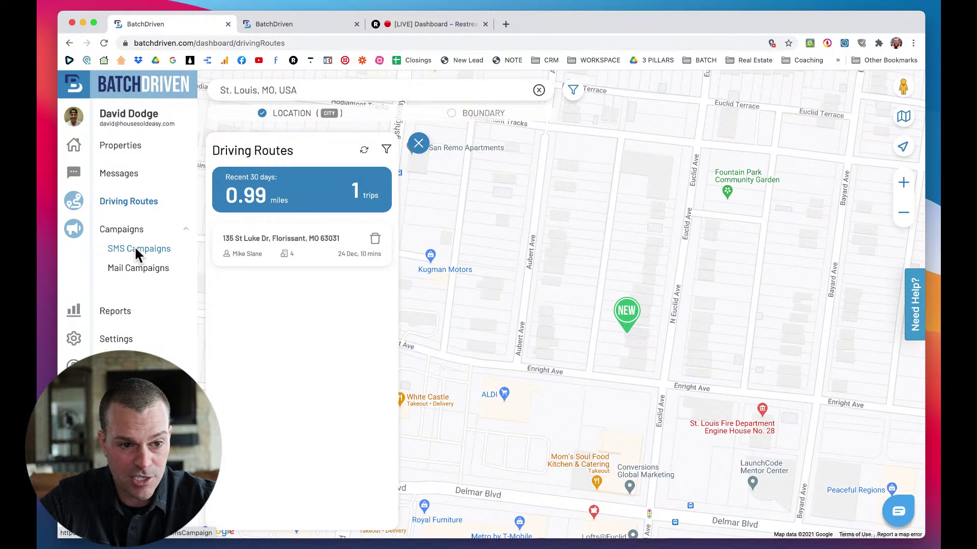
# Switch from SMS Campaigns to the empty Mail Campaigns section and close its panel.
pyautogui.click(135, 248)
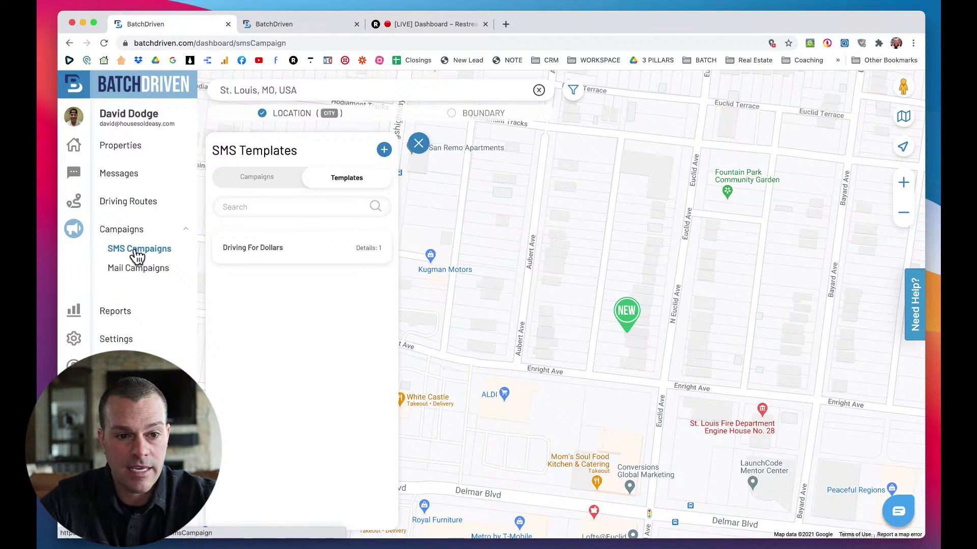
pyautogui.click(131, 270)
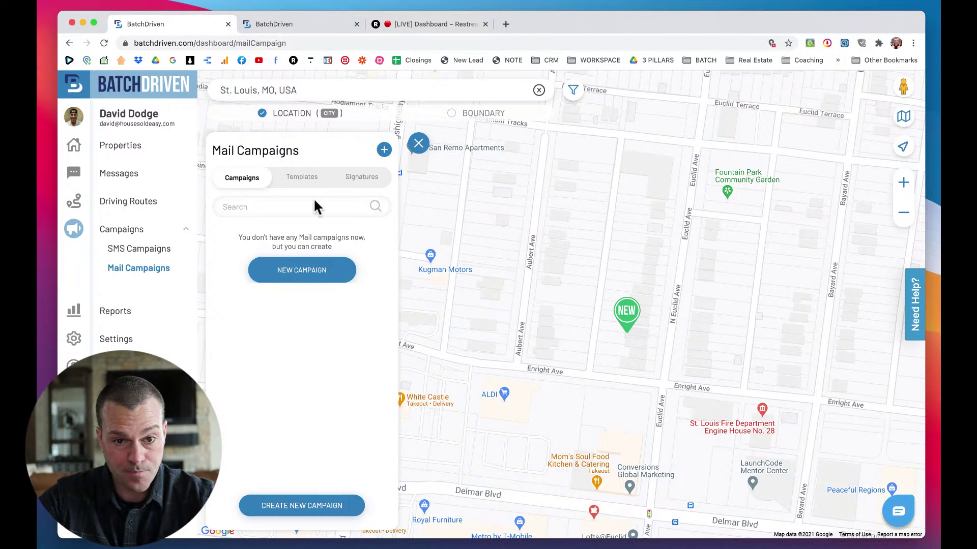
pyautogui.click(416, 145)
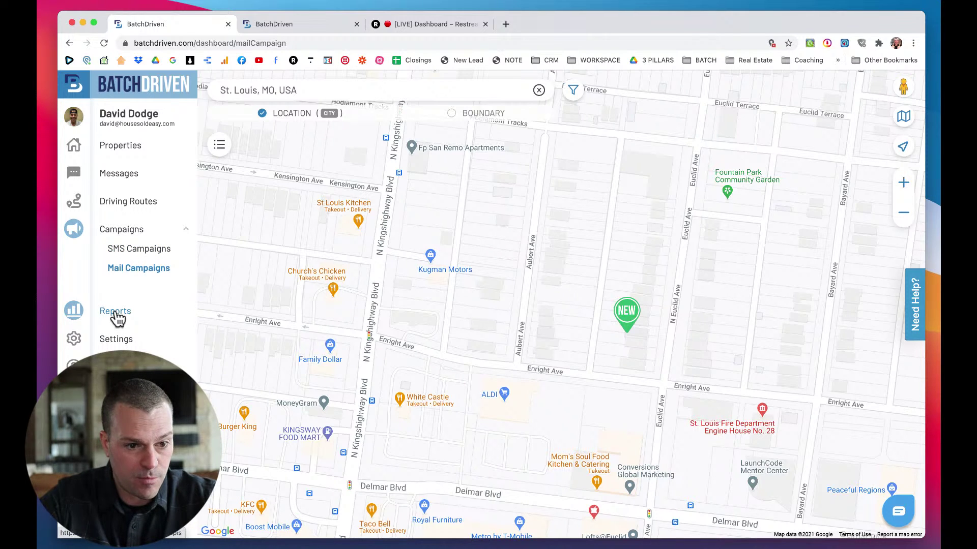
# Open and close the Properties list, then zoom the St. Louis map out and back in.
pyautogui.click(121, 147)
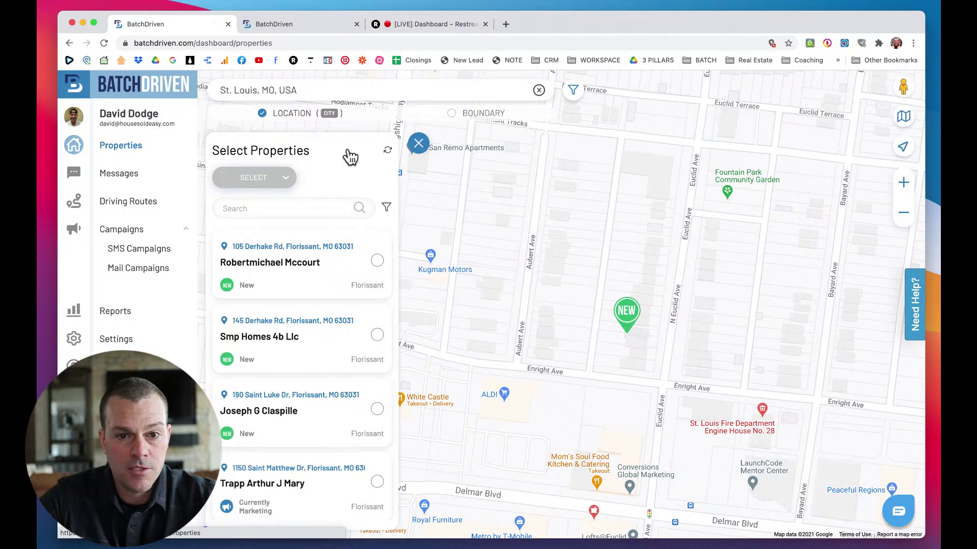
pyautogui.click(418, 143)
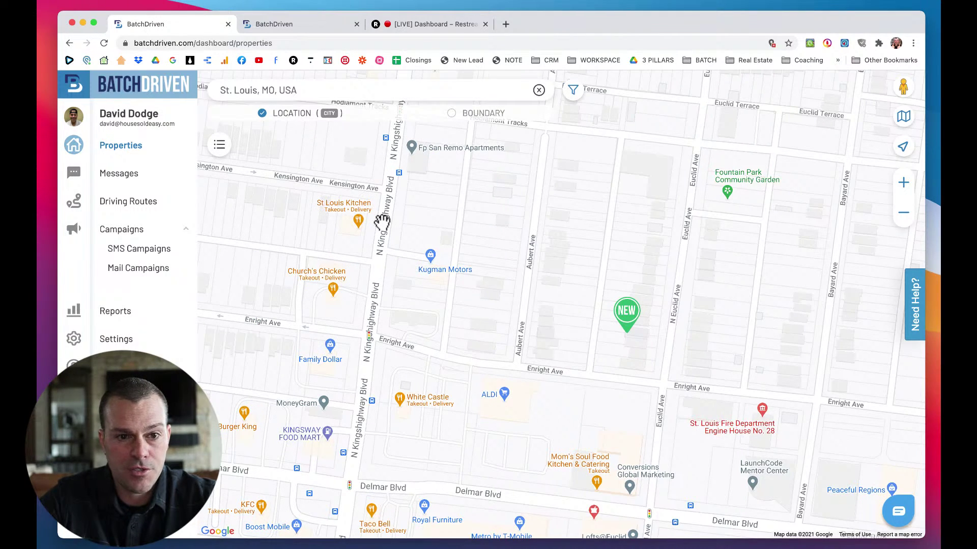
pyautogui.scroll(-2, 381, 221)
pyautogui.click(322, 90)
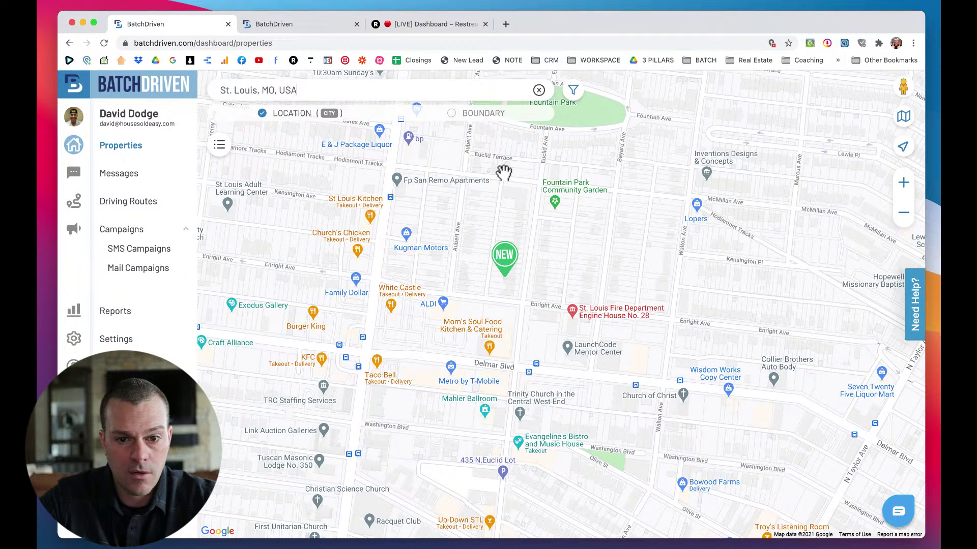
pyautogui.scroll(-4, 456, 257)
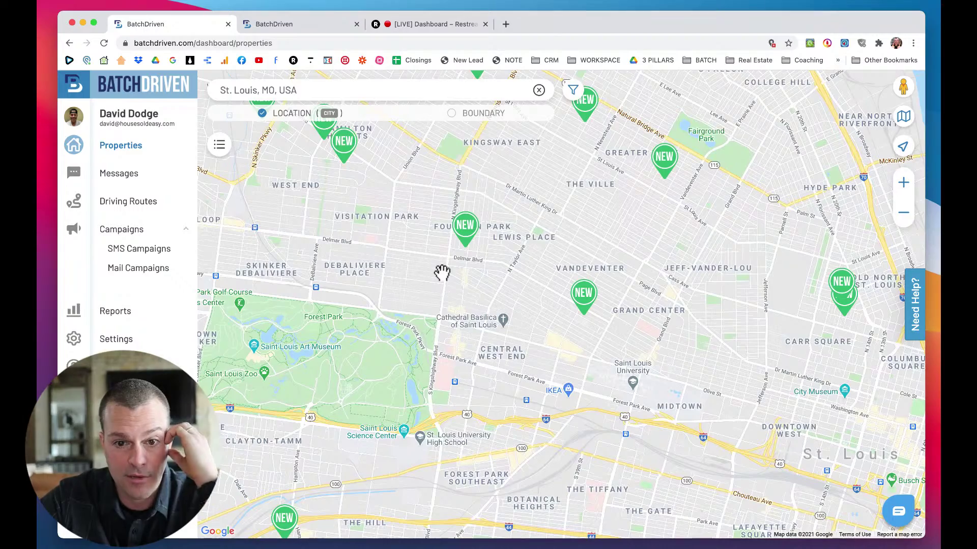
pyautogui.scroll(-2, 441, 273)
pyautogui.scroll(-2, 442, 271)
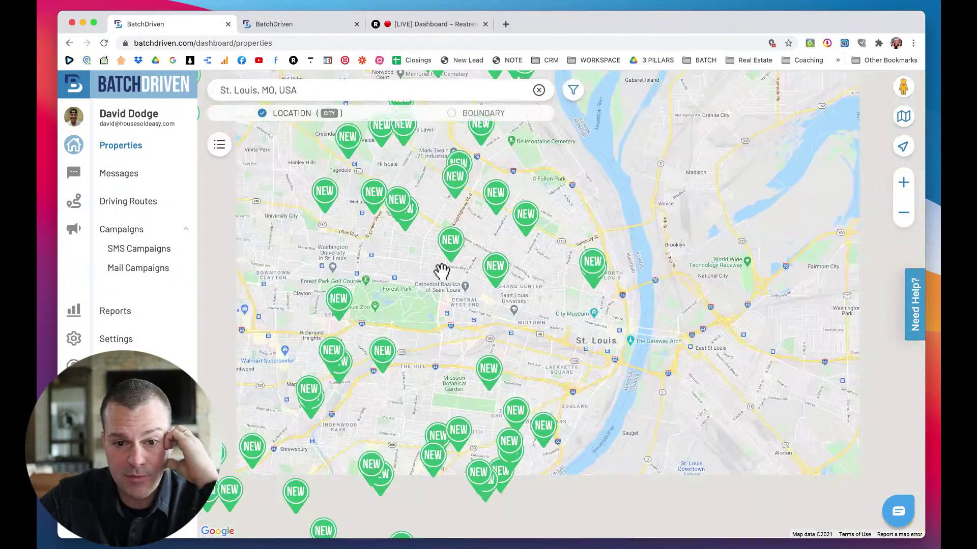
pyautogui.scroll(5, 431, 272)
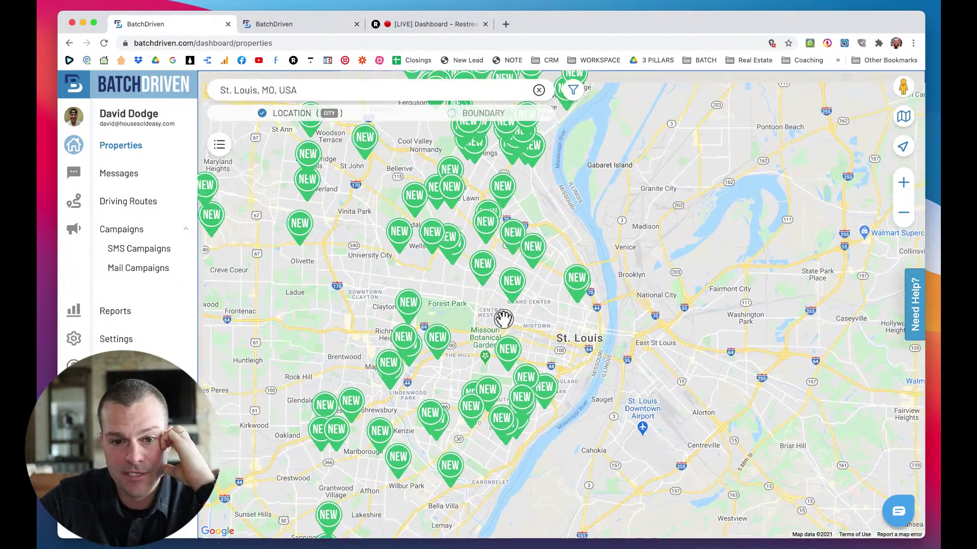
pyautogui.scroll(4, 431, 268)
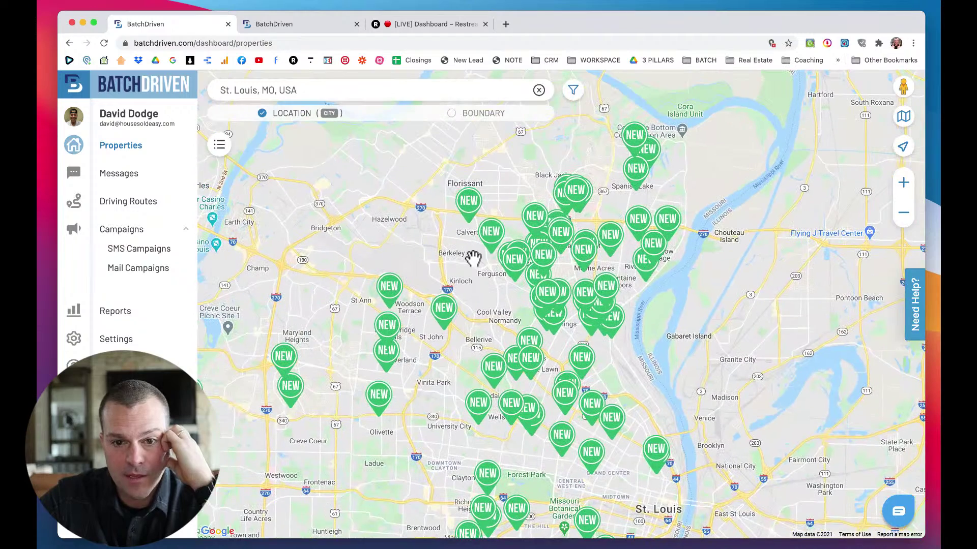
pyautogui.click(468, 204)
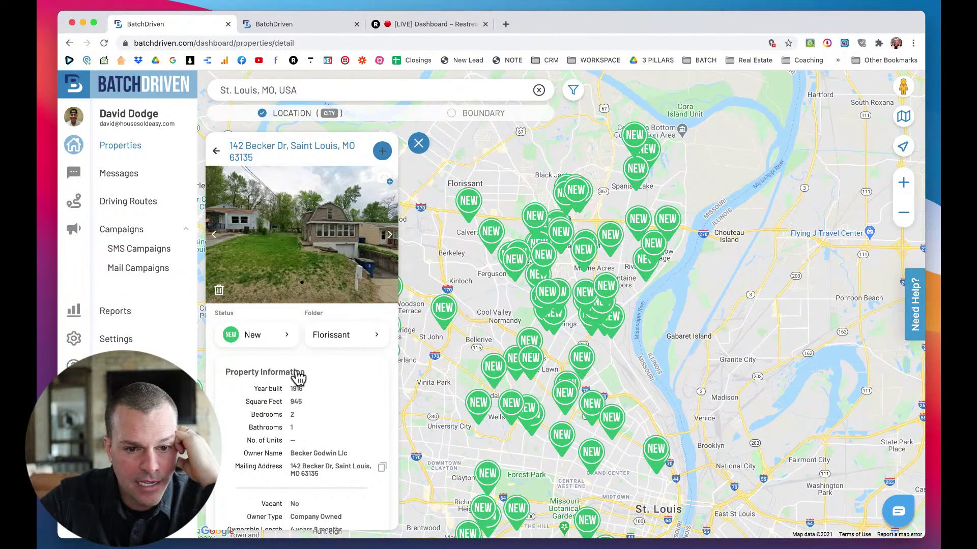
pyautogui.scroll(-3, 298, 375)
pyautogui.click(280, 225)
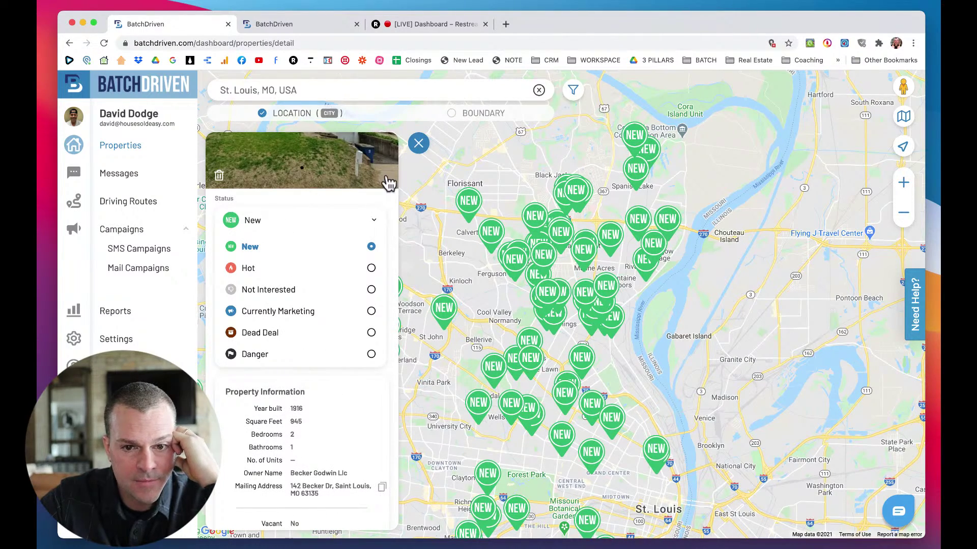
pyautogui.click(418, 143)
pyautogui.moveTo(469, 246); pyautogui.dragTo(461, 290)
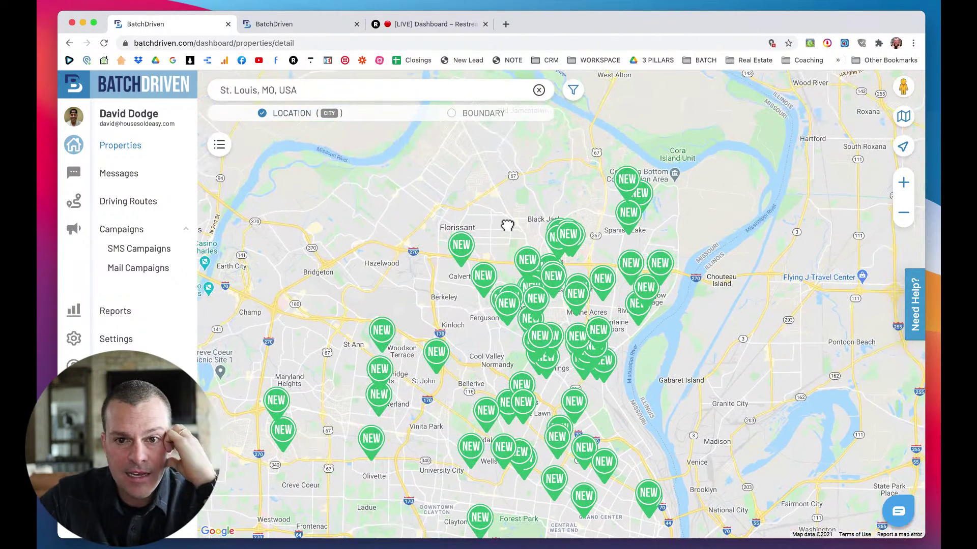
pyautogui.scroll(2, 495, 220)
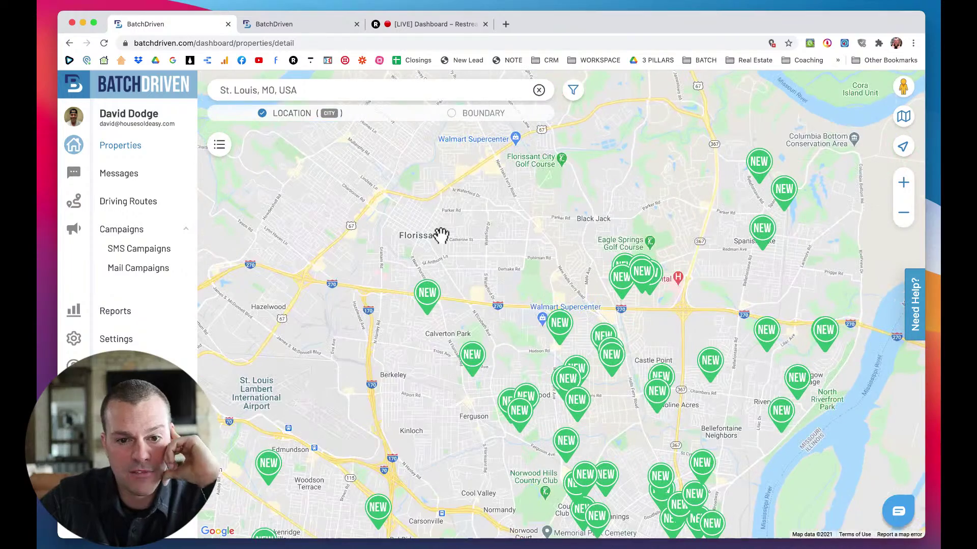
# Pan the map down to reveal the Missouri River north of Florissant.
pyautogui.moveTo(442, 235); pyautogui.dragTo(447, 296)
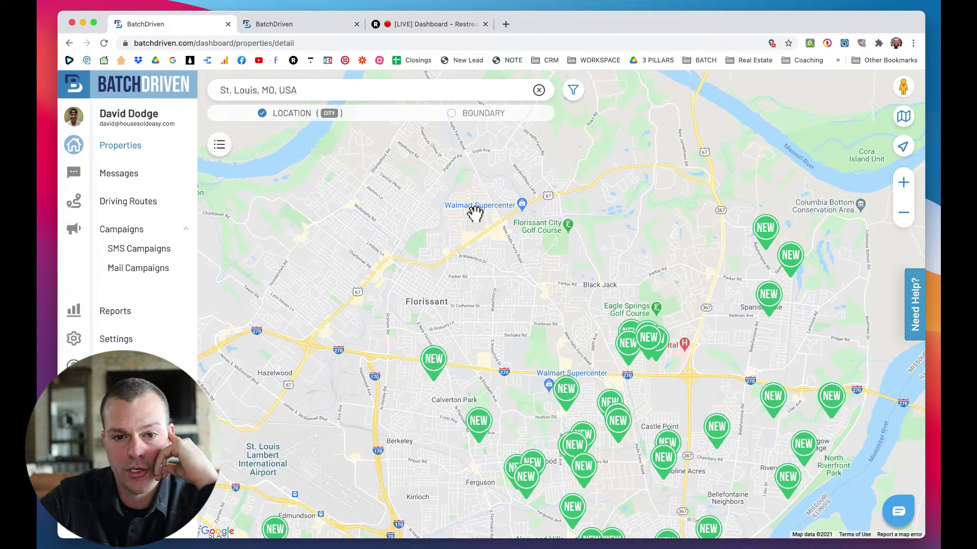
pyautogui.moveTo(469, 210); pyautogui.dragTo(477, 283)
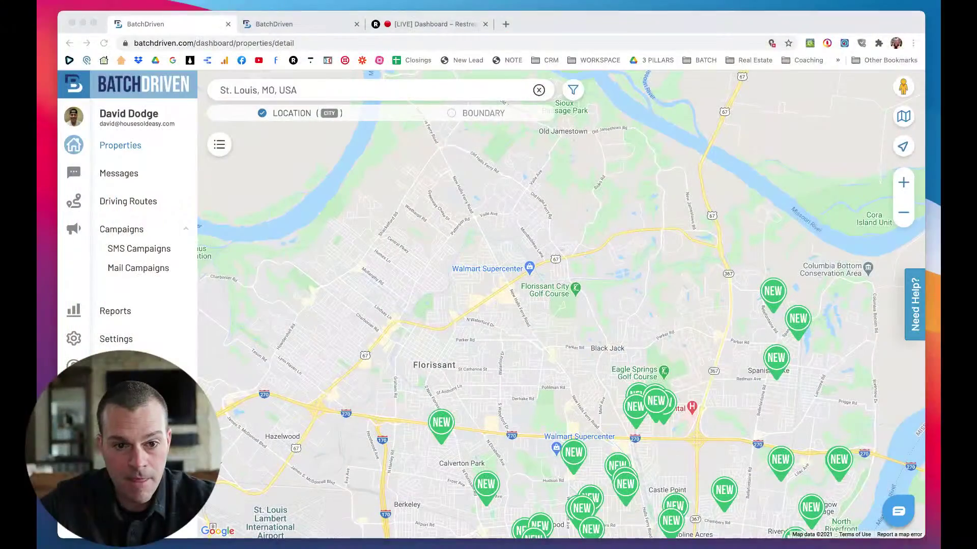
# Pan and zoom the map to centre it over Florissant.
pyautogui.click(414, 233)
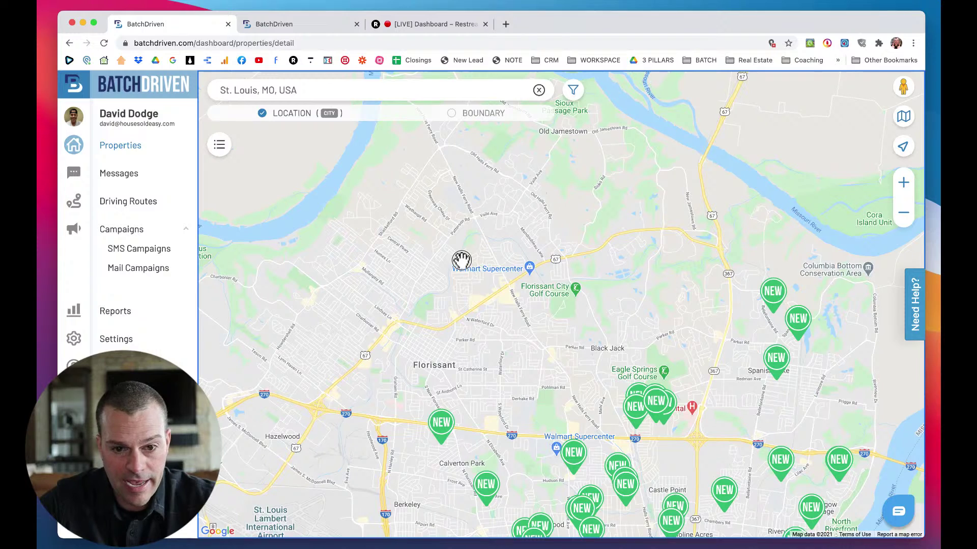
pyautogui.moveTo(461, 260); pyautogui.dragTo(511, 249)
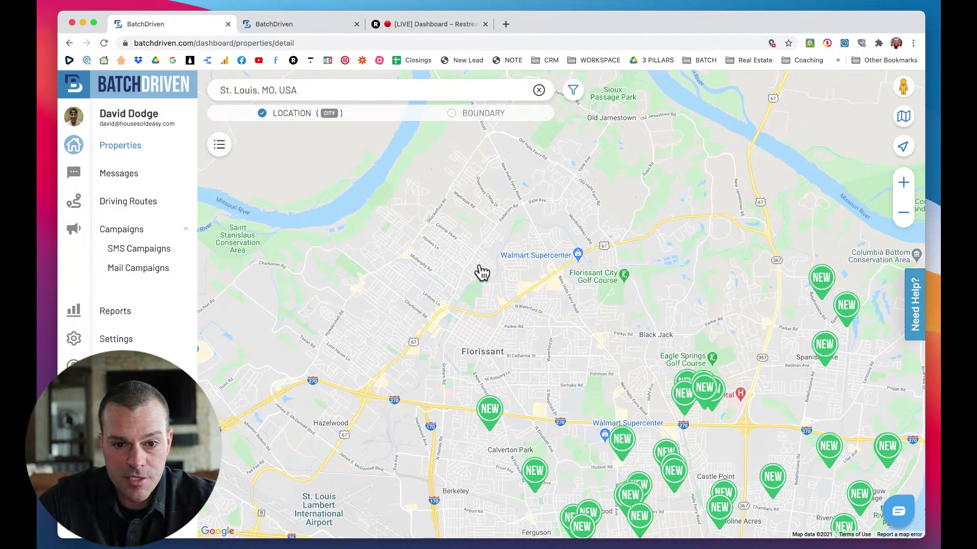
pyautogui.moveTo(444, 222); pyautogui.dragTo(470, 207)
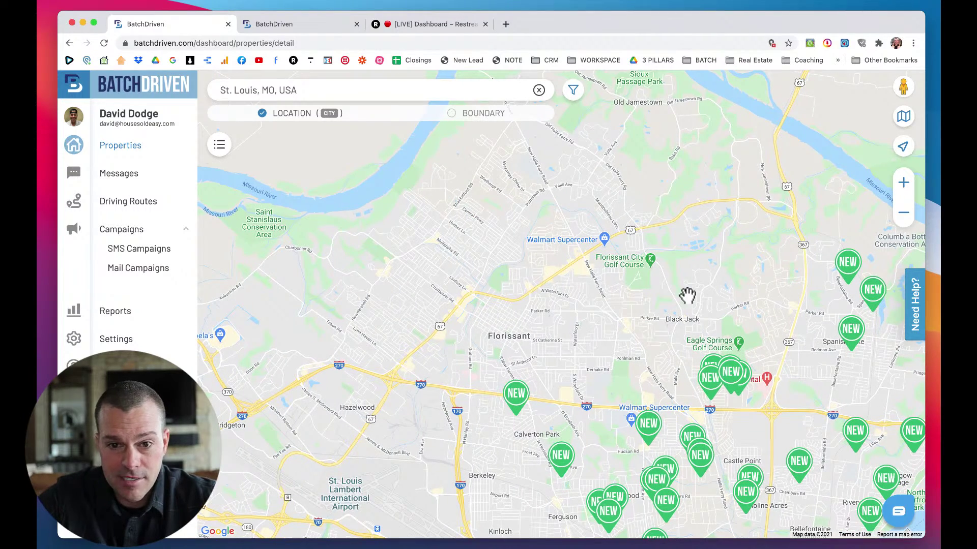
pyautogui.scroll(-2, 393, 271)
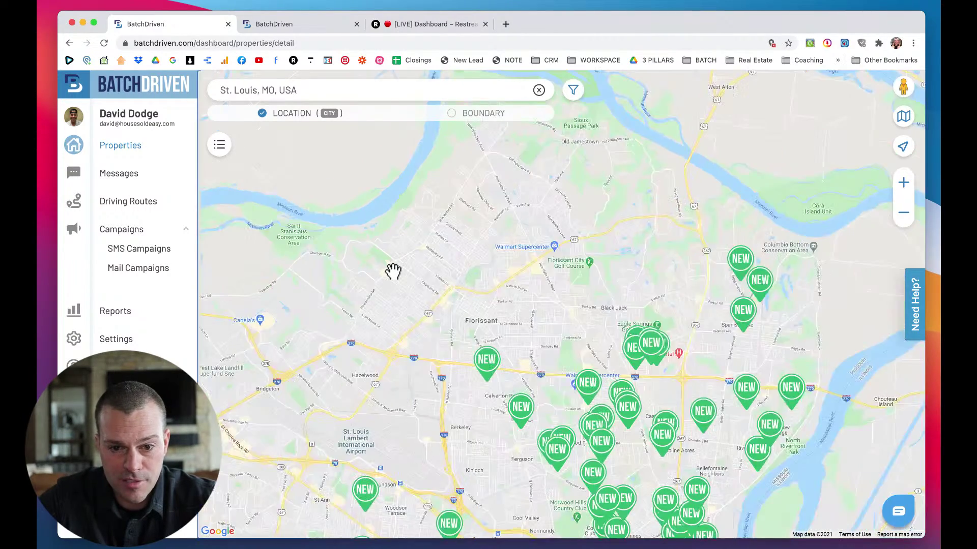
pyautogui.moveTo(503, 296); pyautogui.dragTo(508, 276)
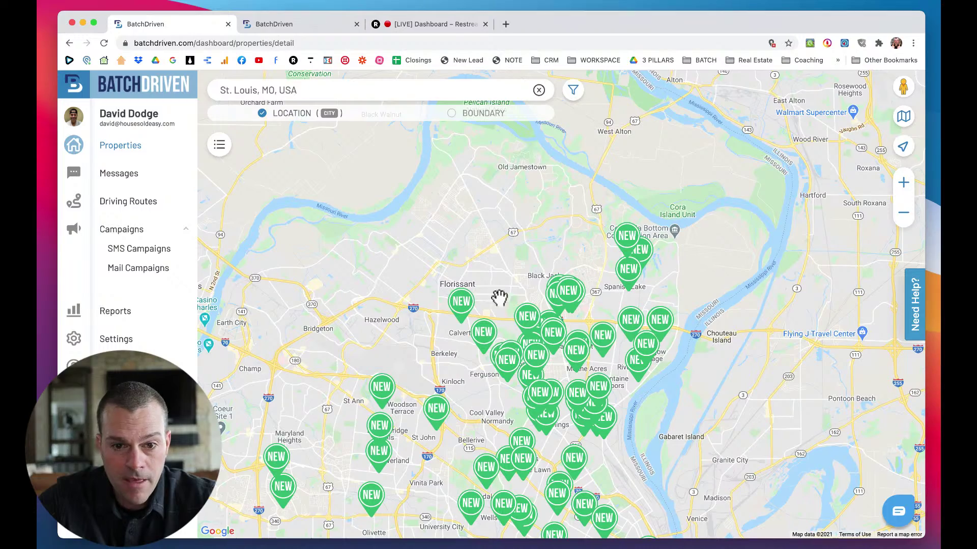
pyautogui.scroll(2, 444, 254)
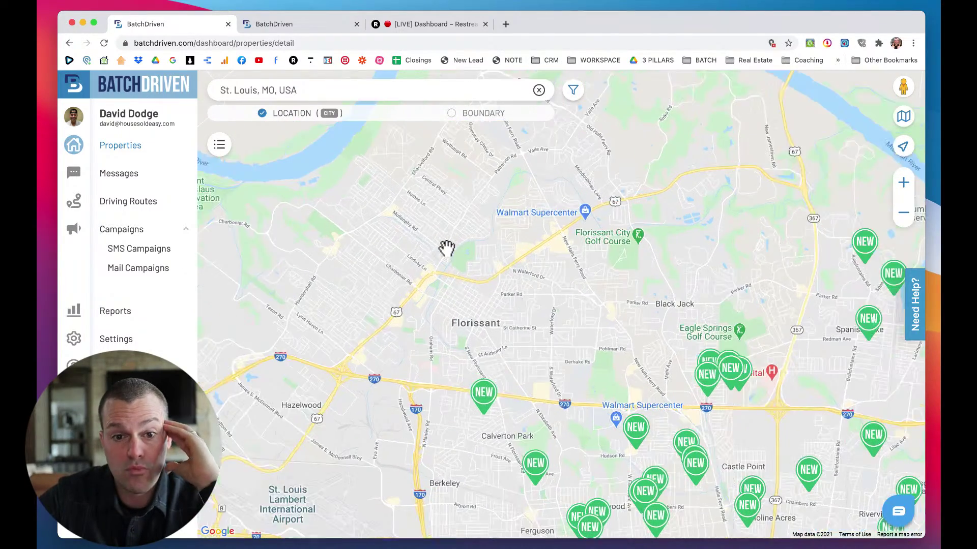
pyautogui.scroll(2, 450, 237)
# Zoom in on the streets around Mullanphy Rd and drop the Street View pegman onto them.
pyautogui.moveTo(469, 273); pyautogui.dragTo(530, 275)
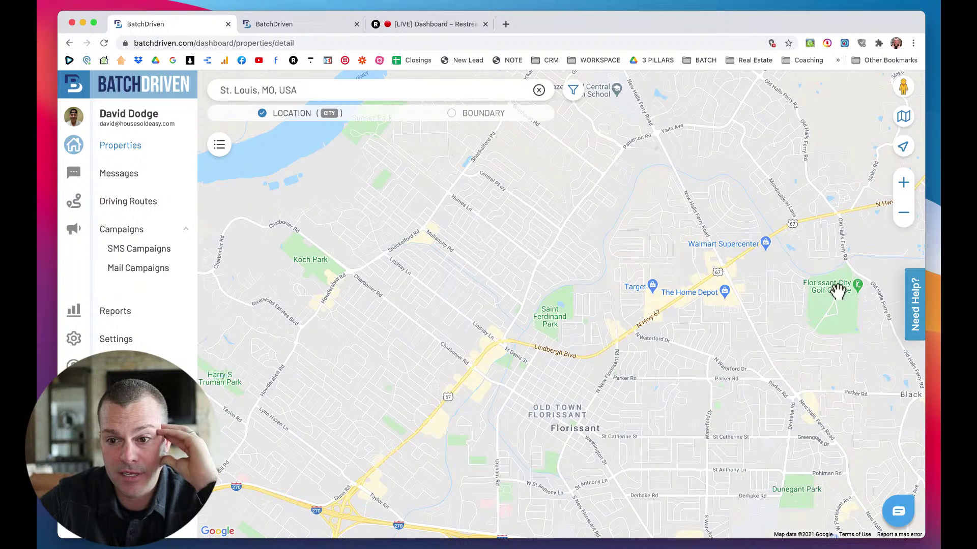
pyautogui.moveTo(483, 259); pyautogui.dragTo(496, 254)
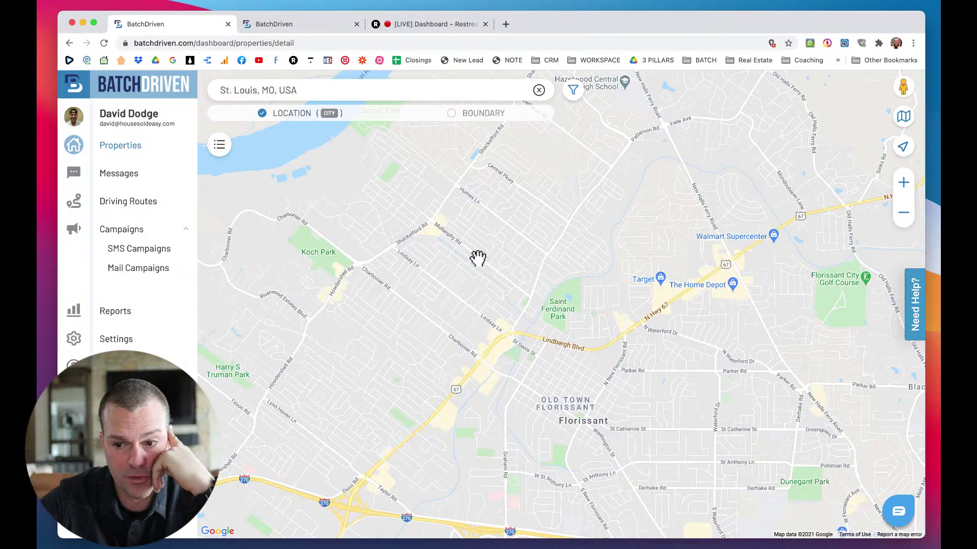
pyautogui.scroll(3, 477, 258)
pyautogui.scroll(2, 475, 253)
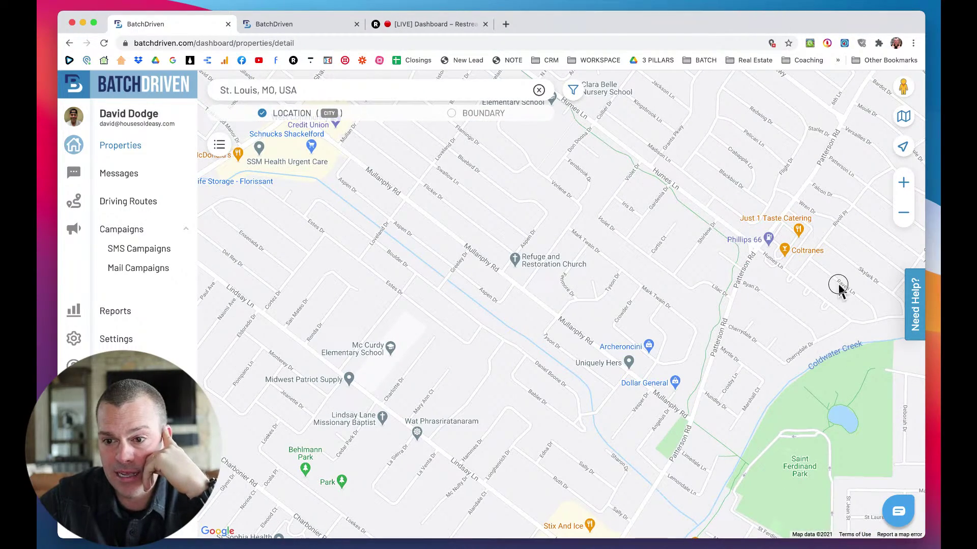
pyautogui.moveTo(519, 273); pyautogui.dragTo(552, 383)
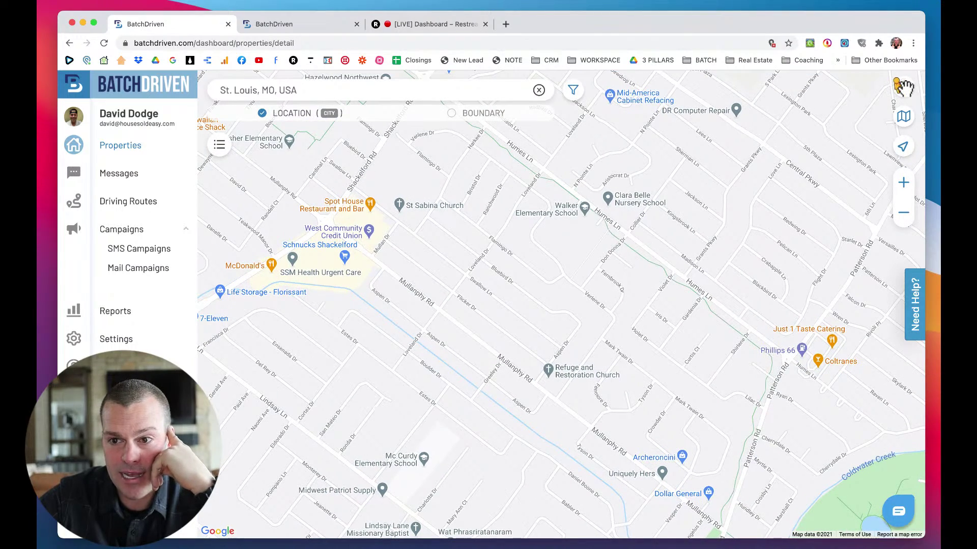
pyautogui.moveTo(904, 87); pyautogui.dragTo(435, 303)
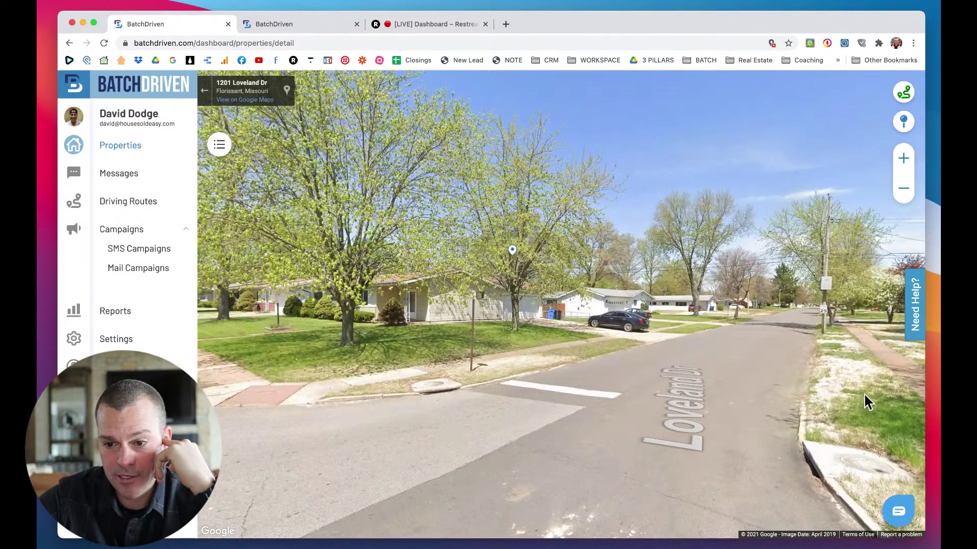
# Walk along Loveland Dr in Street View and turn to face down Flicker Dr.
pyautogui.click(722, 384)
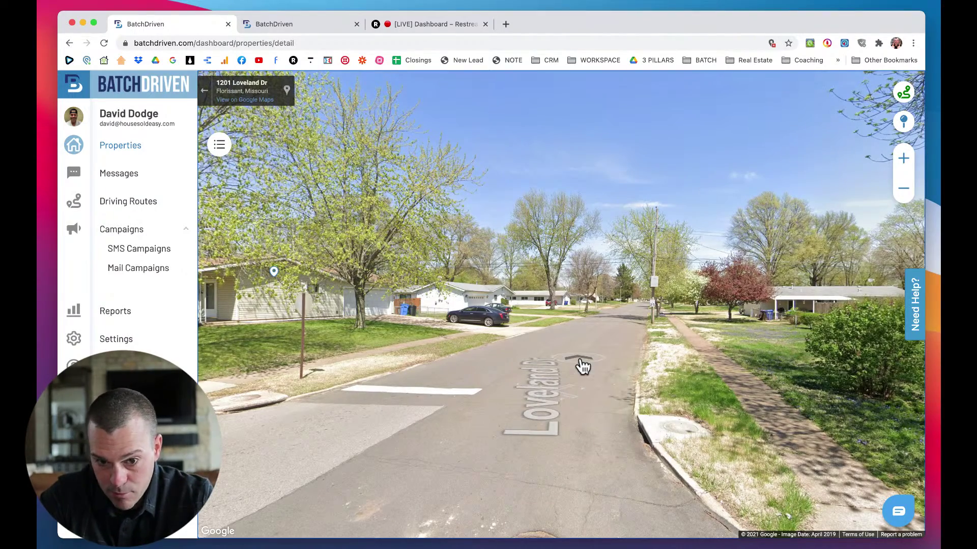
pyautogui.click(614, 332)
pyautogui.click(614, 332)
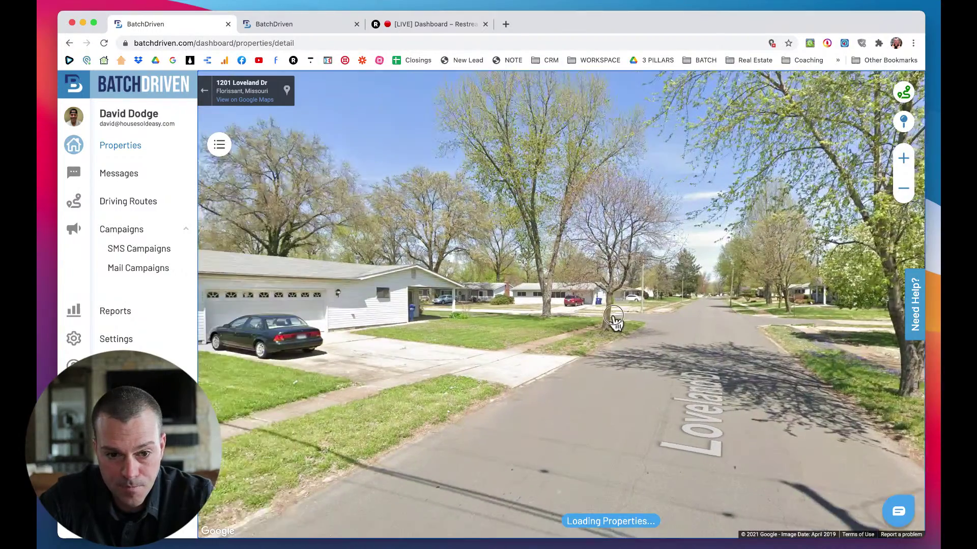
pyautogui.moveTo(614, 321); pyautogui.dragTo(670, 324)
pyautogui.moveTo(663, 318); pyautogui.dragTo(489, 315)
pyautogui.moveTo(617, 320); pyautogui.dragTo(574, 320)
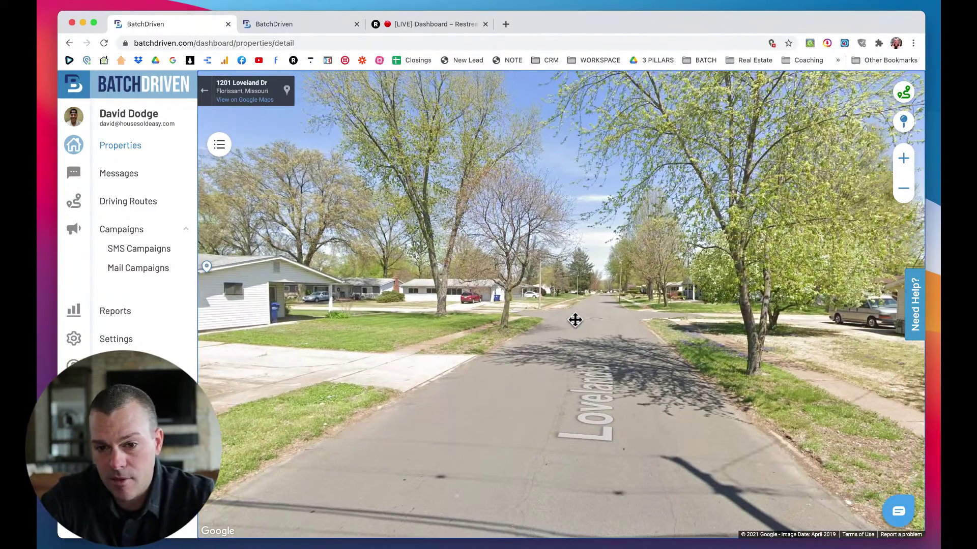
pyautogui.click(597, 345)
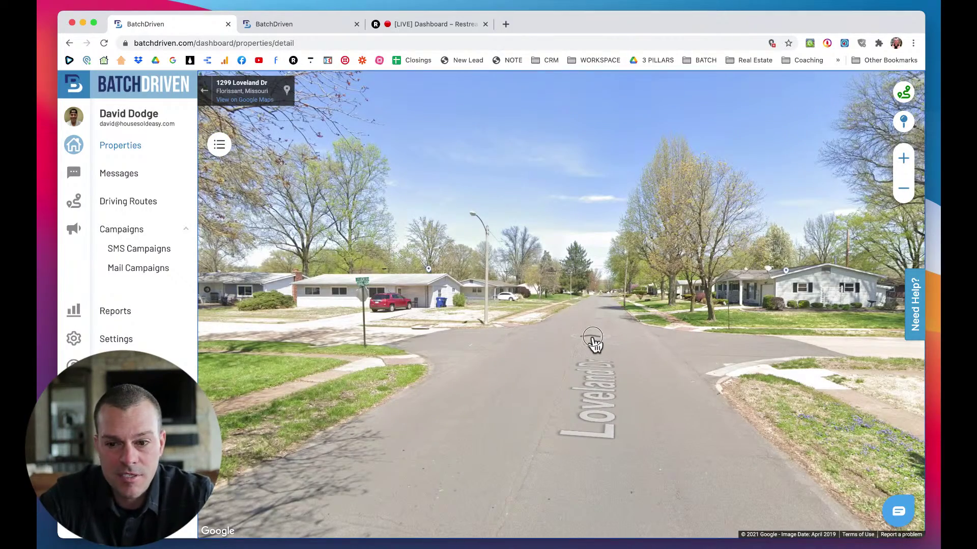
pyautogui.click(594, 345)
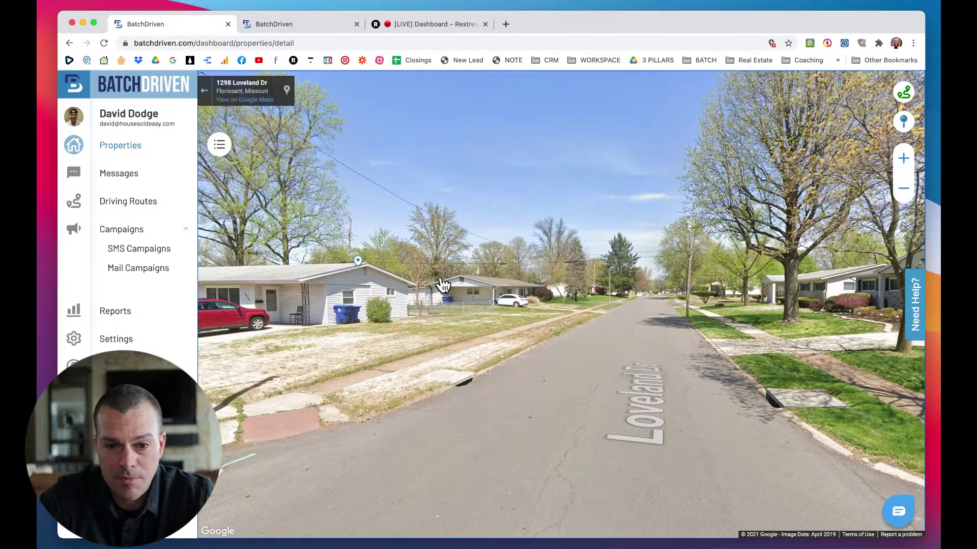
pyautogui.moveTo(443, 285); pyautogui.dragTo(638, 279)
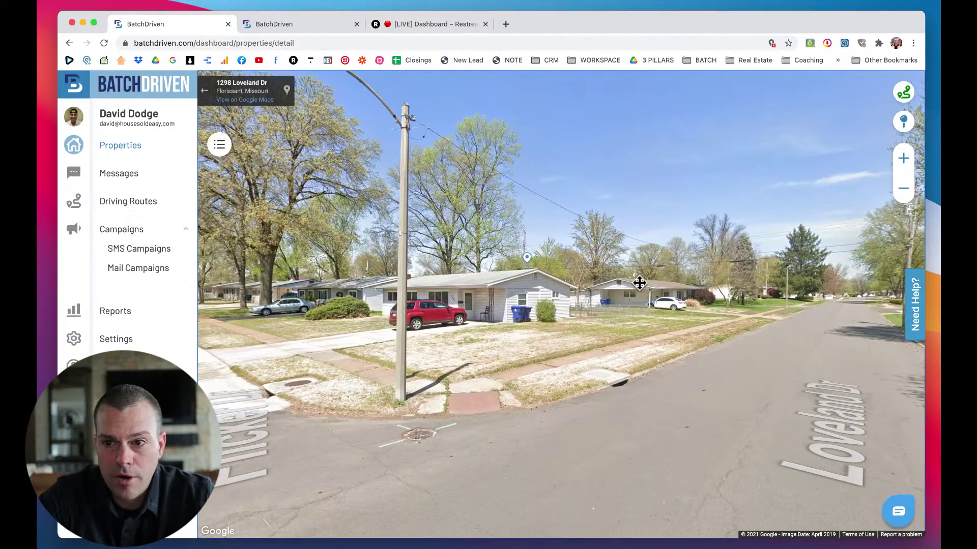
pyautogui.moveTo(493, 302); pyautogui.dragTo(656, 303)
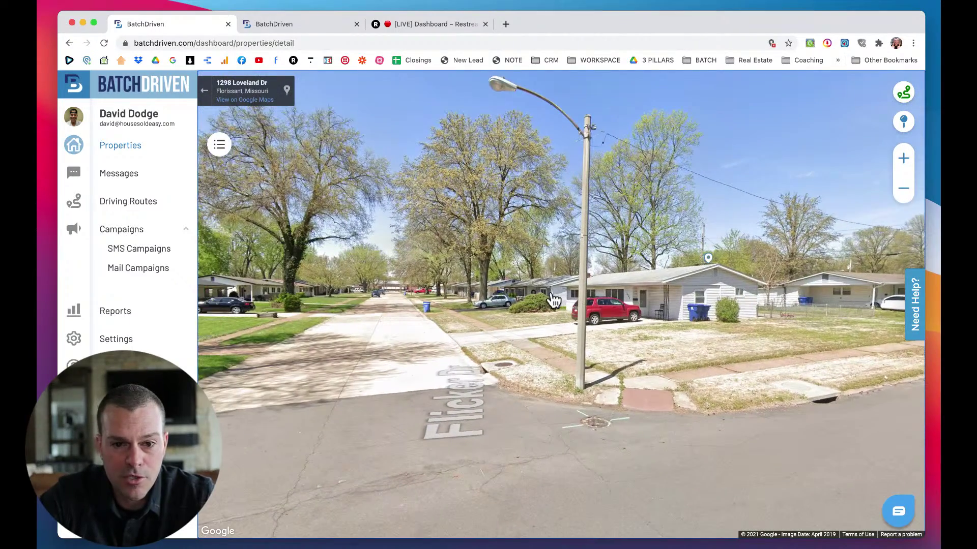
pyautogui.moveTo(402, 304); pyautogui.dragTo(584, 294)
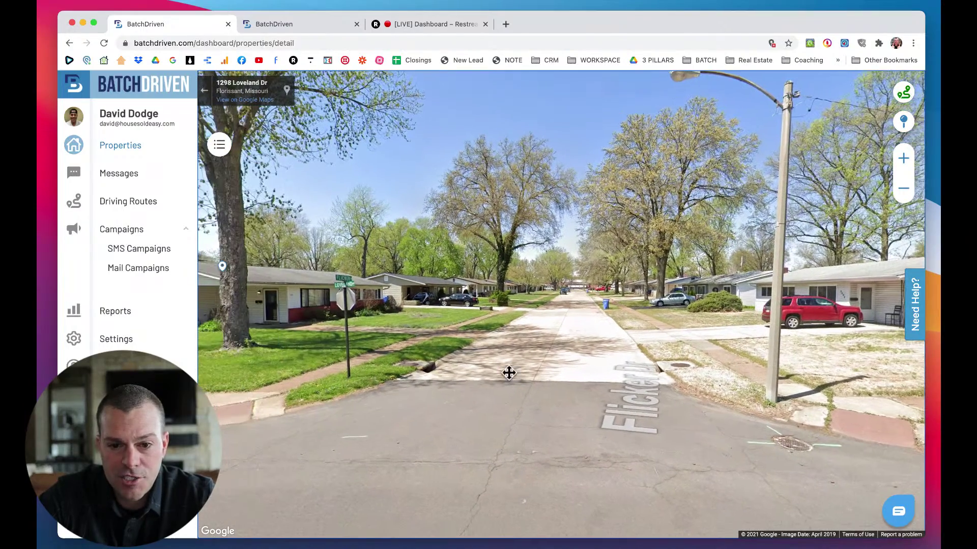
pyautogui.click(555, 365)
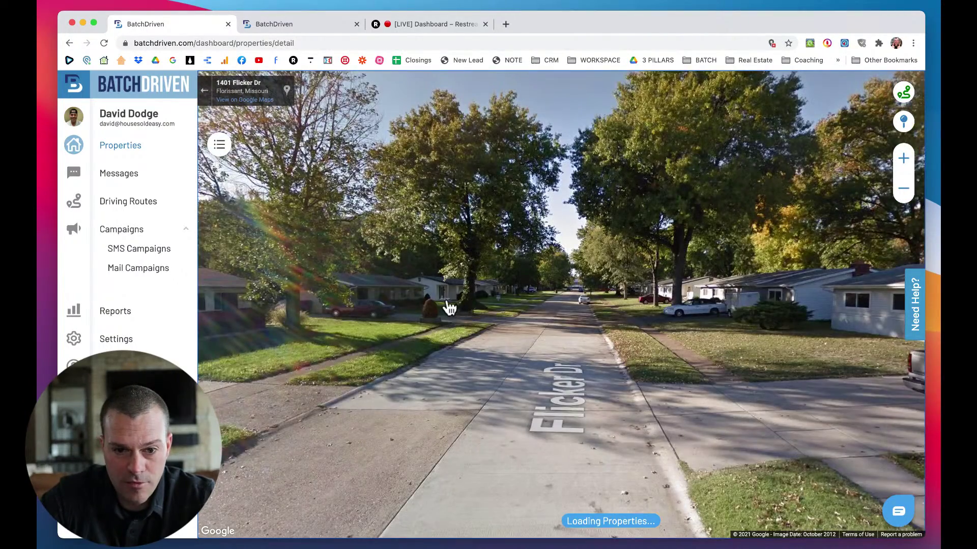
pyautogui.moveTo(490, 301); pyautogui.dragTo(427, 290)
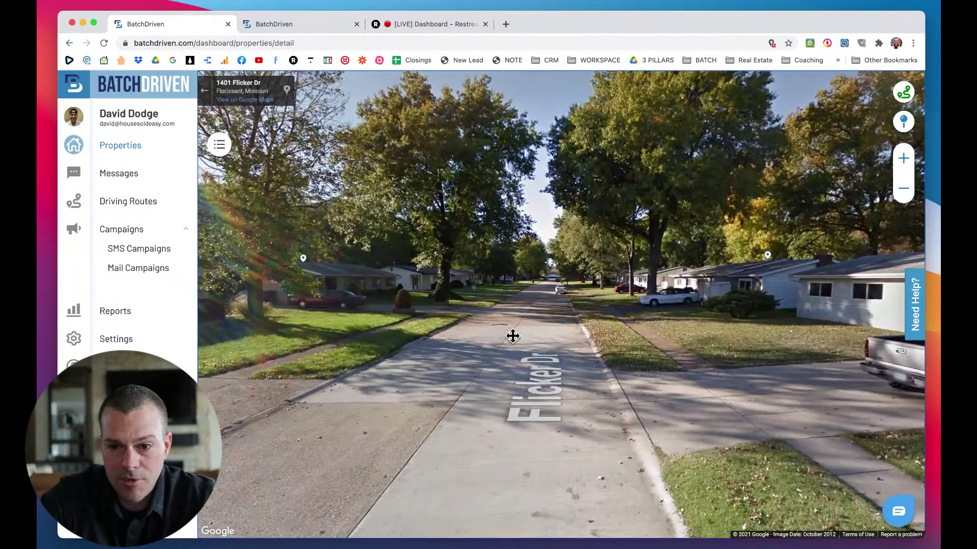
pyautogui.click(525, 339)
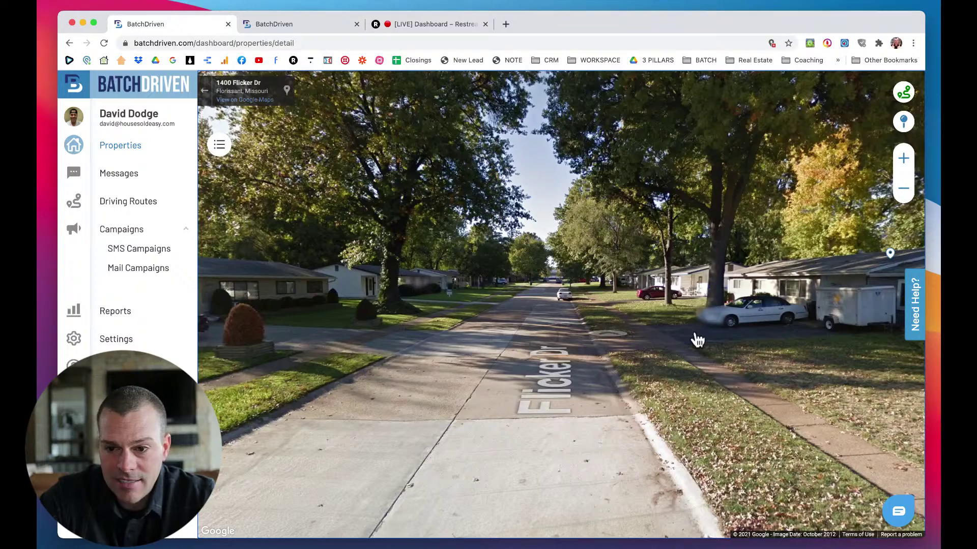
pyautogui.moveTo(697, 340); pyautogui.dragTo(789, 327)
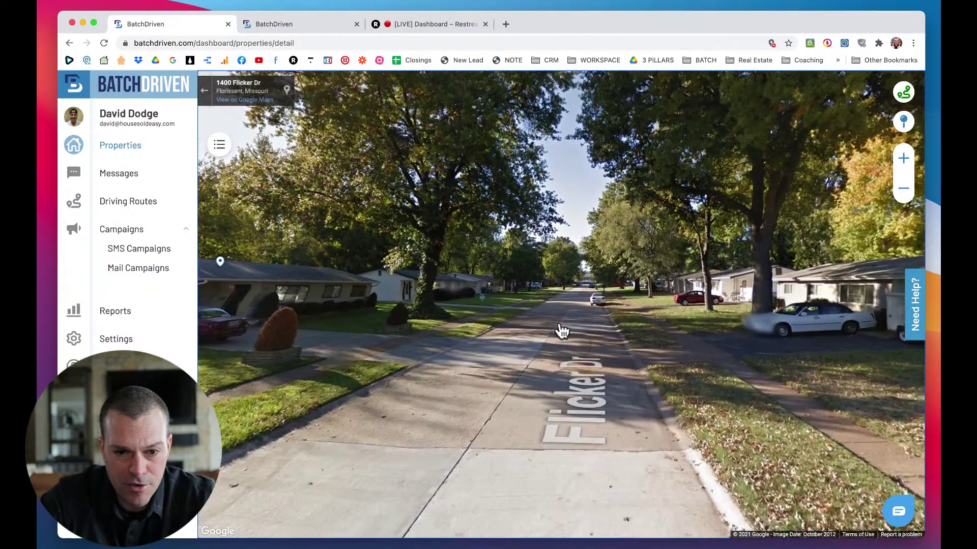
pyautogui.click(562, 327)
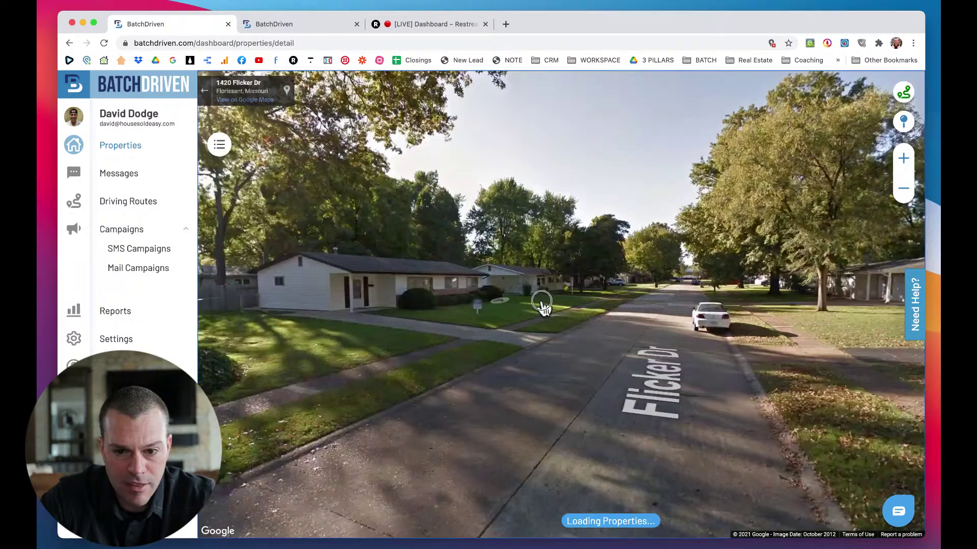
pyautogui.moveTo(541, 303); pyautogui.dragTo(694, 348)
pyautogui.click(719, 346)
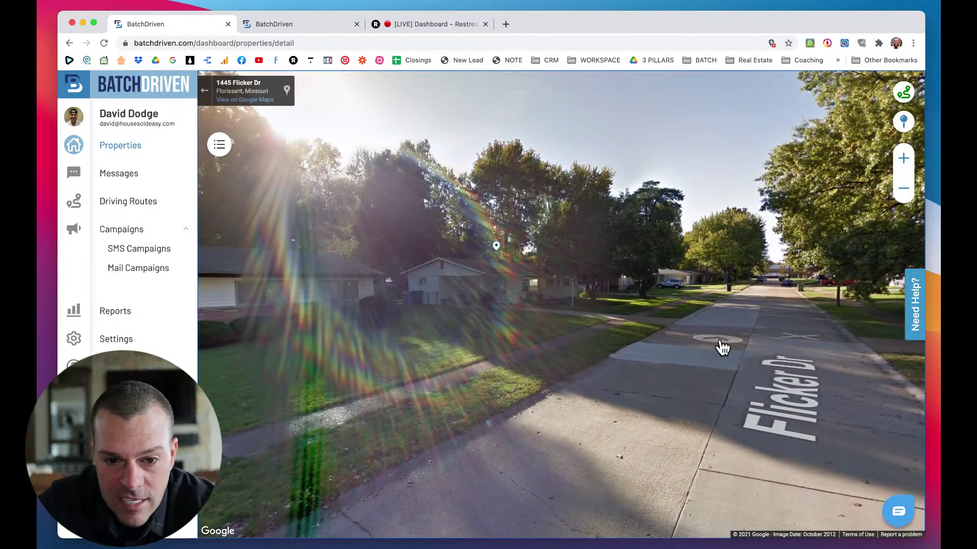
pyautogui.click(722, 346)
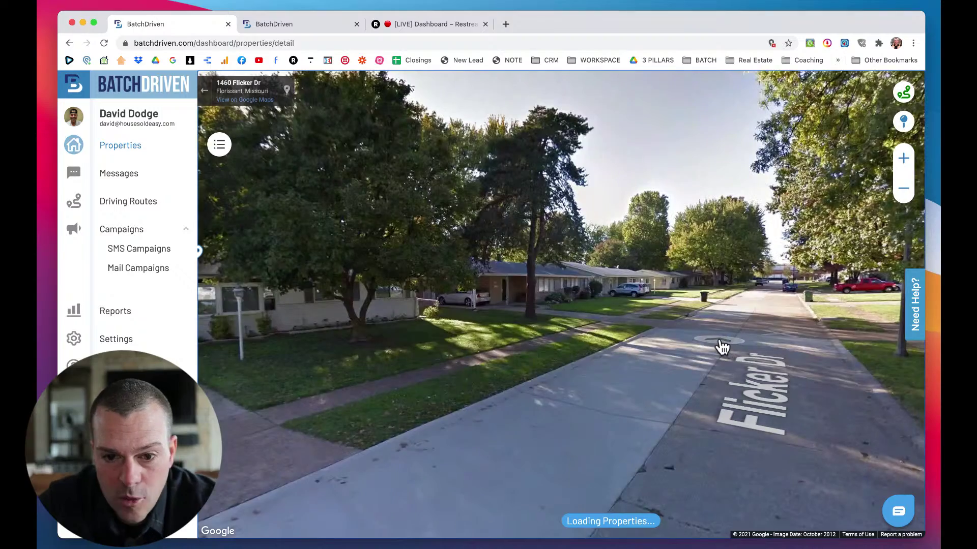
pyautogui.click(724, 347)
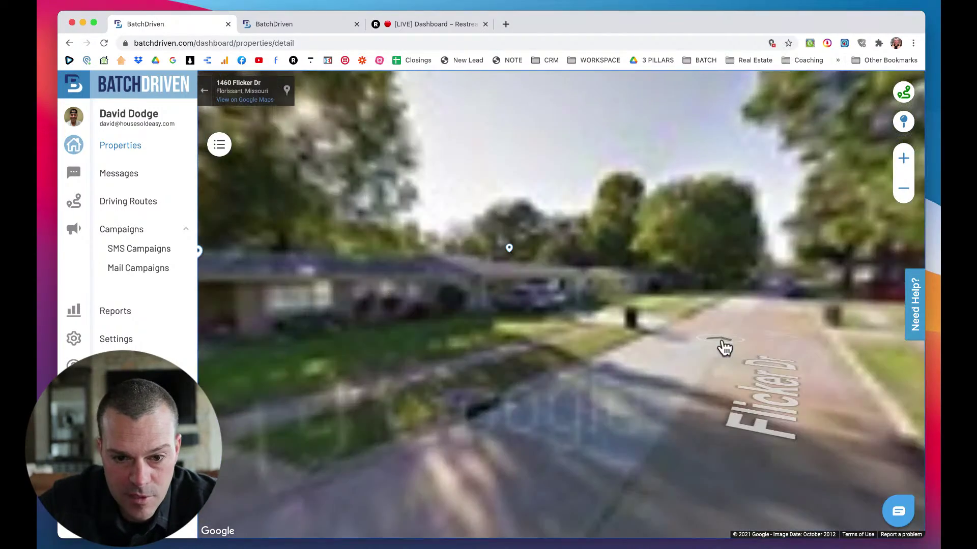
pyautogui.moveTo(751, 321); pyautogui.dragTo(308, 259)
pyautogui.moveTo(476, 275); pyautogui.dragTo(701, 326)
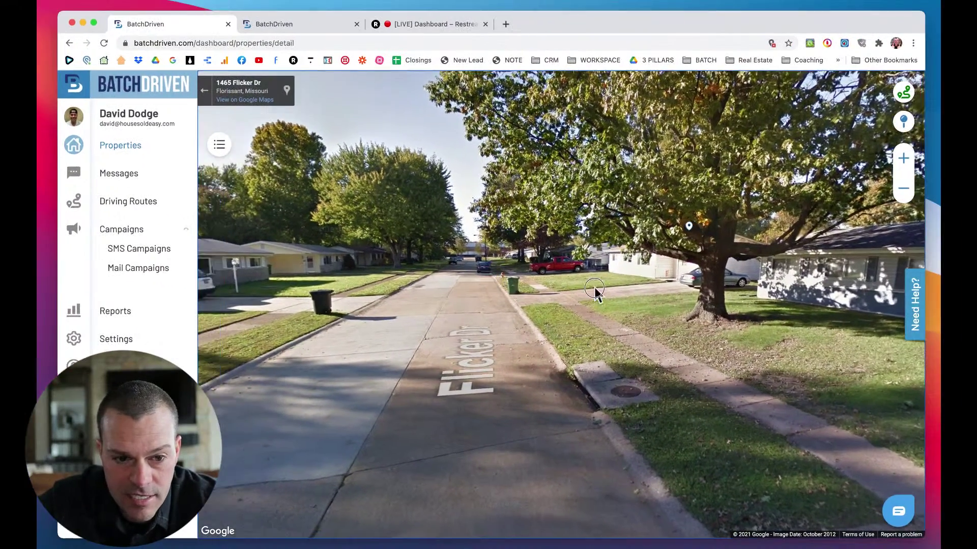
pyautogui.click(594, 290)
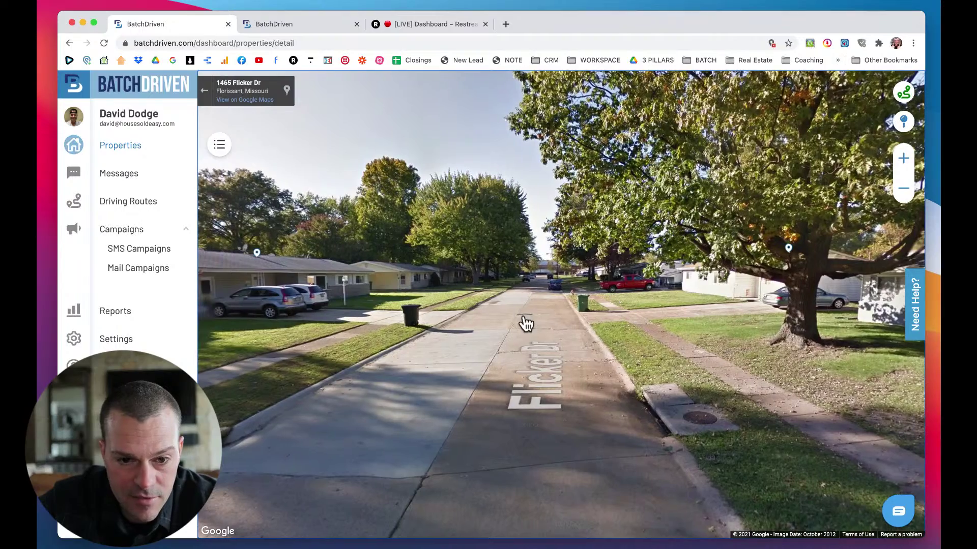
pyautogui.click(525, 324)
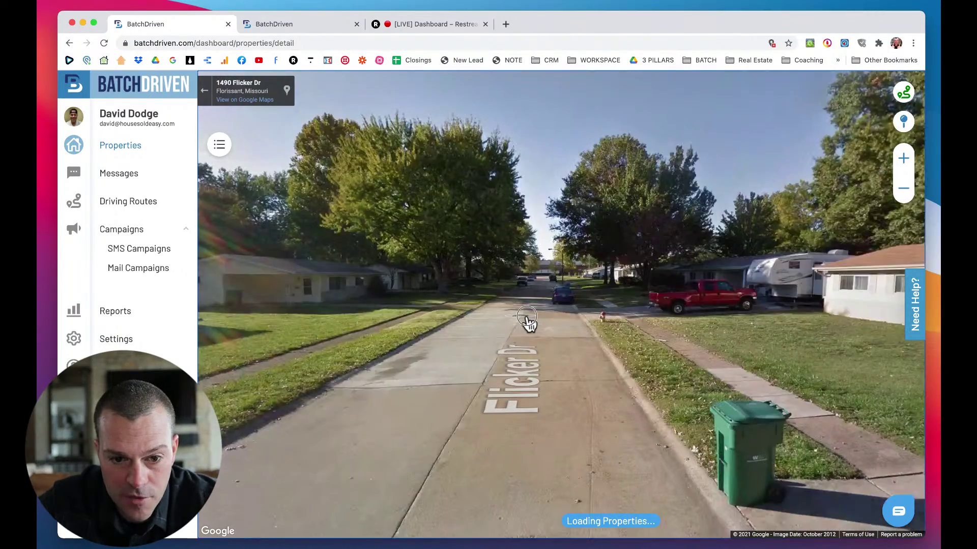
pyautogui.moveTo(526, 324); pyautogui.dragTo(670, 324)
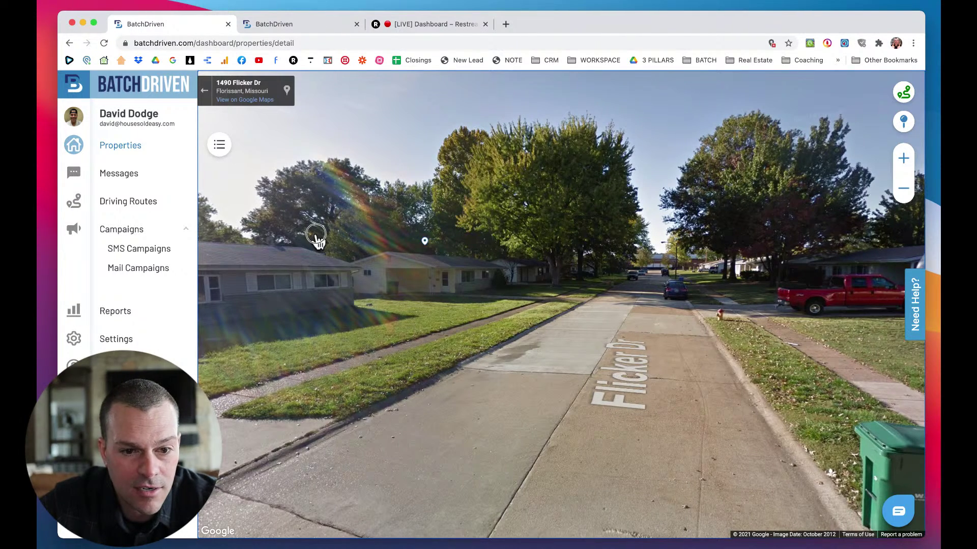
pyautogui.moveTo(318, 233); pyautogui.dragTo(569, 248)
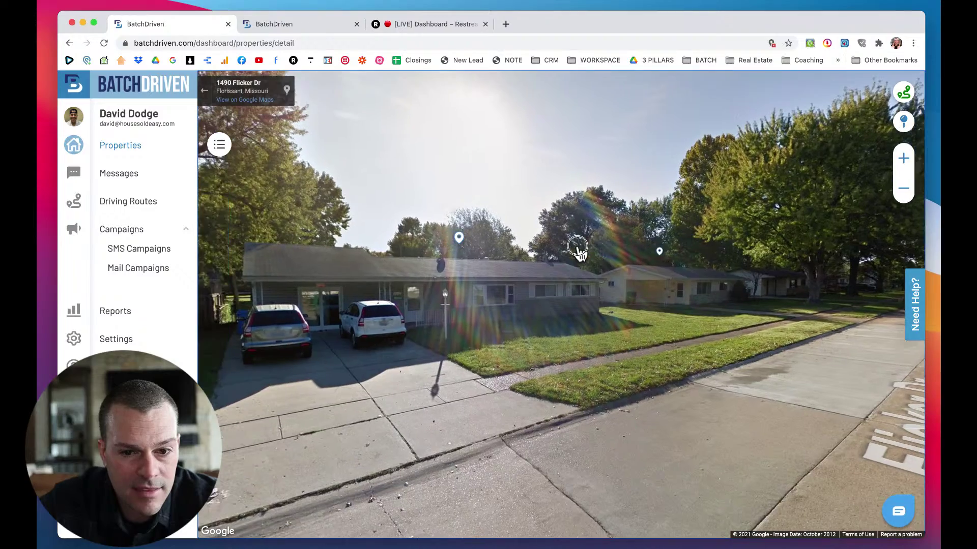
pyautogui.click(469, 280)
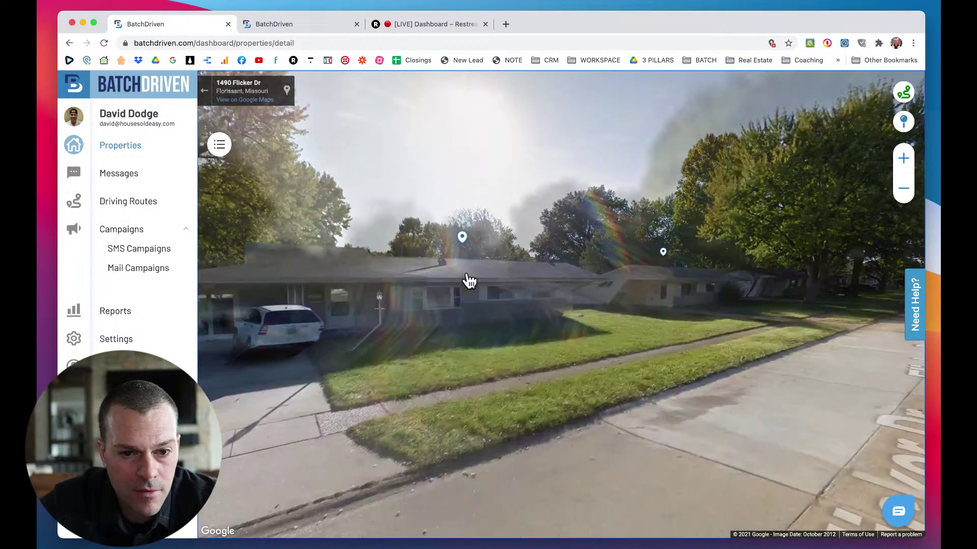
pyautogui.click(468, 281)
pyautogui.click(489, 283)
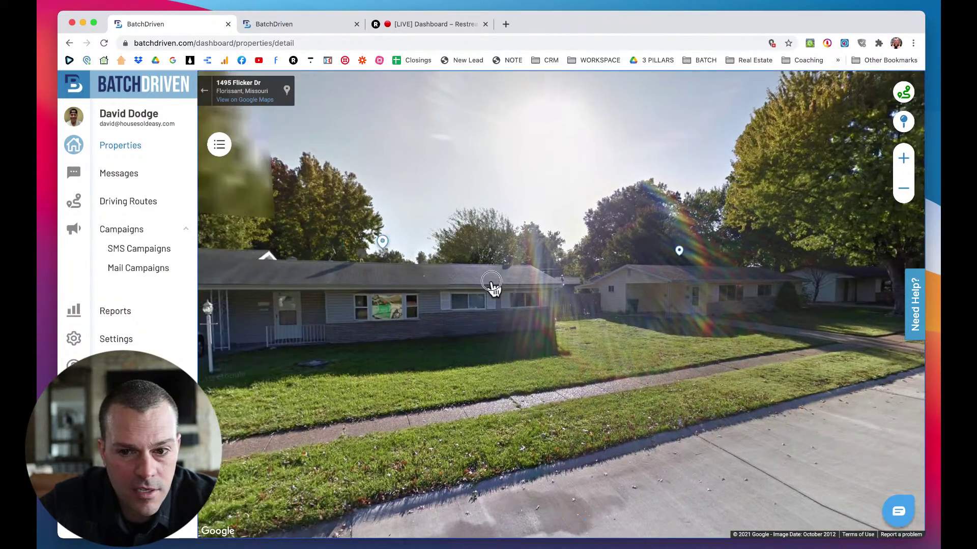
pyautogui.moveTo(353, 296); pyautogui.dragTo(608, 342)
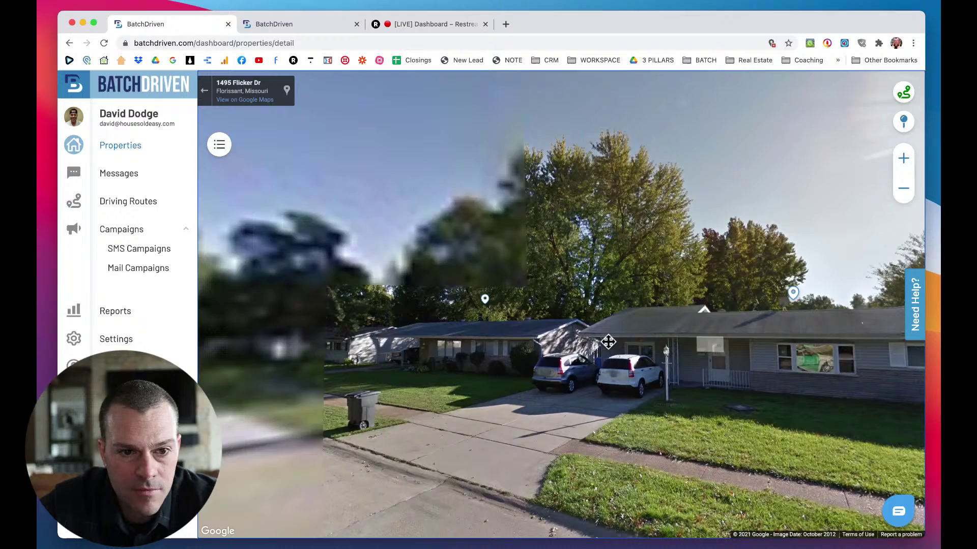
pyautogui.click(533, 335)
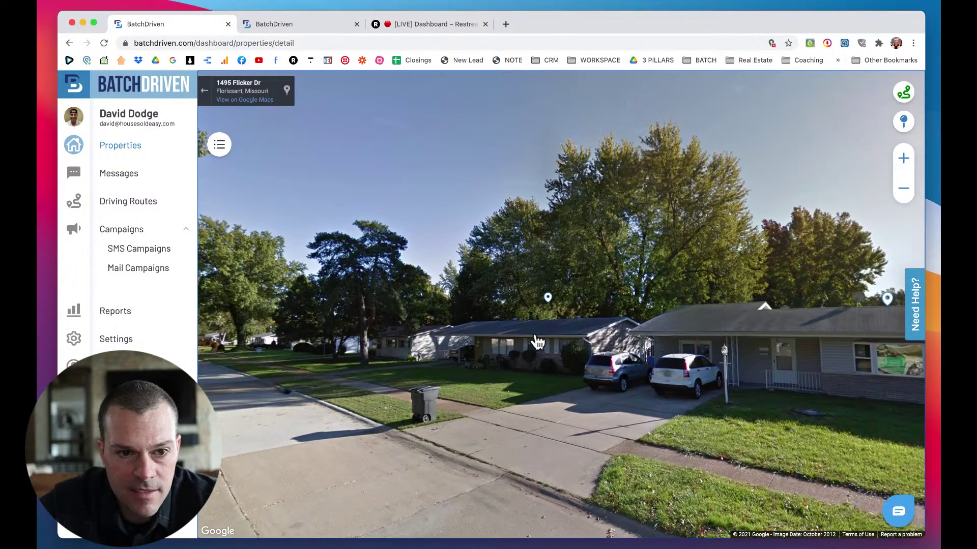
pyautogui.click(537, 341)
pyautogui.moveTo(651, 348); pyautogui.dragTo(511, 337)
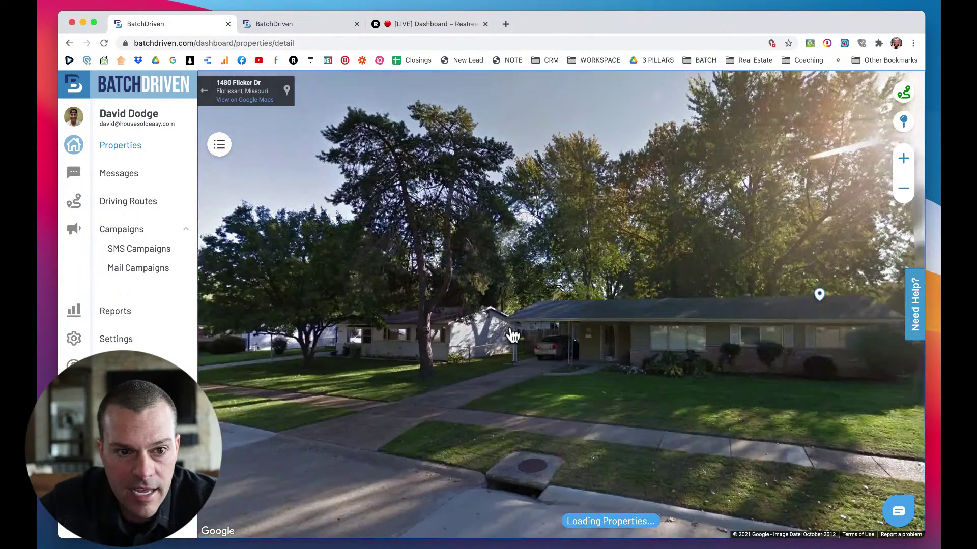
pyautogui.click(672, 340)
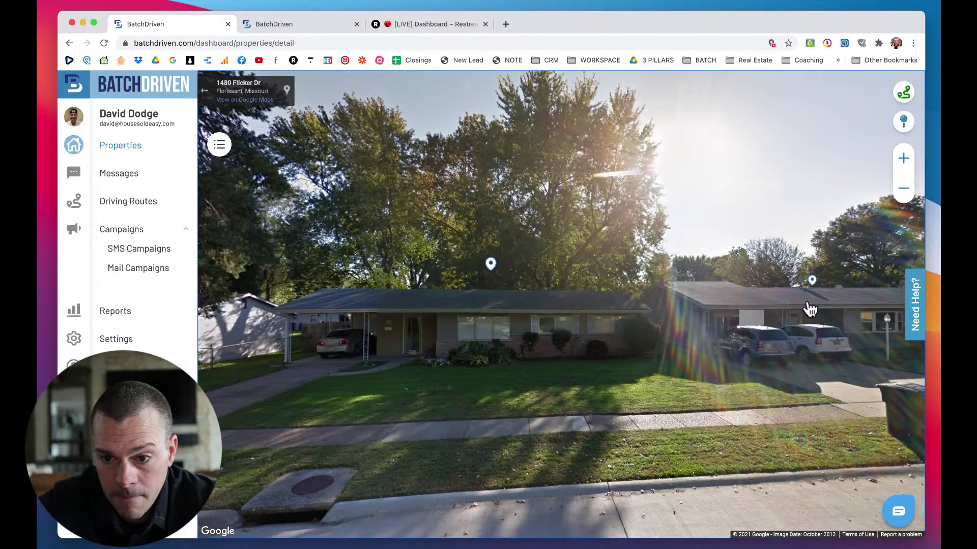
pyautogui.click(811, 283)
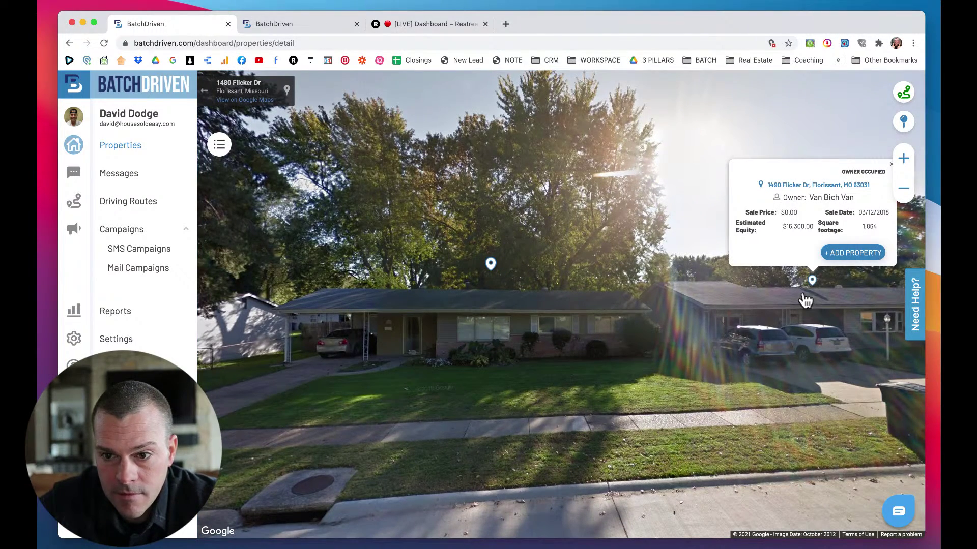
pyautogui.moveTo(774, 318); pyautogui.dragTo(673, 315)
pyautogui.moveTo(795, 331); pyautogui.dragTo(673, 327)
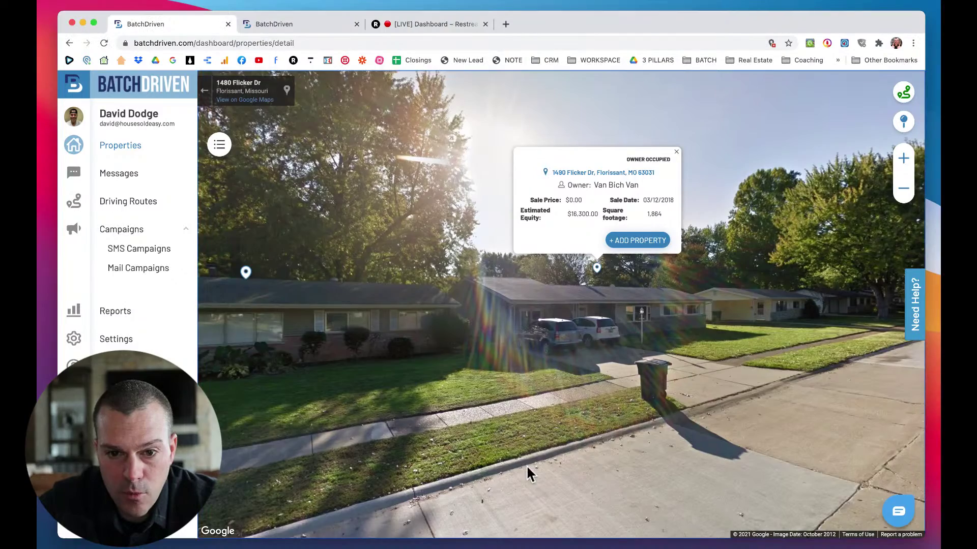
pyautogui.moveTo(677, 415); pyautogui.dragTo(563, 416)
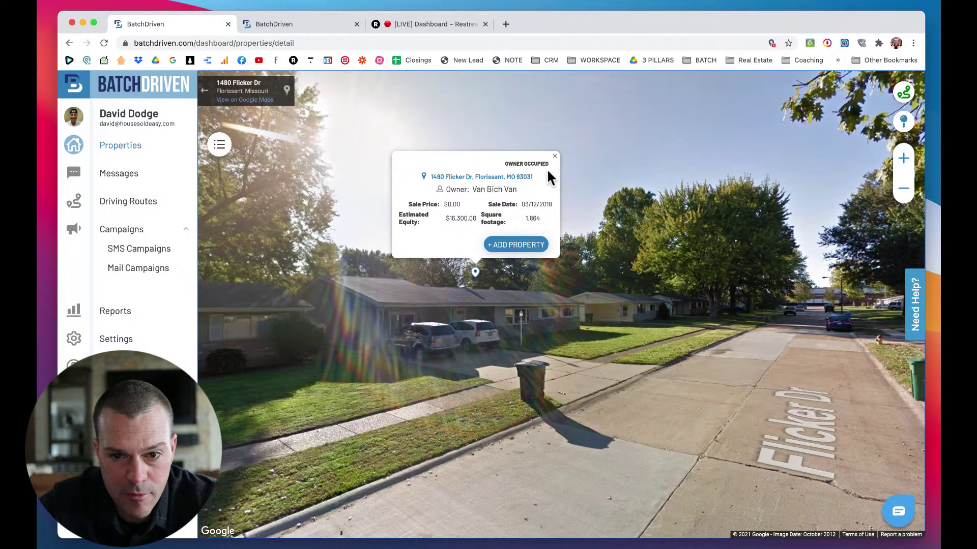
pyautogui.click(554, 156)
pyautogui.moveTo(655, 312); pyautogui.dragTo(589, 316)
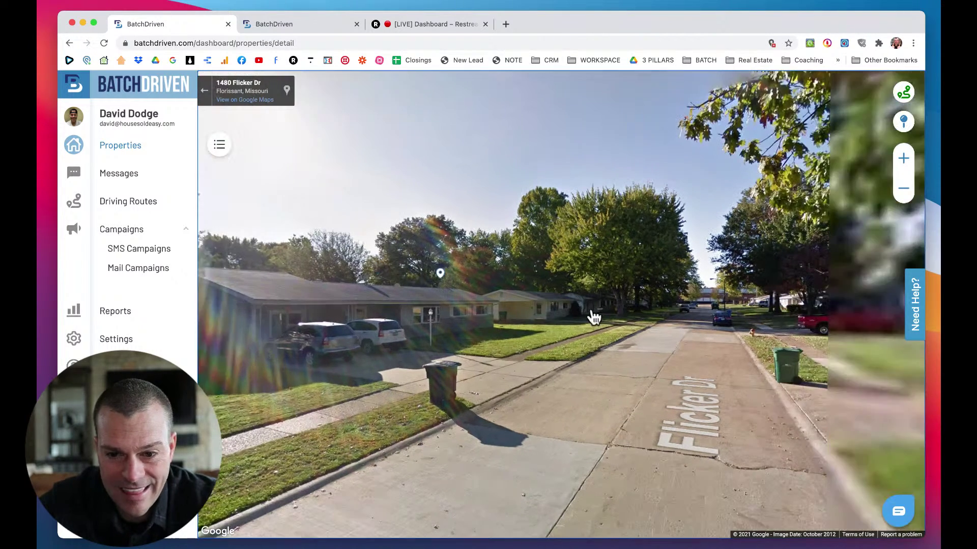
pyautogui.click(668, 337)
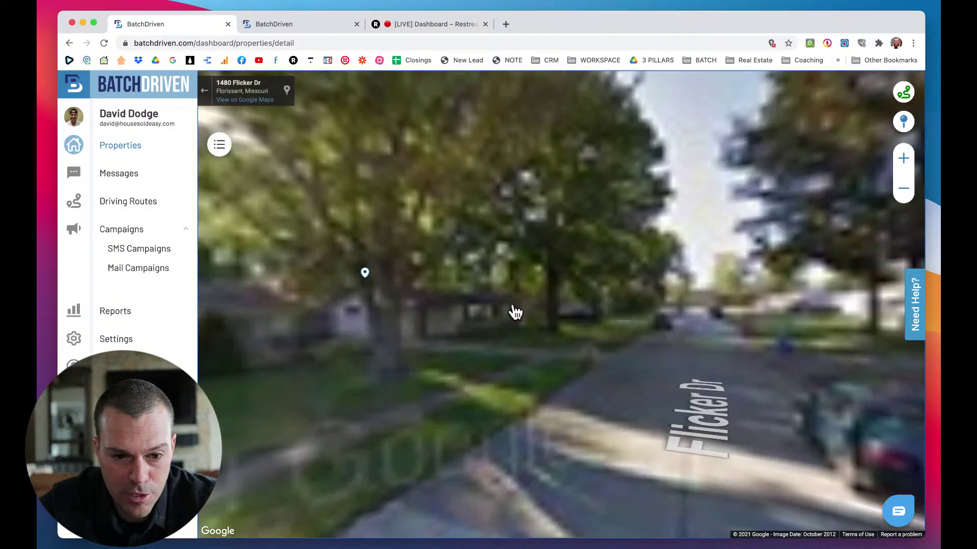
pyautogui.moveTo(517, 306); pyautogui.dragTo(467, 266)
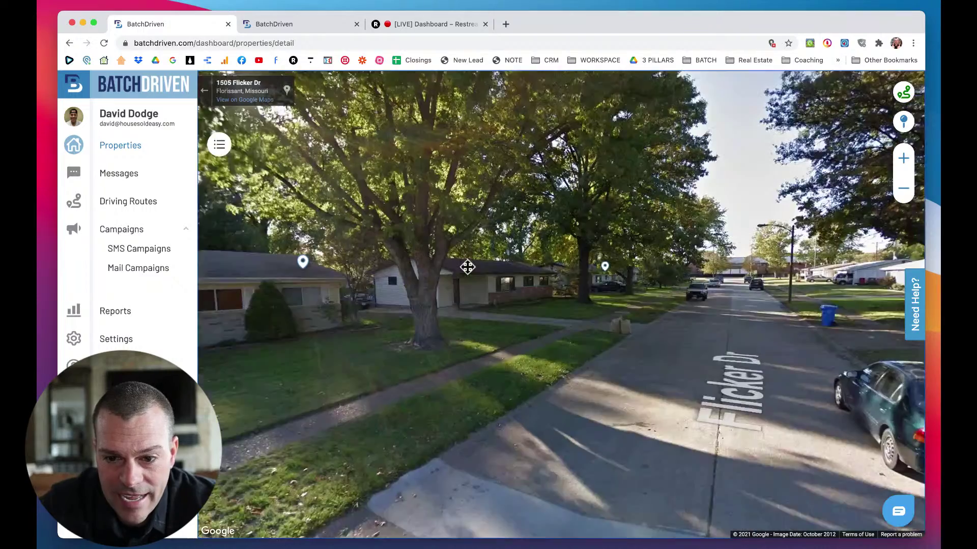
pyautogui.moveTo(679, 301); pyautogui.dragTo(660, 322)
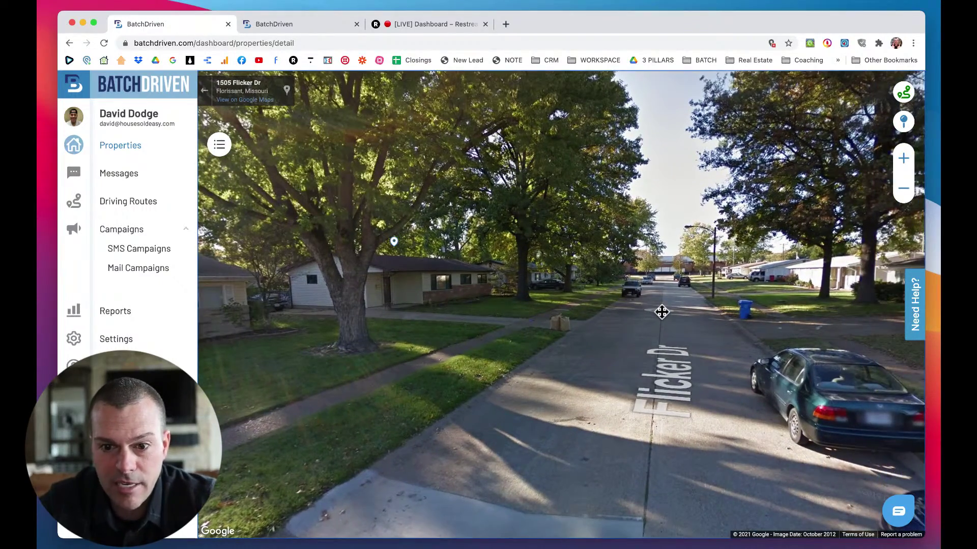
pyautogui.click(661, 312)
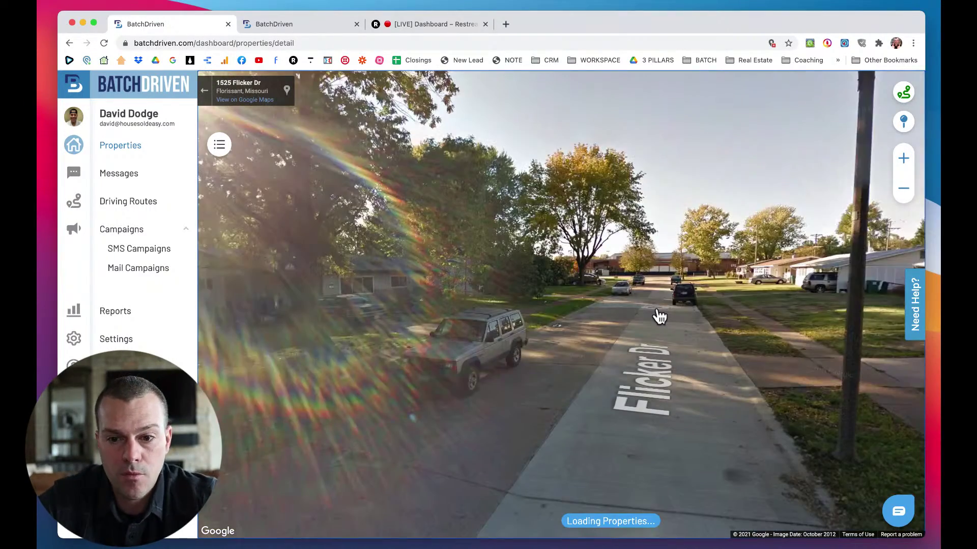
pyautogui.click(659, 316)
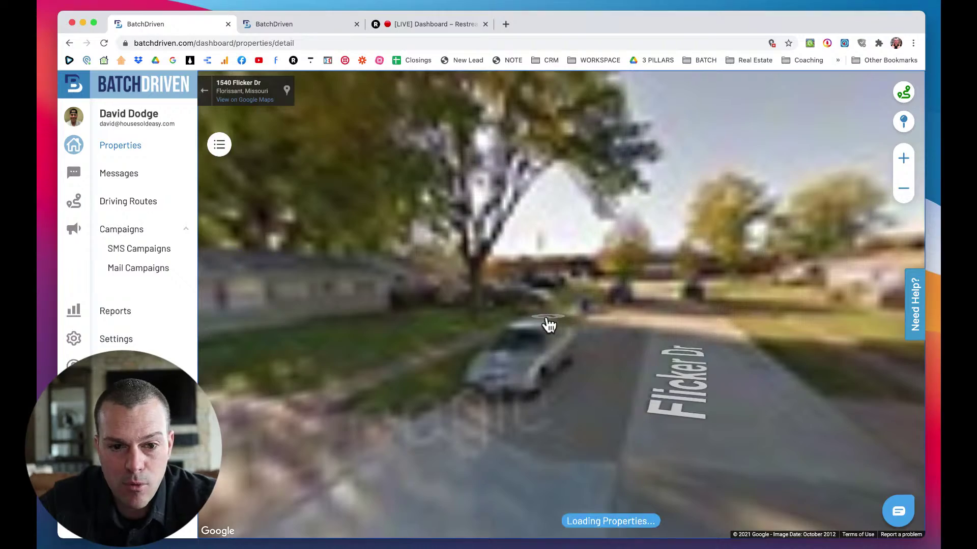
pyautogui.moveTo(427, 285); pyautogui.dragTo(609, 283)
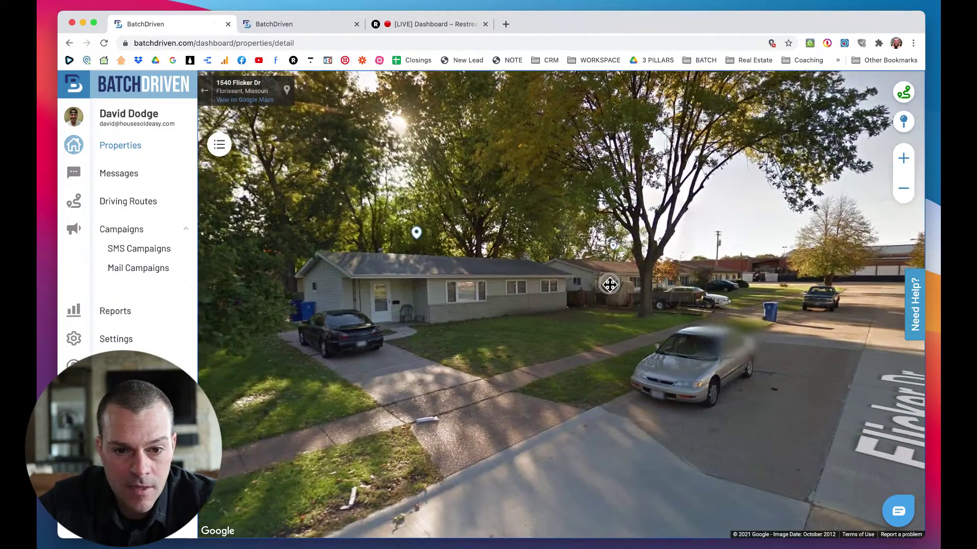
pyautogui.click(431, 262)
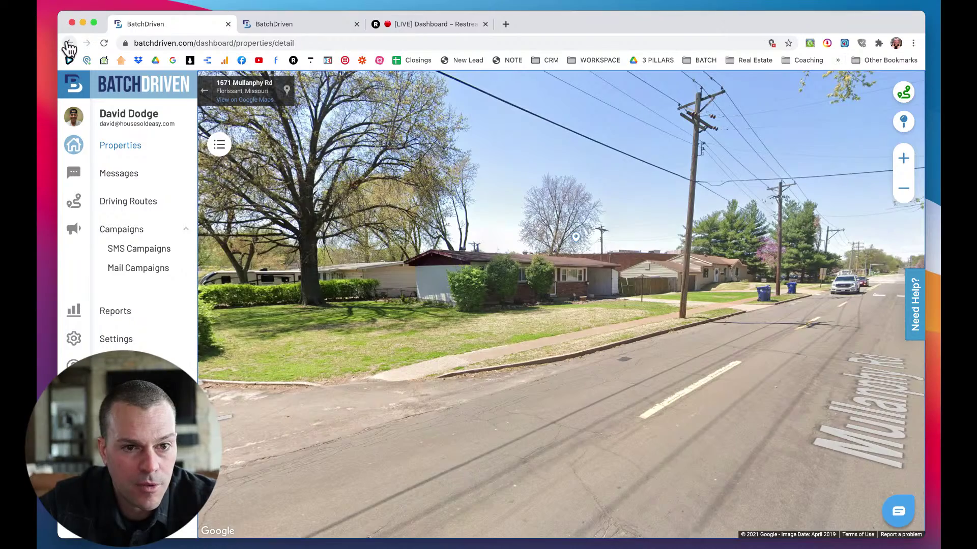
pyautogui.click(68, 43)
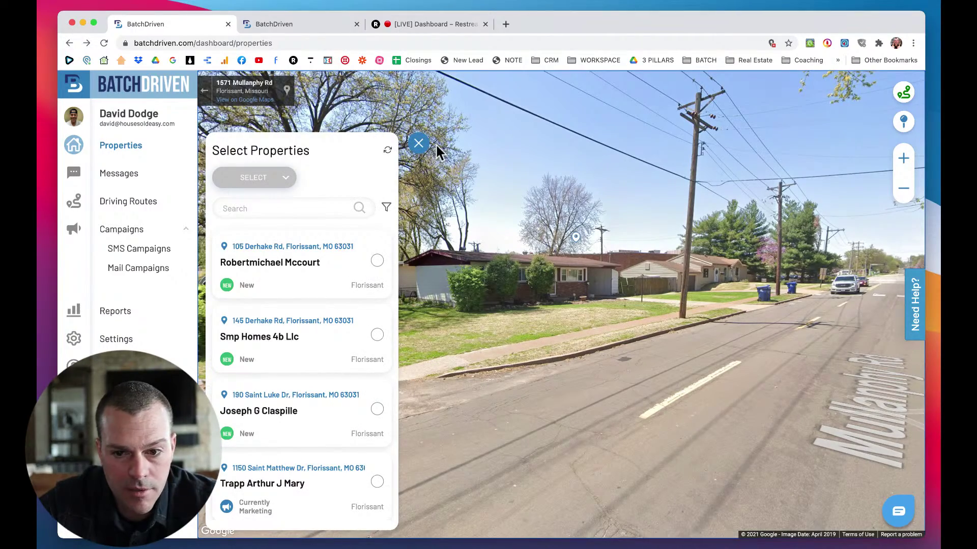
pyautogui.click(418, 143)
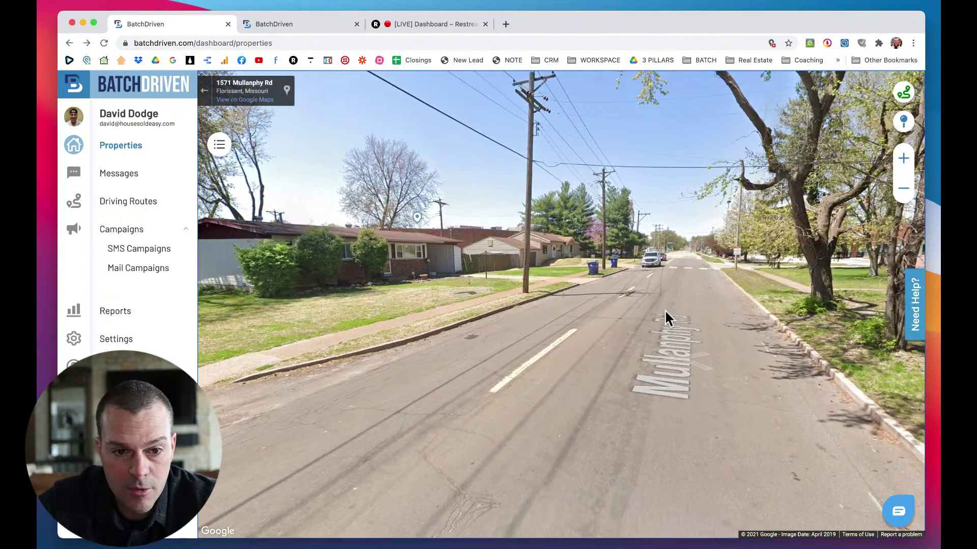
pyautogui.moveTo(665, 309); pyautogui.dragTo(643, 307)
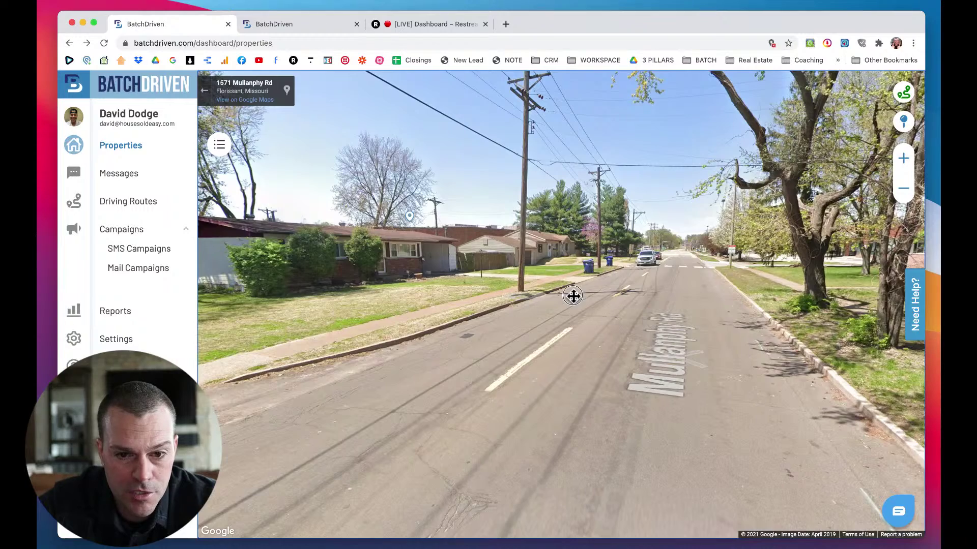
pyautogui.moveTo(573, 295); pyautogui.dragTo(618, 294)
pyautogui.click(505, 215)
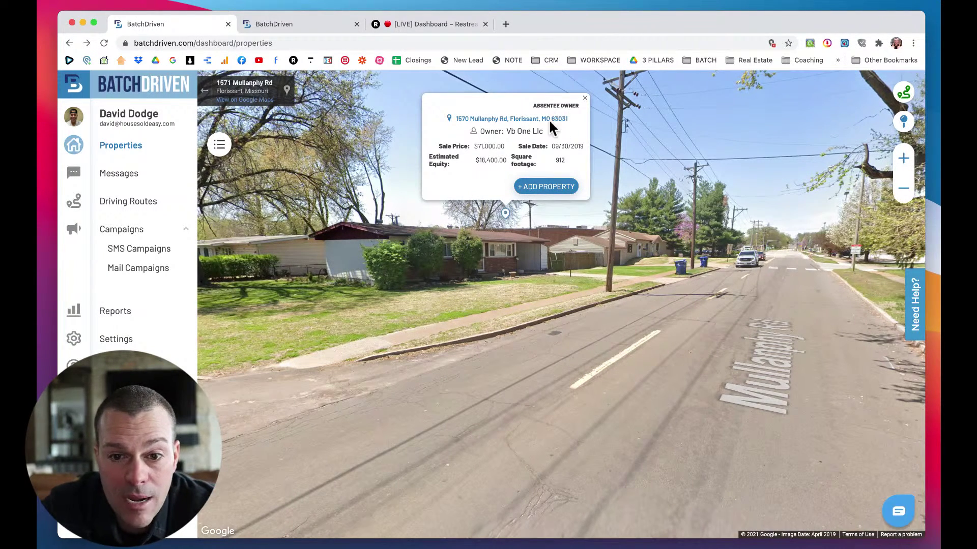
pyautogui.click(539, 188)
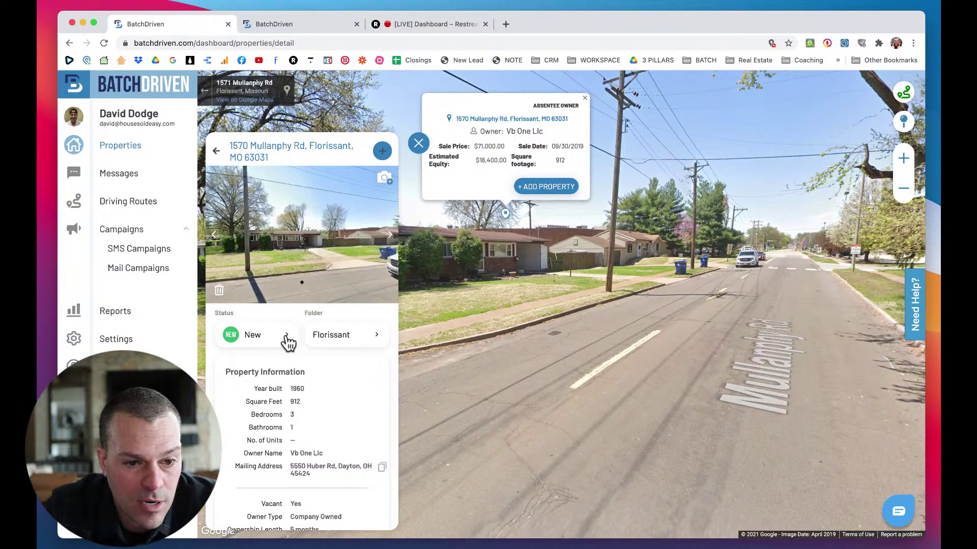
pyautogui.scroll(-5, 288, 344)
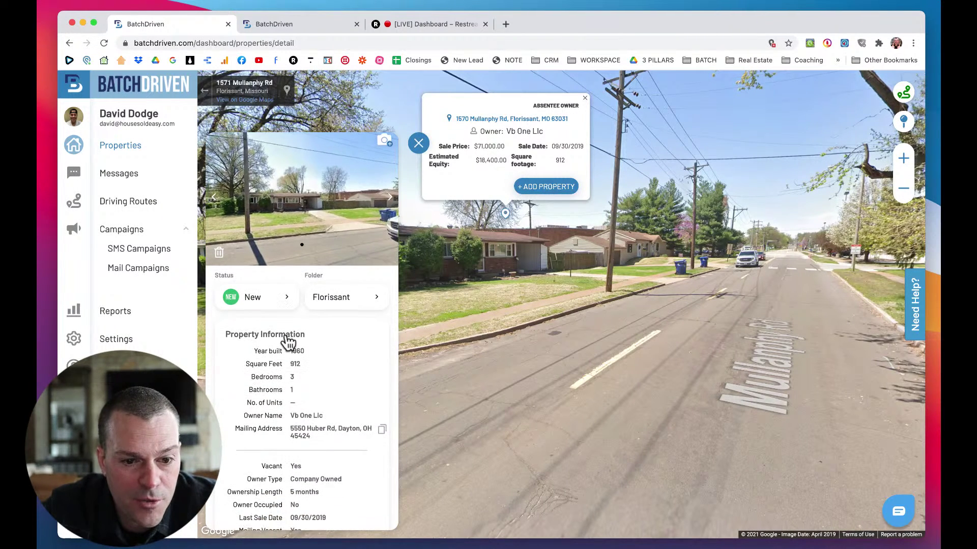
pyautogui.scroll(-7, 288, 343)
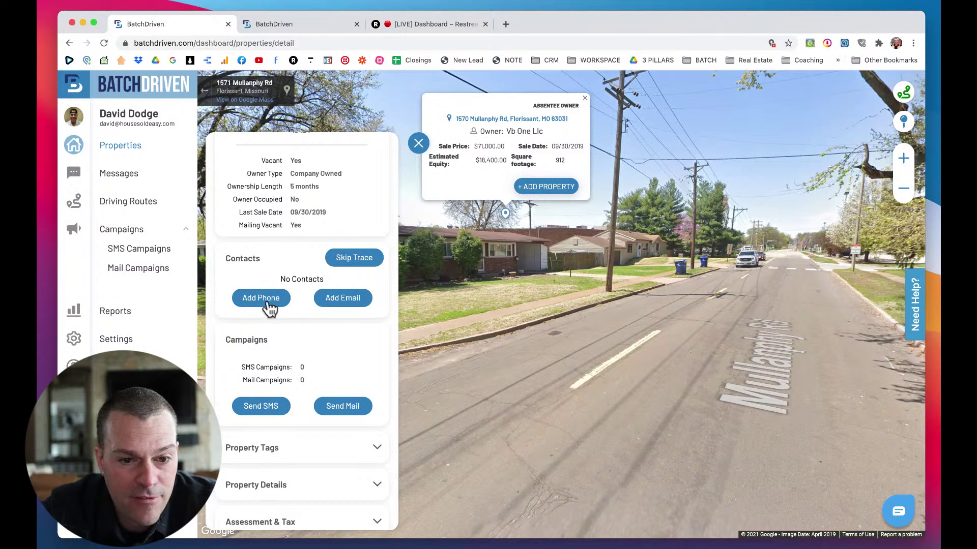
pyautogui.scroll(-1, 305, 261)
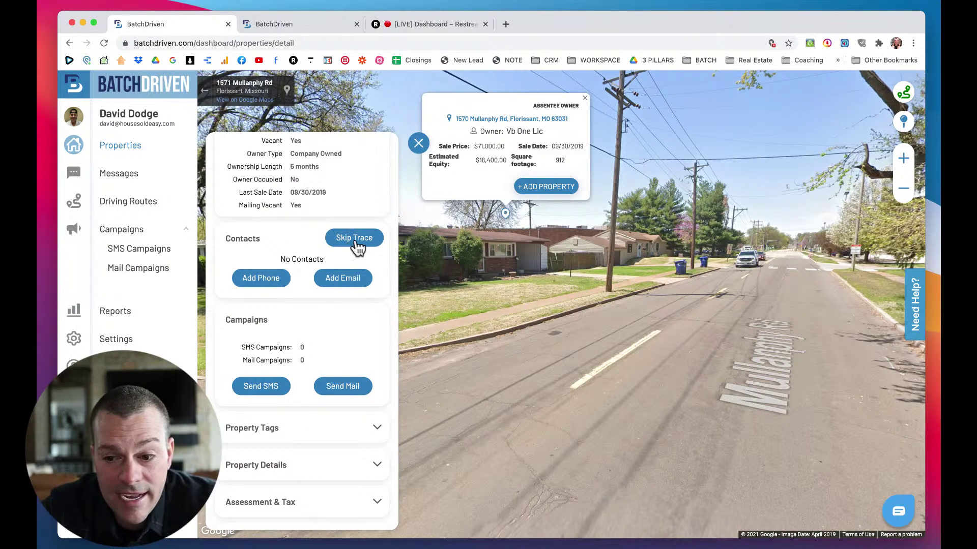
# Skip trace the owner to find a mobile number, closing the Edit Phone Number dialog unchanged.
pyautogui.click(356, 239)
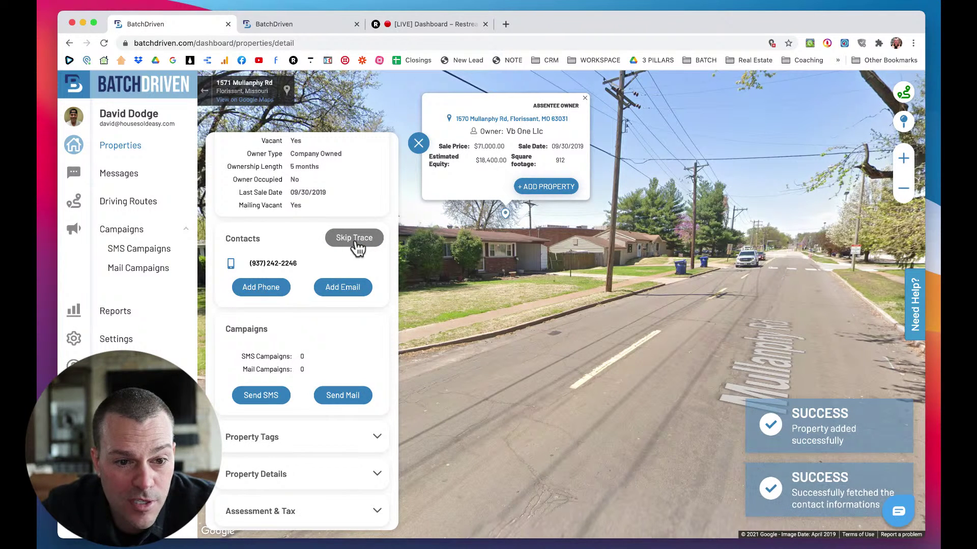
pyautogui.moveTo(305, 273); pyautogui.dragTo(246, 261)
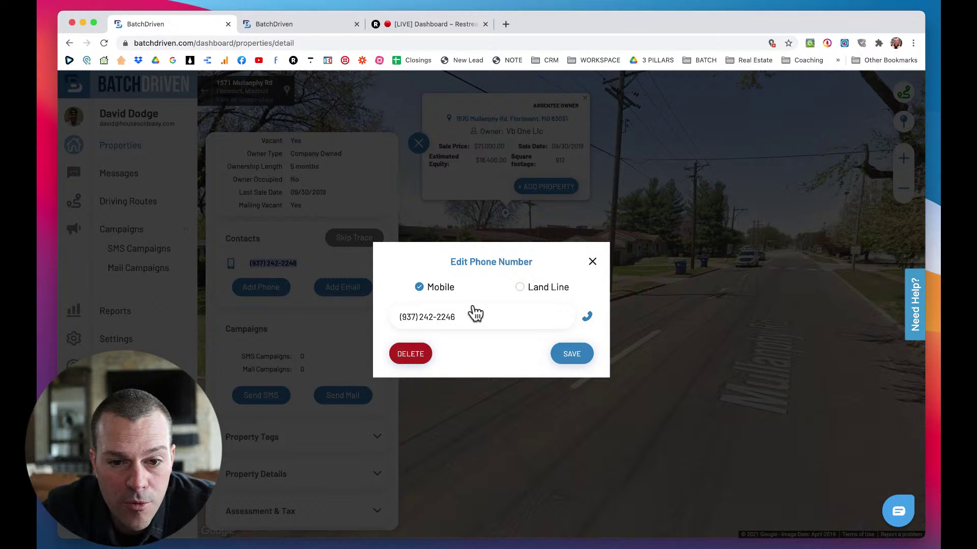
pyautogui.click(593, 262)
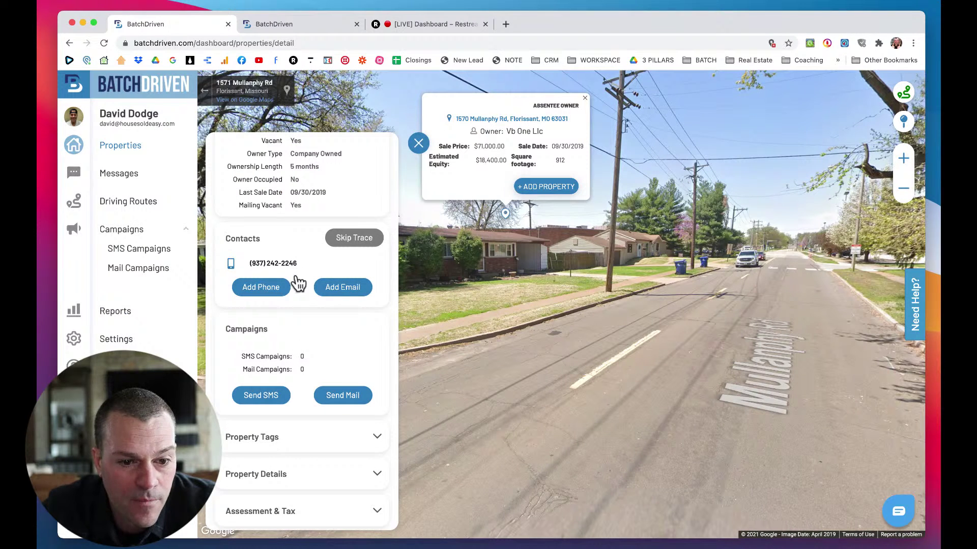
pyautogui.scroll(-1, 301, 313)
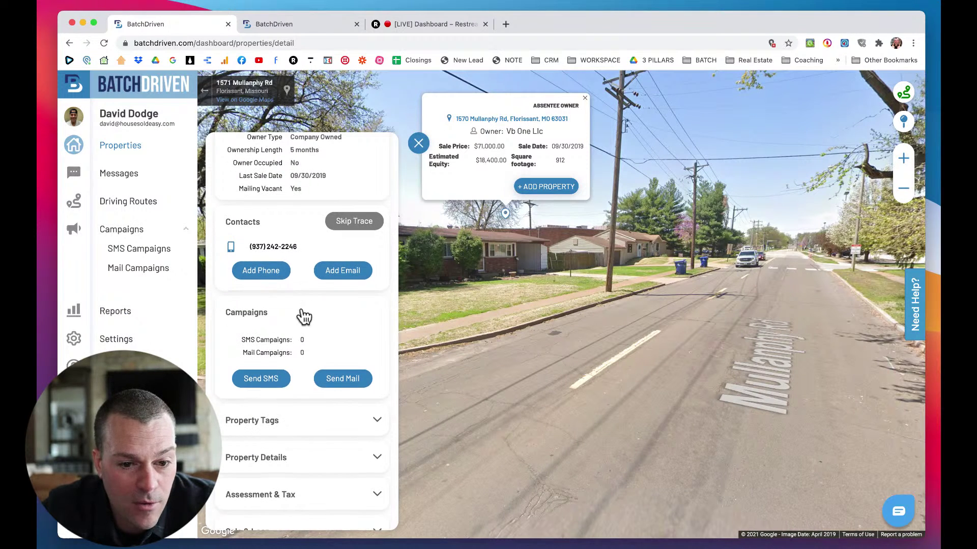
# Start SMS campaign D4D 1/3/21 with a Driving For Dollars description and open that template.
pyautogui.click(260, 379)
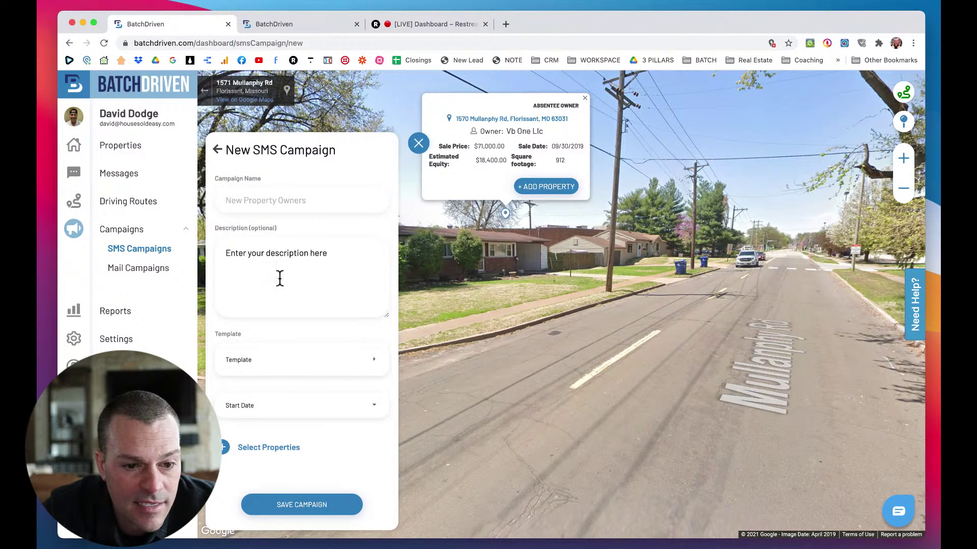
pyautogui.click(268, 202)
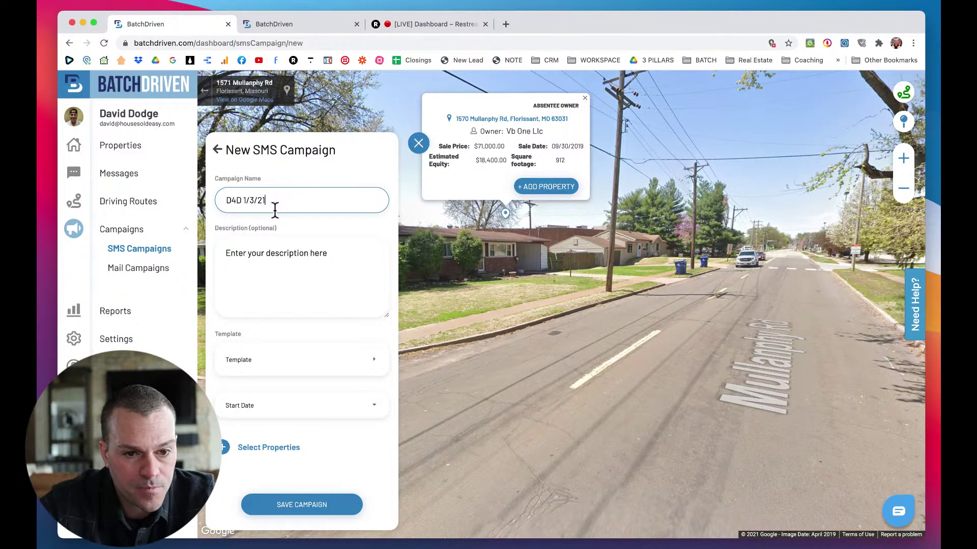
pyautogui.click(269, 257)
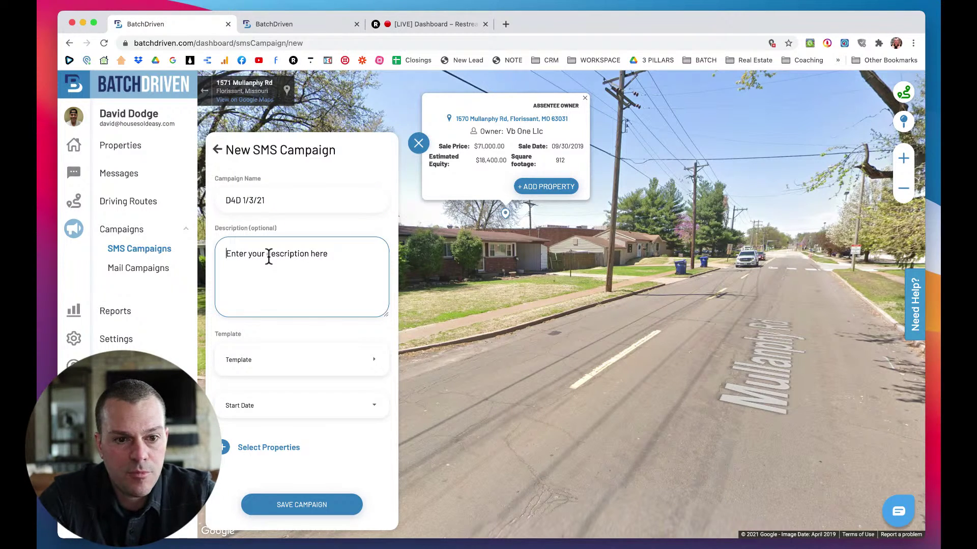
pyautogui.write('D')
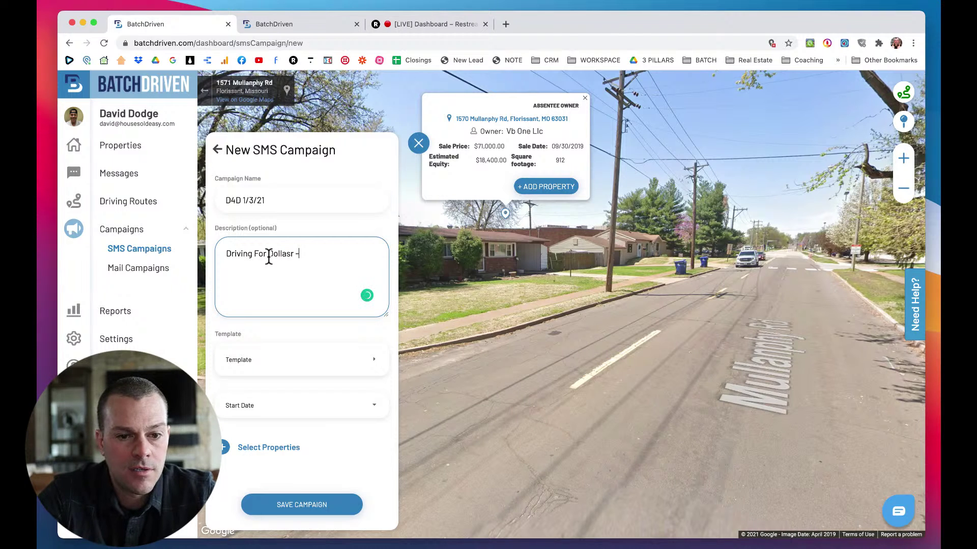
pyautogui.write('riving For Dollasr -')
pyautogui.press('BackSpace')
pyautogui.press('BackSpace')
pyautogui.press('BackSpace')
pyautogui.press('BackSpace')
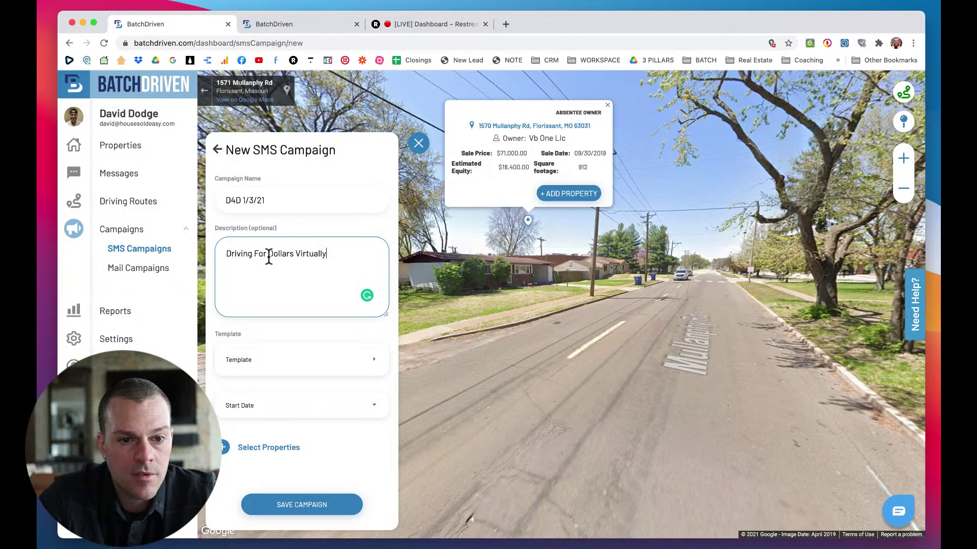
pyautogui.click(277, 363)
pyautogui.click(275, 208)
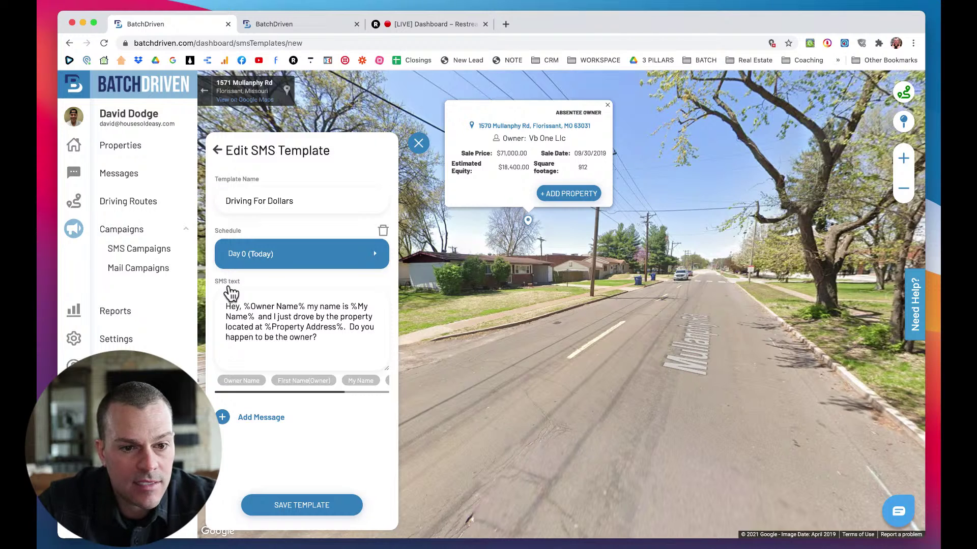
pyautogui.click(364, 262)
pyautogui.click(365, 256)
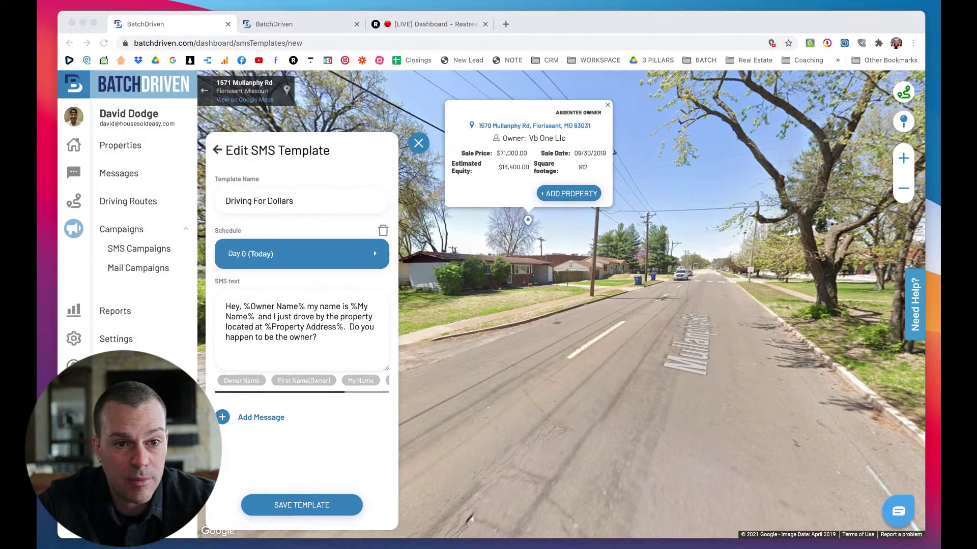
pyautogui.click(498, 380)
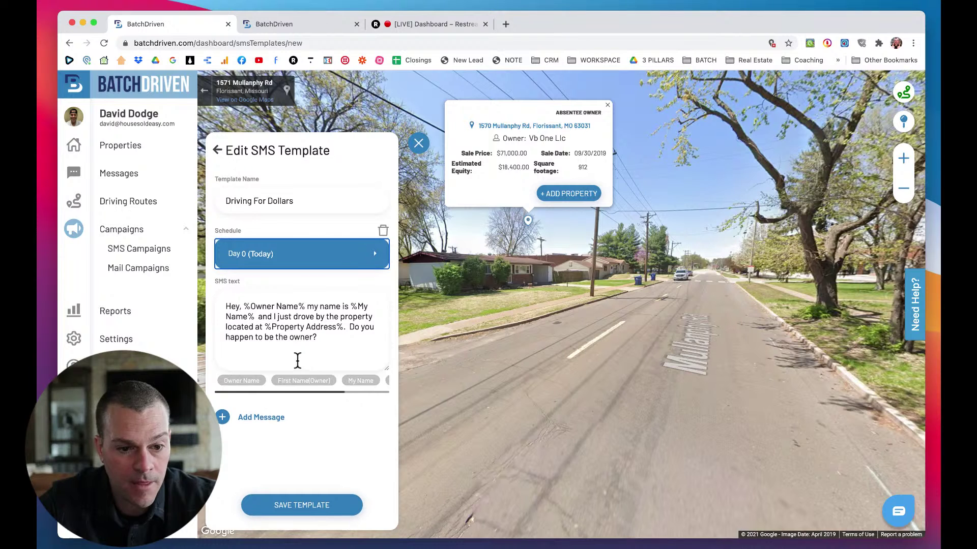
pyautogui.click(255, 418)
pyautogui.scroll(-3, 327, 429)
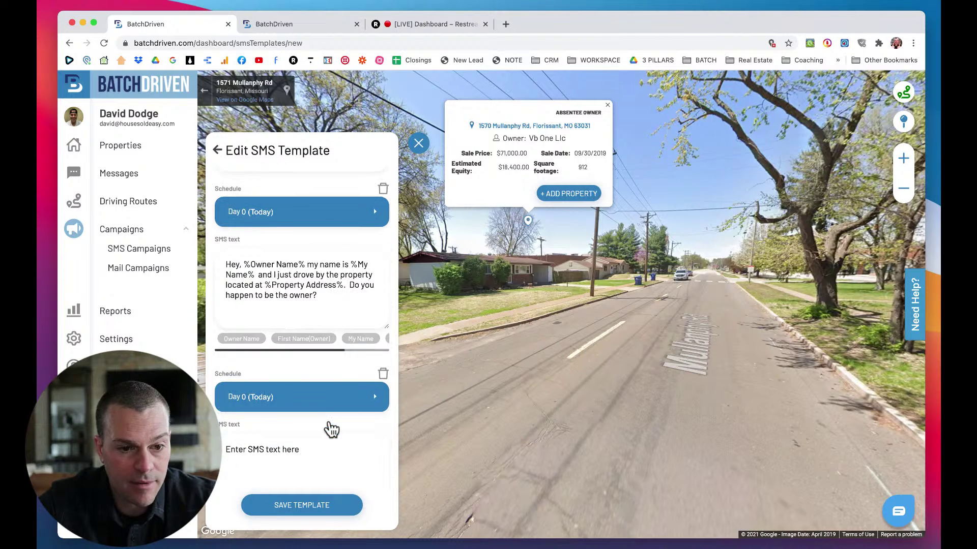
pyautogui.scroll(3, 332, 430)
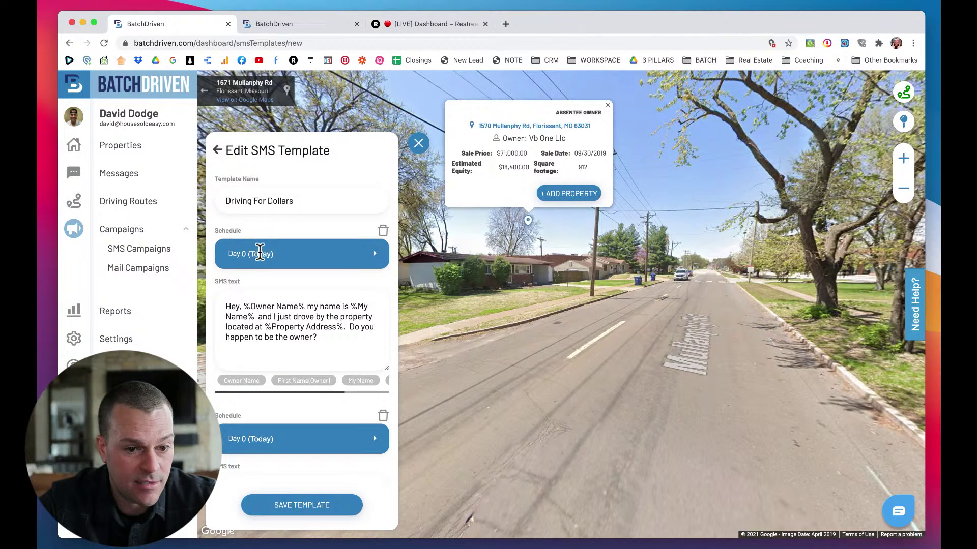
pyautogui.scroll(-5, 305, 356)
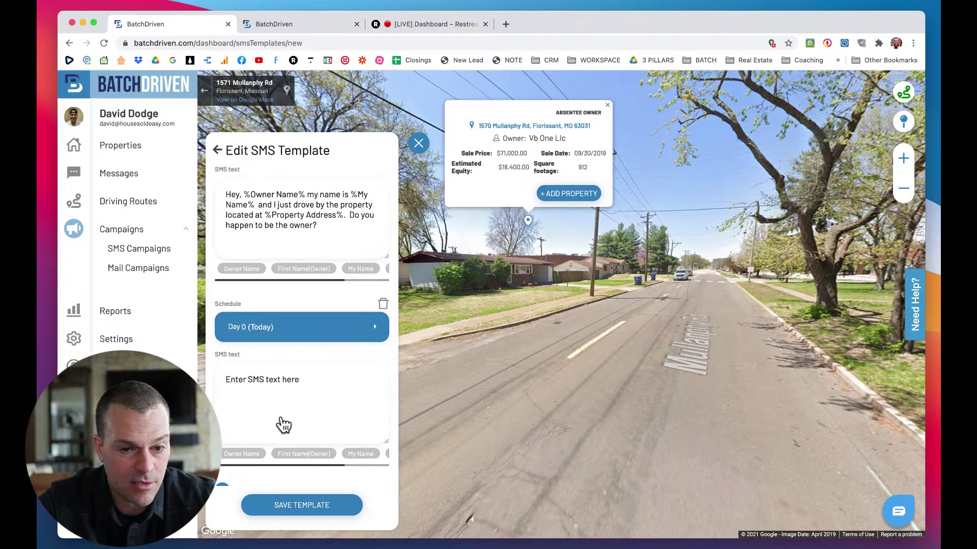
pyautogui.click(383, 304)
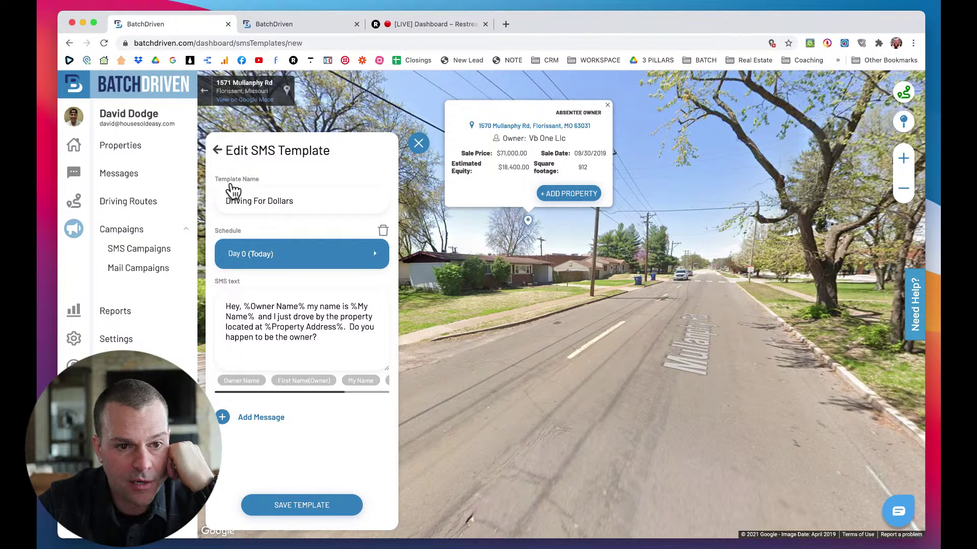
pyautogui.click(310, 203)
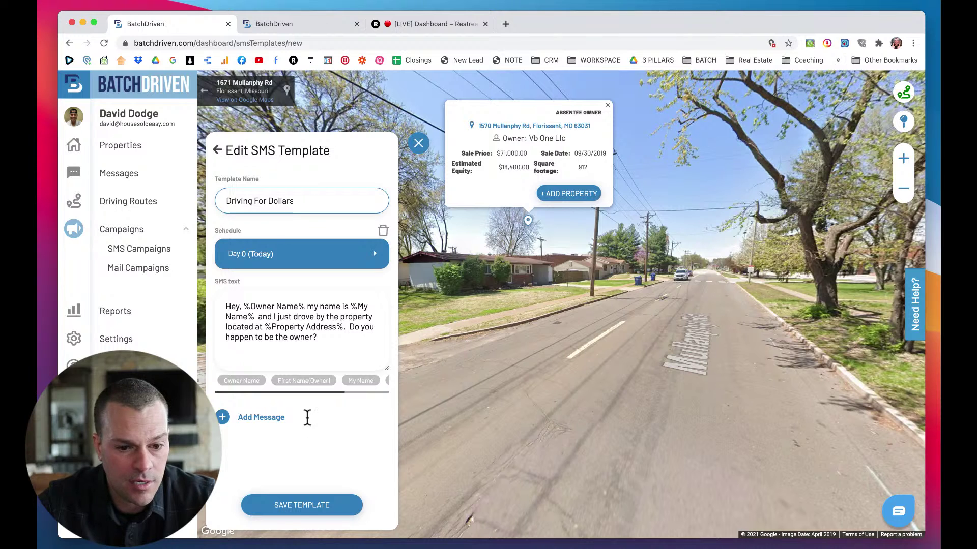
pyautogui.click(301, 504)
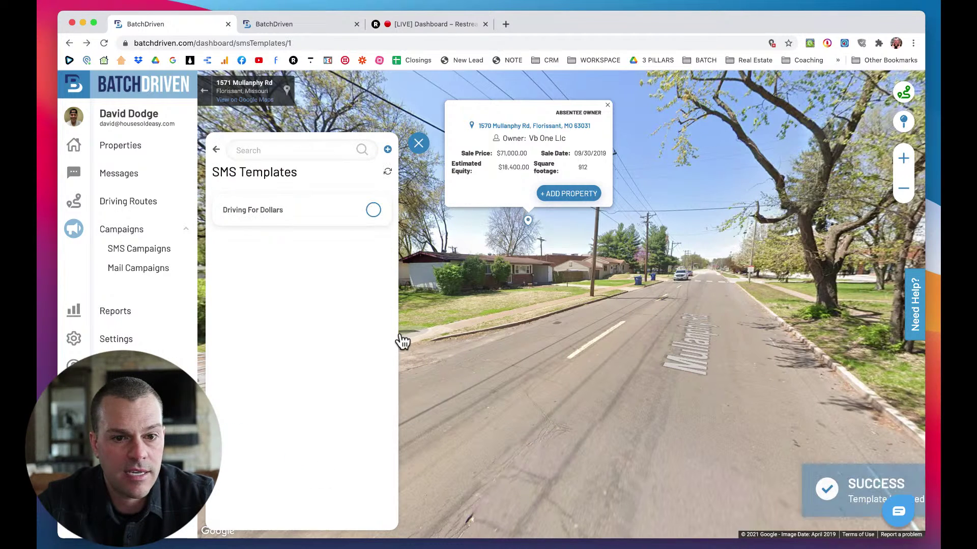
# Back out of the templates and campaign form to the property and toggle its Messages row.
pyautogui.click(216, 150)
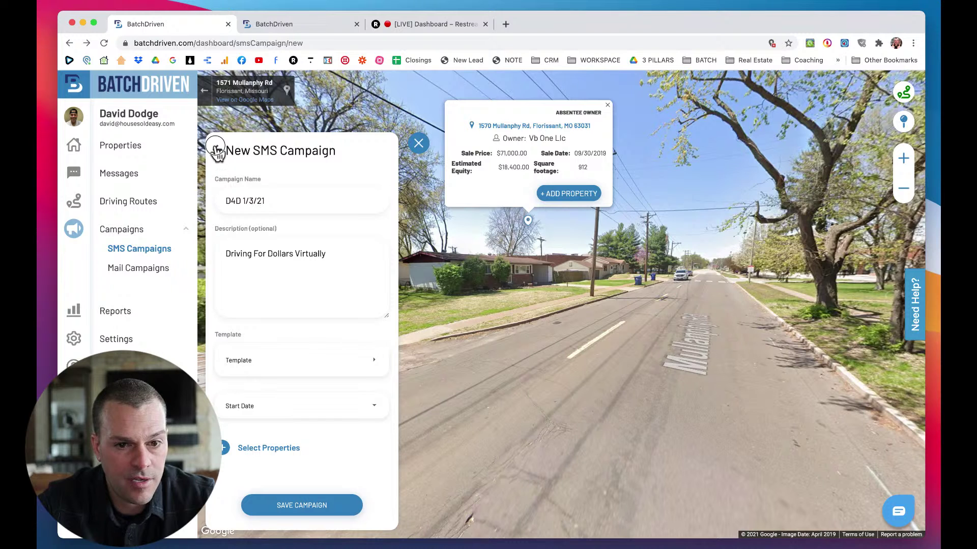
pyautogui.click(217, 150)
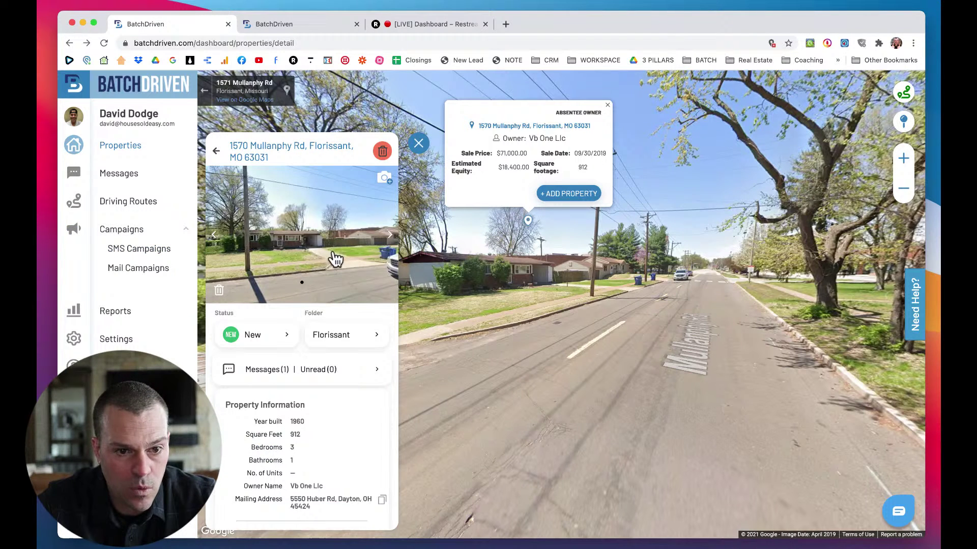
pyautogui.scroll(-1, 335, 286)
pyautogui.scroll(-1, 336, 287)
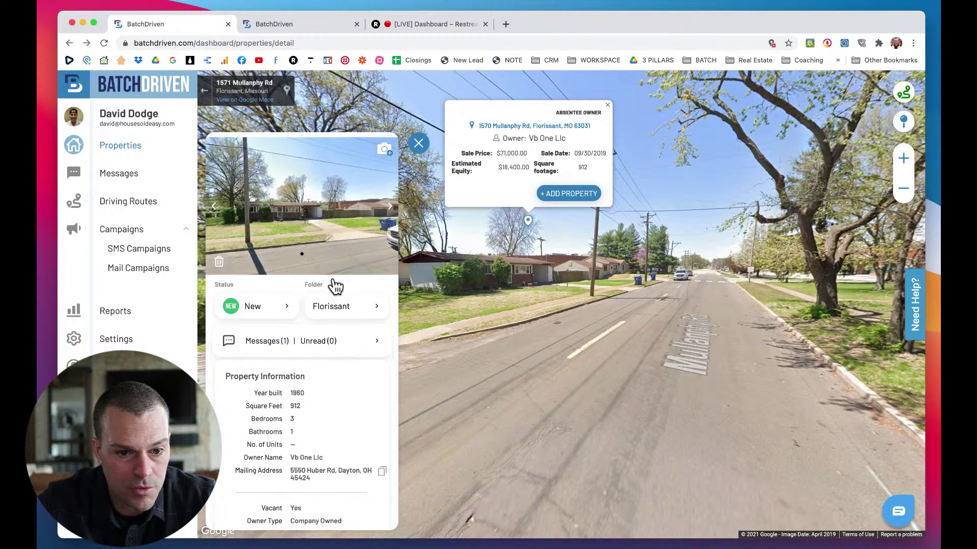
pyautogui.click(294, 336)
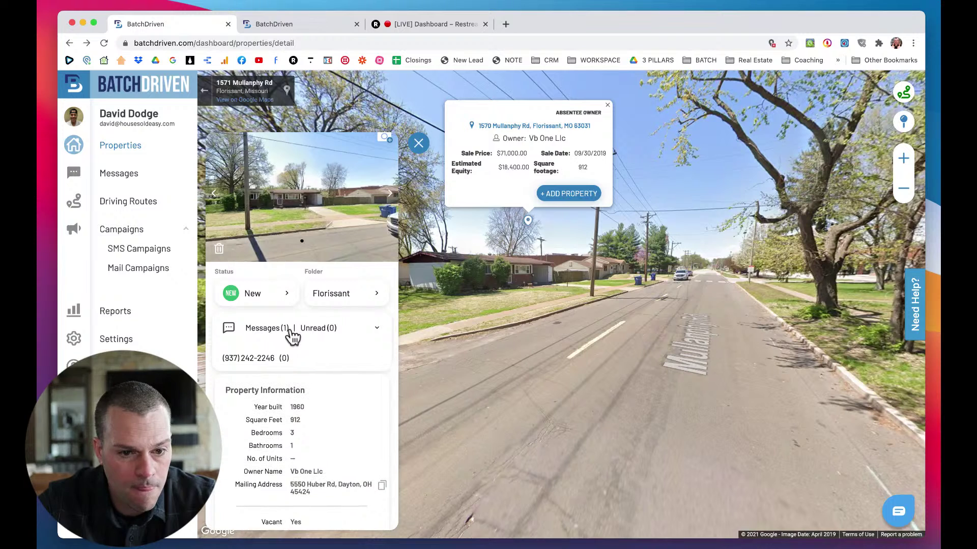
pyautogui.click(279, 334)
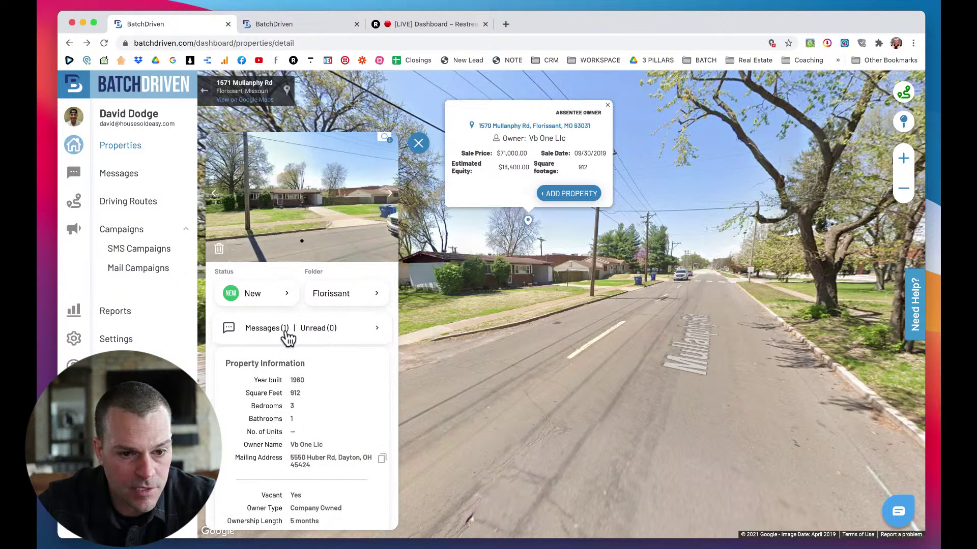
# Check the Folder dropdown options and scroll through the property's data sections.
pyautogui.scroll(-2, 339, 338)
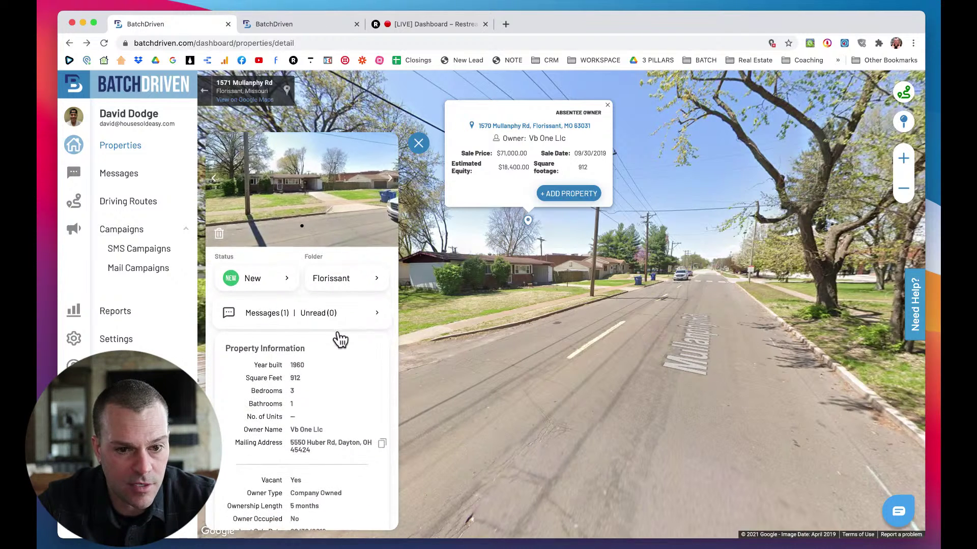
pyautogui.click(343, 259)
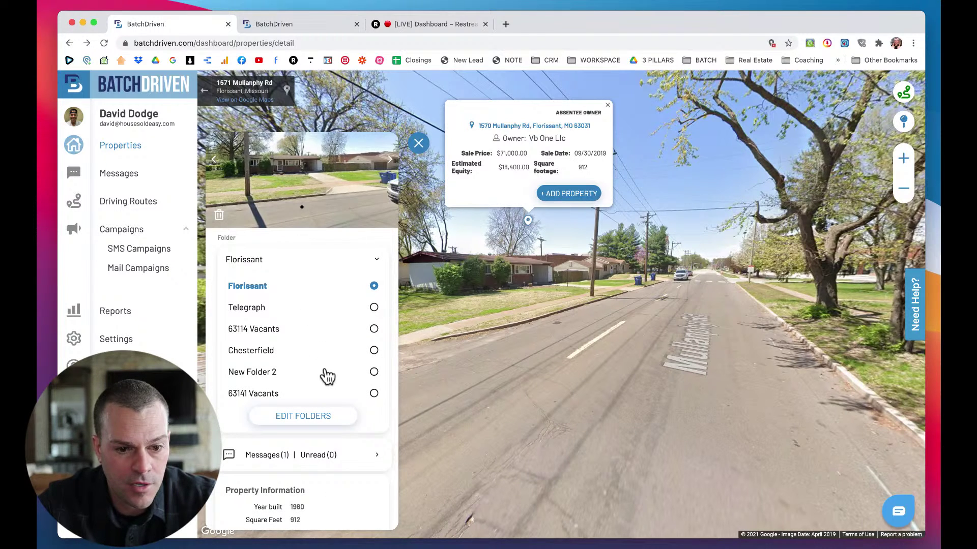
pyautogui.scroll(-10, 327, 377)
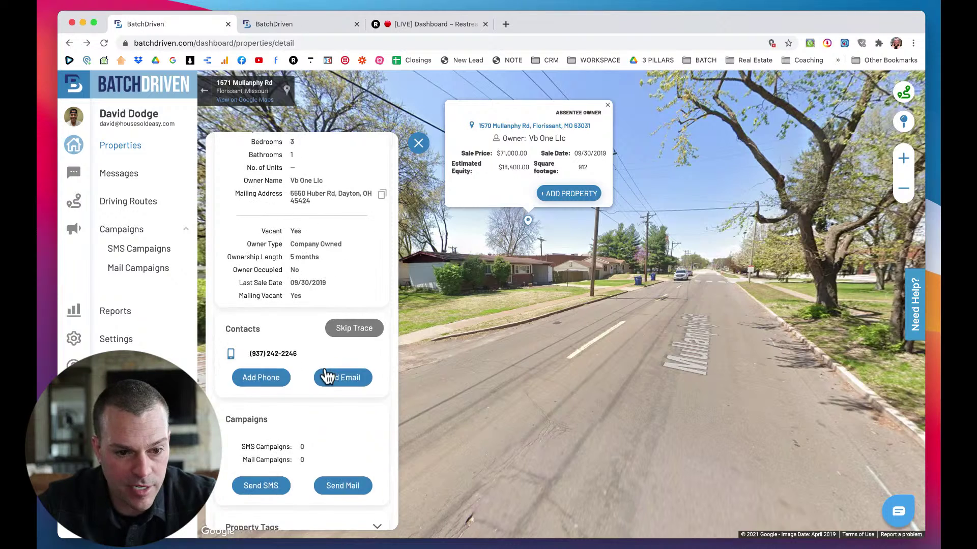
pyautogui.scroll(-5, 327, 376)
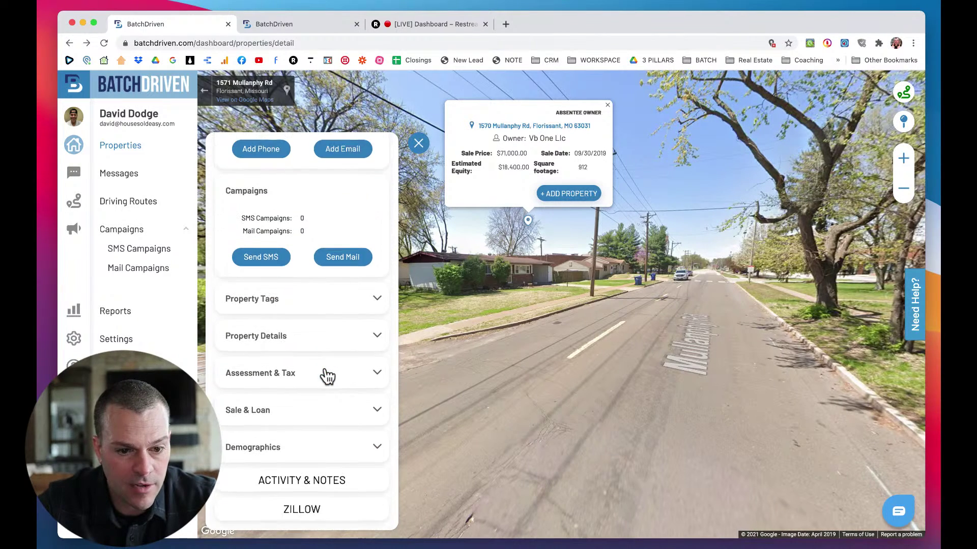
pyautogui.scroll(-3, 327, 377)
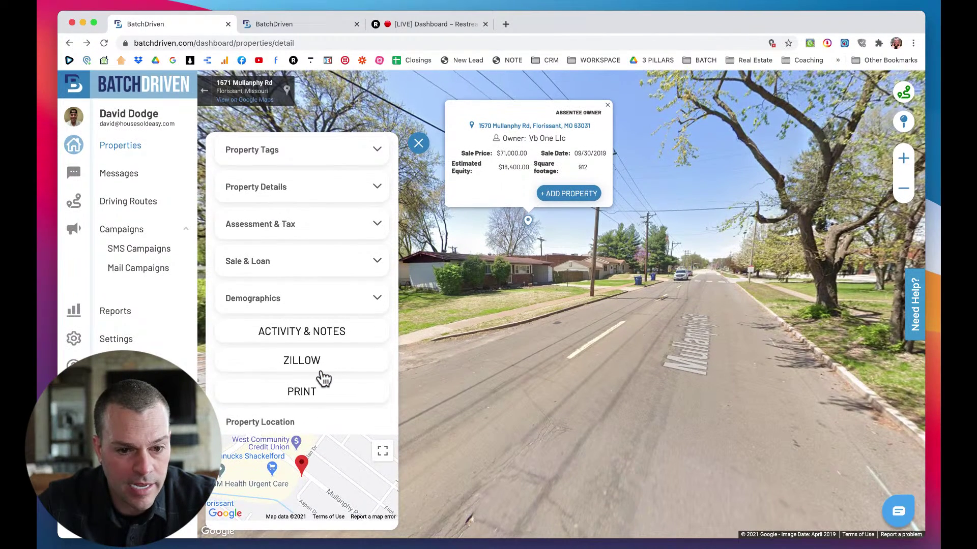
pyautogui.scroll(1, 324, 379)
pyautogui.click(314, 392)
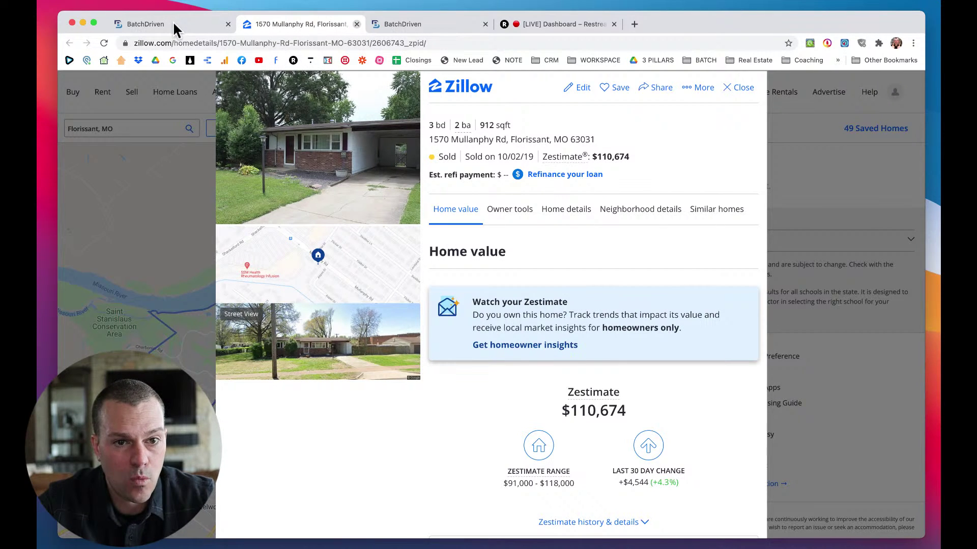
pyautogui.press('super+w')
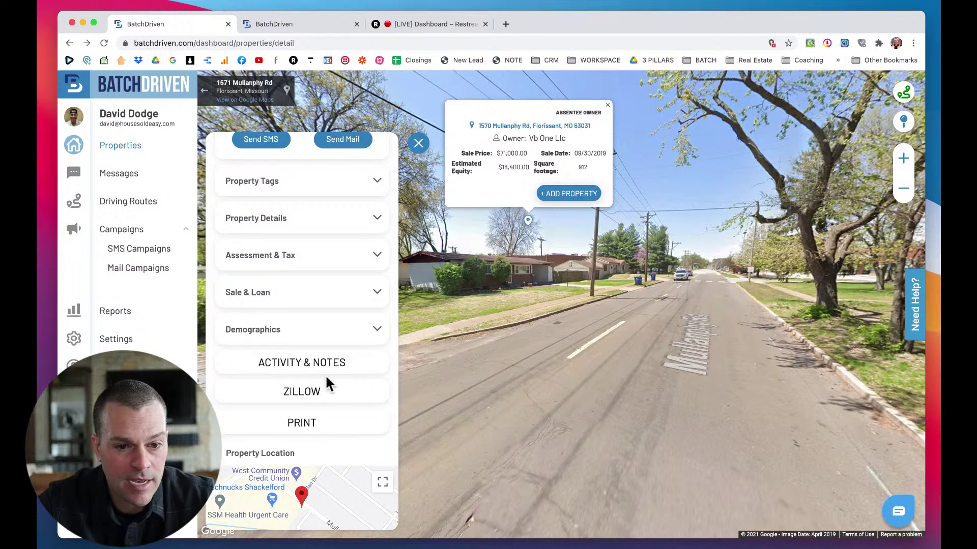
# Check the property's activity and notes, then start a new SMS campaign from Campaigns.
pyautogui.click(307, 370)
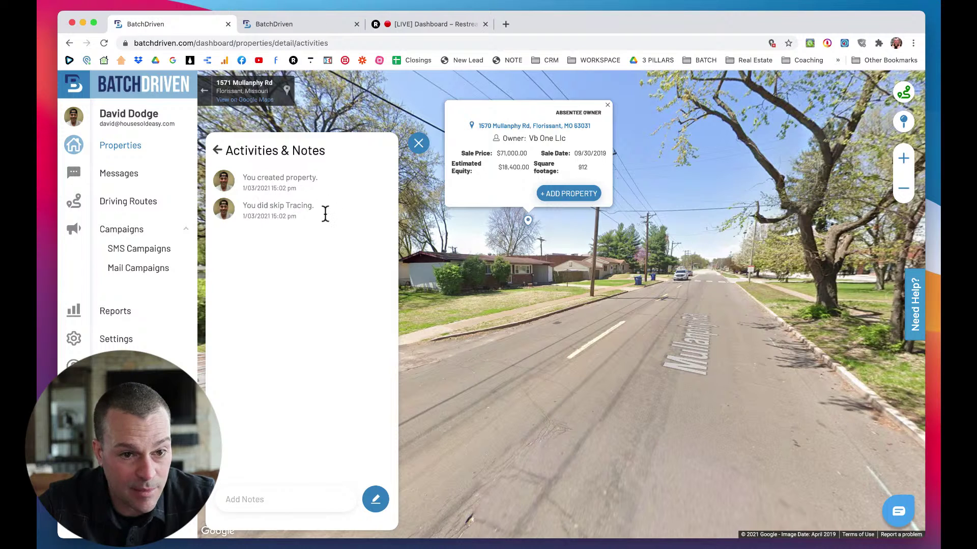
pyautogui.click(217, 151)
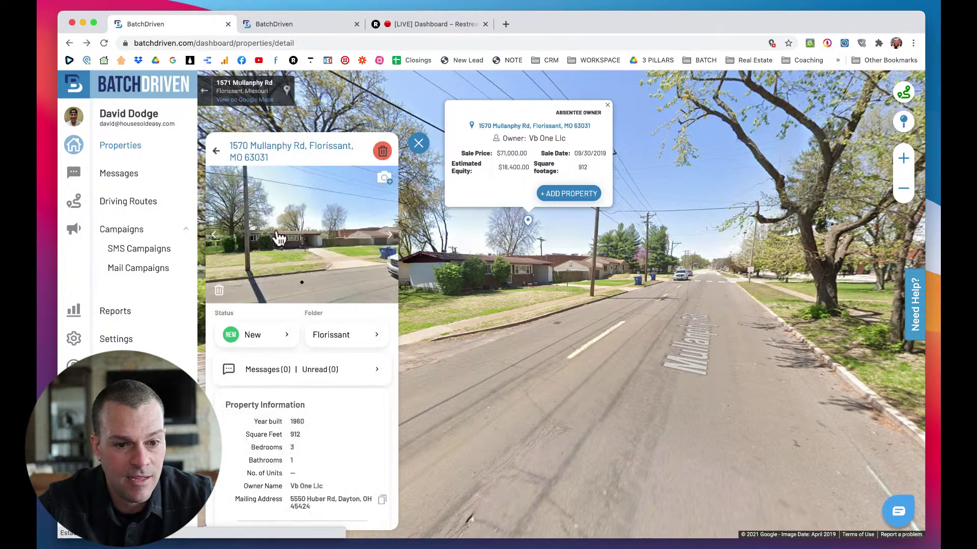
pyautogui.scroll(-5, 294, 386)
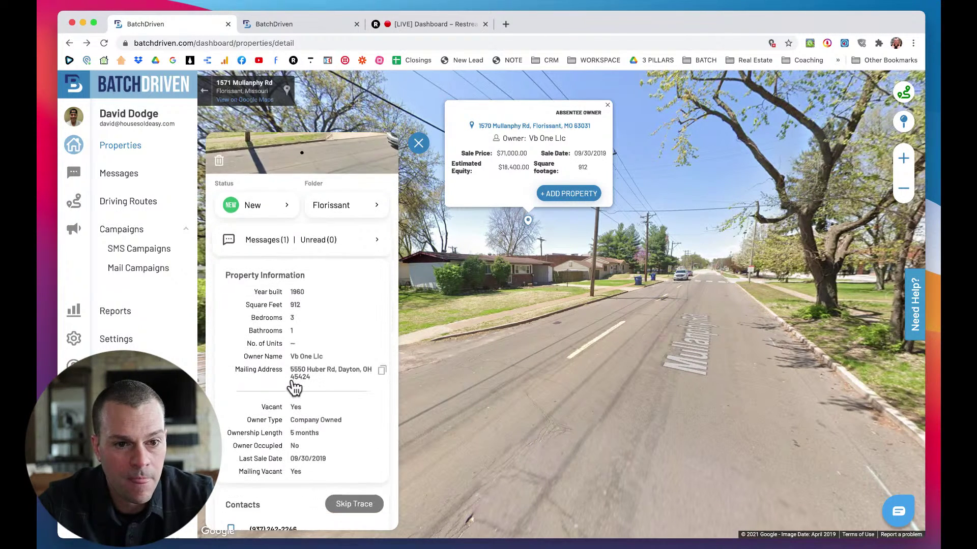
pyautogui.scroll(-5, 294, 388)
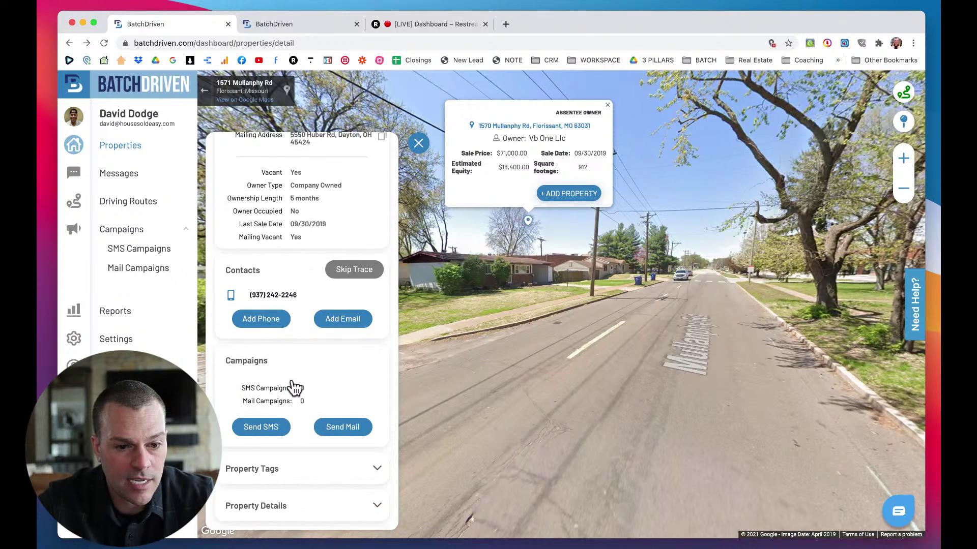
pyautogui.click(272, 392)
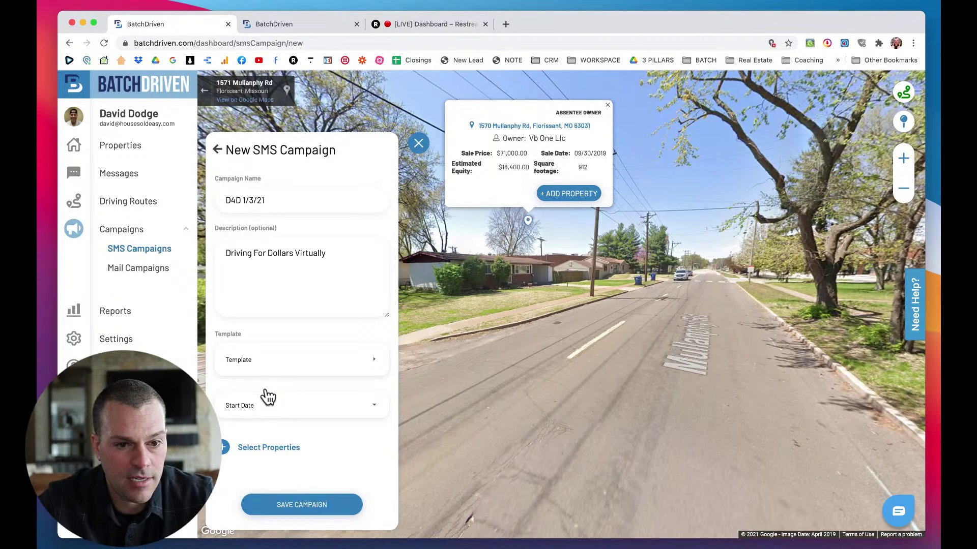
# Save the Driving For Dollars template with its message kept on Day 0 (Today).
pyautogui.click(286, 370)
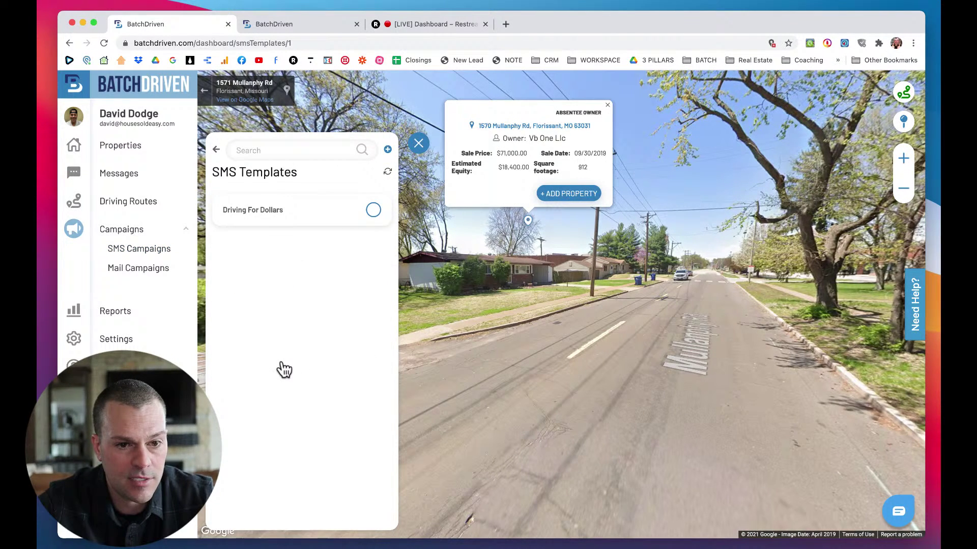
pyautogui.click(268, 222)
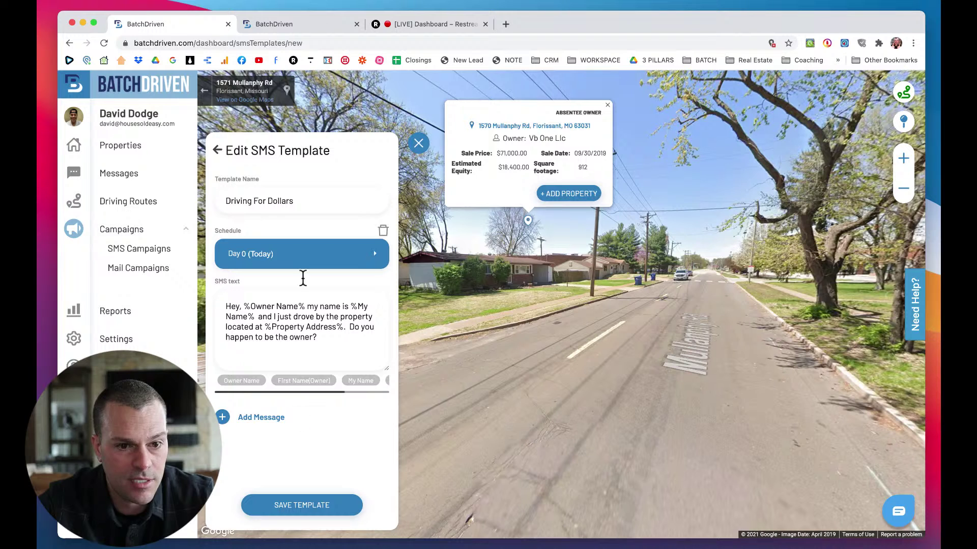
pyautogui.click(274, 256)
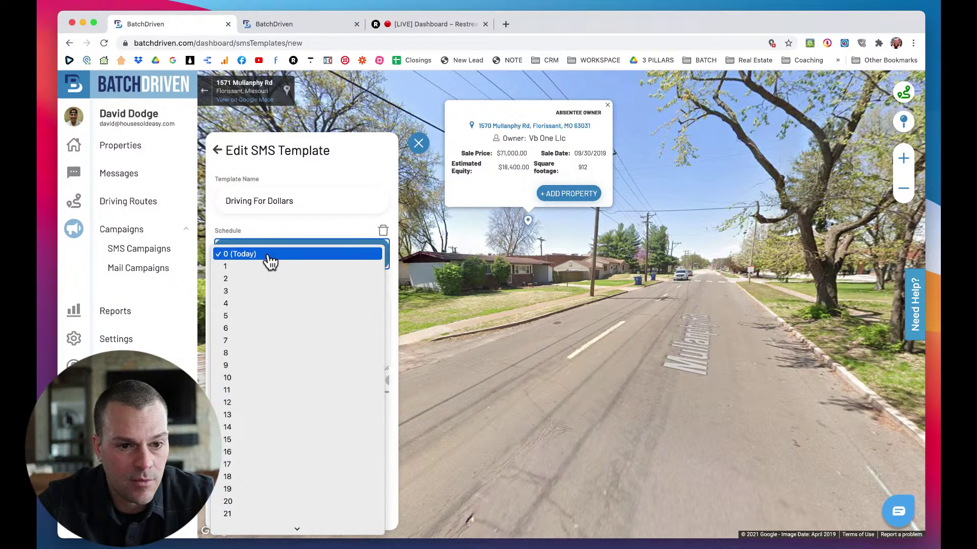
pyautogui.click(268, 256)
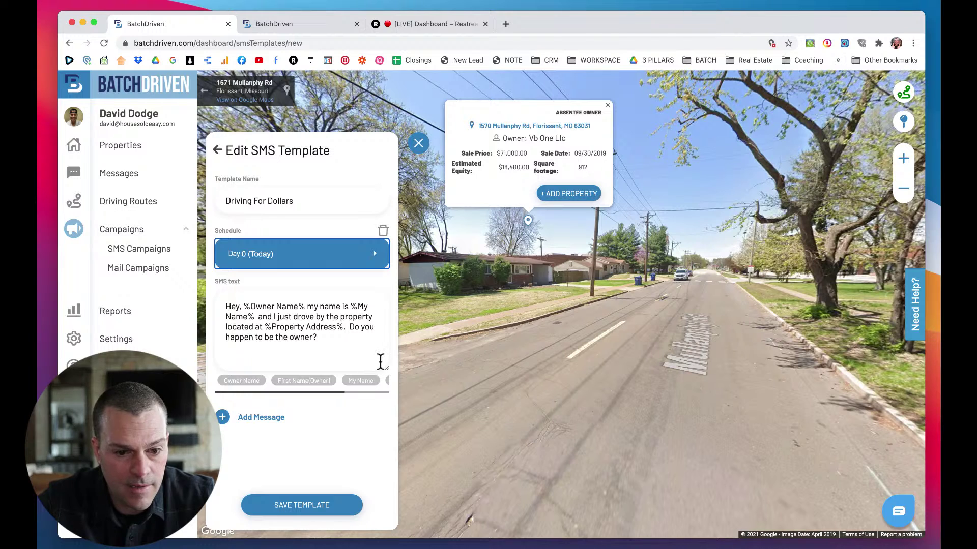
pyautogui.click(299, 507)
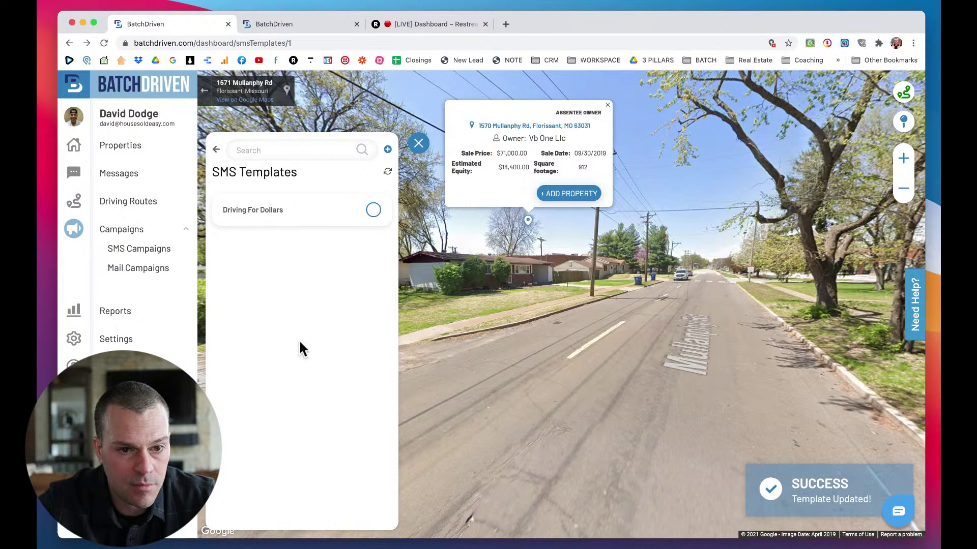
# Re-save the template still on Day 0, reload the templates list and return to the campaign form.
pyautogui.click(285, 215)
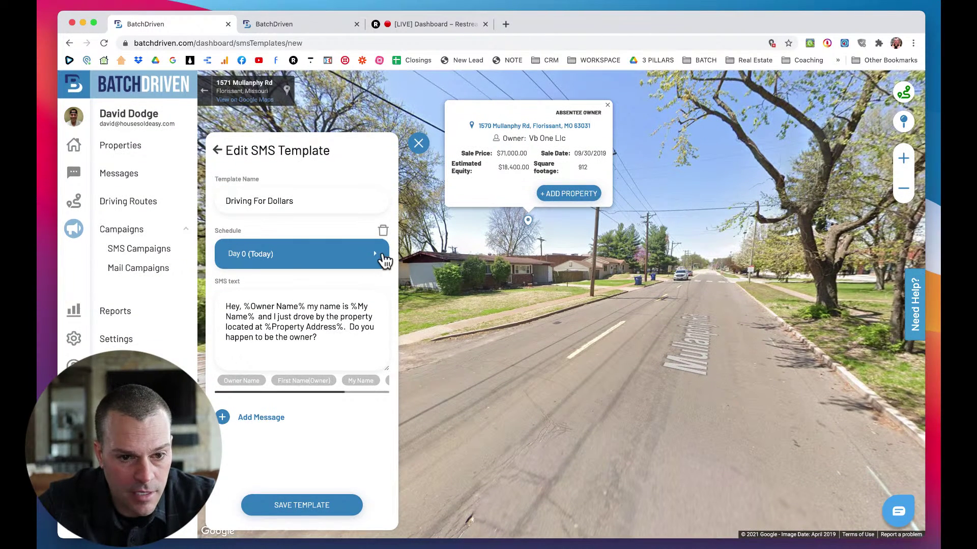
pyautogui.click(379, 261)
pyautogui.click(379, 254)
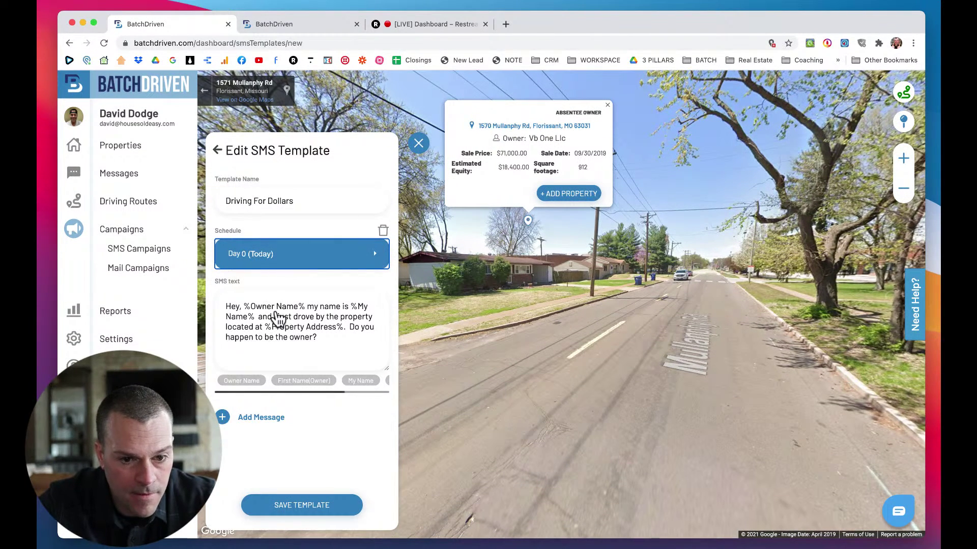
pyautogui.hscroll(2, 299, 382)
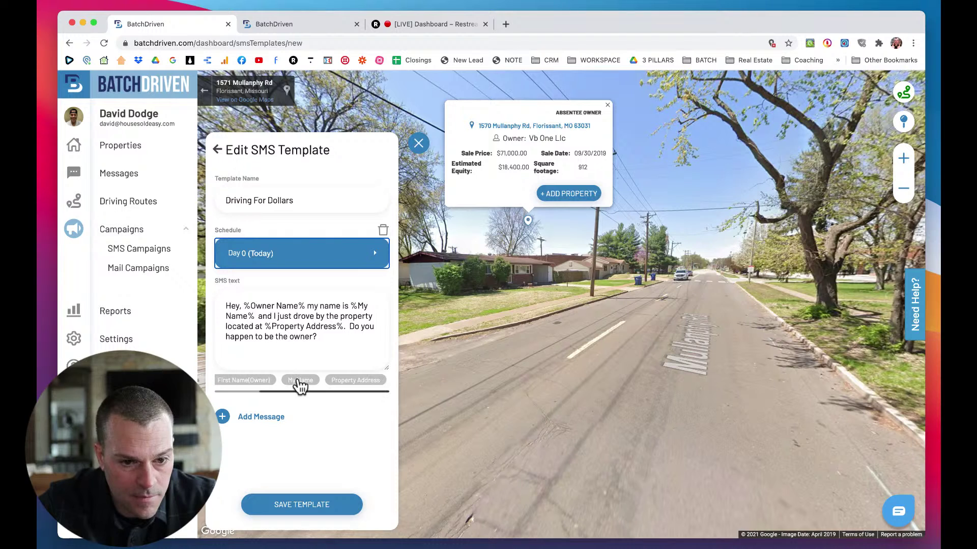
pyautogui.hscroll(-1, 300, 386)
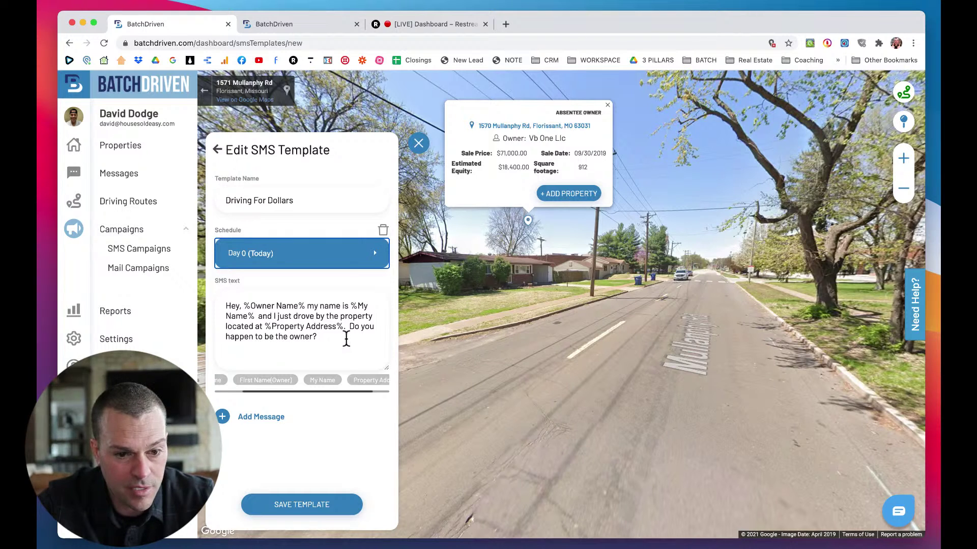
pyautogui.click(307, 505)
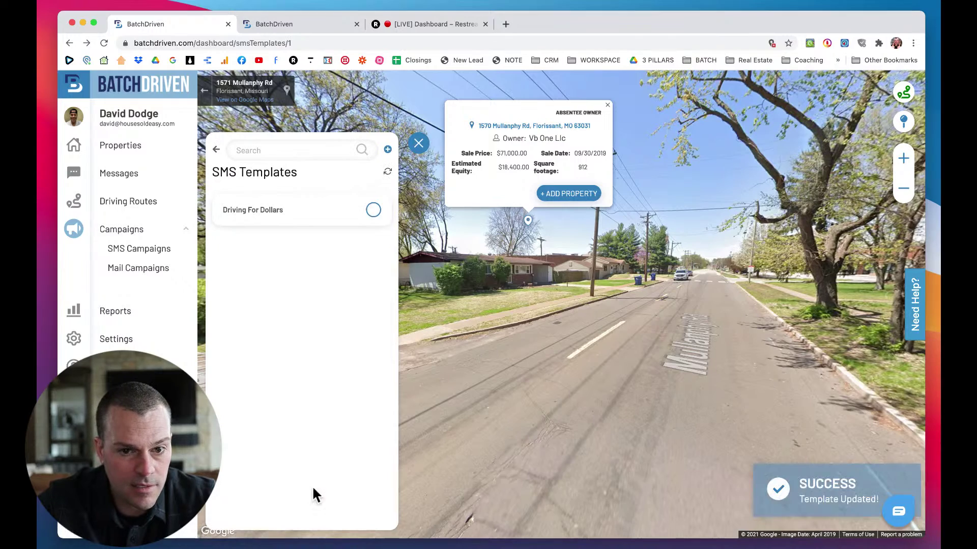
pyautogui.click(388, 173)
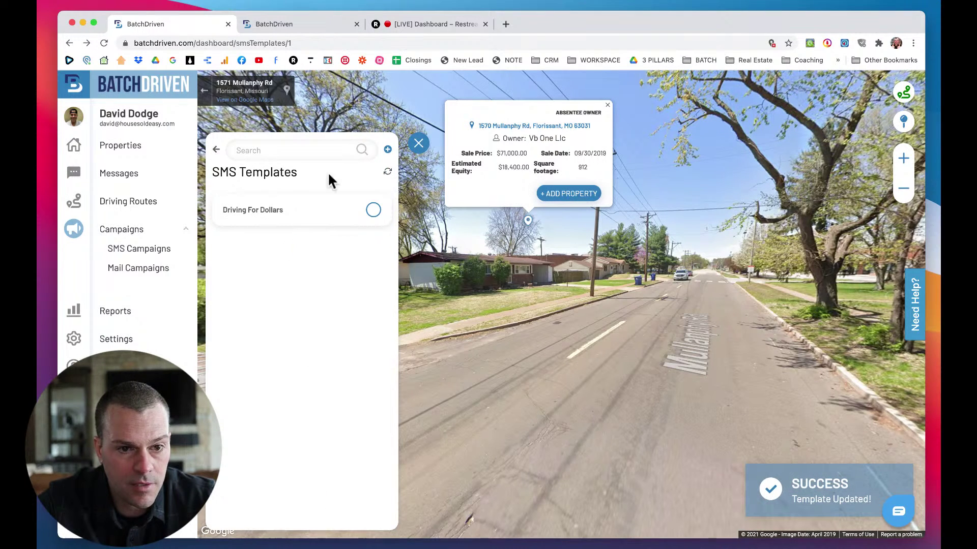
pyautogui.click(216, 150)
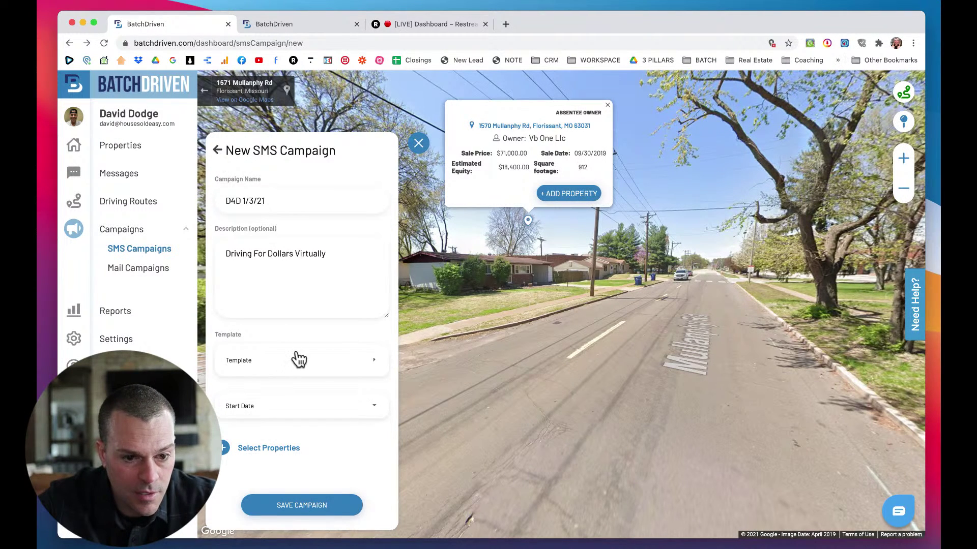
# Set the campaign start date to 03 Jan. 2021 and attempt to save the campaign.
pyautogui.click(262, 406)
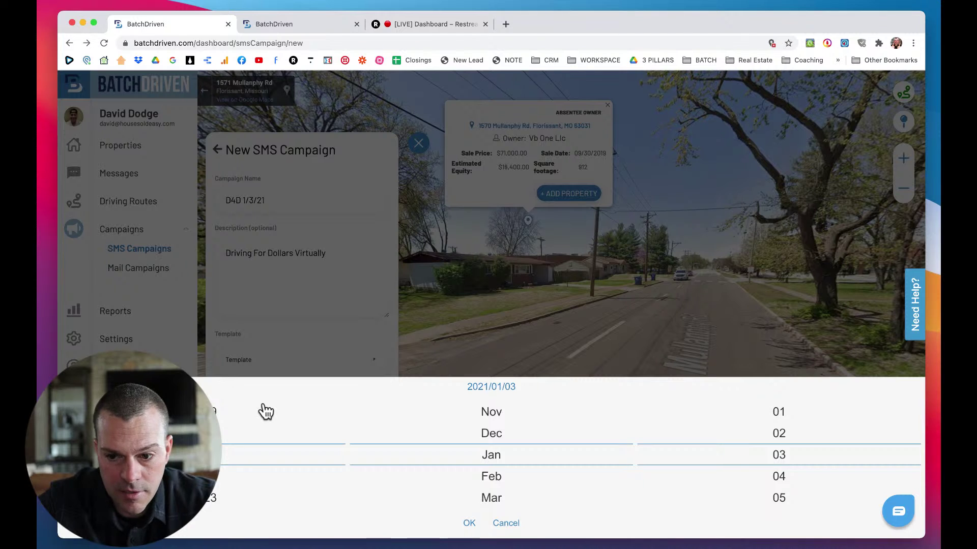
pyautogui.click(469, 524)
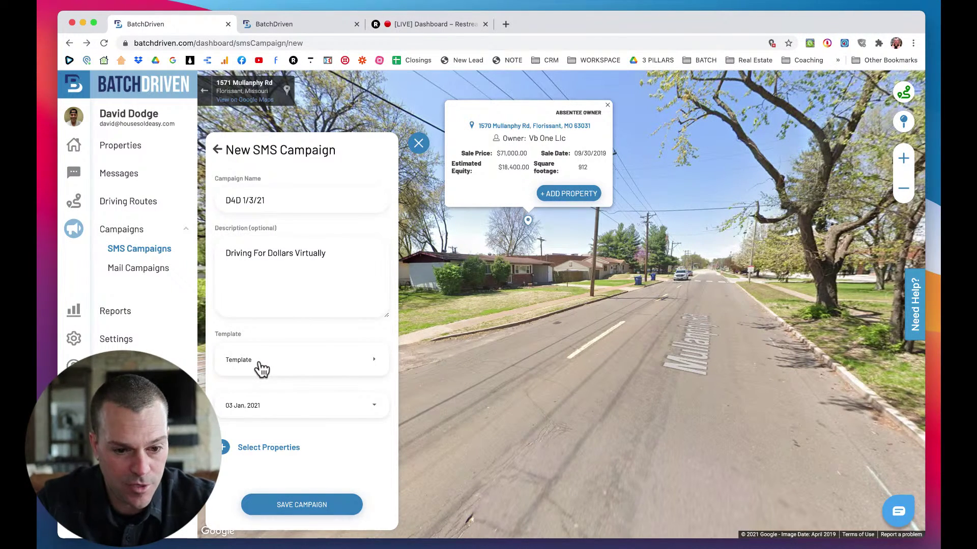
pyautogui.click(295, 503)
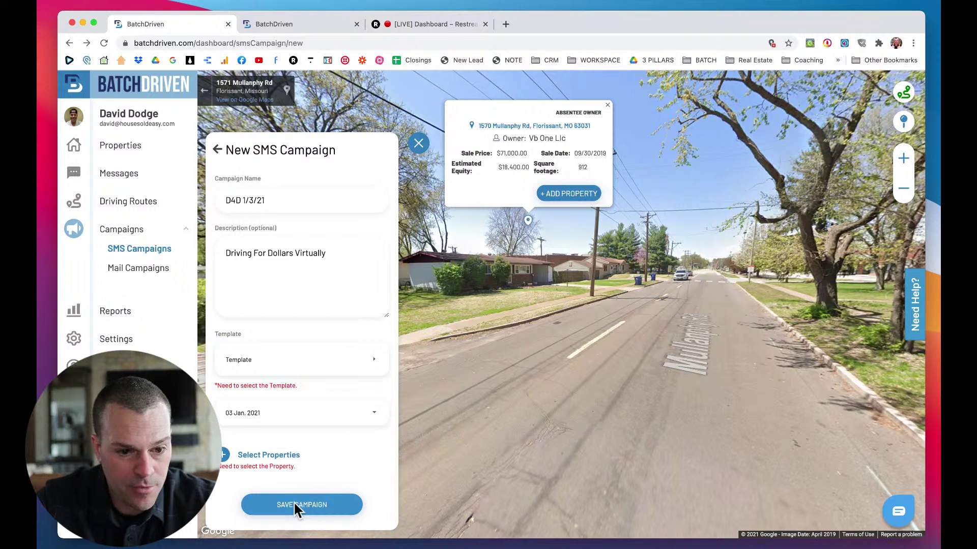
# Save the Driving For Dollars template, then re-save it with the message scheduled for Day 1.
pyautogui.click(267, 360)
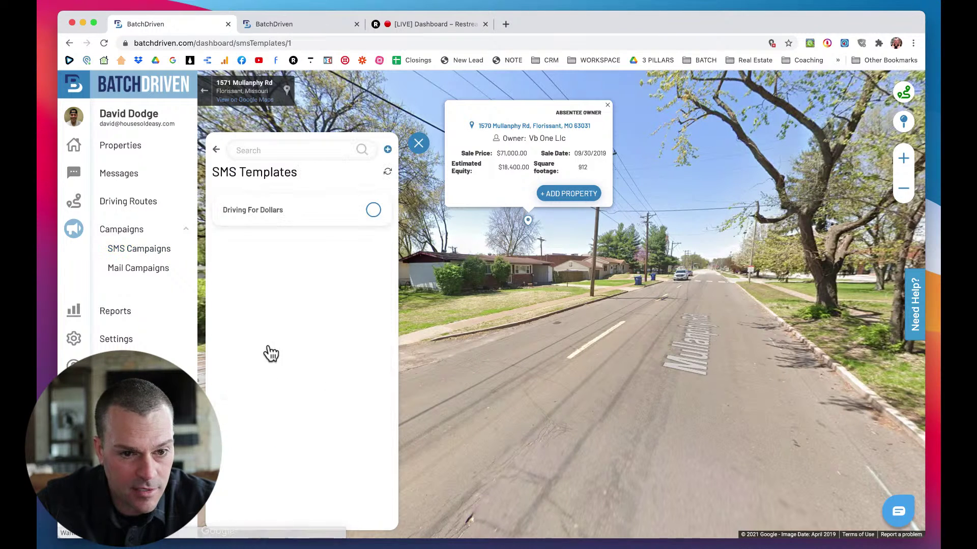
pyautogui.click(284, 214)
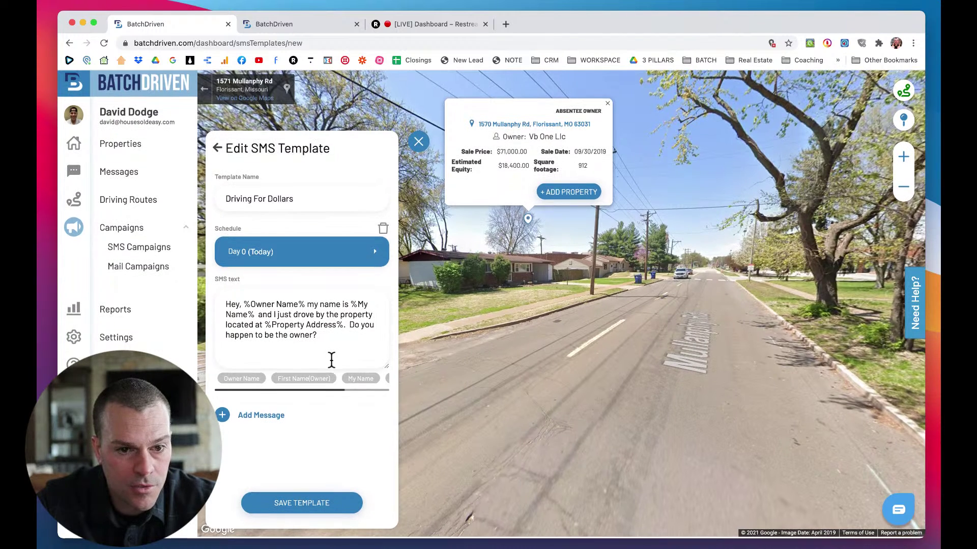
pyautogui.click(306, 504)
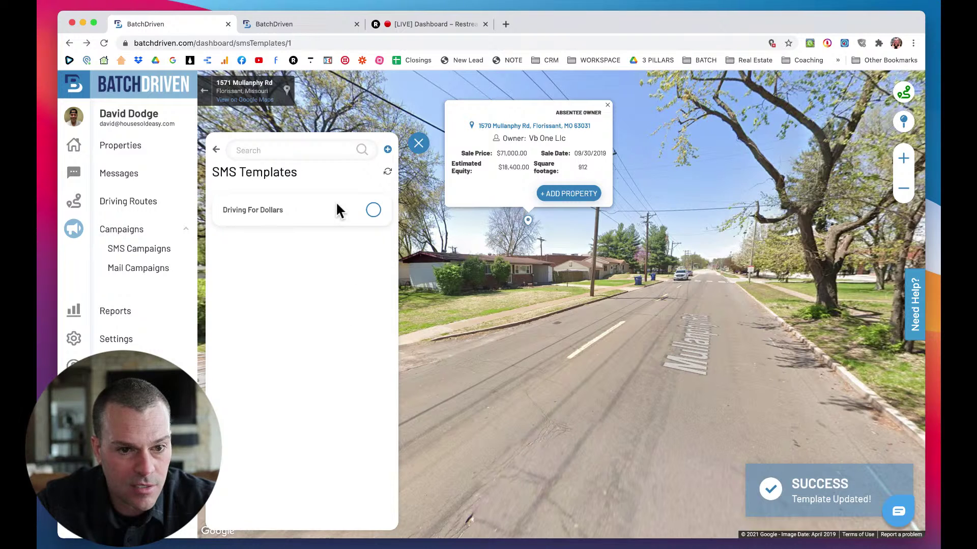
pyautogui.click(316, 211)
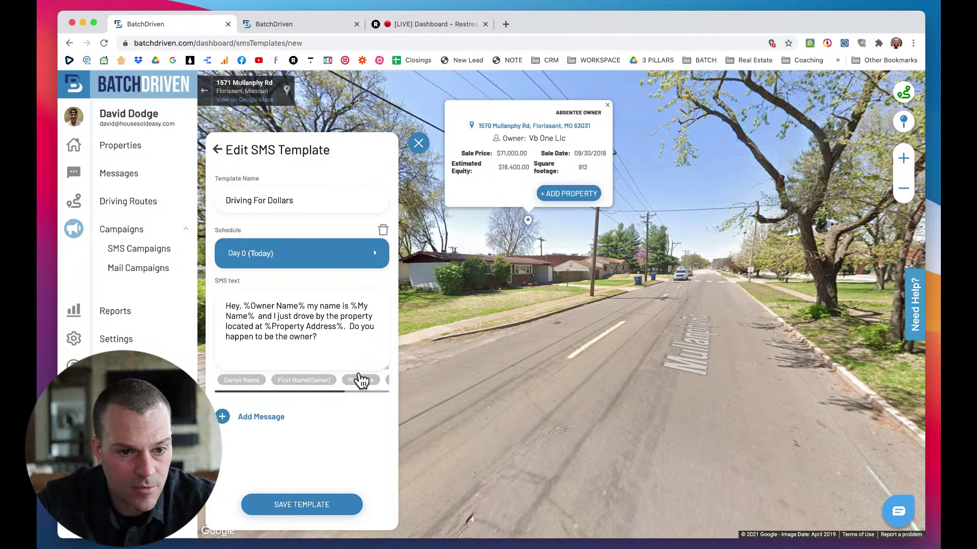
pyautogui.click(295, 257)
pyautogui.click(257, 270)
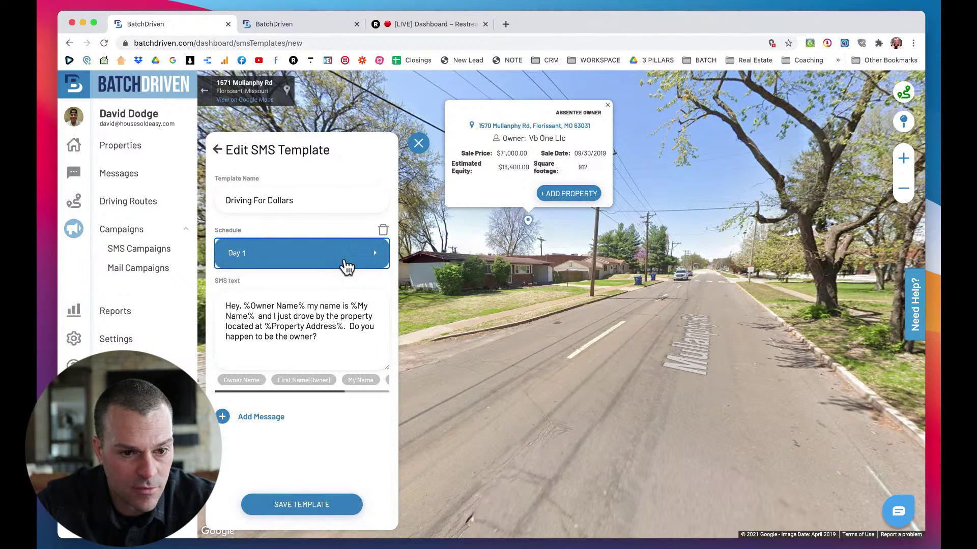
pyautogui.click(303, 504)
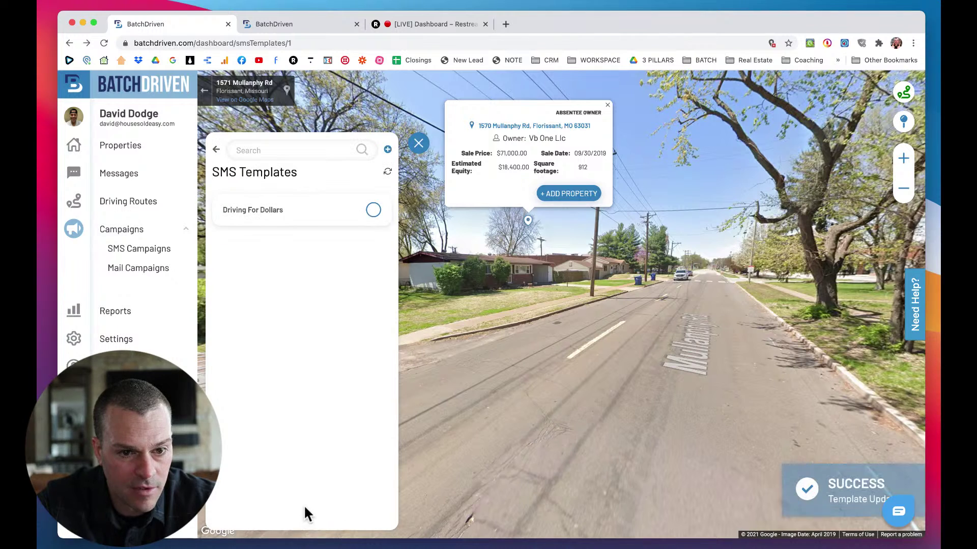
# Move the template's message back to Day 0 (Today) and save it.
pyautogui.click(284, 201)
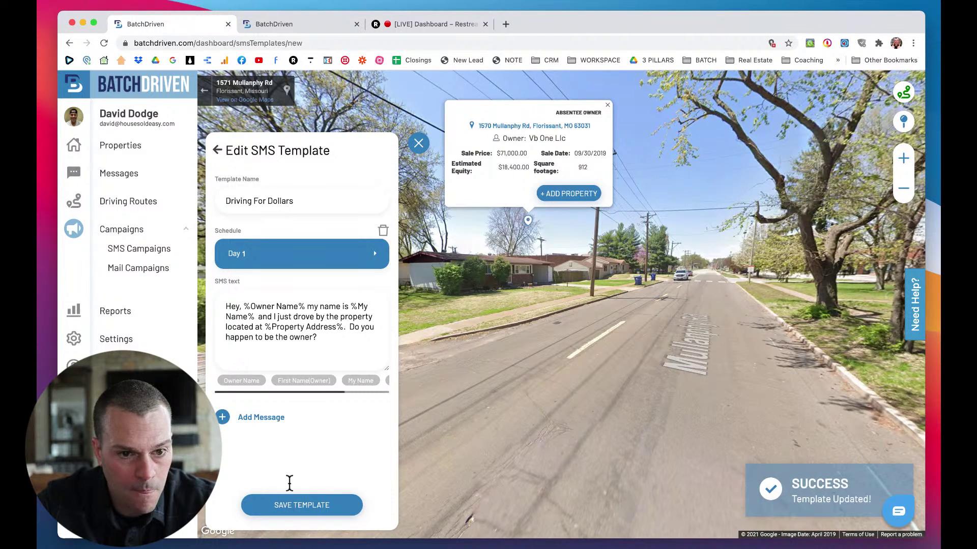
pyautogui.click(261, 255)
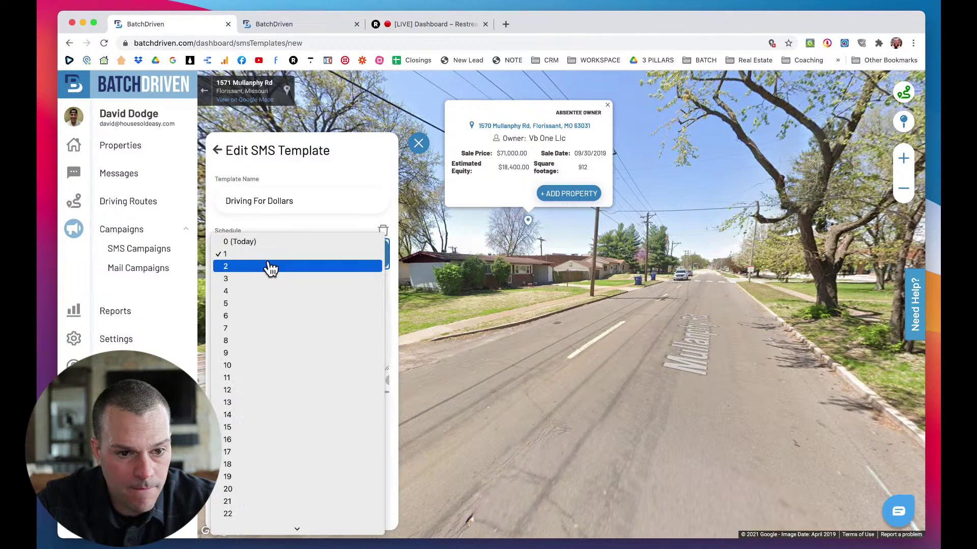
pyautogui.click(246, 255)
pyautogui.click(248, 254)
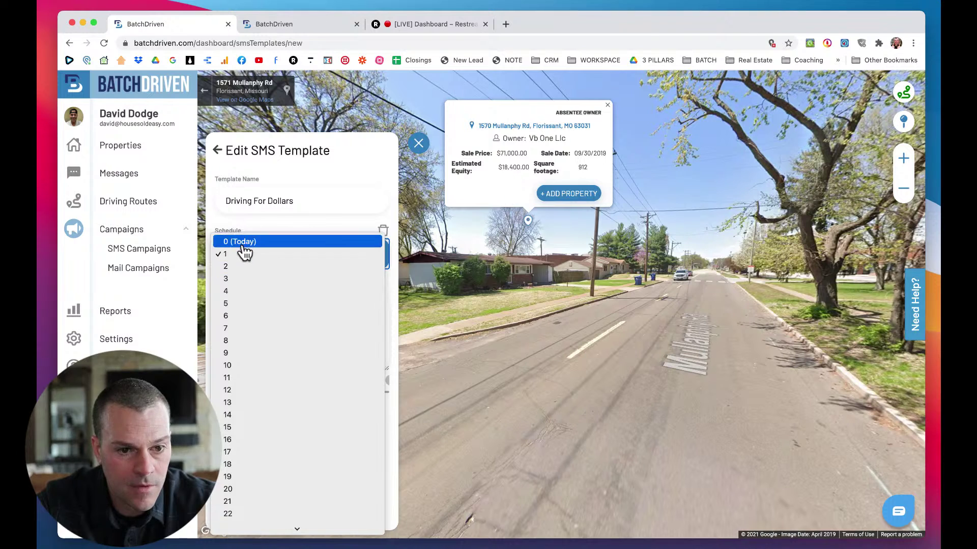
pyautogui.click(243, 242)
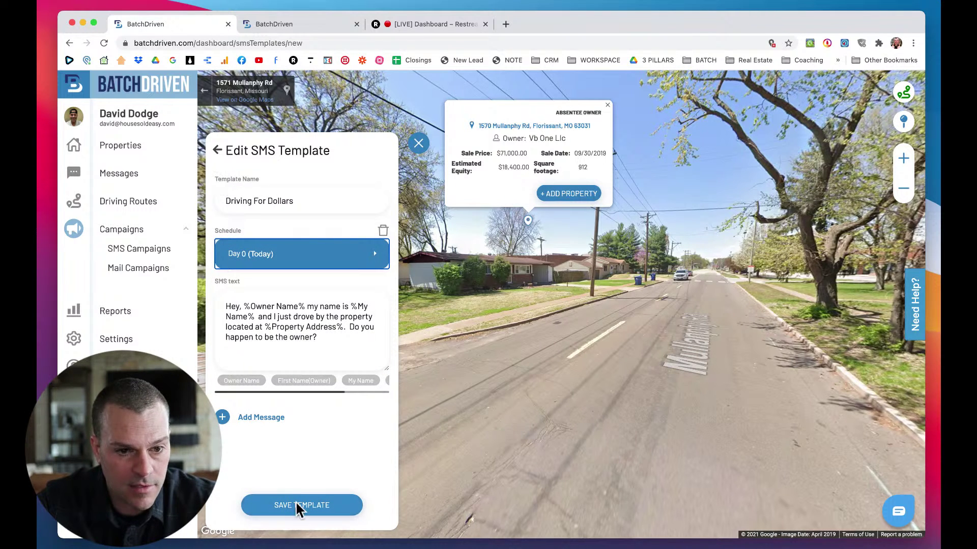
pyautogui.click(296, 505)
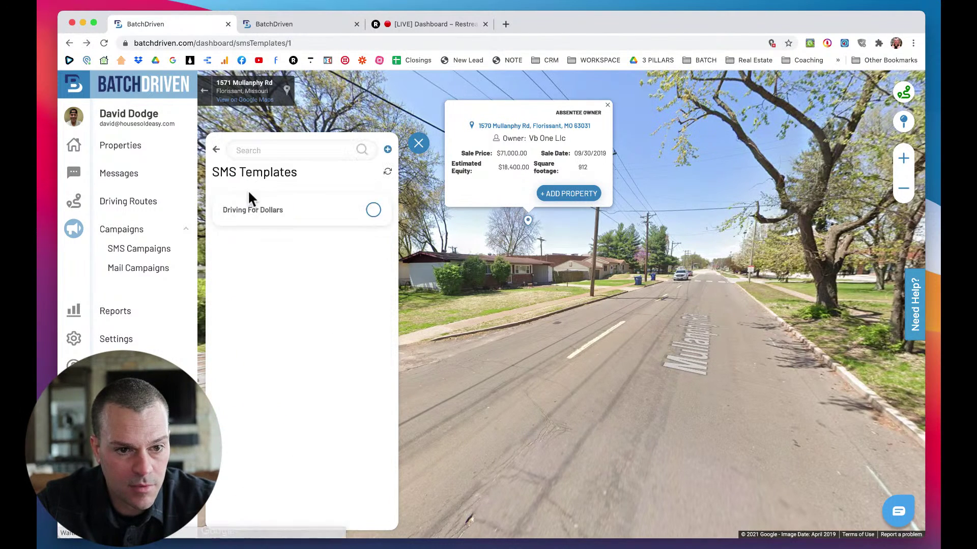
pyautogui.click(216, 149)
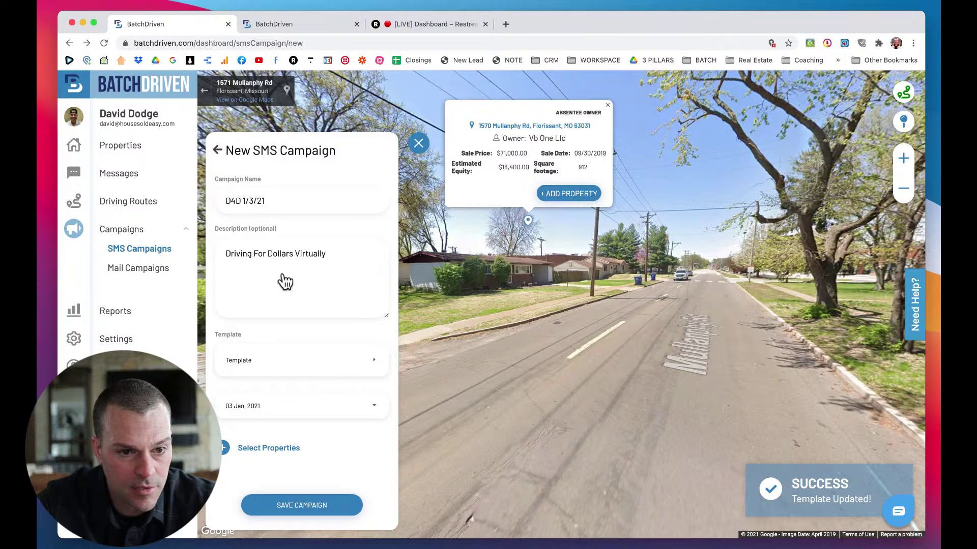
pyautogui.click(258, 448)
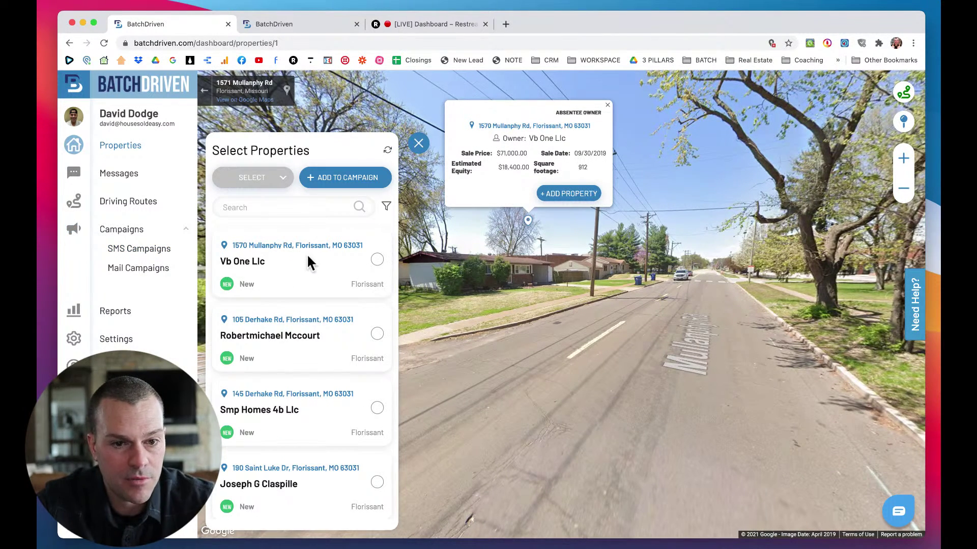
pyautogui.click(283, 207)
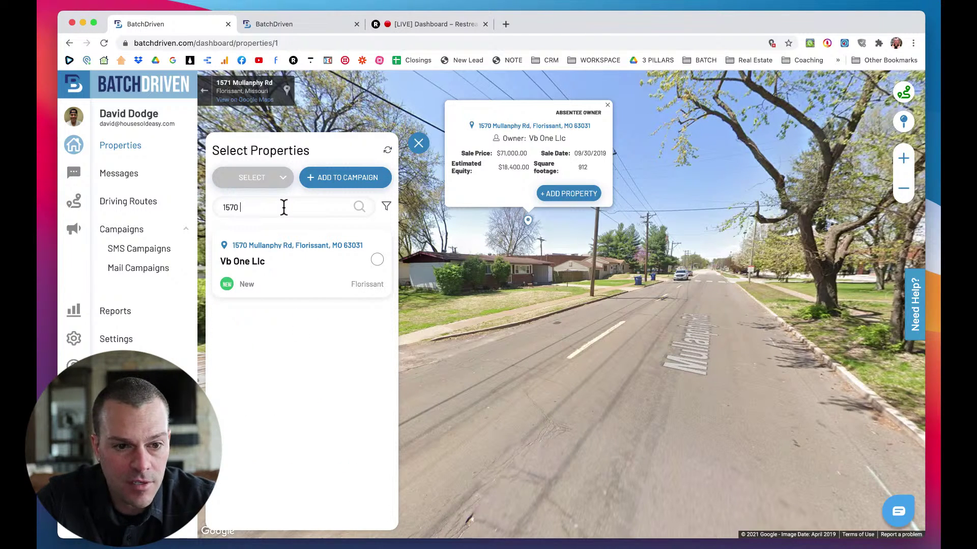
pyautogui.click(377, 260)
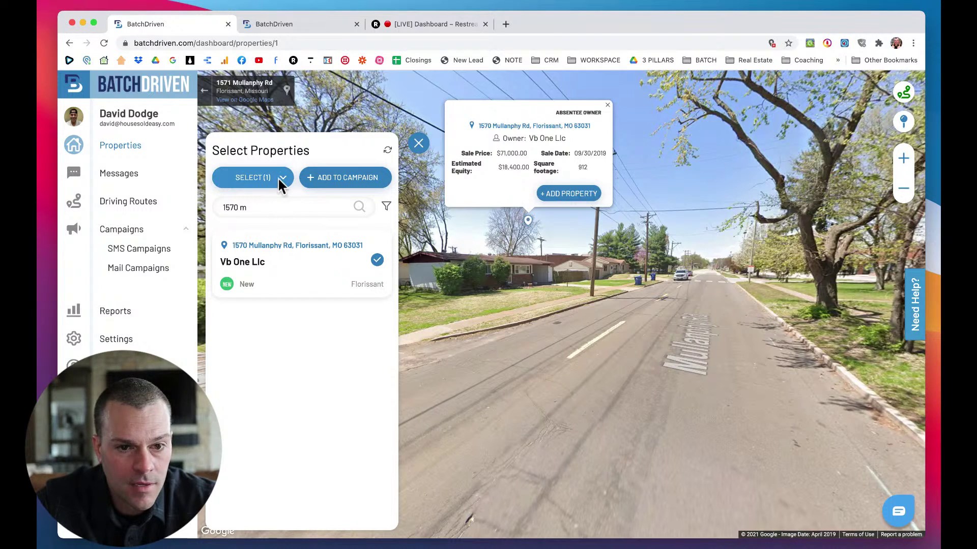
pyautogui.click(315, 185)
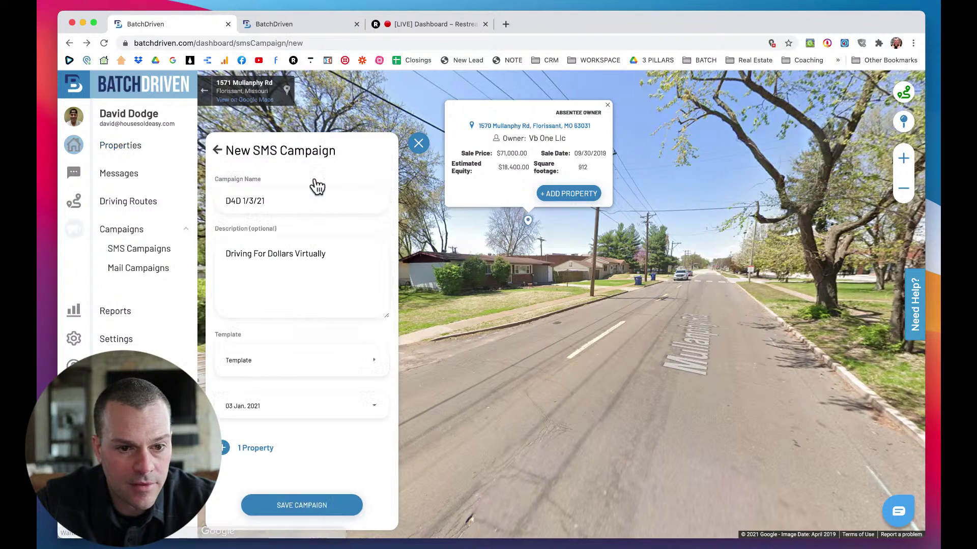
# Retry saving the campaign, then reopen and re-save the Driving For Dollars template.
pyautogui.click(283, 506)
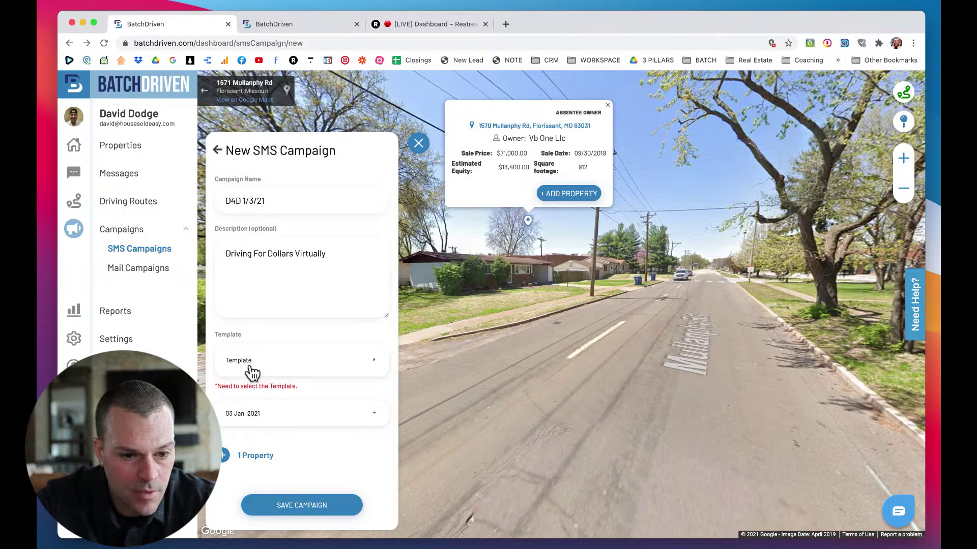
pyautogui.click(271, 365)
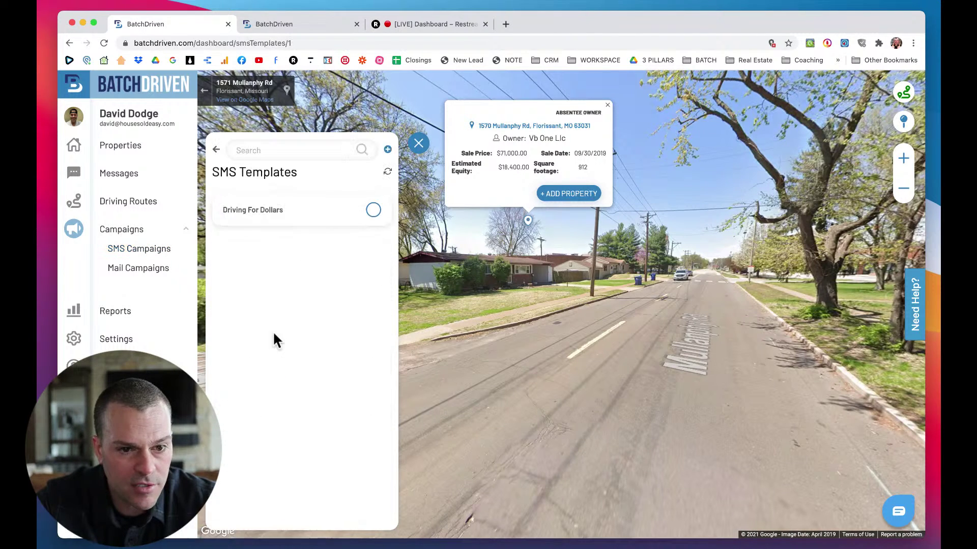
pyautogui.click(275, 214)
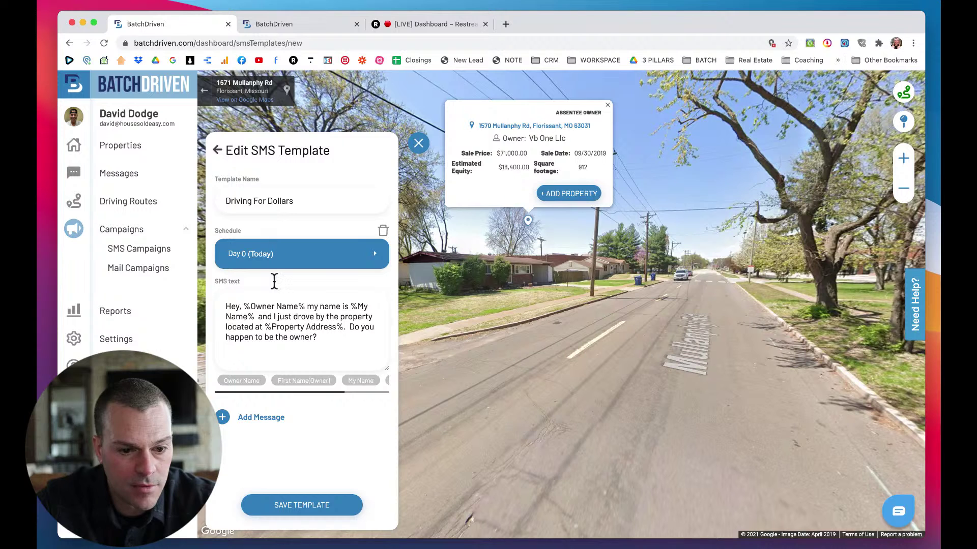
pyautogui.click(217, 150)
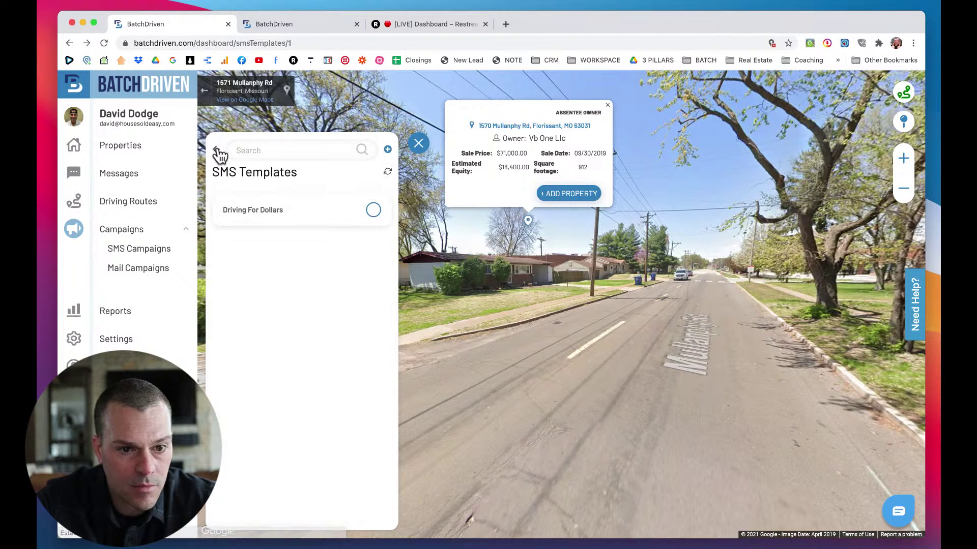
pyautogui.click(218, 152)
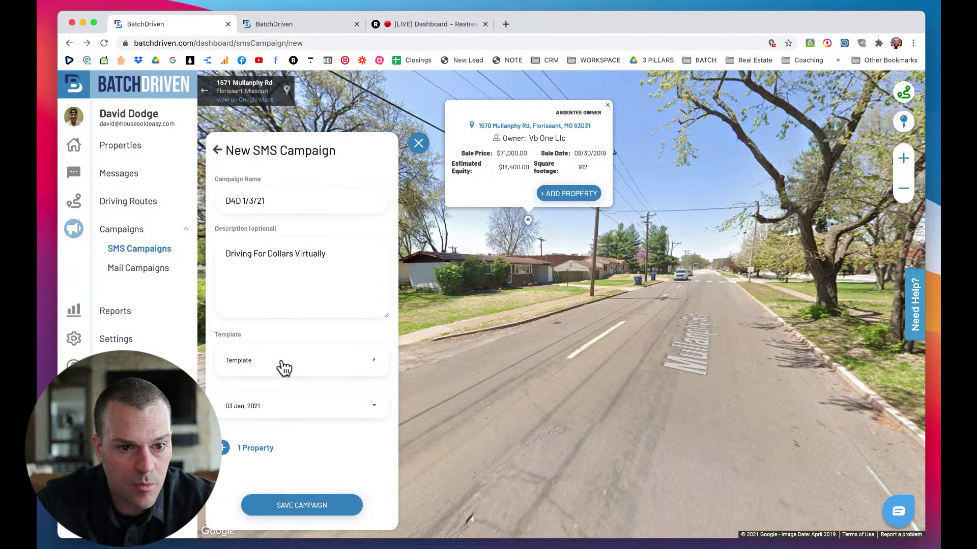
pyautogui.click(281, 366)
pyautogui.click(282, 218)
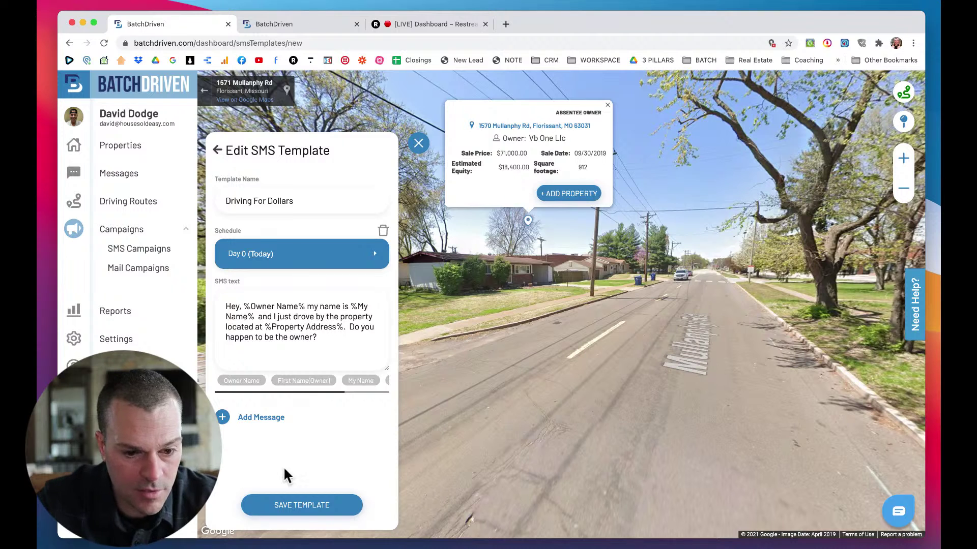
pyautogui.click(300, 508)
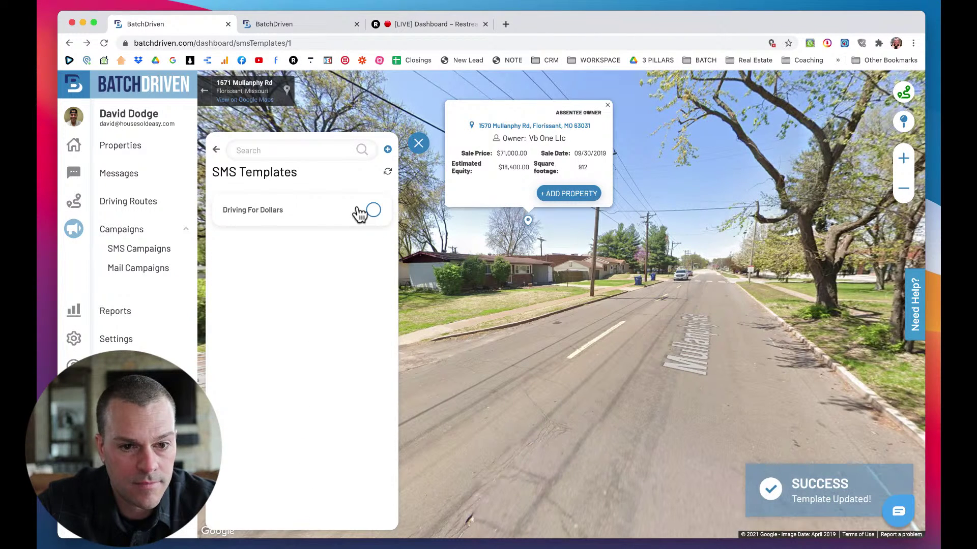
# Add and then delete an empty second message, leaving only Day 0, and save the template.
pyautogui.click(349, 218)
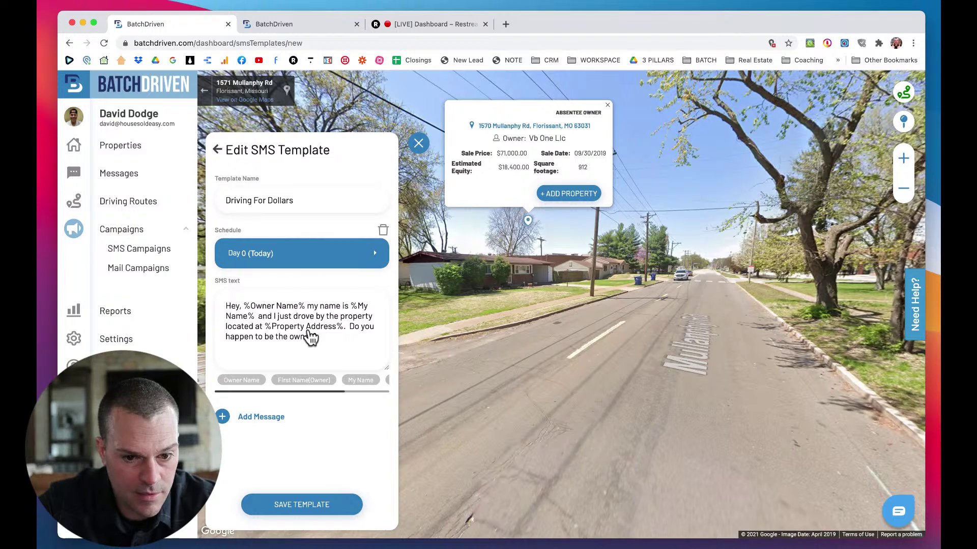
pyautogui.hscroll(3, 358, 393)
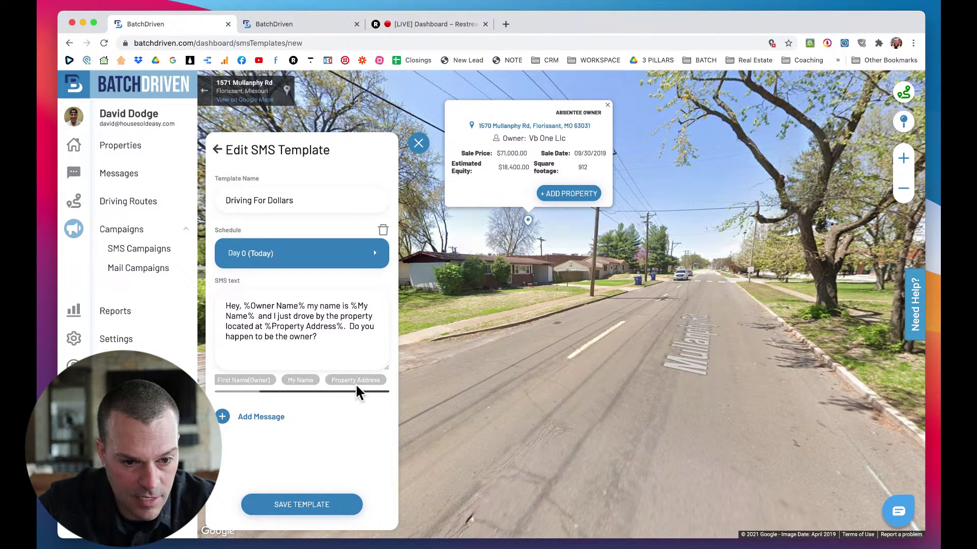
pyautogui.click(258, 418)
pyautogui.scroll(-3, 274, 420)
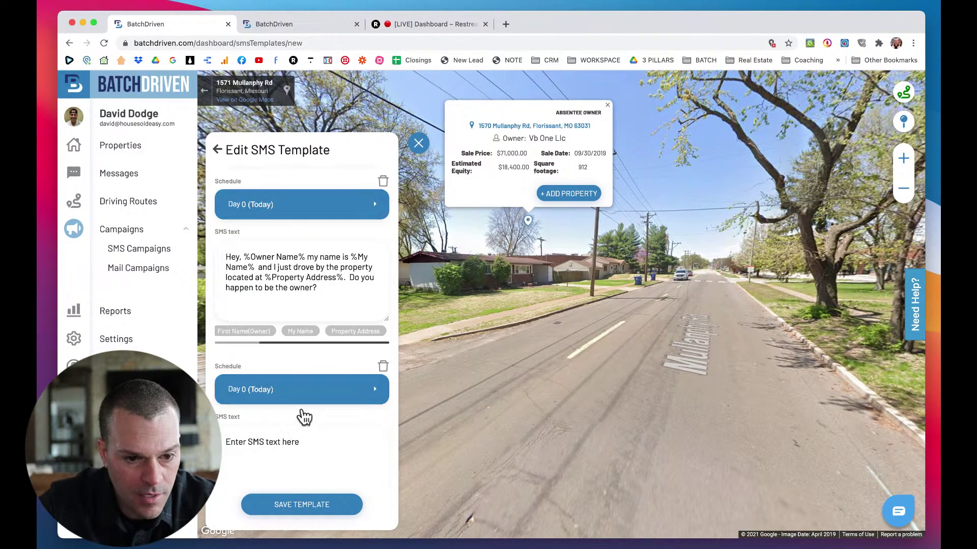
pyautogui.scroll(-2, 294, 376)
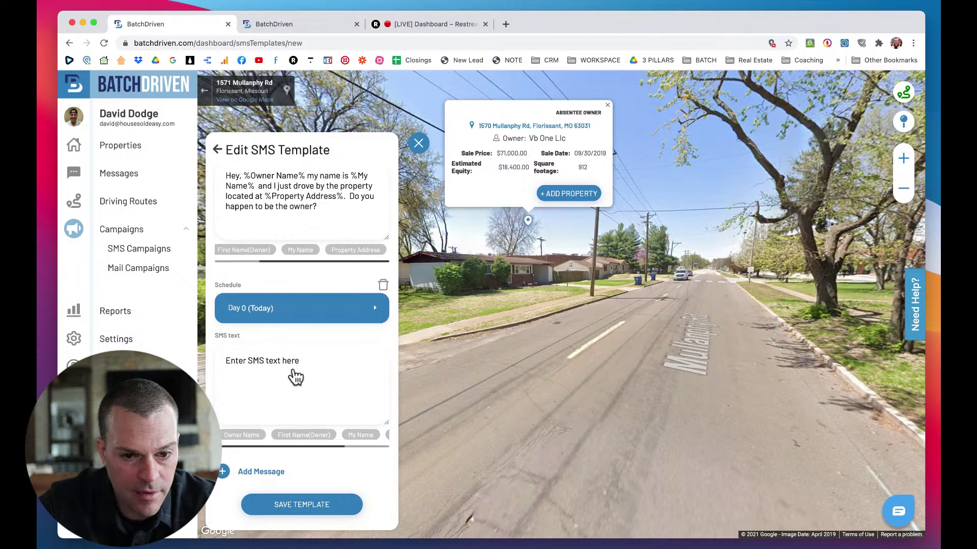
pyautogui.scroll(2, 375, 339)
pyautogui.click(382, 323)
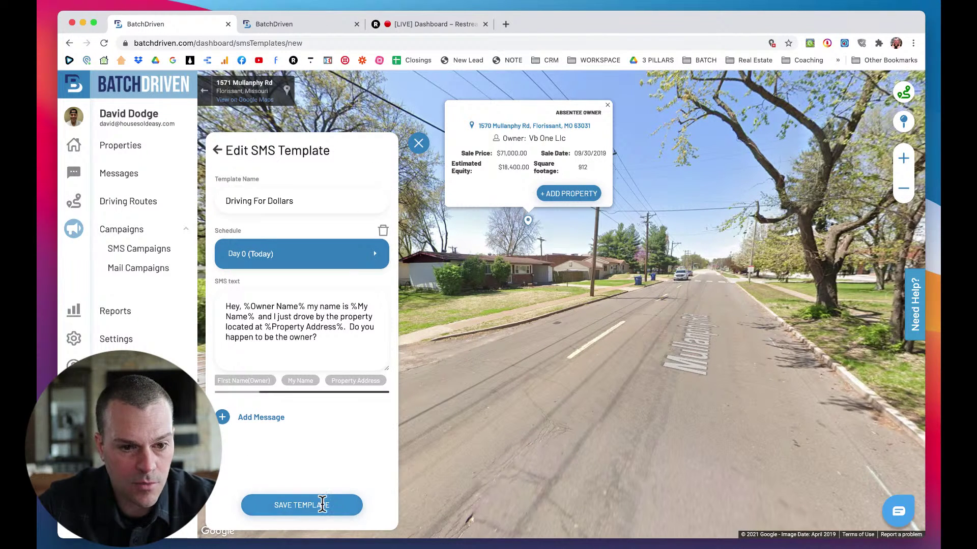
pyautogui.click(318, 506)
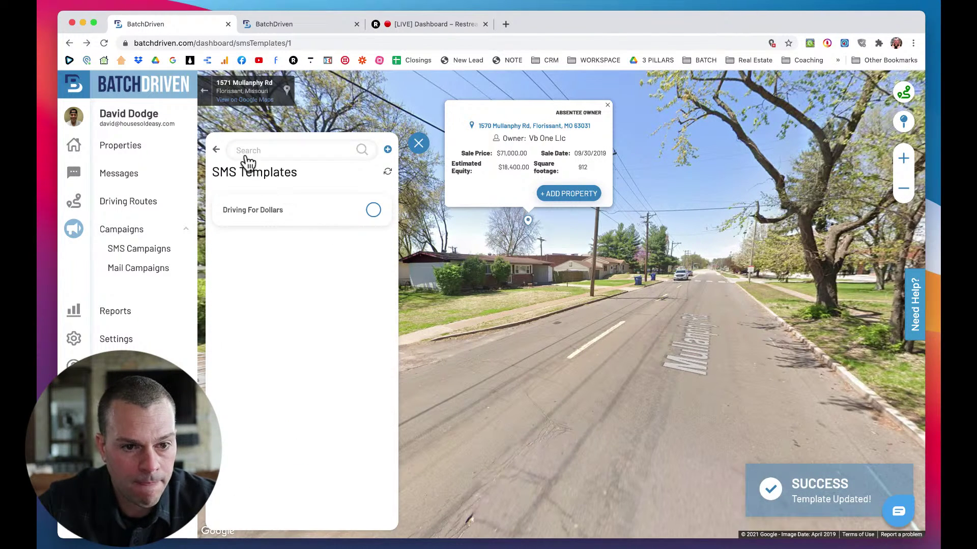
pyautogui.click(216, 151)
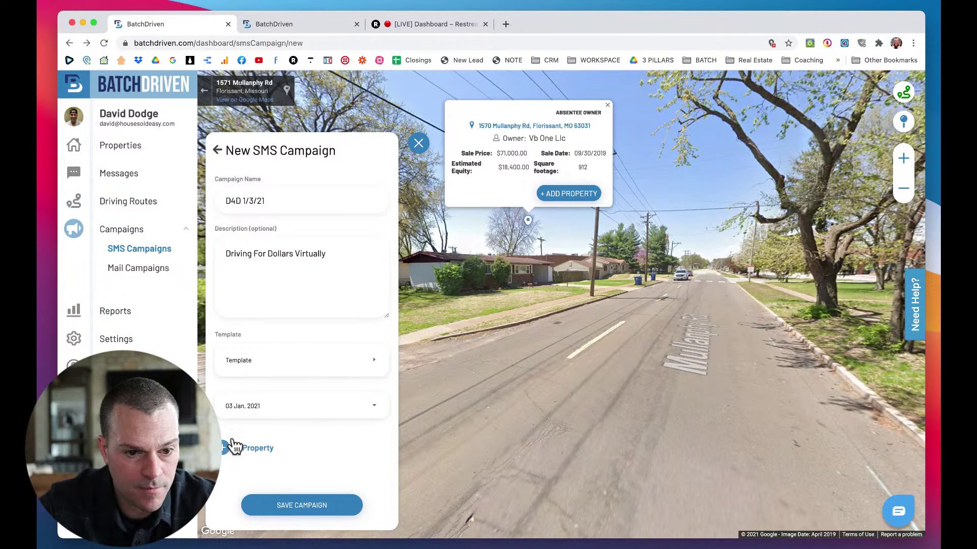
# Pick the Driving For Dollars template and save the D4D 1/3/21 campaign.
pyautogui.click(272, 361)
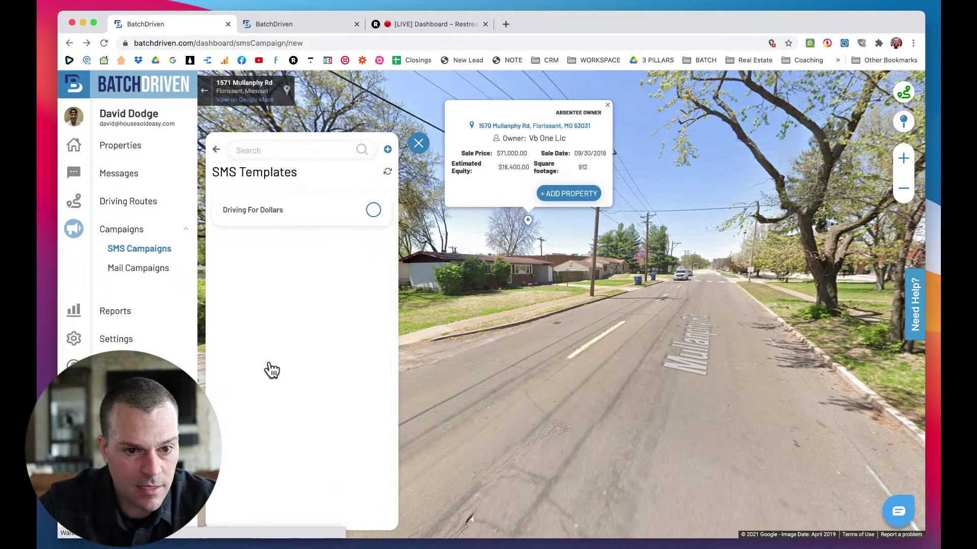
pyautogui.click(373, 210)
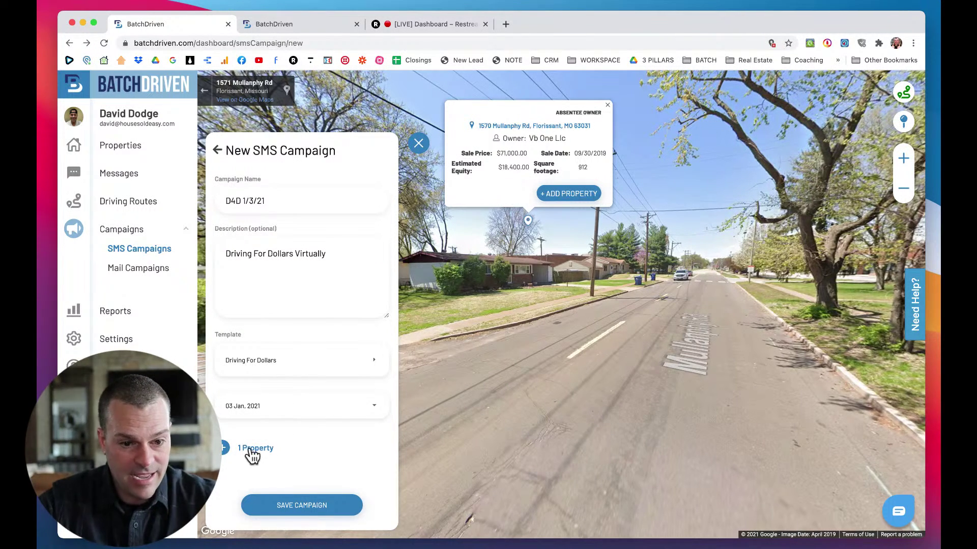
pyautogui.click(318, 509)
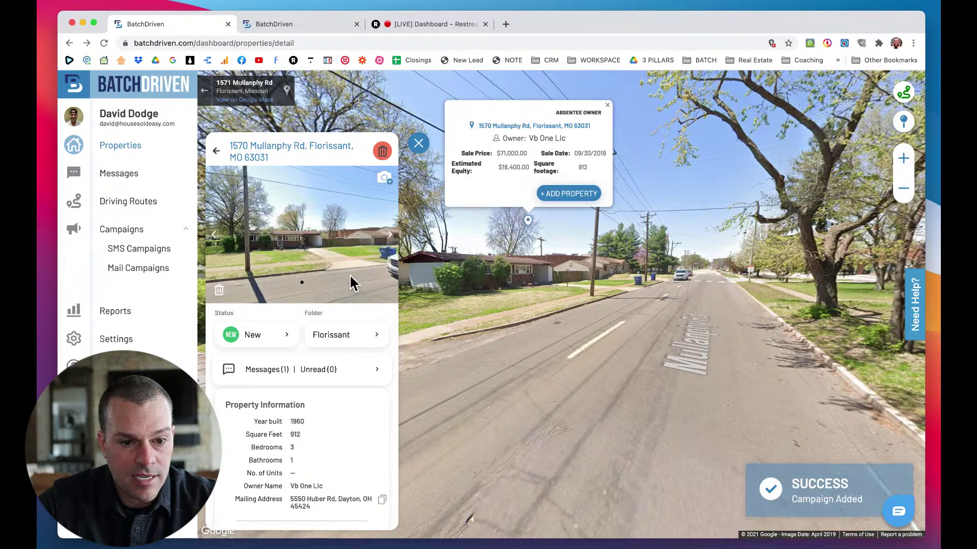
# Open Messages from the sidebar in a new browser tab.
pyautogui.scroll(-5, 349, 404)
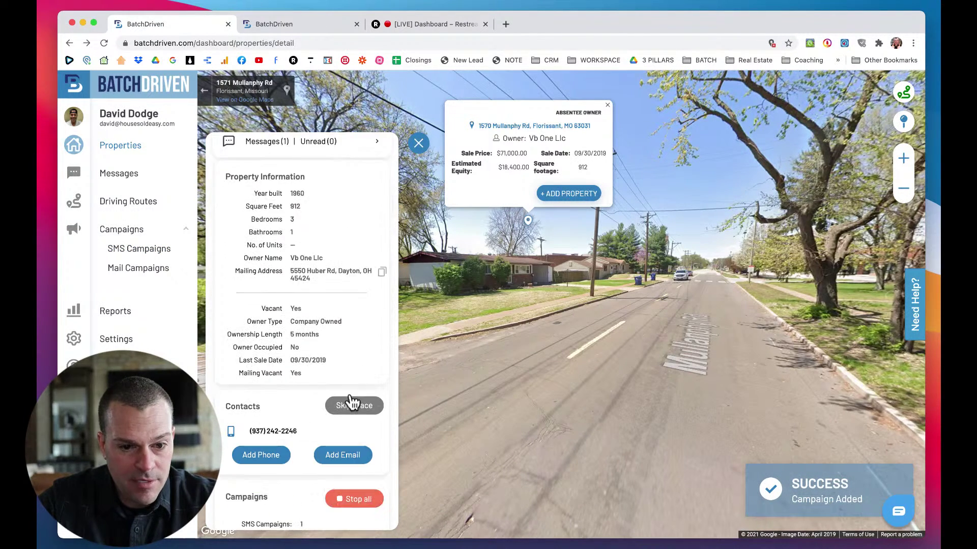
pyautogui.scroll(-5, 353, 401)
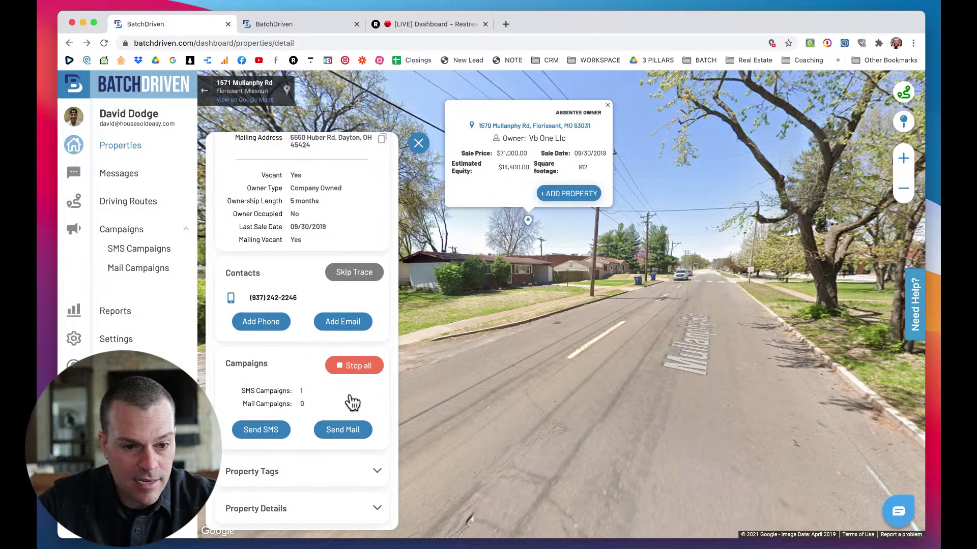
pyautogui.scroll(-3, 304, 402)
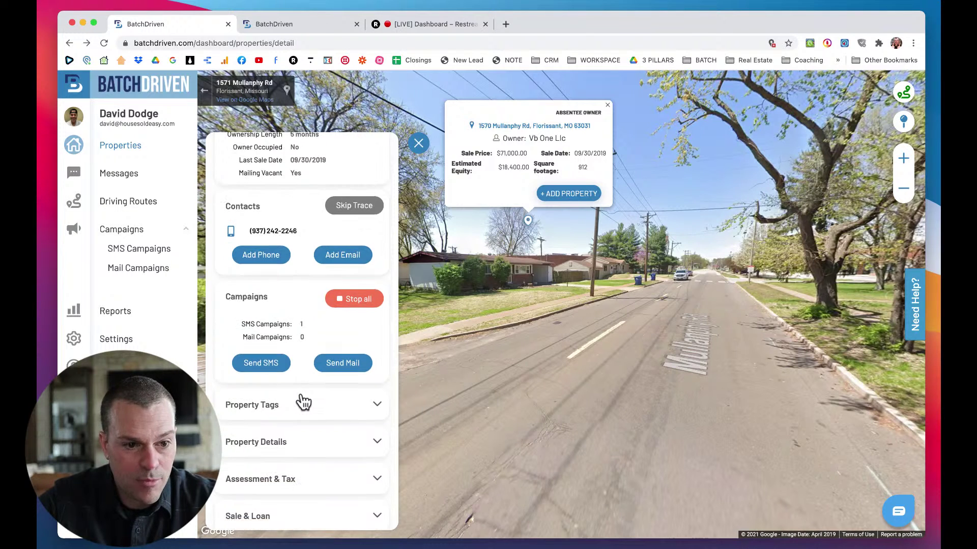
pyautogui.scroll(-1, 304, 402)
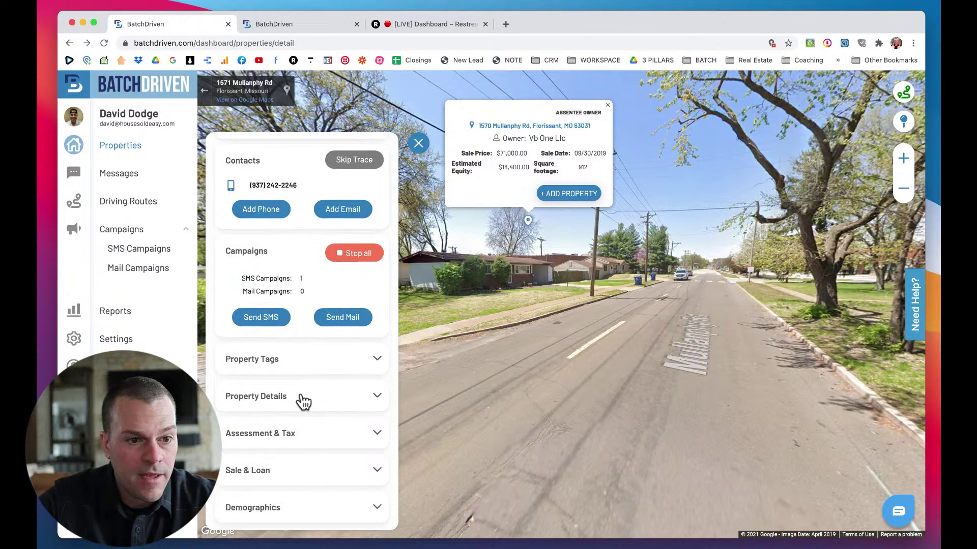
pyautogui.rightClick(76, 179)
pyautogui.click(88, 181)
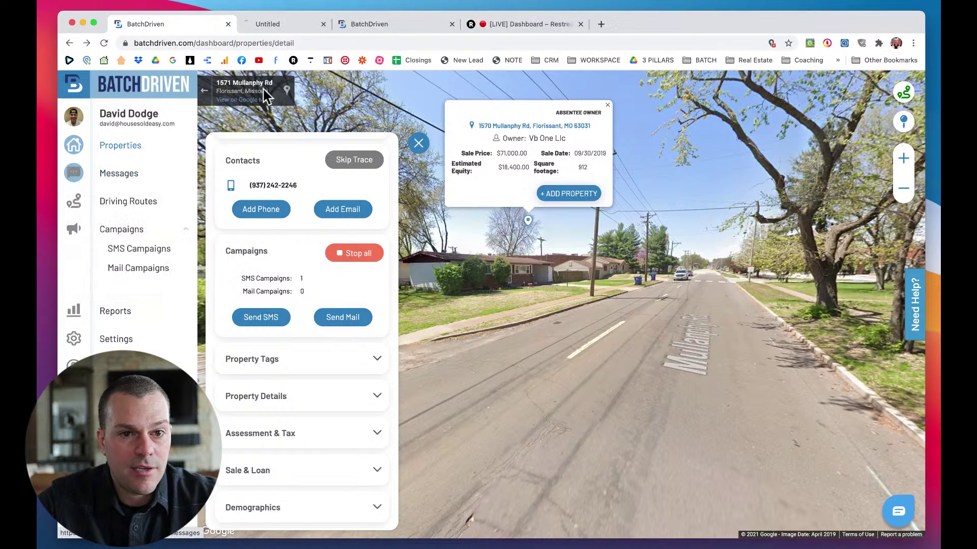
# Read the newest Driving For Dollars message thread in the Messages tab, then return to the list.
pyautogui.click(270, 28)
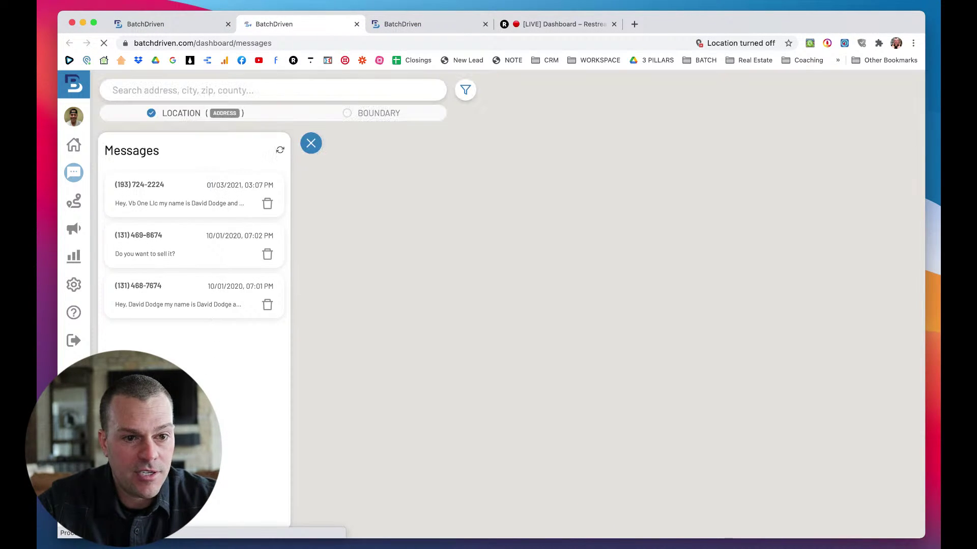
pyautogui.click(193, 199)
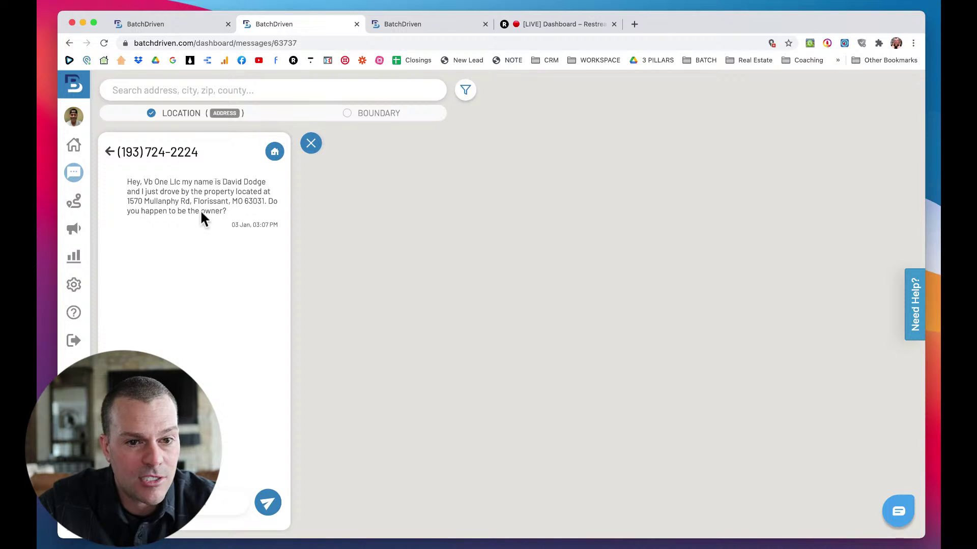
pyautogui.click(109, 152)
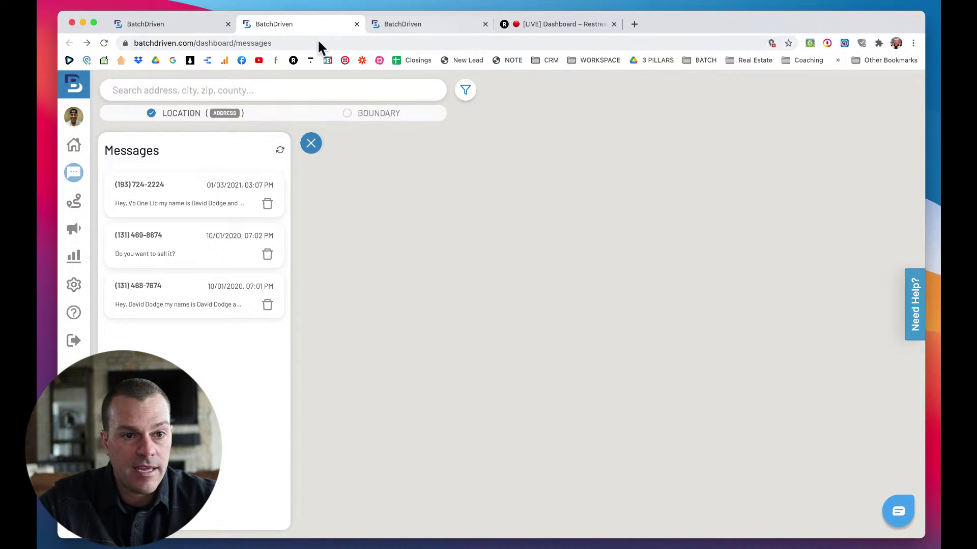
# Back on the property record, turn the street view slightly around the house.
pyautogui.click(203, 25)
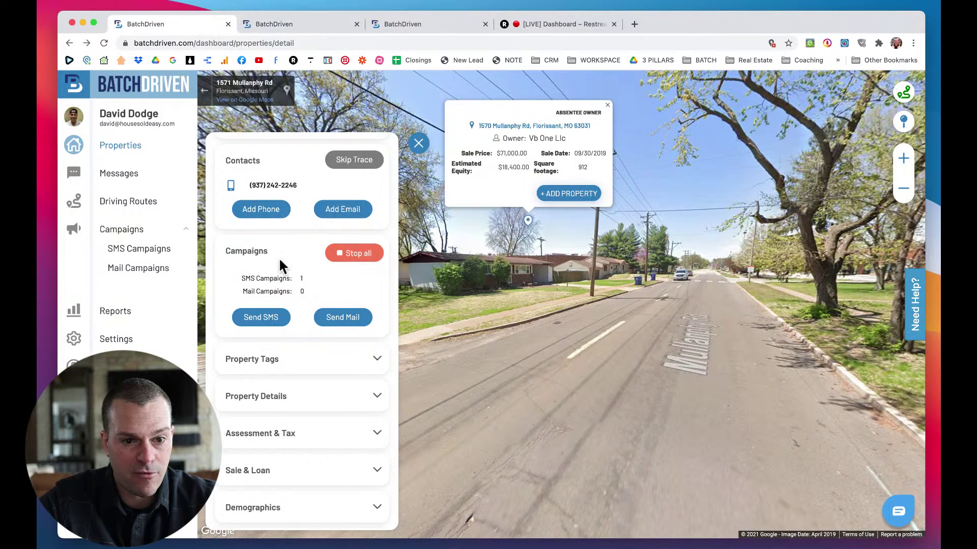
pyautogui.scroll(1, 280, 262)
pyautogui.scroll(8, 280, 265)
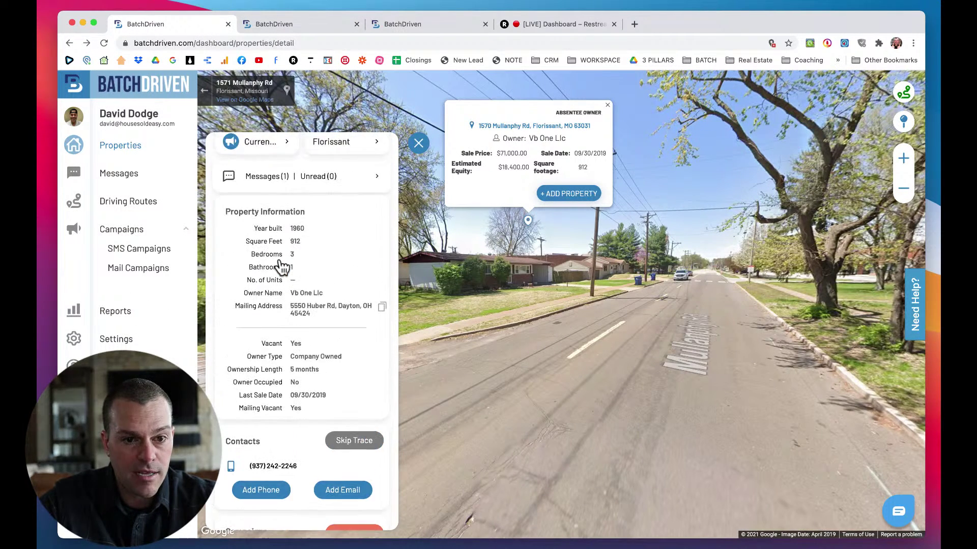
pyautogui.scroll(3, 282, 265)
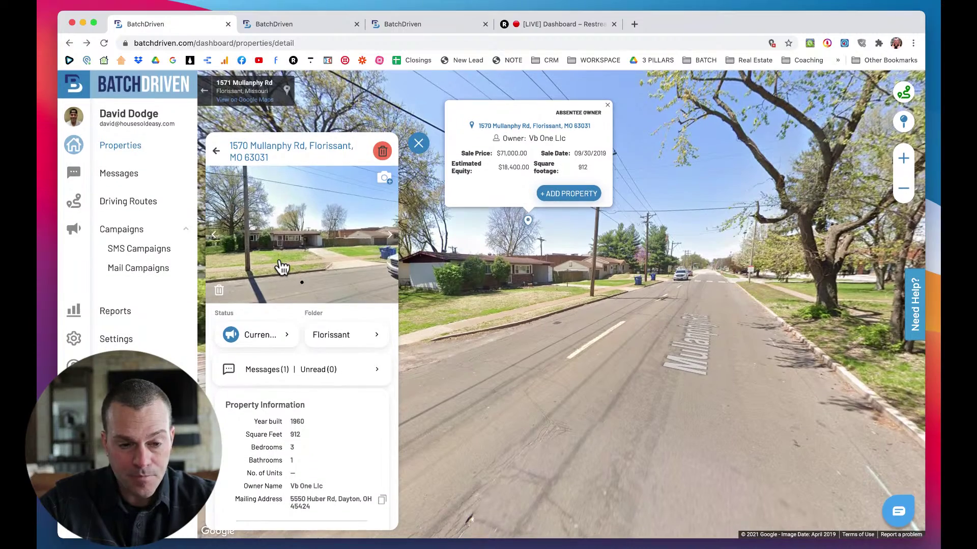
pyautogui.moveTo(602, 282); pyautogui.dragTo(665, 290)
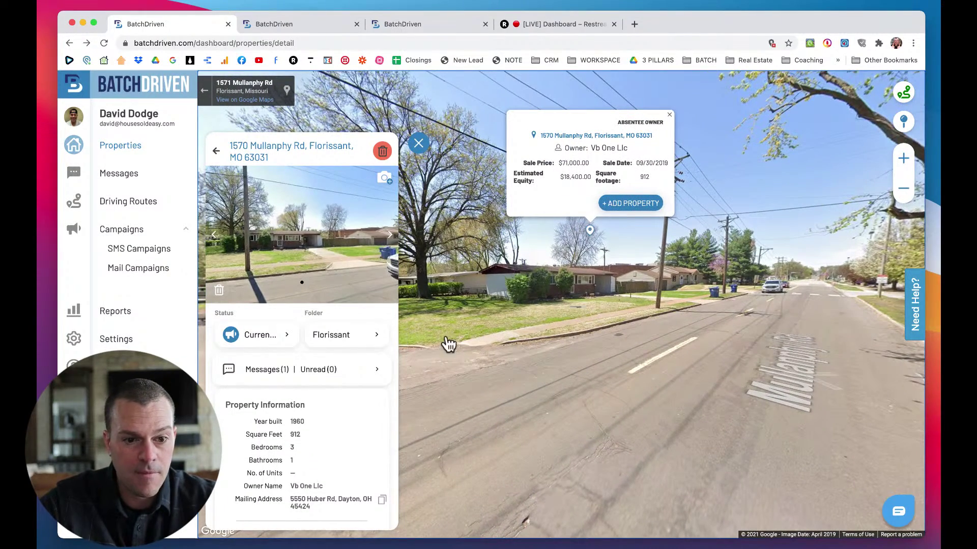
pyautogui.scroll(-5, 307, 381)
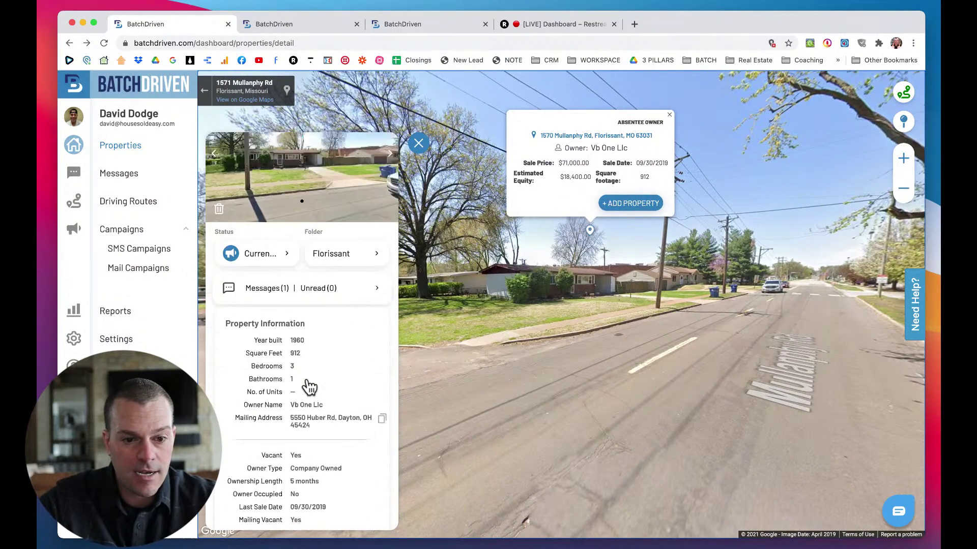
# Reload the Messages tab, then scroll the property record down to its campaigns section.
pyautogui.click(286, 26)
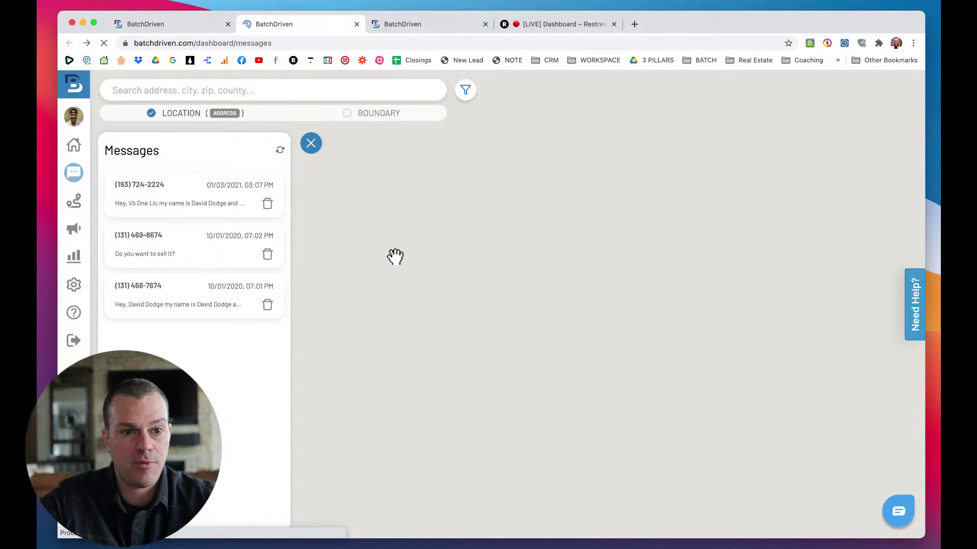
pyautogui.press('super+r')
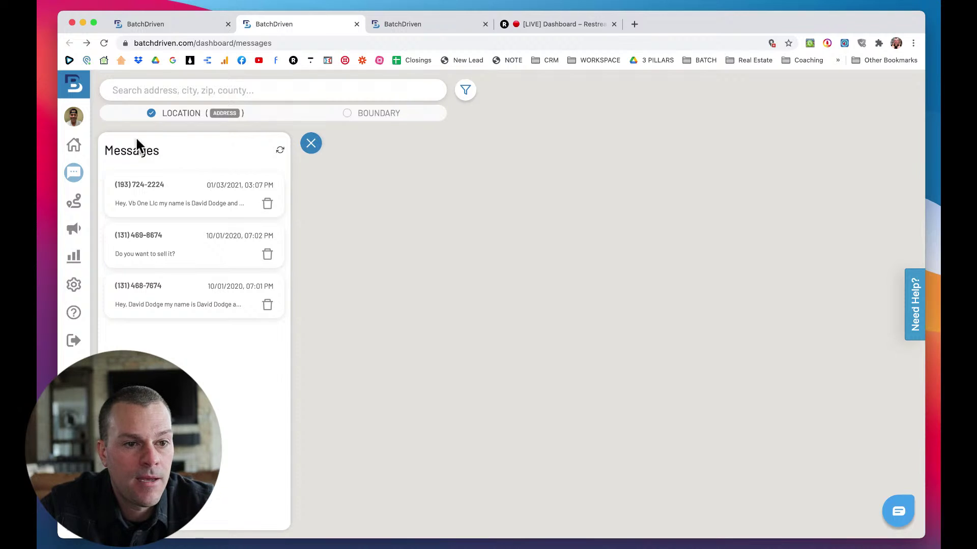
pyautogui.click(169, 22)
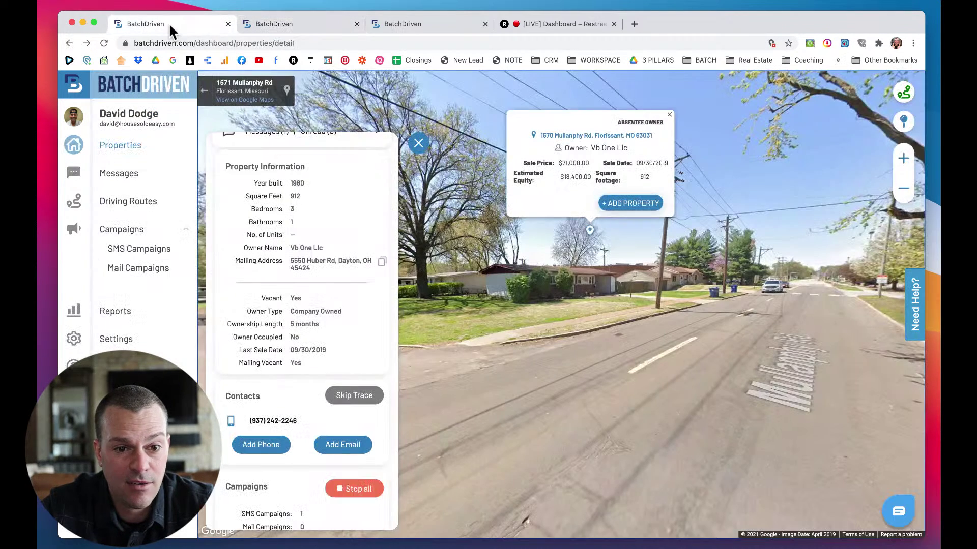
pyautogui.scroll(-5, 315, 312)
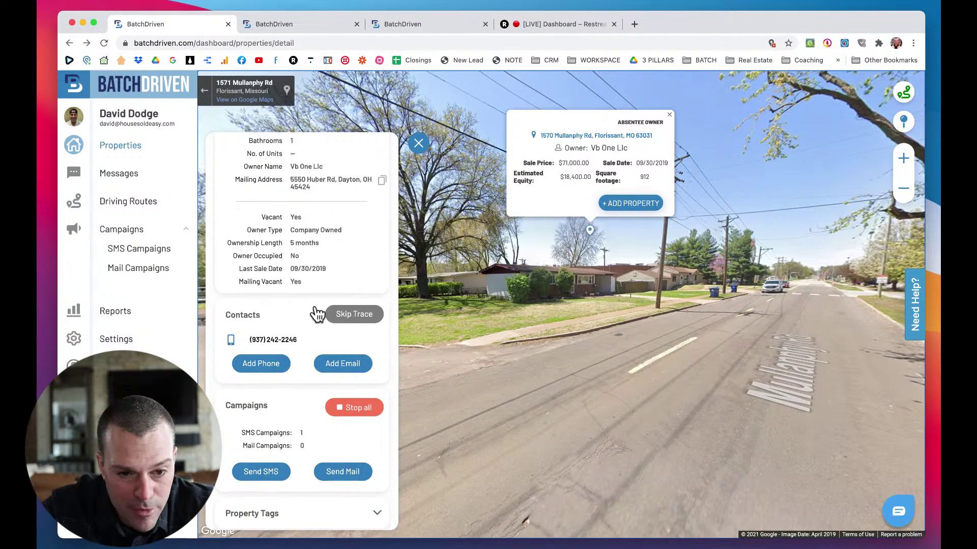
pyautogui.scroll(-4, 316, 313)
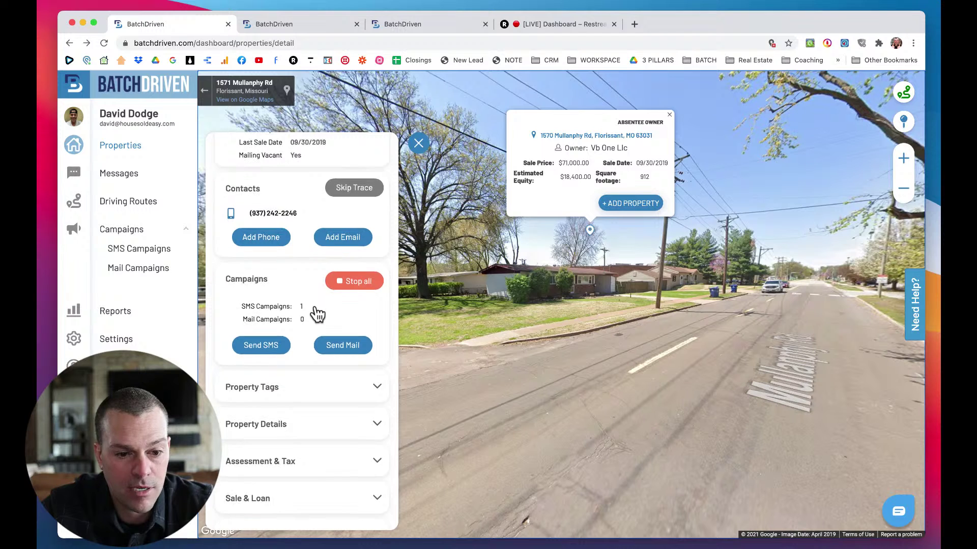
pyautogui.scroll(-5, 317, 313)
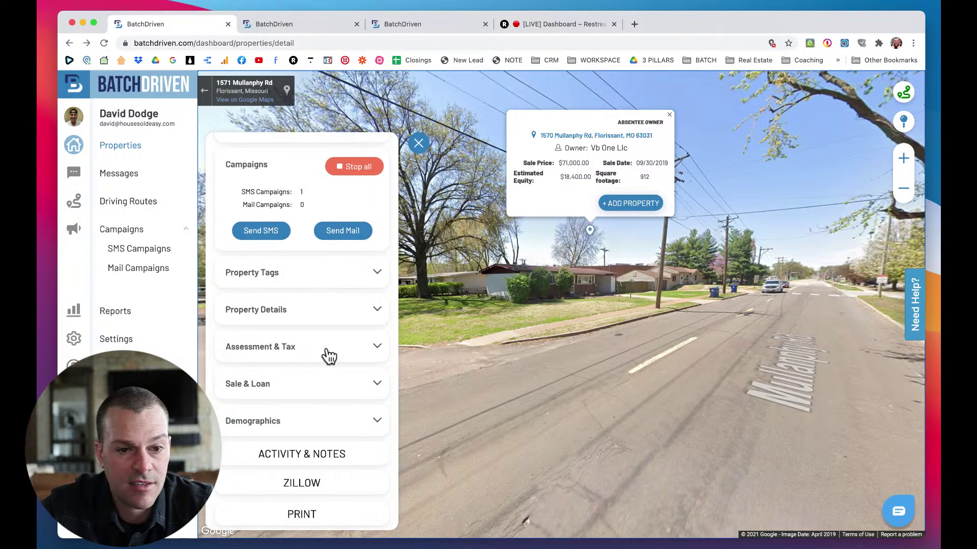
pyautogui.click(377, 247)
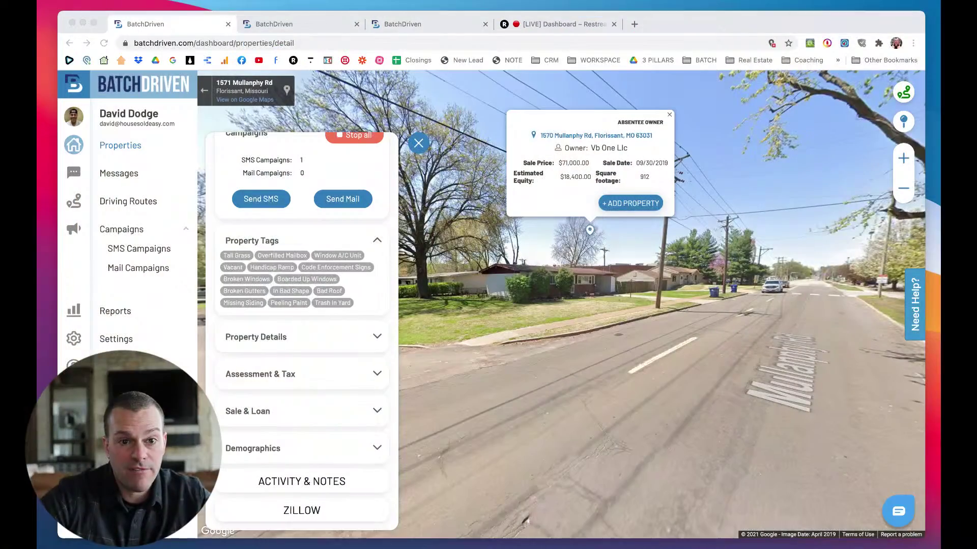
pyautogui.click(610, 413)
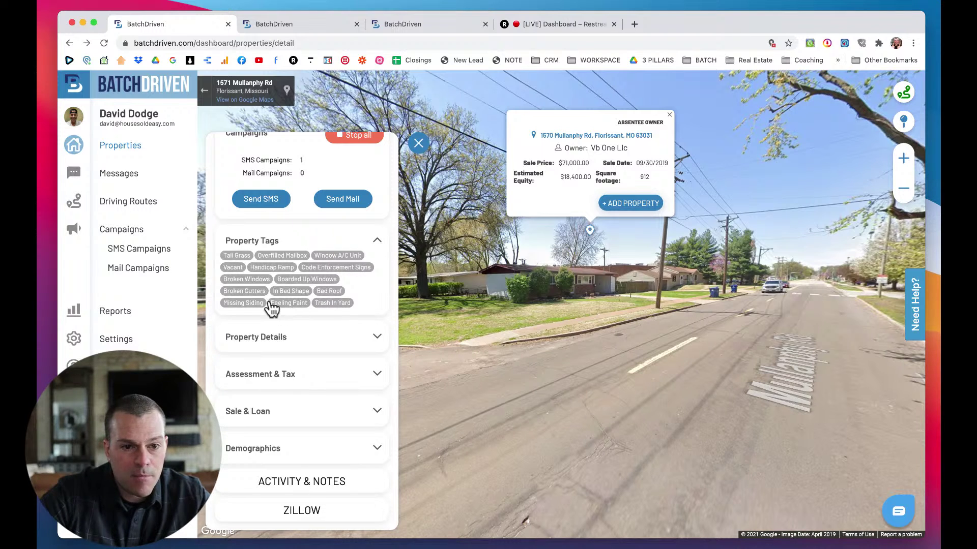
pyautogui.click(241, 256)
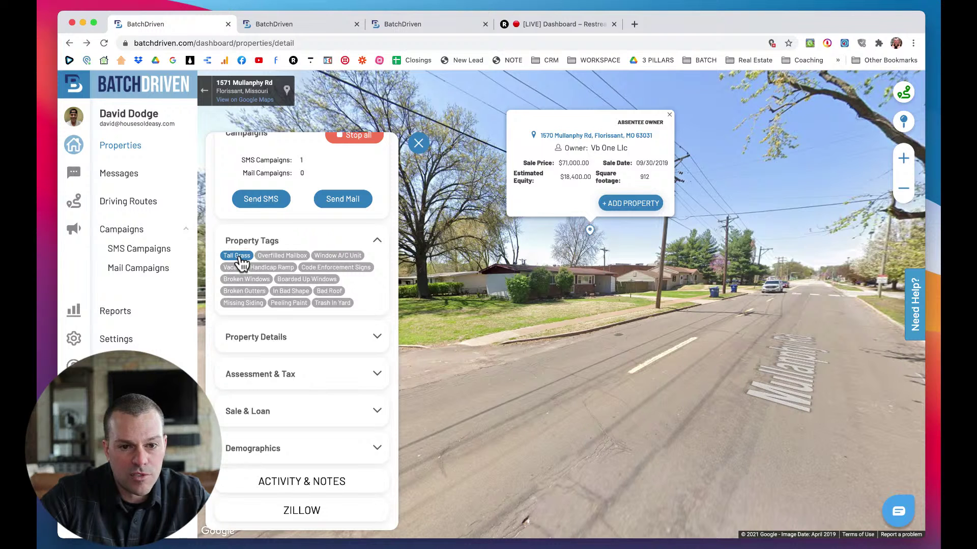
pyautogui.click(376, 241)
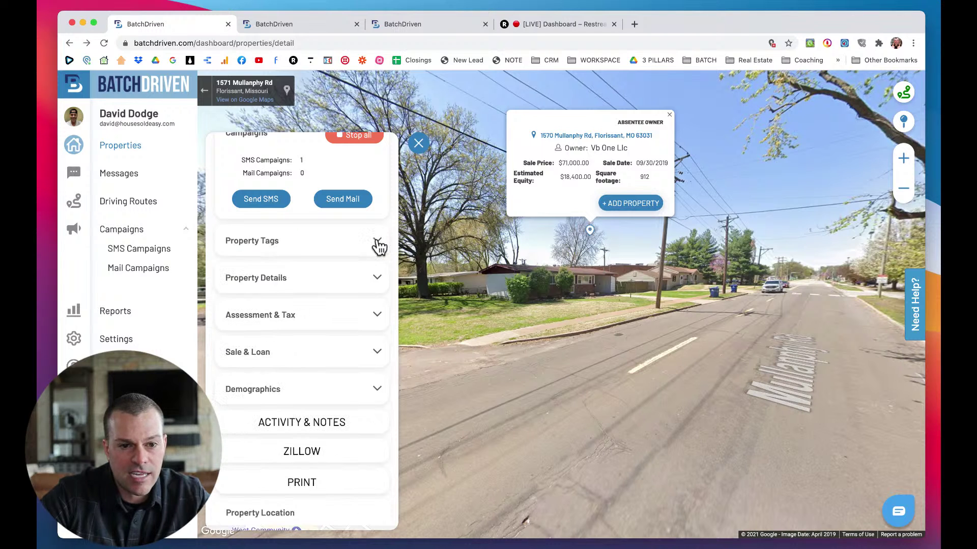
# Expand the Property Details section and scroll through its fields.
pyautogui.click(376, 281)
pyautogui.scroll(-3, 351, 364)
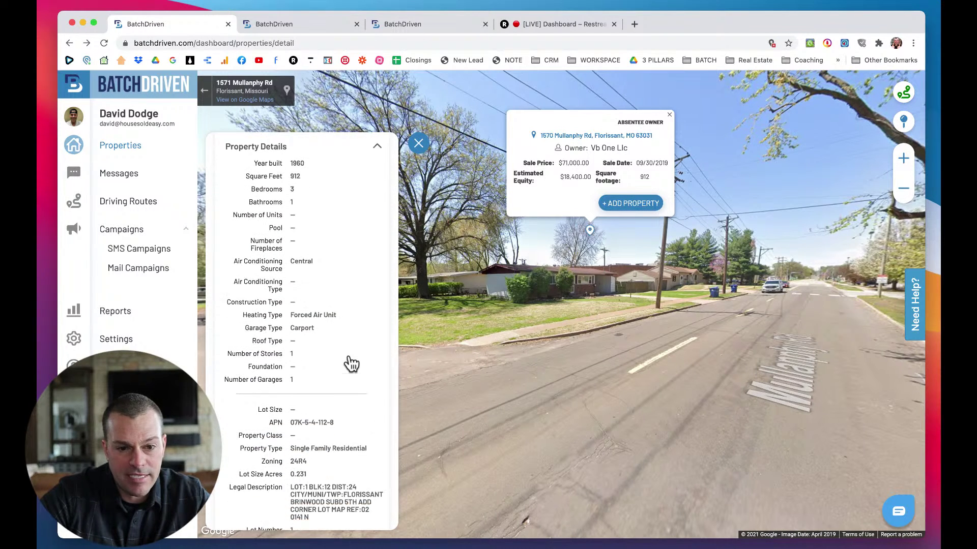
pyautogui.scroll(-3, 351, 364)
pyautogui.scroll(4, 351, 364)
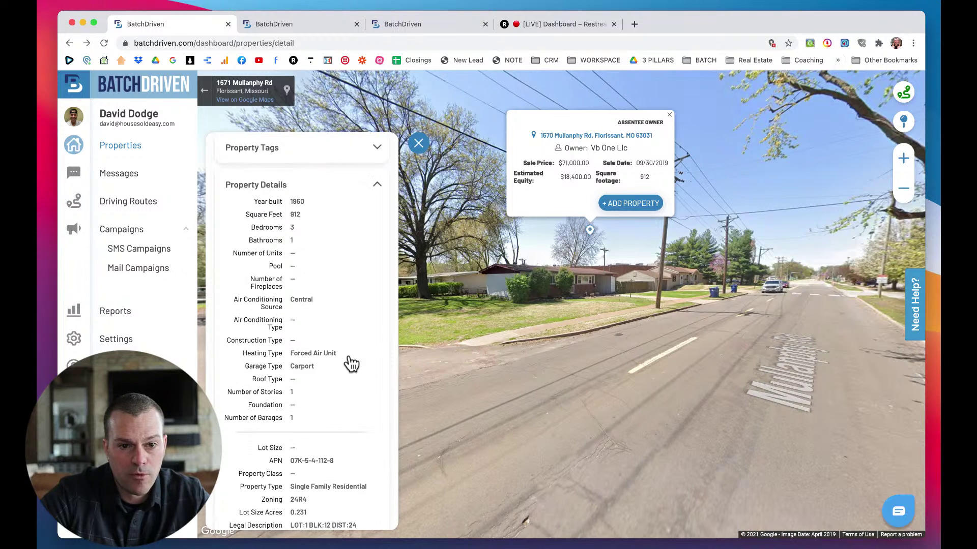
pyautogui.scroll(1, 351, 363)
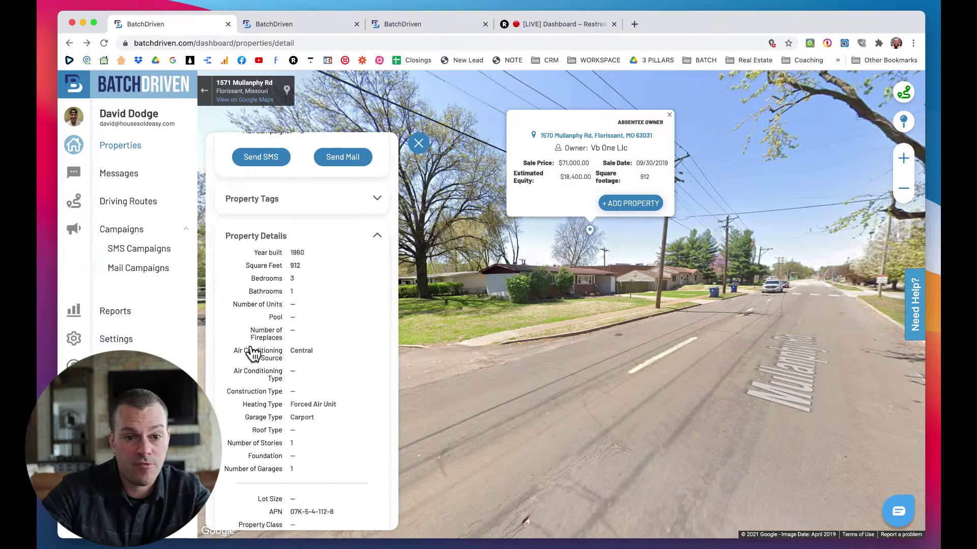
# Scroll back up and fold the Property Details section closed again.
pyautogui.scroll(-2, 318, 344)
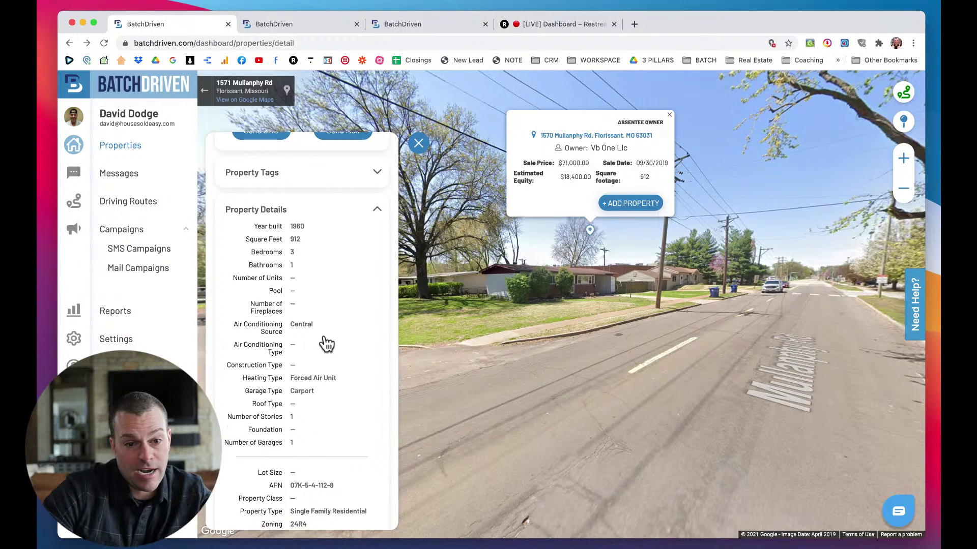
pyautogui.scroll(-3, 326, 344)
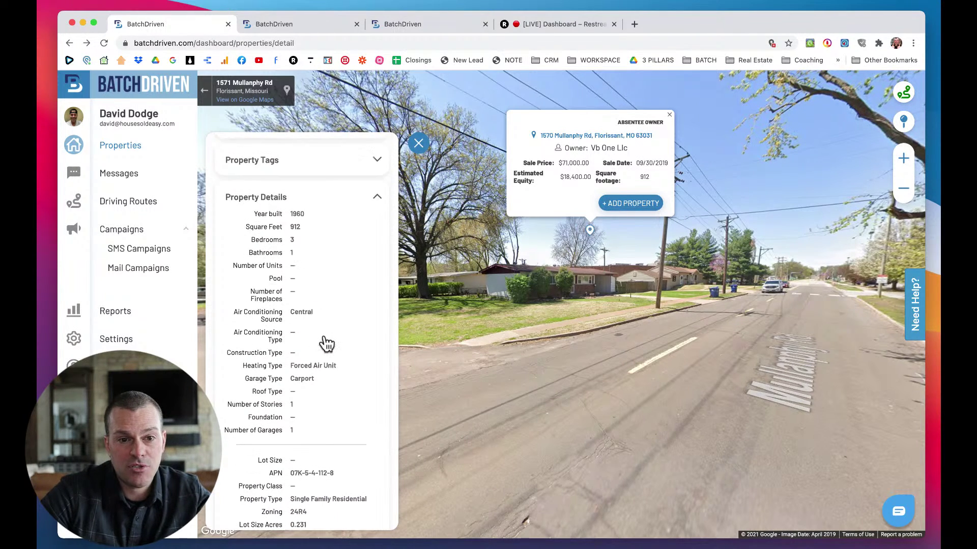
pyautogui.scroll(5, 326, 344)
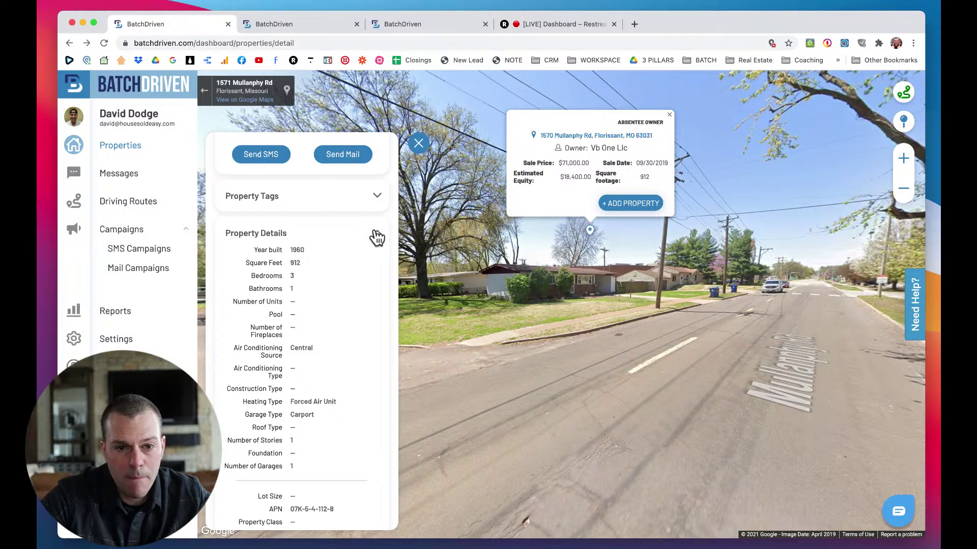
pyautogui.click(377, 235)
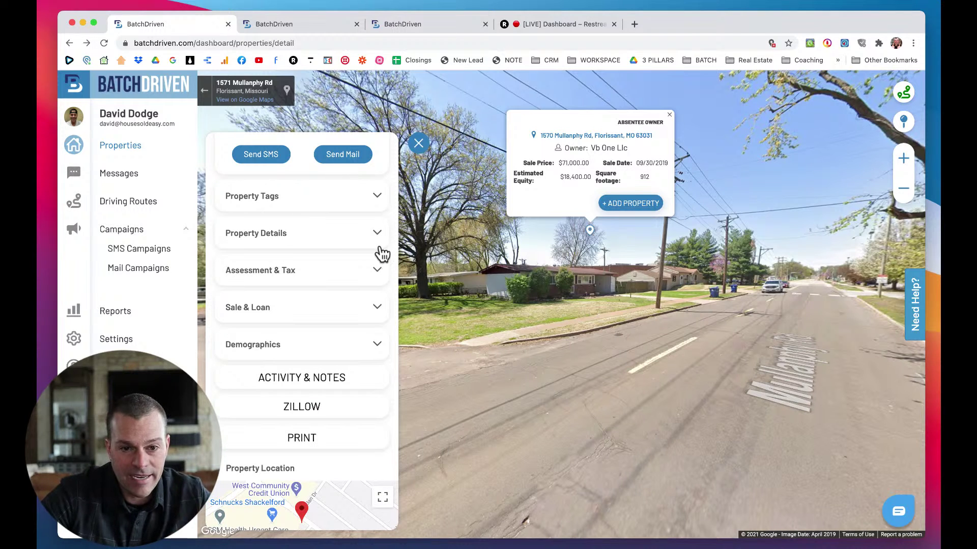
pyautogui.click(379, 273)
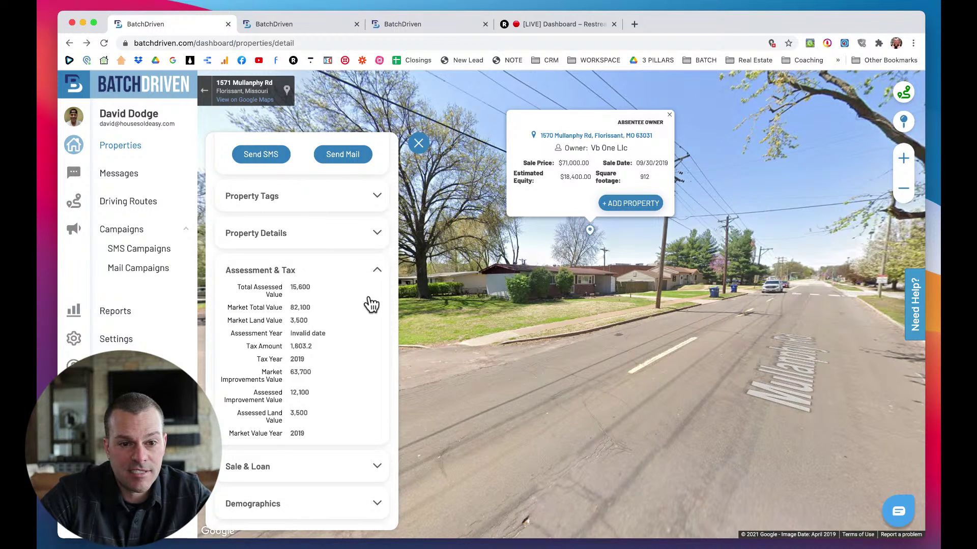
pyautogui.scroll(-1, 371, 304)
pyautogui.scroll(-1, 370, 303)
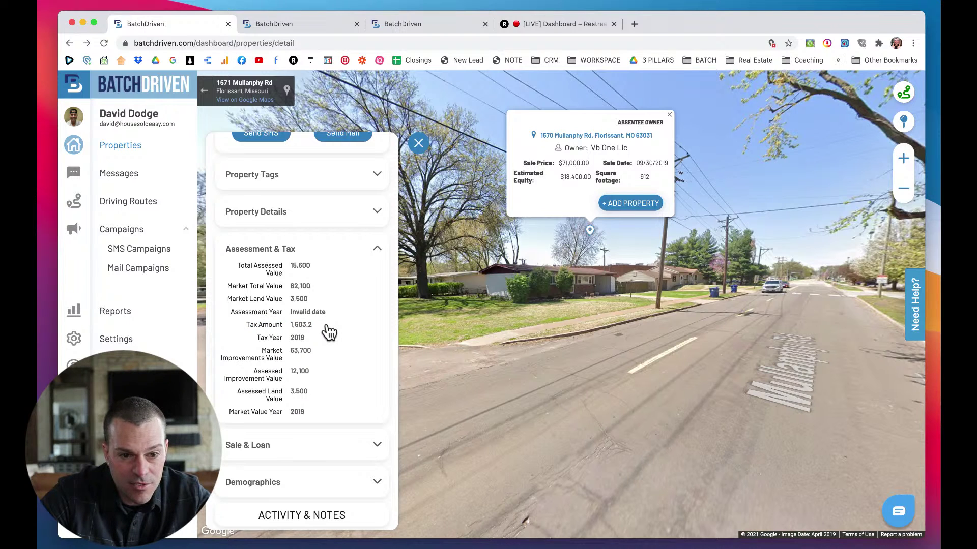
pyautogui.scroll(-2, 330, 332)
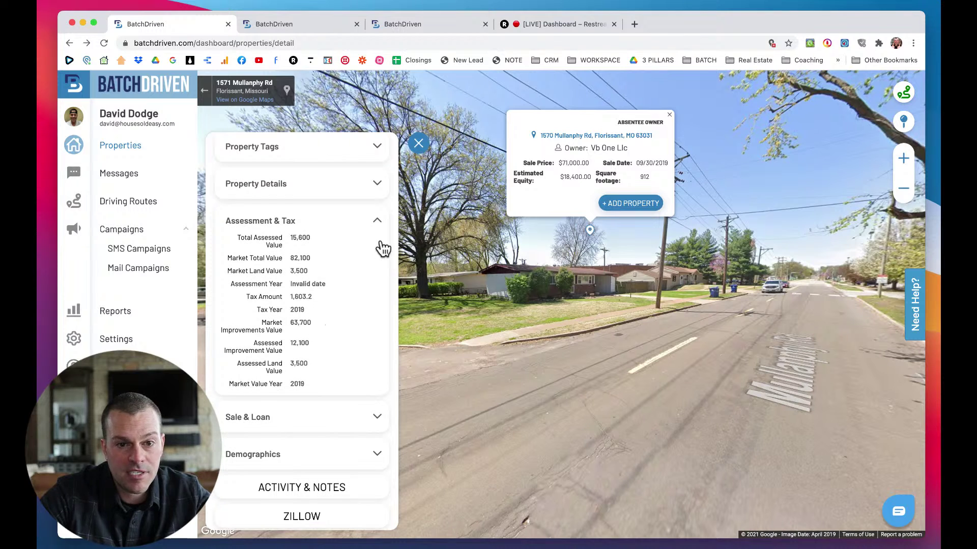
pyautogui.click(378, 221)
pyautogui.click(378, 221)
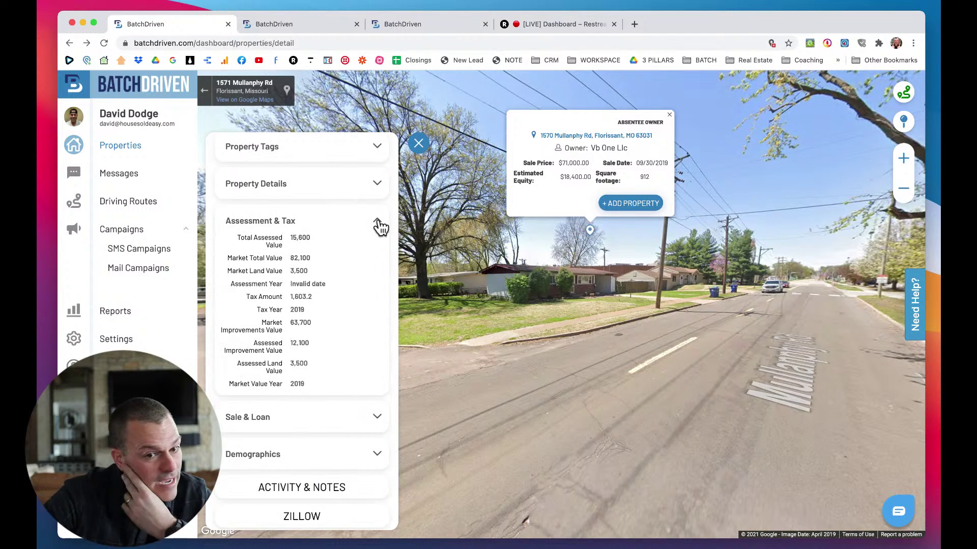
pyautogui.click(378, 221)
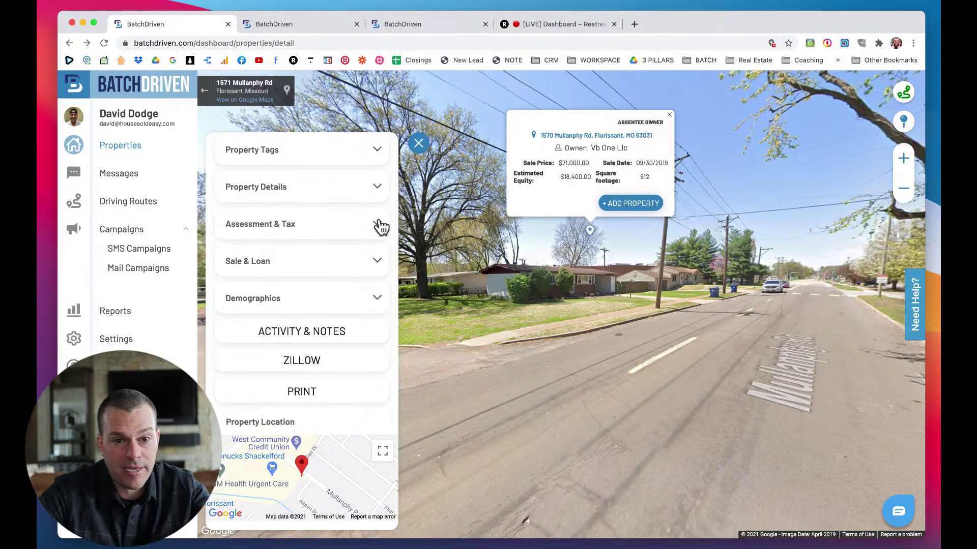
pyautogui.click(378, 262)
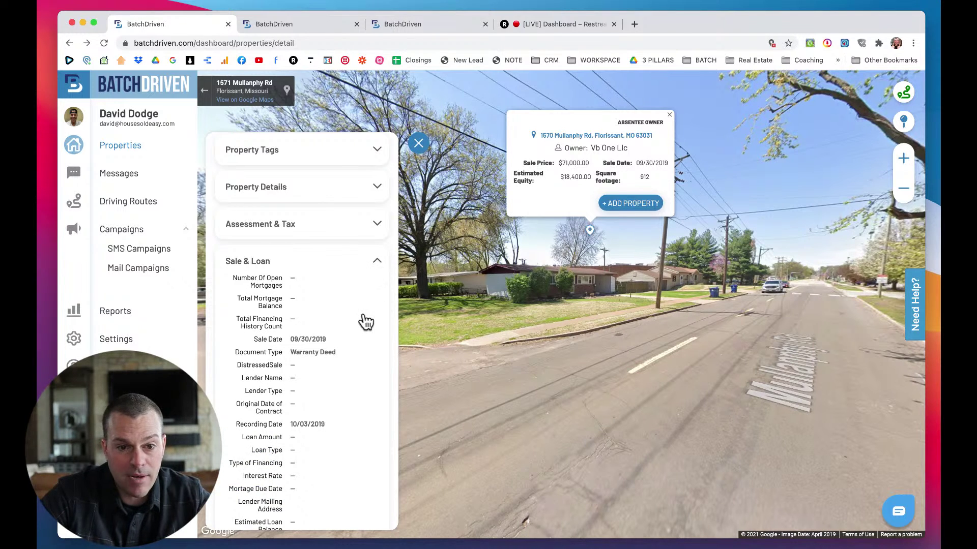
pyautogui.scroll(-2, 367, 321)
pyautogui.scroll(-3, 366, 321)
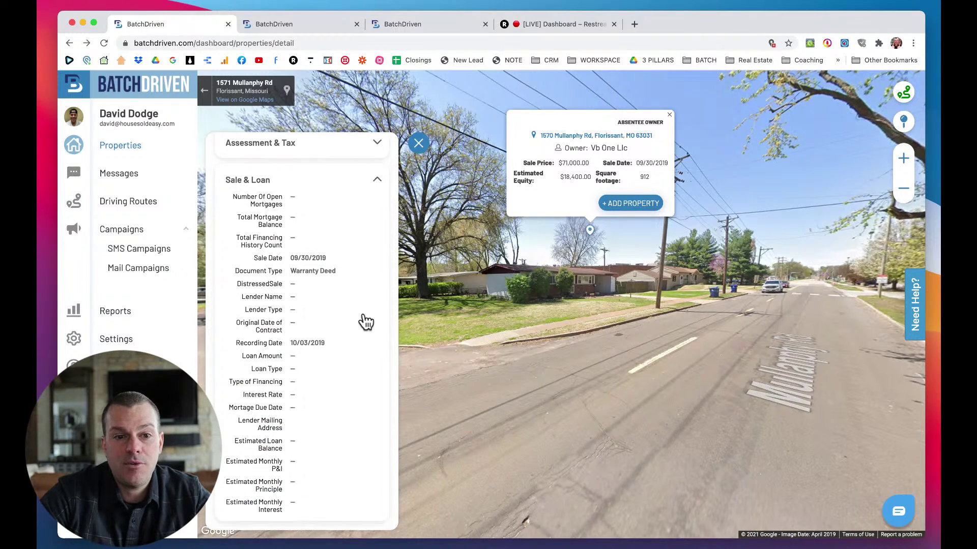
pyautogui.scroll(-1, 367, 321)
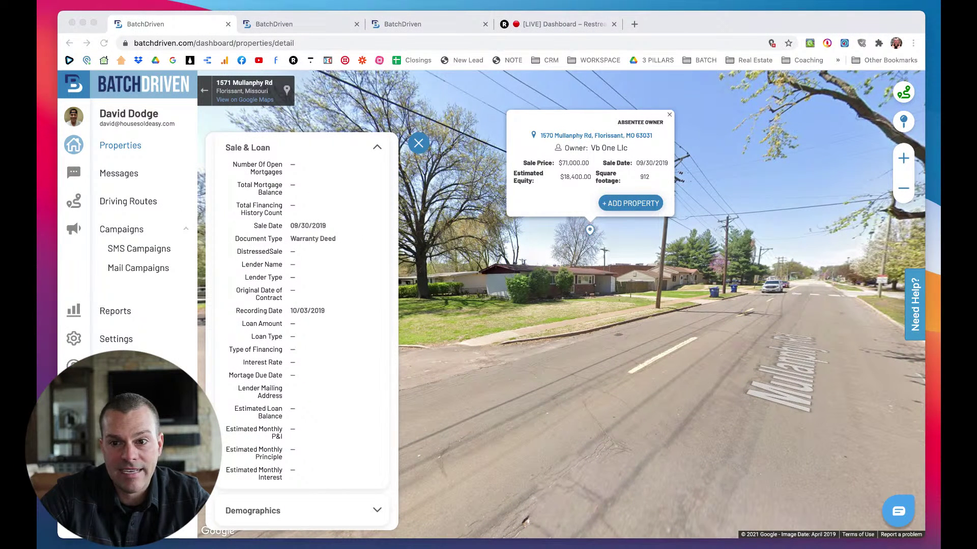
pyautogui.click(633, 323)
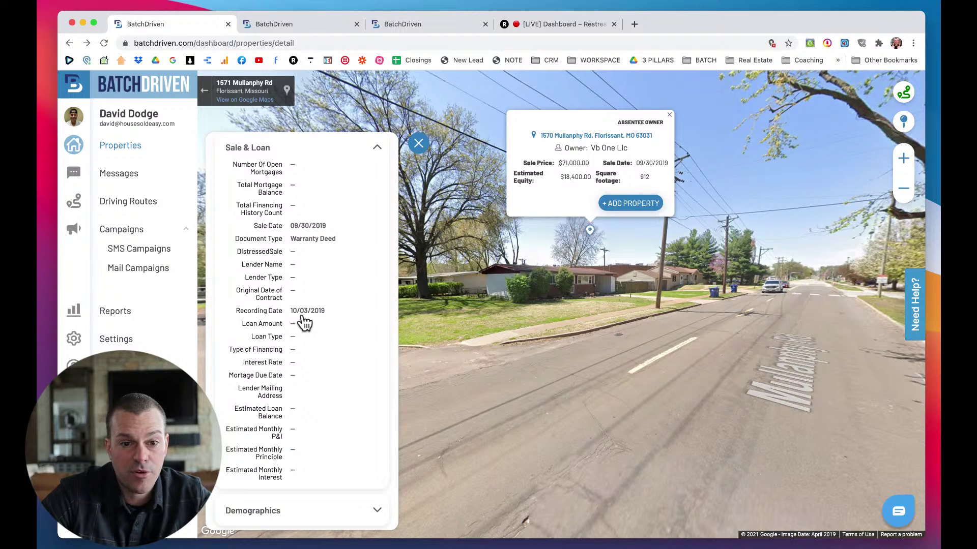
pyautogui.scroll(1, 328, 321)
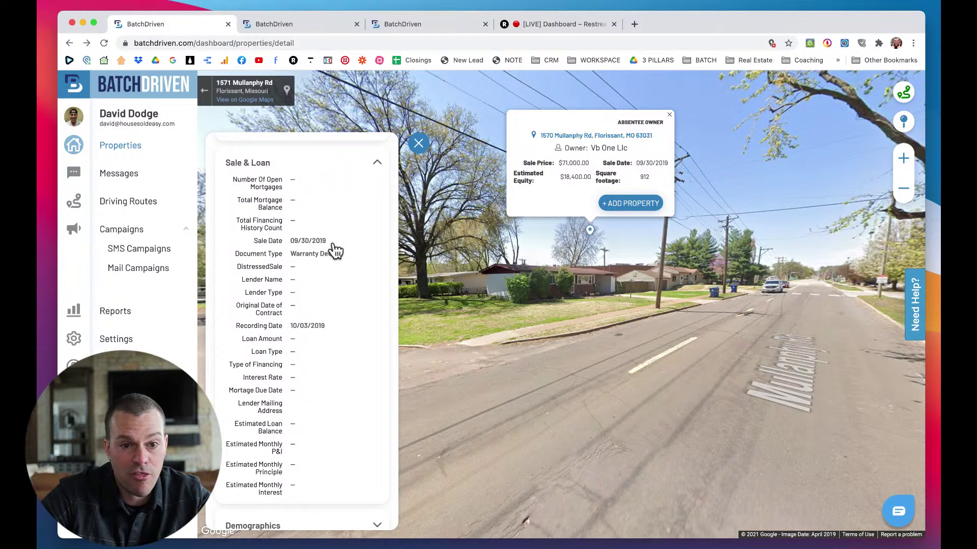
pyautogui.scroll(-1, 356, 251)
pyautogui.scroll(1, 356, 252)
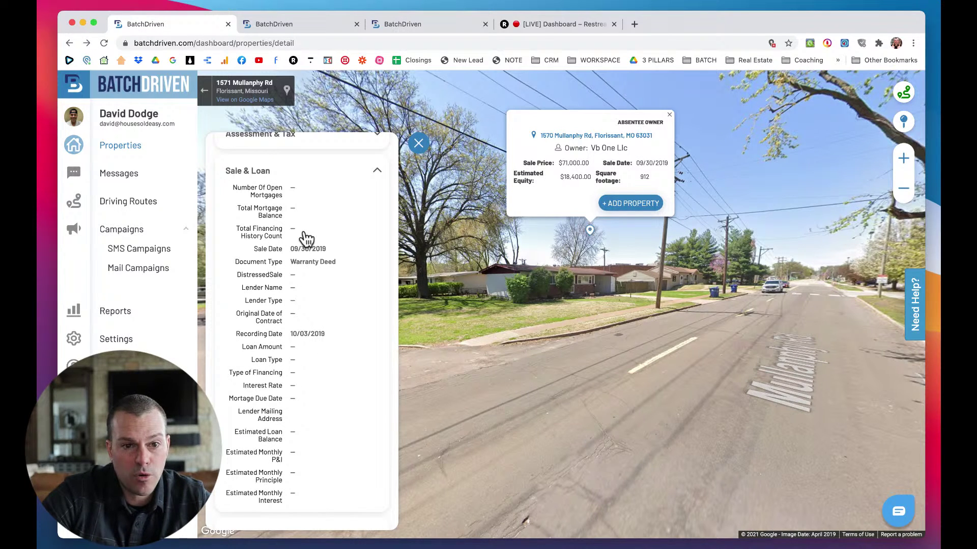
pyautogui.scroll(-1, 308, 234)
pyautogui.scroll(1, 307, 234)
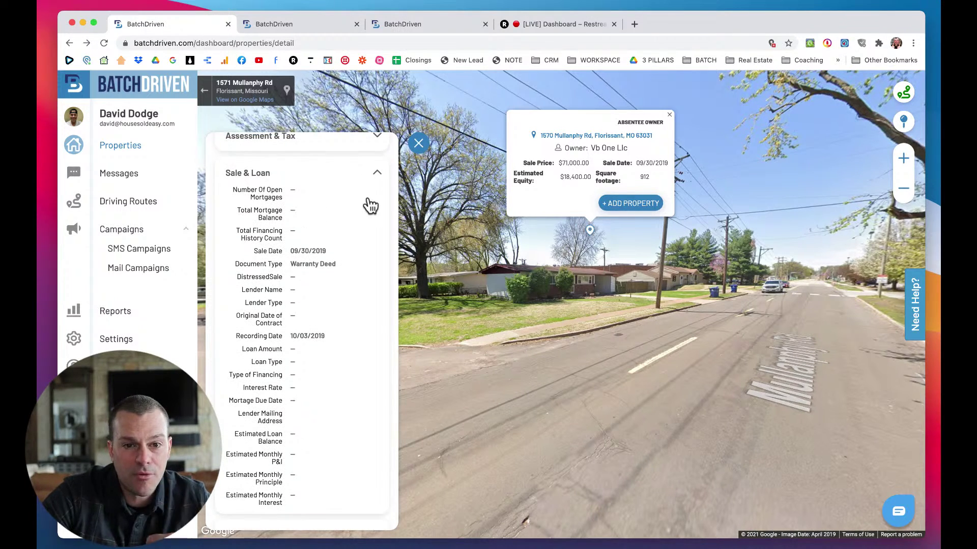
pyautogui.click(377, 175)
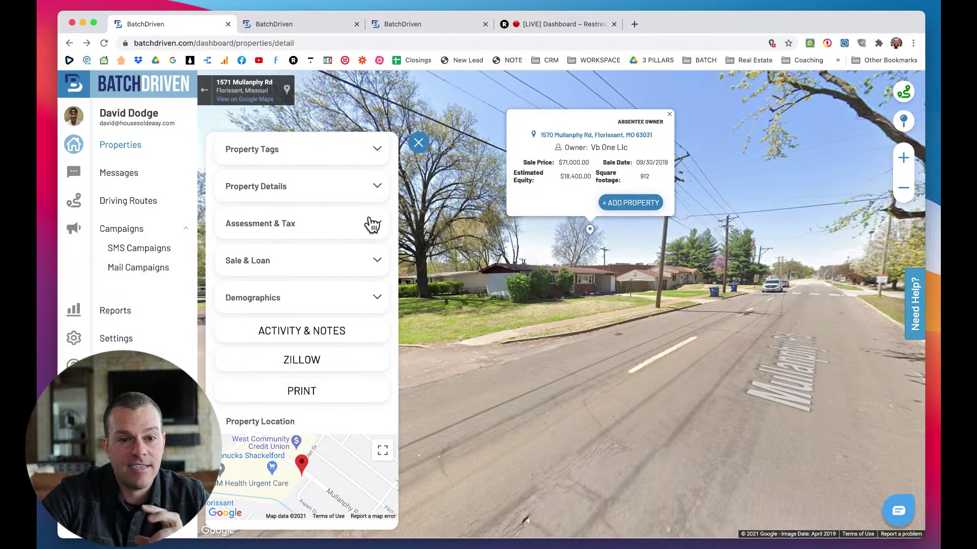
# Expand Demographics and highlight the owner's net worth of 112,000.
pyautogui.click(377, 299)
pyautogui.scroll(-3, 379, 303)
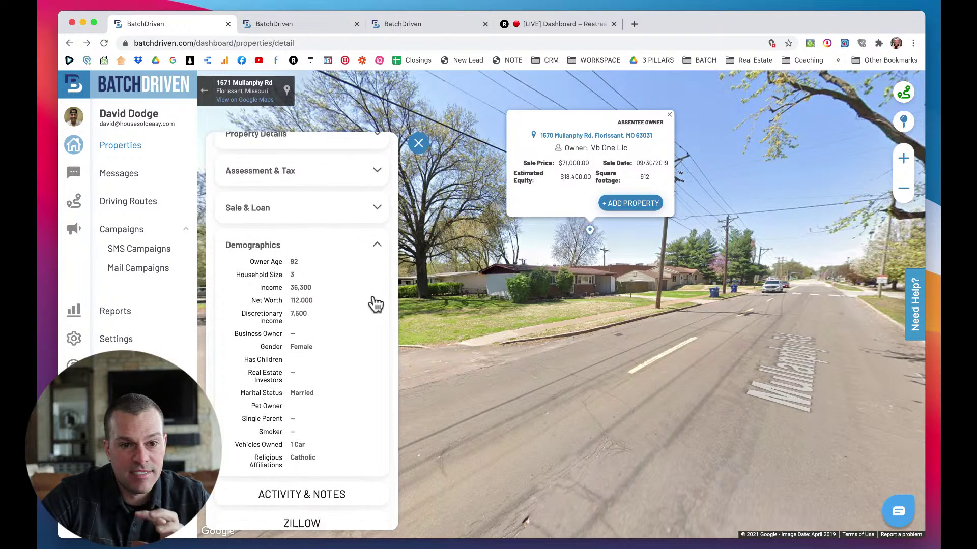
pyautogui.scroll(-1, 375, 303)
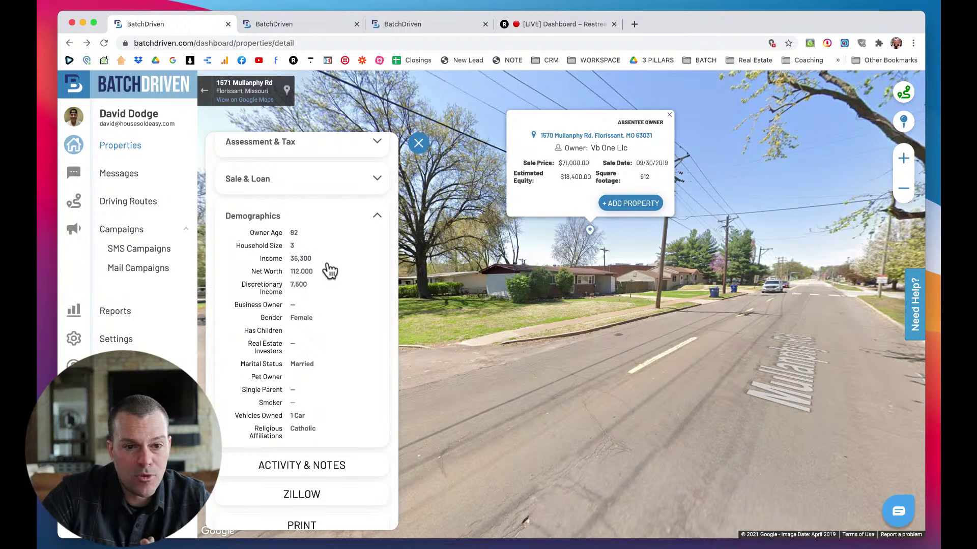
pyautogui.moveTo(318, 272); pyautogui.dragTo(253, 271)
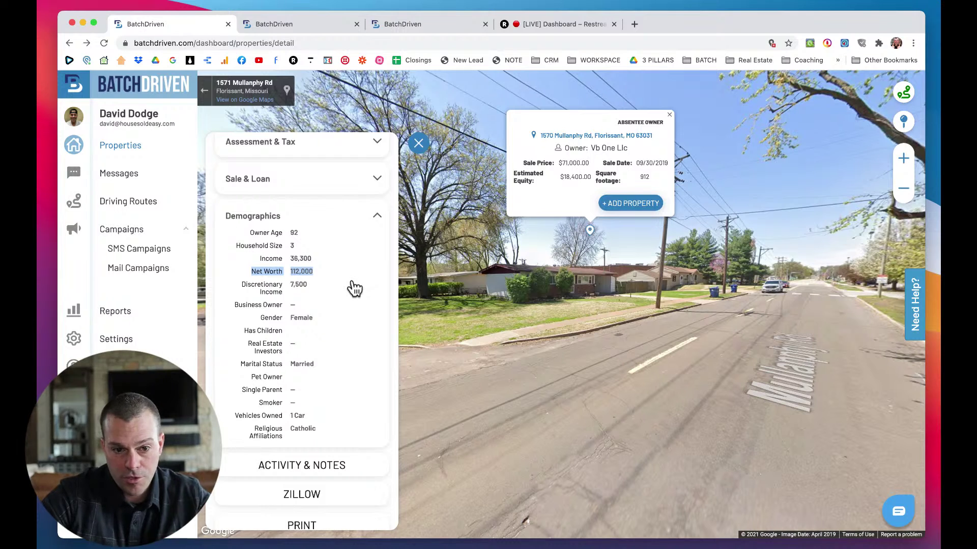
# Scroll down to the Property Location map and pan it.
pyautogui.scroll(-1, 355, 288)
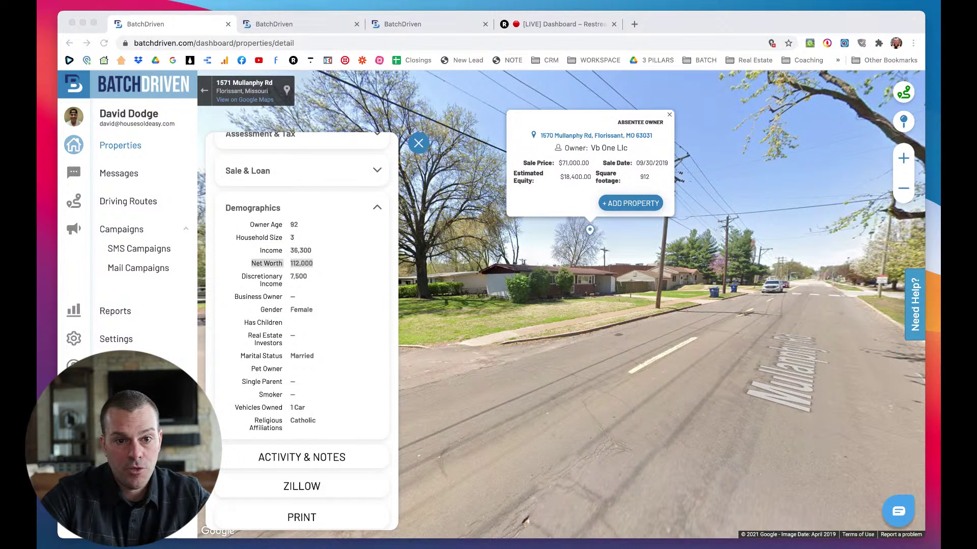
pyautogui.click(510, 359)
pyautogui.scroll(-5, 344, 370)
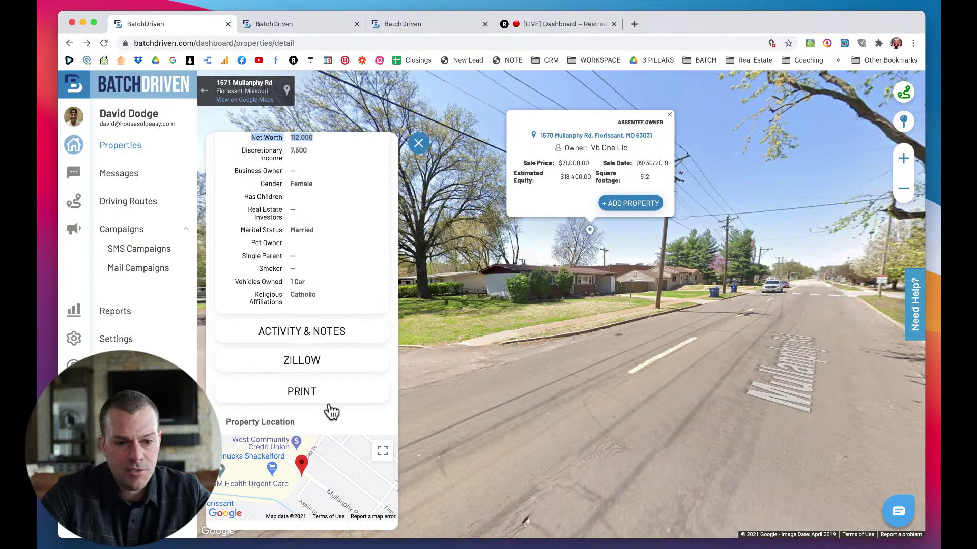
pyautogui.moveTo(326, 463); pyautogui.dragTo(324, 476)
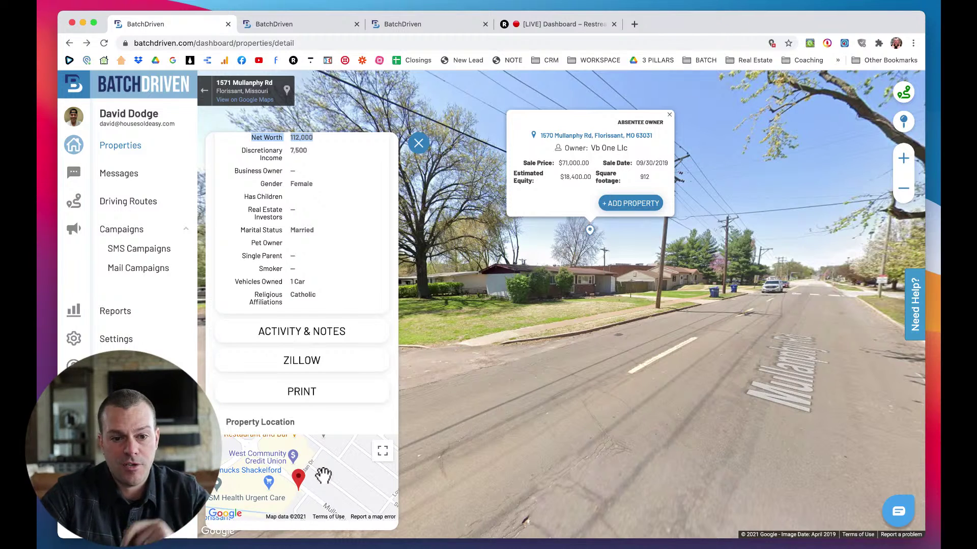
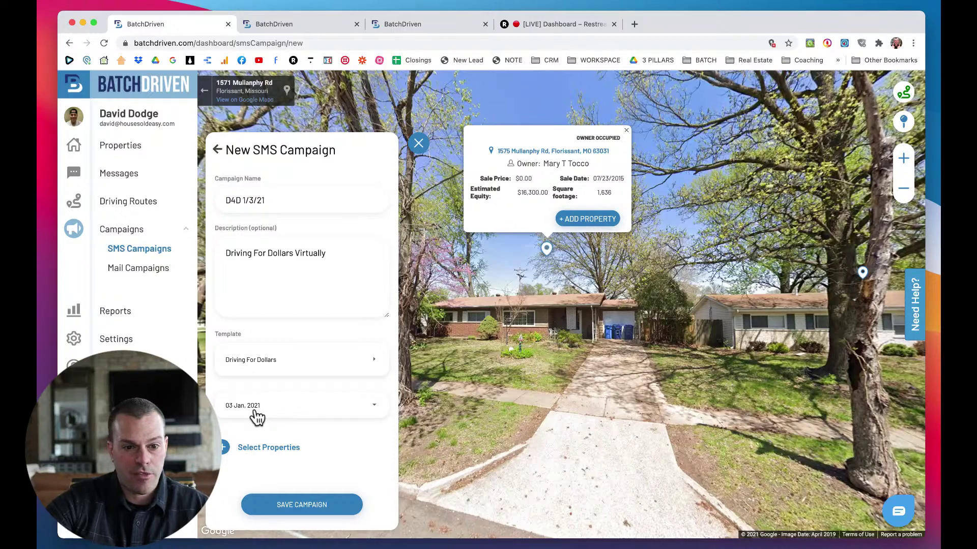
# Open the property selection list for the D4D 1/3/21 SMS campaign.
pyautogui.click(254, 451)
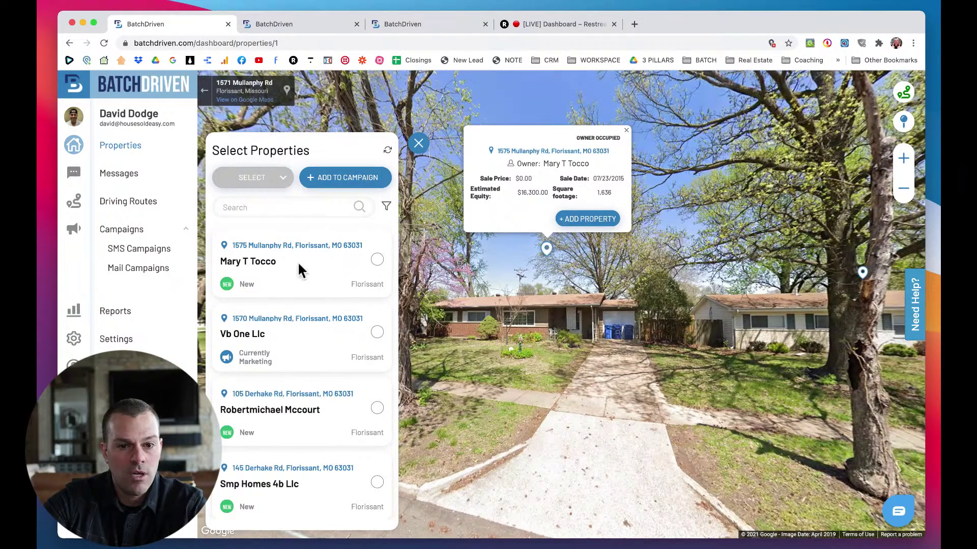
pyautogui.click(378, 261)
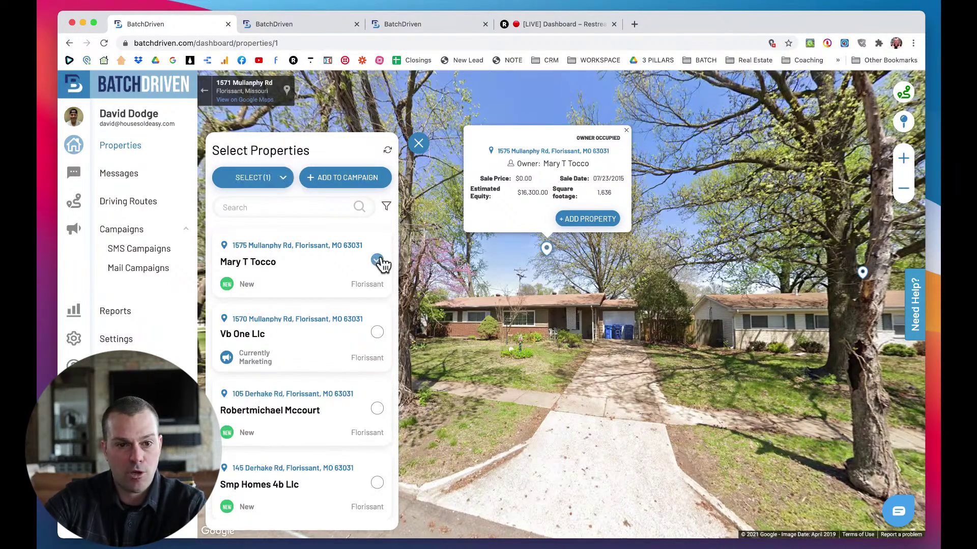
pyautogui.click(335, 179)
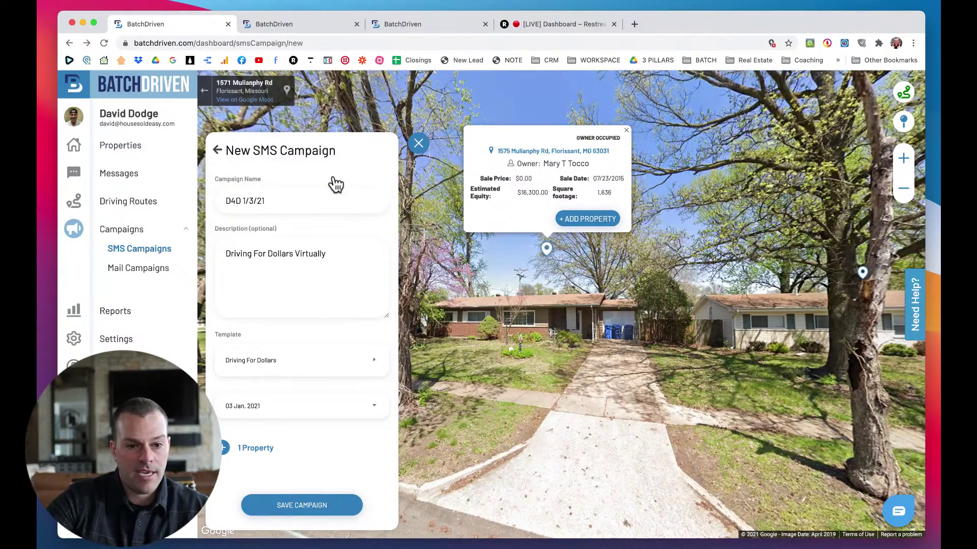
pyautogui.click(297, 509)
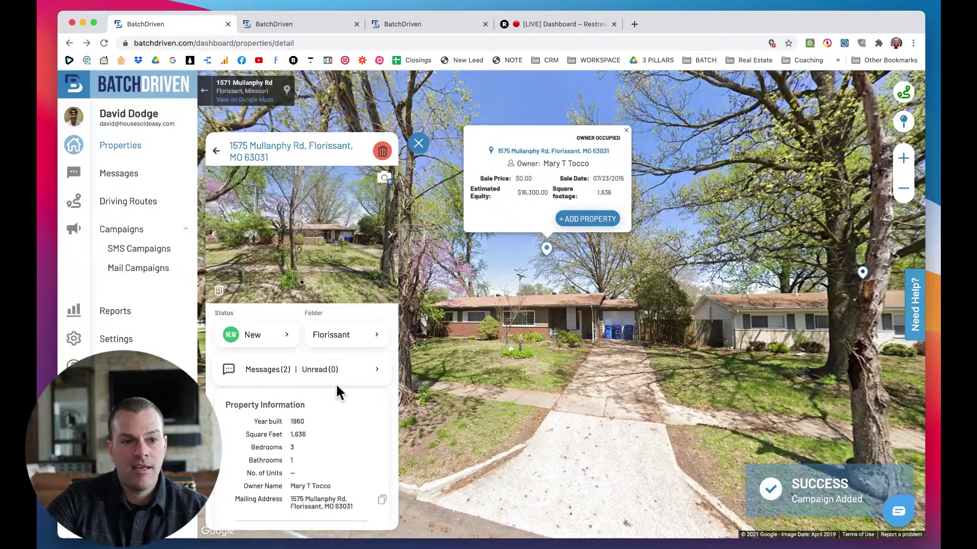
pyautogui.scroll(-5, 337, 387)
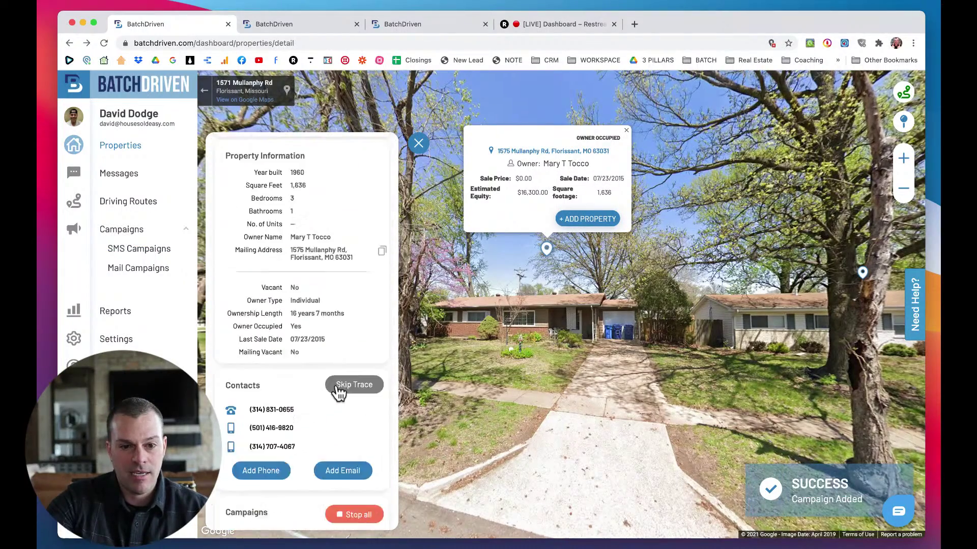
pyautogui.scroll(-5, 338, 392)
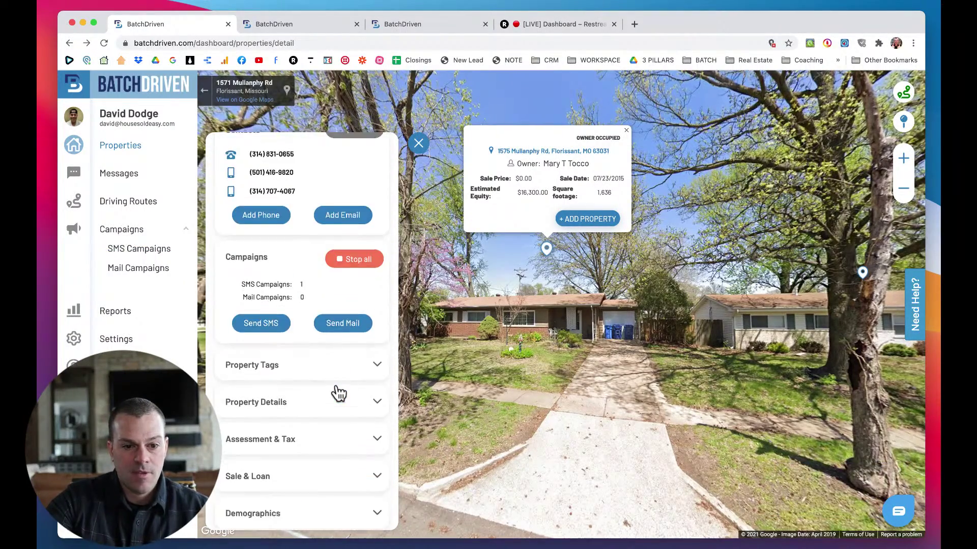
pyautogui.scroll(-2, 334, 395)
pyautogui.scroll(6, 338, 392)
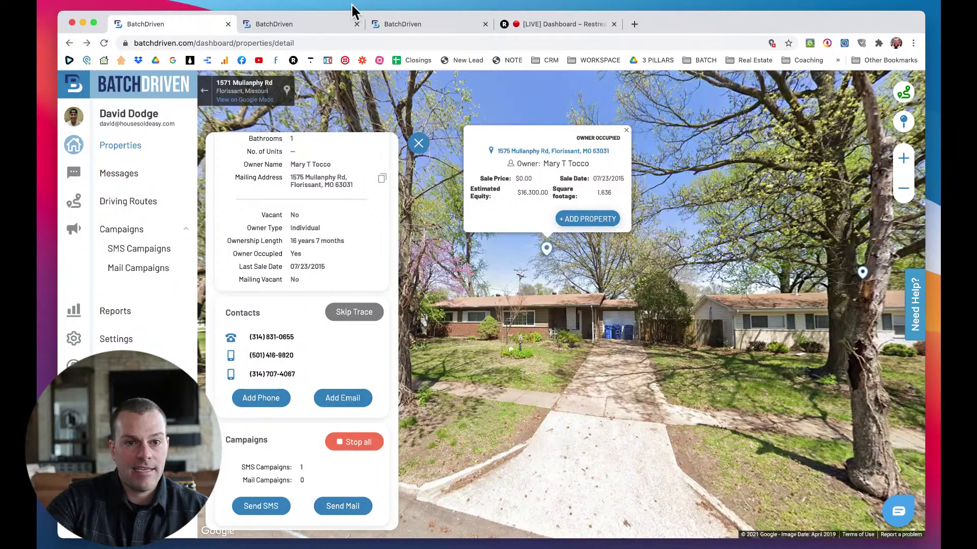
pyautogui.click(291, 23)
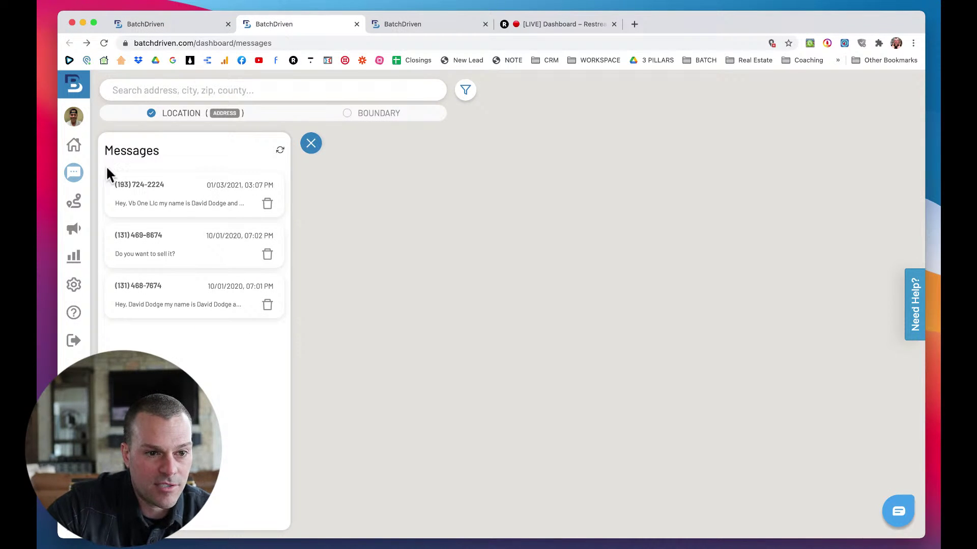
pyautogui.moveTo(78, 538)
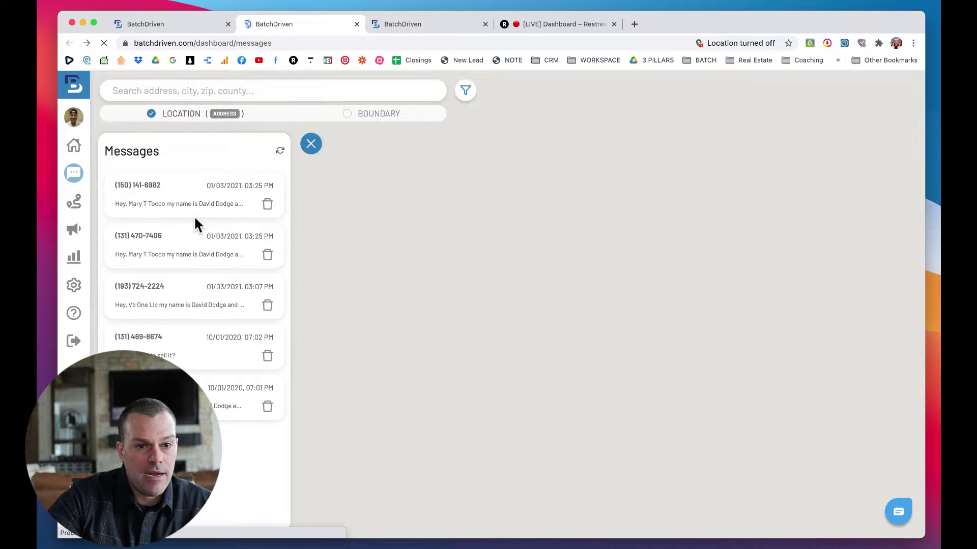
pyautogui.click(163, 200)
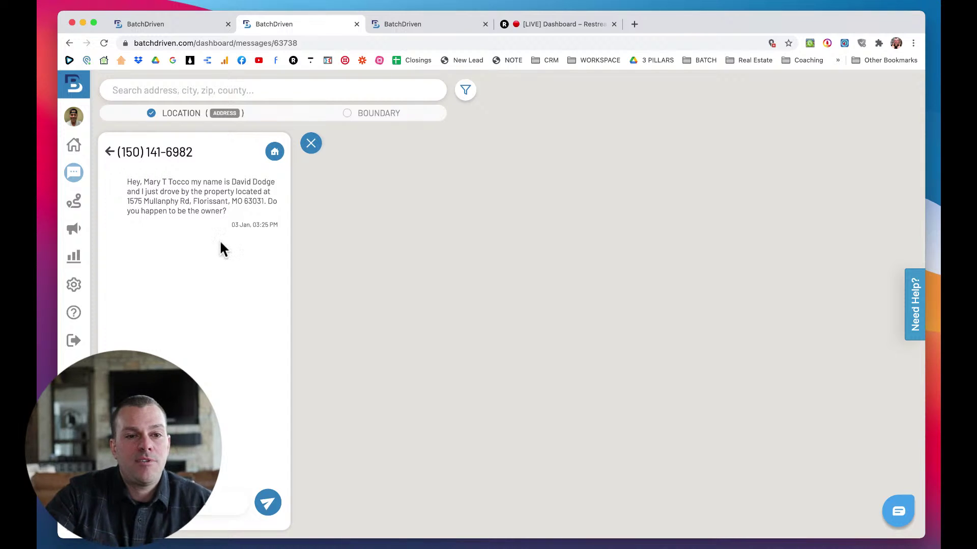
pyautogui.click(108, 152)
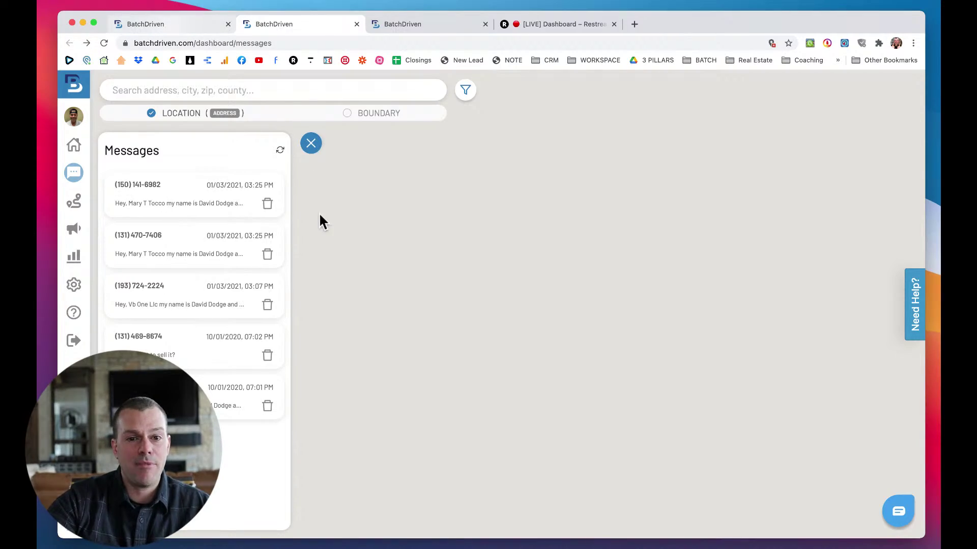
pyautogui.hotkey('ctrl', 'shift', 'Tab')
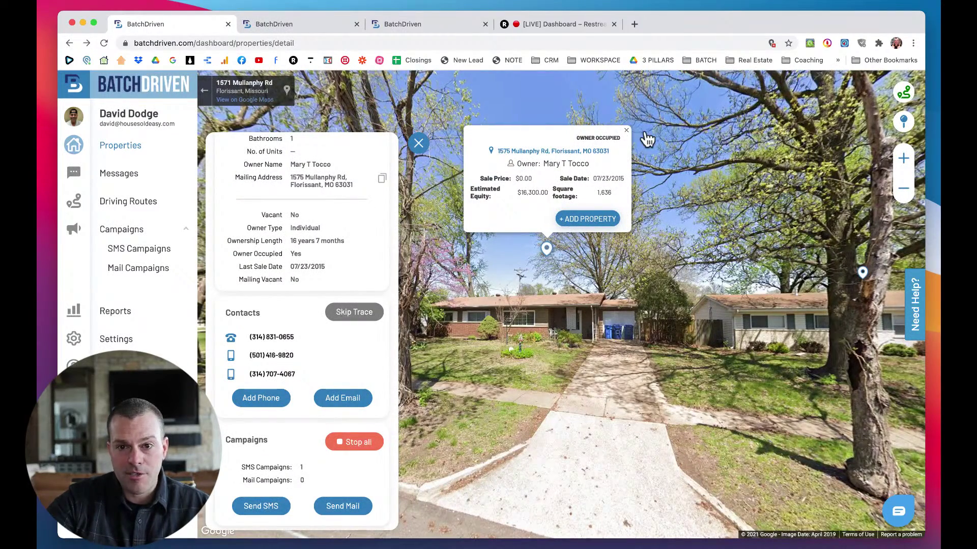
# Close the property popup and panel, then drive down Mullanphy Rd toward Mullan Dr.
pyautogui.click(631, 133)
pyautogui.click(418, 143)
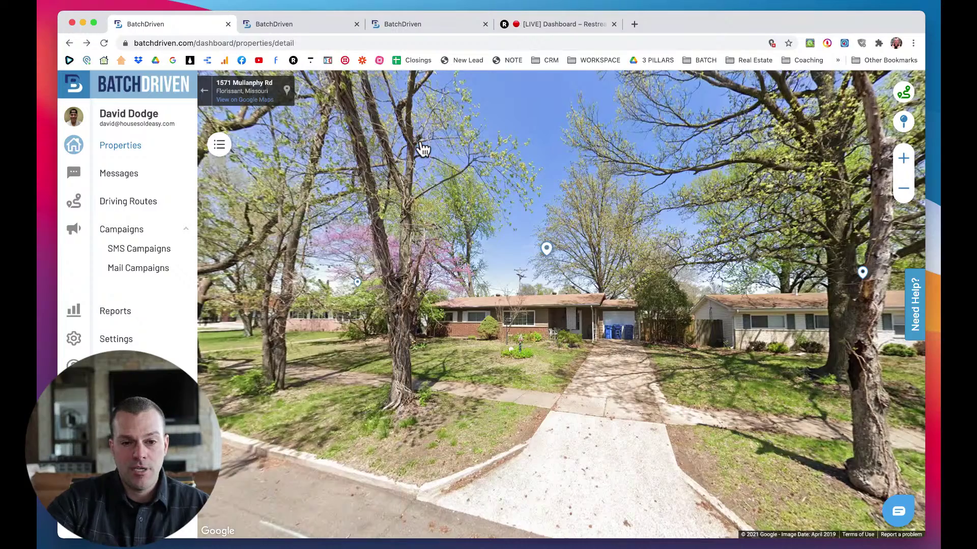
pyautogui.moveTo(412, 274); pyautogui.dragTo(488, 345)
pyautogui.click(499, 346)
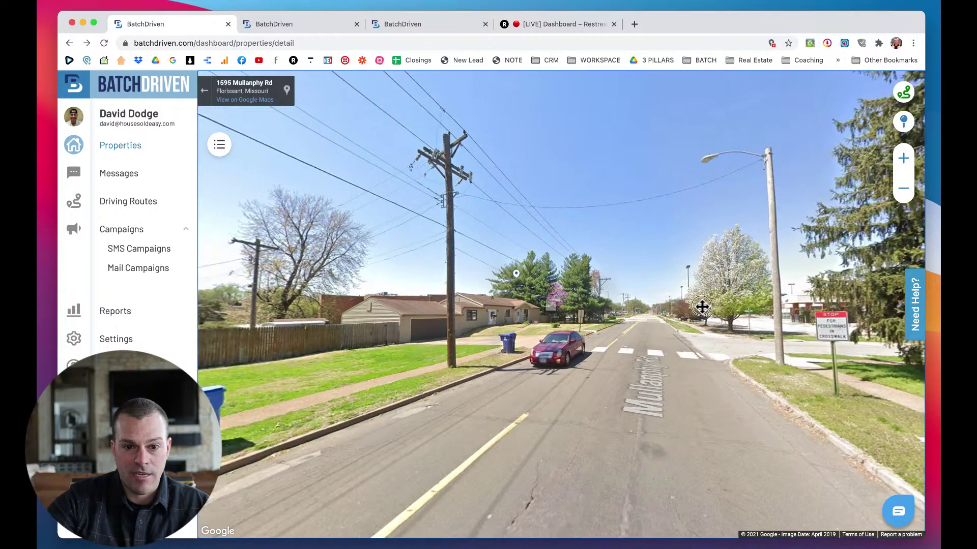
pyautogui.moveTo(695, 306); pyautogui.dragTo(427, 320)
pyautogui.click(429, 326)
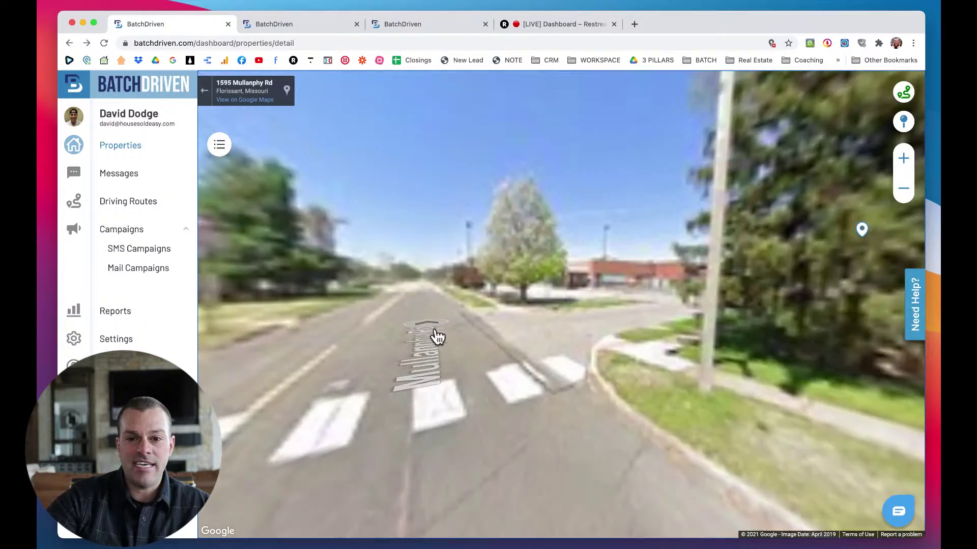
pyautogui.click(594, 334)
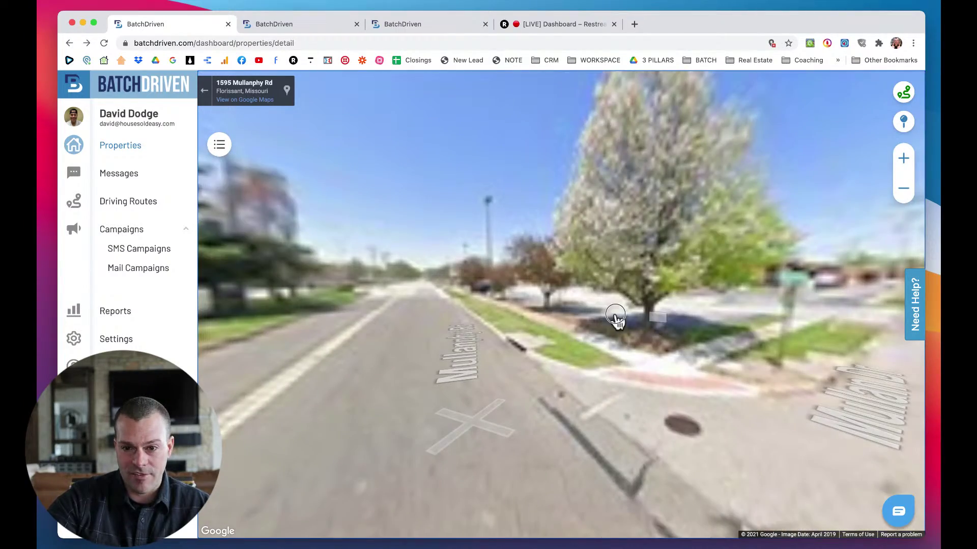
pyautogui.moveTo(617, 321); pyautogui.dragTo(469, 295)
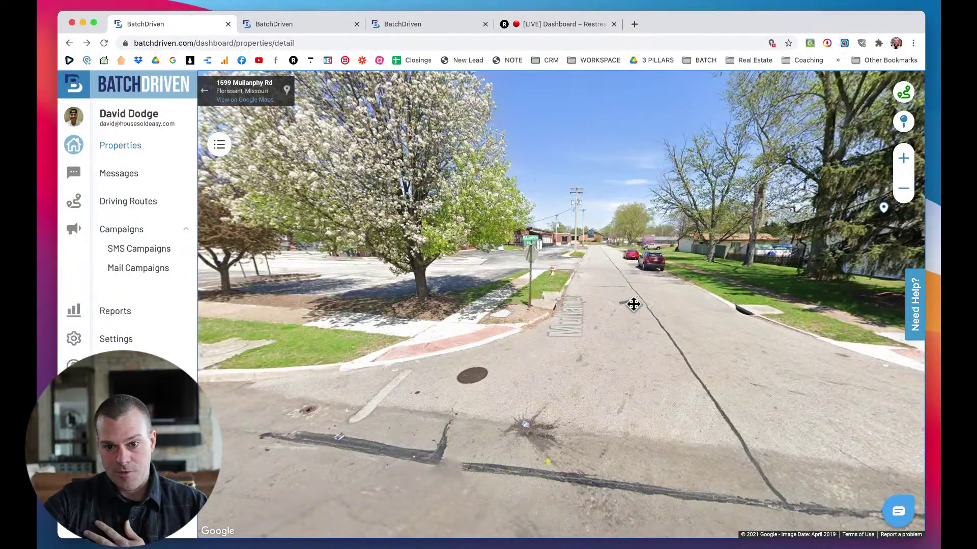
pyautogui.click(633, 303)
pyautogui.click(626, 308)
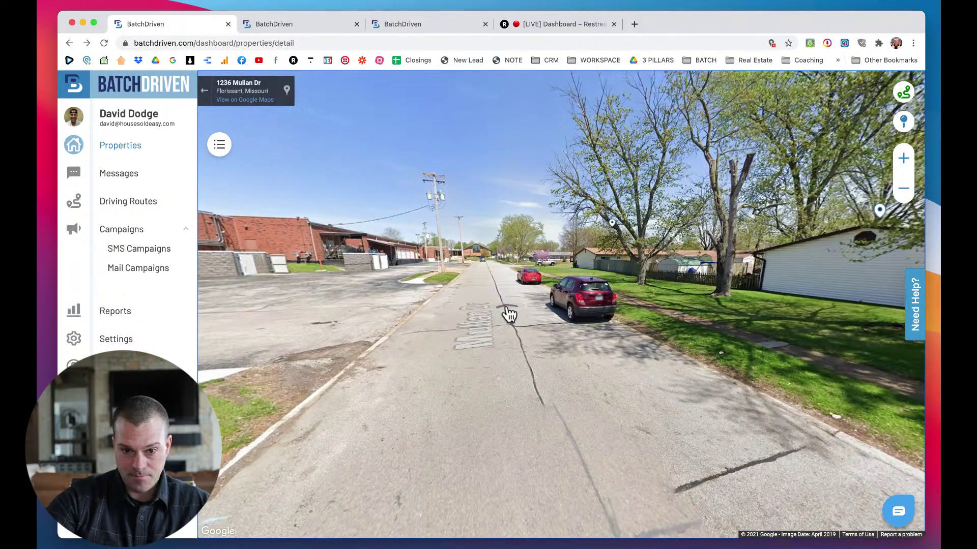
pyautogui.click(508, 314)
pyautogui.click(513, 309)
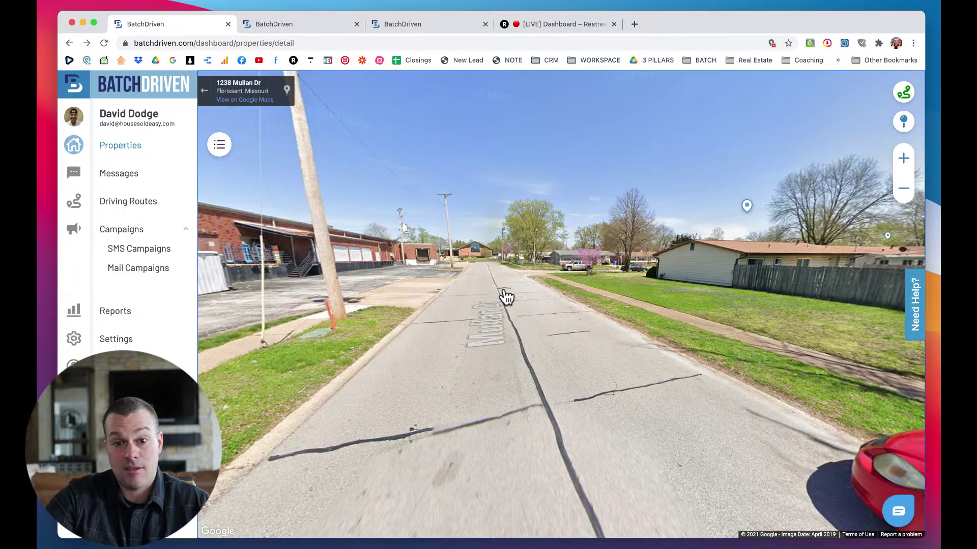
pyautogui.click(505, 296)
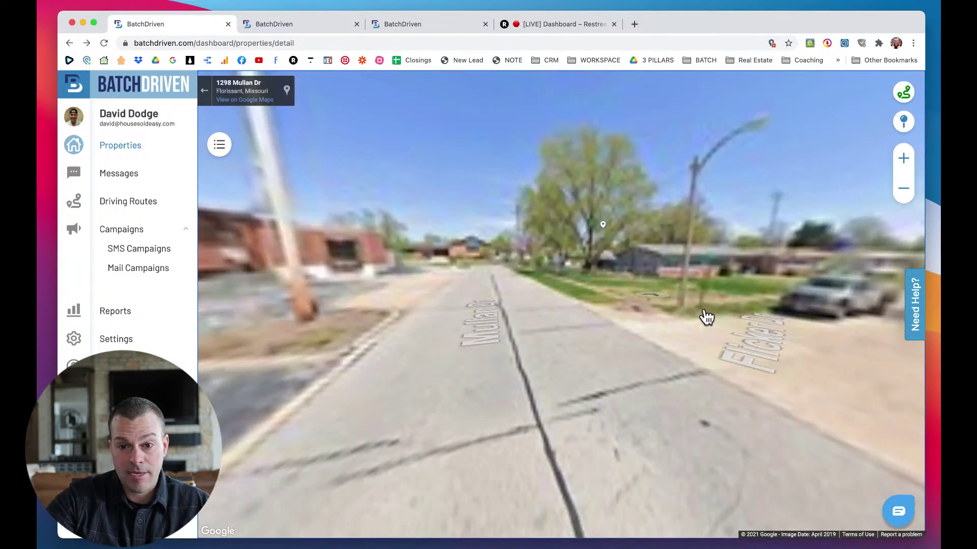
pyautogui.click(667, 299)
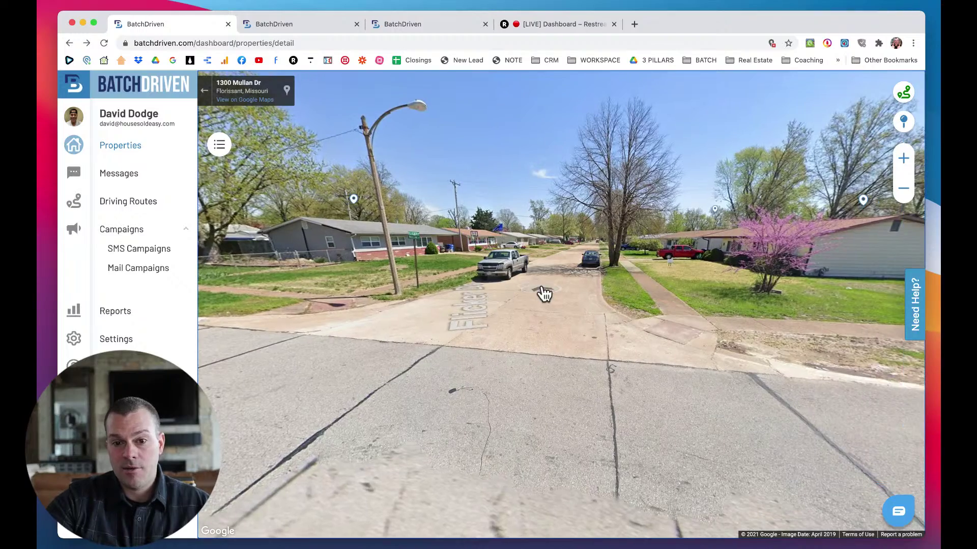
pyautogui.click(544, 294)
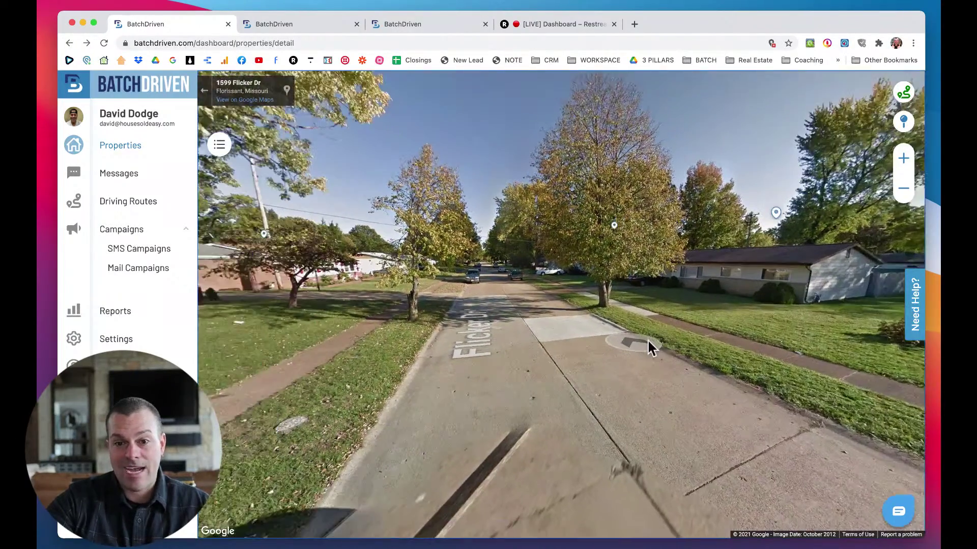
pyautogui.click(648, 347)
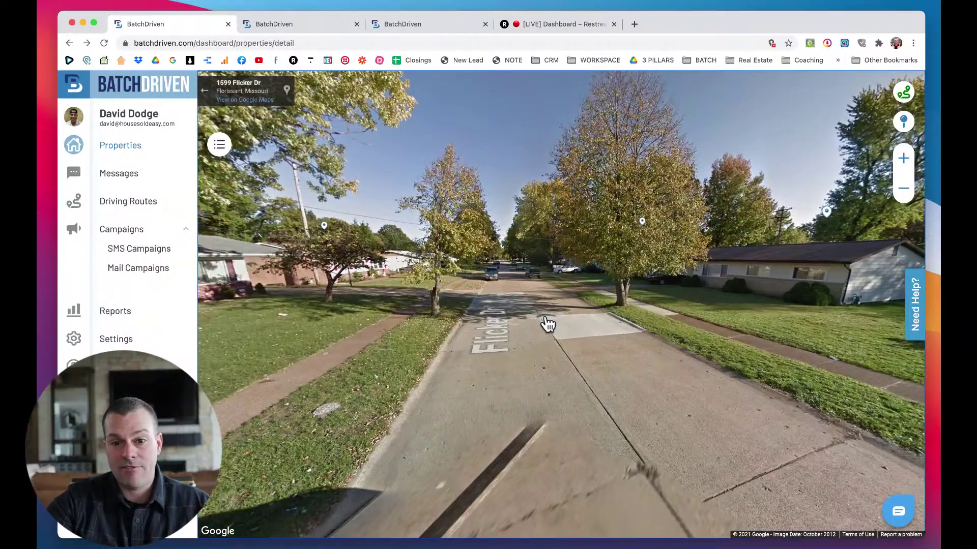
pyautogui.click(548, 324)
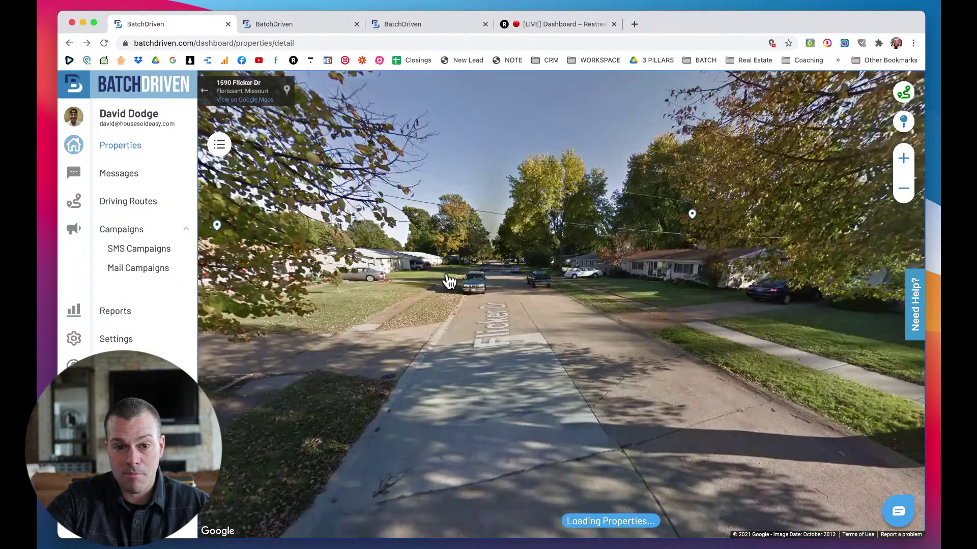
pyautogui.click(618, 277)
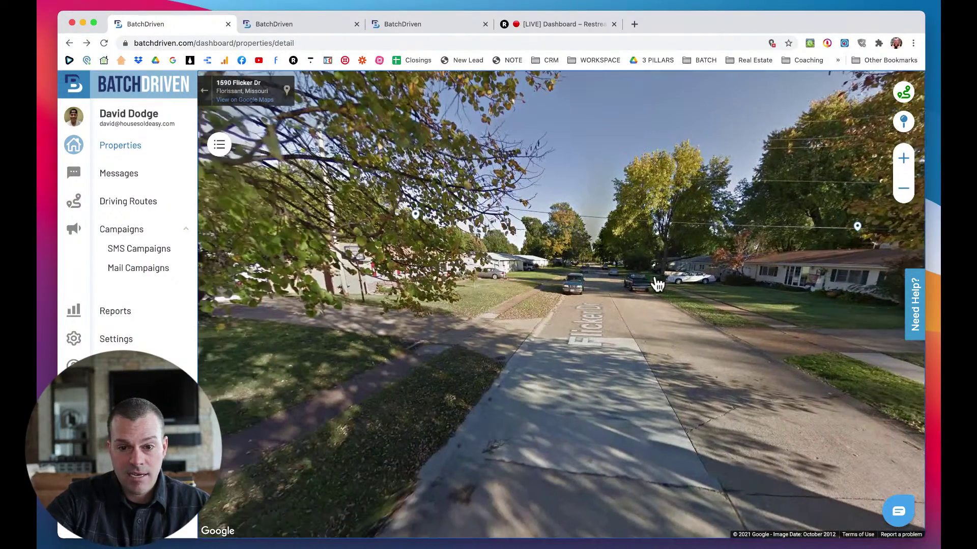
pyautogui.click(628, 320)
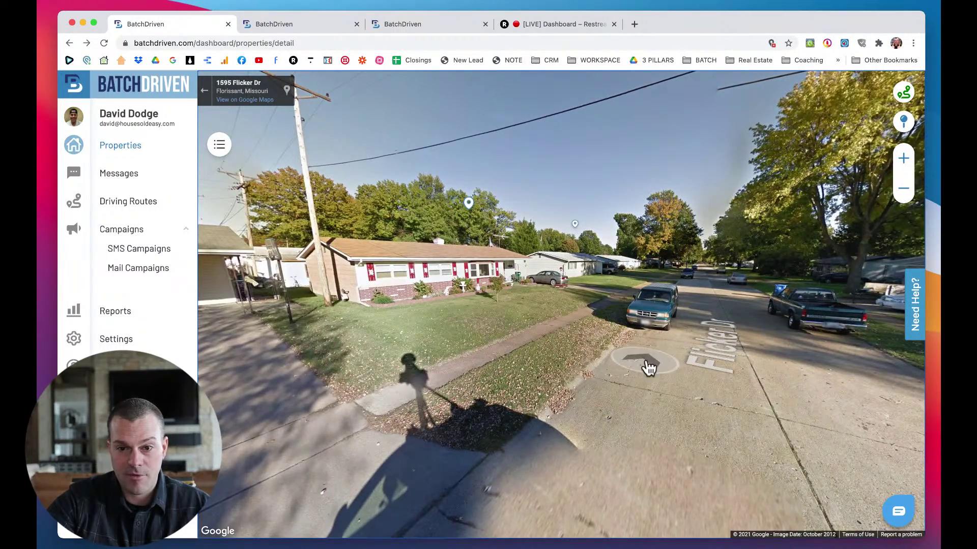
pyautogui.click(733, 354)
pyautogui.moveTo(562, 351)
pyautogui.mouseDown()
pyautogui.moveTo(647, 375)
pyautogui.moveTo(610, 375)
pyautogui.moveTo(552, 335)
pyautogui.mouseUp()
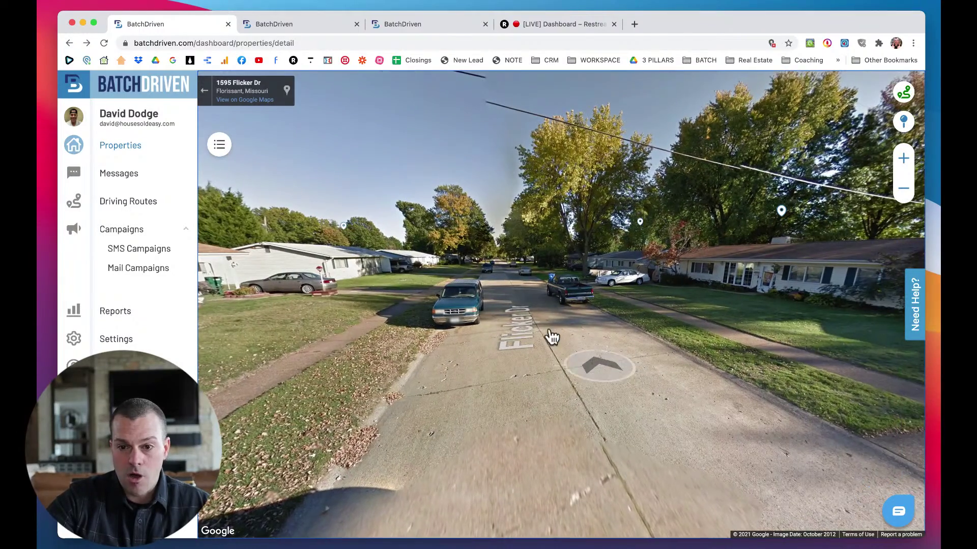
pyautogui.click(524, 312)
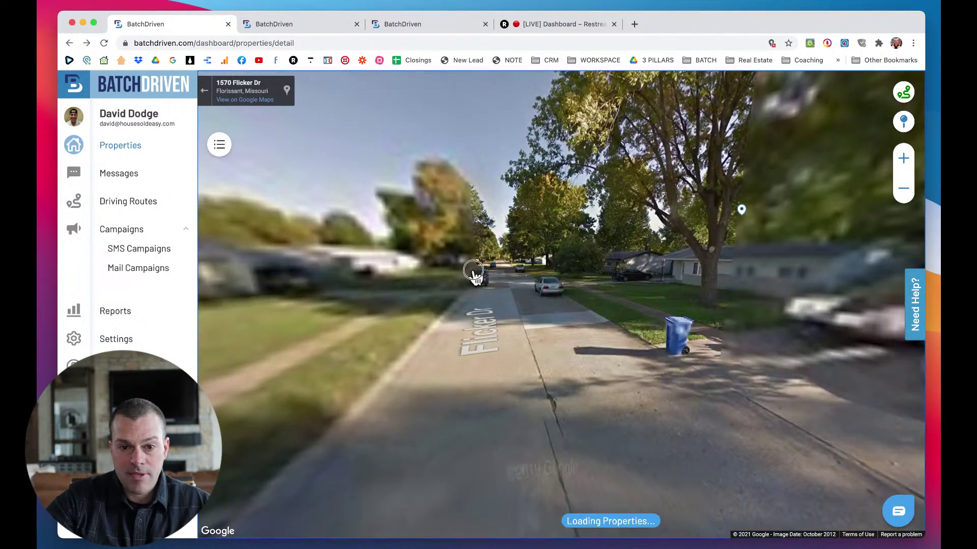
pyautogui.click(643, 279)
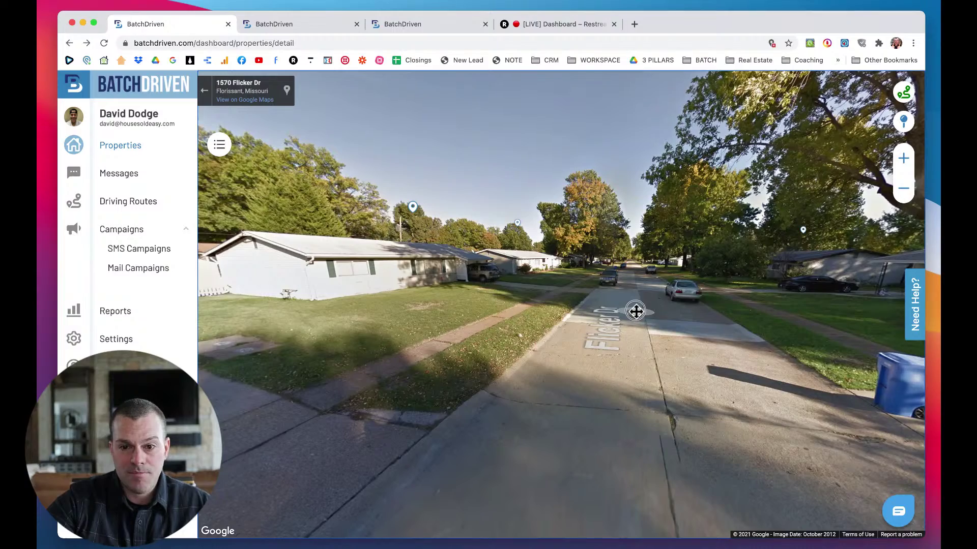
pyautogui.click(636, 311)
pyautogui.click(625, 283)
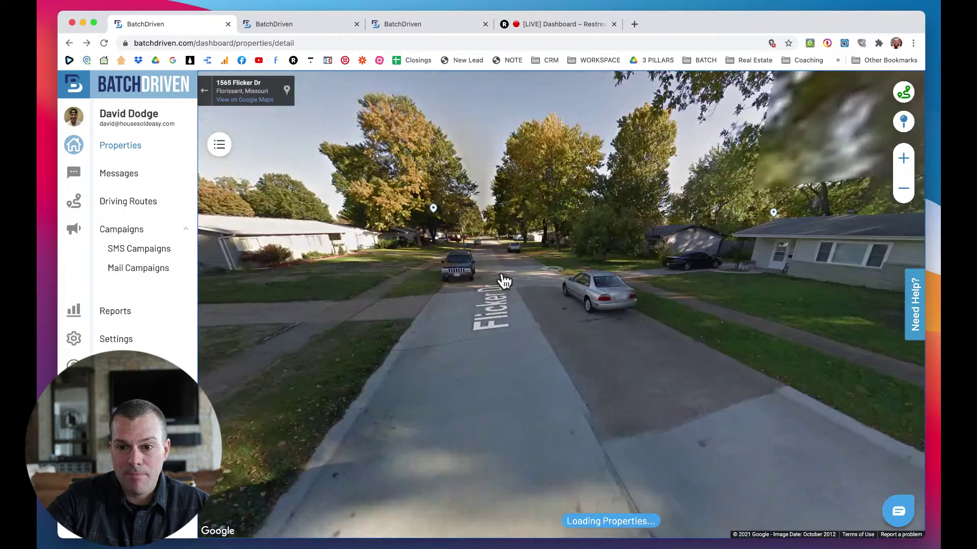
pyautogui.click(683, 301)
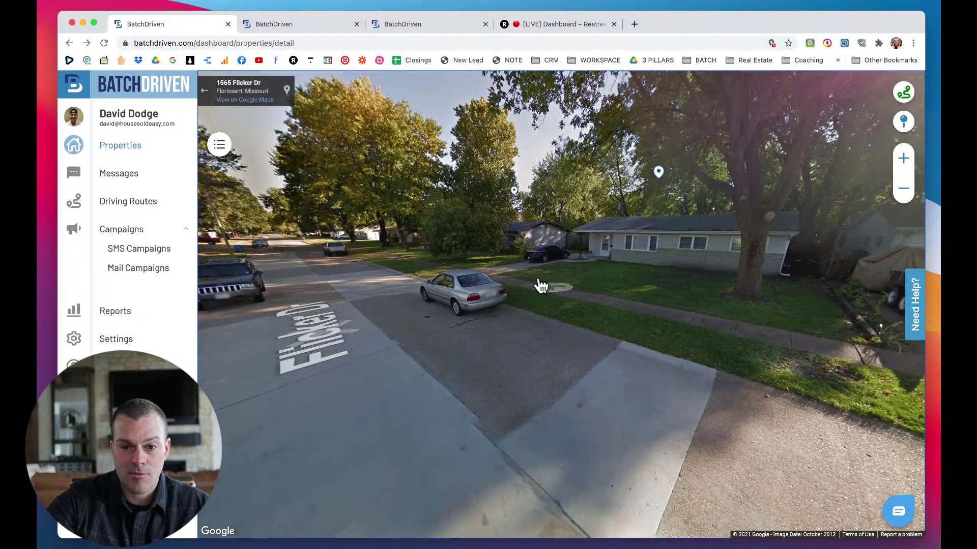
pyautogui.moveTo(621, 275); pyautogui.dragTo(702, 319)
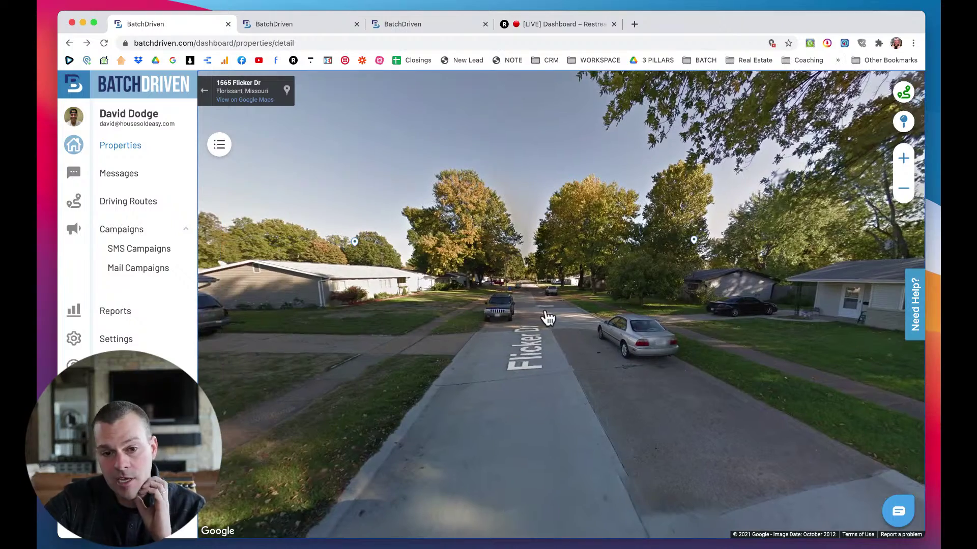
pyautogui.click(550, 325)
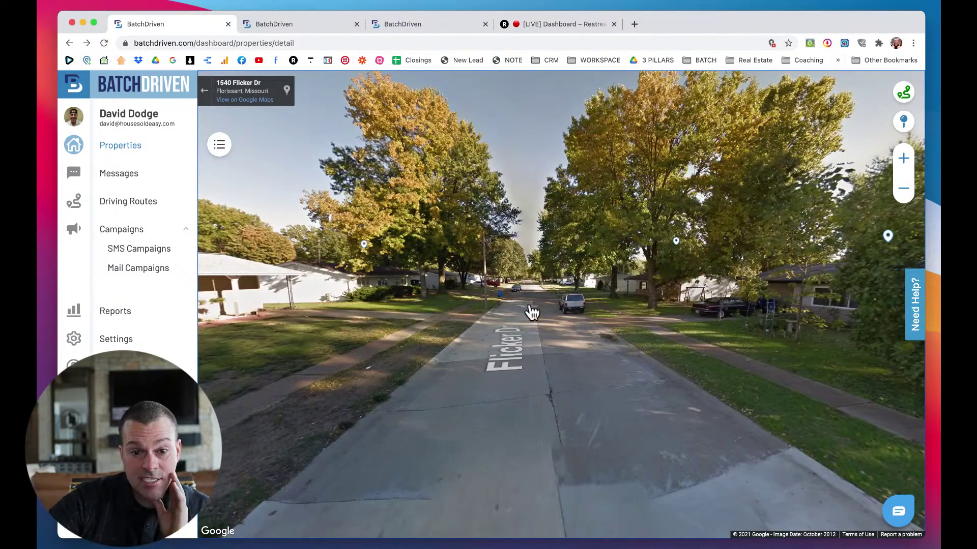
pyautogui.moveTo(516, 295); pyautogui.dragTo(526, 264)
pyautogui.moveTo(639, 276); pyautogui.dragTo(538, 276)
pyautogui.click(456, 319)
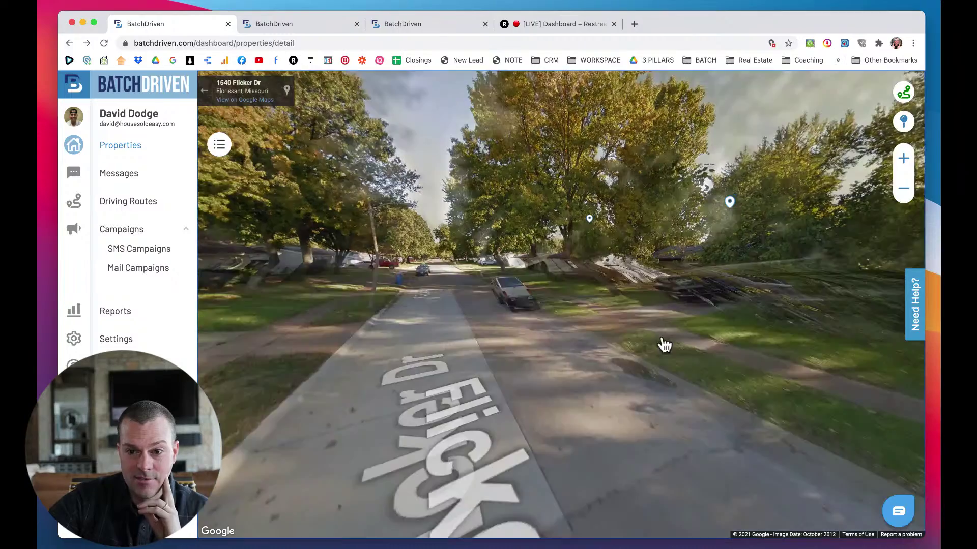
pyautogui.click(807, 329)
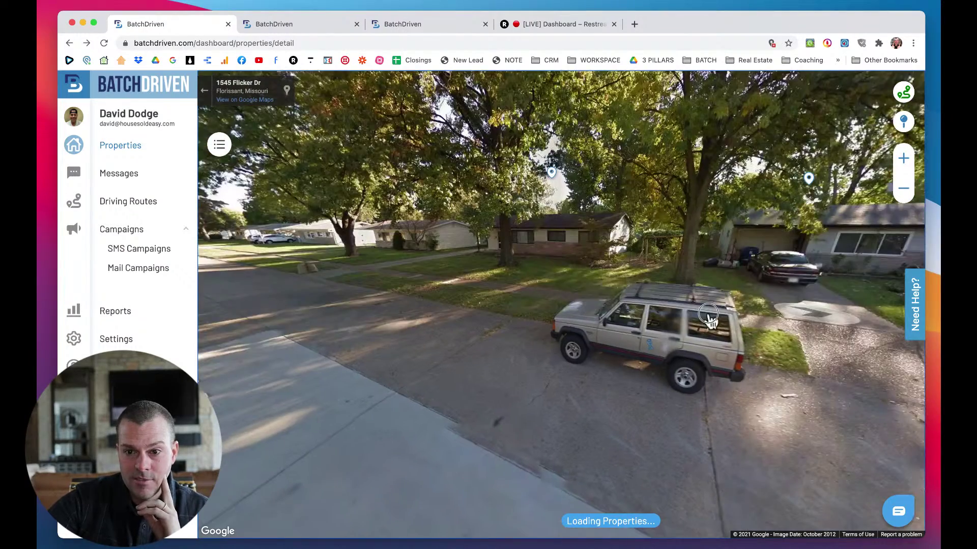
pyautogui.moveTo(669, 319); pyautogui.dragTo(585, 323)
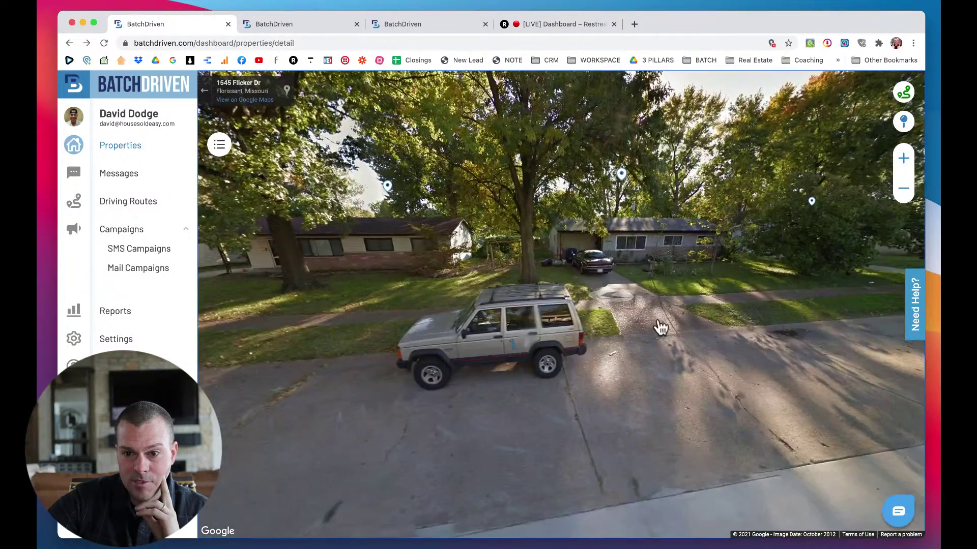
pyautogui.moveTo(773, 305); pyautogui.dragTo(684, 293)
pyautogui.click(685, 294)
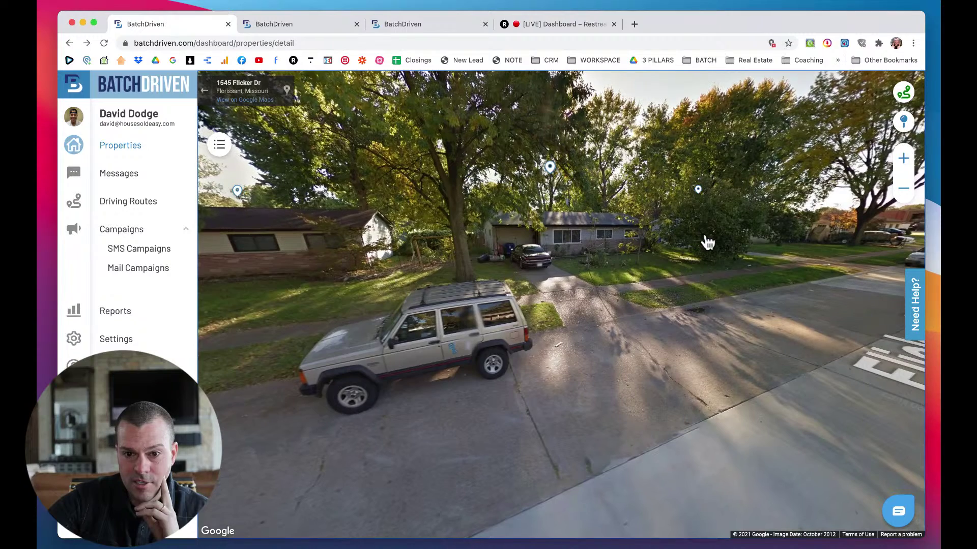
pyautogui.click(699, 192)
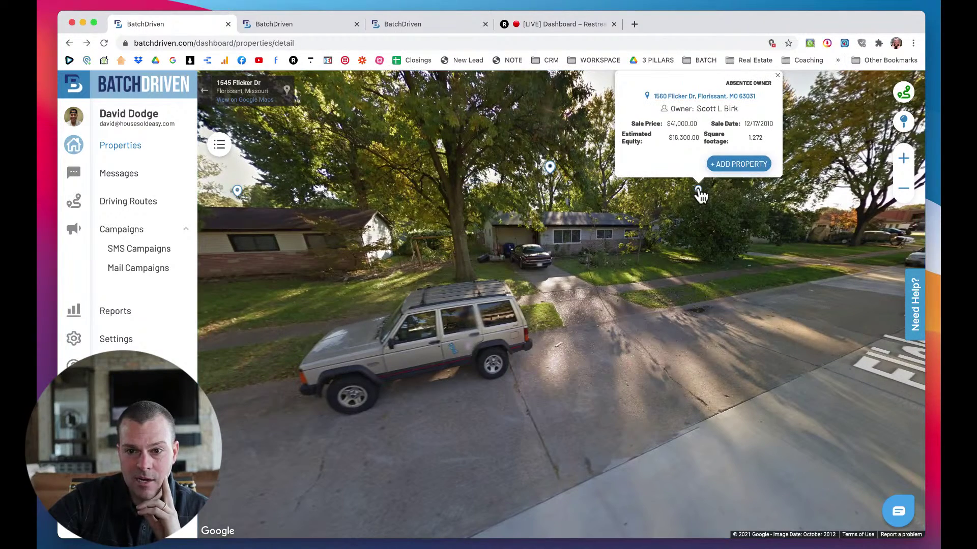
pyautogui.click(670, 218)
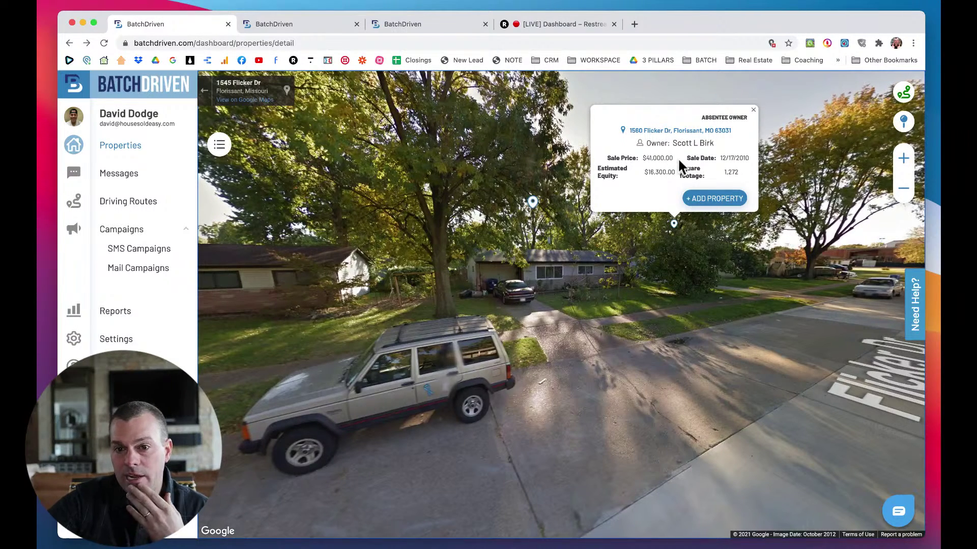
pyautogui.click(626, 187)
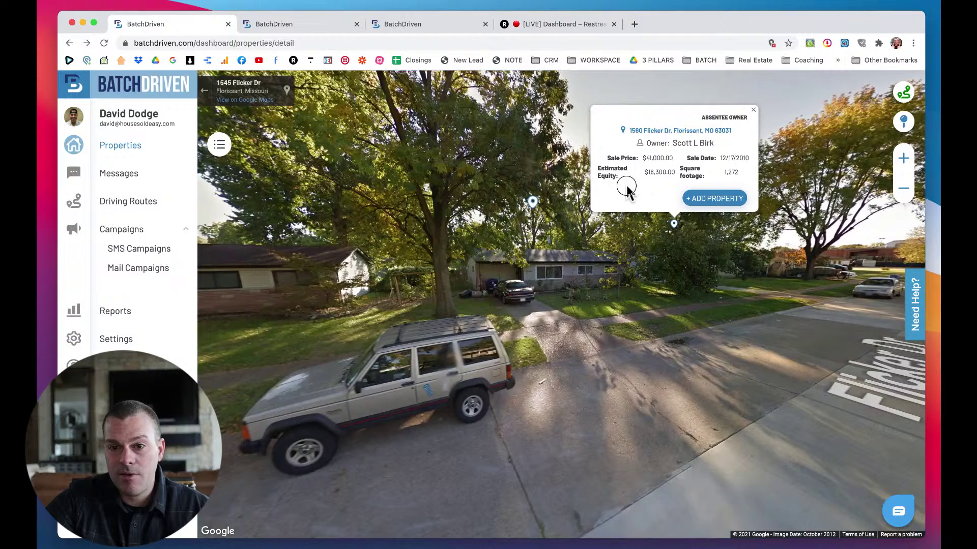
pyautogui.moveTo(613, 227); pyautogui.dragTo(599, 227)
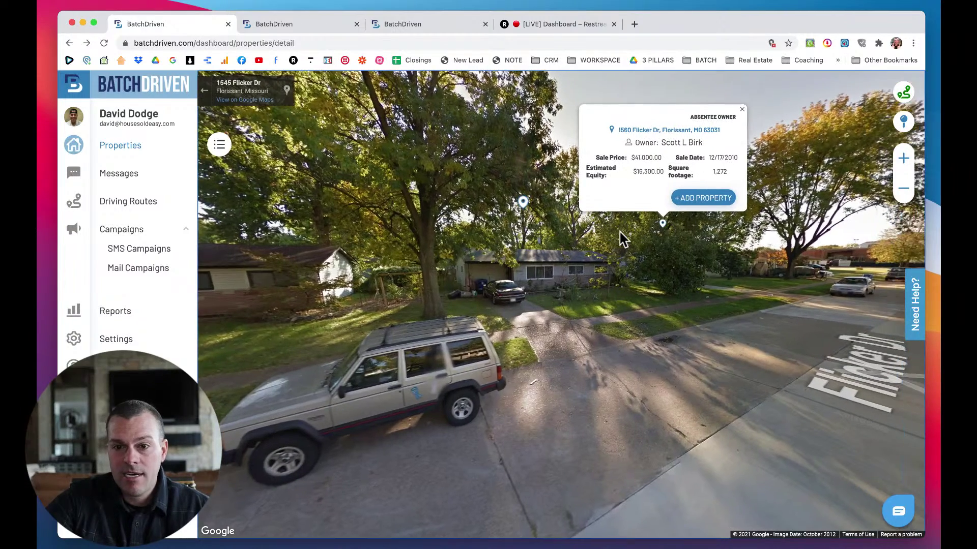
pyautogui.click(695, 199)
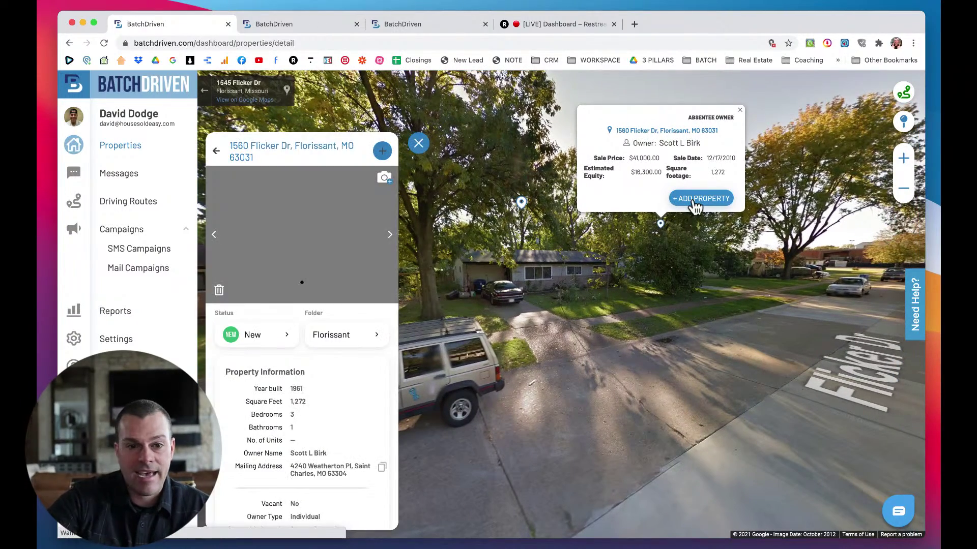
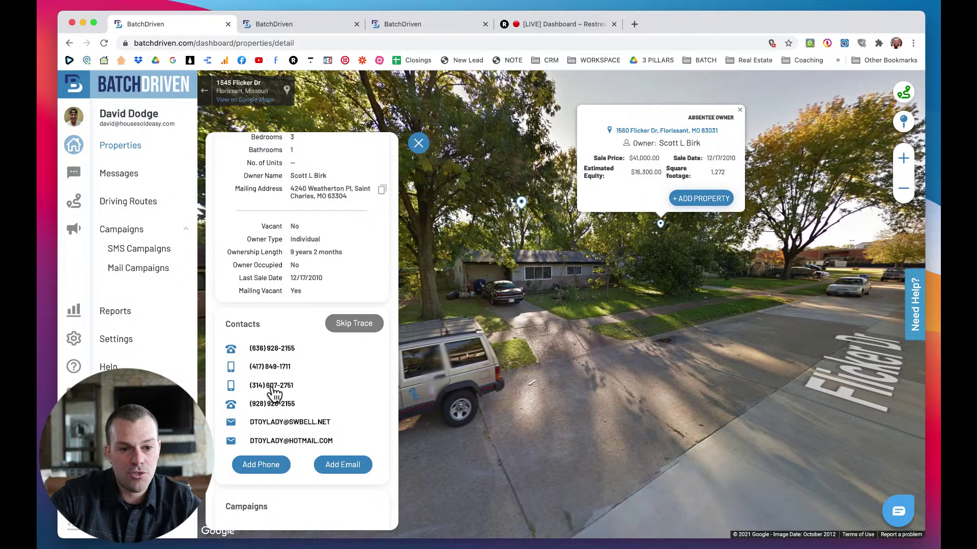
pyautogui.scroll(-5, 320, 404)
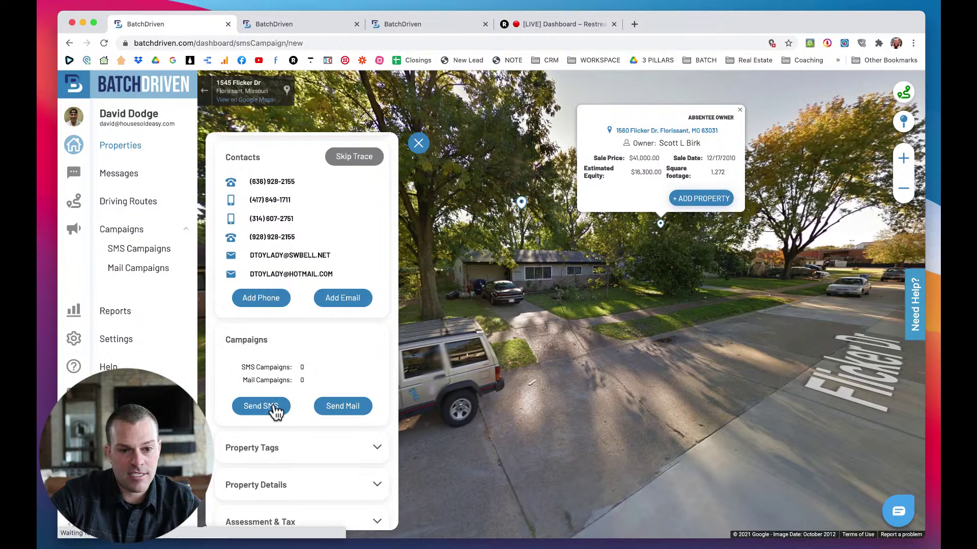
pyautogui.click(274, 406)
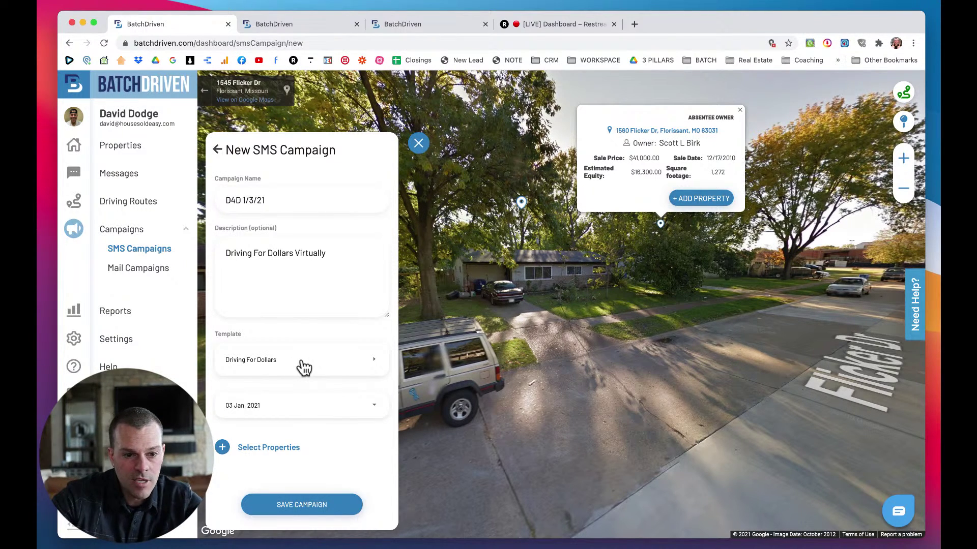
pyautogui.click(266, 450)
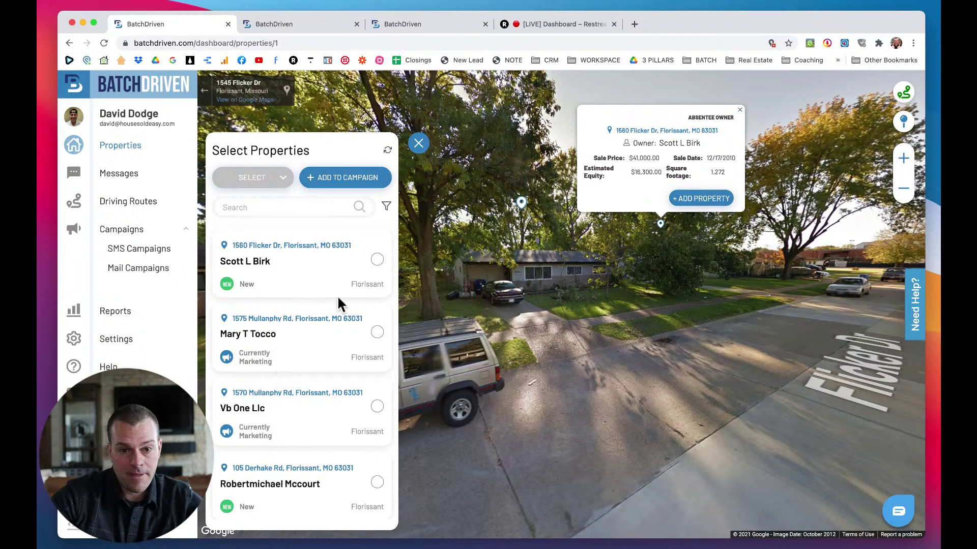
pyautogui.click(376, 260)
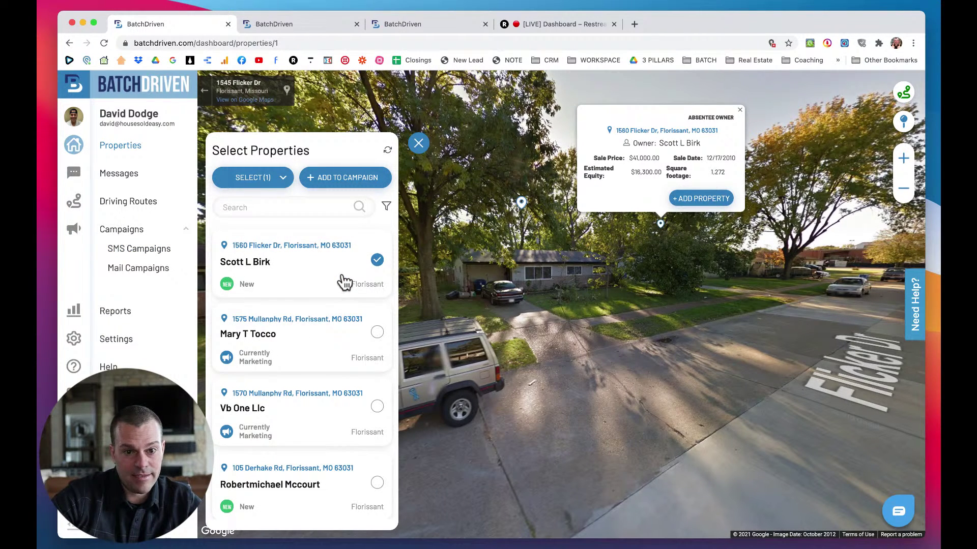
pyautogui.click(340, 178)
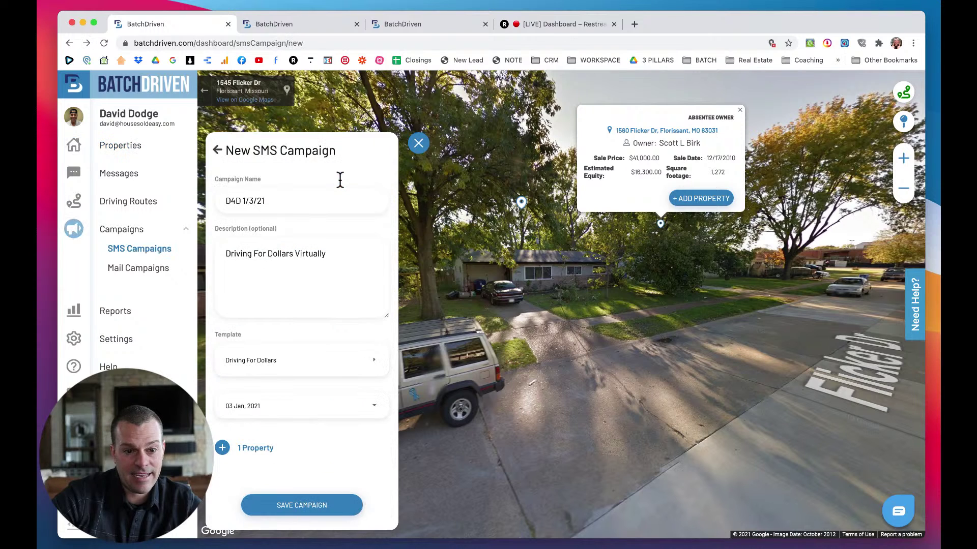
pyautogui.click(314, 505)
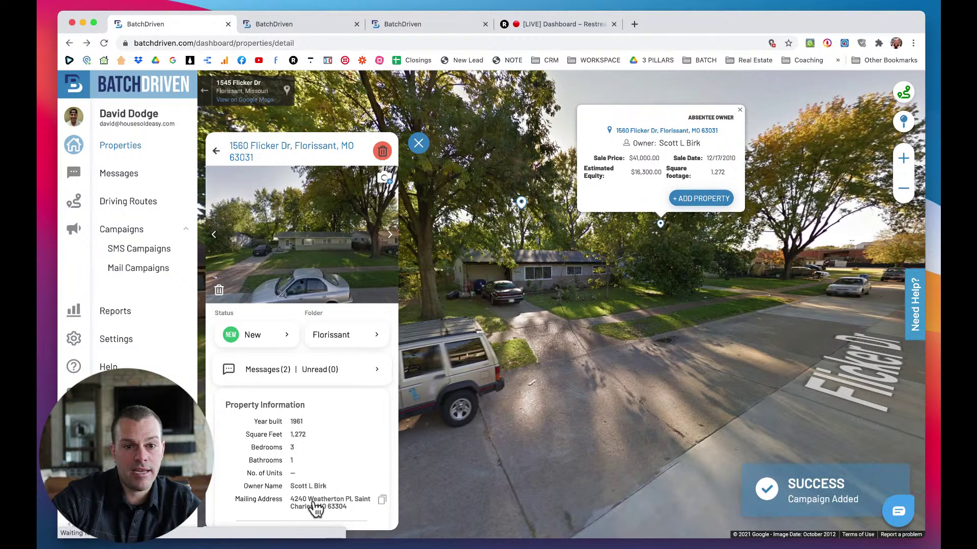
pyautogui.click(418, 144)
# On the Messages page, check the latest thread and reload the inbox for new replies.
pyautogui.click(298, 28)
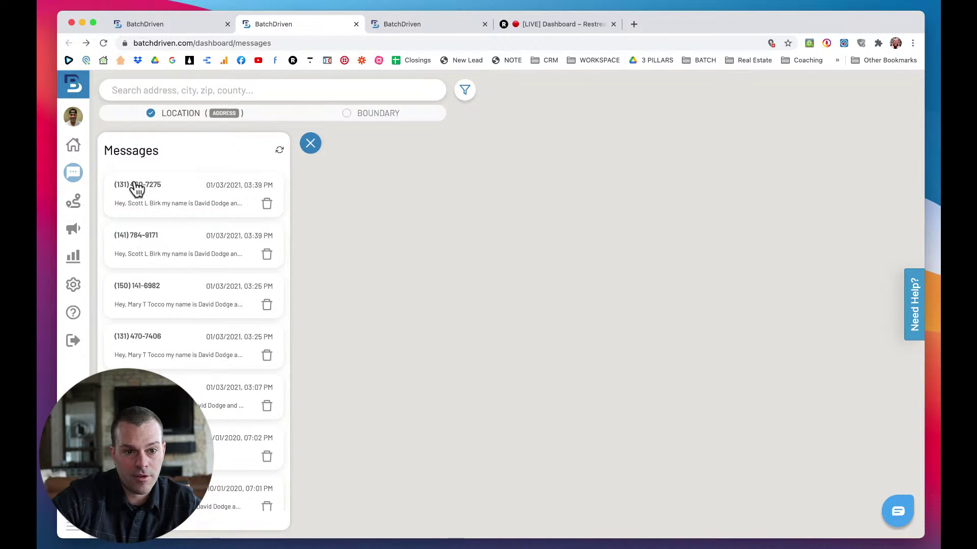
pyautogui.click(188, 206)
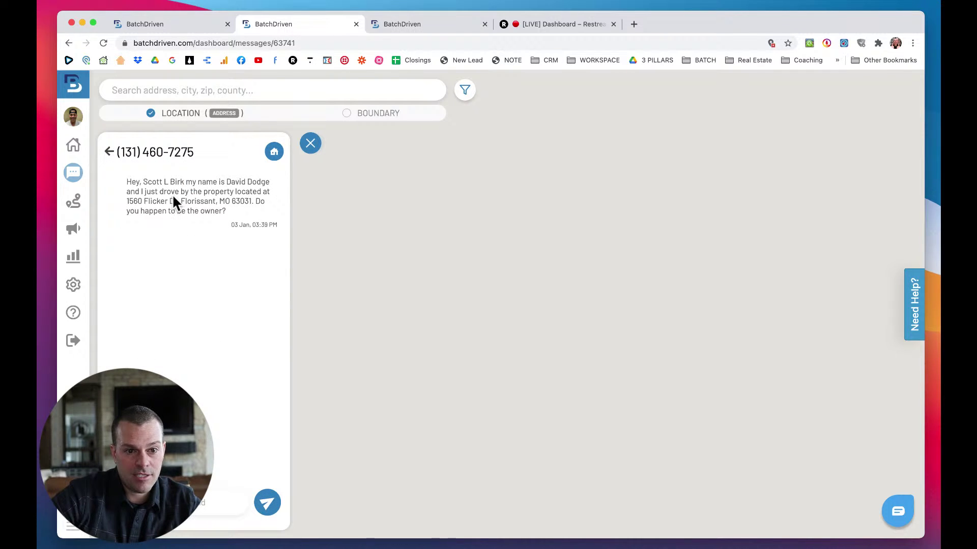
pyautogui.click(107, 153)
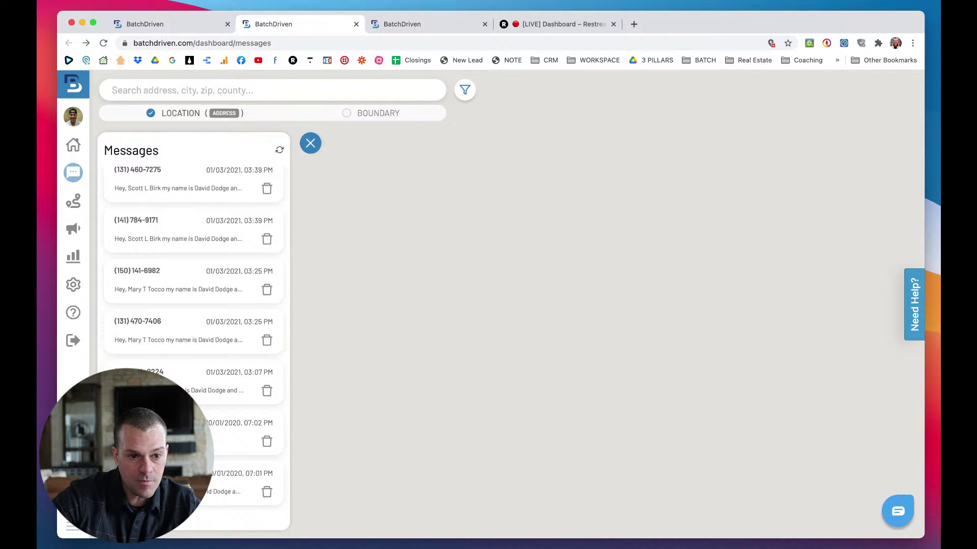
pyautogui.scroll(1, 179, 277)
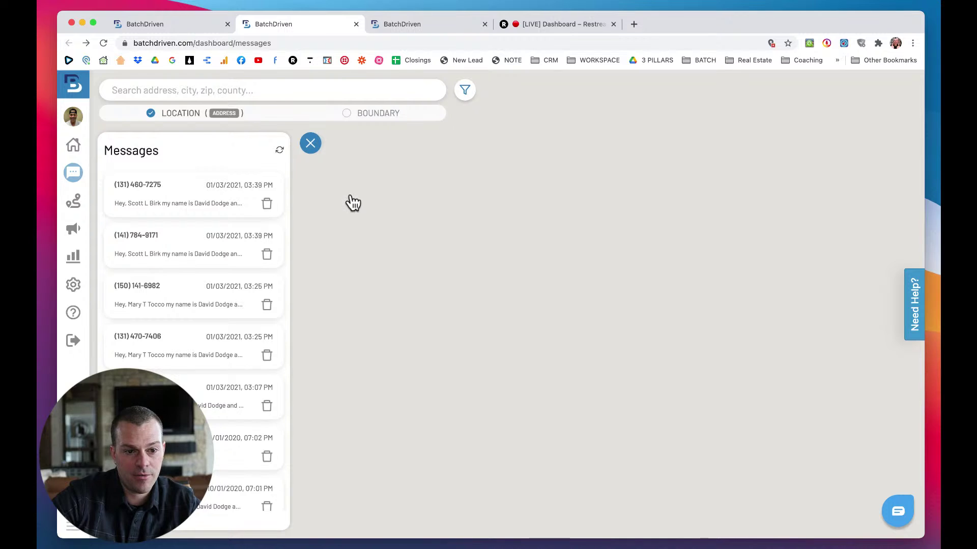
pyautogui.press('super+r')
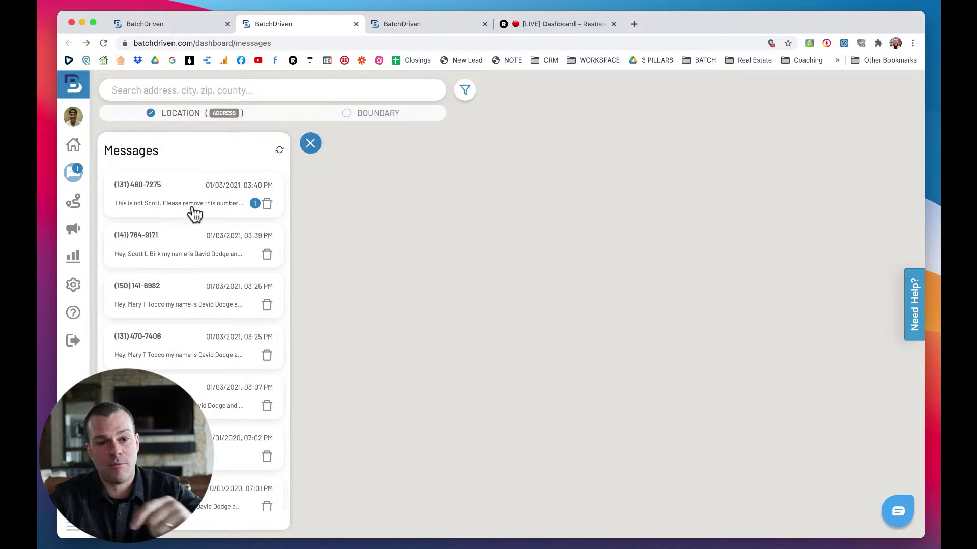
# Reply 'Yes of course!! no problem. Have a wonderful day!!' to the removal request and refresh.
pyautogui.click(193, 210)
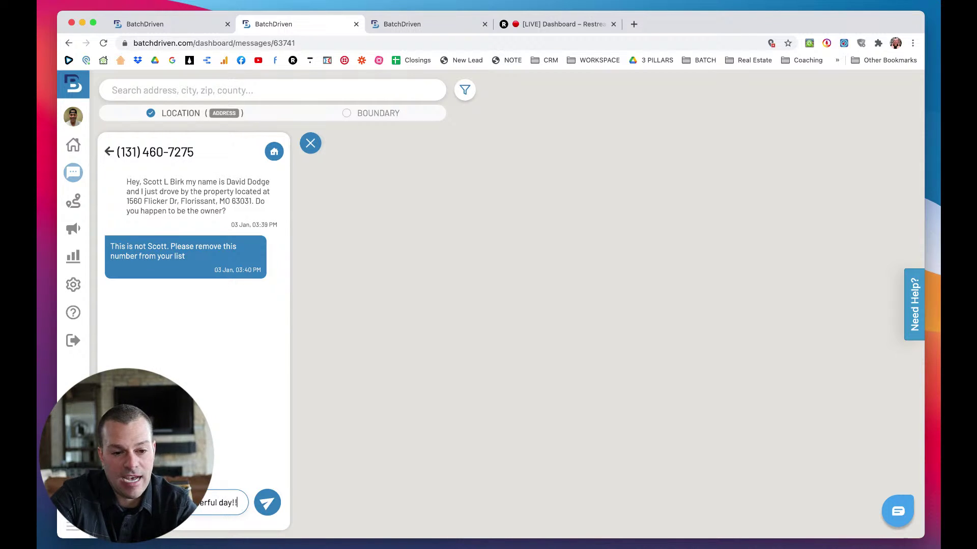
pyautogui.press('Return')
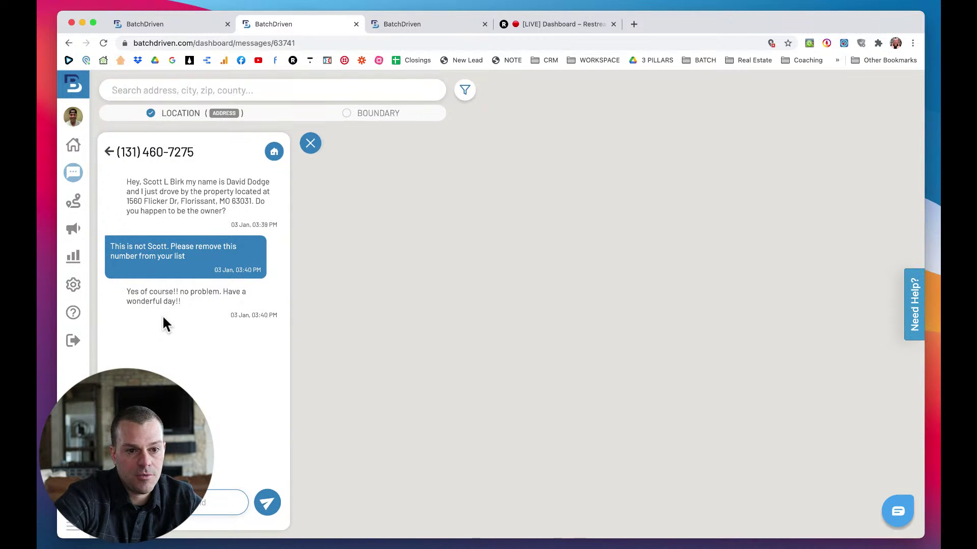
pyautogui.press('super+r')
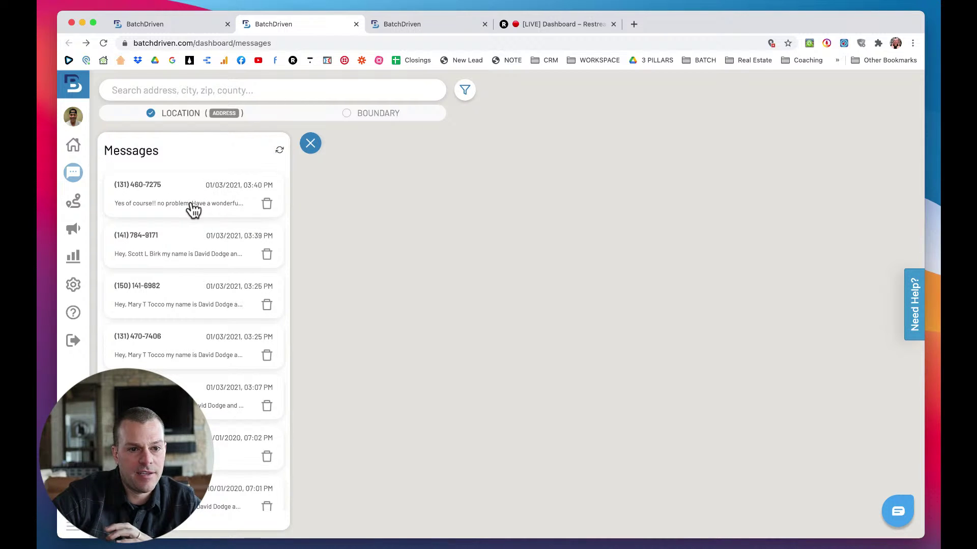
pyautogui.click(192, 204)
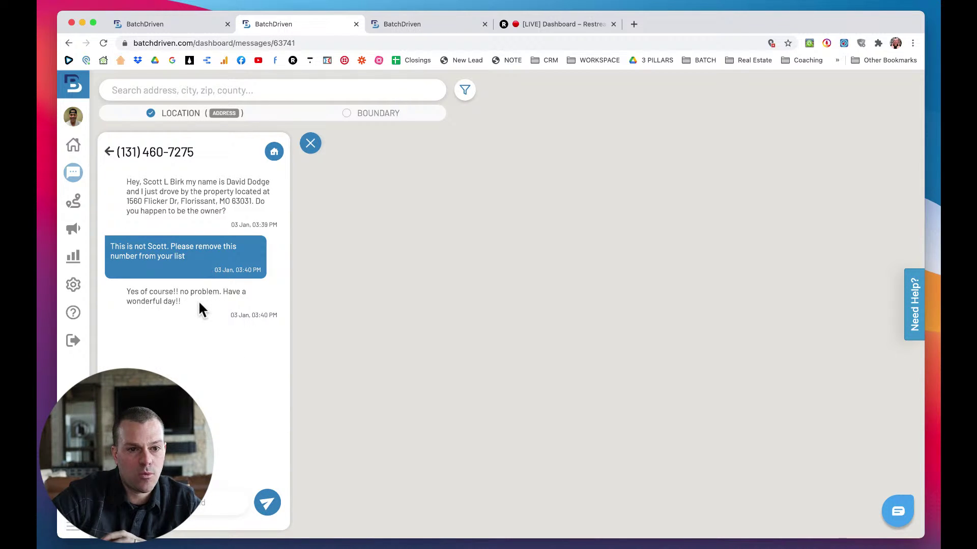
pyautogui.click(110, 152)
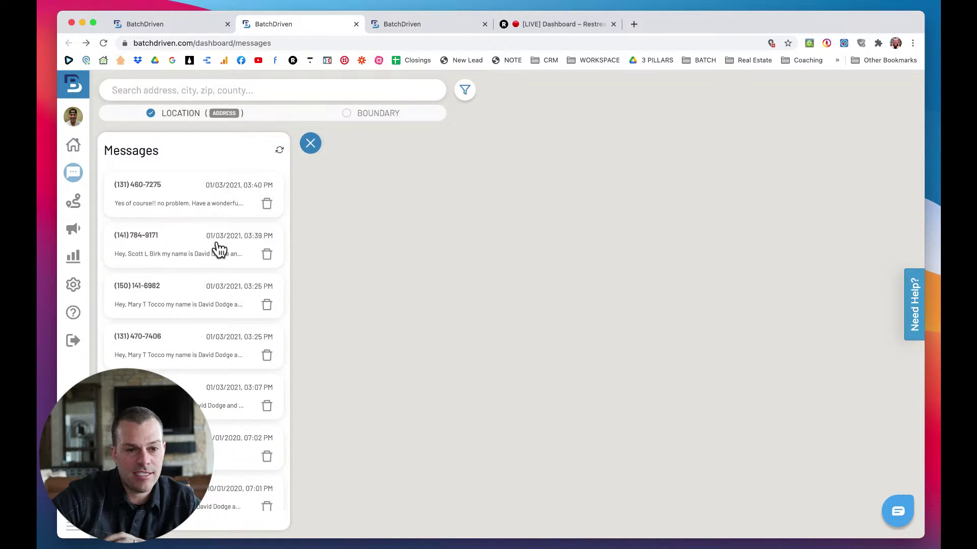
pyautogui.scroll(-1, 219, 248)
pyautogui.scroll(-1, 199, 288)
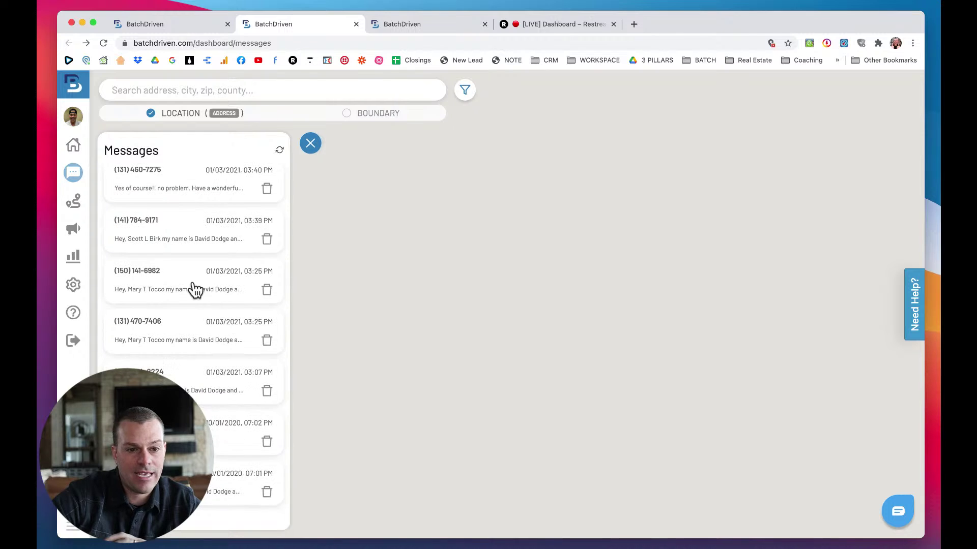
pyautogui.click(184, 286)
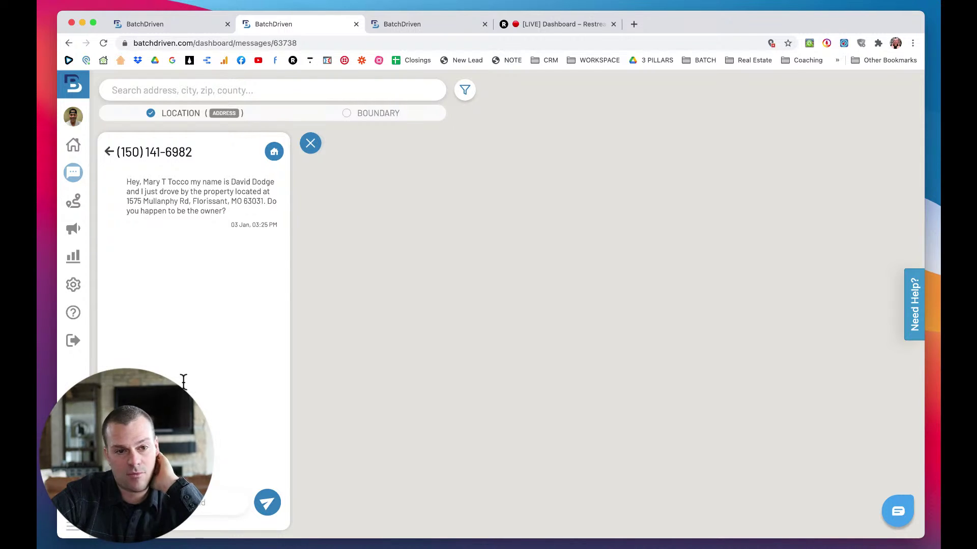
pyautogui.click(109, 152)
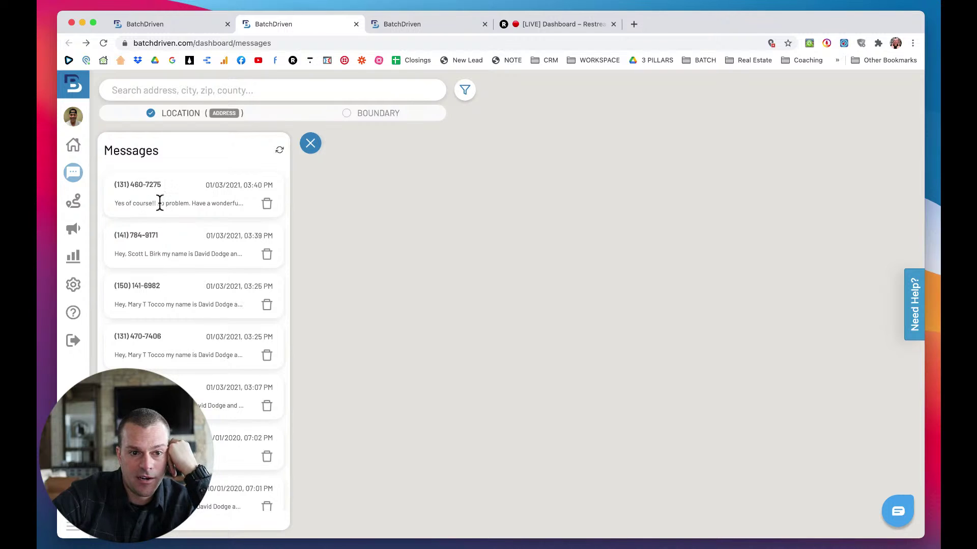
# Delete the removal-request conversation and expand the side menu to show its labels.
pyautogui.click(267, 204)
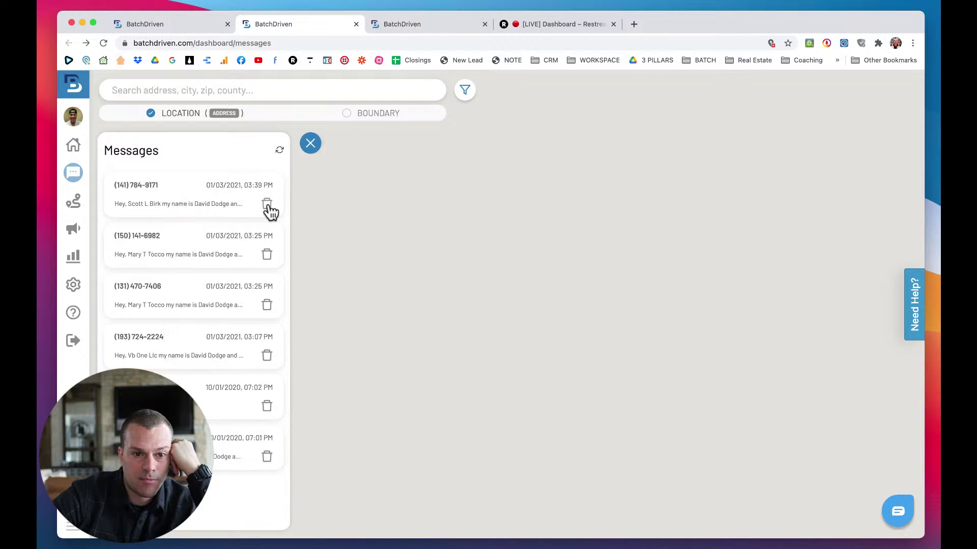
pyautogui.scroll(1, 221, 212)
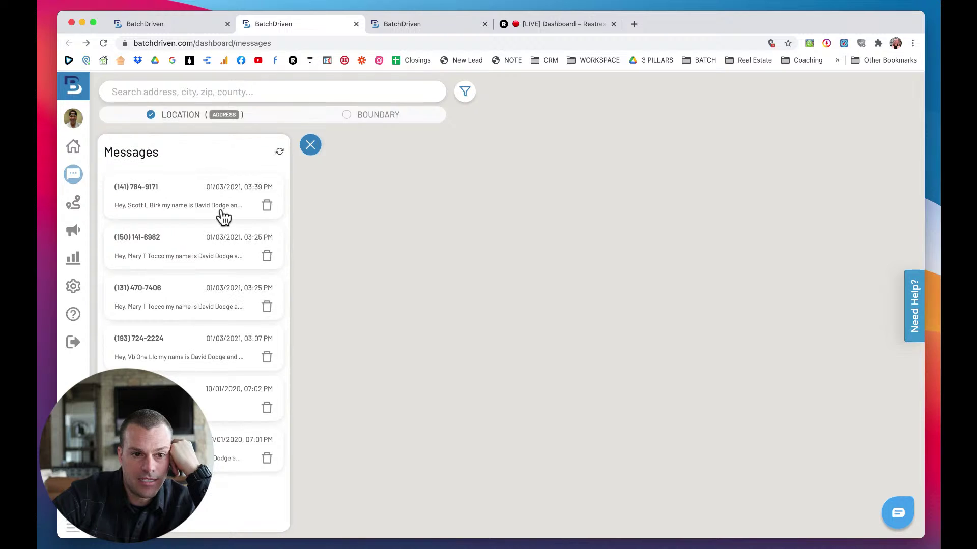
pyautogui.scroll(-1, 221, 212)
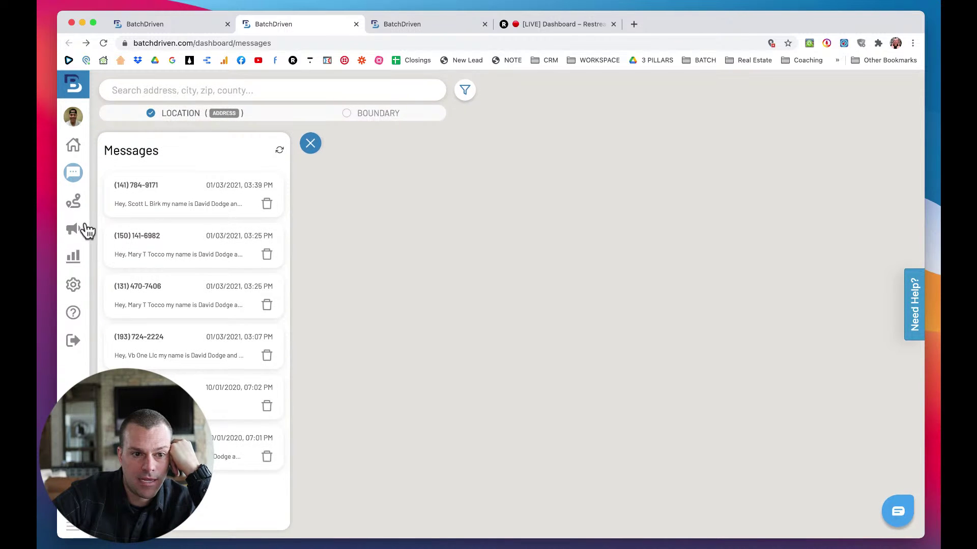
pyautogui.click(72, 530)
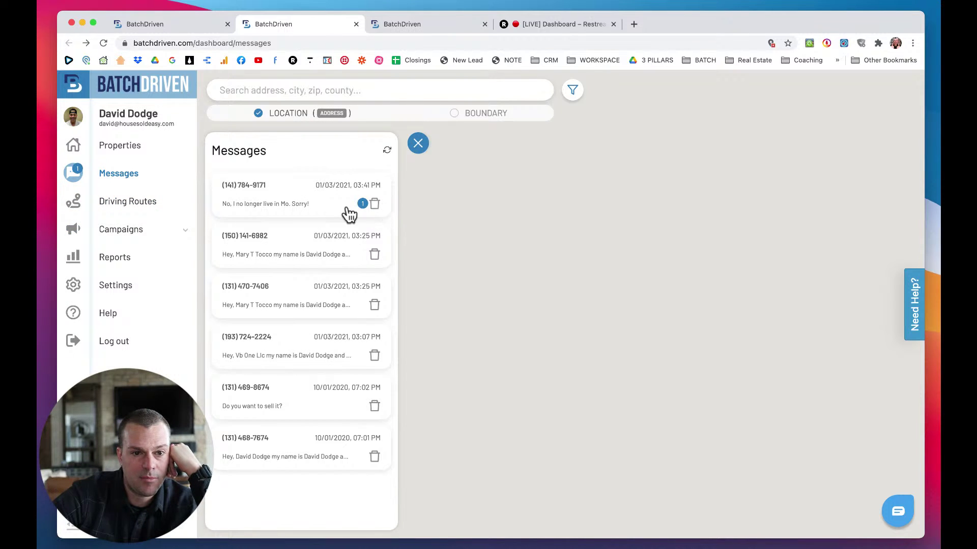
# Answer the new reply with 'Oh okay no worries. Thanks anyway. have a wonderful day!'.
pyautogui.click(255, 204)
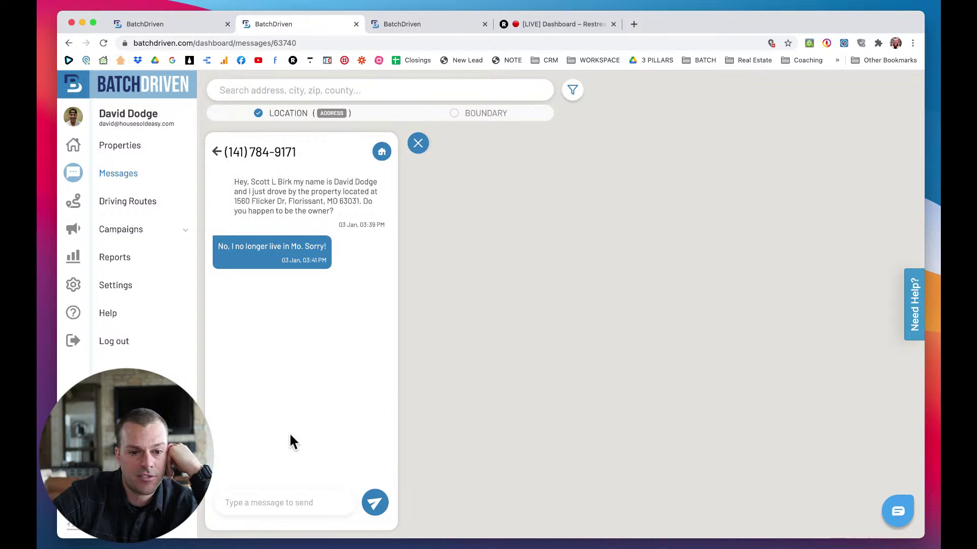
pyautogui.click(290, 502)
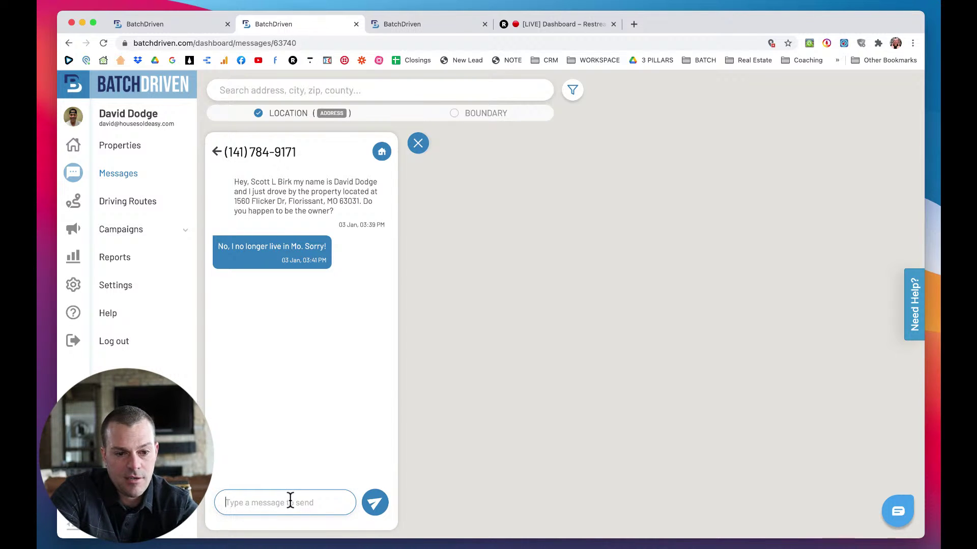
pyautogui.write('Oh okay no worr')
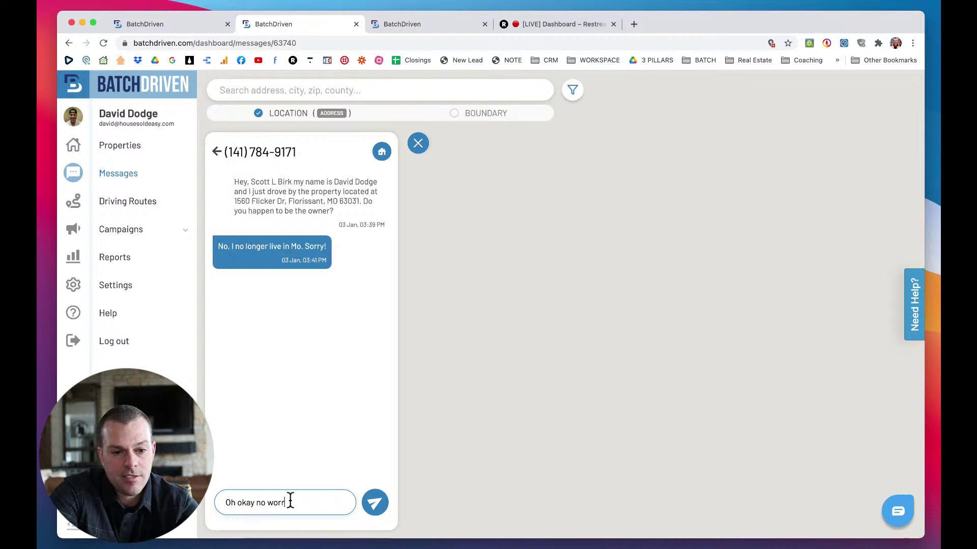
pyautogui.write('ies.  Thanks anyway.  have a. g')
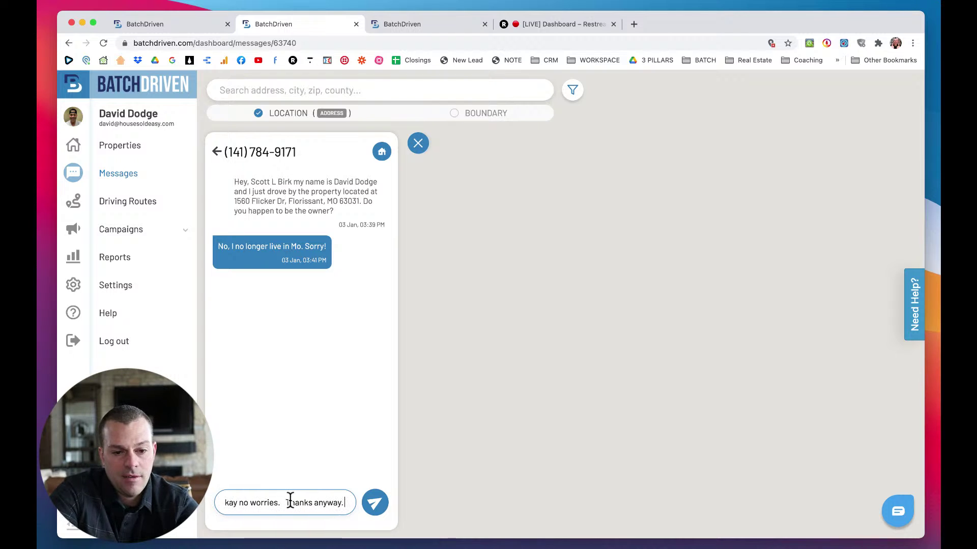
pyautogui.press('BackSpace')
pyautogui.press('BackSpace')
pyautogui.press('BackSpace')
pyautogui.write('wond')
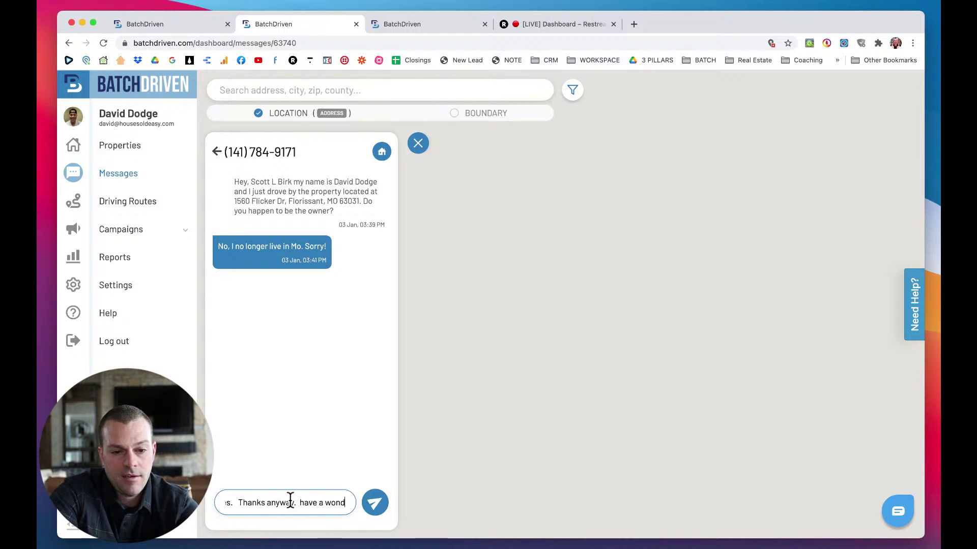
pyautogui.write('erful day!')
pyautogui.click(374, 503)
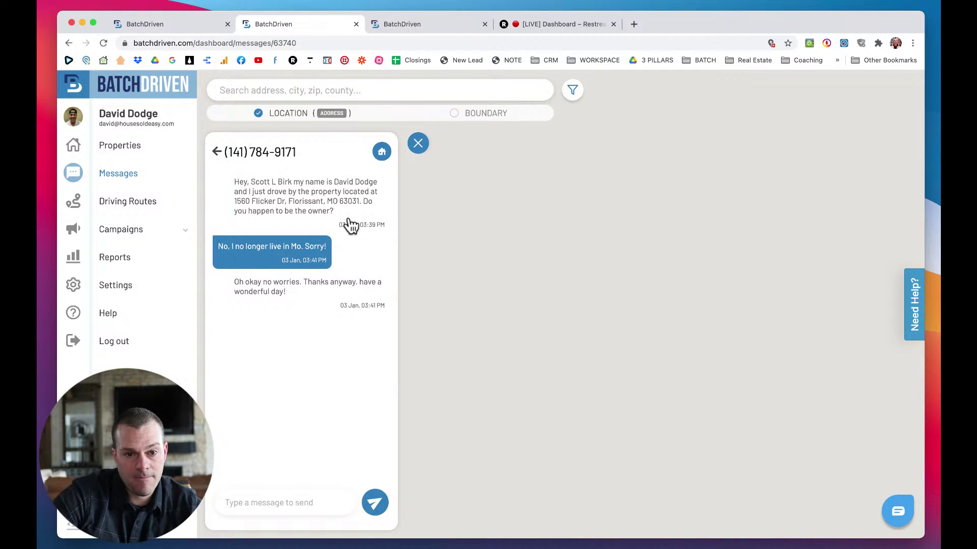
pyautogui.click(216, 152)
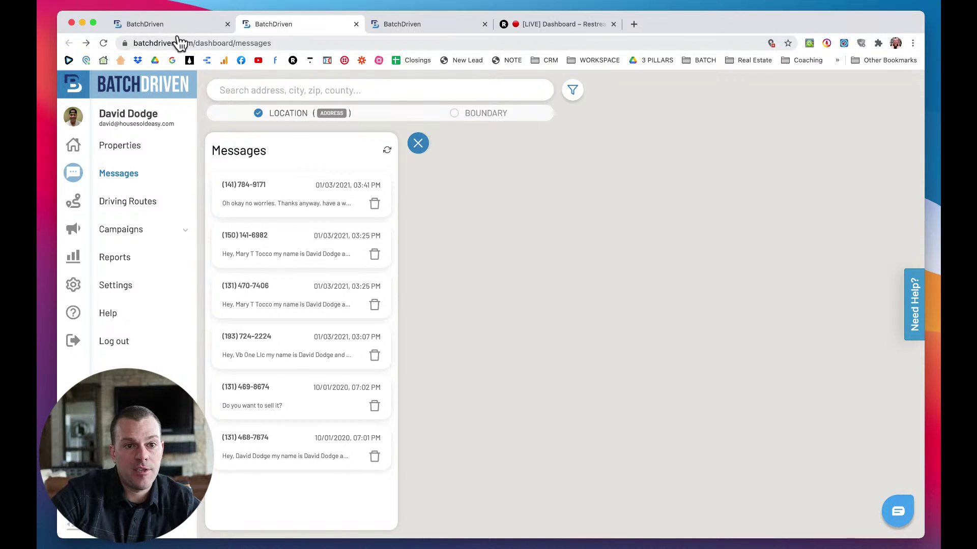
pyautogui.press('super+1')
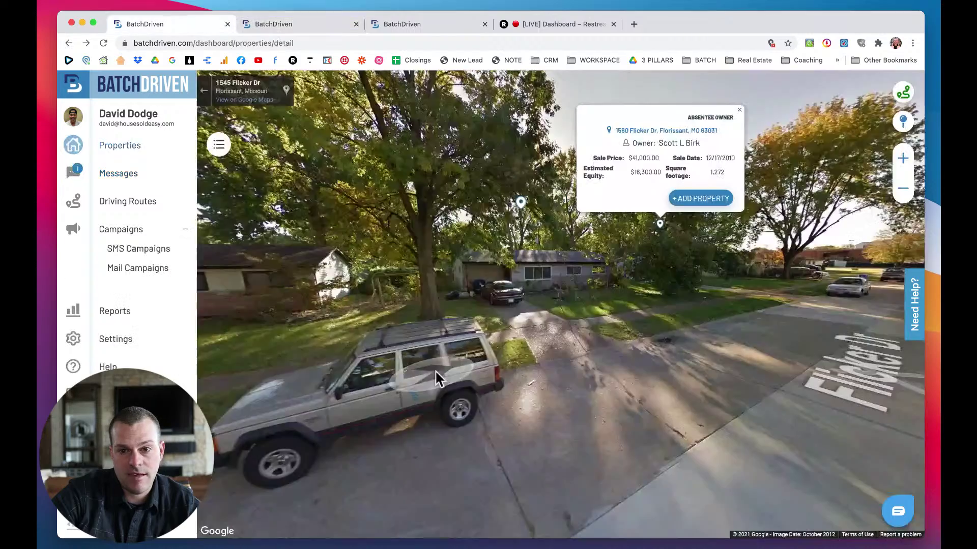
pyautogui.click(738, 108)
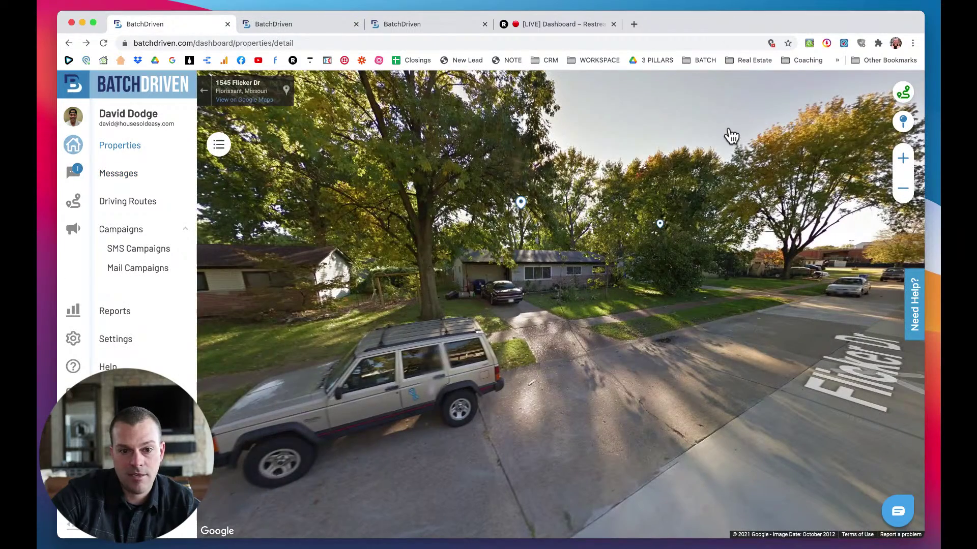
pyautogui.click(446, 293)
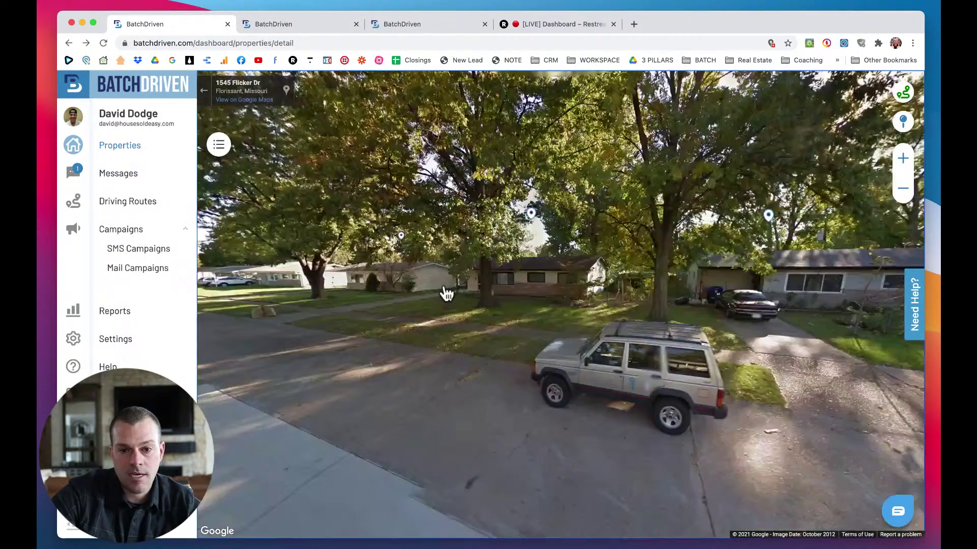
pyautogui.click(524, 284)
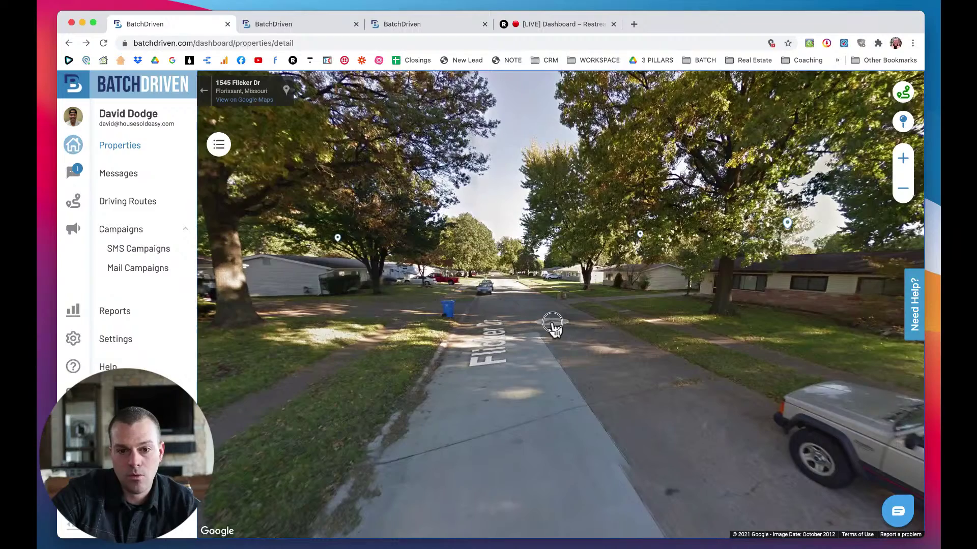
pyautogui.click(555, 330)
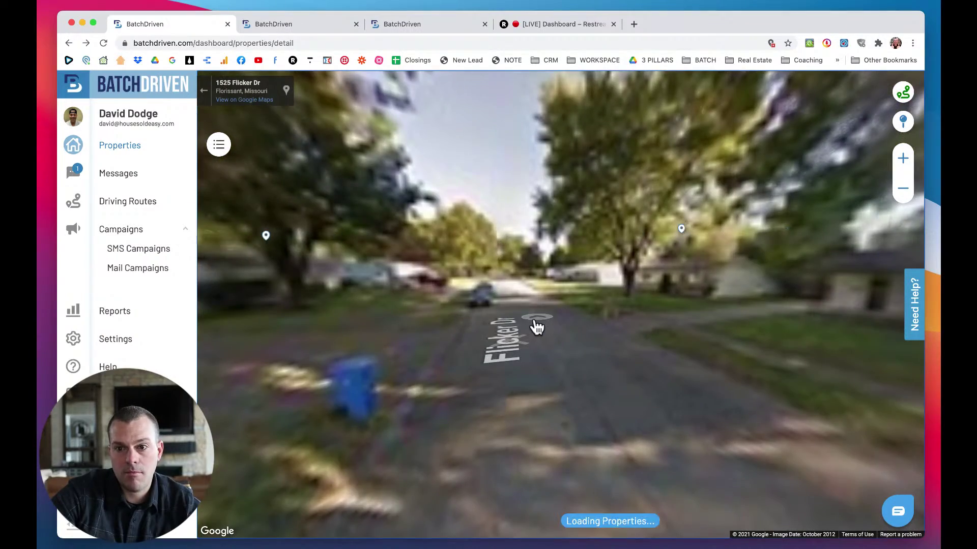
pyautogui.click(527, 325)
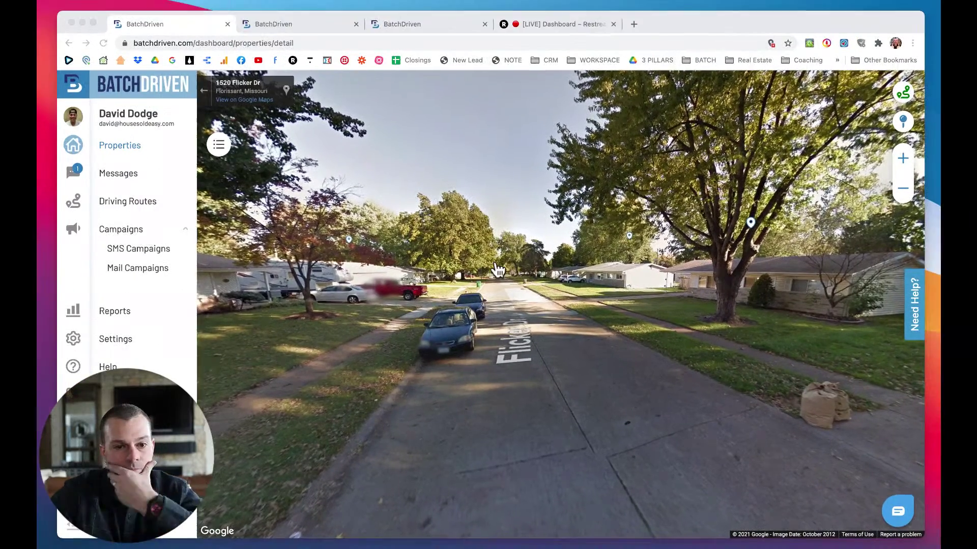
pyautogui.click(385, 235)
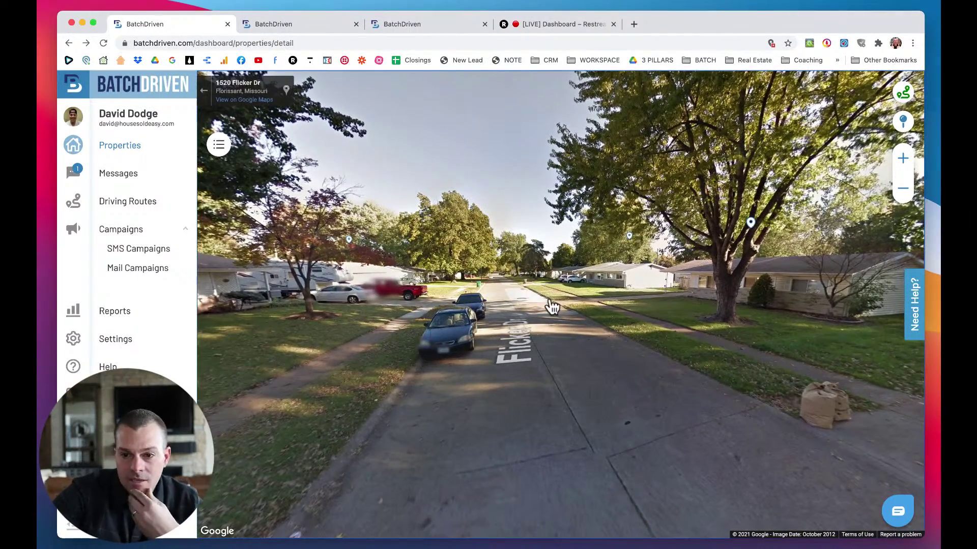
pyautogui.press('Right')
pyautogui.moveTo(665, 297); pyautogui.dragTo(753, 298)
pyautogui.click(498, 258)
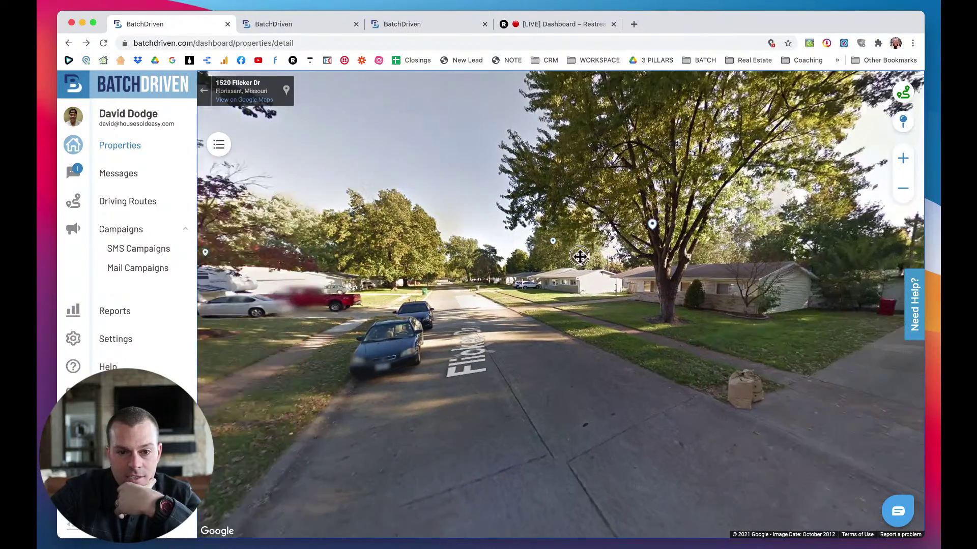
pyautogui.click(509, 313)
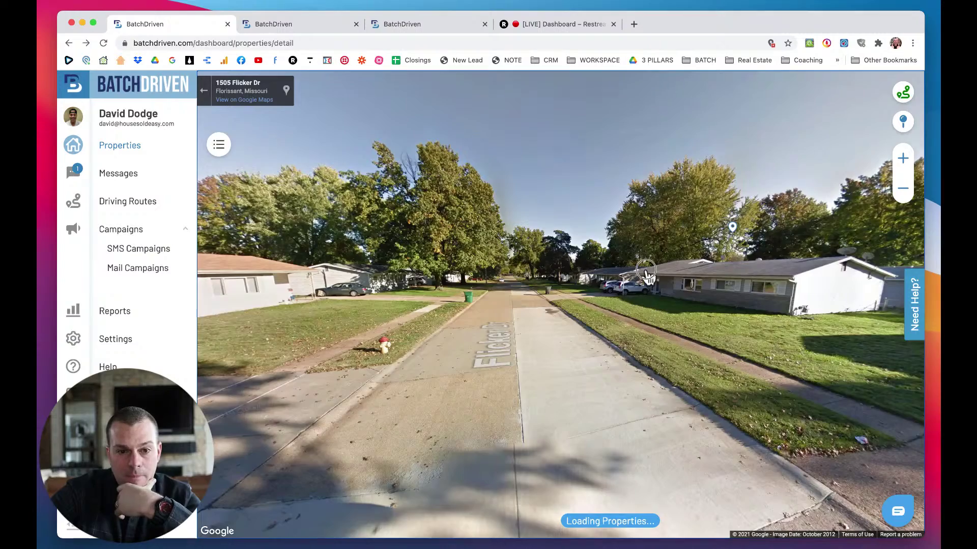
pyautogui.click(646, 269)
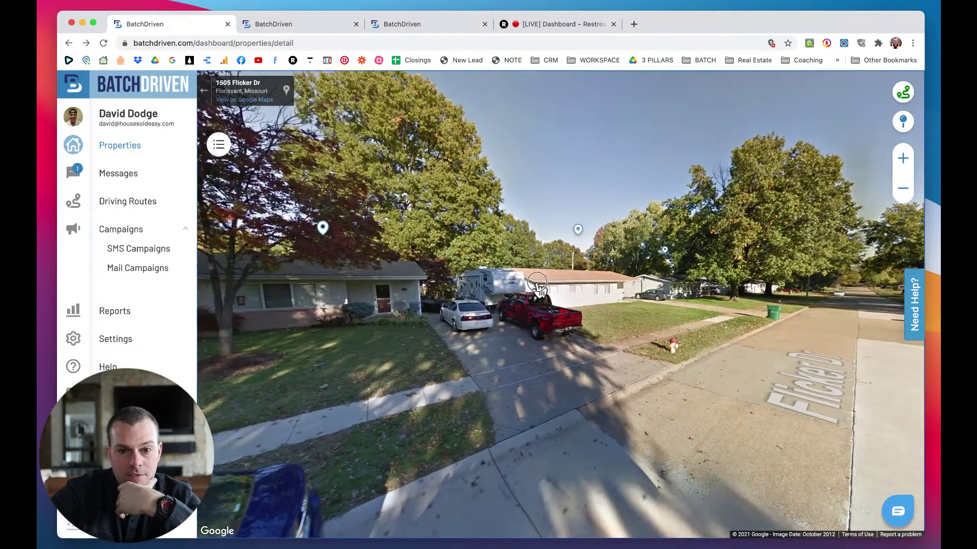
pyautogui.moveTo(537, 283); pyautogui.dragTo(610, 280)
pyautogui.moveTo(426, 273); pyautogui.dragTo(353, 278)
pyautogui.moveTo(707, 295); pyautogui.dragTo(504, 282)
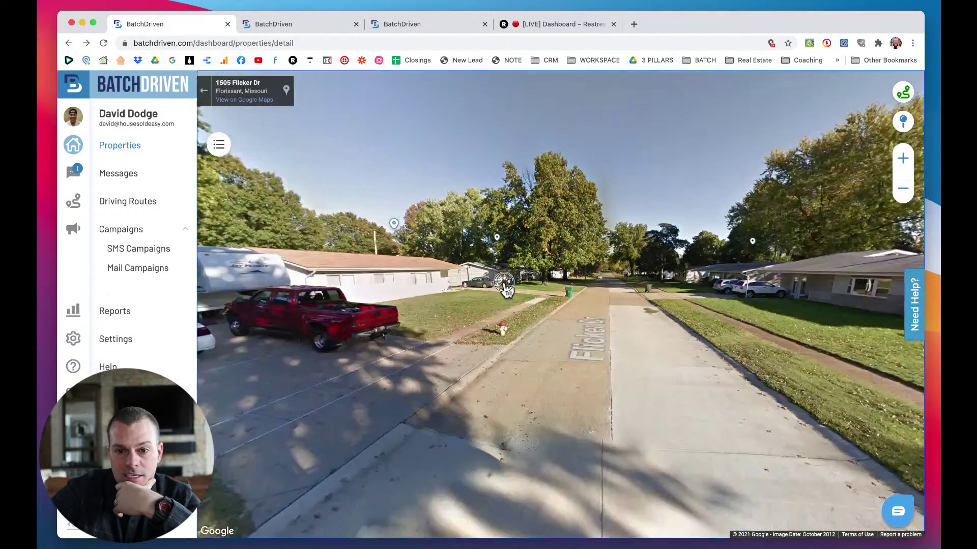
pyautogui.click(504, 284)
pyautogui.click(569, 302)
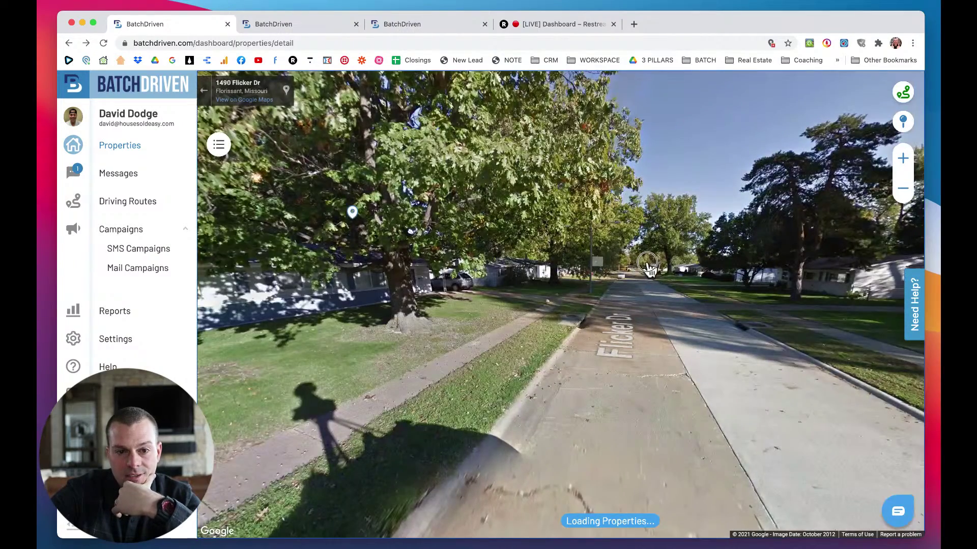
pyautogui.click(647, 263)
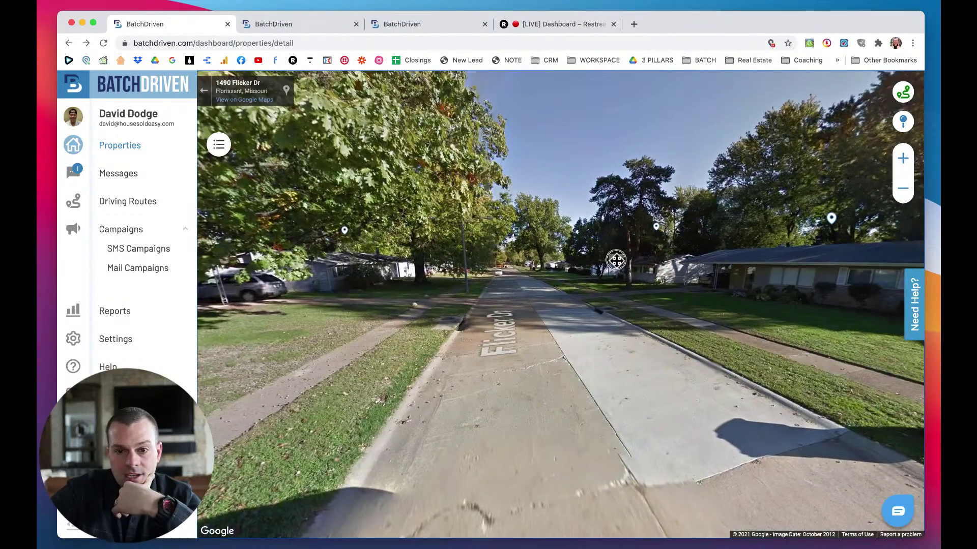
pyautogui.moveTo(616, 259); pyautogui.dragTo(669, 282)
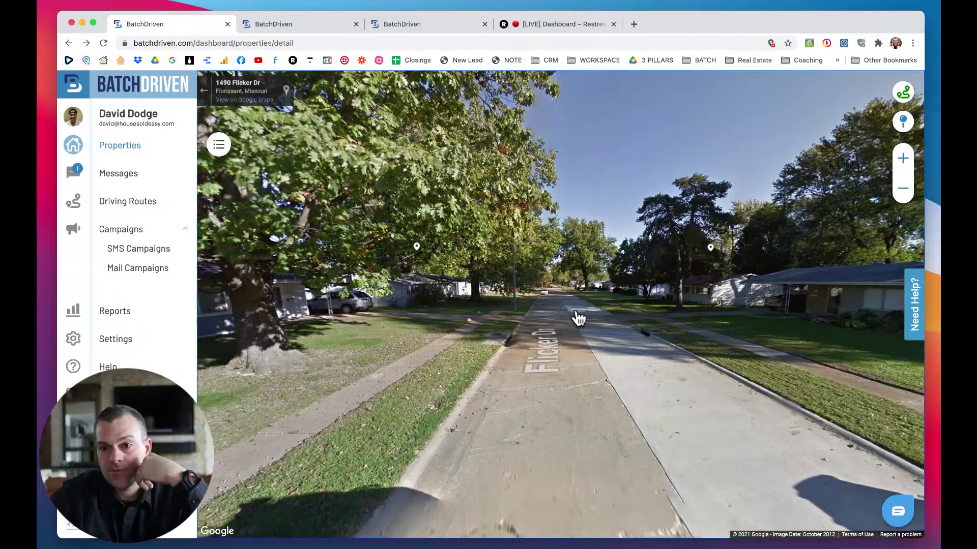
pyautogui.click(579, 318)
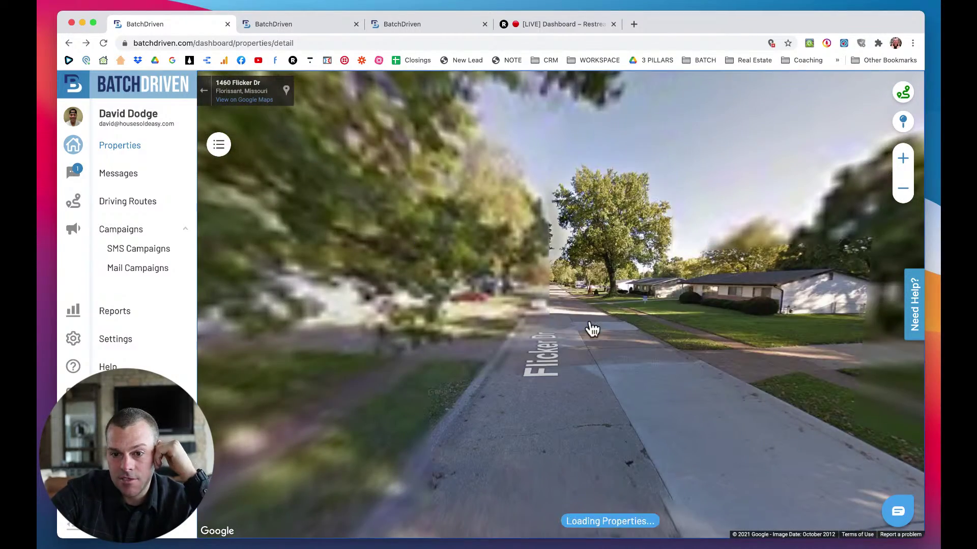
pyautogui.click(567, 330)
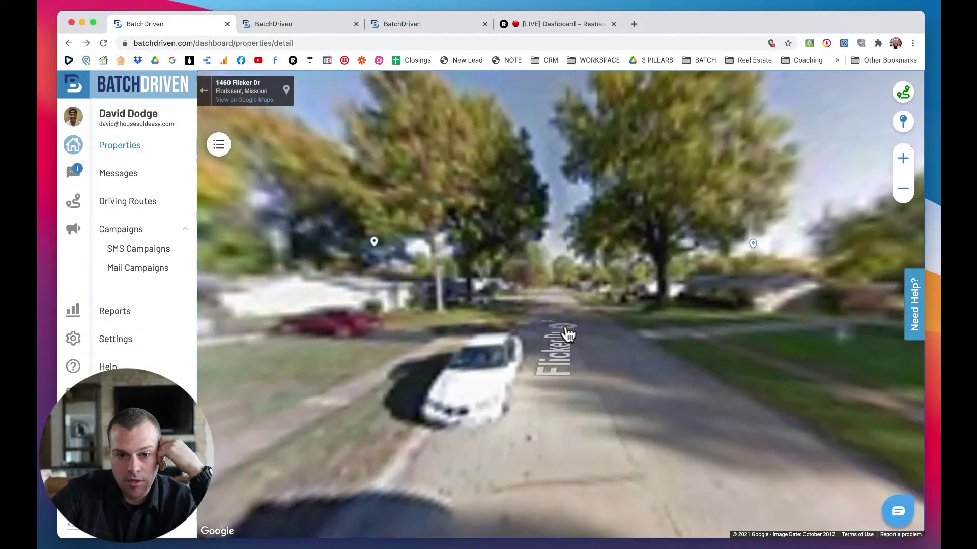
pyautogui.moveTo(510, 300); pyautogui.dragTo(685, 305)
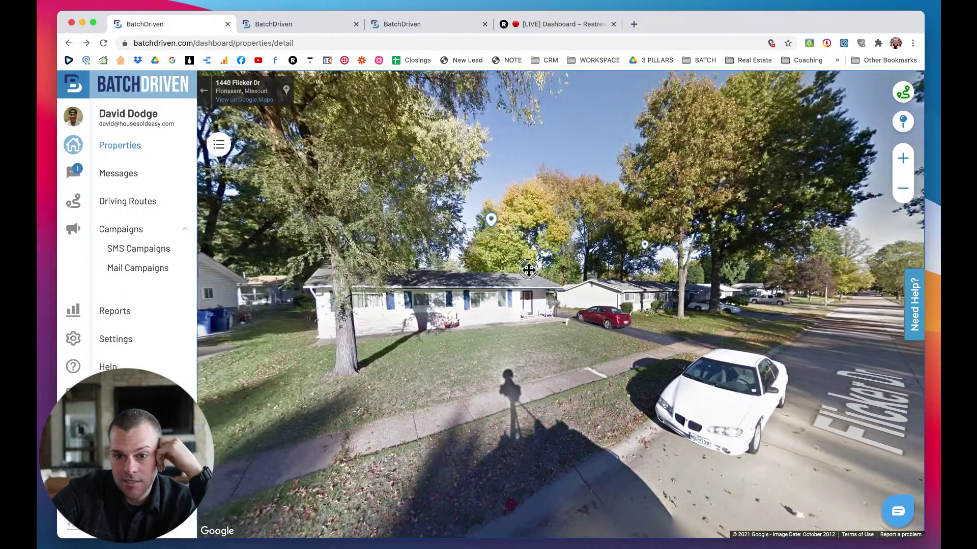
pyautogui.moveTo(704, 291); pyautogui.dragTo(621, 282)
pyautogui.click(610, 300)
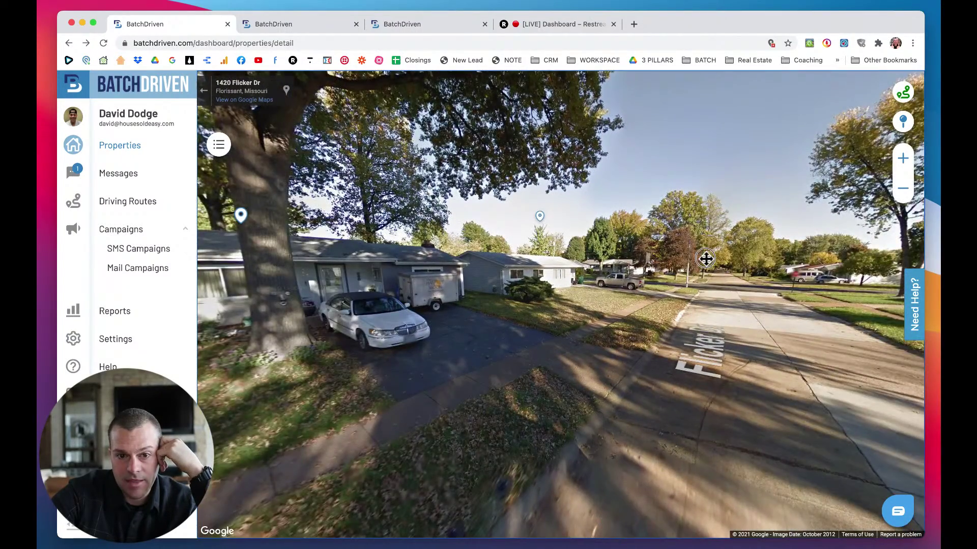
pyautogui.moveTo(705, 258); pyautogui.dragTo(552, 290)
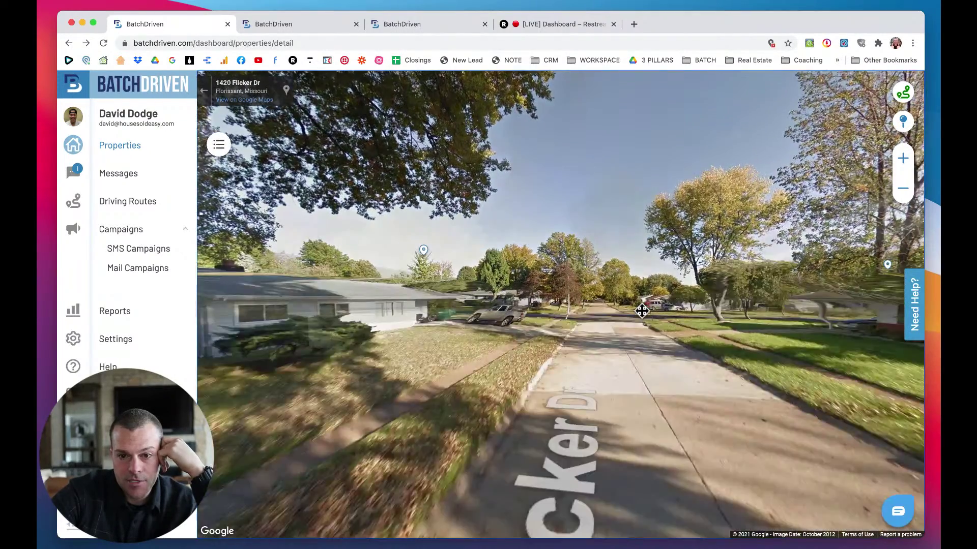
pyautogui.click(507, 293)
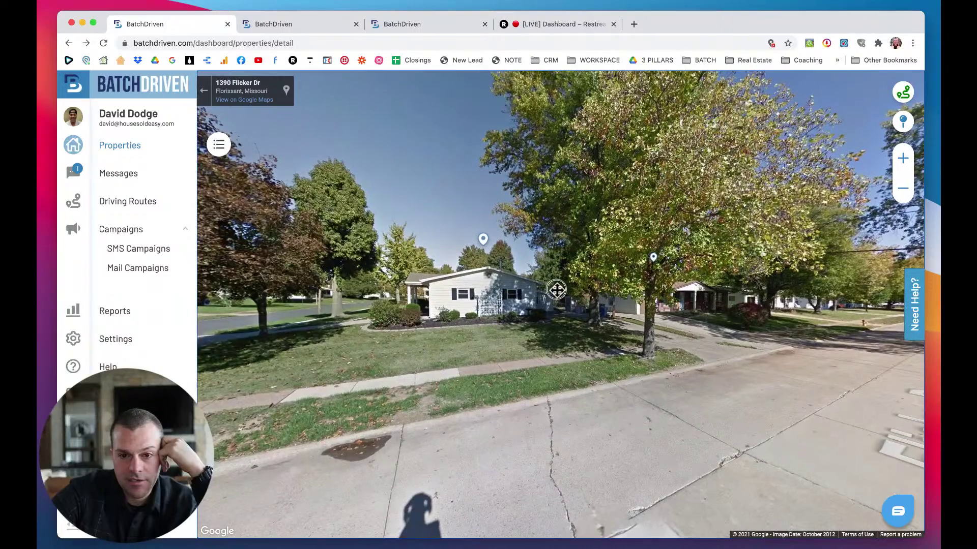
pyautogui.moveTo(556, 290); pyautogui.dragTo(353, 283)
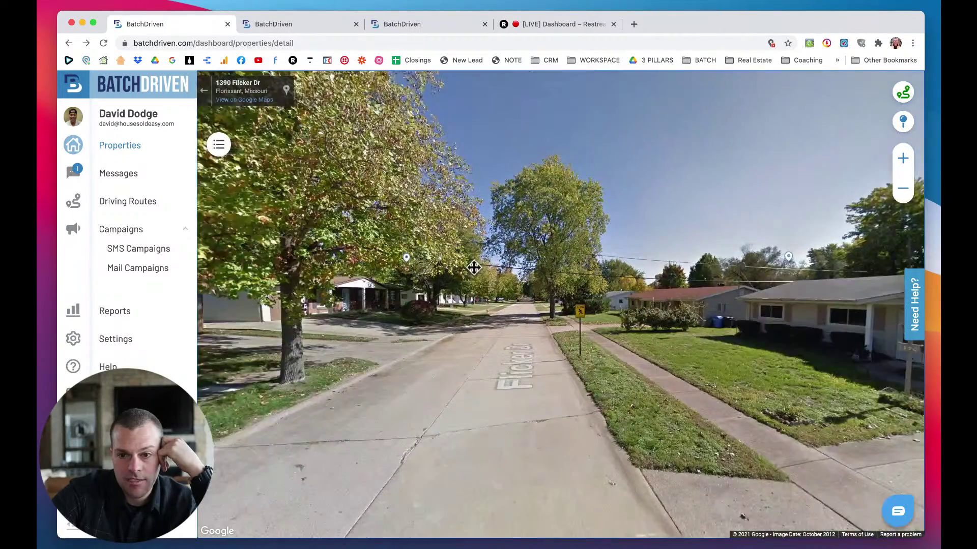
pyautogui.click(473, 267)
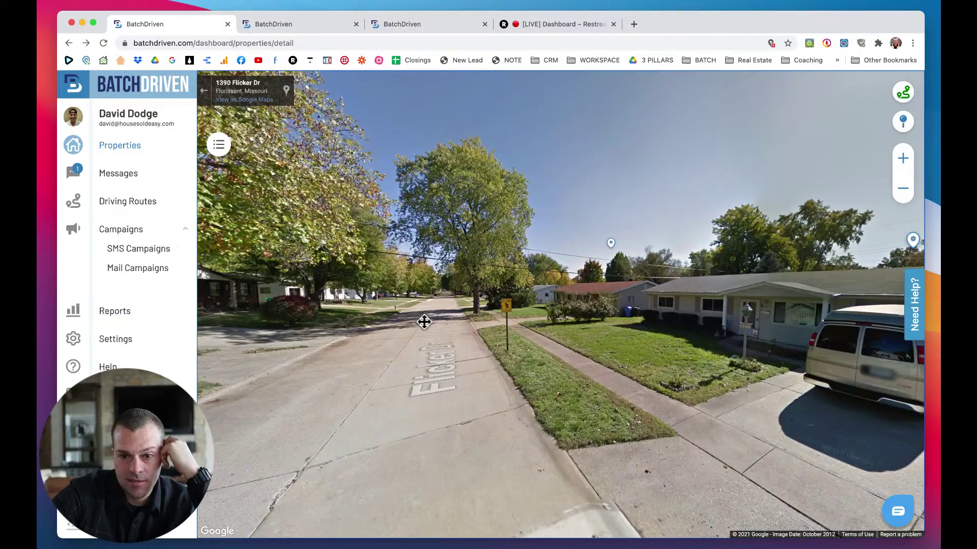
pyautogui.click(423, 322)
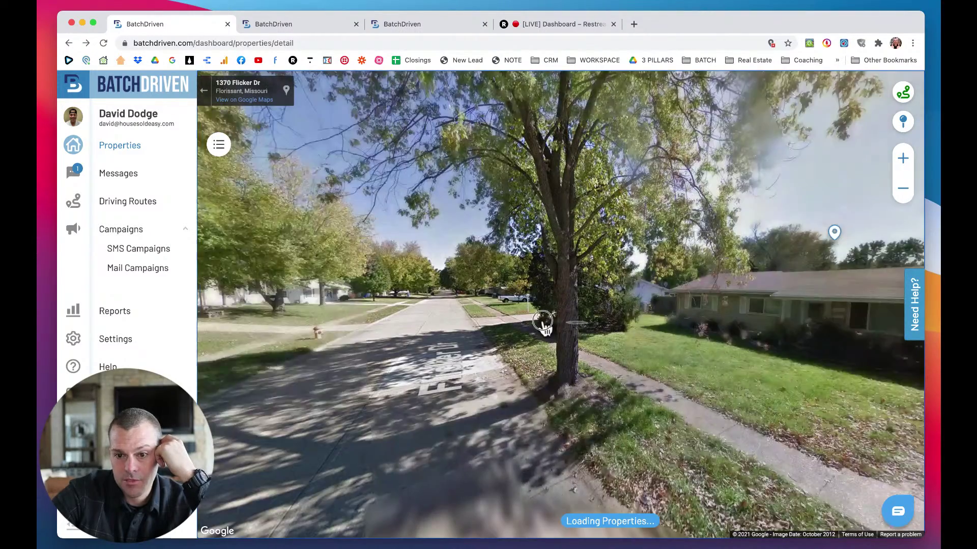
pyautogui.click(543, 322)
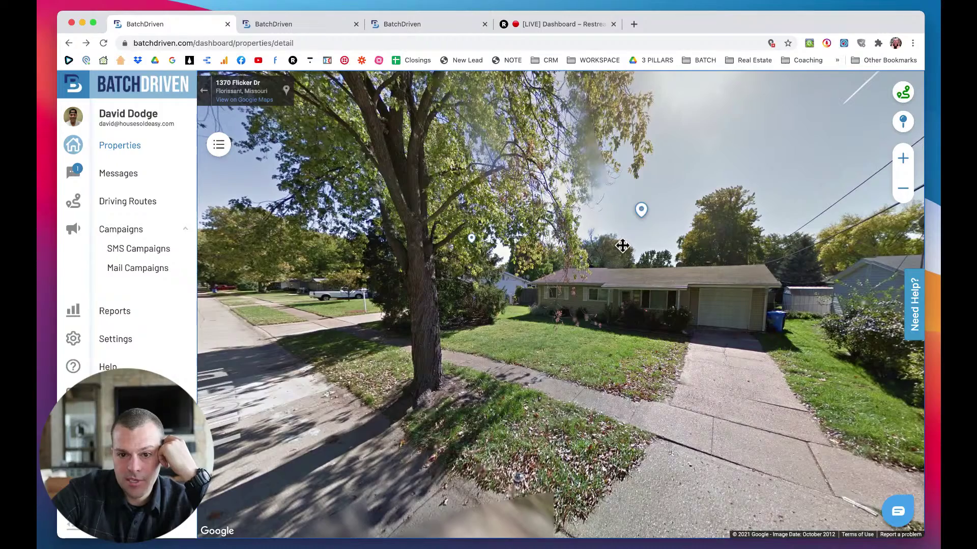
pyautogui.click(640, 212)
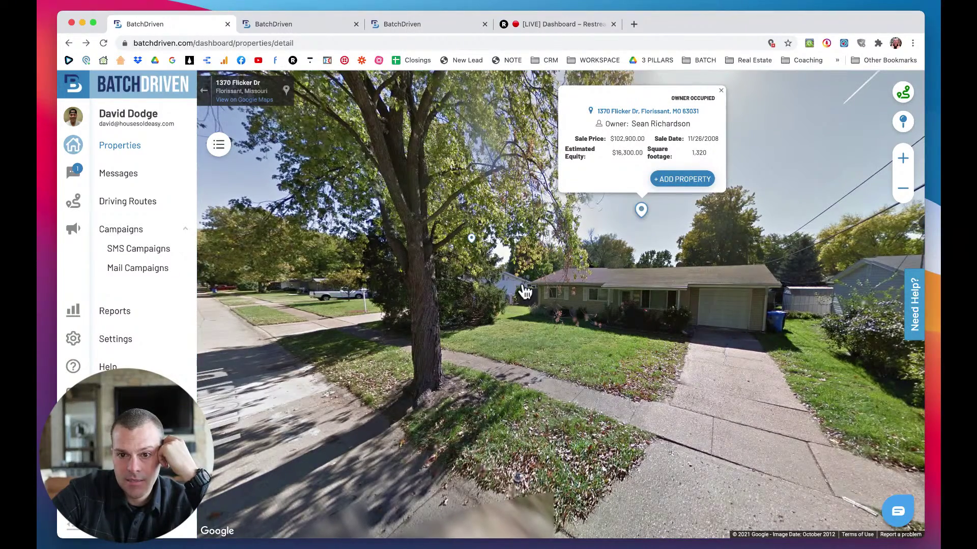
pyautogui.click(721, 90)
pyautogui.click(553, 349)
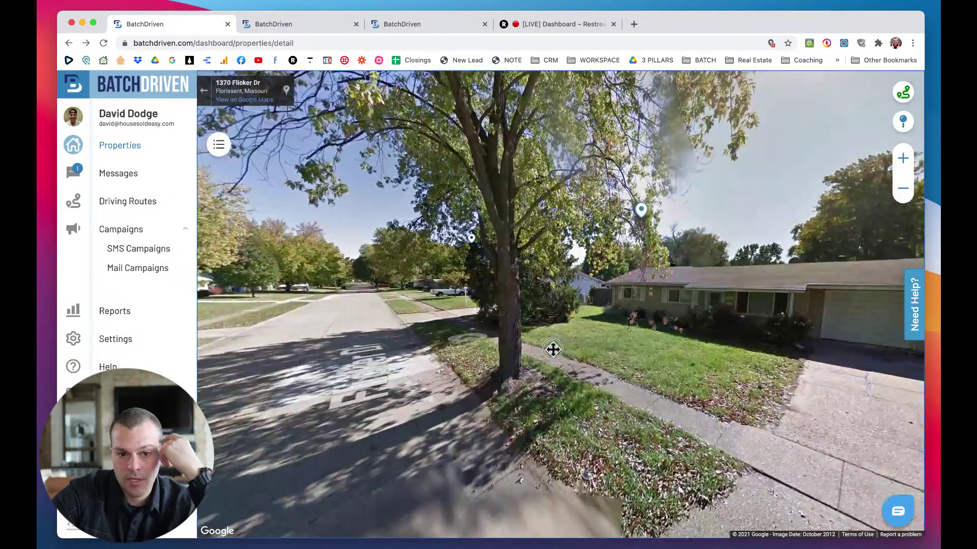
pyautogui.click(438, 322)
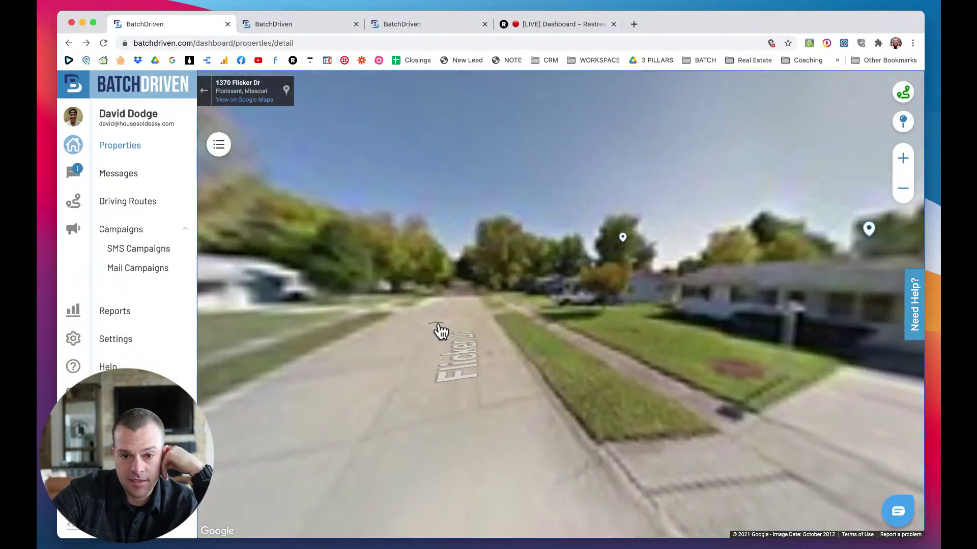
pyautogui.moveTo(494, 288); pyautogui.dragTo(550, 307)
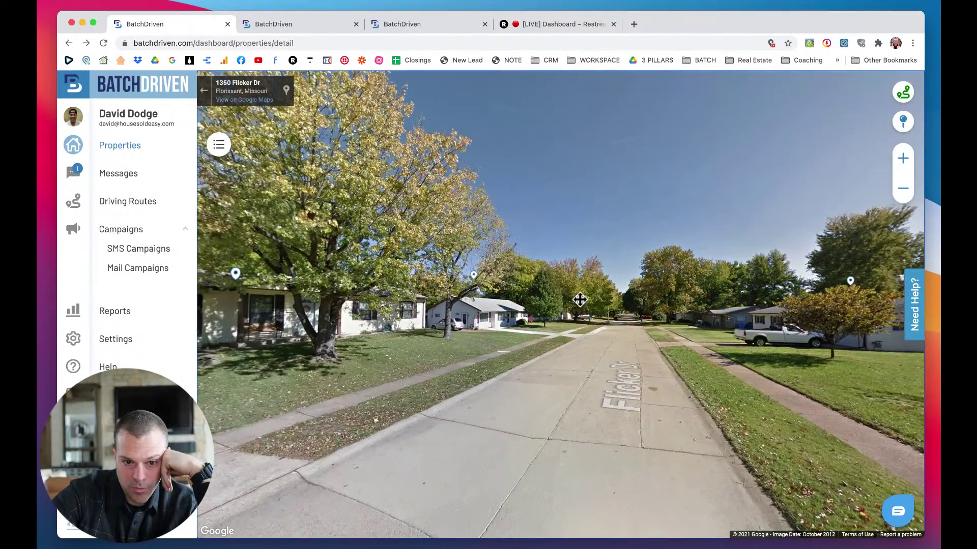
pyautogui.moveTo(446, 308); pyautogui.dragTo(347, 301)
pyautogui.moveTo(619, 307); pyautogui.dragTo(522, 337)
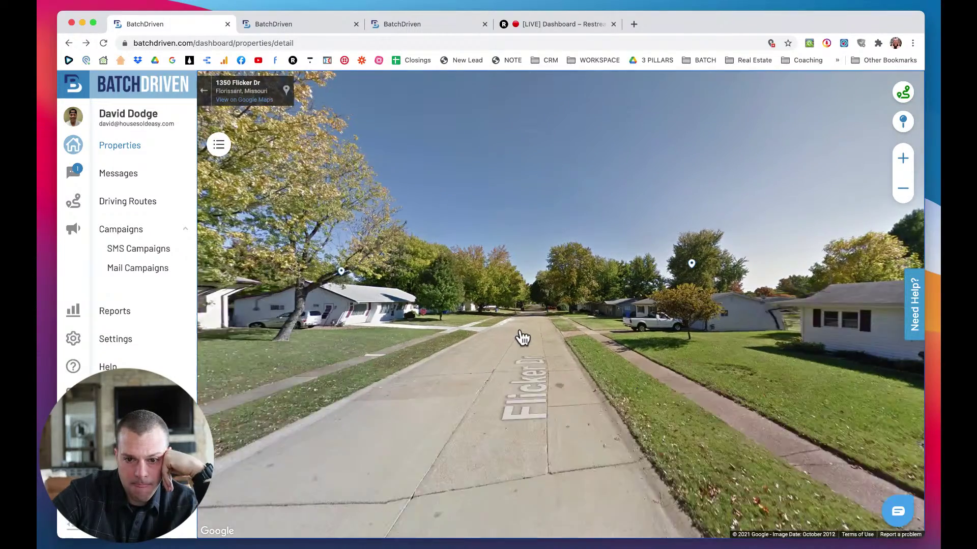
pyautogui.click(523, 338)
pyautogui.click(479, 307)
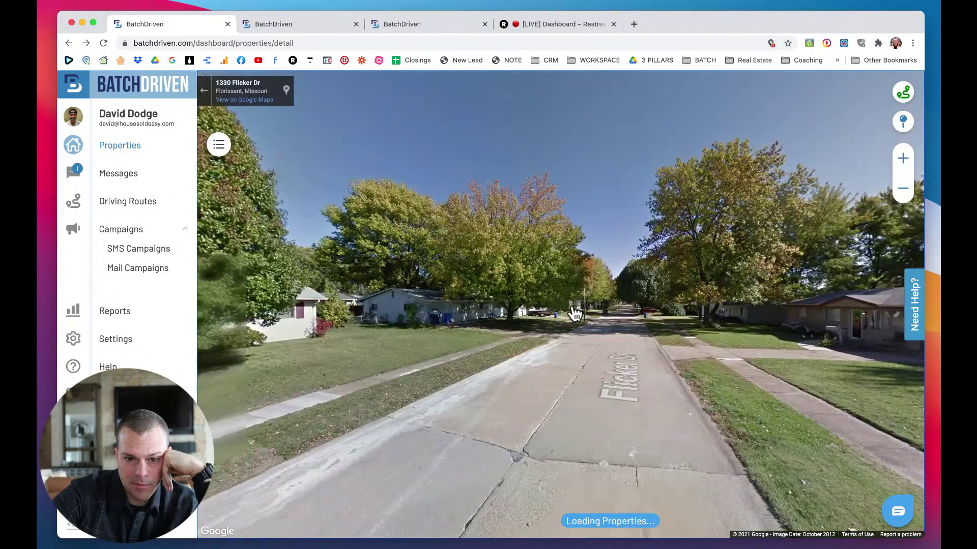
pyautogui.click(529, 315)
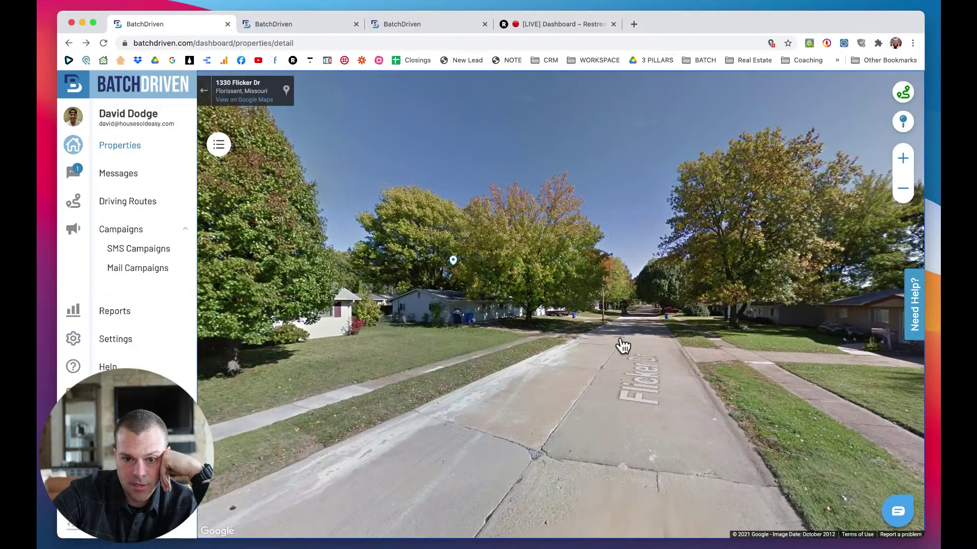
pyautogui.click(623, 346)
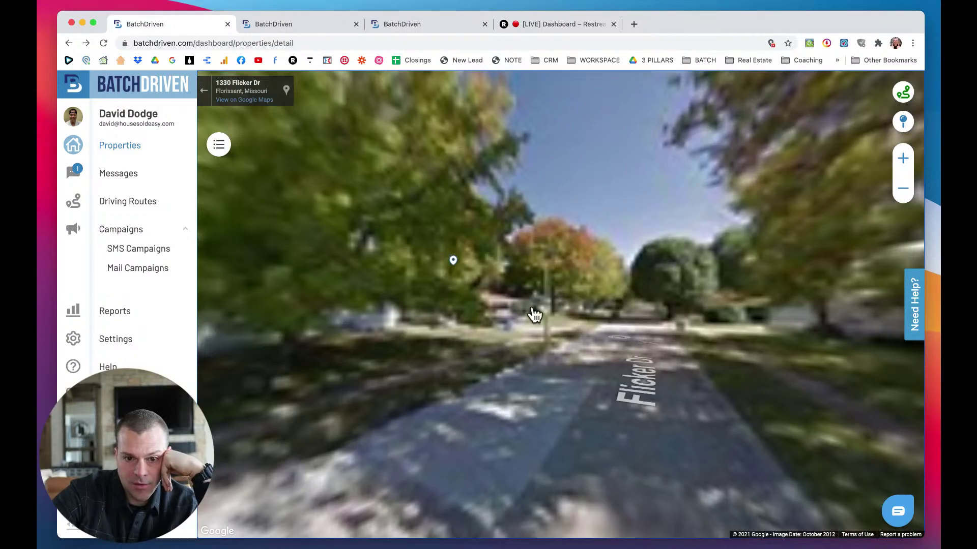
pyautogui.click(458, 308)
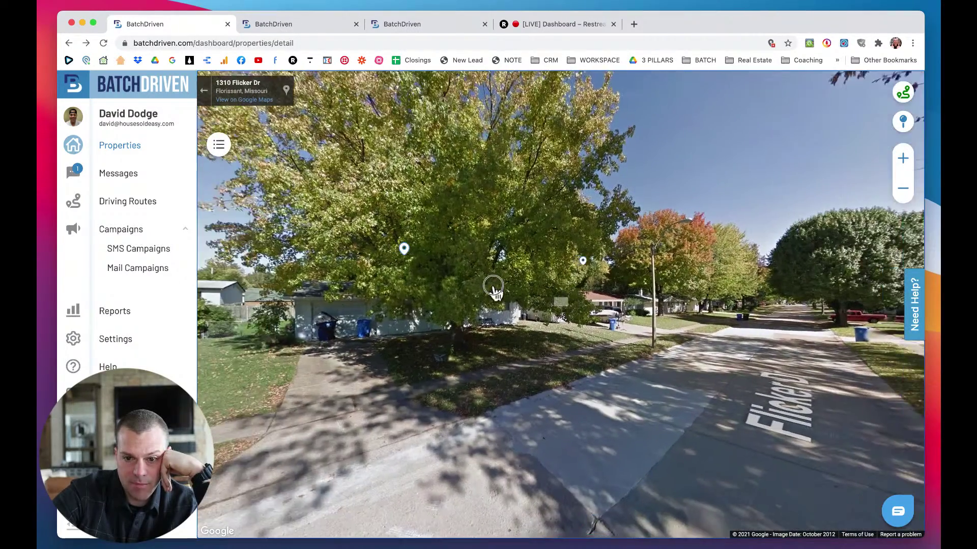
pyautogui.moveTo(495, 291); pyautogui.dragTo(354, 295)
pyautogui.click(532, 352)
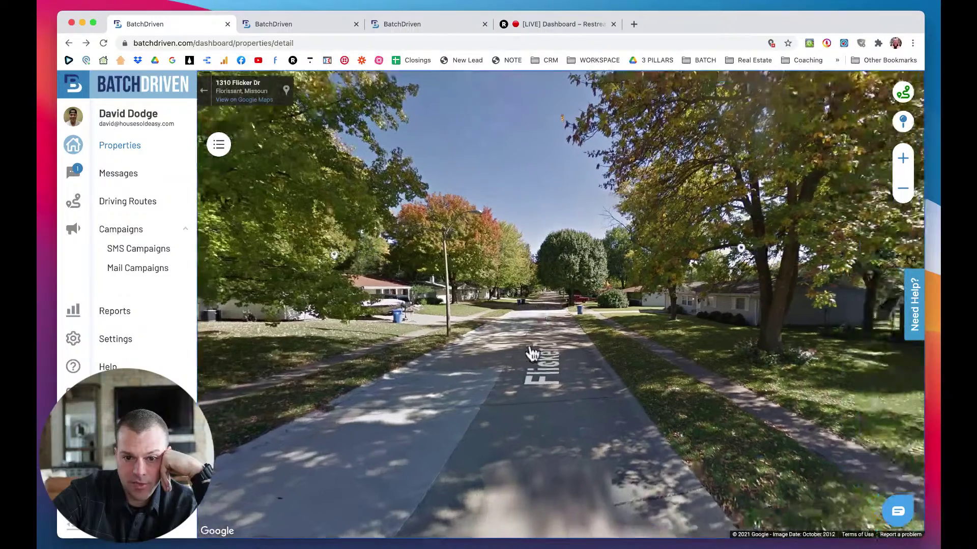
pyautogui.click(524, 342)
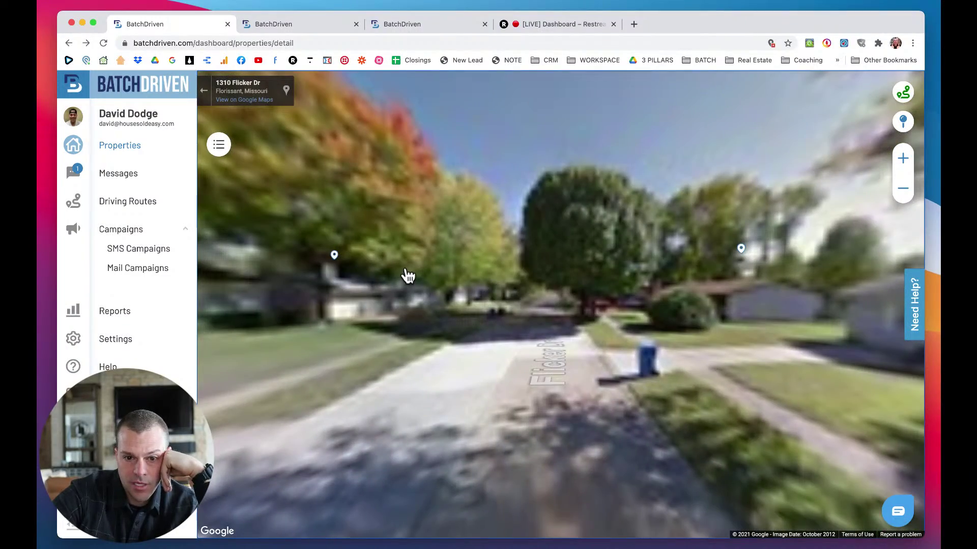
pyautogui.click(562, 272)
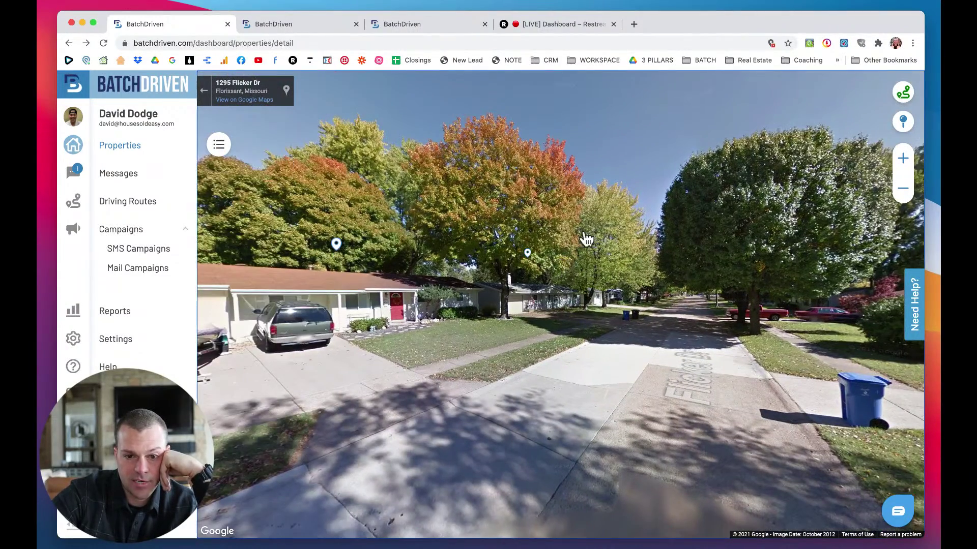
pyautogui.moveTo(564, 374); pyautogui.dragTo(600, 367)
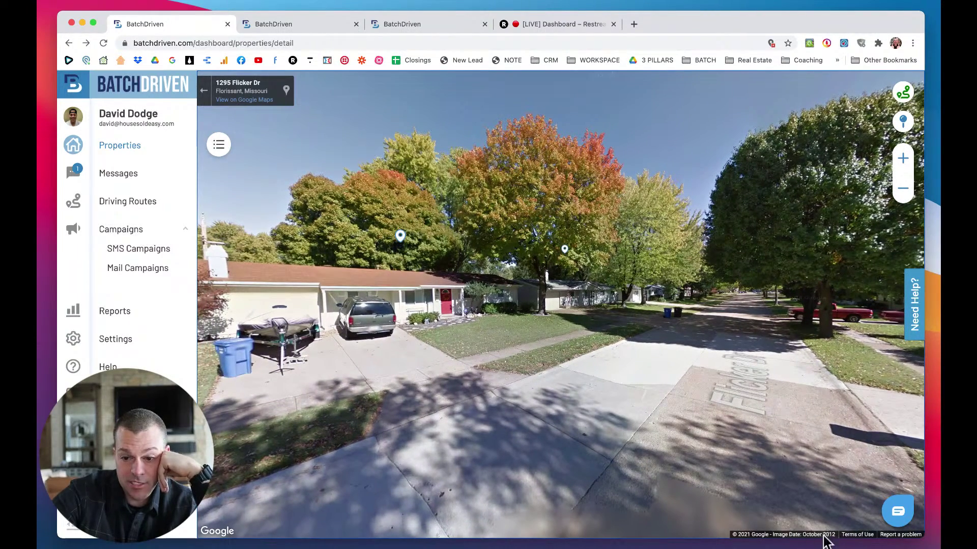
pyautogui.moveTo(723, 406); pyautogui.dragTo(602, 318)
pyautogui.click(604, 316)
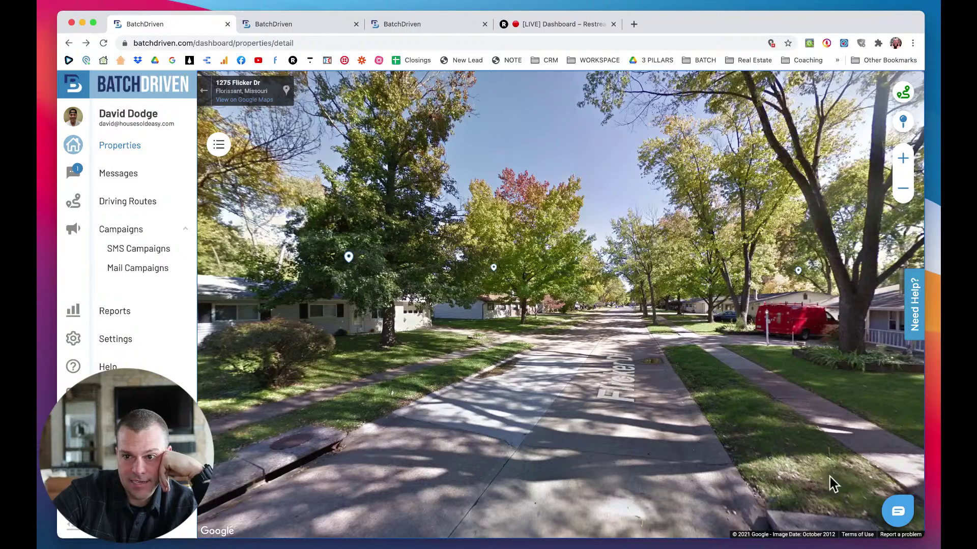
# Exit Street View to the road map, pan across the neighbourhood, and zoom out and back in.
pyautogui.click(899, 126)
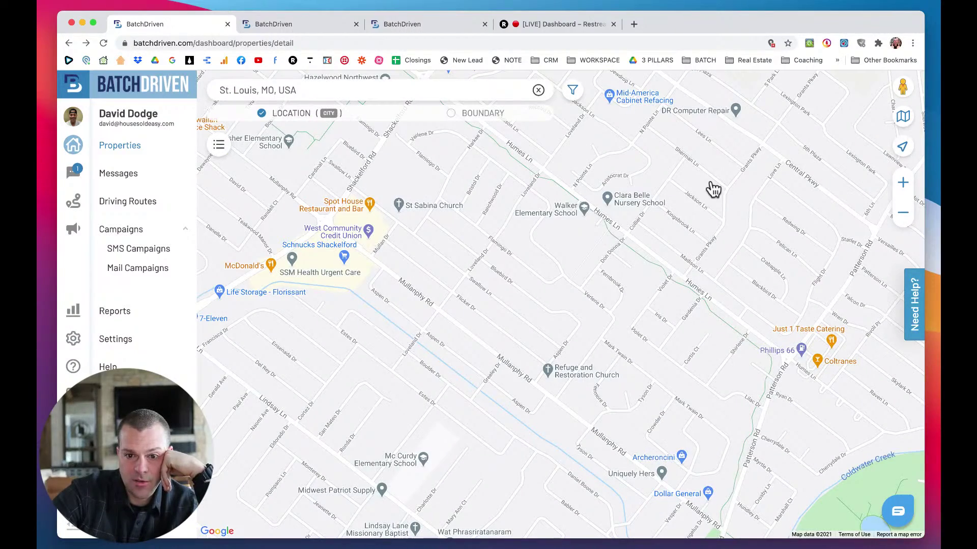
pyautogui.moveTo(605, 295); pyautogui.dragTo(497, 328)
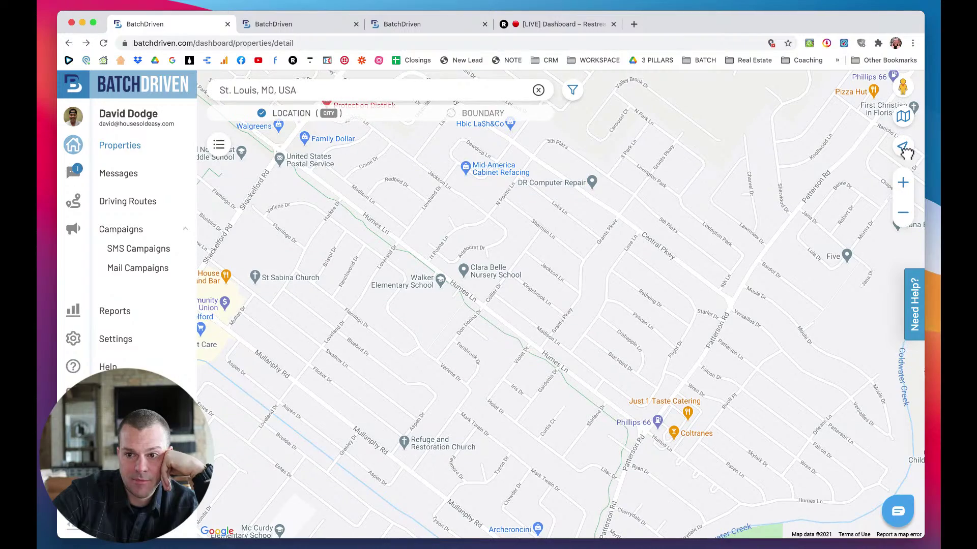
pyautogui.click(903, 214)
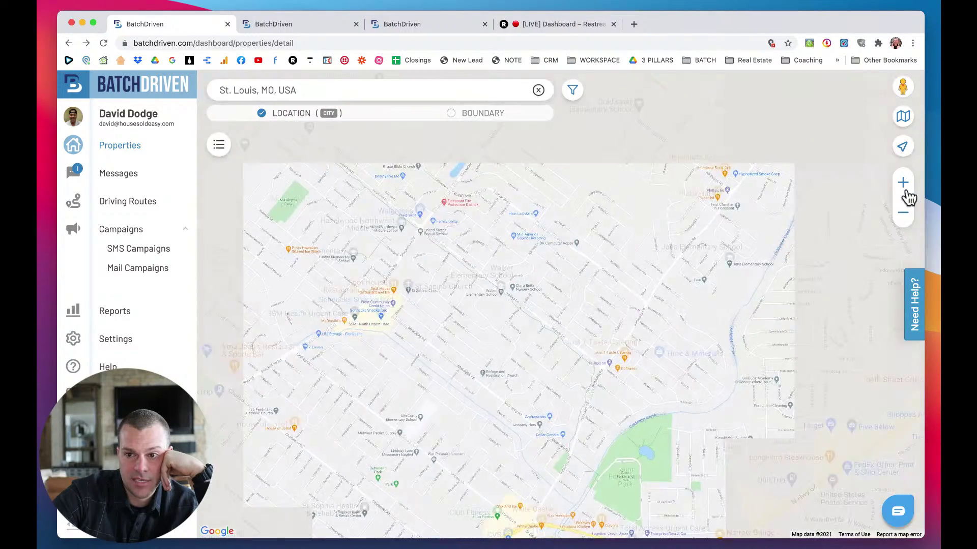
pyautogui.click(903, 183)
# In Map Options, try Satellite, return to Standard, and enable Display Past Drive Routes.
pyautogui.click(903, 117)
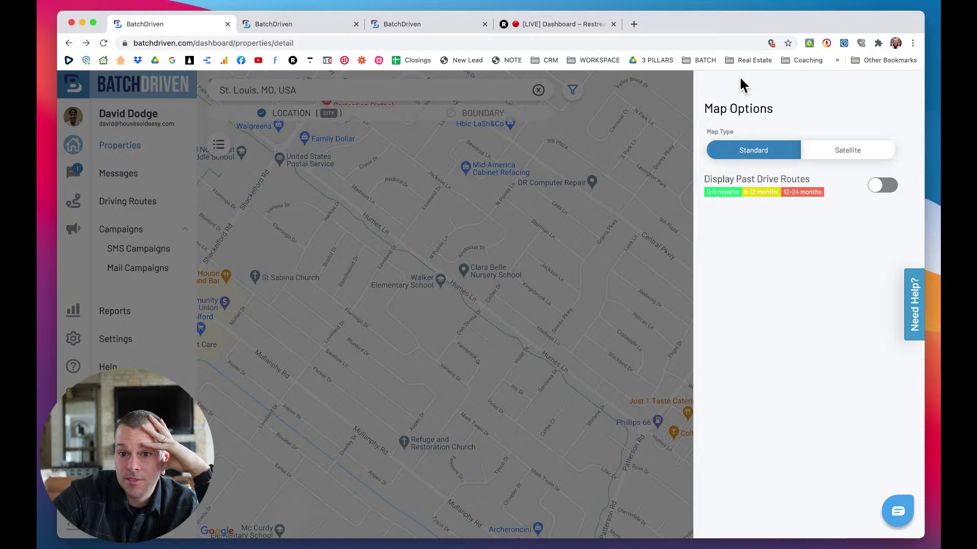
pyautogui.click(873, 161)
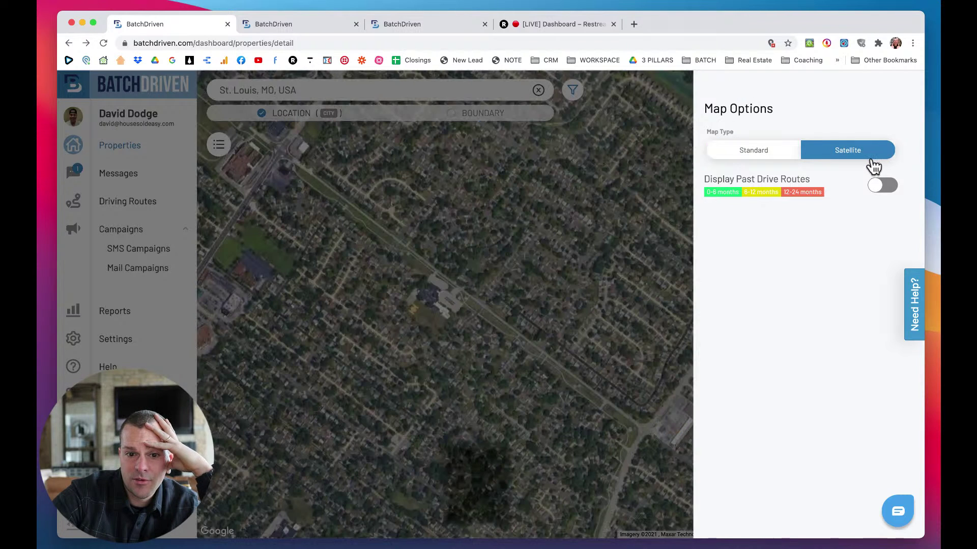
pyautogui.click(763, 158)
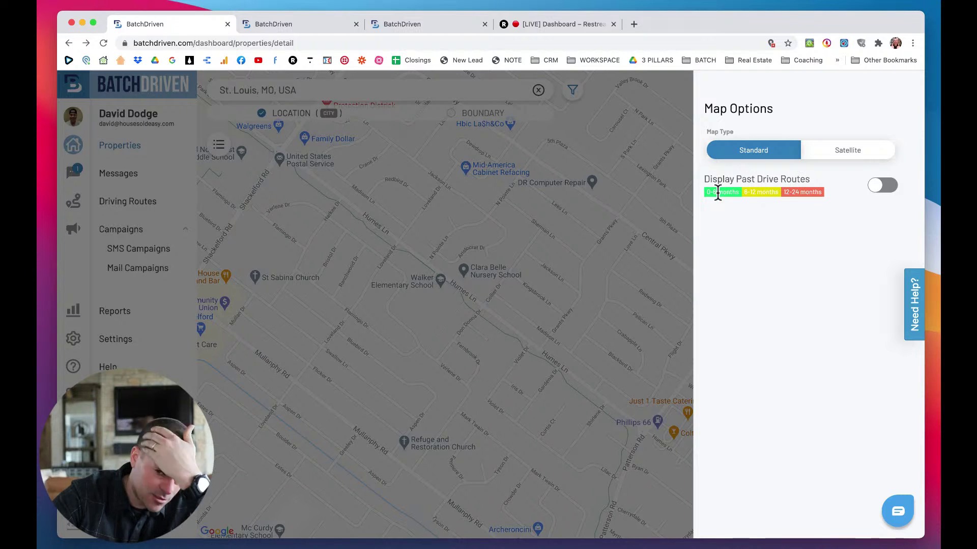
pyautogui.click(882, 195)
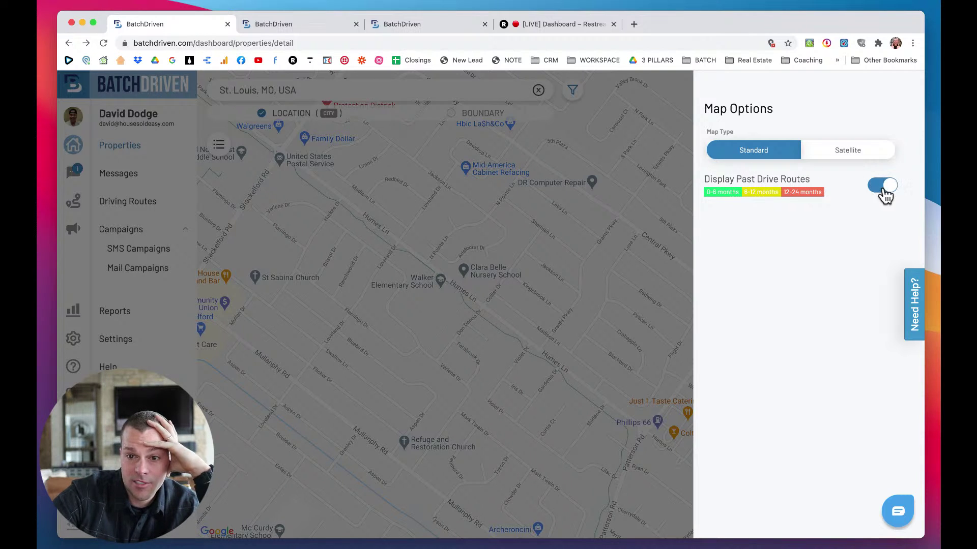
pyautogui.click(544, 328)
# Zoom out and pan the map to the streets around Shackelford and Mullanphy Rd.
pyautogui.click(903, 213)
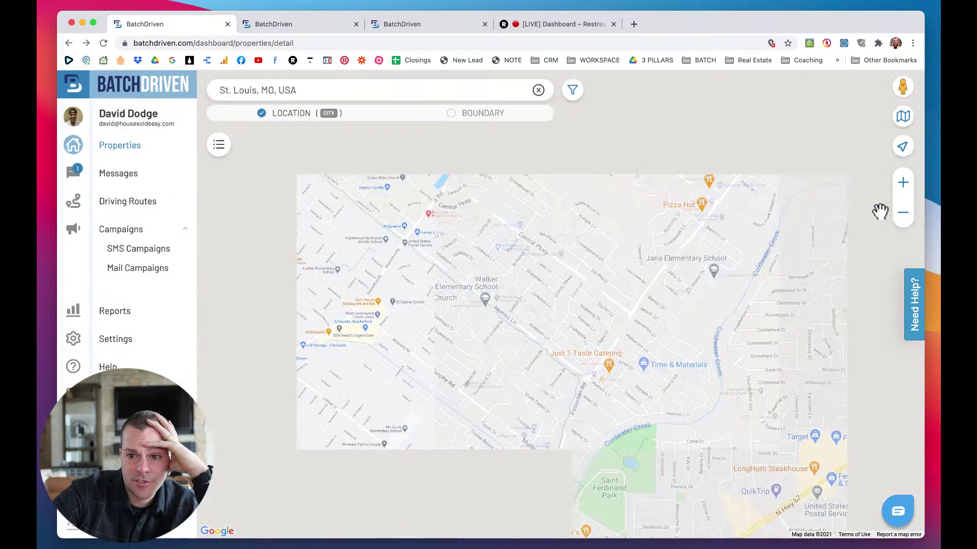
pyautogui.click(908, 218)
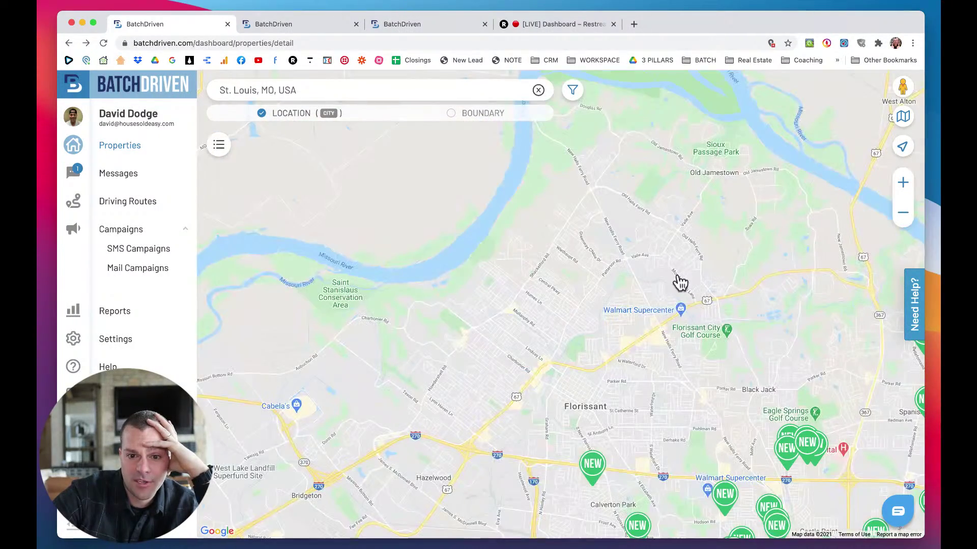
pyautogui.moveTo(652, 295); pyautogui.dragTo(673, 278)
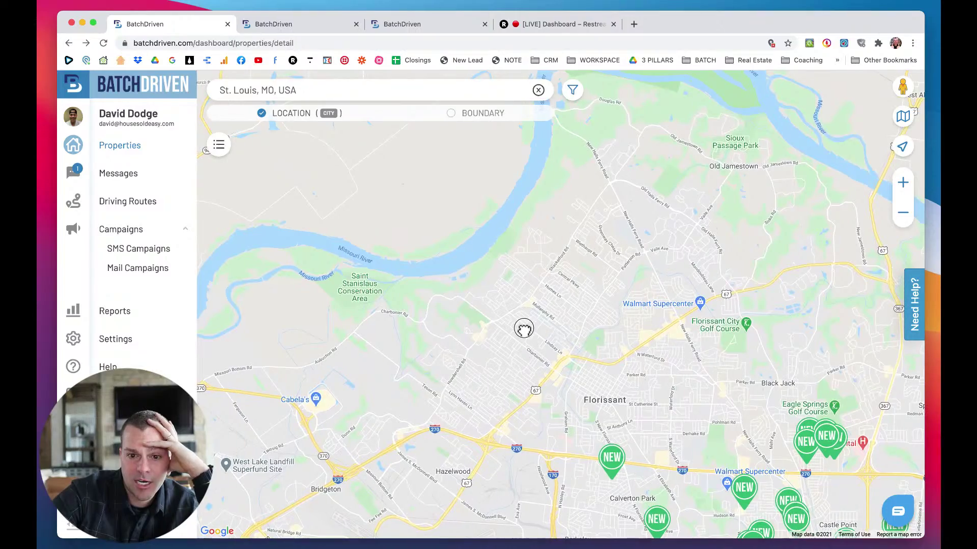
pyautogui.scroll(2, 524, 331)
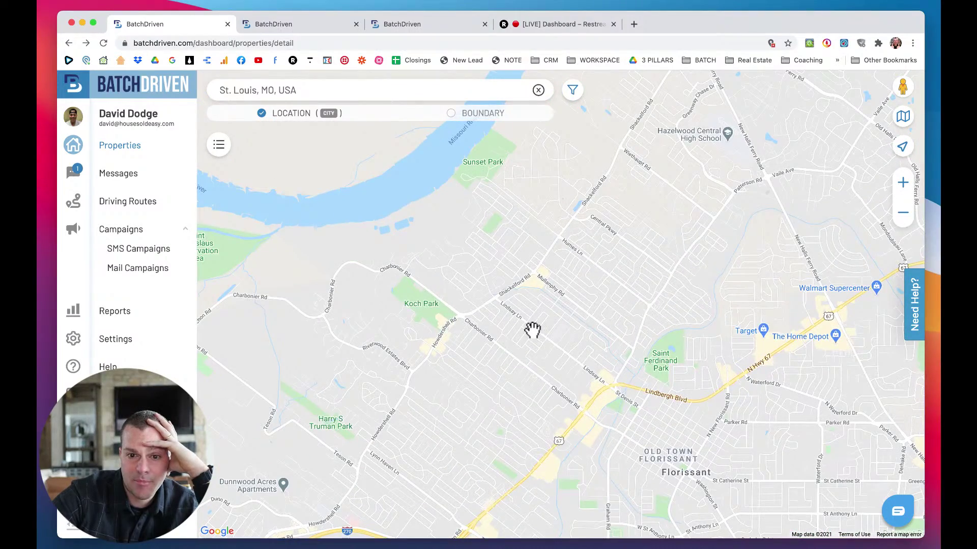
pyautogui.scroll(2, 532, 331)
pyautogui.moveTo(600, 318); pyautogui.dragTo(497, 373)
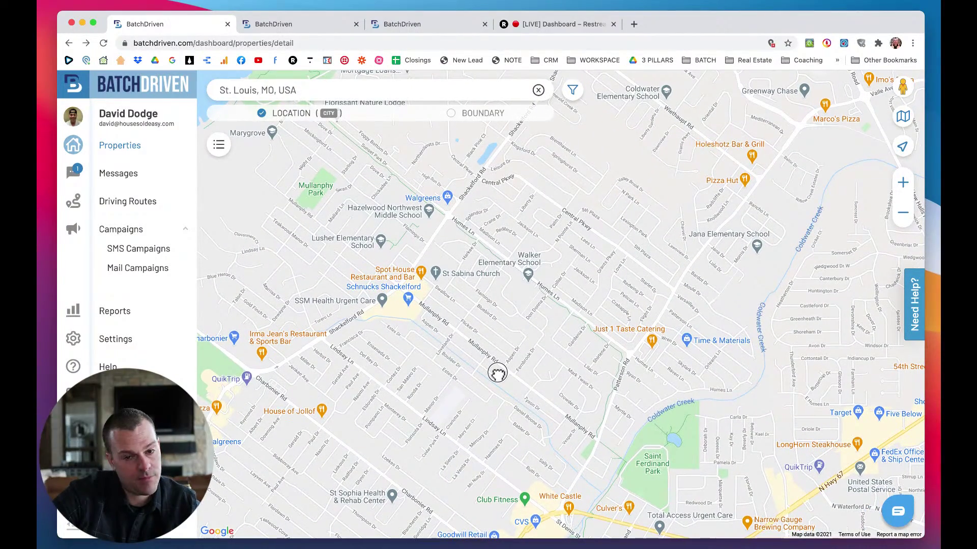
# Nudge the map into place and switch to the BatchDriven tab showing the Messages inbox.
pyautogui.moveTo(497, 373); pyautogui.dragTo(490, 379)
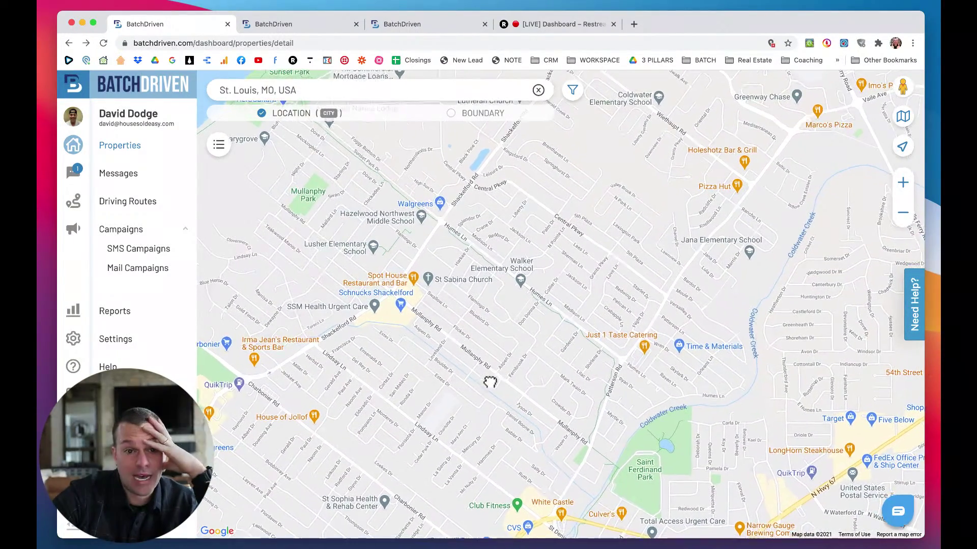
pyautogui.click(289, 23)
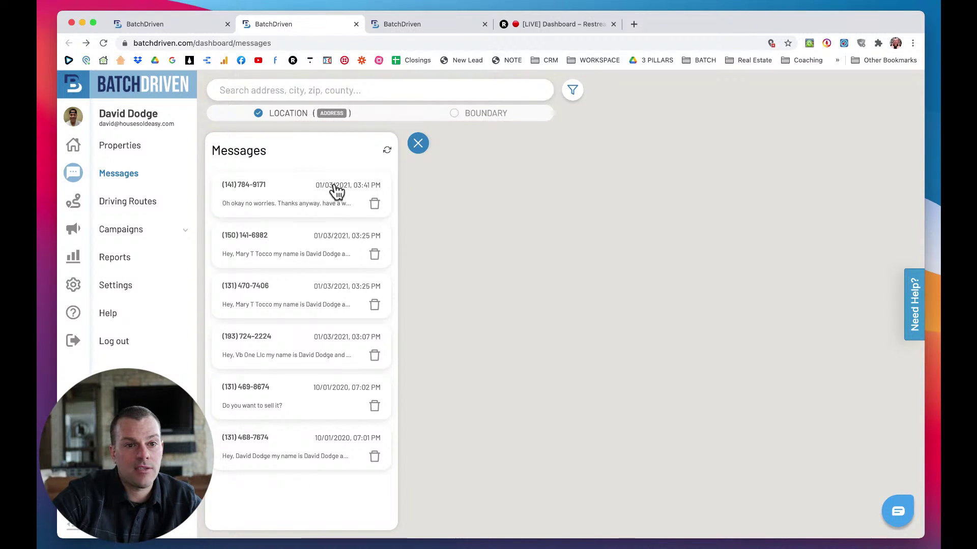
# Back on the properties-map tab, open the most recent conversation in Messages.
pyautogui.click(142, 24)
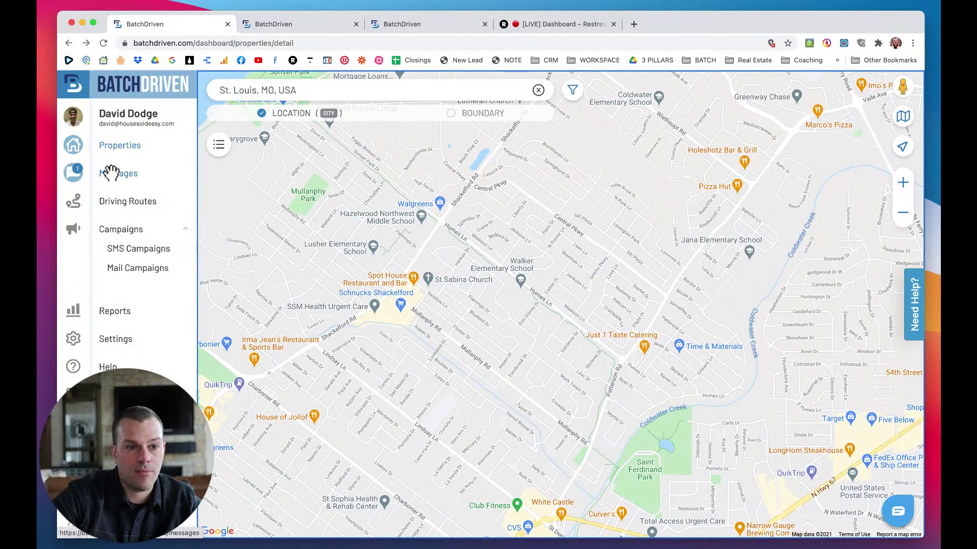
pyautogui.click(70, 174)
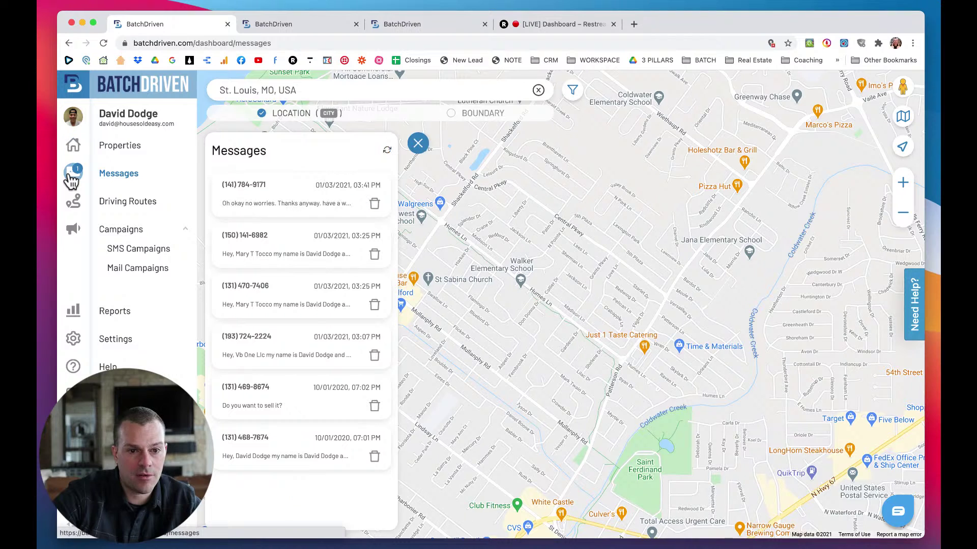
pyautogui.click(253, 200)
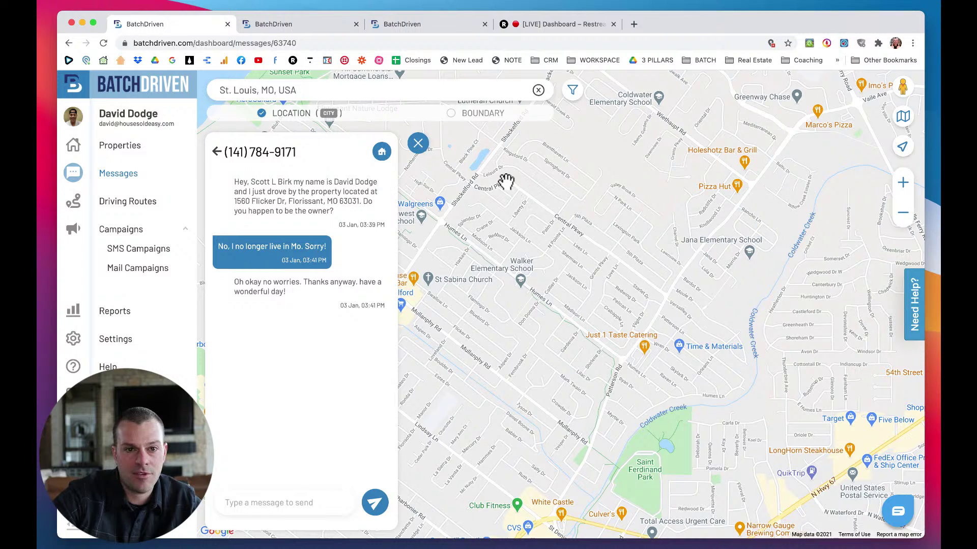
# Close the duplicate BatchDriven tab, then close the conversation panel to show the full map.
pyautogui.click(312, 27)
pyautogui.click(356, 23)
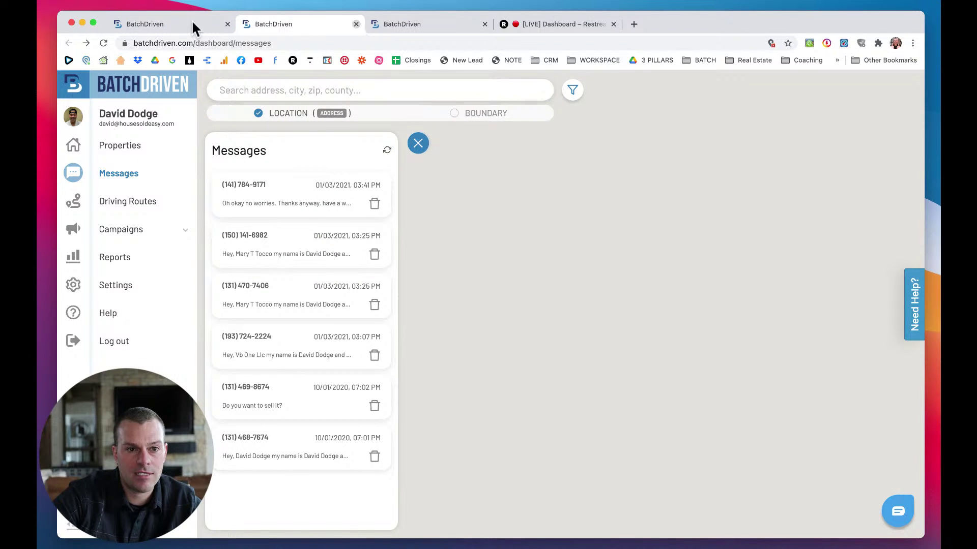
pyautogui.click(171, 24)
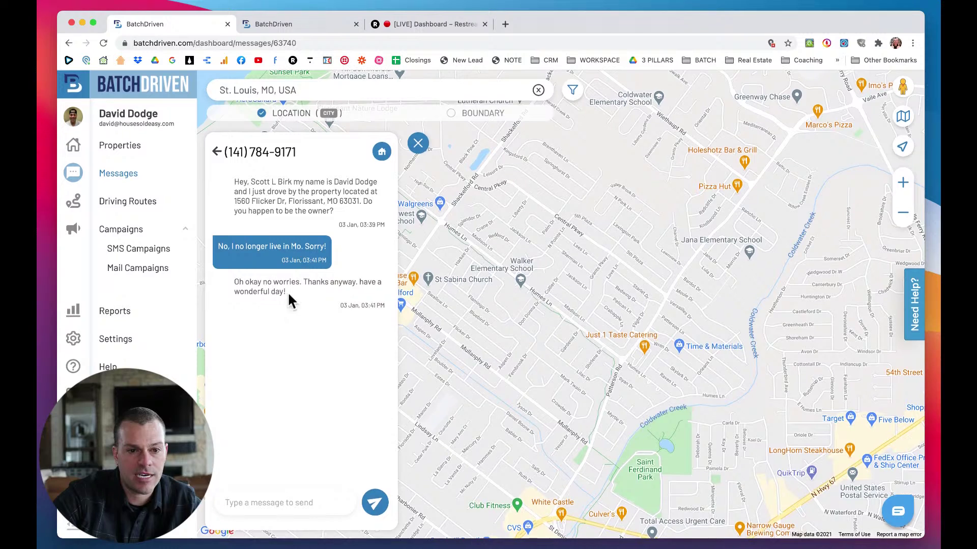
pyautogui.moveTo(288, 297); pyautogui.dragTo(239, 286)
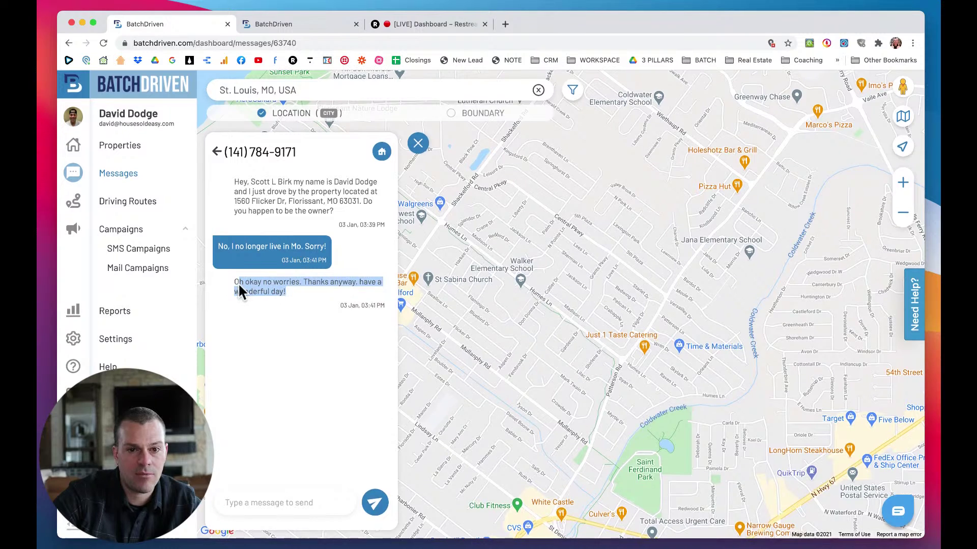
pyautogui.click(419, 144)
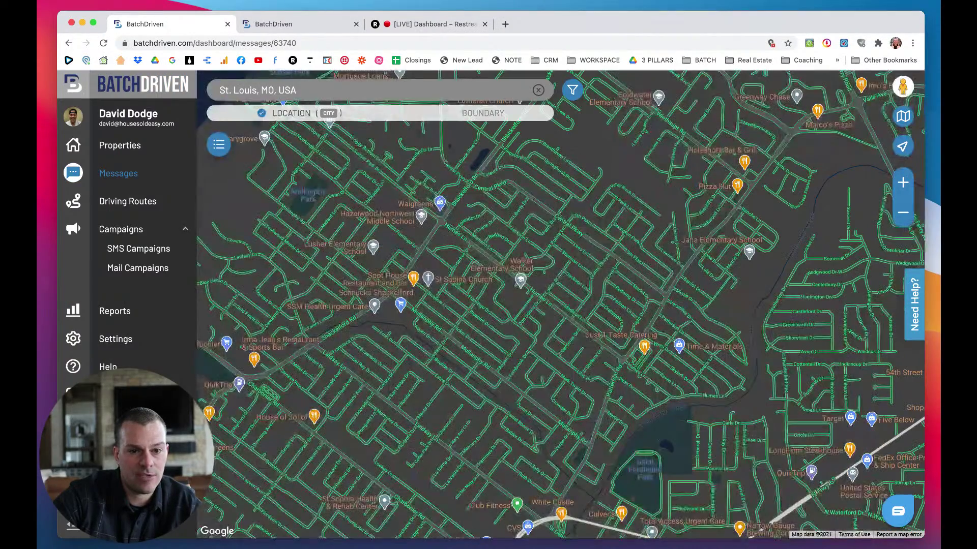
# Switch to the light theme, collapse the sidebar, and set the map search back to address location.
pyautogui.click(74, 528)
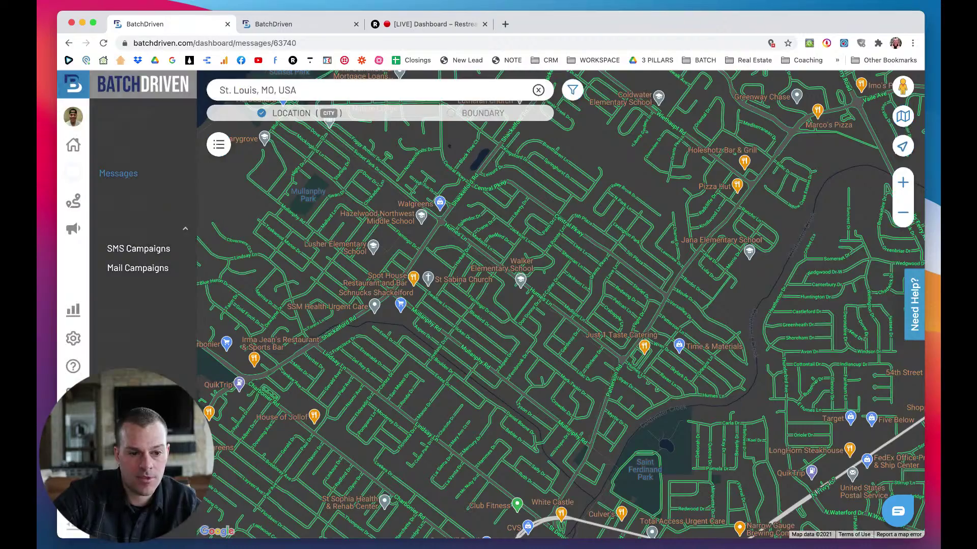
pyautogui.click(74, 528)
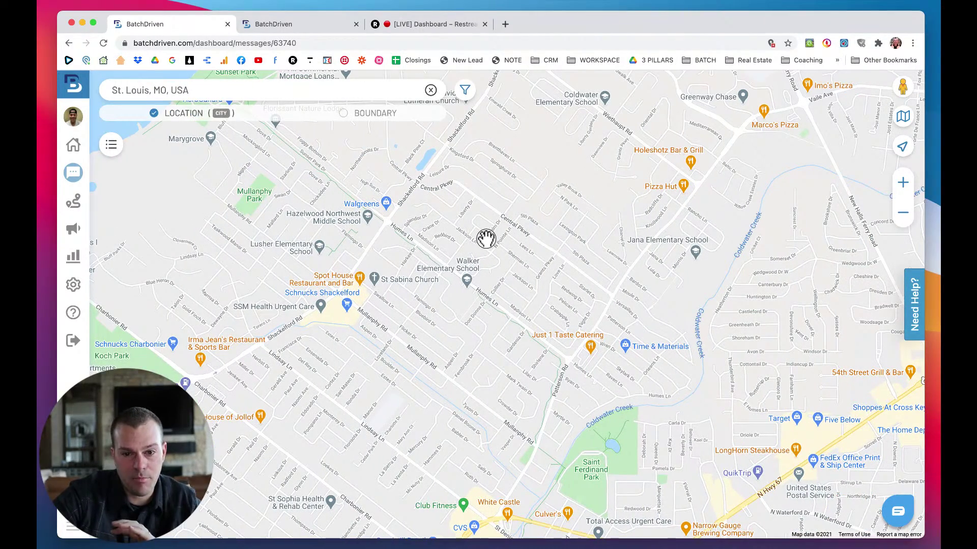
pyautogui.moveTo(523, 255); pyautogui.dragTo(408, 283)
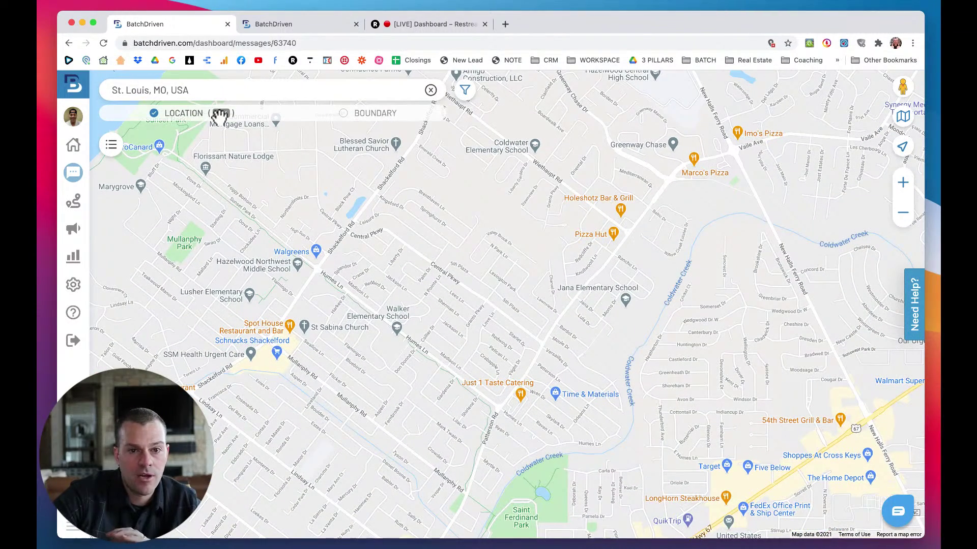
pyautogui.click(344, 114)
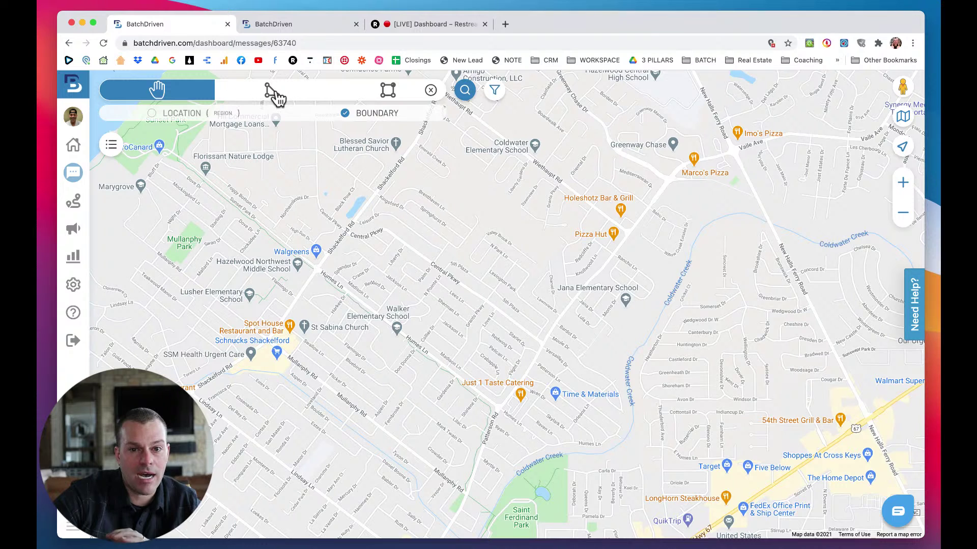
pyautogui.click(237, 118)
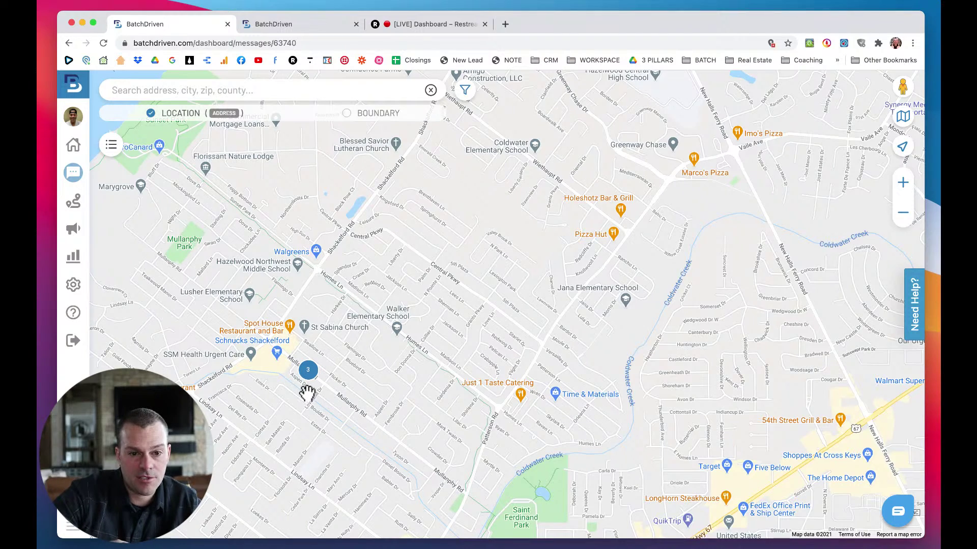
pyautogui.scroll(2, 307, 392)
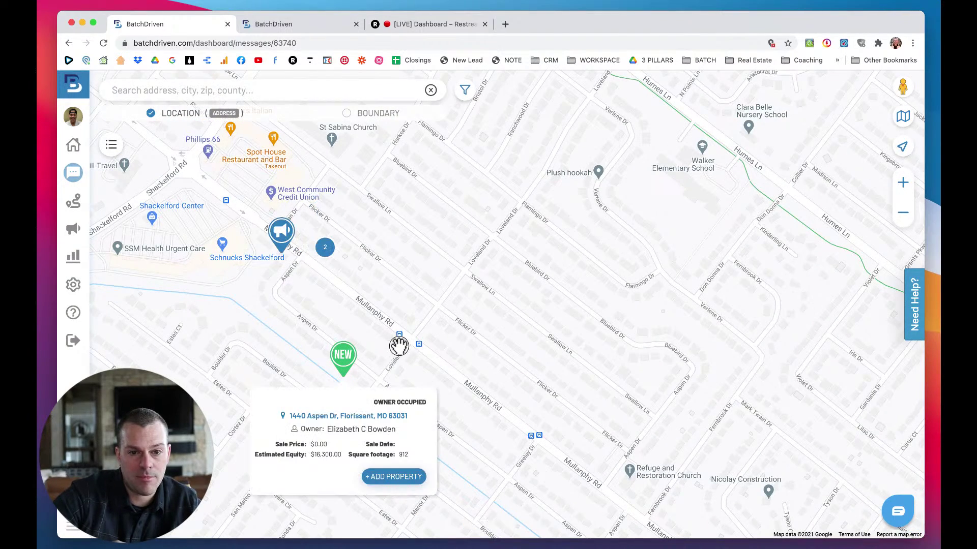
pyautogui.moveTo(399, 345); pyautogui.dragTo(498, 342)
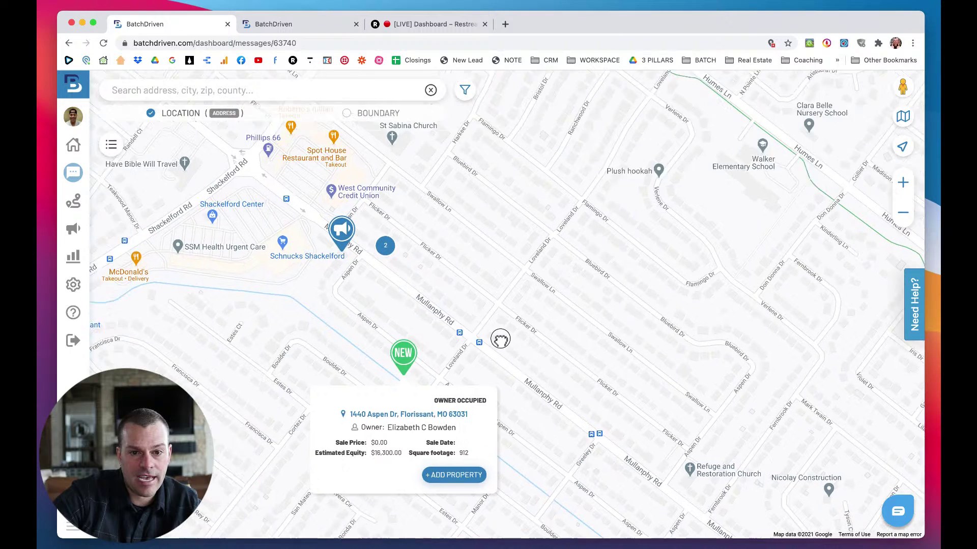
pyautogui.click(401, 301)
pyautogui.scroll(1, 403, 293)
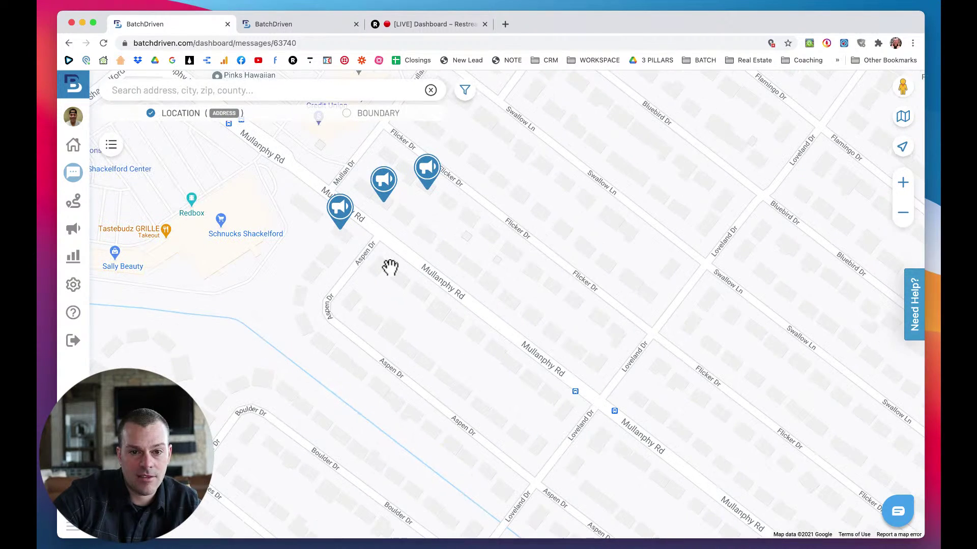
pyautogui.moveTo(390, 266); pyautogui.dragTo(390, 312)
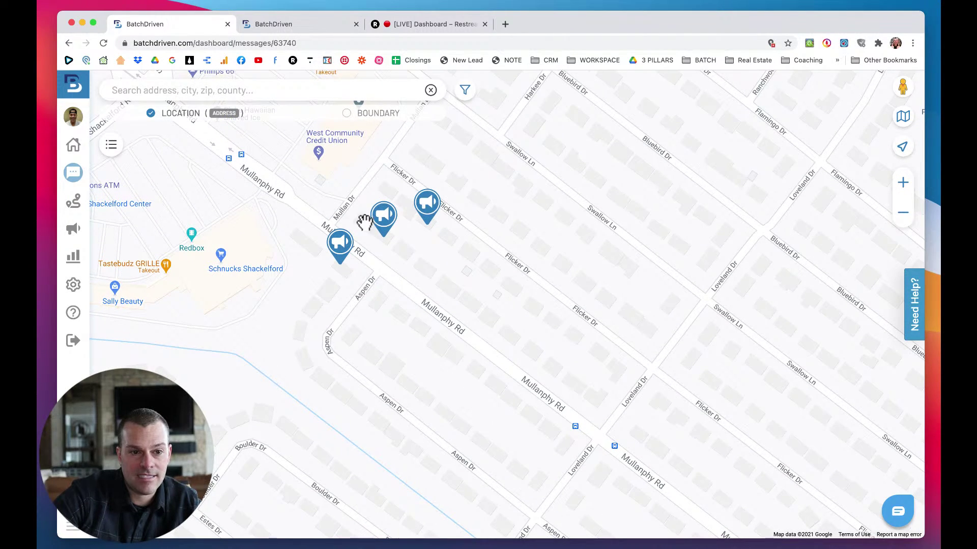
# Open and close the Campaigns SMS Templates panel, then pan the map toward Flamingo Dr.
pyautogui.click(77, 233)
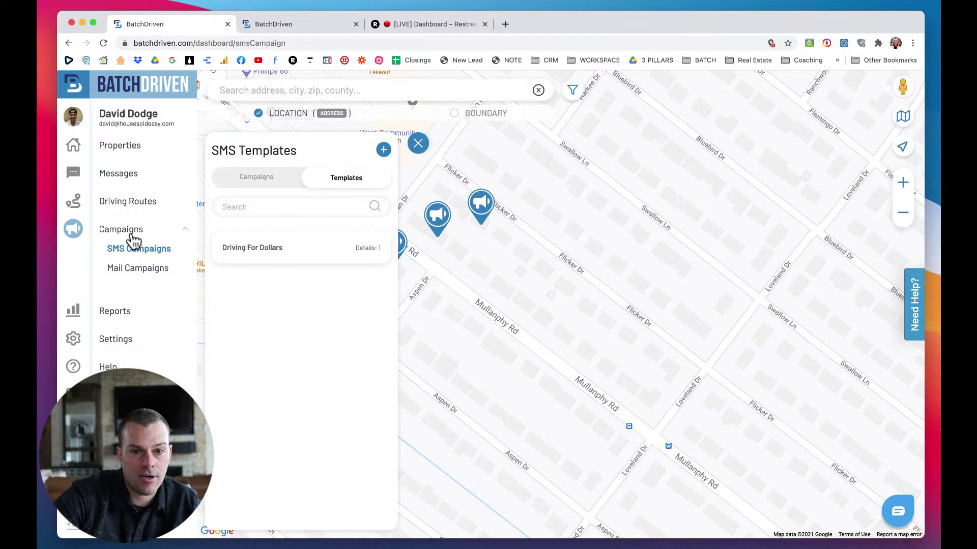
pyautogui.click(415, 145)
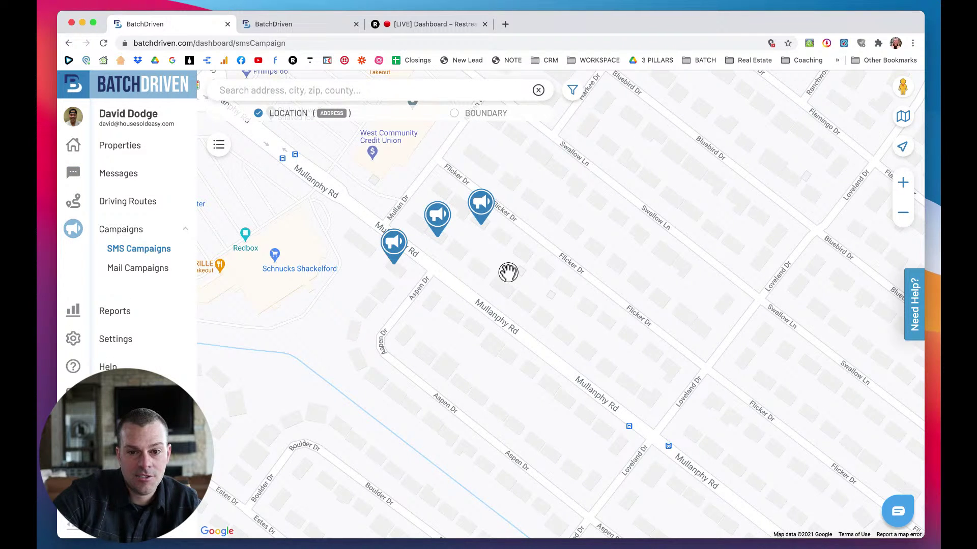
pyautogui.moveTo(508, 273); pyautogui.dragTo(460, 345)
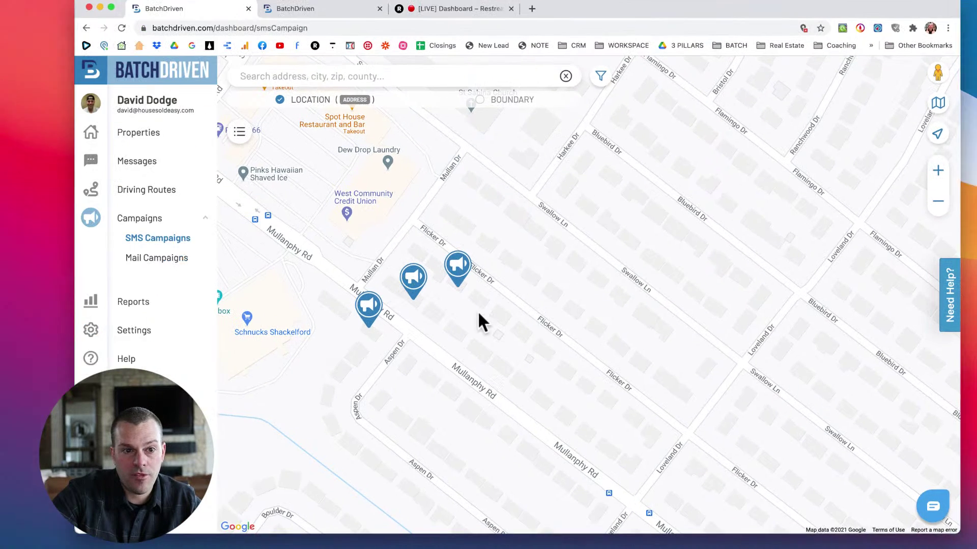
# Open and close the Properties and Driving Routes panels.
pyautogui.click(143, 135)
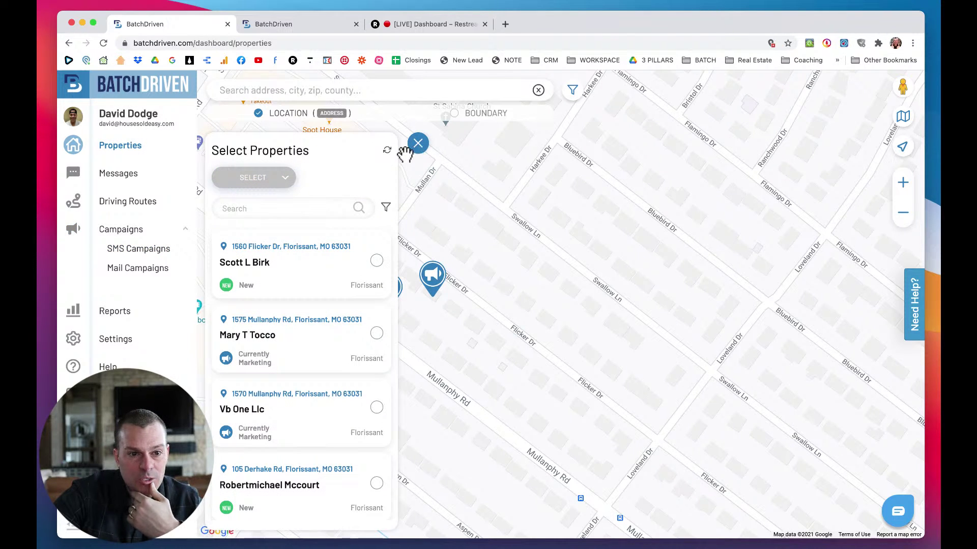
pyautogui.click(417, 144)
pyautogui.click(130, 203)
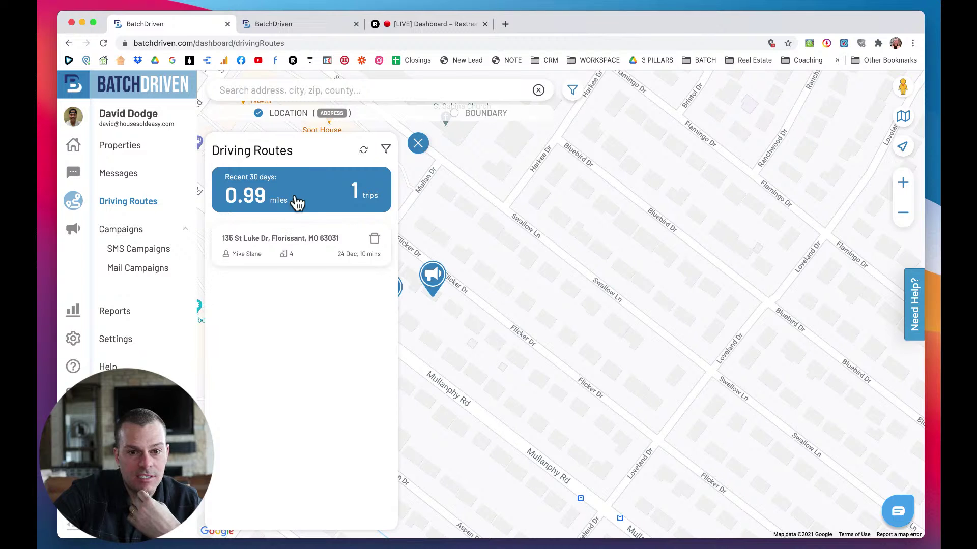
pyautogui.click(417, 145)
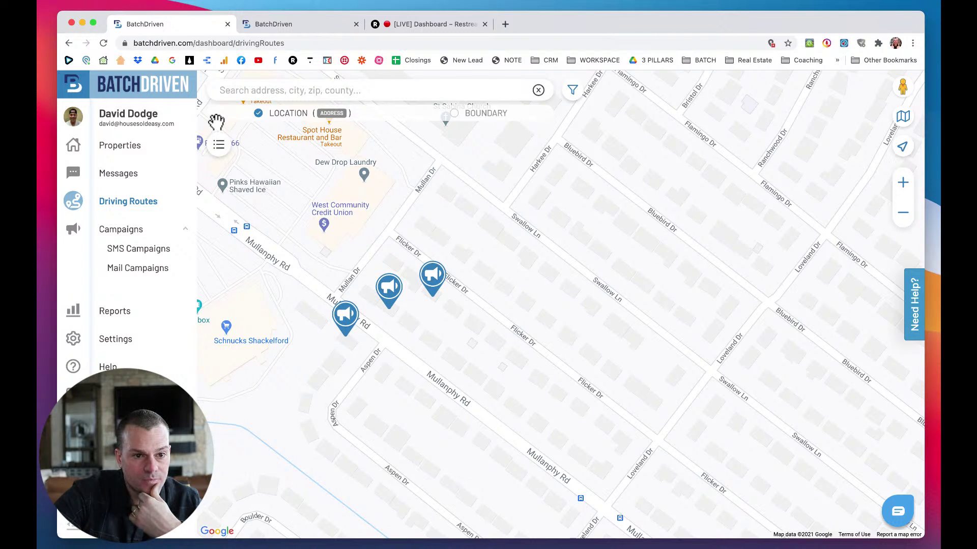
# Reopen Properties without its side panel, then drop into Street View on Bluebird Dr.
pyautogui.moveTo(278, 183); pyautogui.dragTo(278, 236)
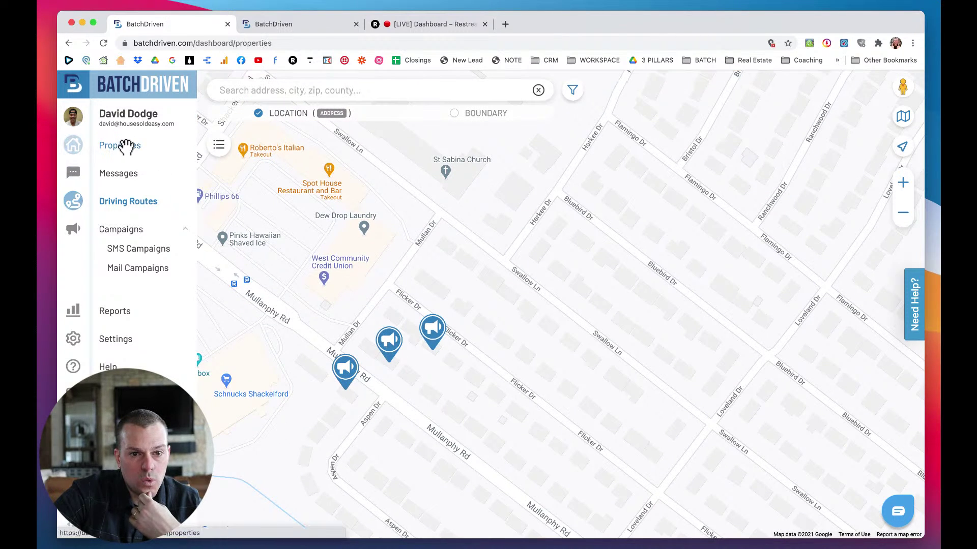
pyautogui.click(127, 146)
pyautogui.click(418, 144)
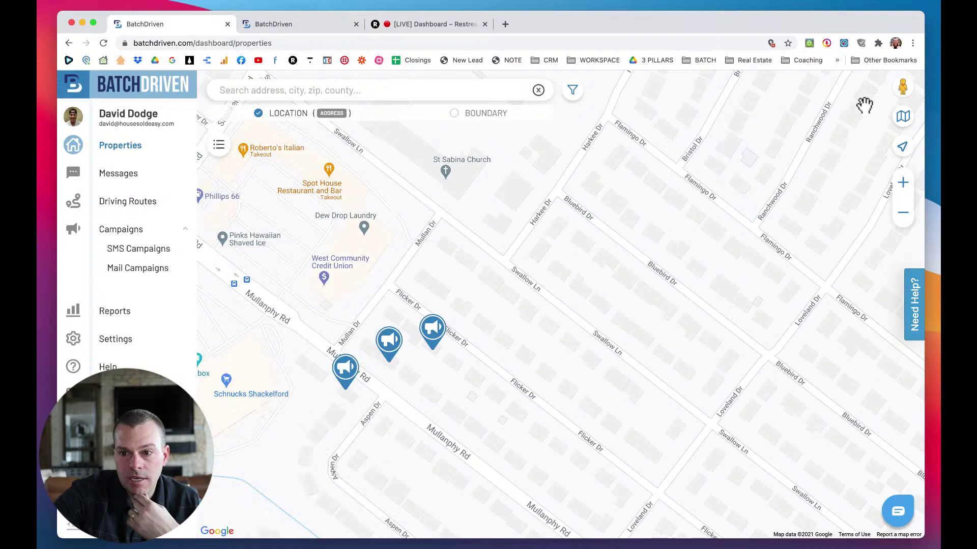
pyautogui.moveTo(899, 89); pyautogui.dragTo(581, 210)
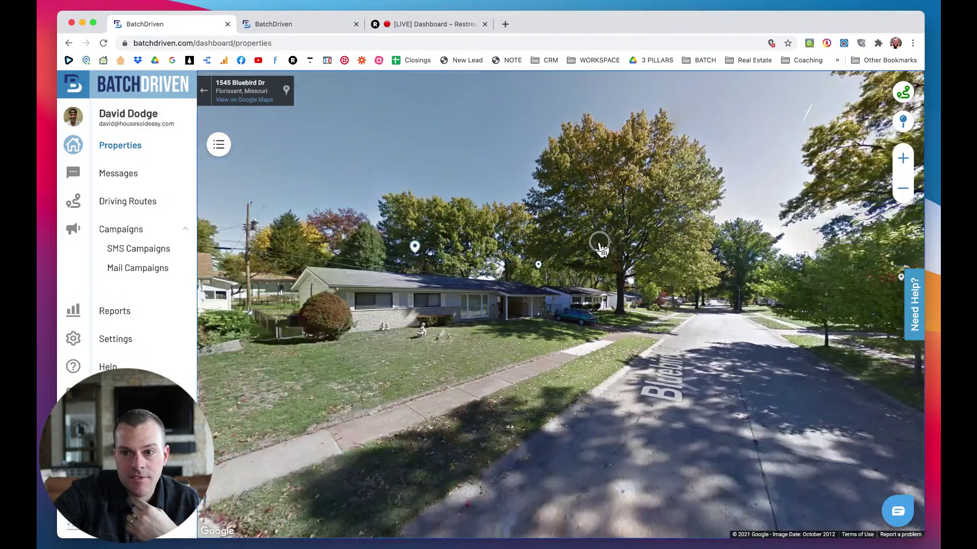
# Leave Street View, bring the NEW Flamingo Dr property into view, and reload Properties.
pyautogui.moveTo(599, 244); pyautogui.dragTo(728, 239)
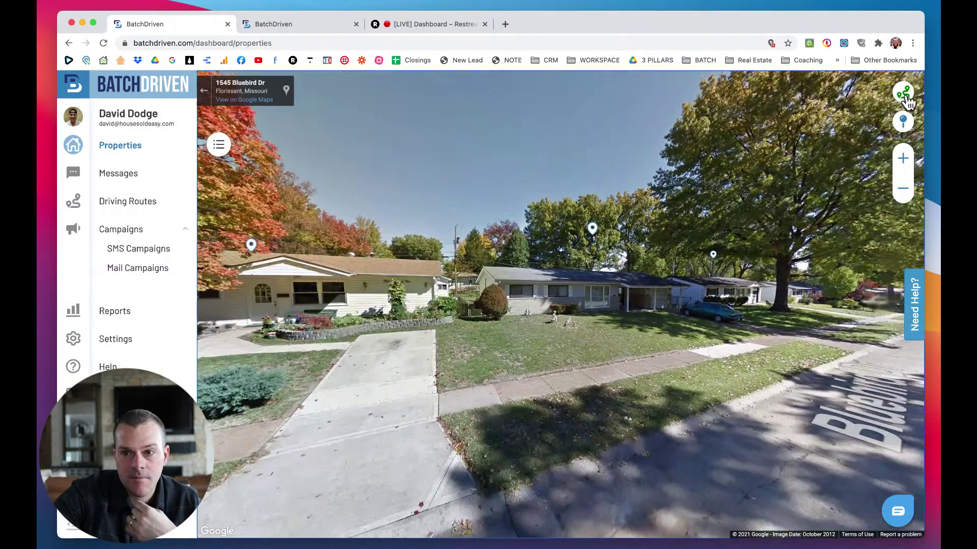
pyautogui.click(904, 125)
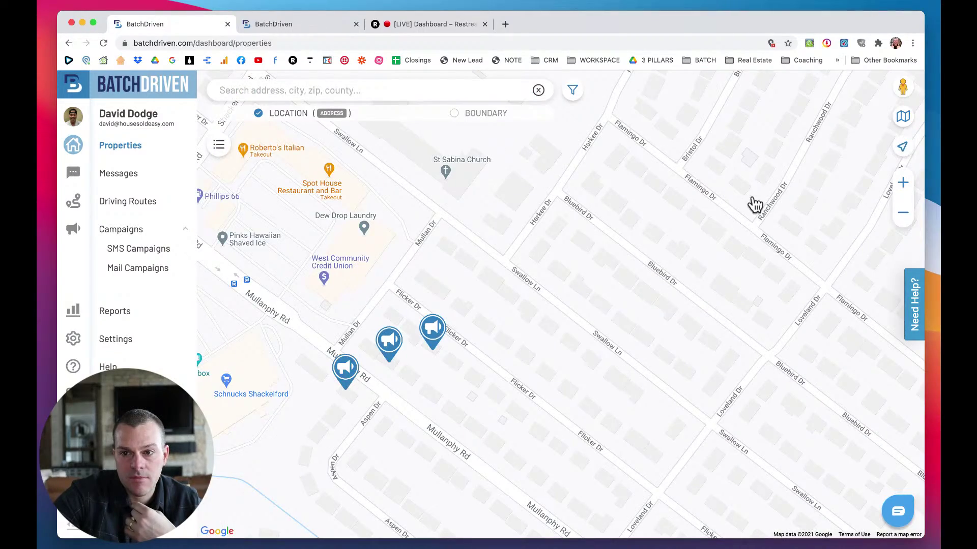
pyautogui.moveTo(754, 204); pyautogui.dragTo(671, 324)
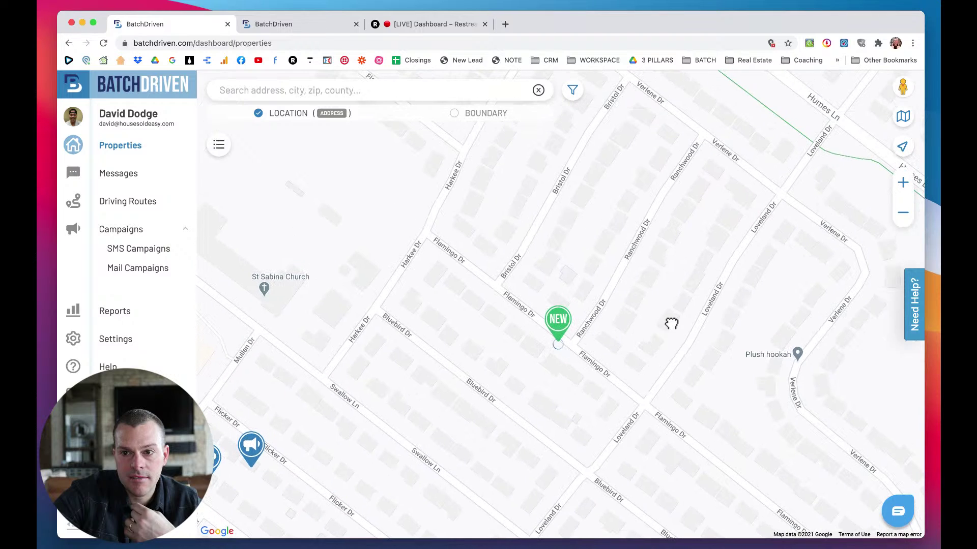
pyautogui.click(903, 116)
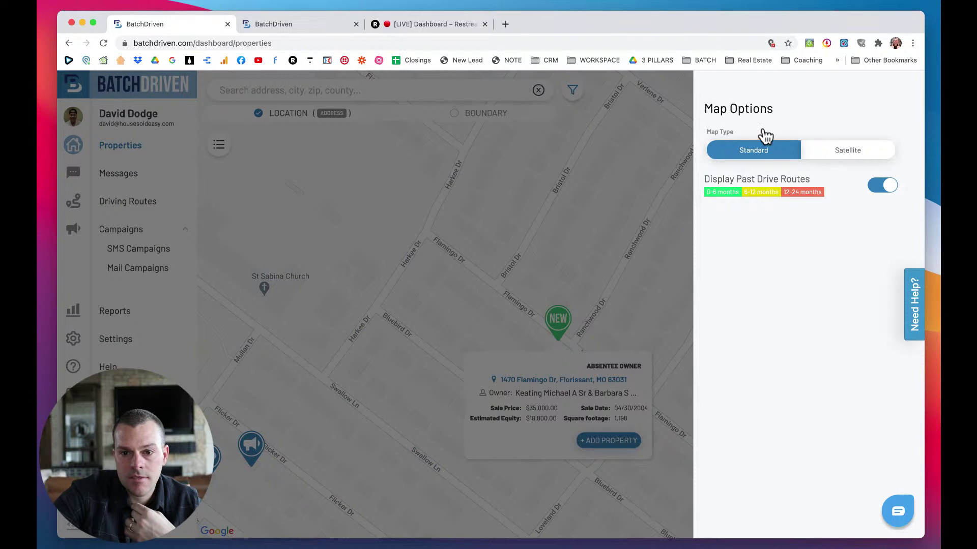
pyautogui.click(617, 267)
pyautogui.click(115, 144)
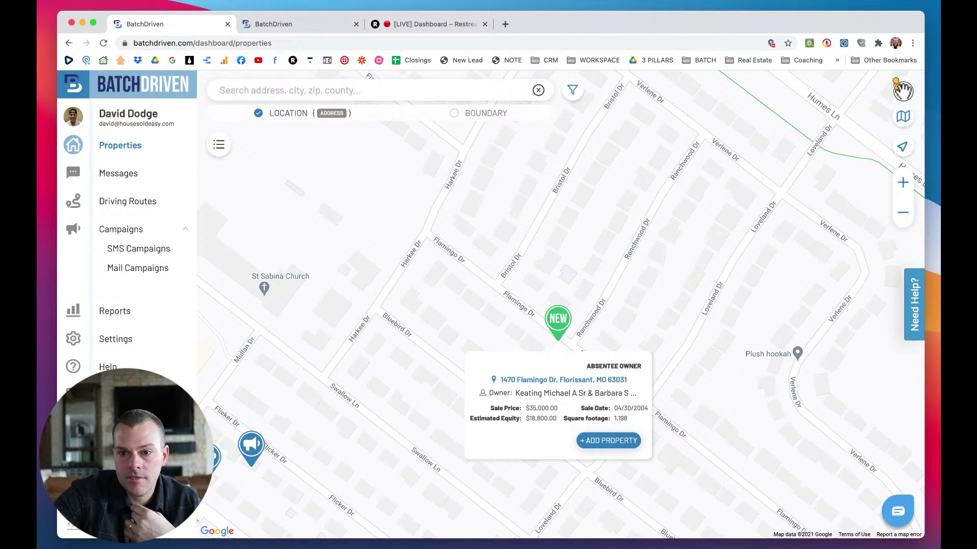
pyautogui.moveTo(903, 91); pyautogui.dragTo(695, 247)
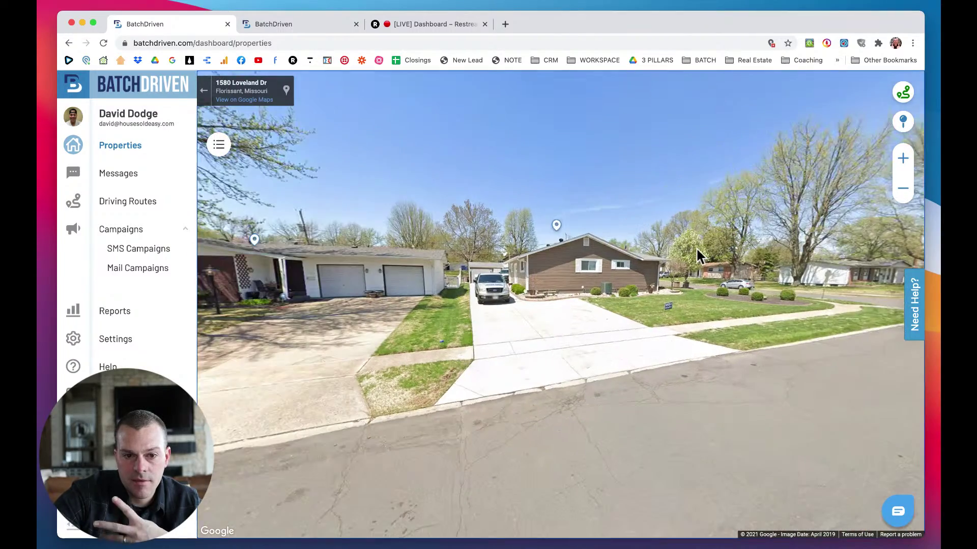
pyautogui.click(394, 251)
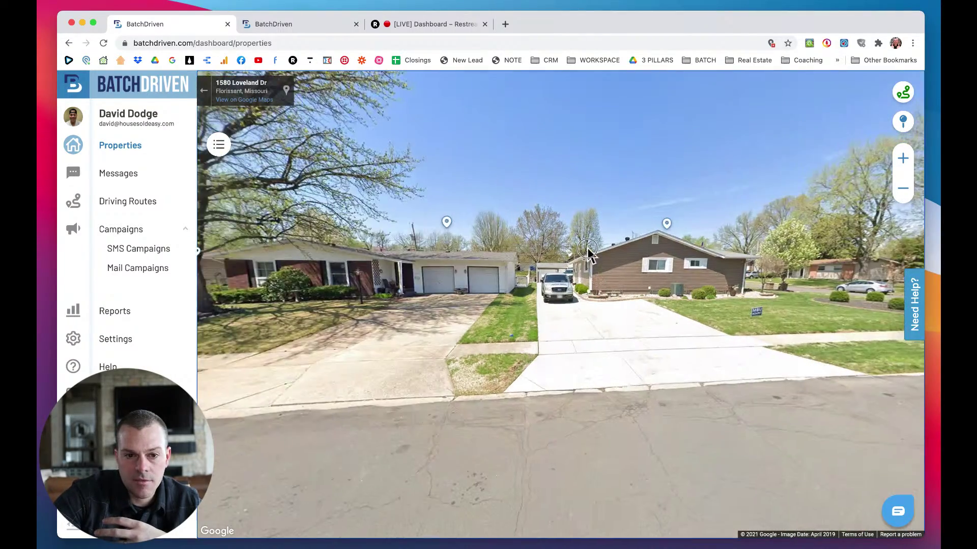
pyautogui.moveTo(302, 239); pyautogui.dragTo(555, 242)
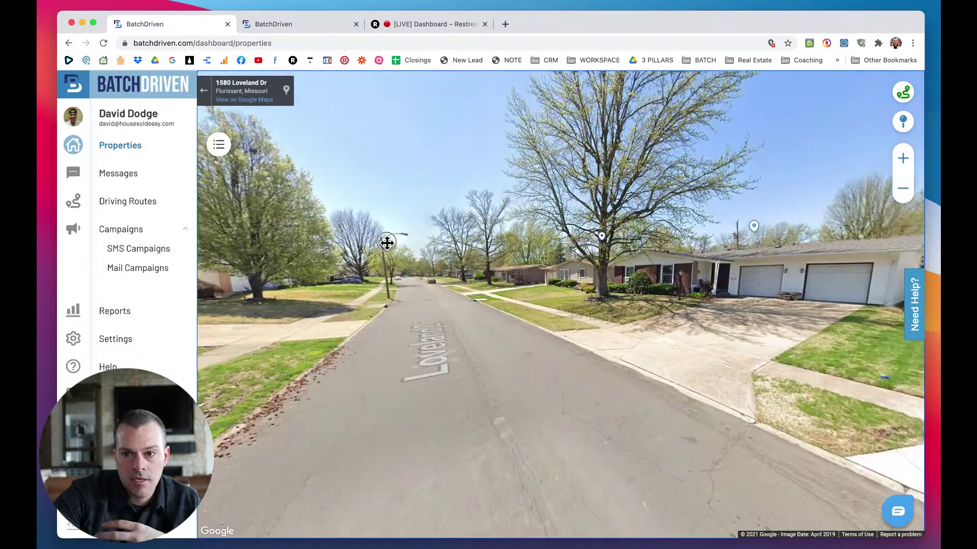
pyautogui.moveTo(388, 240); pyautogui.dragTo(466, 243)
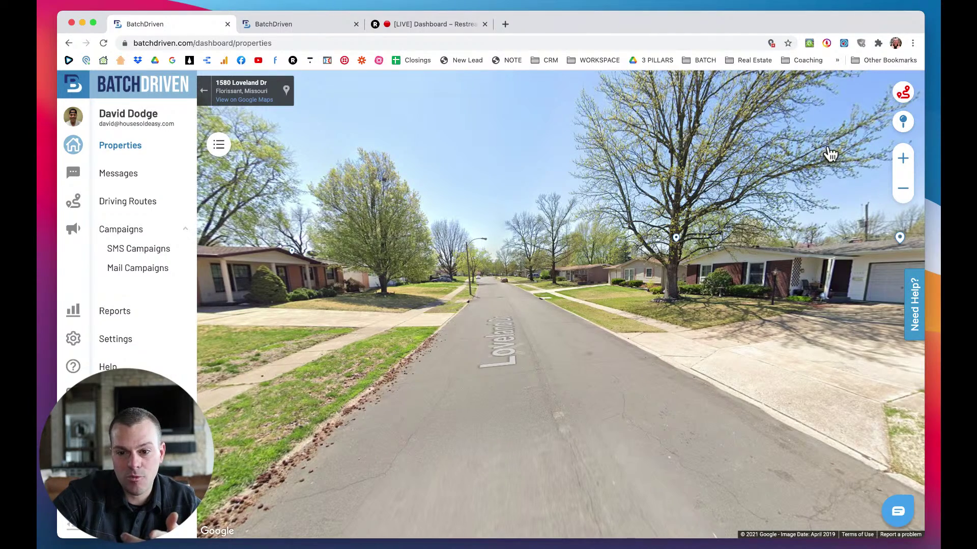
pyautogui.click(582, 279)
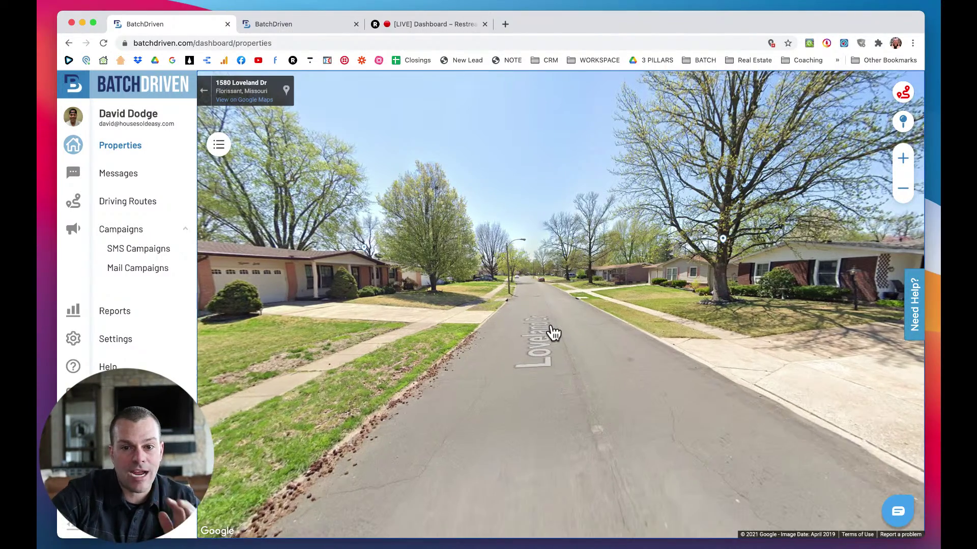
pyautogui.click(553, 333)
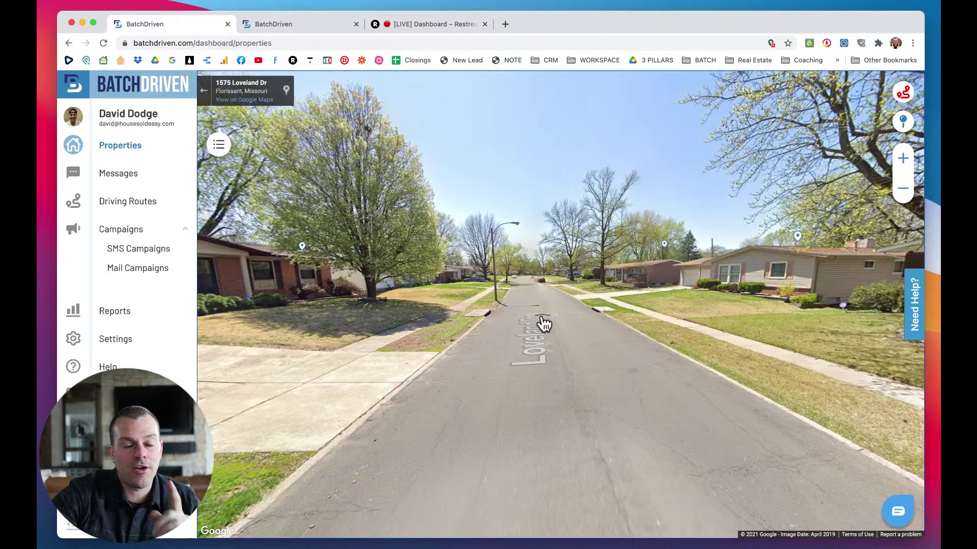
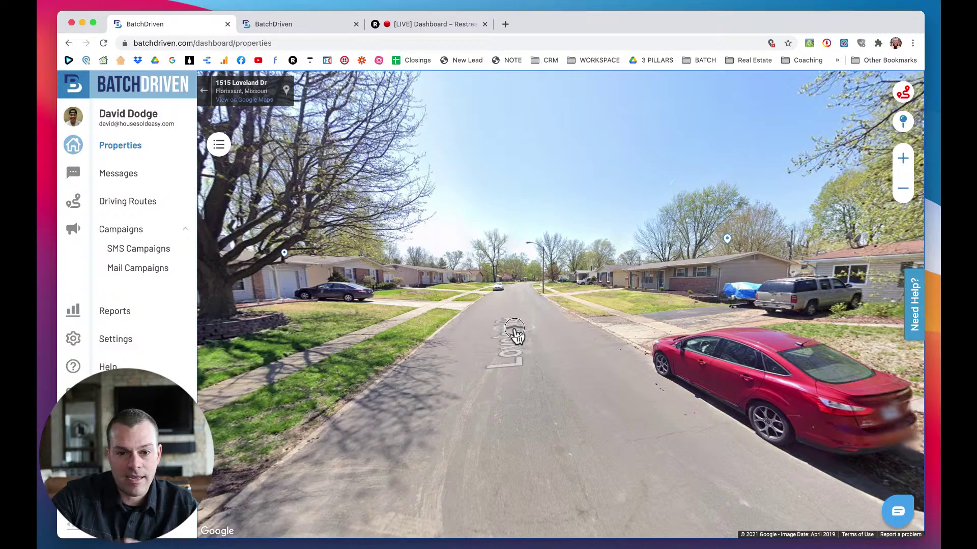
pyautogui.click(517, 336)
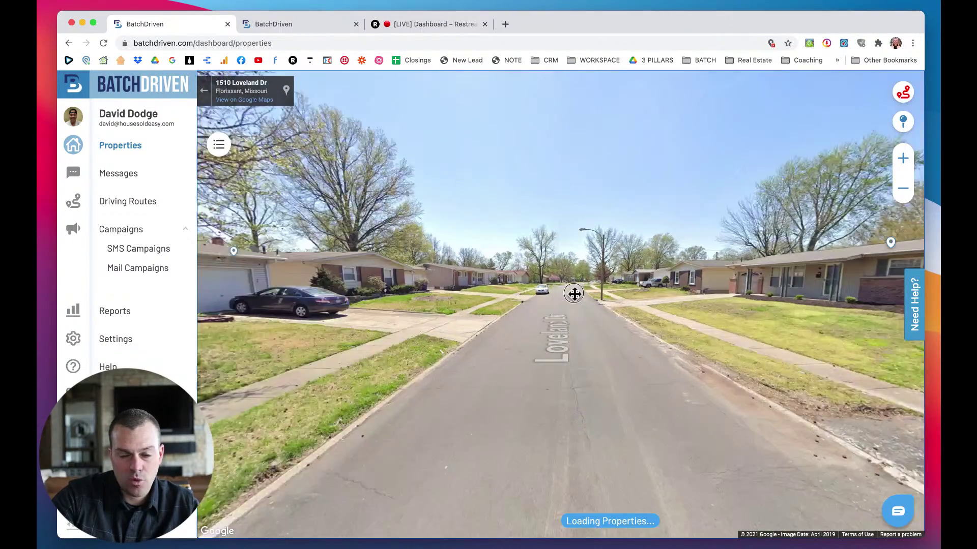
pyautogui.moveTo(573, 294); pyautogui.dragTo(652, 298)
pyautogui.click(676, 311)
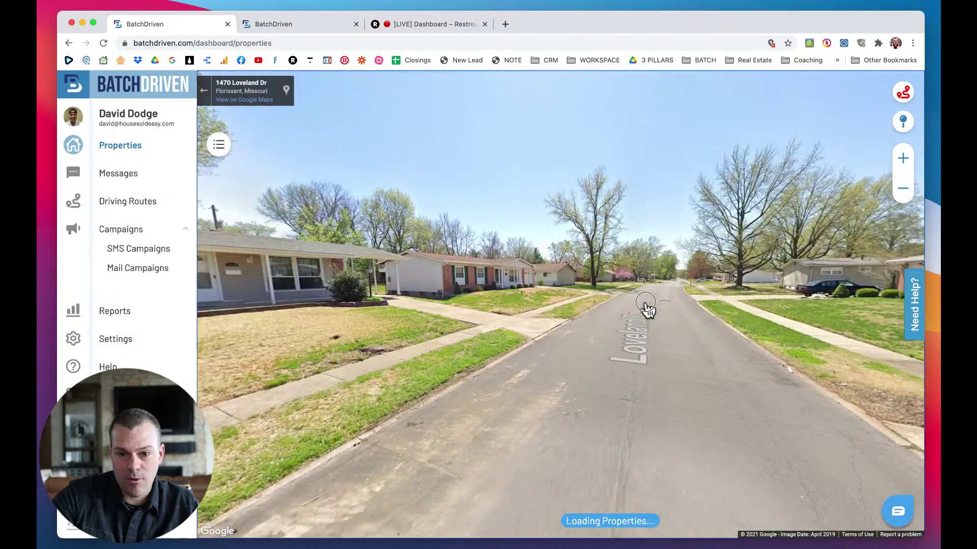
pyautogui.moveTo(645, 304); pyautogui.dragTo(561, 314)
pyautogui.click(562, 314)
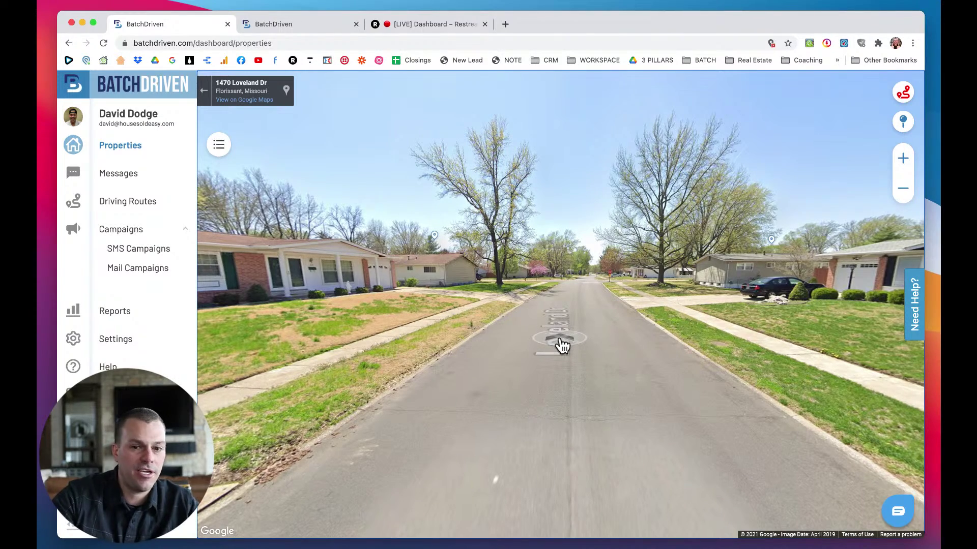
pyautogui.click(561, 346)
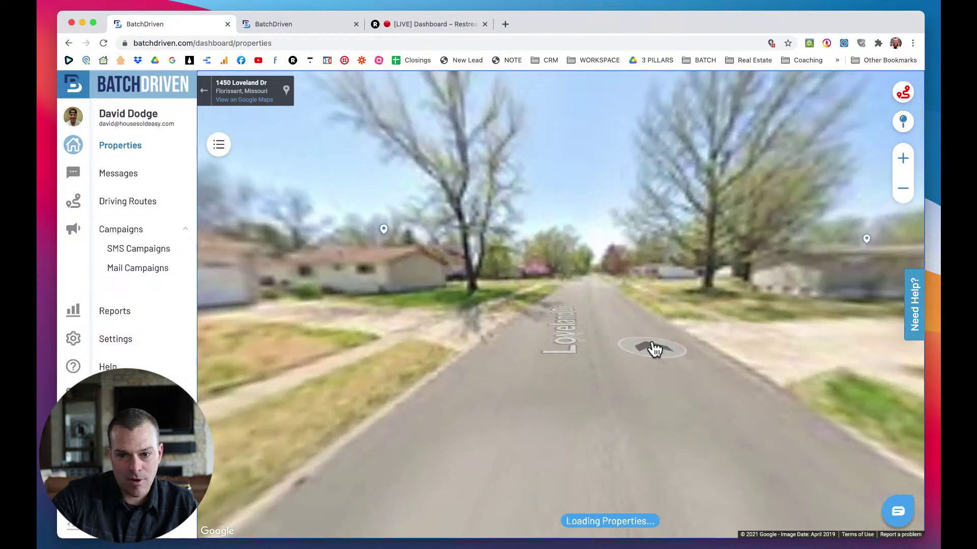
pyautogui.moveTo(617, 316); pyautogui.dragTo(493, 307)
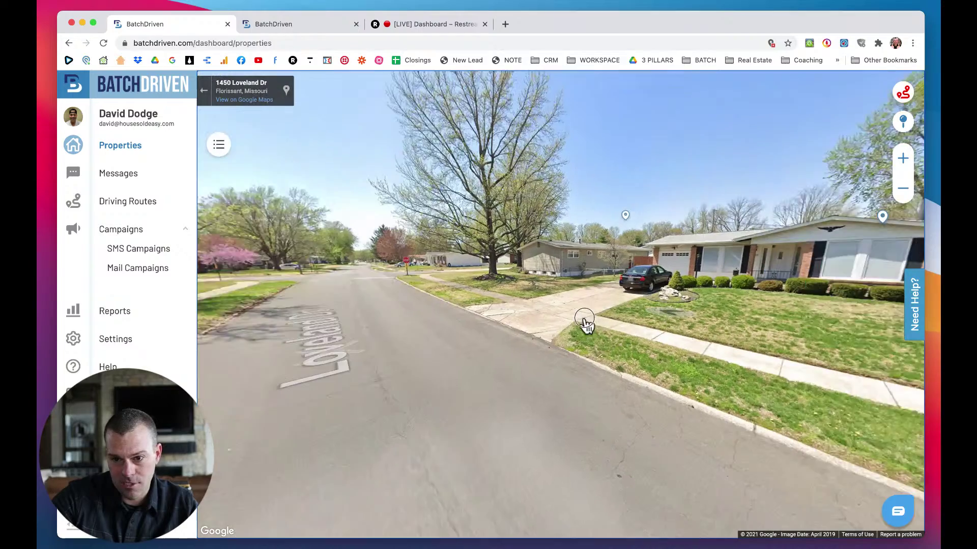
pyautogui.moveTo(544, 325); pyautogui.dragTo(704, 350)
pyautogui.click(498, 331)
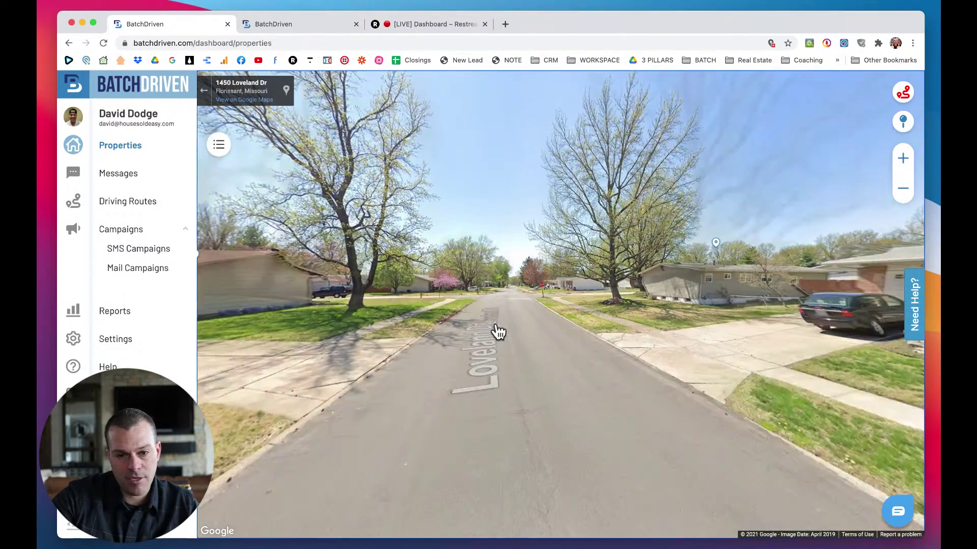
# Pass the stop sign into the Flamingo Dr intersection and turn onto Flamingo Dr.
pyautogui.click(517, 350)
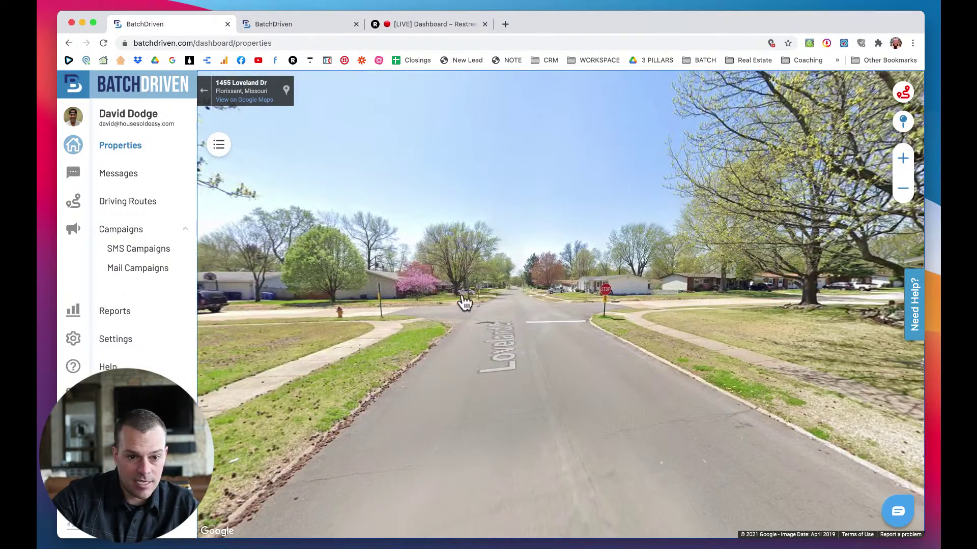
pyautogui.click(545, 318)
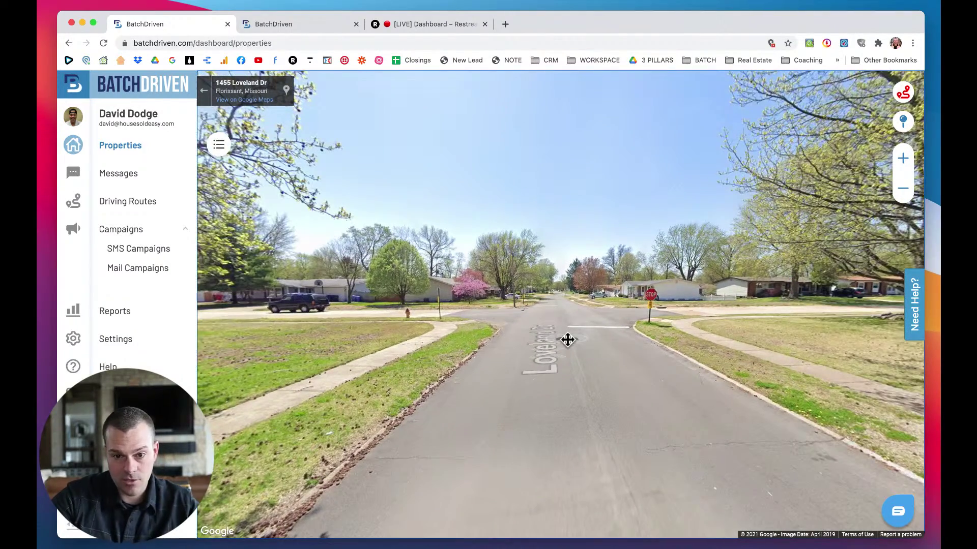
pyautogui.click(568, 340)
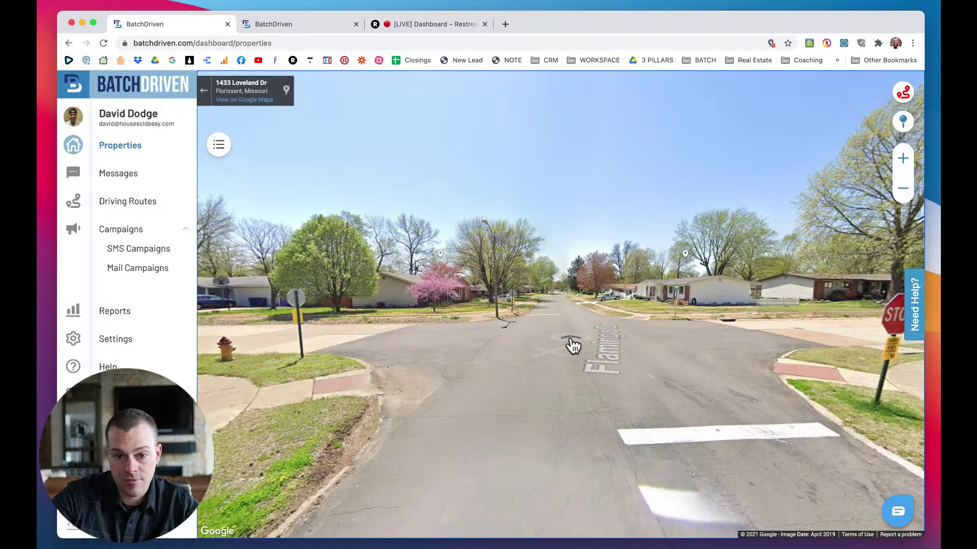
pyautogui.click(607, 359)
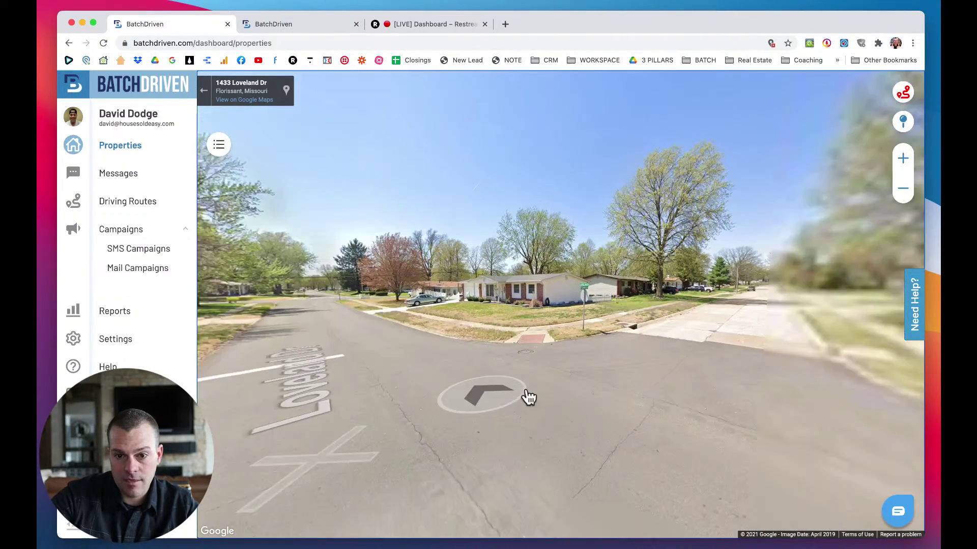
pyautogui.moveTo(608, 390); pyautogui.dragTo(578, 388)
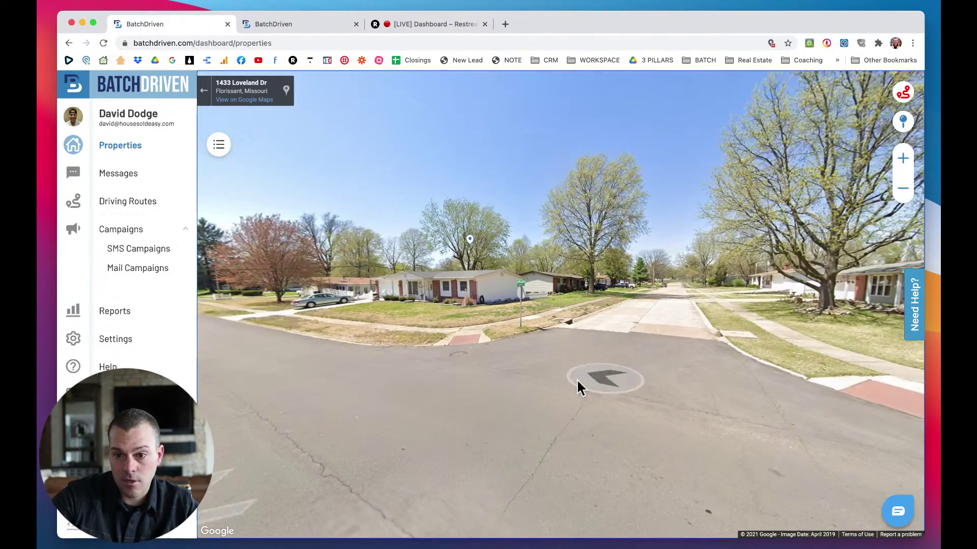
pyautogui.click(662, 317)
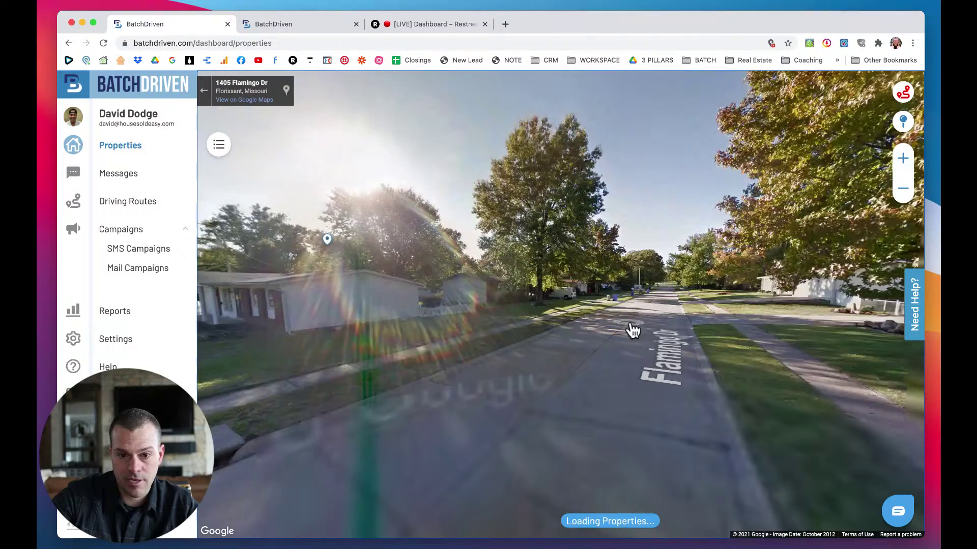
pyautogui.click(572, 333)
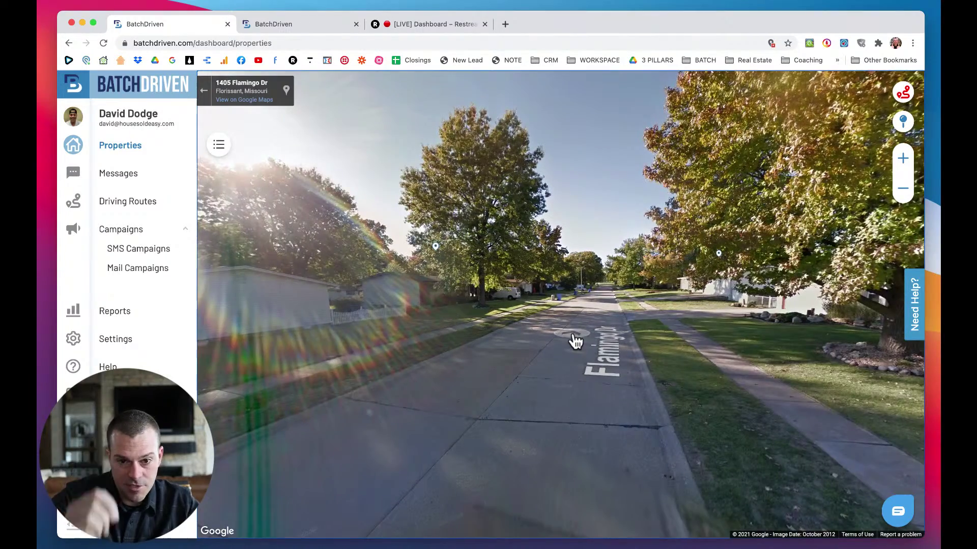
pyautogui.click(574, 339)
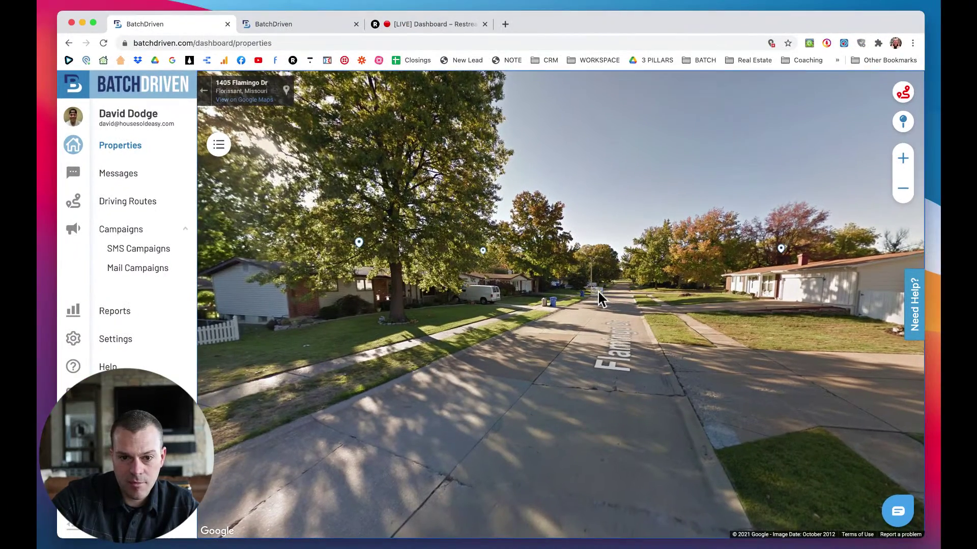
pyautogui.click(597, 291)
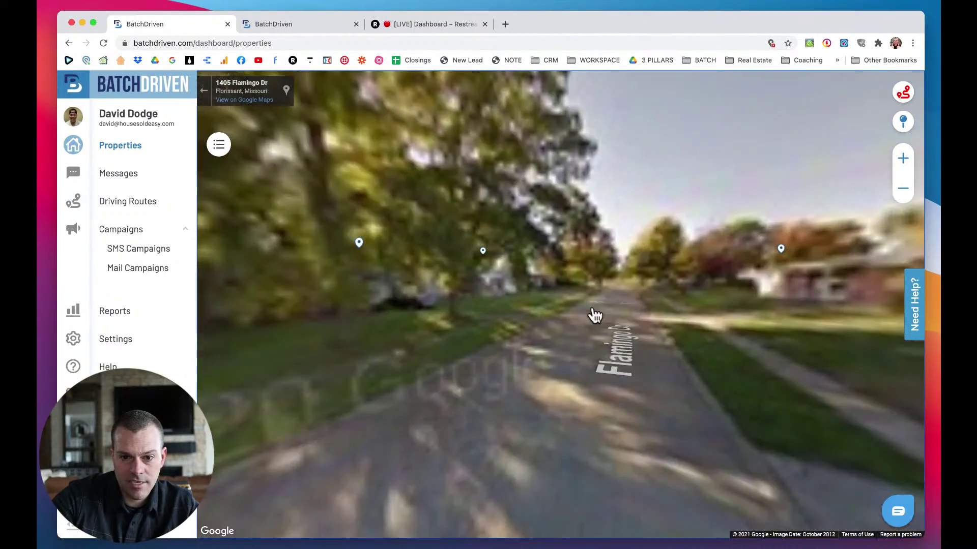
pyautogui.click(600, 317)
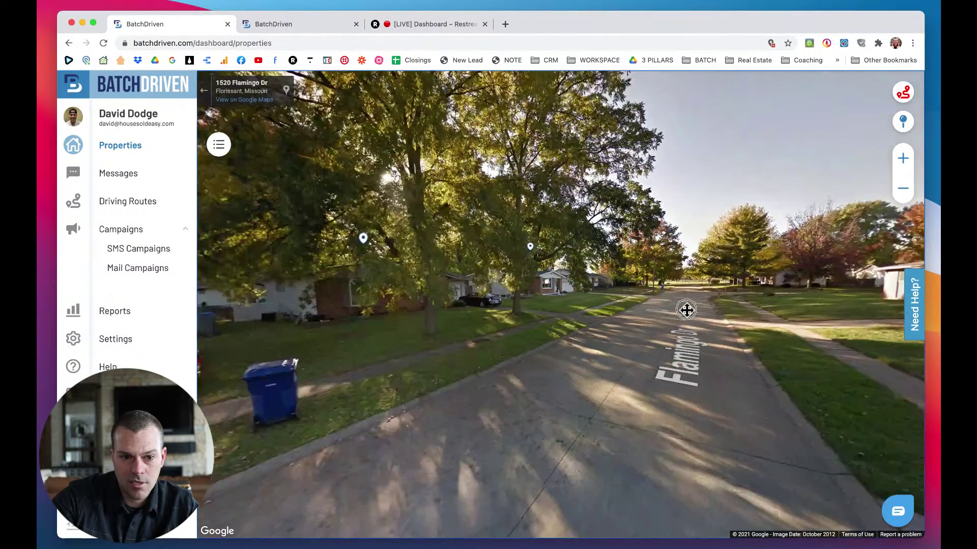
pyautogui.click(685, 310)
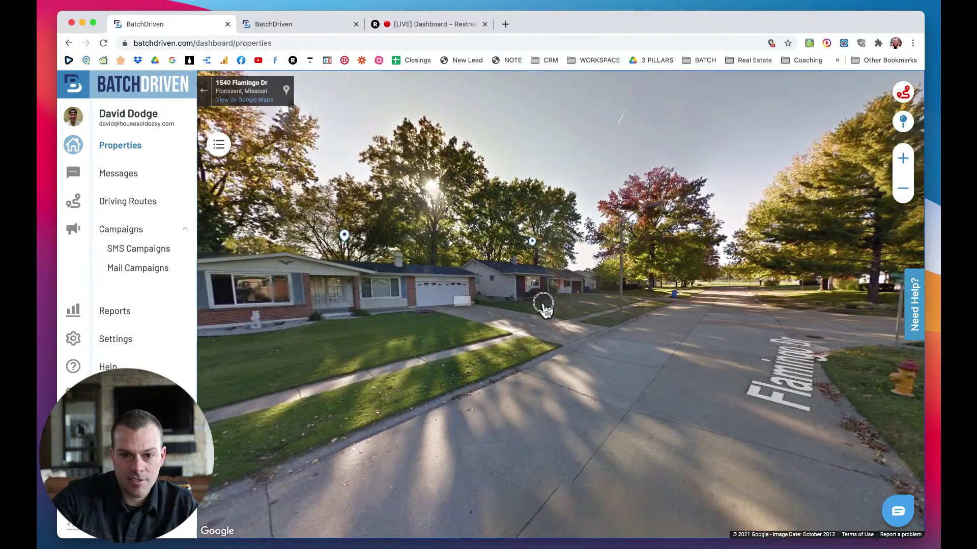
pyautogui.click(543, 305)
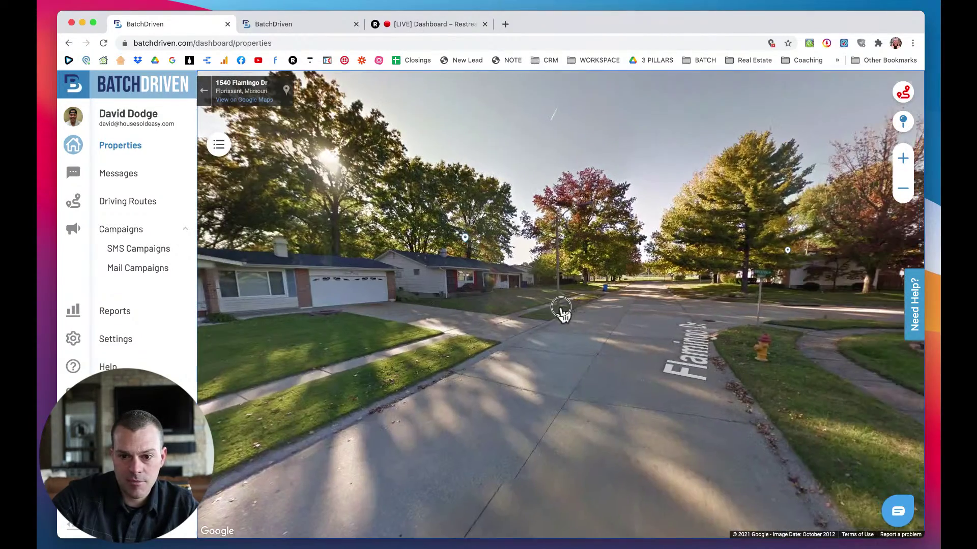
pyautogui.moveTo(563, 312); pyautogui.dragTo(399, 307)
pyautogui.moveTo(522, 312); pyautogui.dragTo(442, 321)
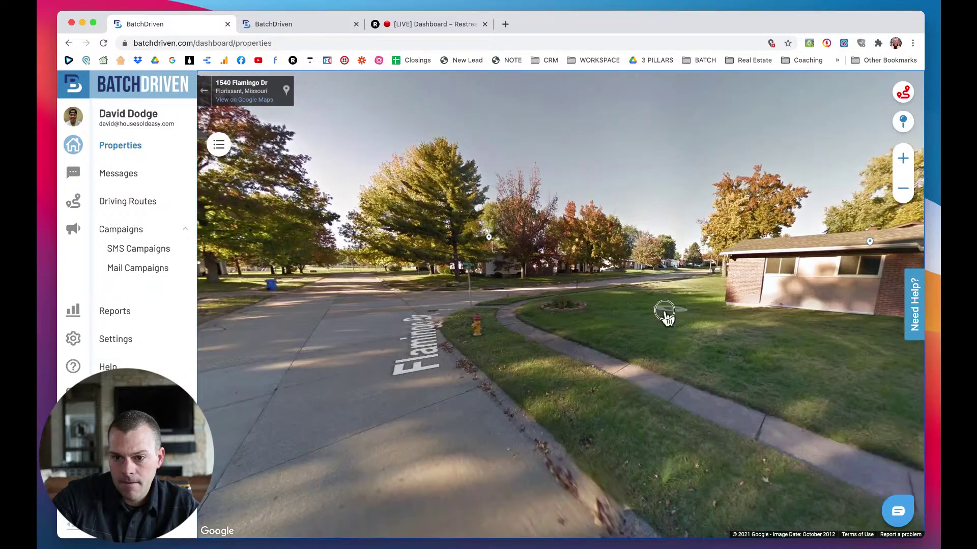
pyautogui.moveTo(665, 312); pyautogui.dragTo(515, 325)
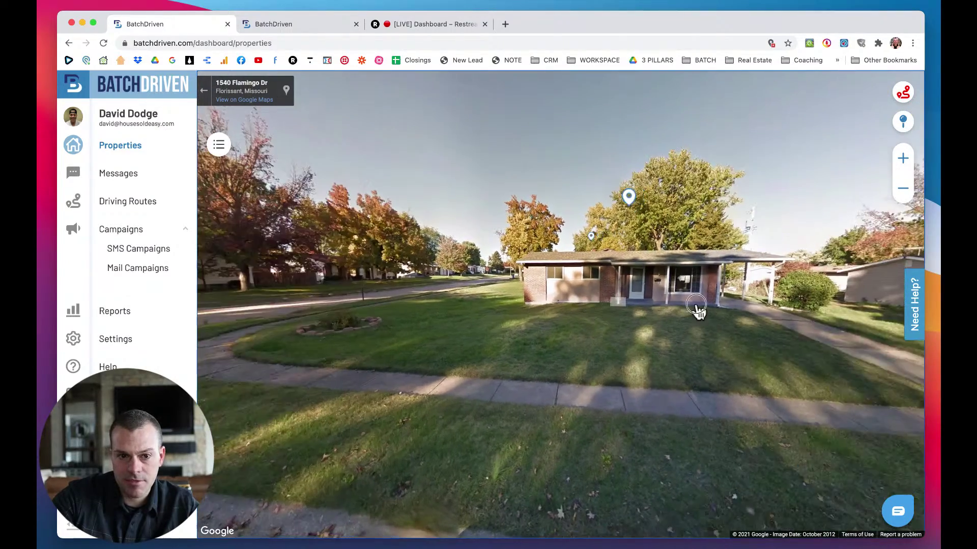
pyautogui.moveTo(697, 310); pyautogui.dragTo(803, 315)
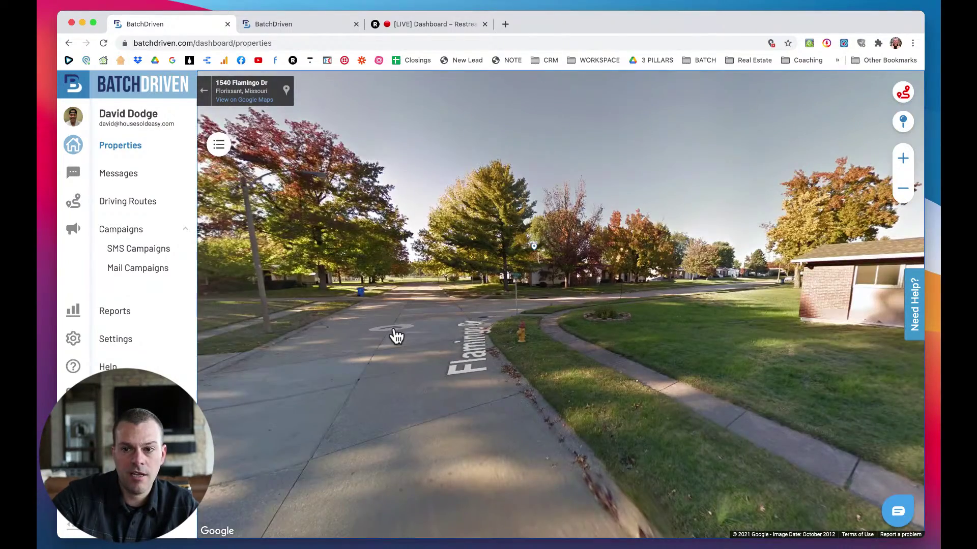
pyautogui.click(396, 335)
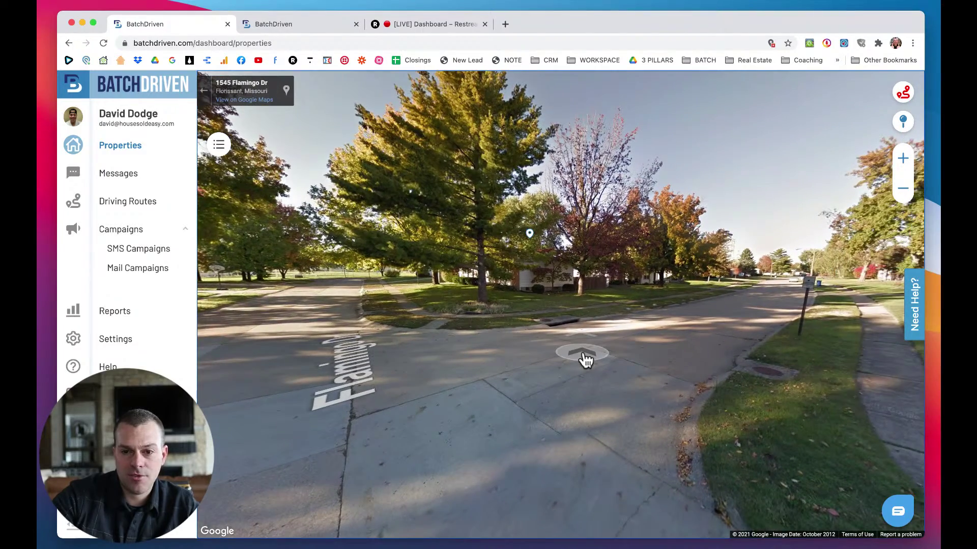
pyautogui.click(586, 359)
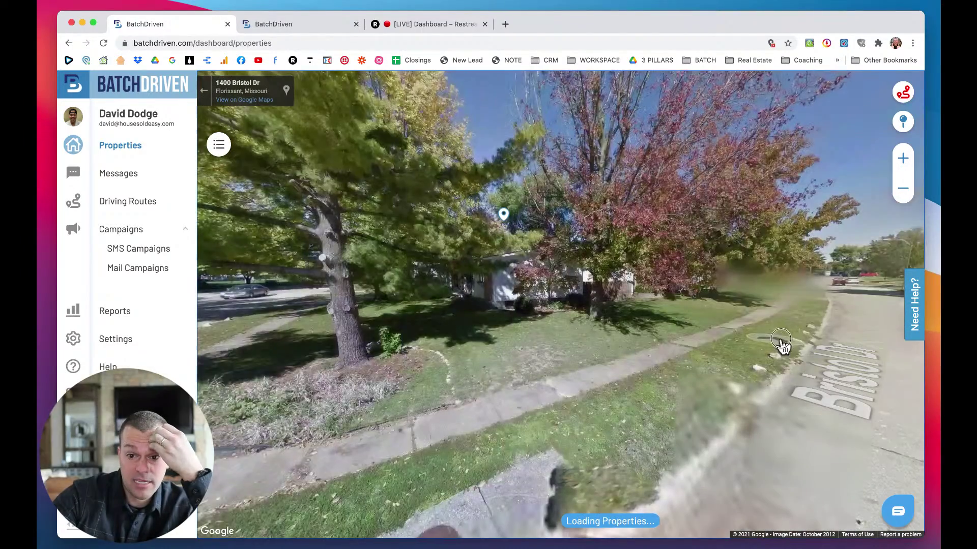
pyautogui.moveTo(781, 343); pyautogui.dragTo(622, 345)
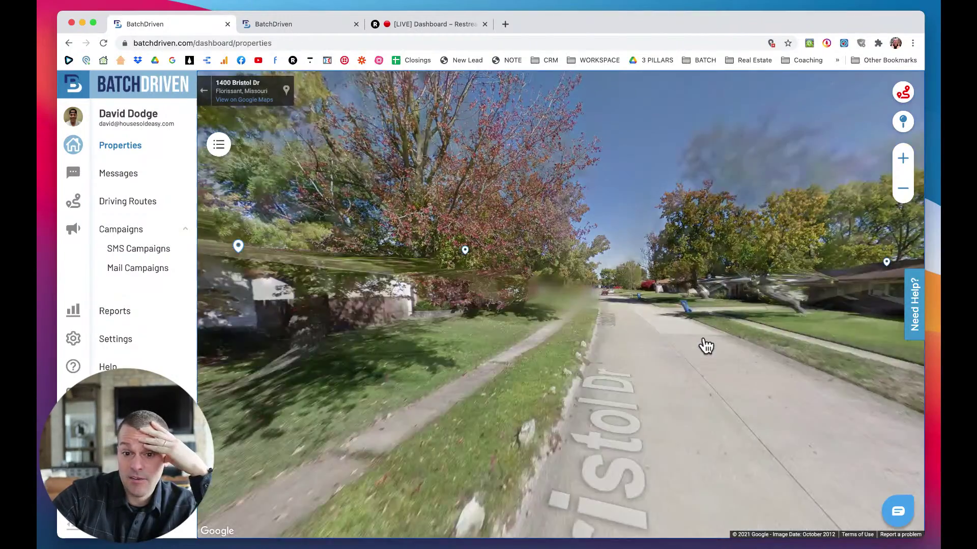
pyautogui.click(702, 344)
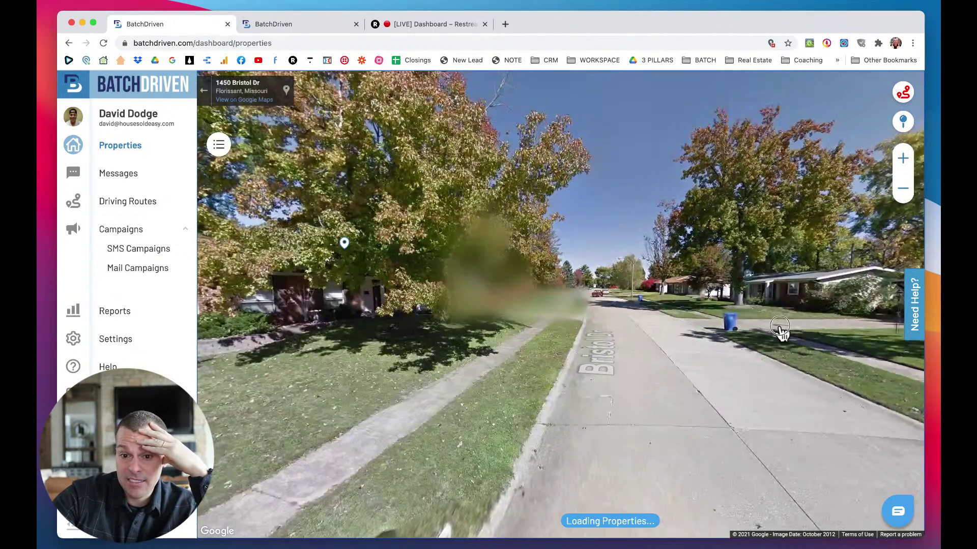
pyautogui.moveTo(779, 330); pyautogui.dragTo(560, 326)
pyautogui.moveTo(651, 334); pyautogui.dragTo(730, 343)
pyautogui.click(545, 331)
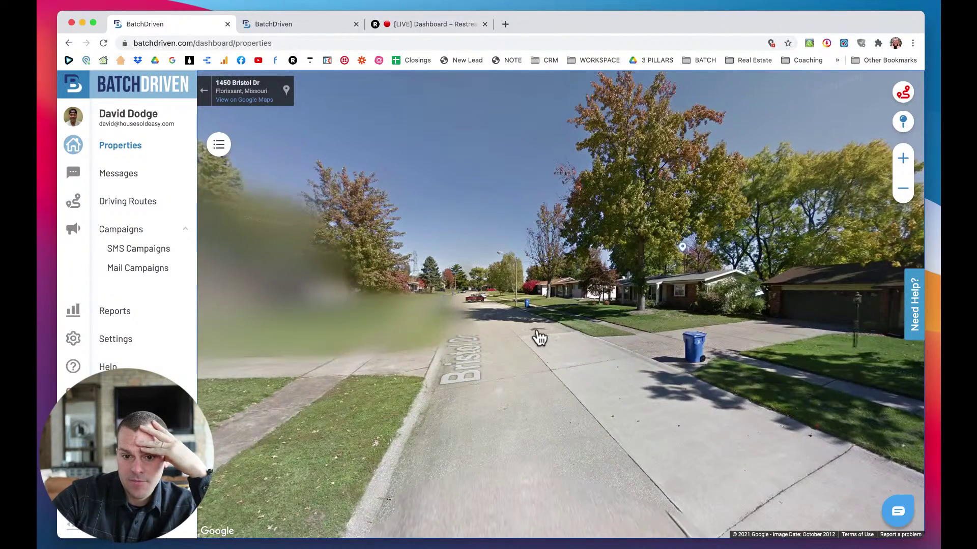
pyautogui.click(538, 336)
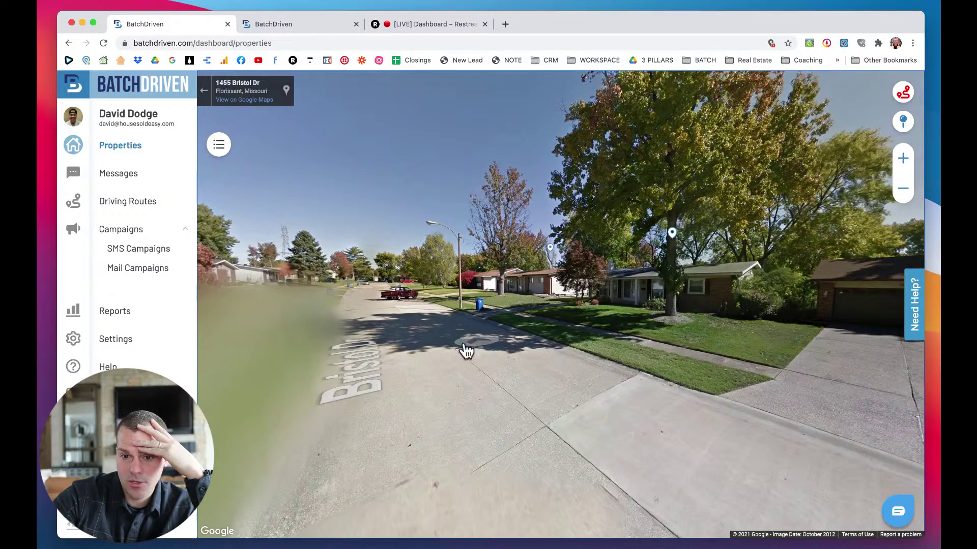
pyautogui.click(436, 351)
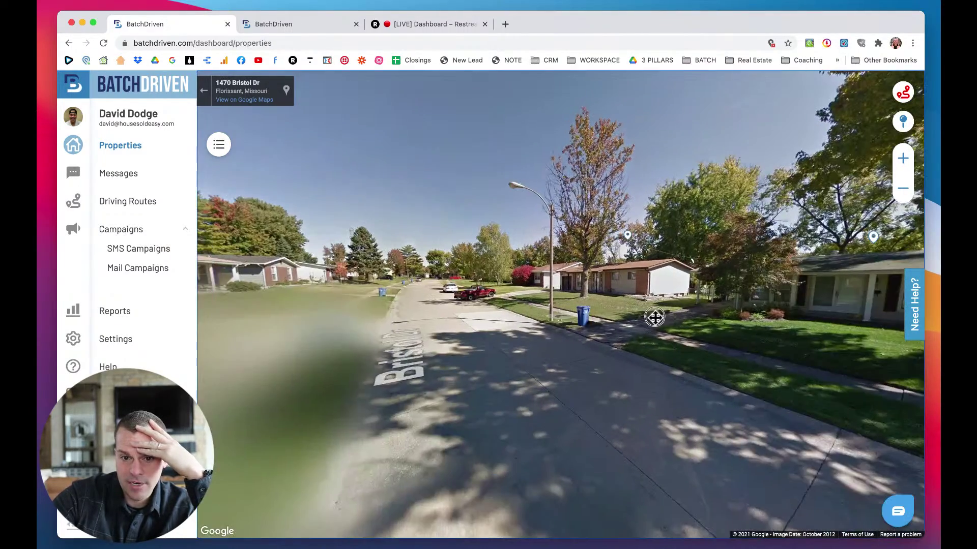
pyautogui.moveTo(654, 317); pyautogui.dragTo(809, 321)
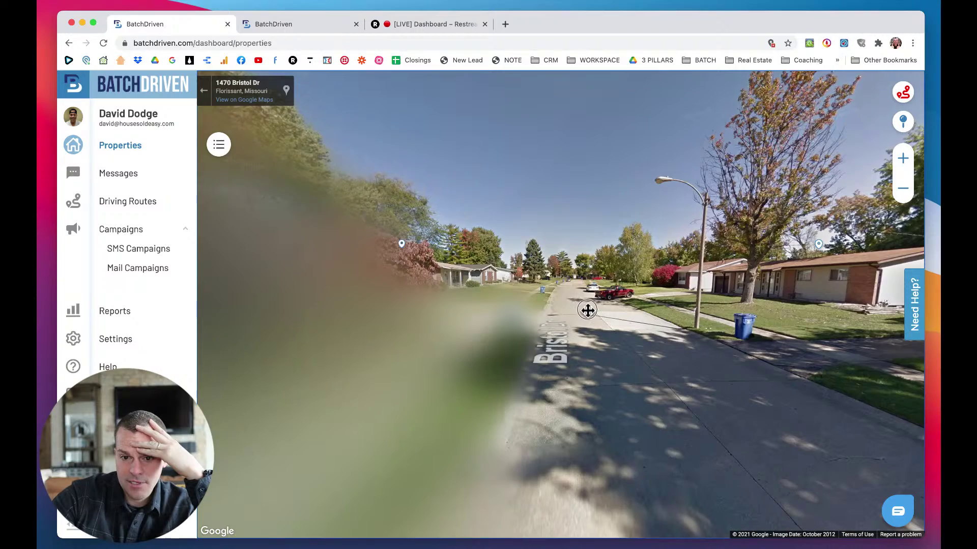
pyautogui.moveTo(586, 311); pyautogui.dragTo(683, 338)
pyautogui.click(689, 341)
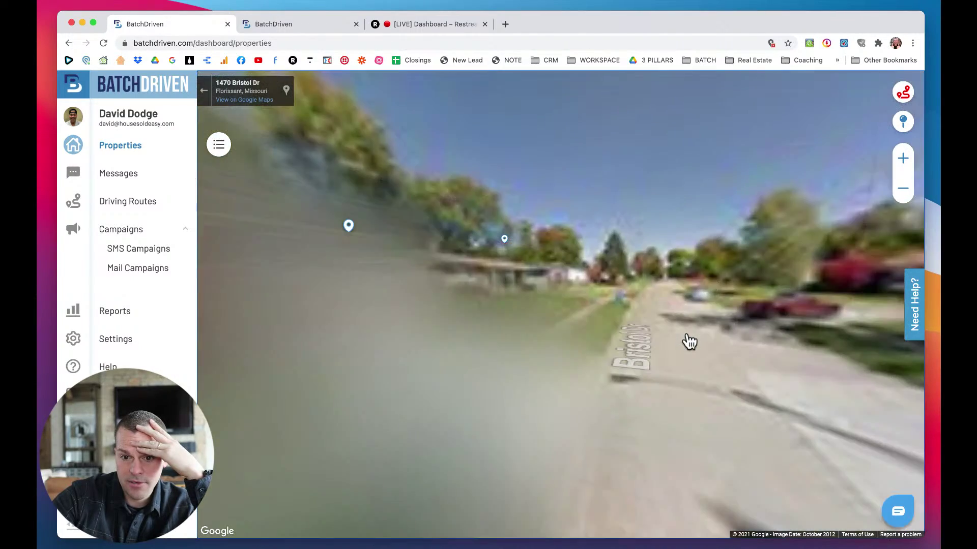
pyautogui.click(689, 341)
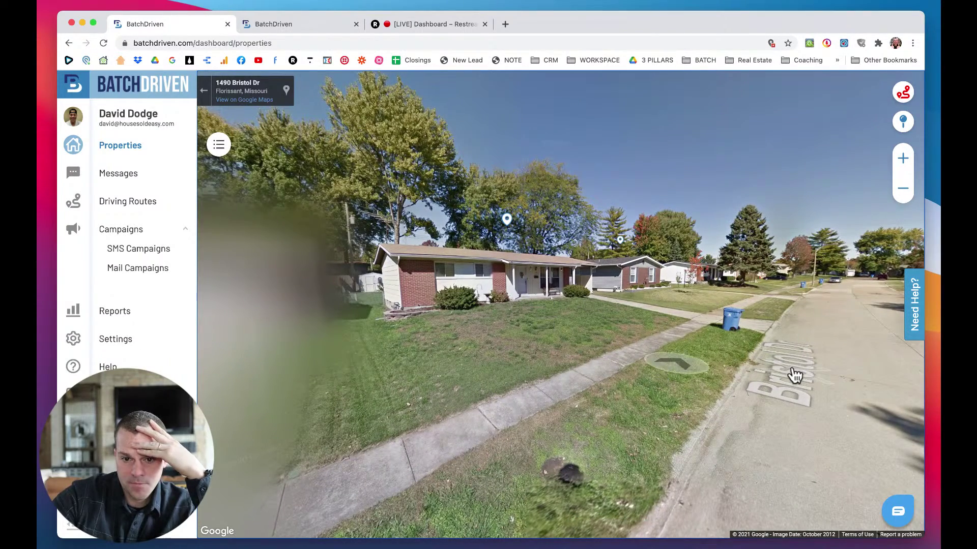
pyautogui.moveTo(854, 391); pyautogui.dragTo(806, 351)
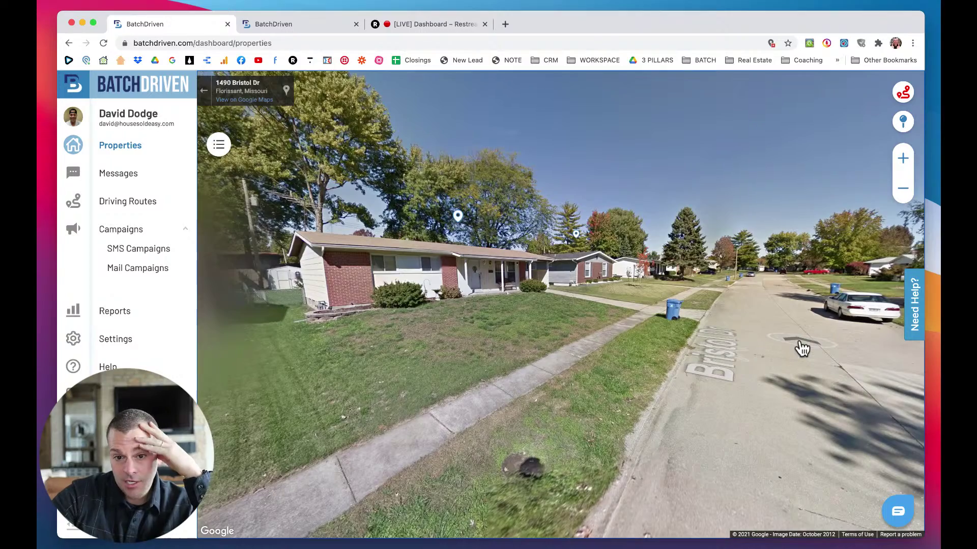
pyautogui.click(802, 348)
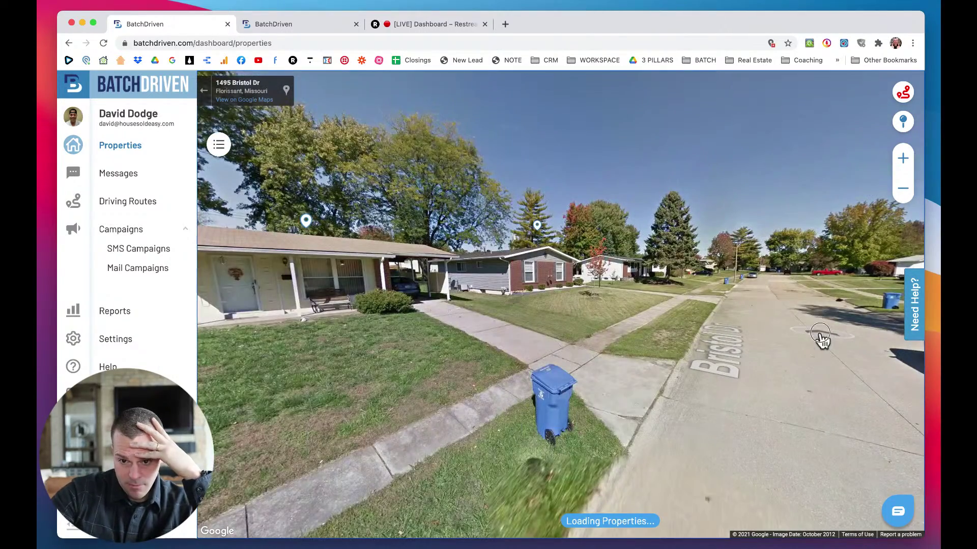
pyautogui.moveTo(820, 336); pyautogui.dragTo(781, 338)
pyautogui.click(781, 339)
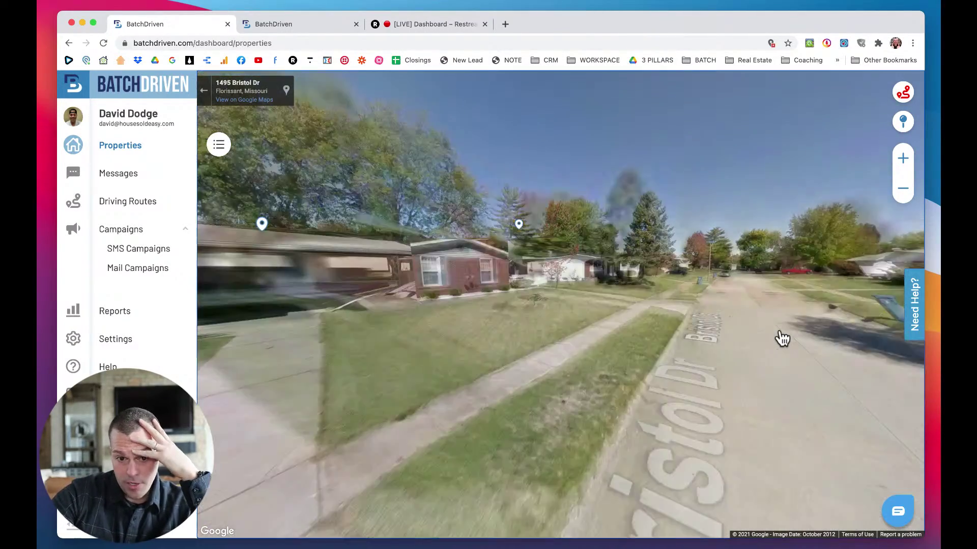
pyautogui.moveTo(782, 339); pyautogui.dragTo(597, 316)
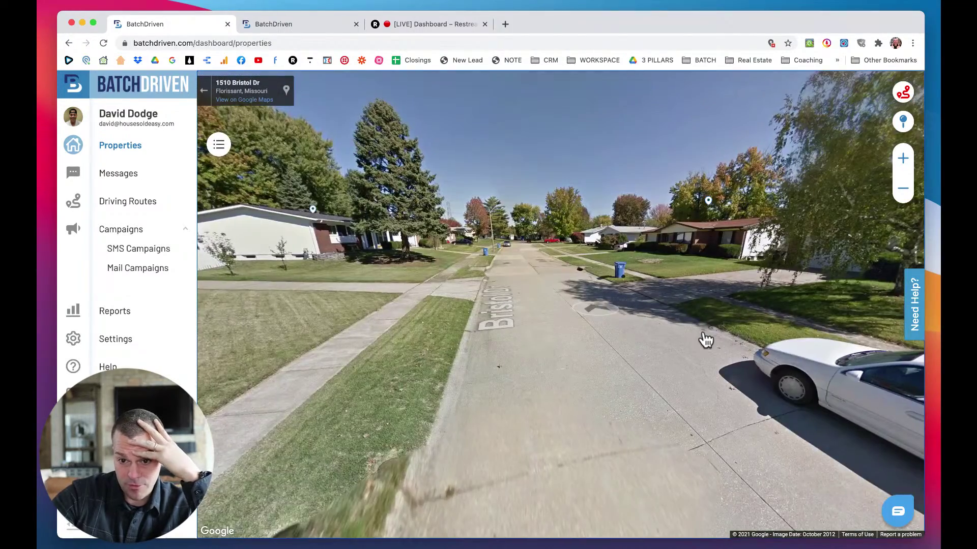
pyautogui.click(628, 338)
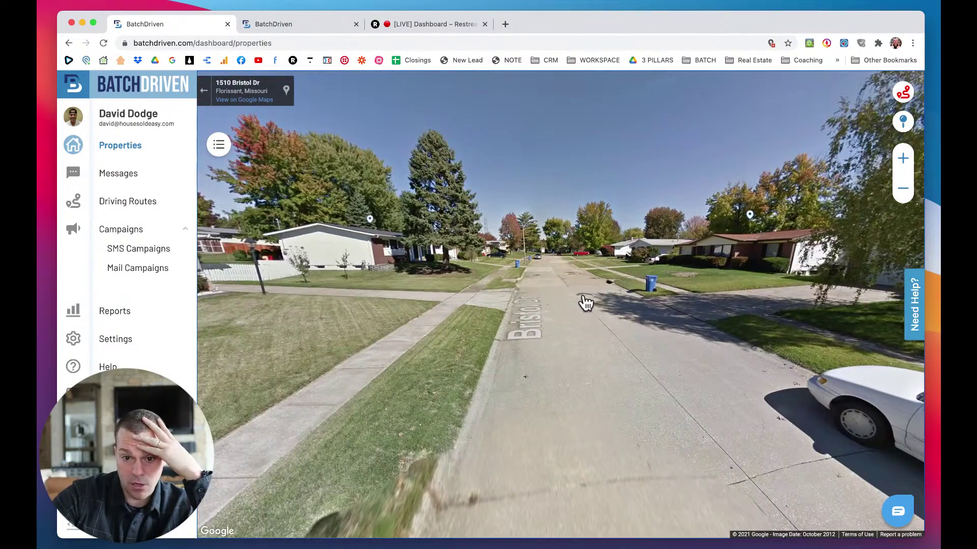
pyautogui.click(586, 302)
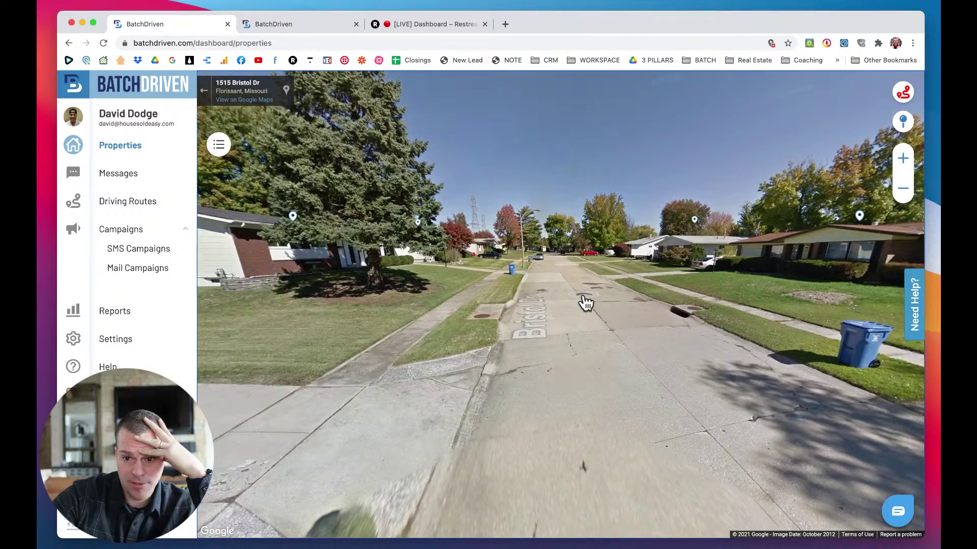
pyautogui.click(585, 303)
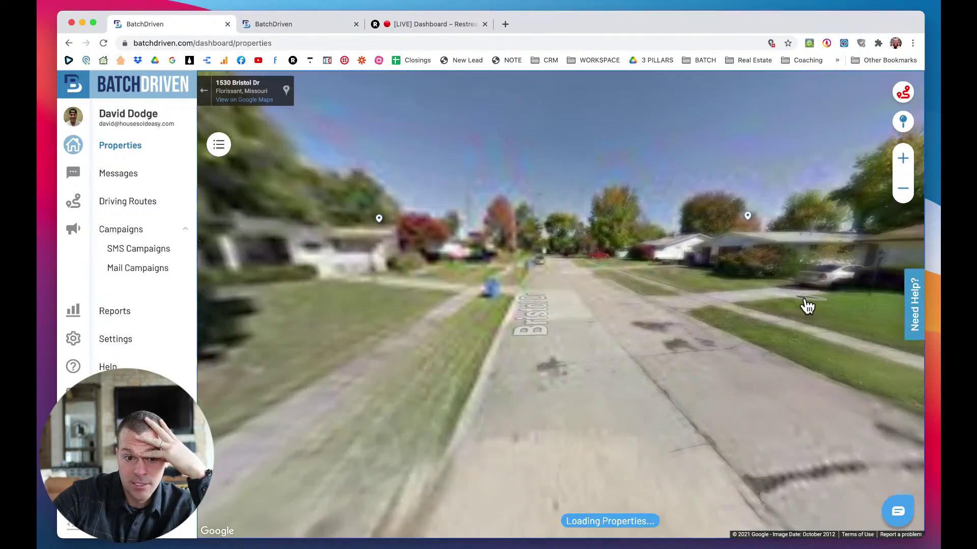
pyautogui.click(808, 306)
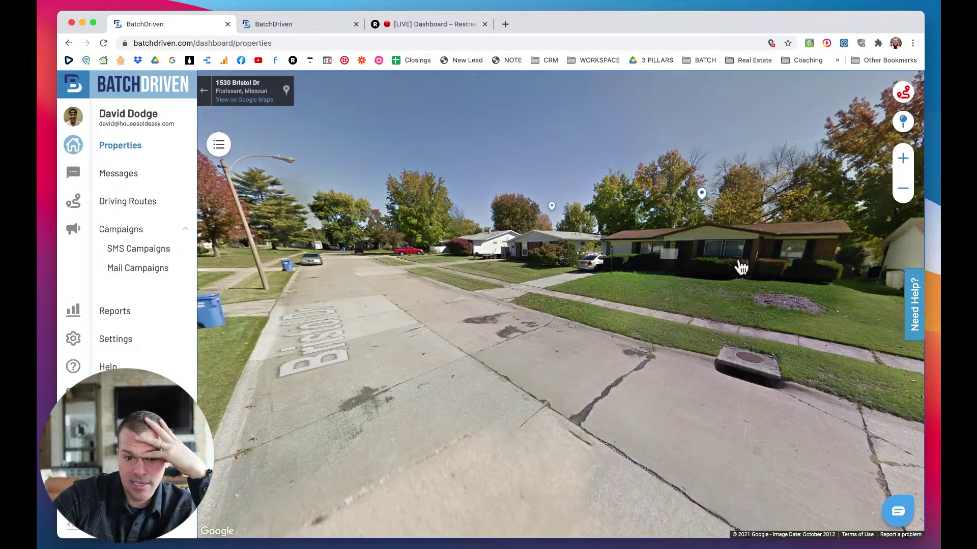
pyautogui.click(480, 359)
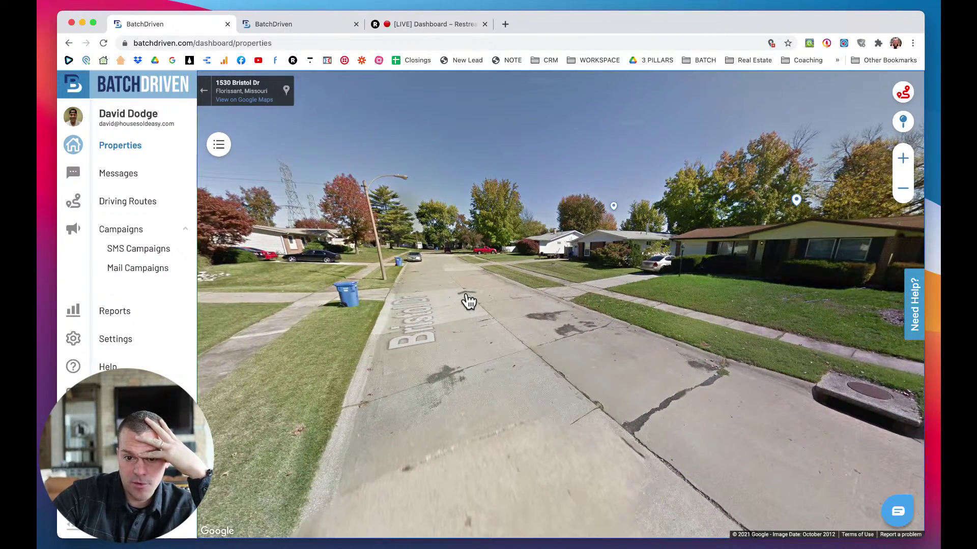
pyautogui.click(468, 301)
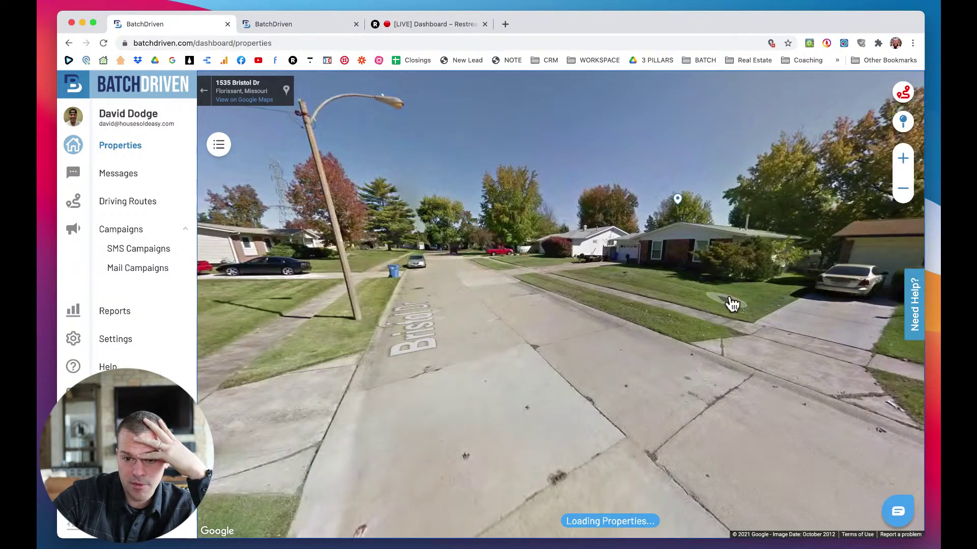
pyautogui.click(479, 324)
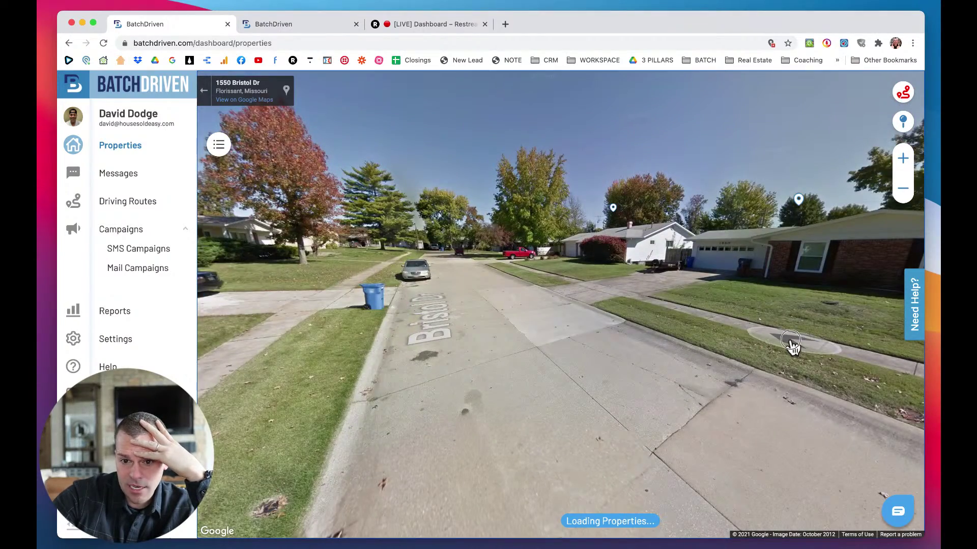
pyautogui.moveTo(791, 344); pyautogui.dragTo(552, 337)
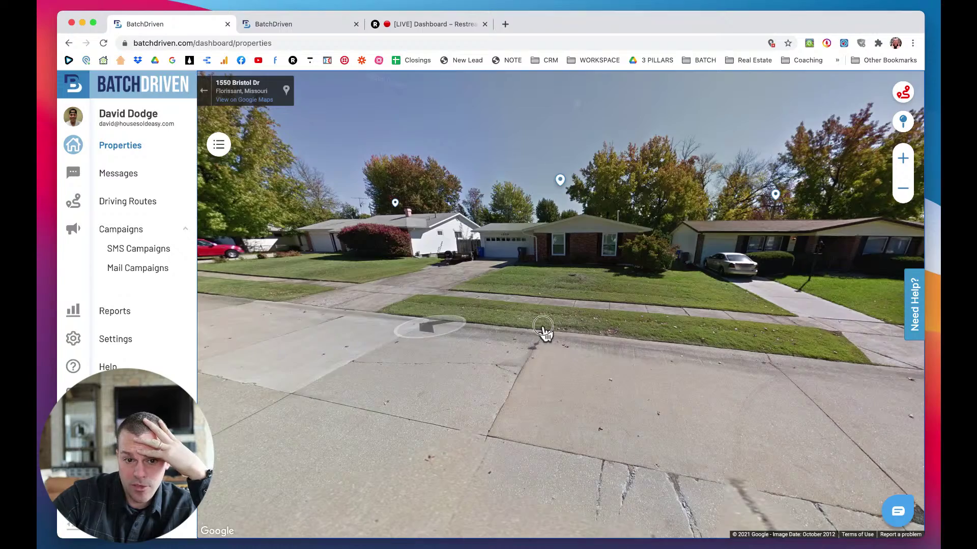
pyautogui.moveTo(543, 327); pyautogui.dragTo(708, 331)
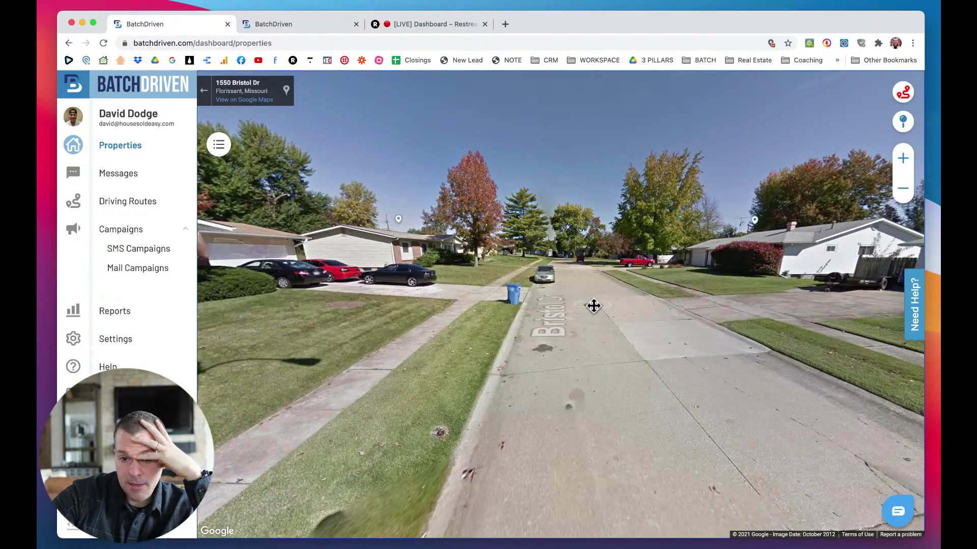
pyautogui.click(596, 306)
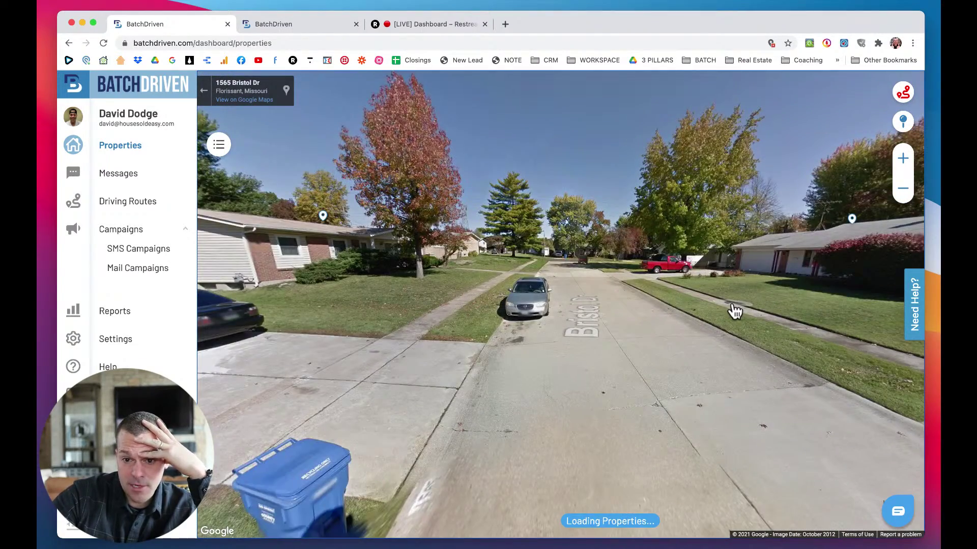
pyautogui.moveTo(732, 310); pyautogui.dragTo(700, 351)
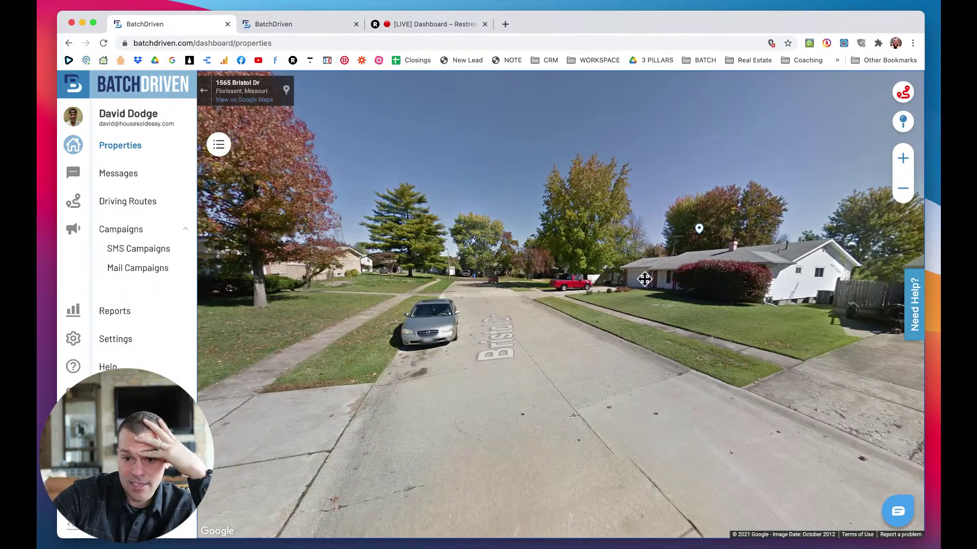
pyautogui.click(659, 277)
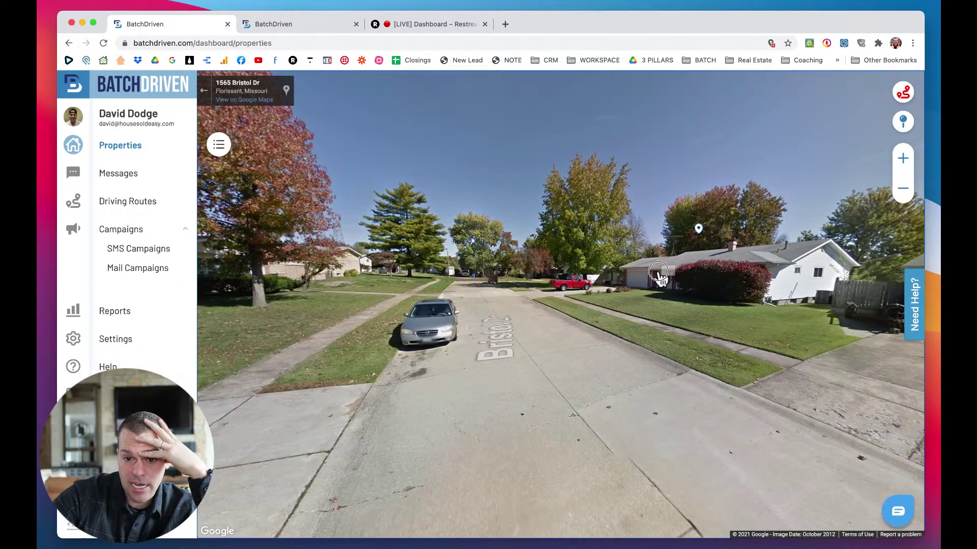
pyautogui.click(488, 324)
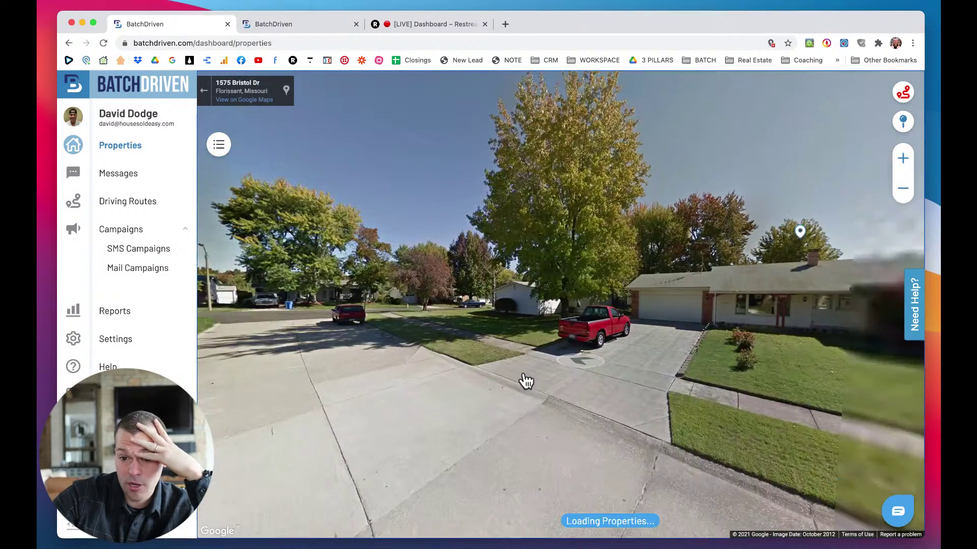
pyautogui.moveTo(667, 377); pyautogui.dragTo(573, 380)
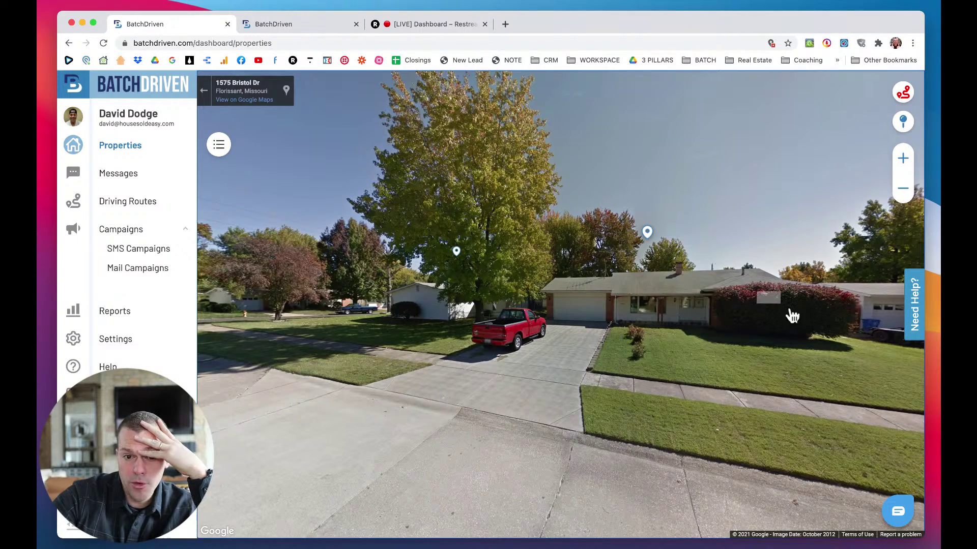
pyautogui.moveTo(465, 307); pyautogui.dragTo(538, 362)
pyautogui.click(538, 362)
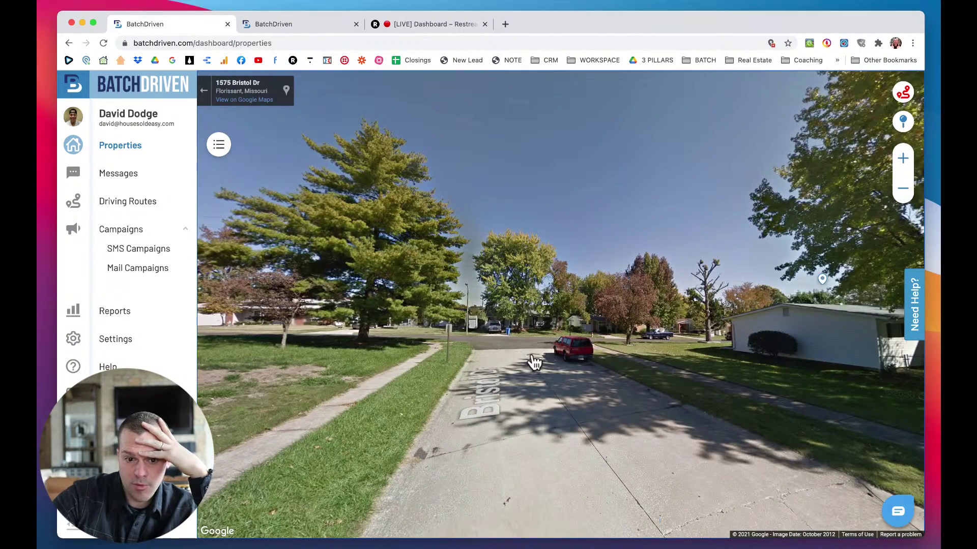
pyautogui.moveTo(501, 351); pyautogui.dragTo(519, 295)
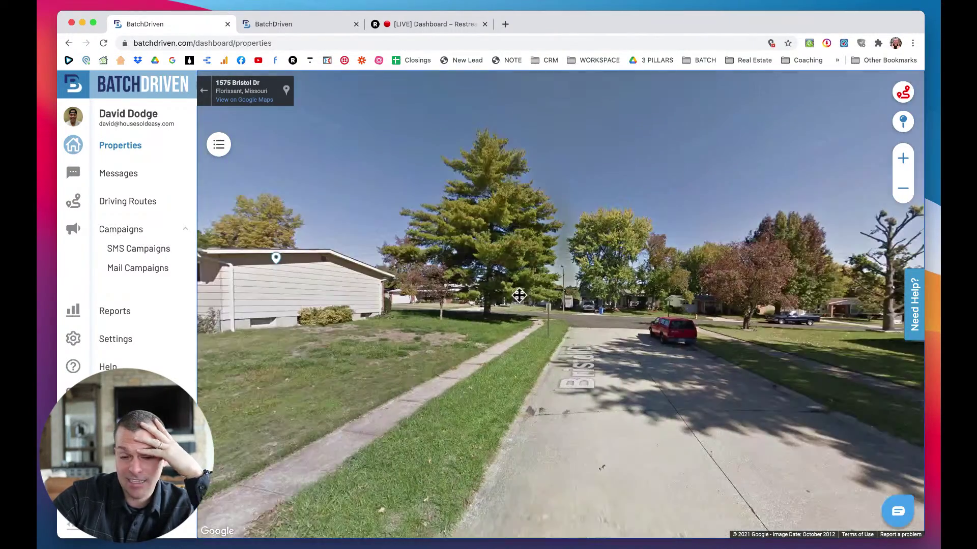
pyautogui.click(623, 339)
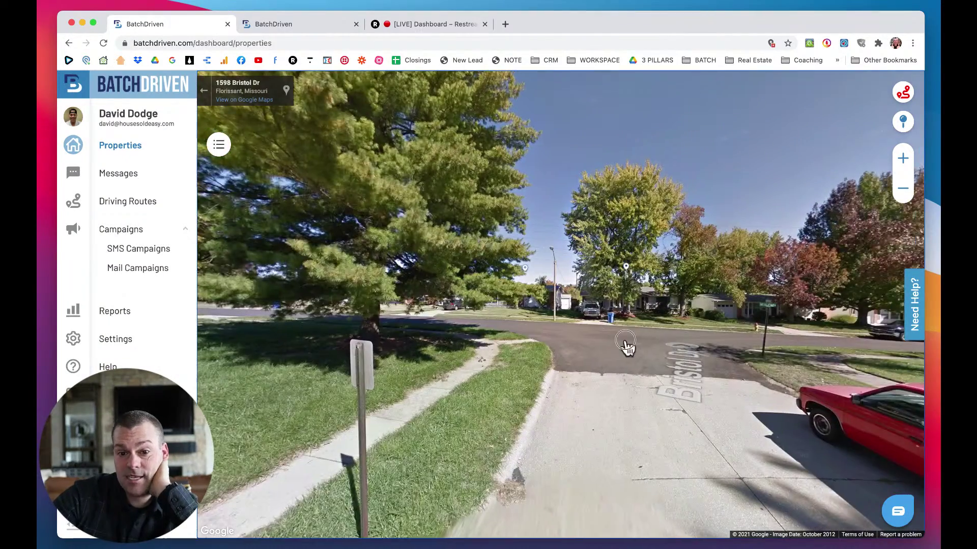
pyautogui.click(600, 343)
pyautogui.click(588, 341)
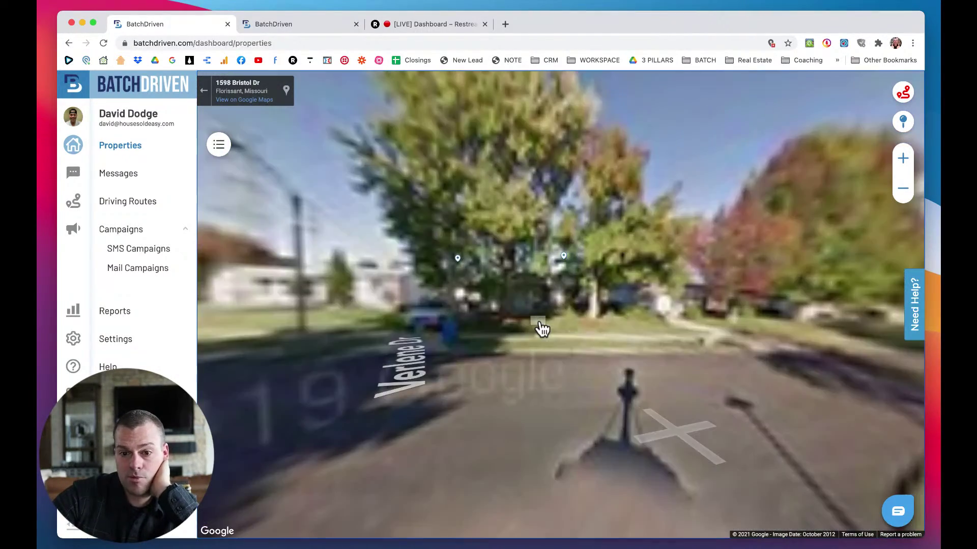
pyautogui.moveTo(679, 351); pyautogui.dragTo(528, 356)
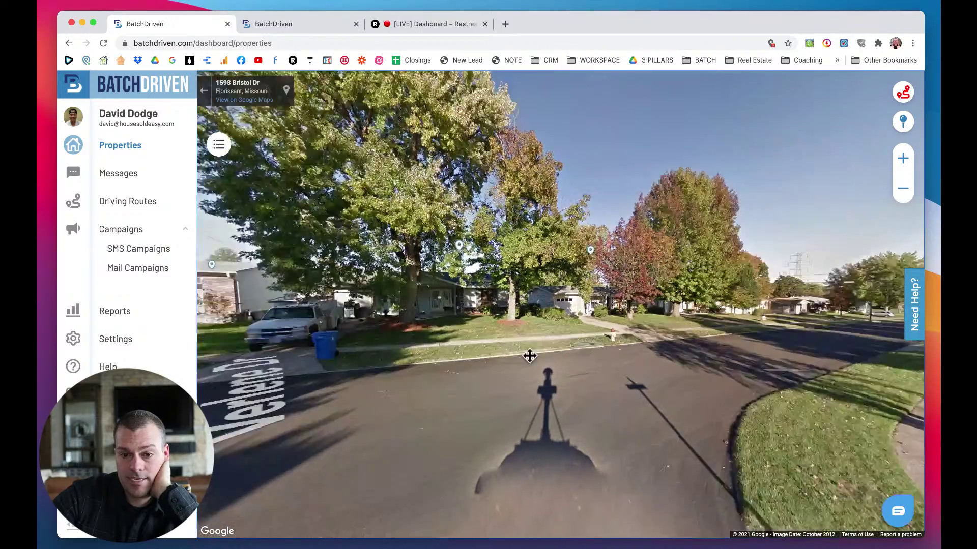
pyautogui.click(593, 367)
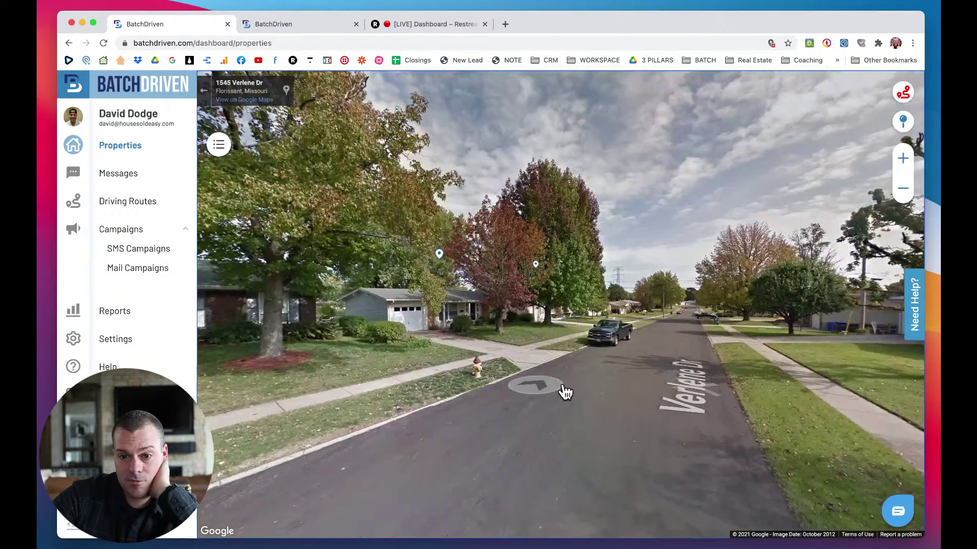
pyautogui.click(673, 353)
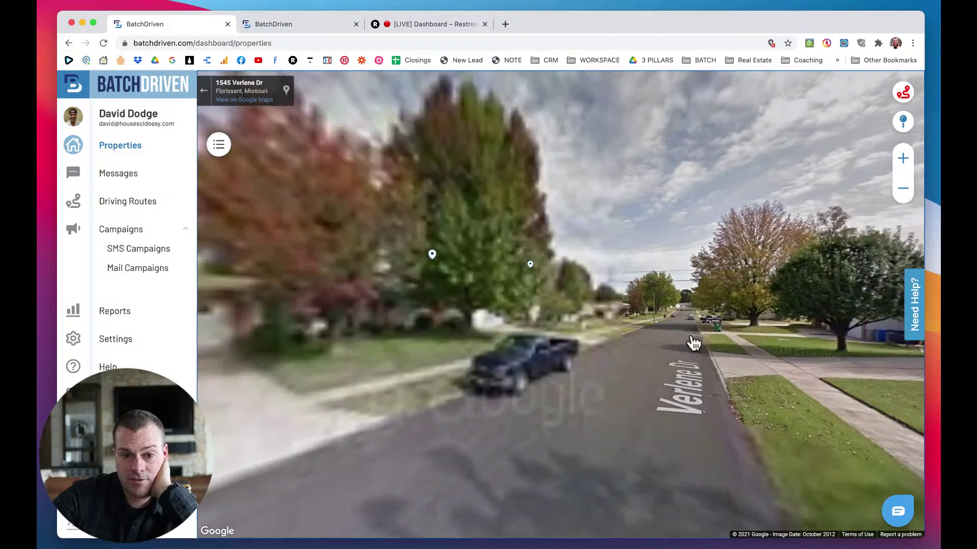
pyautogui.click(559, 300)
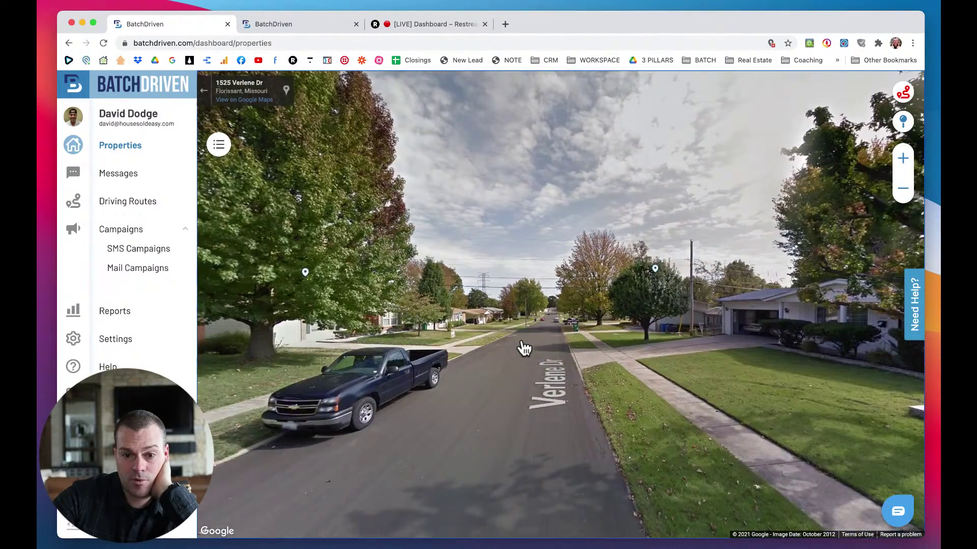
pyautogui.click(524, 348)
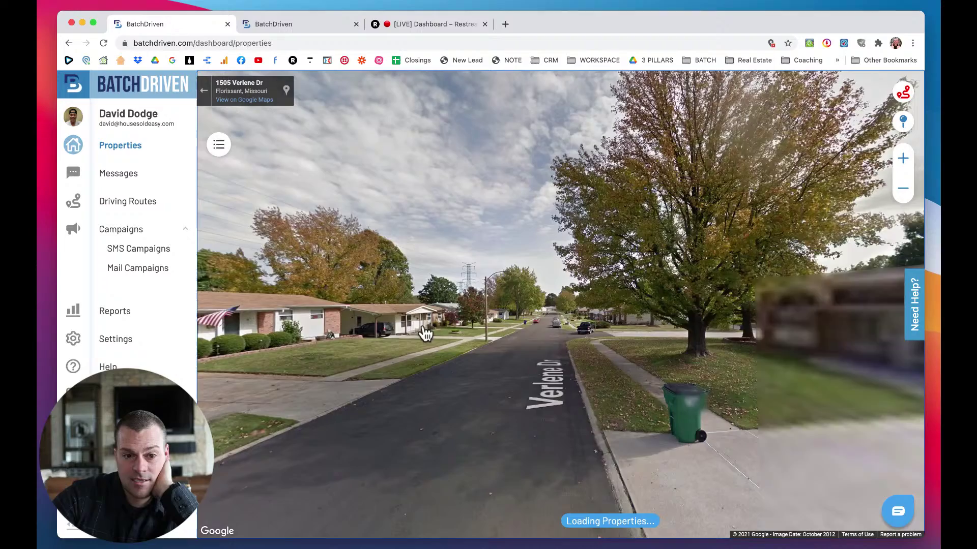
pyautogui.moveTo(425, 333); pyautogui.dragTo(482, 333)
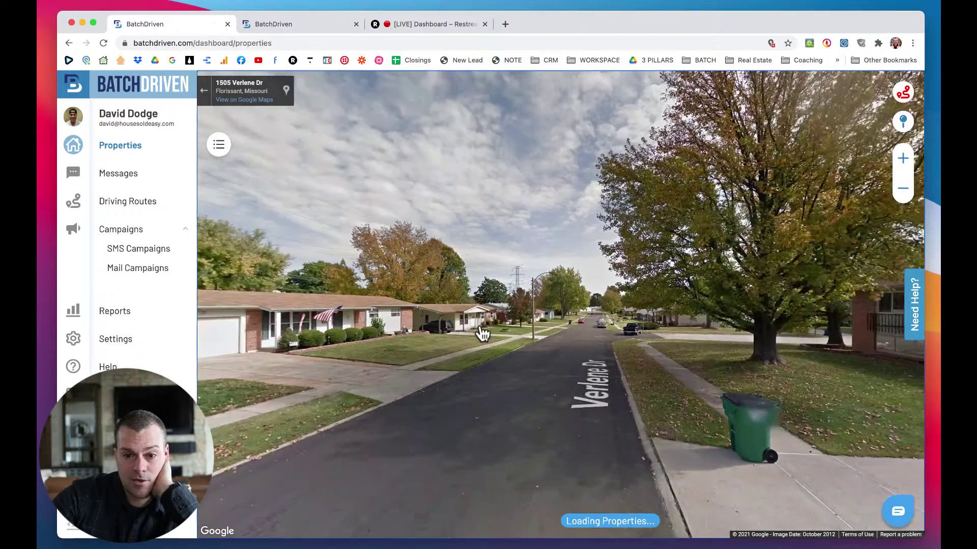
pyautogui.click(565, 365)
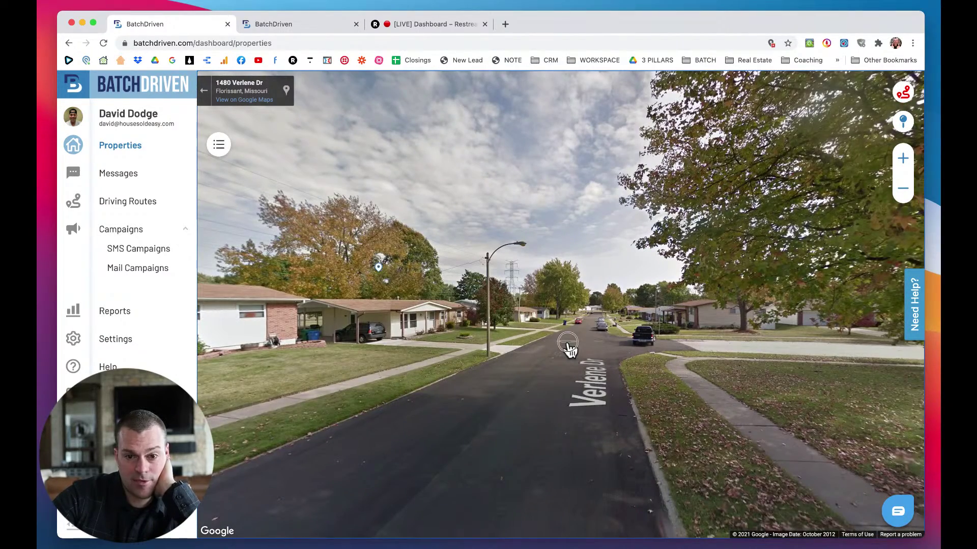
pyautogui.click(570, 350)
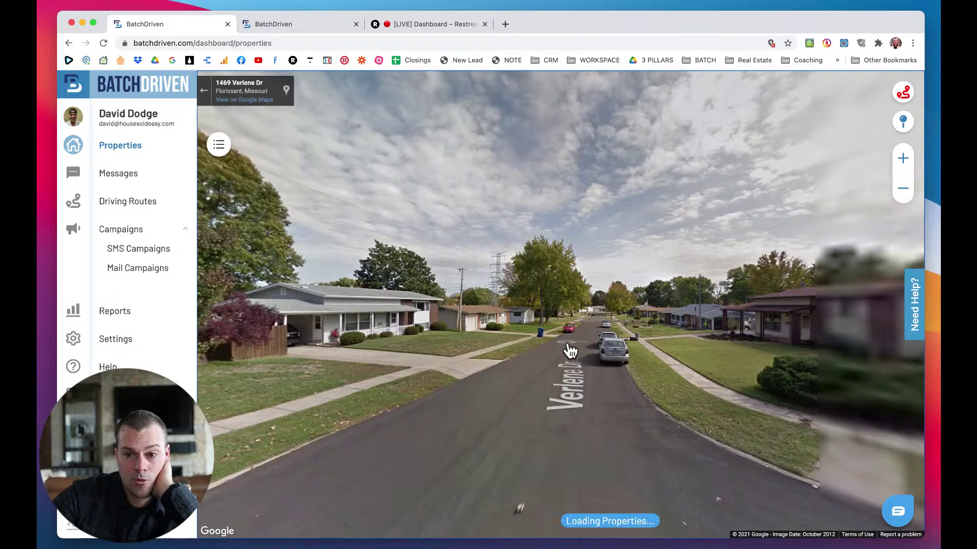
pyautogui.click(579, 355)
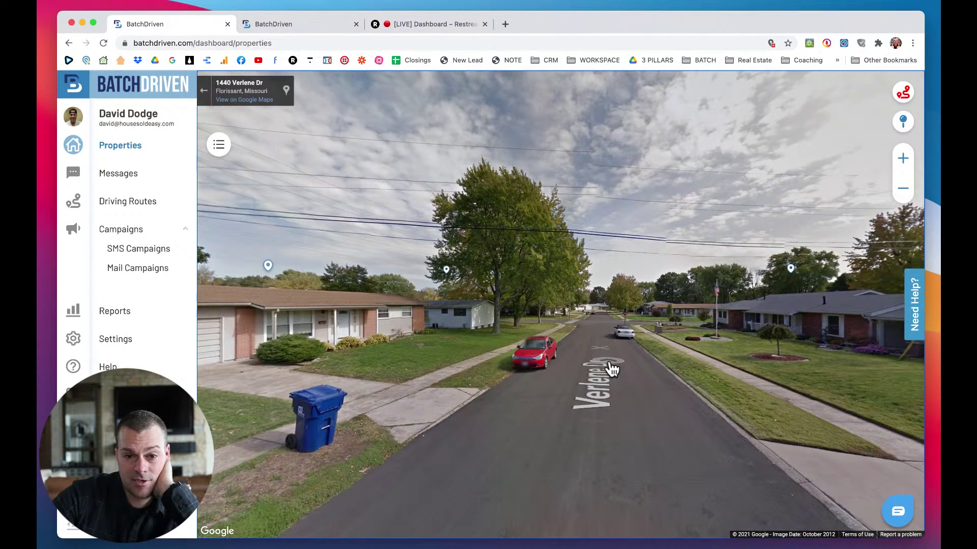
pyautogui.moveTo(612, 369); pyautogui.dragTo(515, 359)
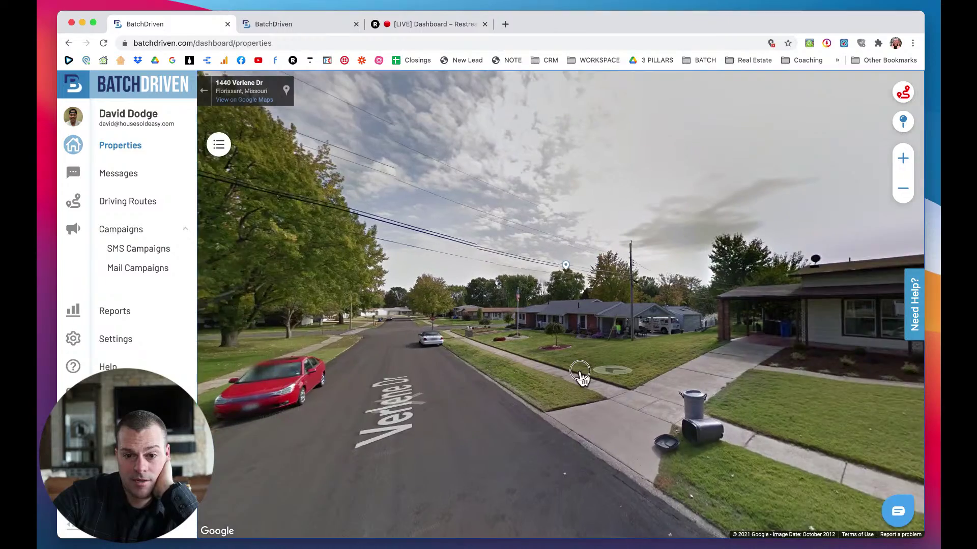
pyautogui.moveTo(582, 376); pyautogui.dragTo(748, 355)
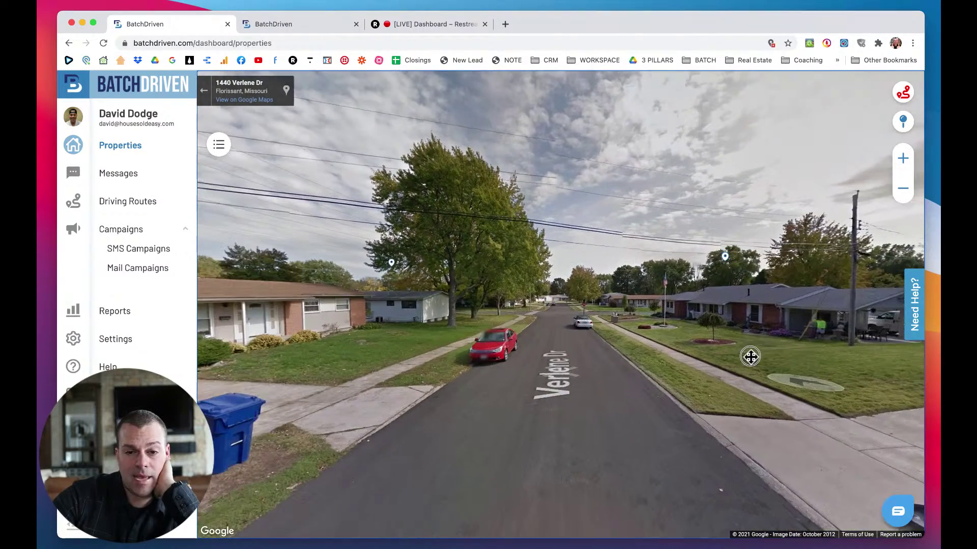
pyautogui.click(544, 332)
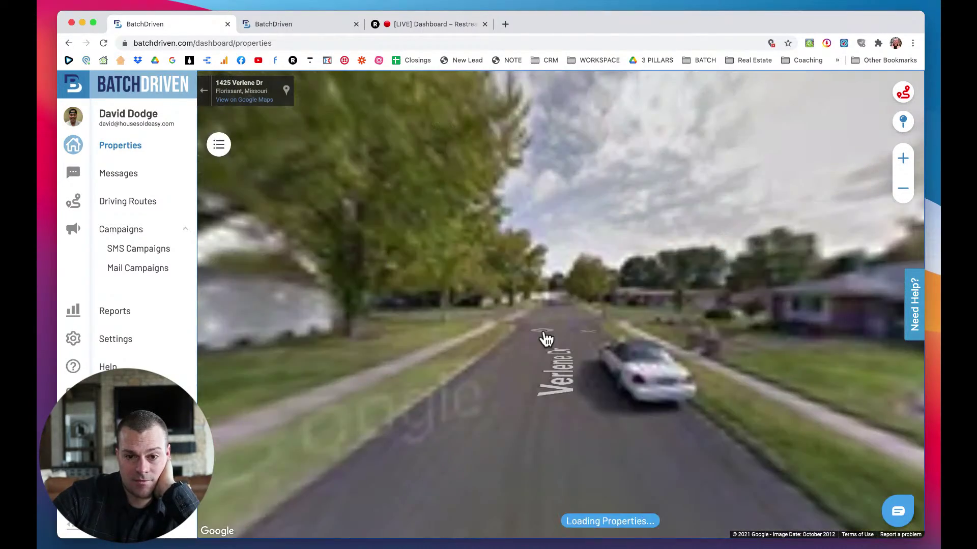
pyautogui.click(541, 335)
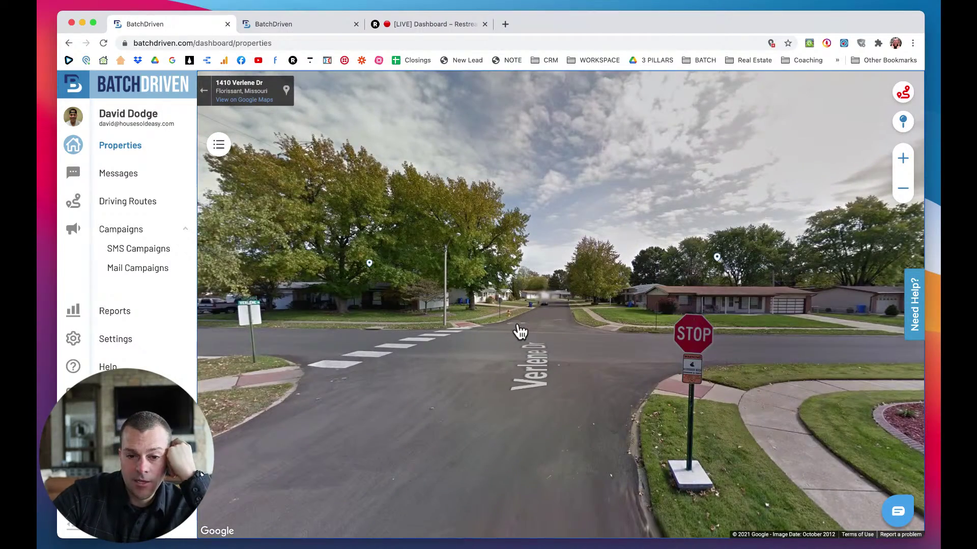
pyautogui.click(522, 331)
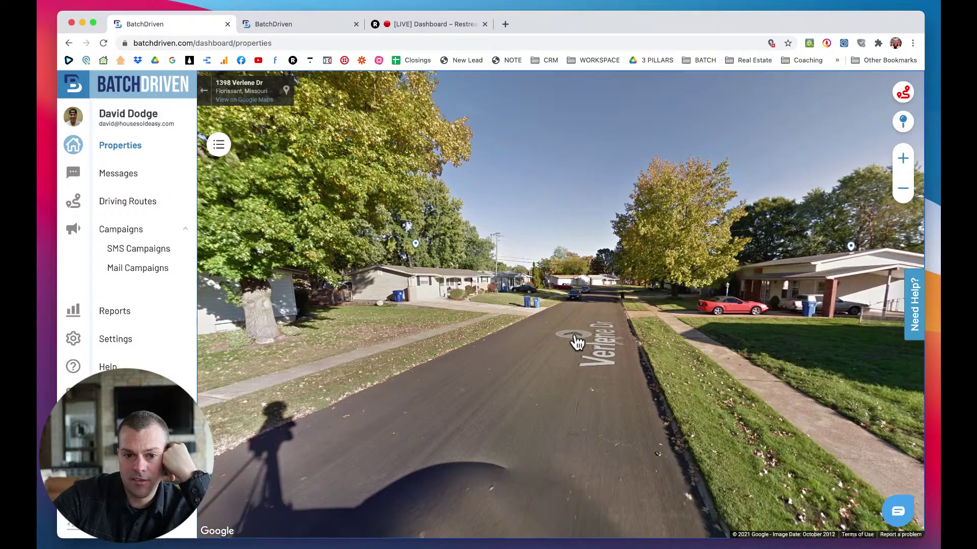
pyautogui.click(577, 342)
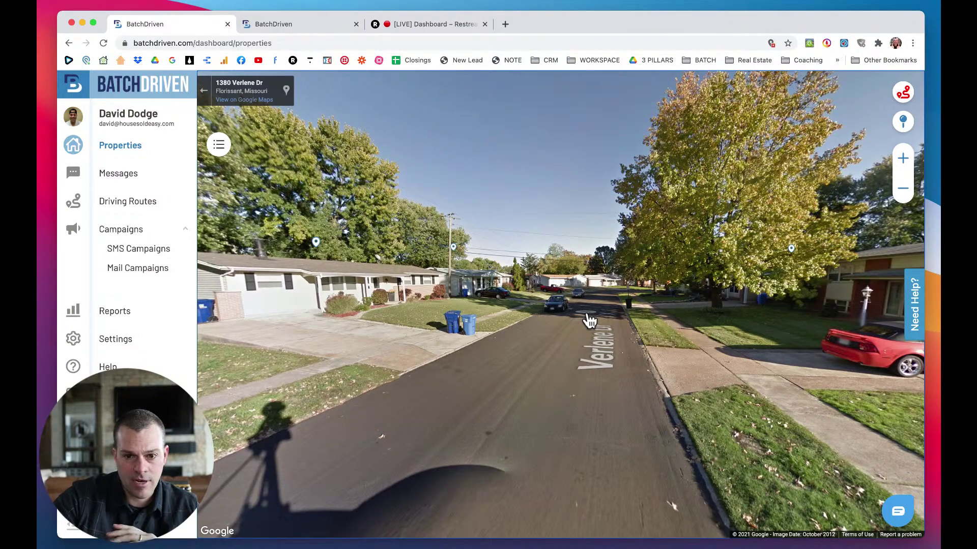
pyautogui.click(584, 322)
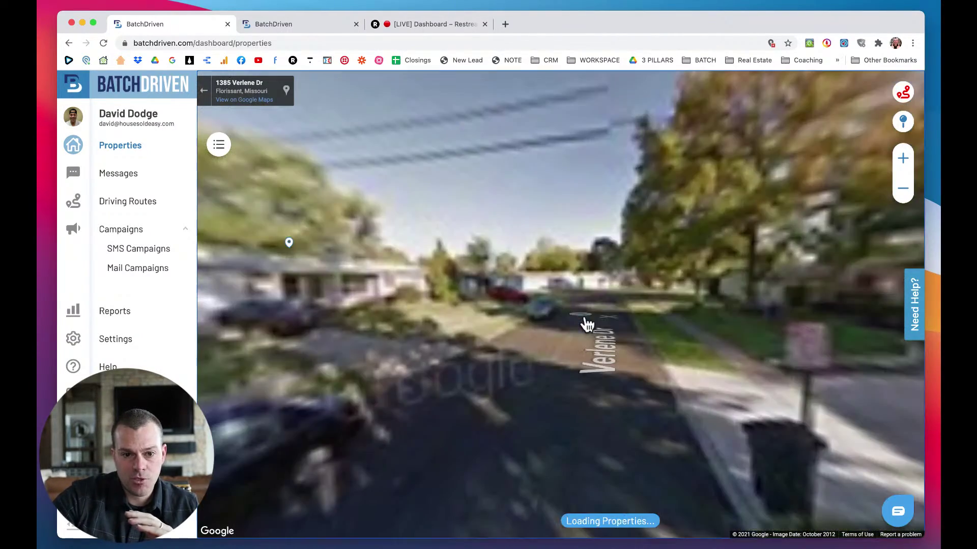
pyautogui.moveTo(521, 339); pyautogui.dragTo(325, 344)
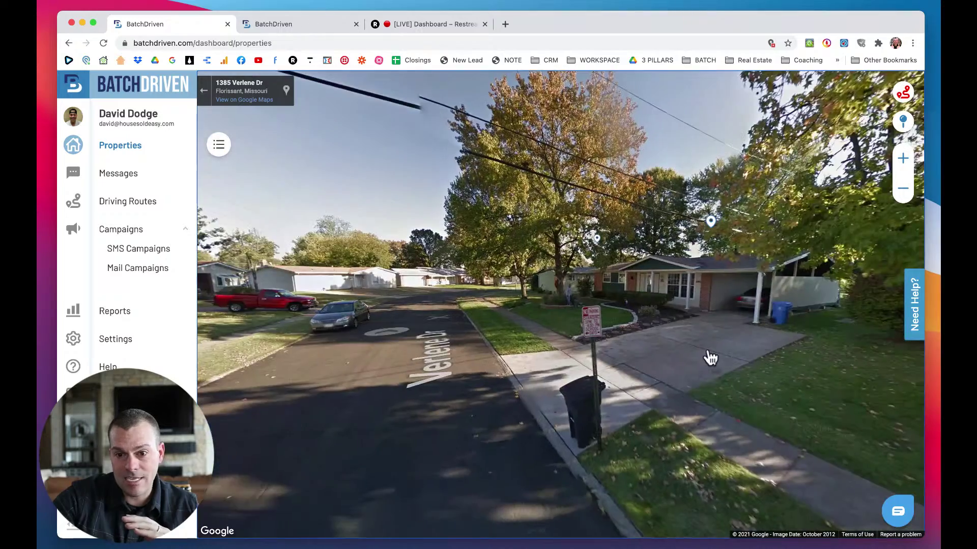
pyautogui.moveTo(708, 356); pyautogui.dragTo(501, 355)
pyautogui.moveTo(432, 344); pyautogui.dragTo(737, 364)
pyautogui.moveTo(599, 298); pyautogui.dragTo(709, 312)
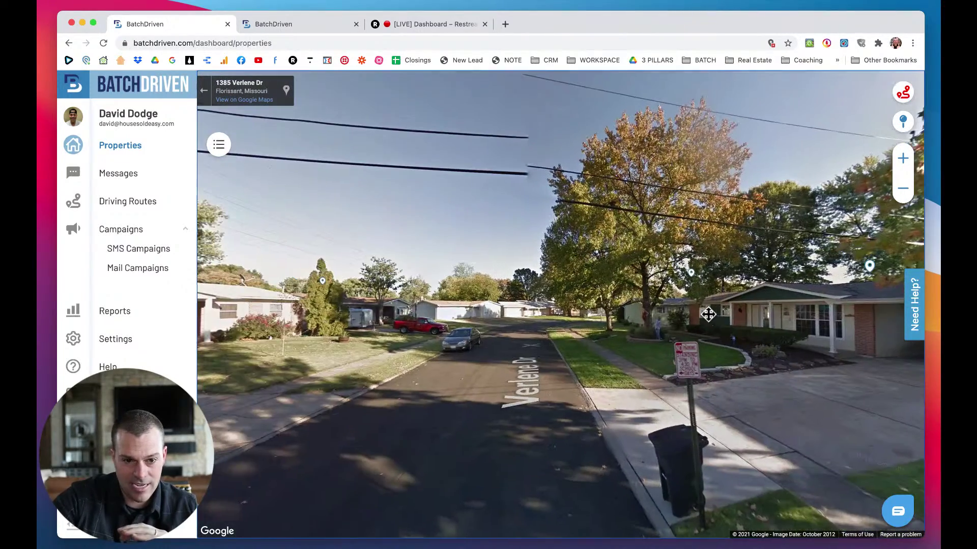
pyautogui.moveTo(519, 337); pyautogui.dragTo(557, 340)
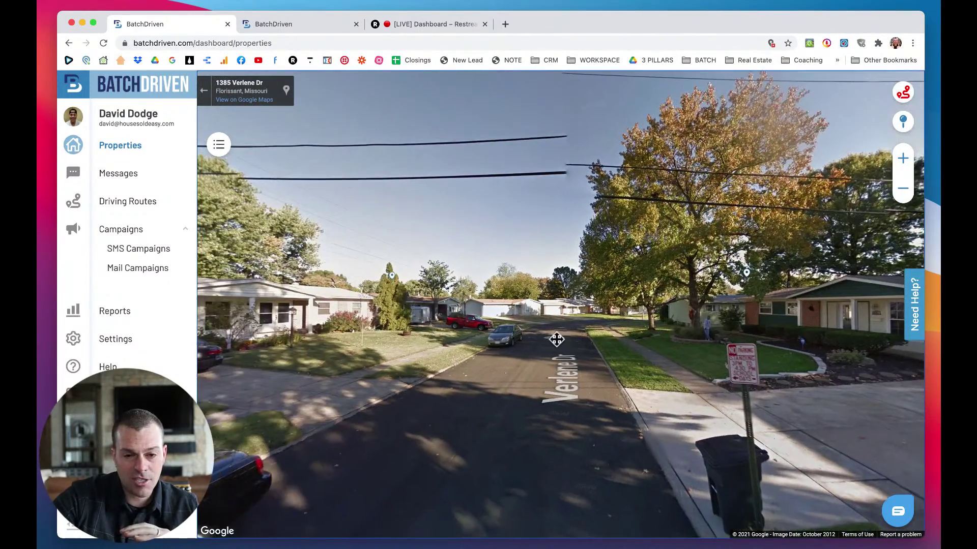
pyautogui.click(562, 370)
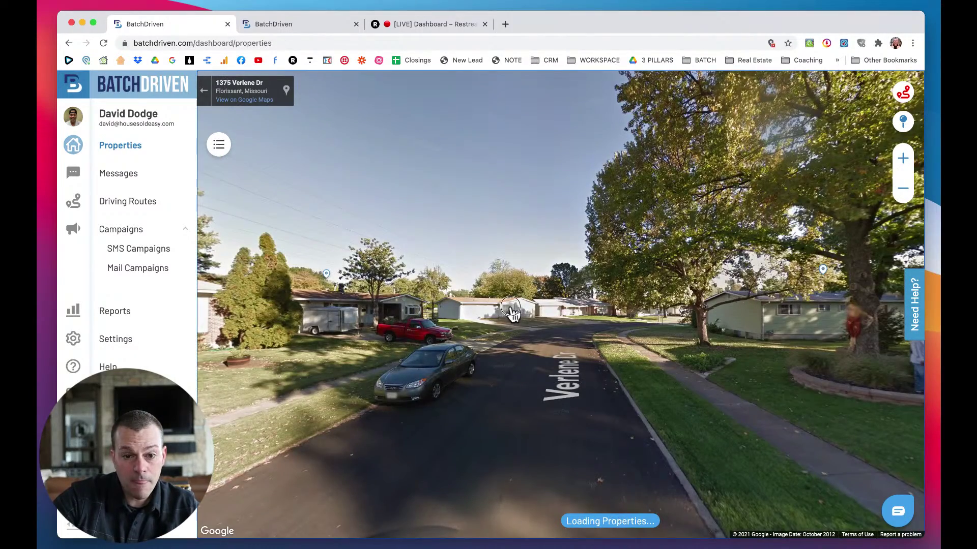
pyautogui.moveTo(510, 307); pyautogui.dragTo(630, 307)
pyautogui.moveTo(429, 274); pyautogui.dragTo(375, 290)
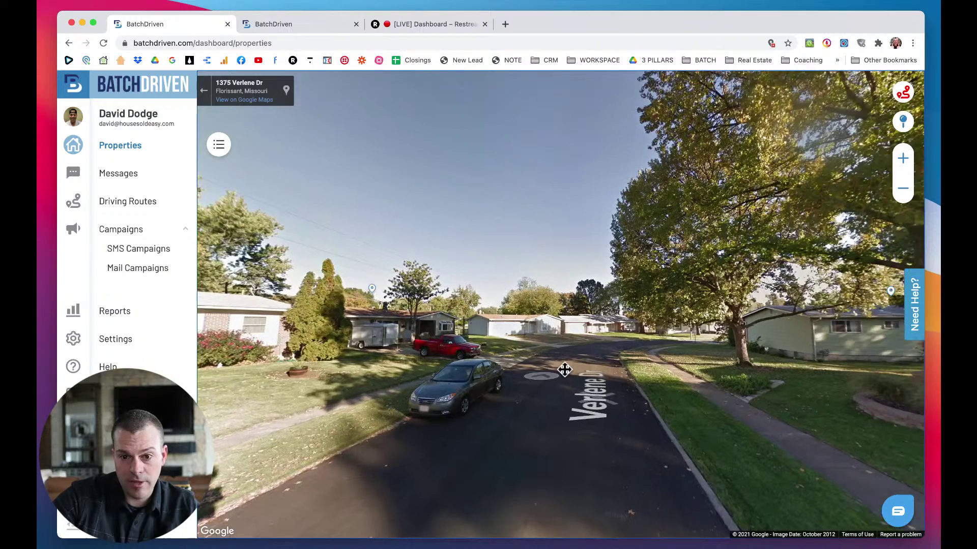
pyautogui.click(566, 370)
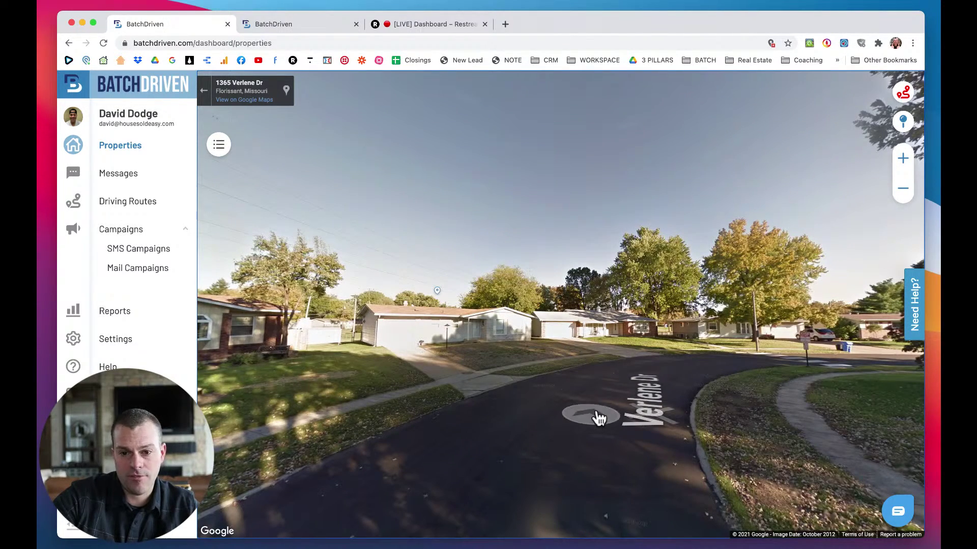
pyautogui.click(608, 408)
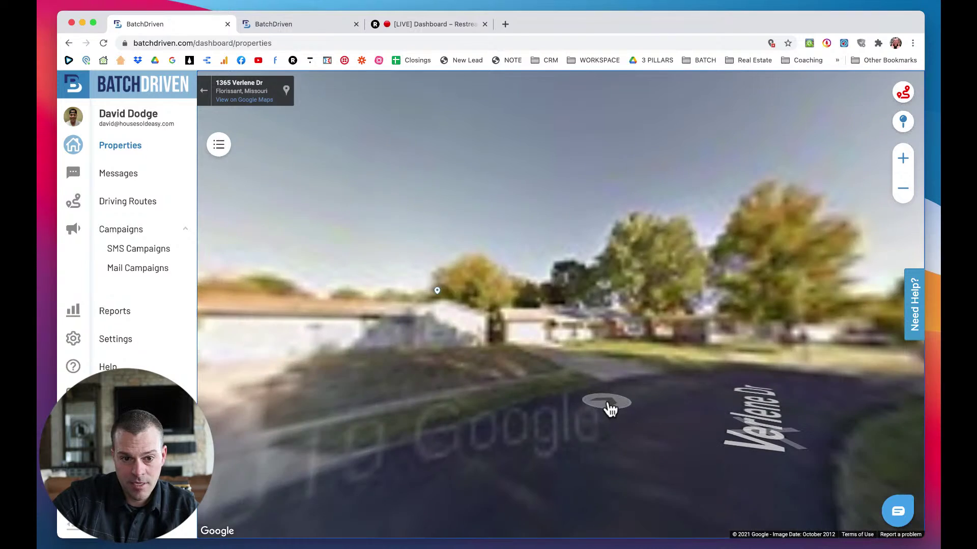
pyautogui.click(640, 384)
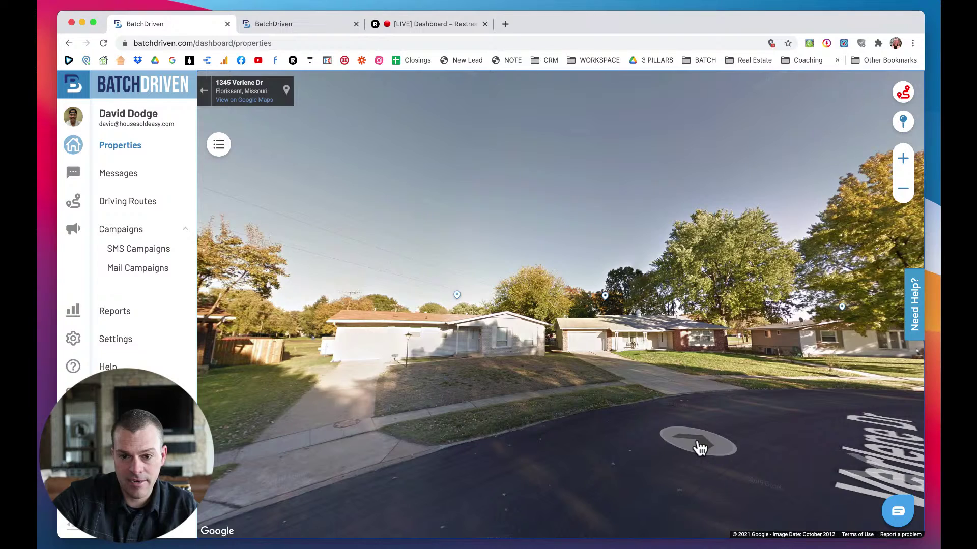
pyautogui.click(636, 427)
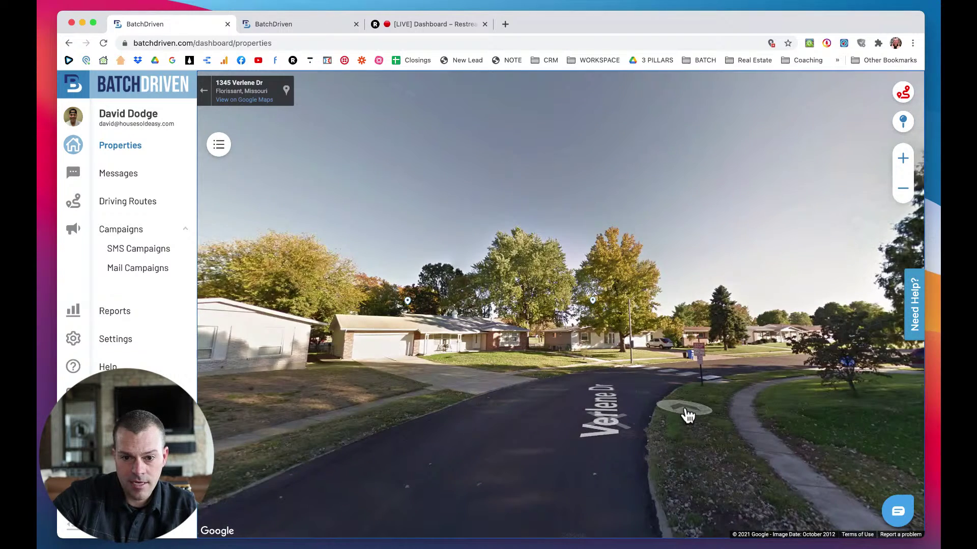
pyautogui.click(687, 414)
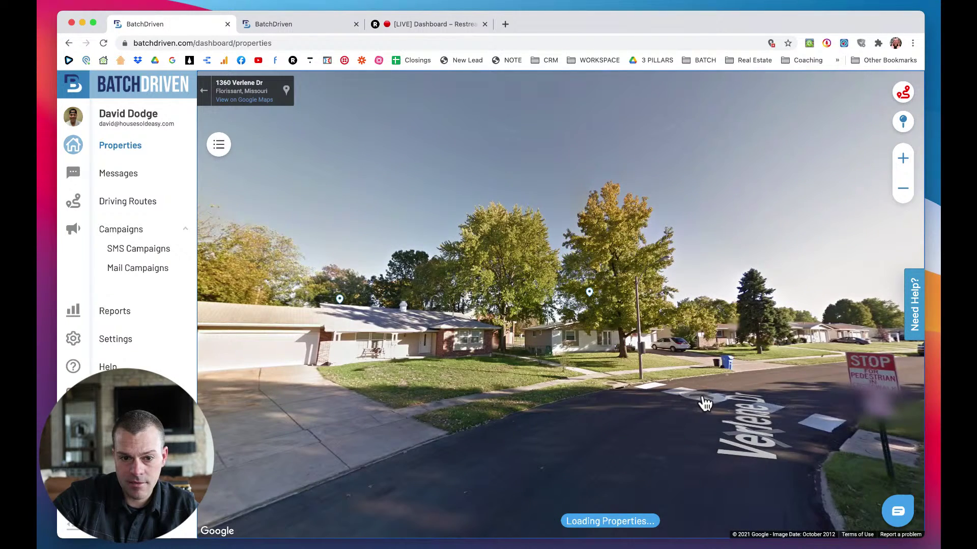
pyautogui.click(703, 403)
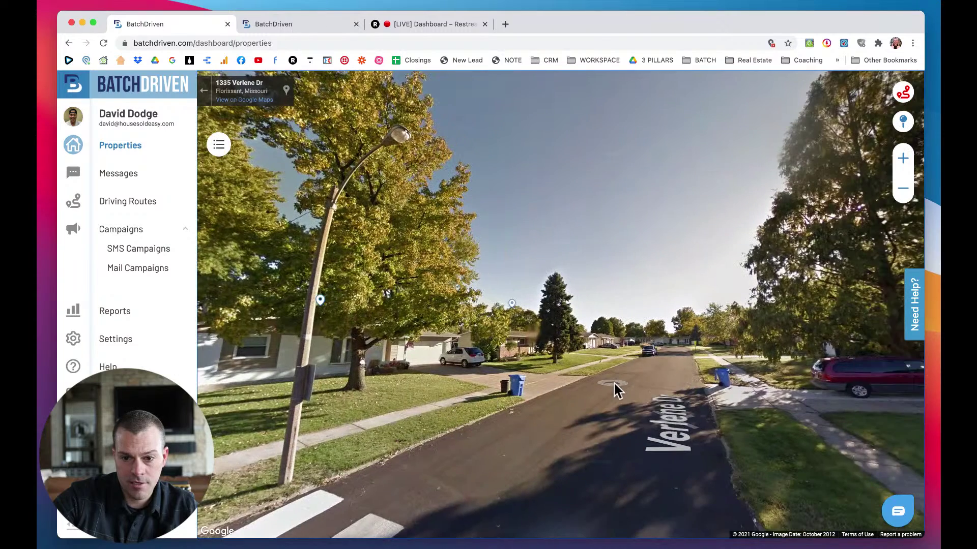
pyautogui.click(613, 382)
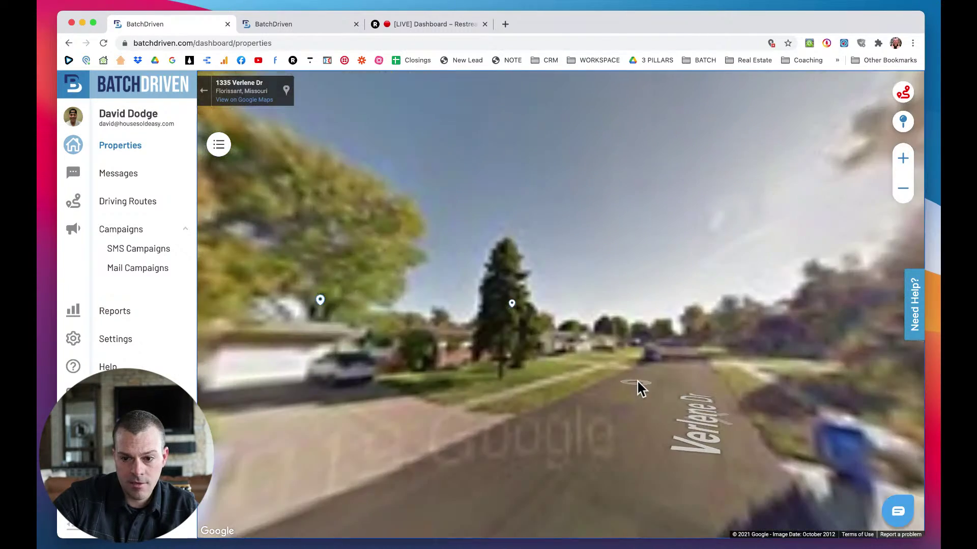
pyautogui.click(903, 93)
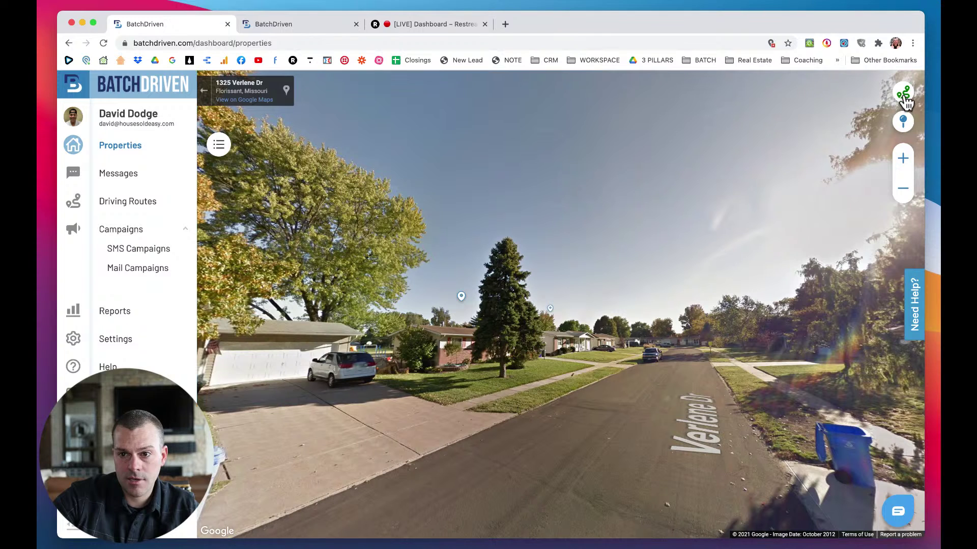
pyautogui.click(900, 129)
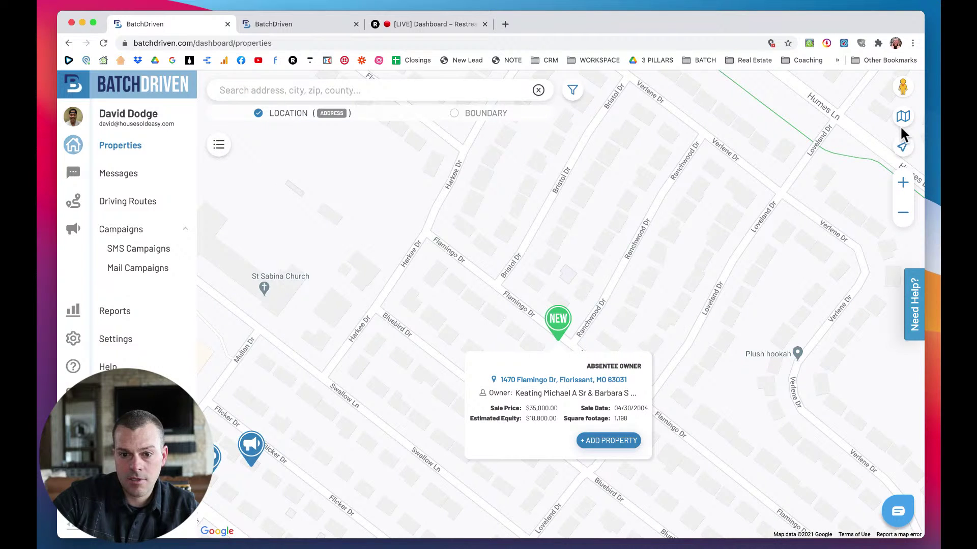
# Close the Flamingo Dr property card and reposition the map toward Mullanphy Rd.
pyautogui.moveTo(664, 299); pyautogui.dragTo(658, 242)
pyautogui.click(428, 351)
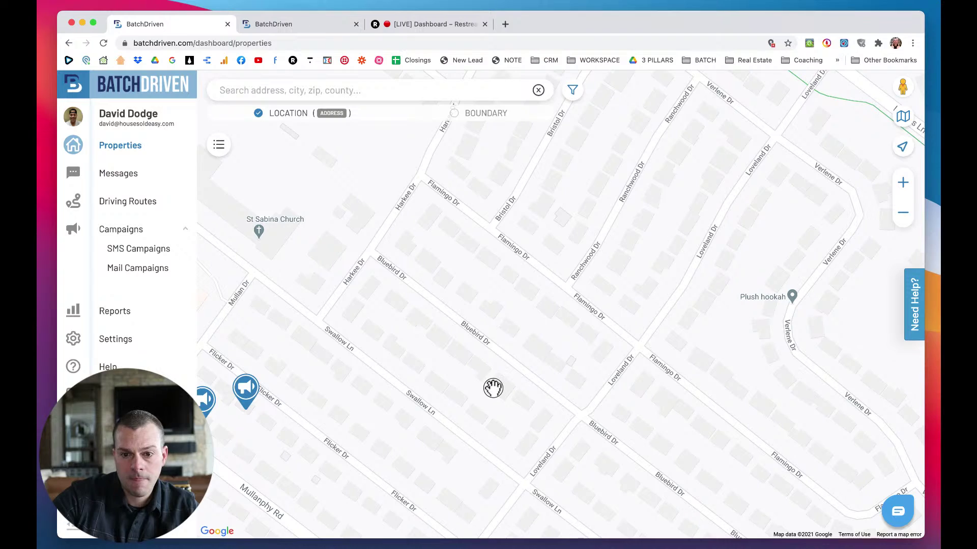
pyautogui.moveTo(493, 388); pyautogui.dragTo(493, 343)
pyautogui.scroll(-3, 490, 348)
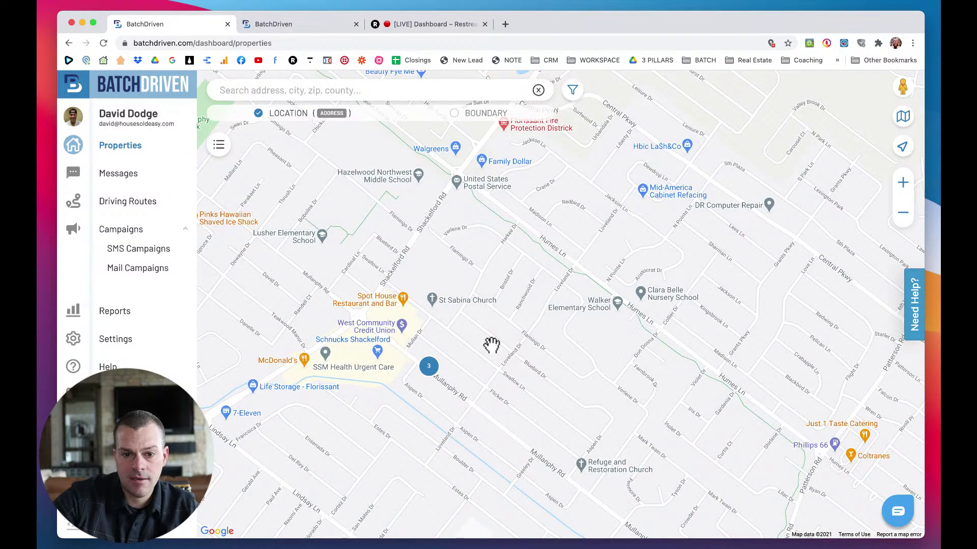
pyautogui.scroll(2, 492, 346)
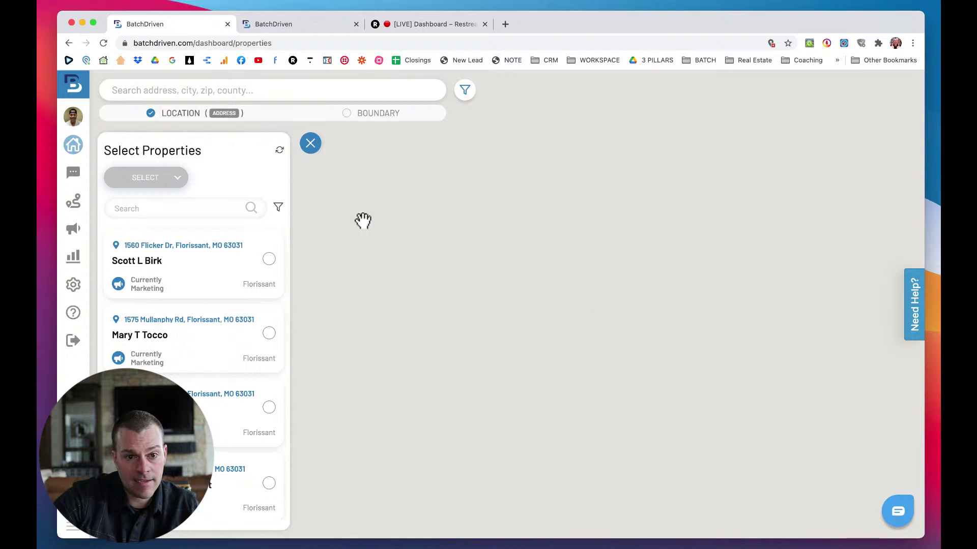
# Close the property list and search for 'florissant', choosing Florissant, MO, USA.
pyautogui.click(311, 144)
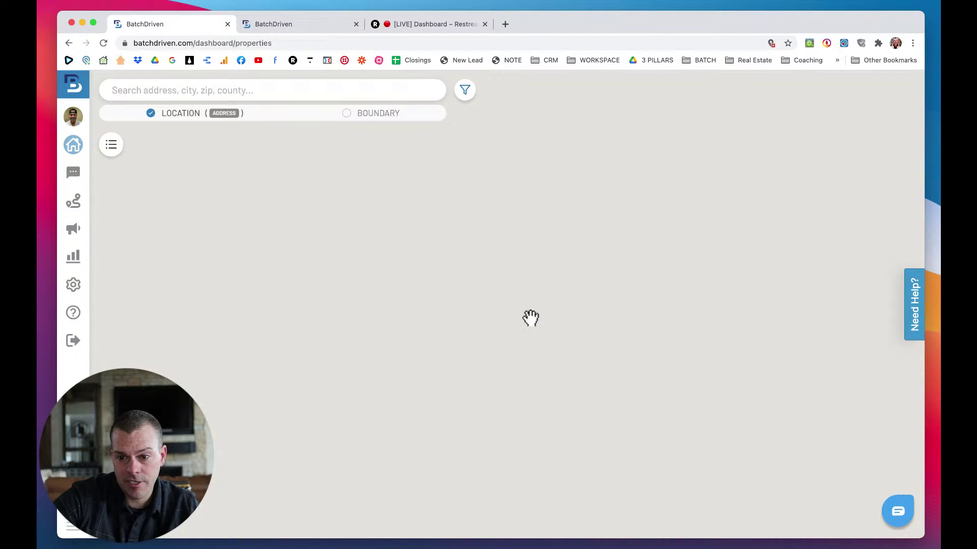
pyautogui.moveTo(472, 290); pyautogui.dragTo(276, 125)
pyautogui.click(261, 91)
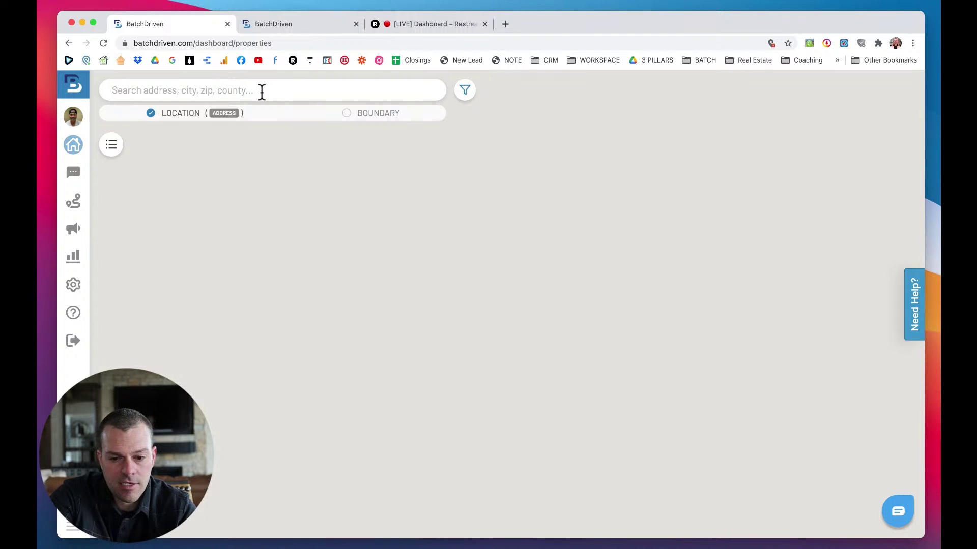
pyautogui.write('flor')
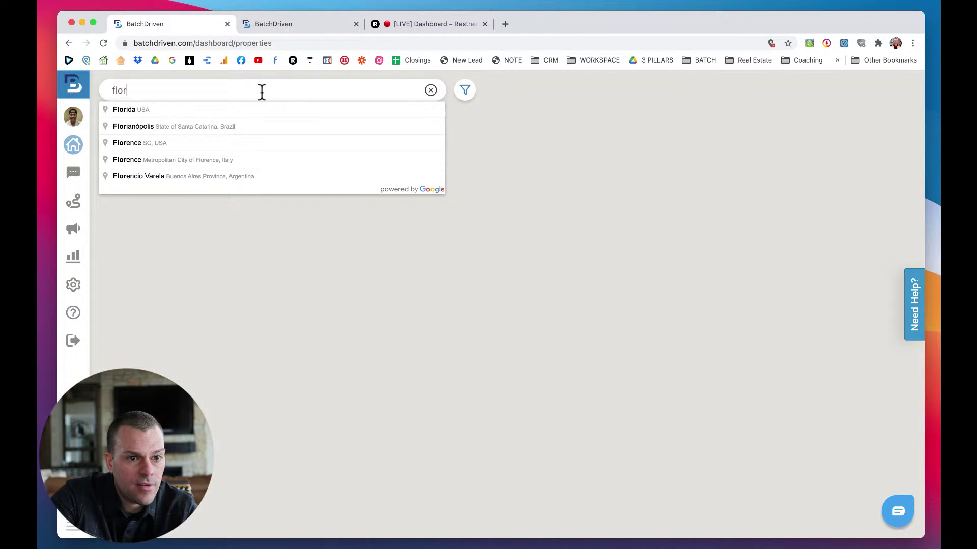
pyautogui.write('issant')
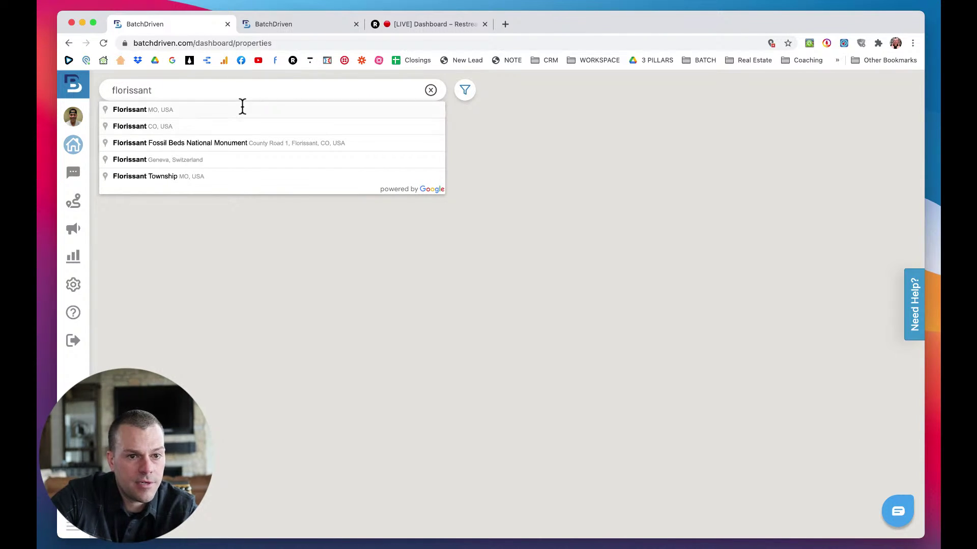
pyautogui.click(156, 109)
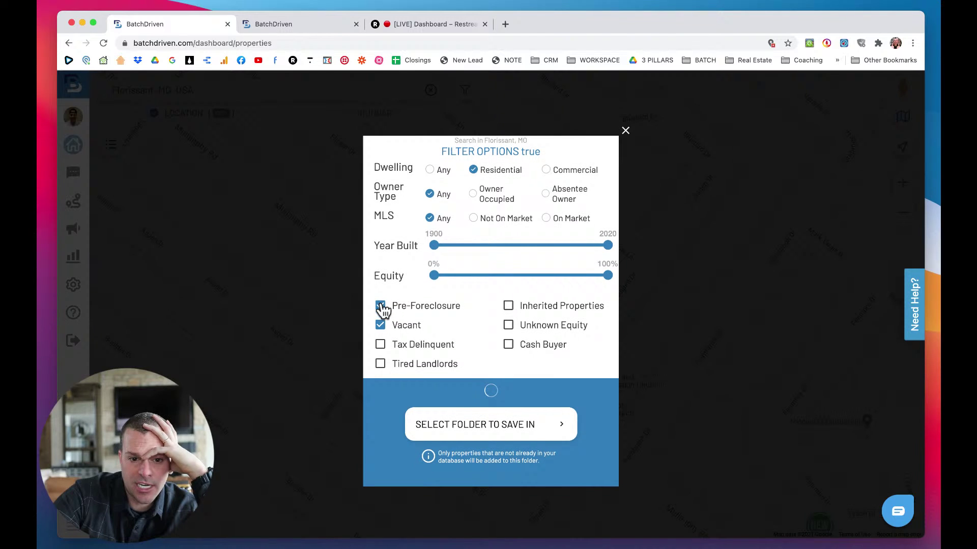
# Swap Pre-Foreclosure for Tax Delinquent and Tired Landlords, set 35%+ equity, and choose Not On Market.
pyautogui.click(380, 301)
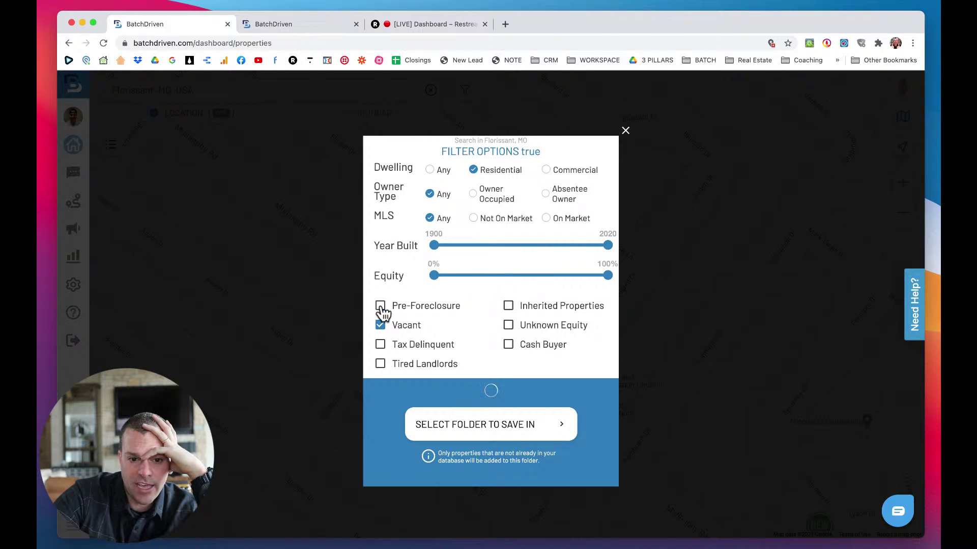
pyautogui.click(382, 349)
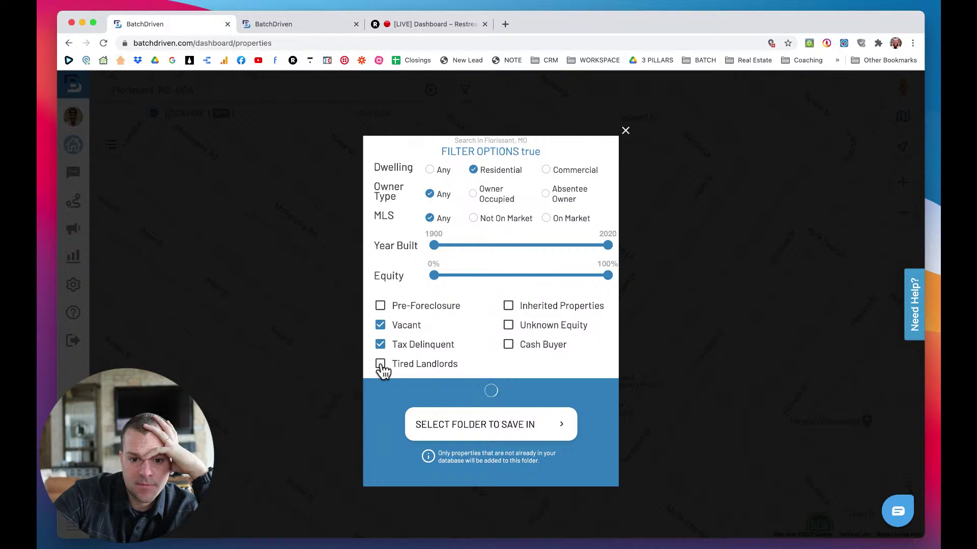
pyautogui.click(381, 365)
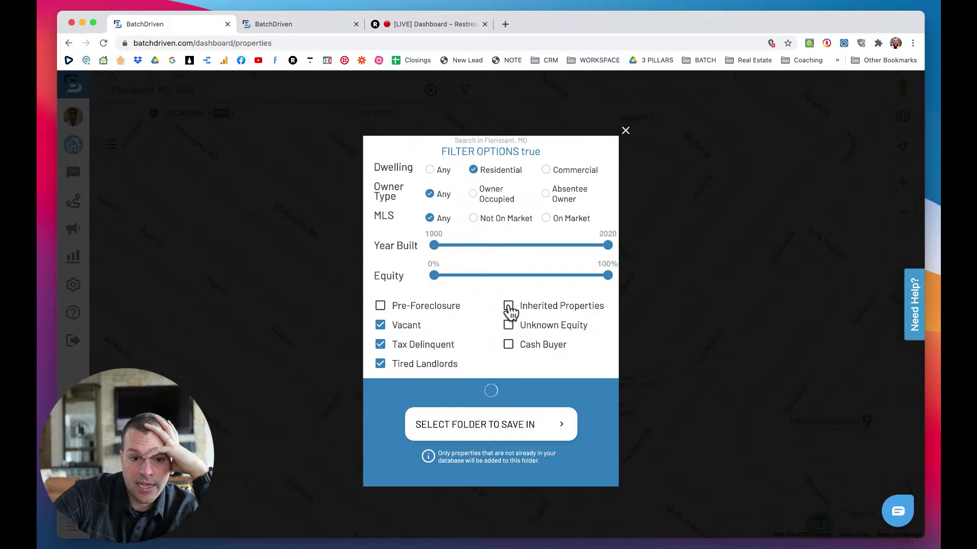
pyautogui.moveTo(435, 276); pyautogui.dragTo(496, 279)
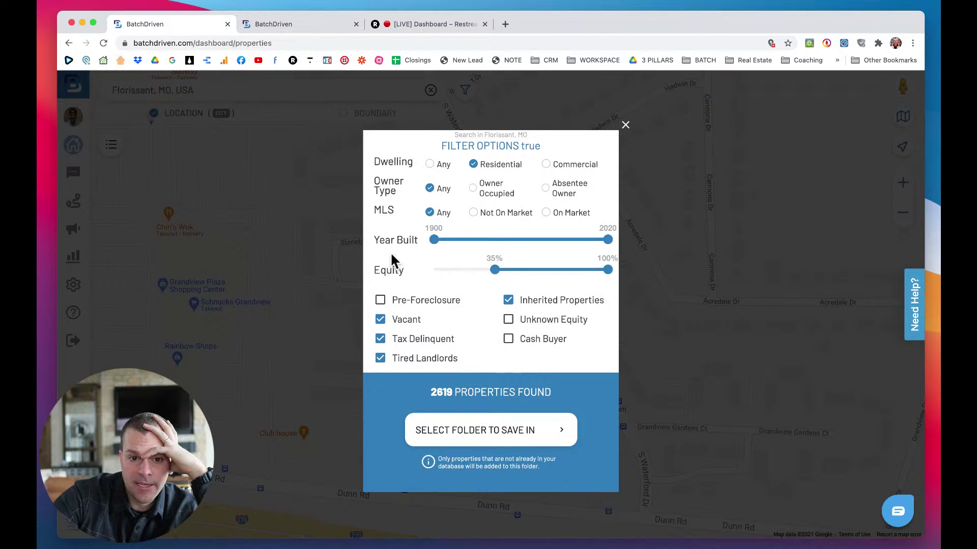
pyautogui.click(475, 214)
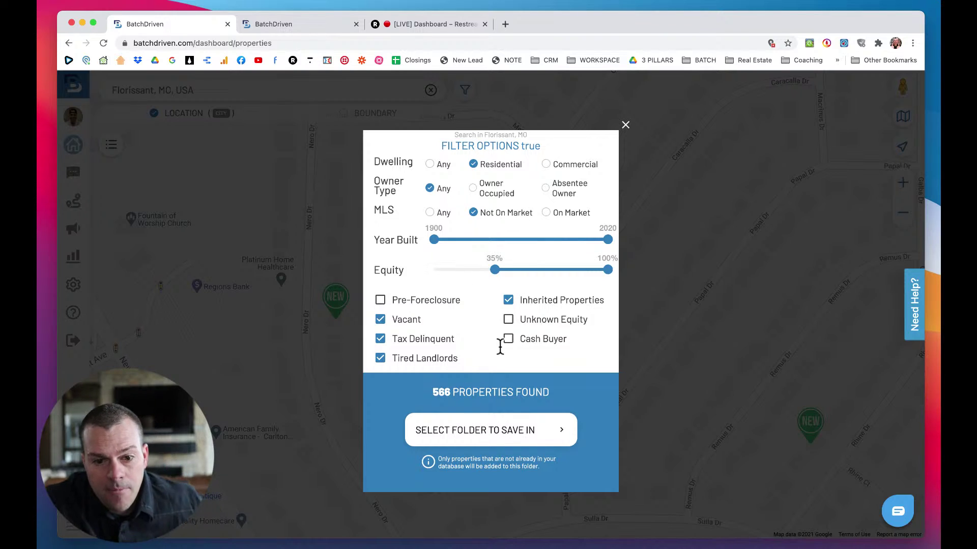
# Pick the Florissant folder, save the 566 properties, and view the new markers on the map.
pyautogui.click(485, 437)
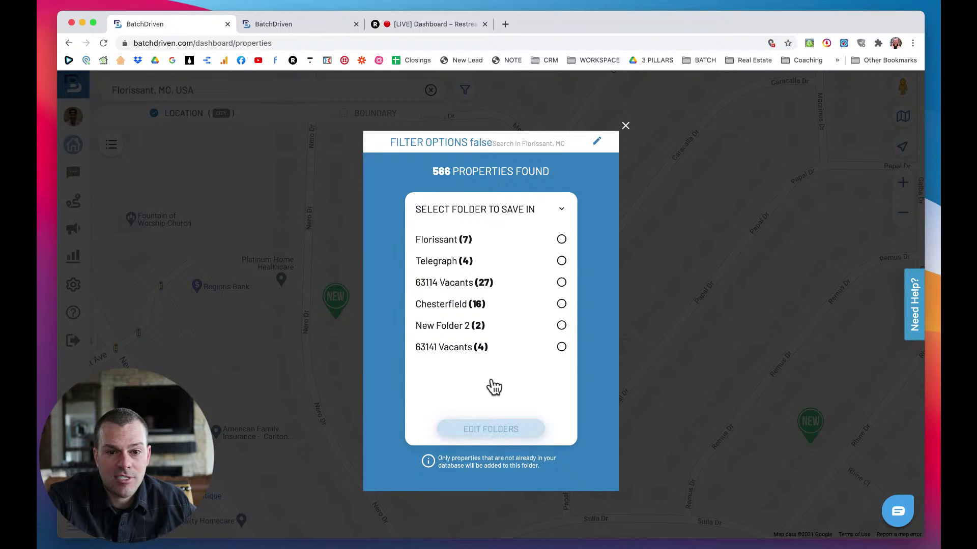
pyautogui.click(464, 241)
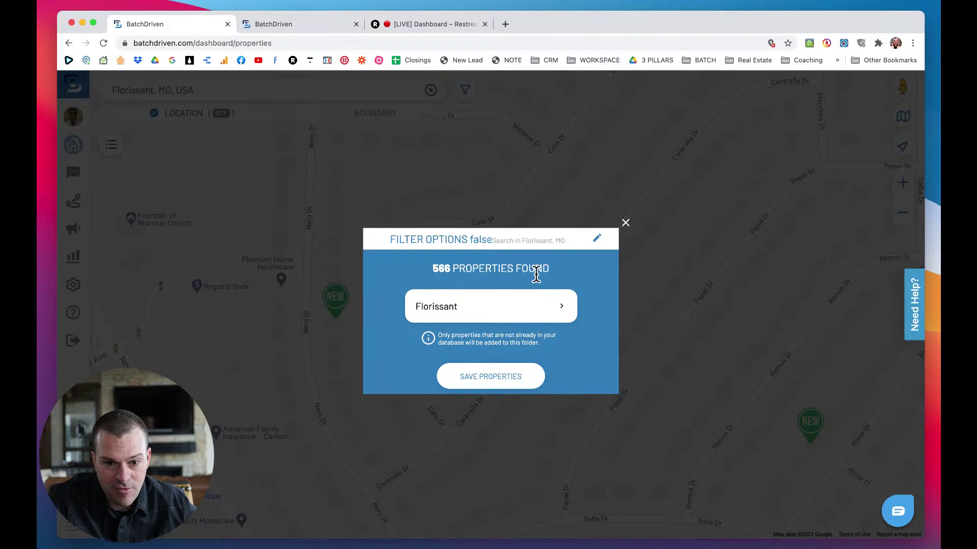
pyautogui.click(495, 380)
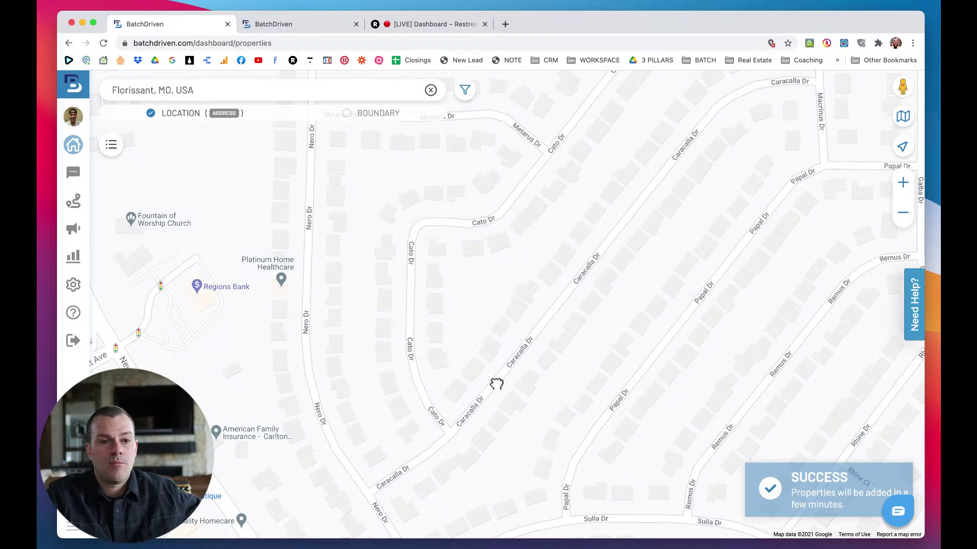
pyautogui.scroll(-2, 356, 296)
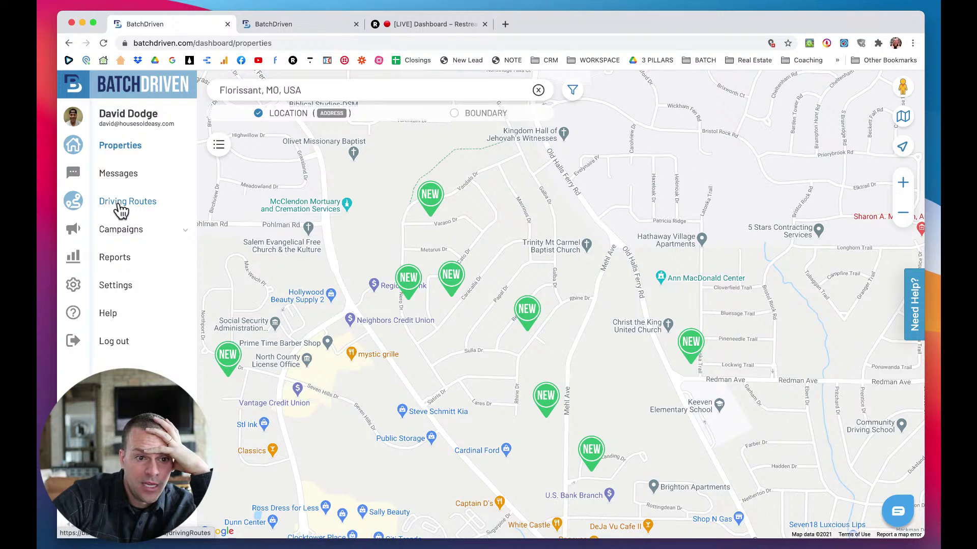
# Open Driving Routes (2 trips, 0.99 miles) and close the Filter By dialog without choosing a date.
pyautogui.click(120, 204)
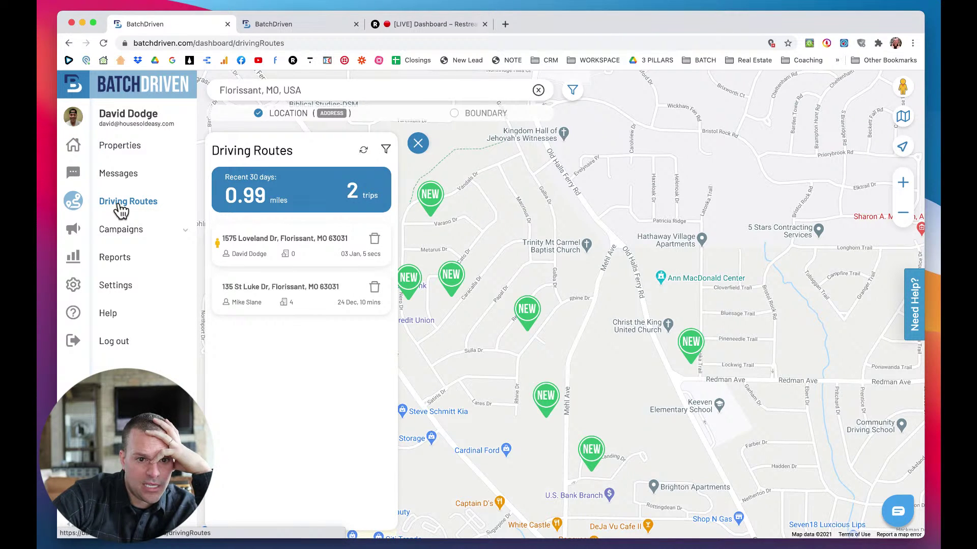
pyautogui.click(386, 151)
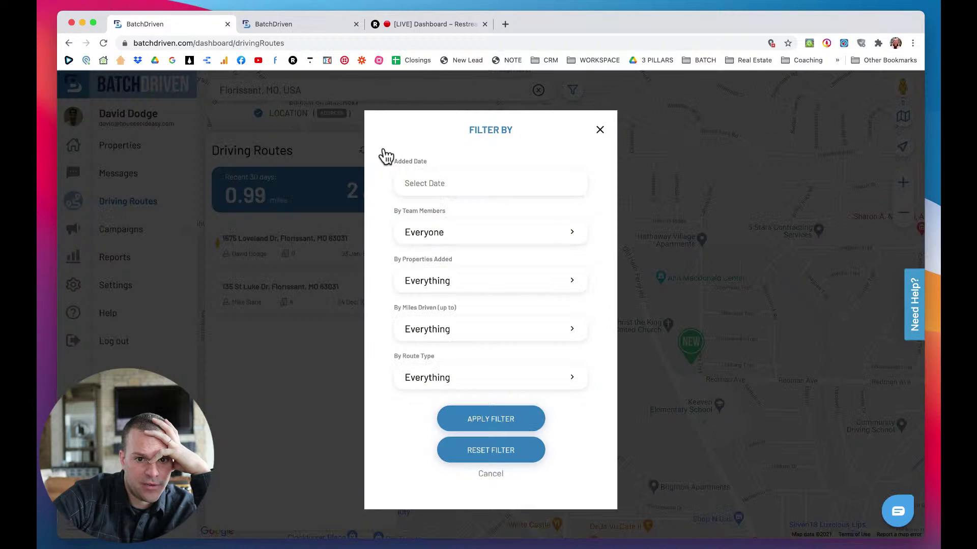
pyautogui.click(452, 184)
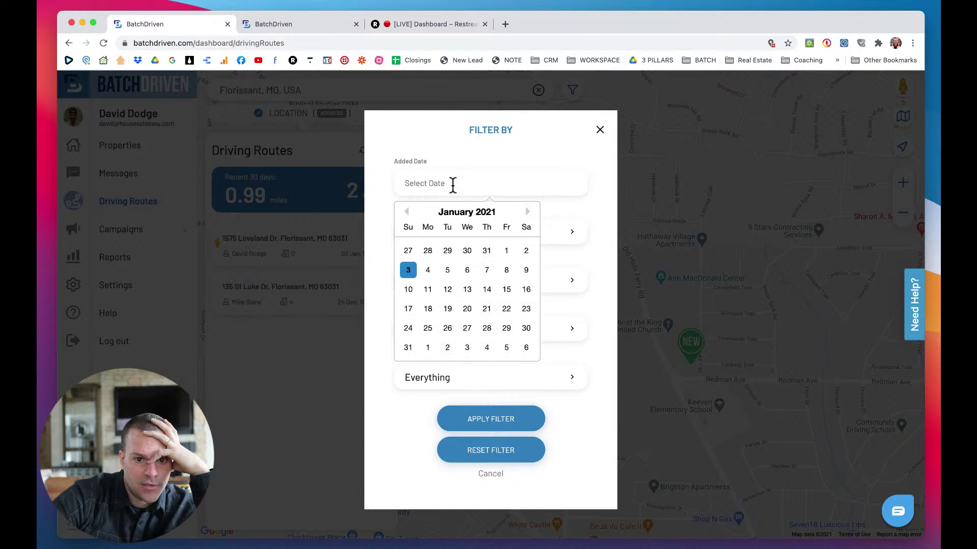
pyautogui.click(447, 148)
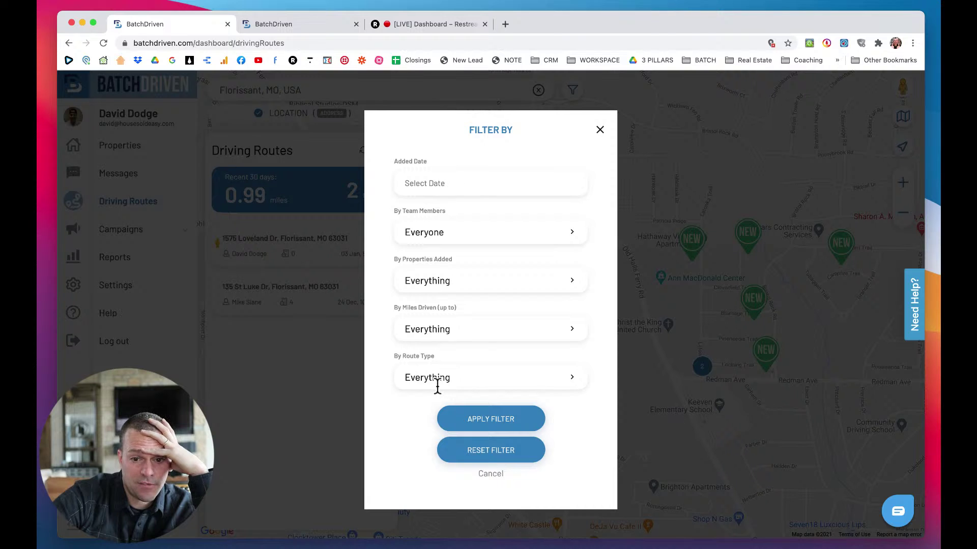
pyautogui.click(600, 130)
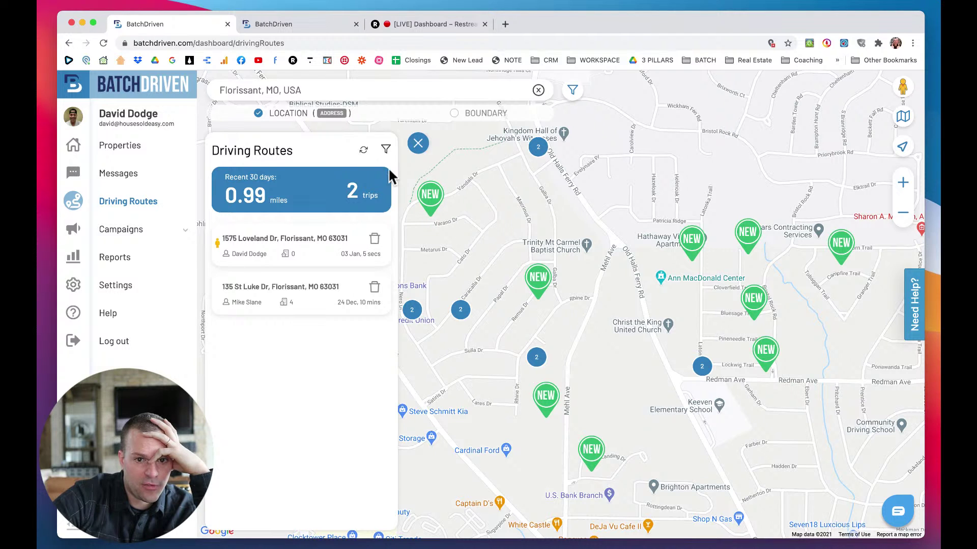
# Close the Driving Routes list and zoom the map out to the wider Florissant region.
pyautogui.scroll(5, 462, 231)
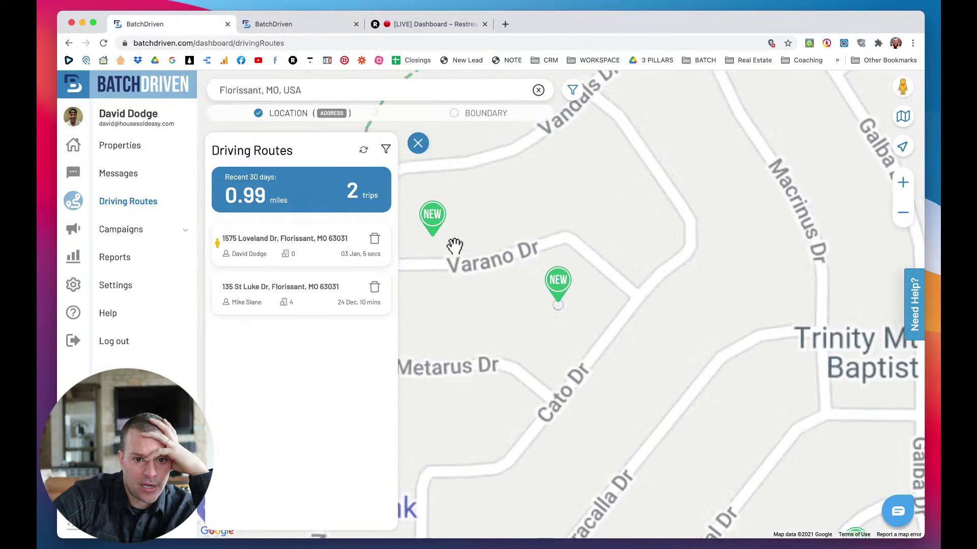
pyautogui.click(417, 145)
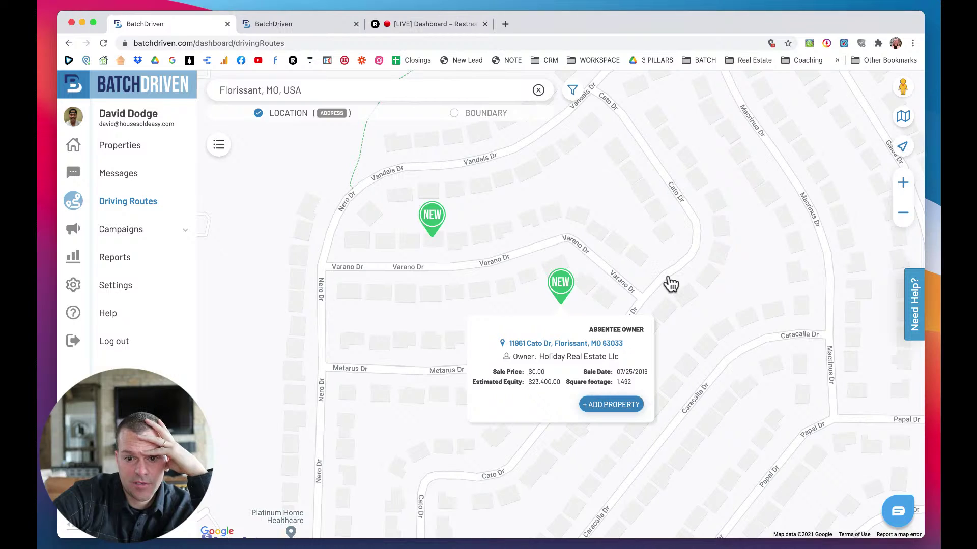
pyautogui.click(905, 217)
pyautogui.click(905, 220)
pyautogui.click(906, 222)
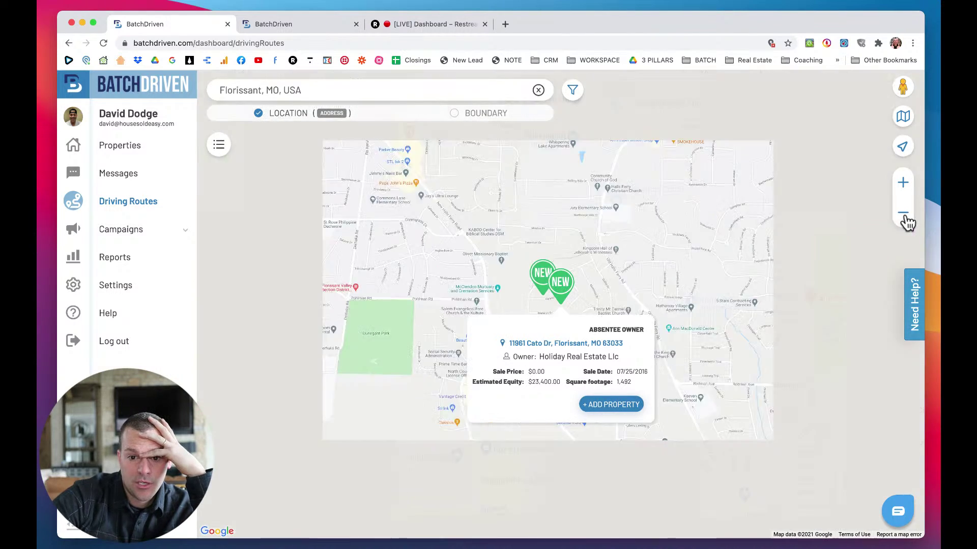
pyautogui.click(905, 221)
pyautogui.click(905, 220)
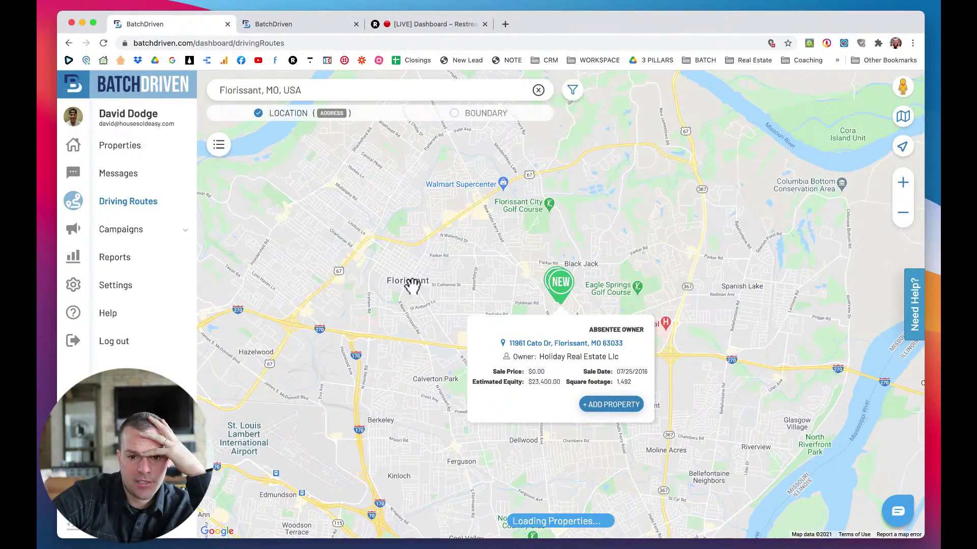
pyautogui.moveTo(412, 283); pyautogui.dragTo(500, 287)
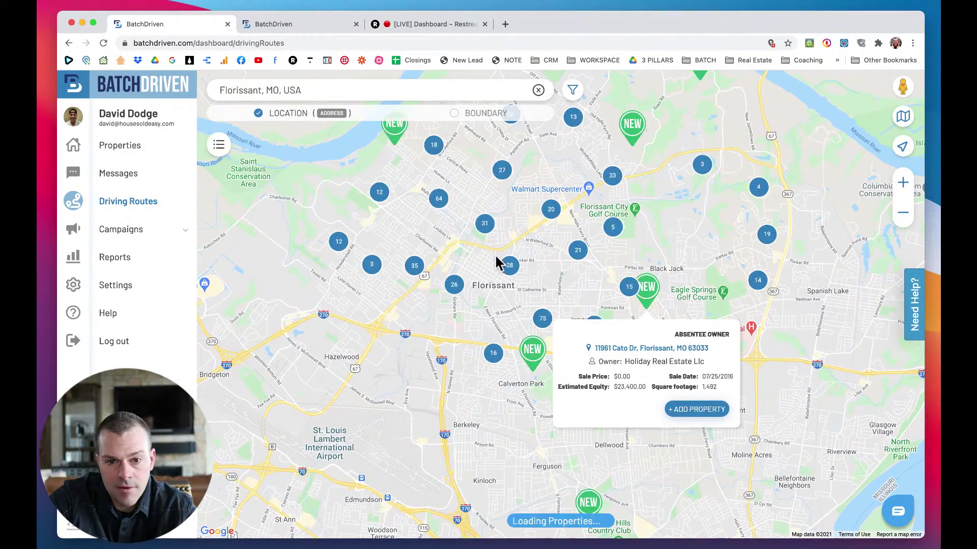
pyautogui.moveTo(475, 260); pyautogui.dragTo(497, 351)
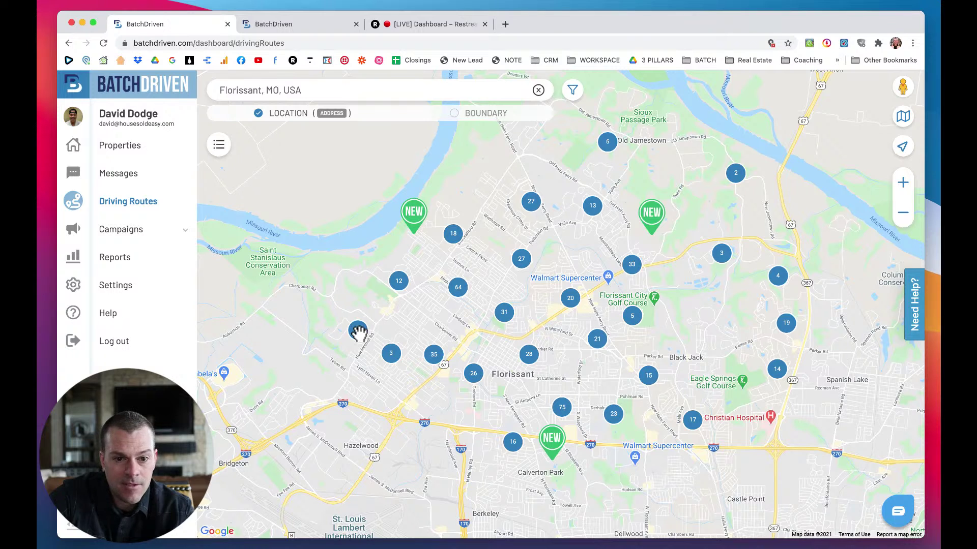
# Pan and zoom the map onto the NEW property pins around Howdershell Rd.
pyautogui.scroll(5, 358, 330)
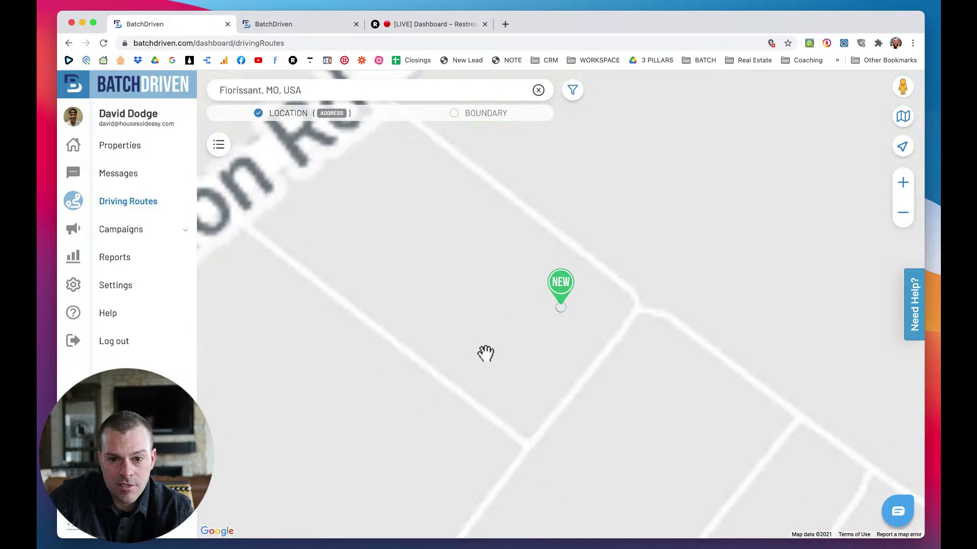
pyautogui.scroll(-1, 561, 346)
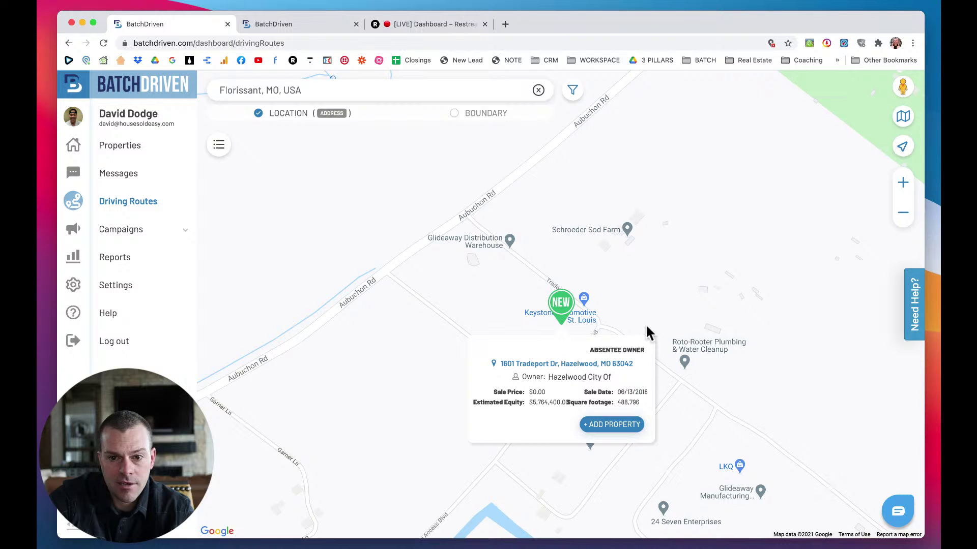
pyautogui.scroll(-1, 646, 332)
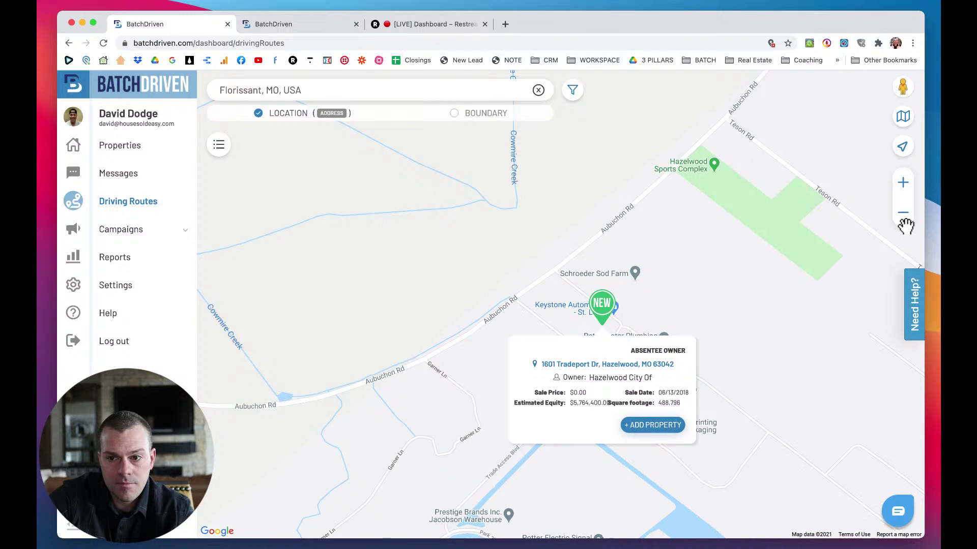
pyautogui.click(905, 218)
pyautogui.click(904, 218)
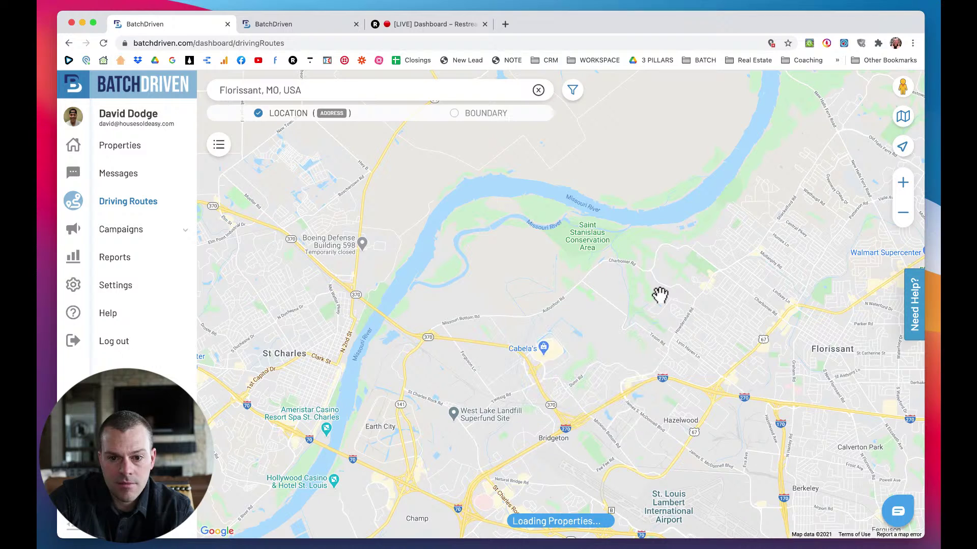
pyautogui.moveTo(629, 301); pyautogui.dragTo(488, 314)
pyautogui.scroll(6, 488, 316)
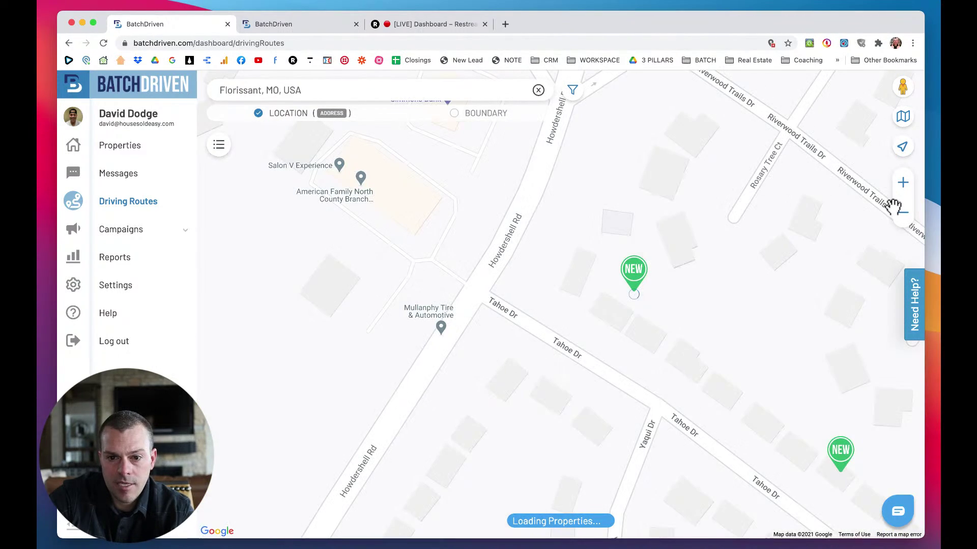
pyautogui.click(903, 211)
pyautogui.click(902, 211)
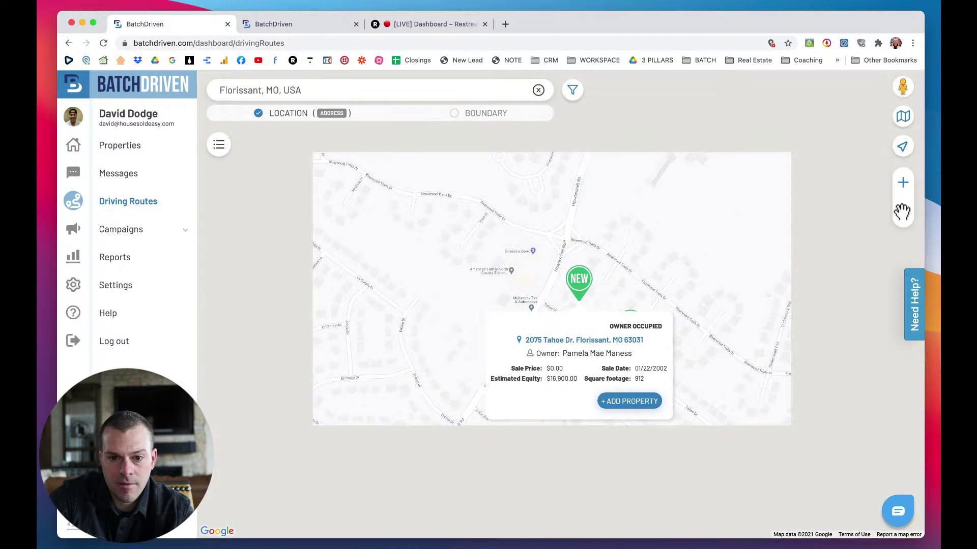
pyautogui.click(902, 211)
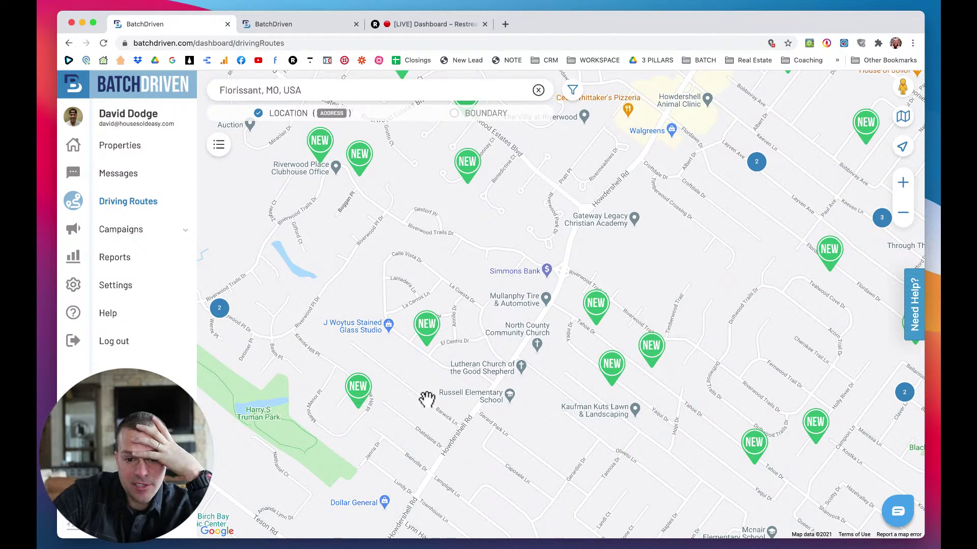
pyautogui.moveTo(430, 401); pyautogui.dragTo(443, 427)
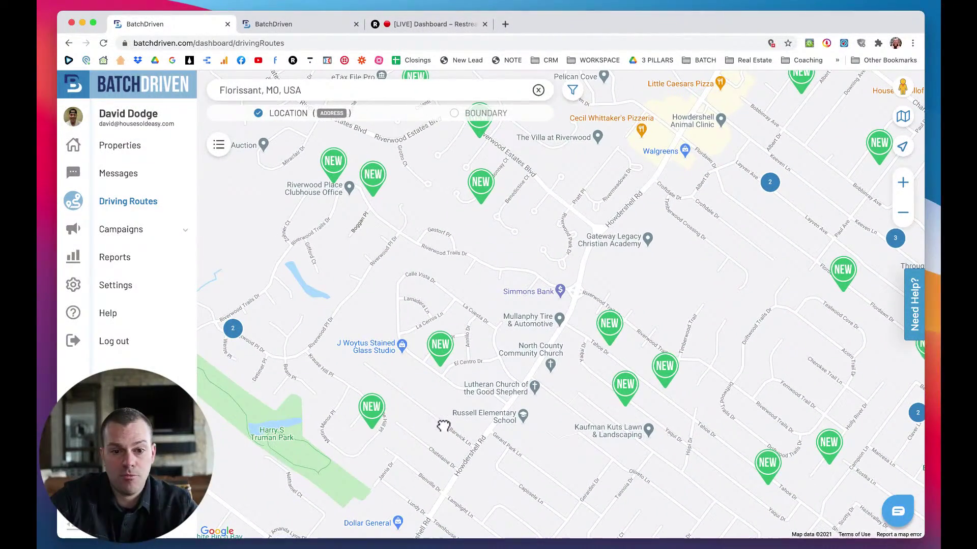
pyautogui.click(371, 409)
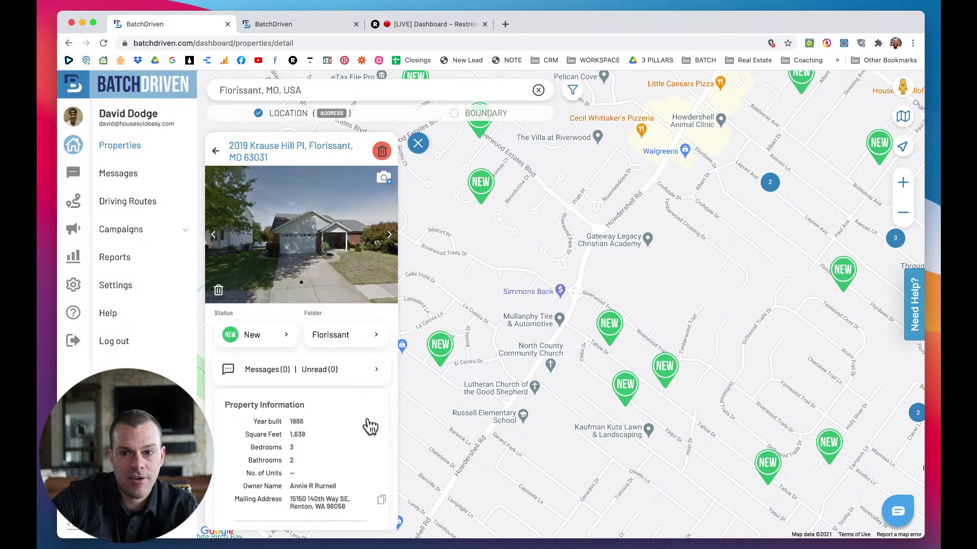
pyautogui.click(904, 118)
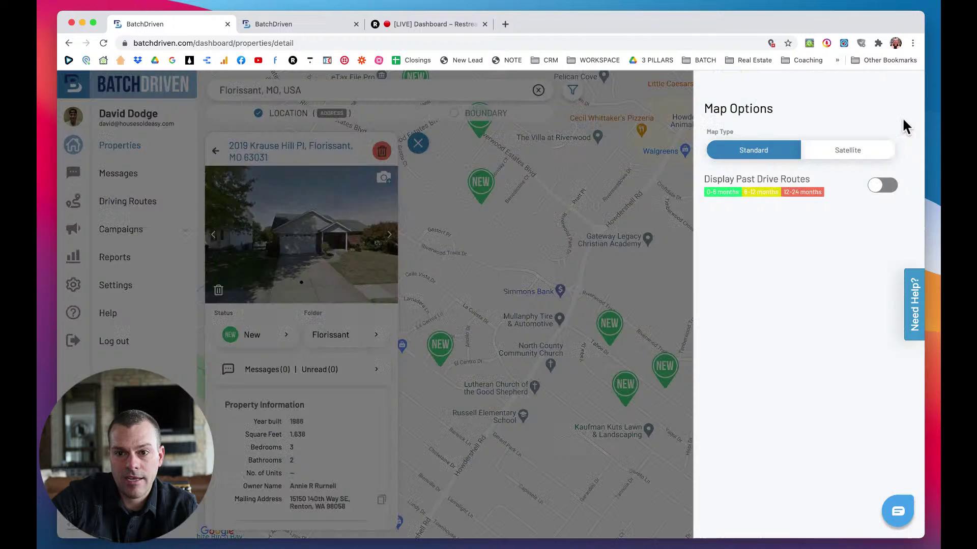
pyautogui.click(878, 186)
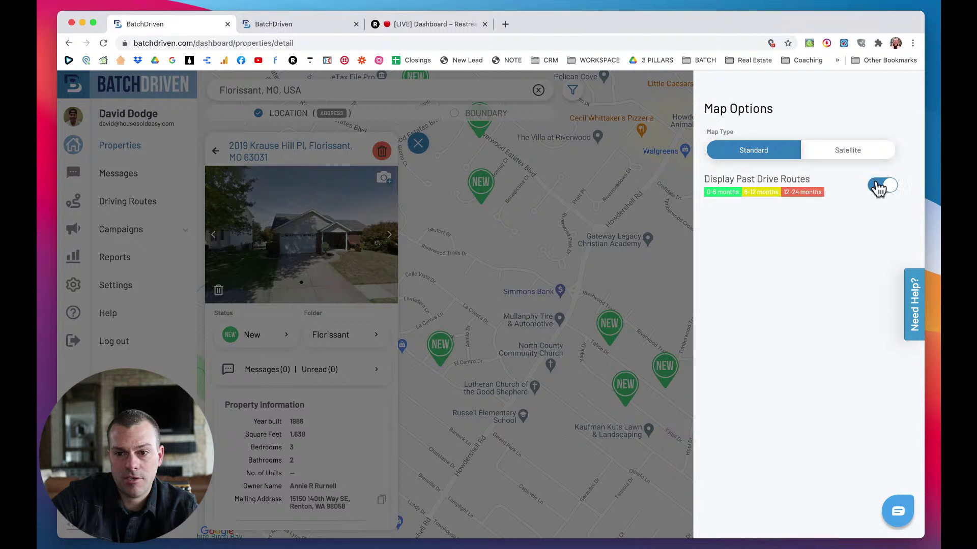
pyautogui.click(598, 168)
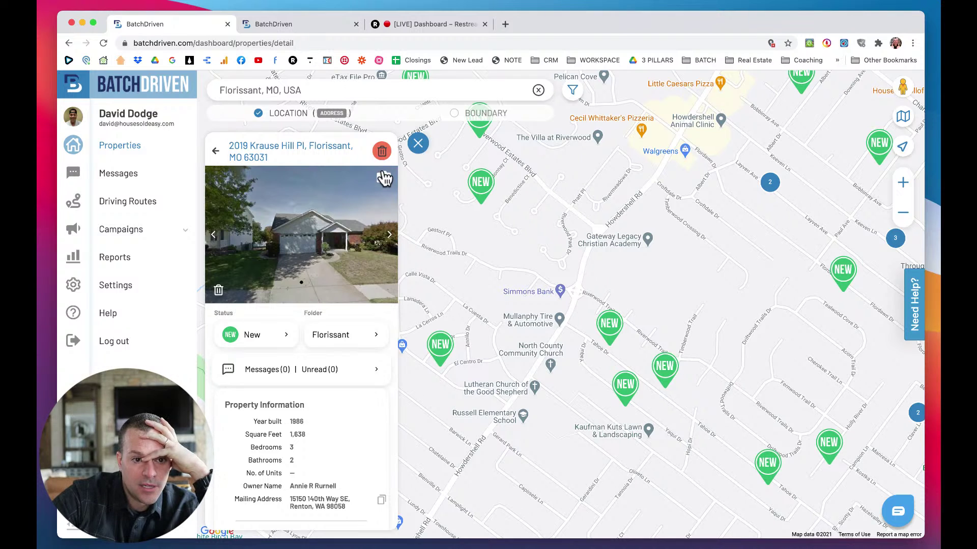
# Expand the property's Sale & Loan section, then return up to Contacts.
pyautogui.scroll(-2, 305, 285)
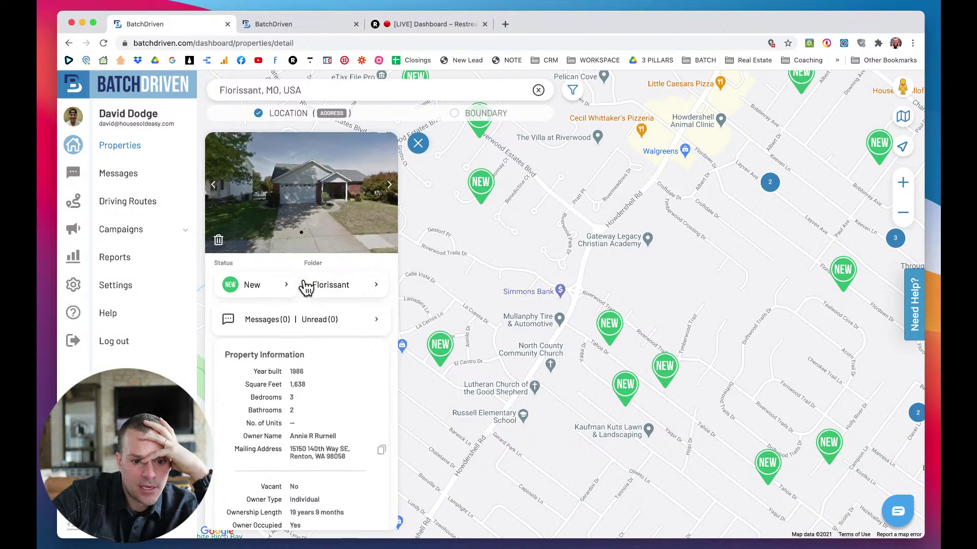
pyautogui.scroll(-4, 306, 287)
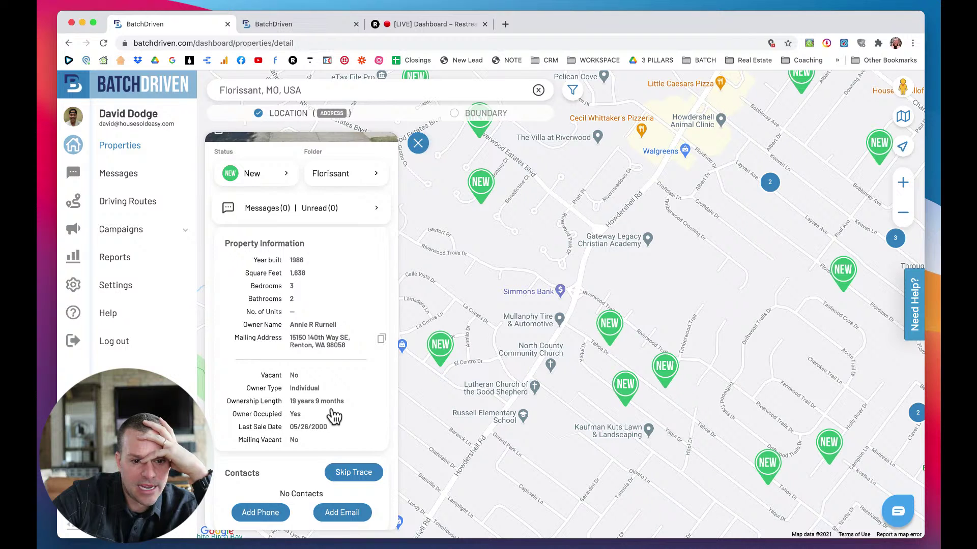
pyautogui.scroll(-2, 334, 416)
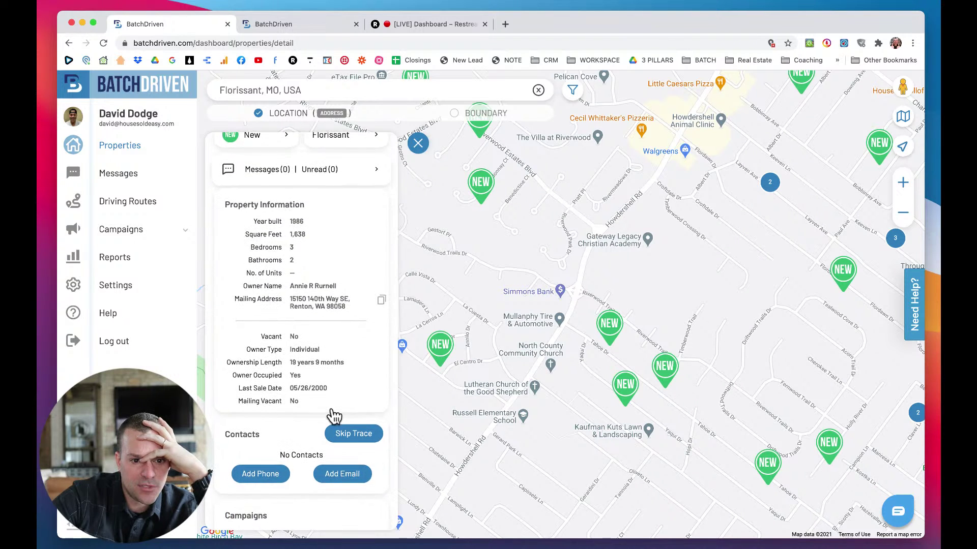
pyautogui.scroll(-1, 331, 416)
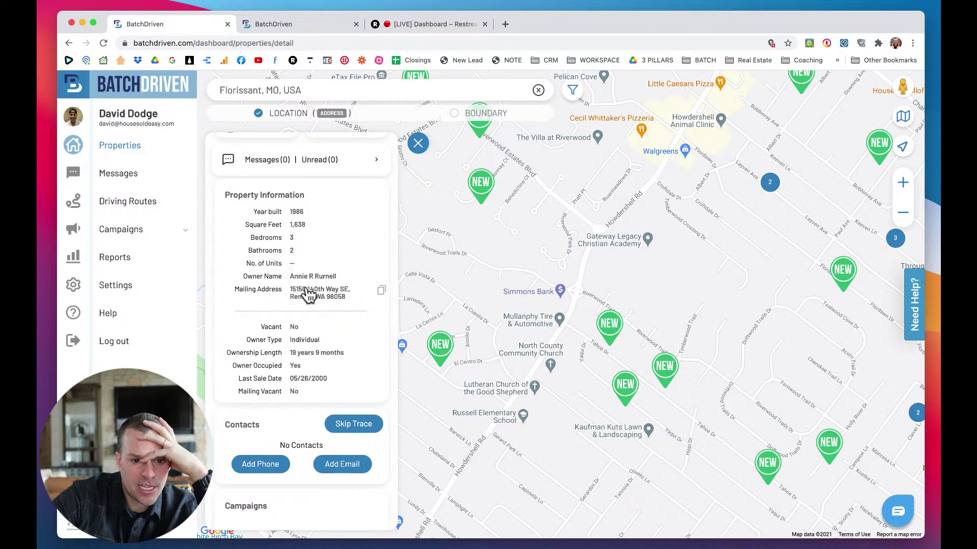
pyautogui.scroll(-2, 328, 331)
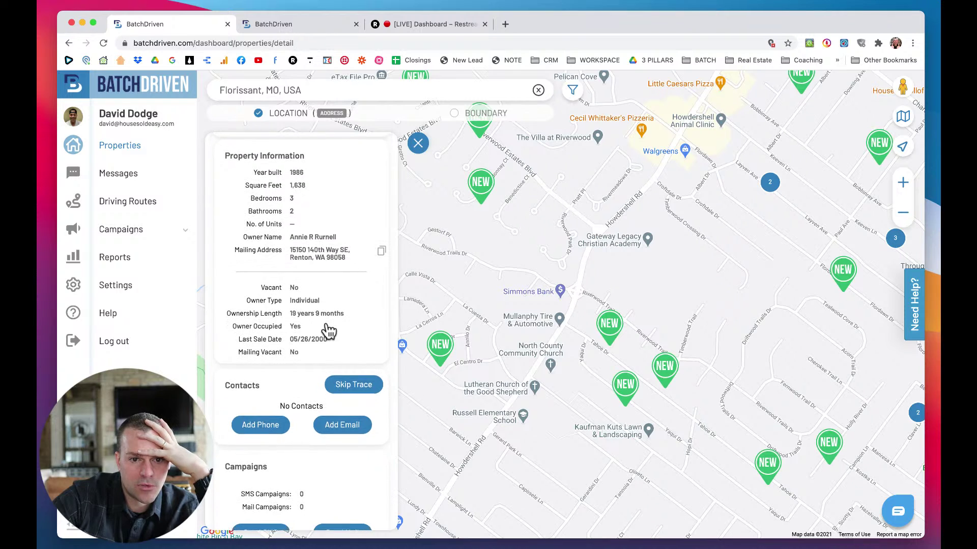
pyautogui.scroll(-8, 328, 331)
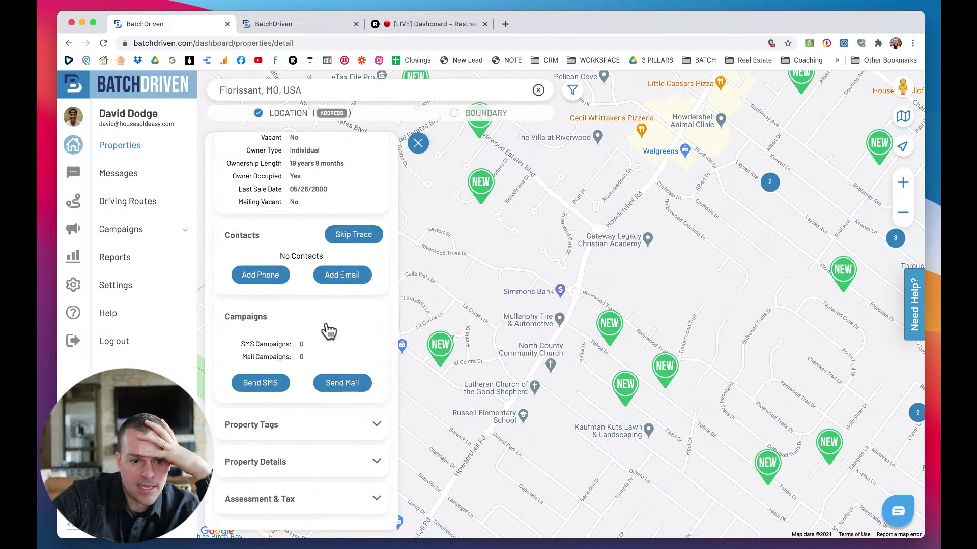
pyautogui.scroll(-7, 328, 331)
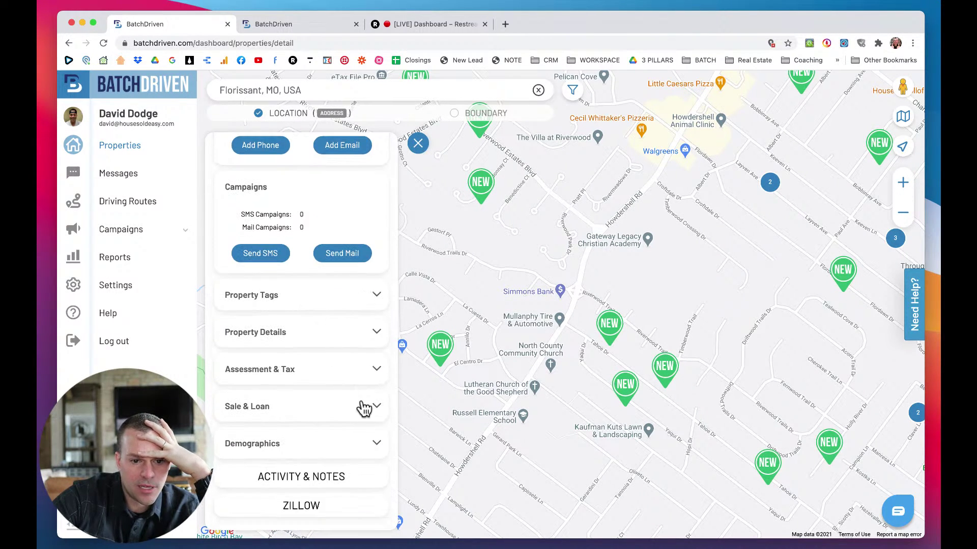
pyautogui.click(379, 408)
pyautogui.scroll(-2, 382, 414)
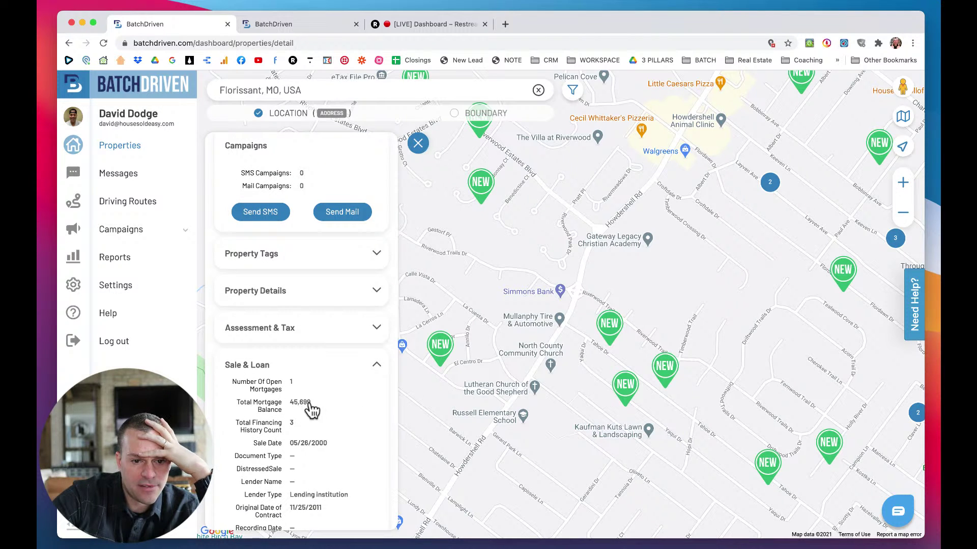
pyautogui.scroll(6, 301, 410)
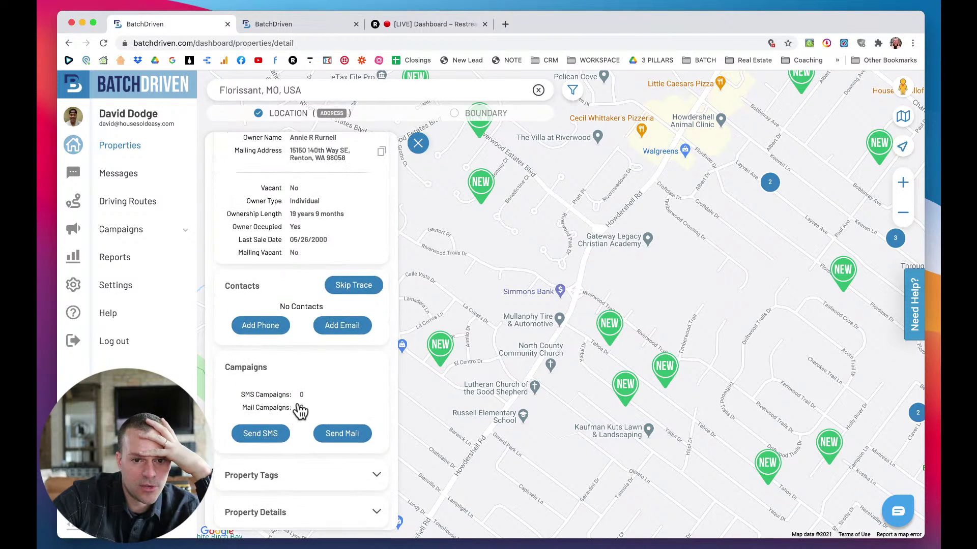
# Skip-trace the owner to load eight contact phone numbers, then scroll down to Campaigns.
pyautogui.click(356, 338)
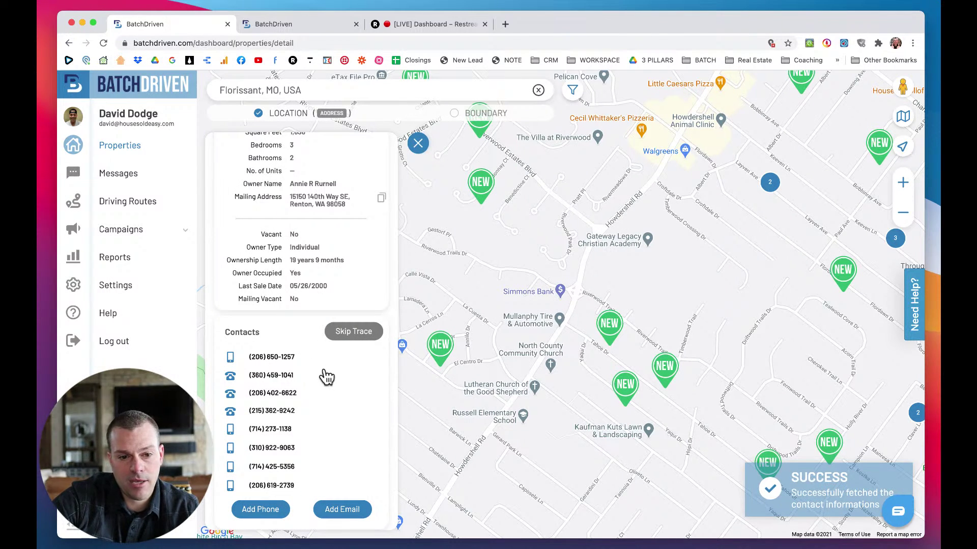
pyautogui.scroll(-5, 342, 360)
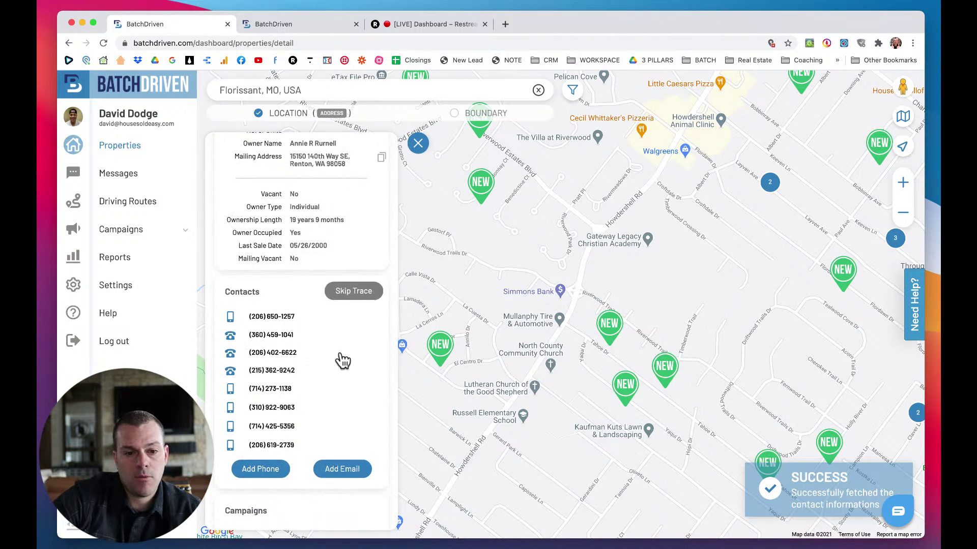
pyautogui.scroll(-1, 342, 360)
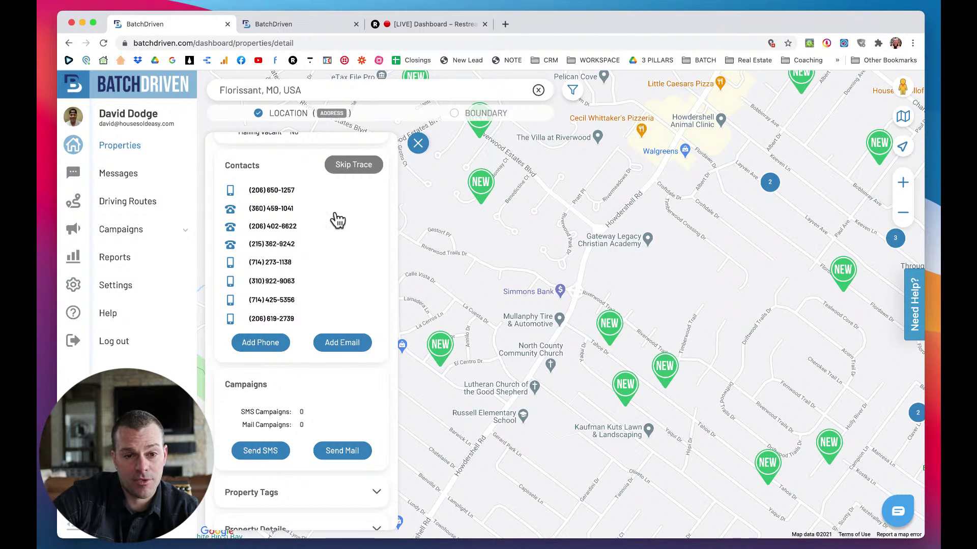
pyautogui.scroll(7, 338, 218)
pyautogui.scroll(1, 338, 218)
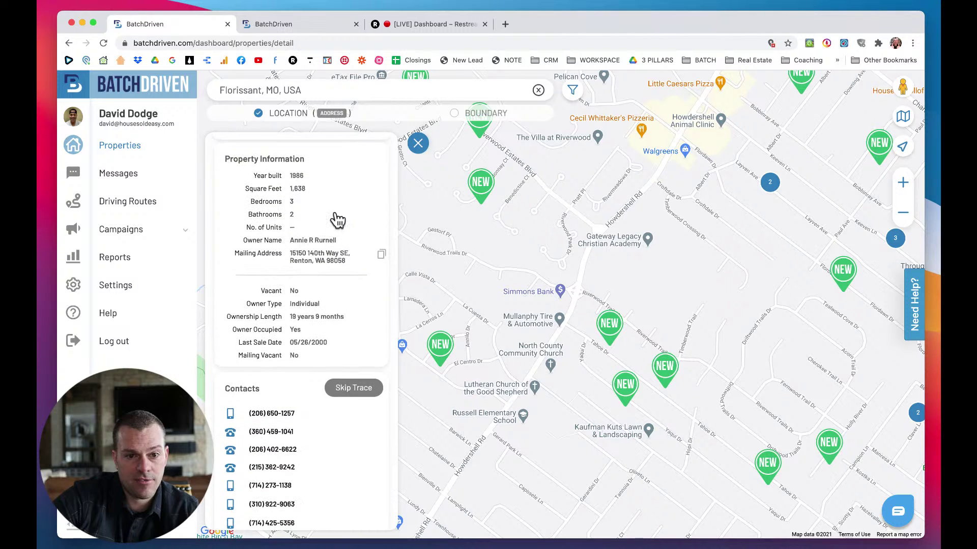
pyautogui.scroll(3, 323, 249)
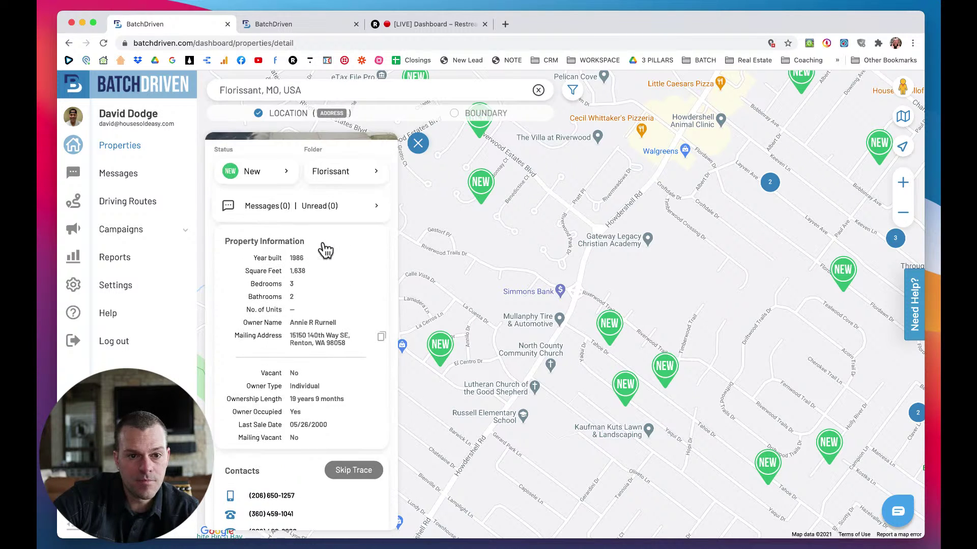
pyautogui.scroll(-8, 331, 265)
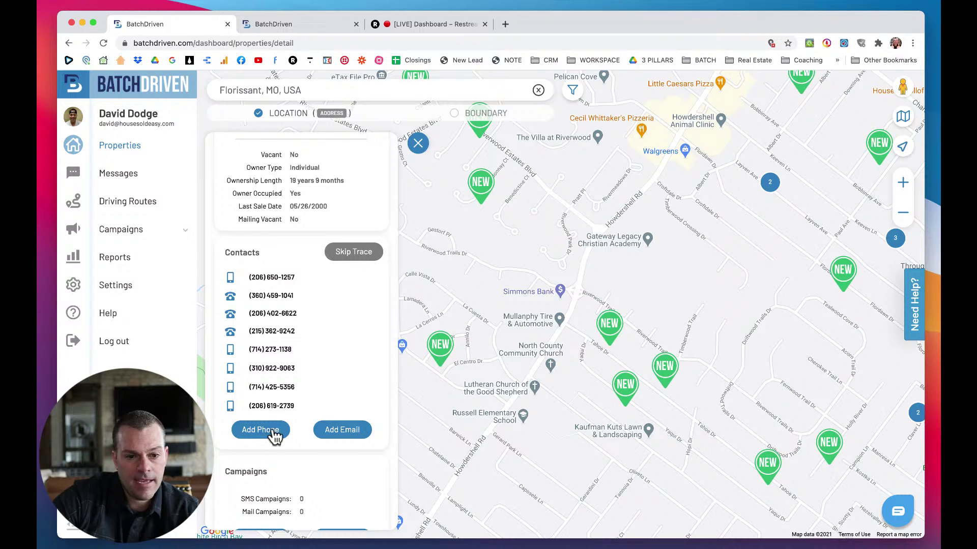
pyautogui.scroll(-5, 280, 428)
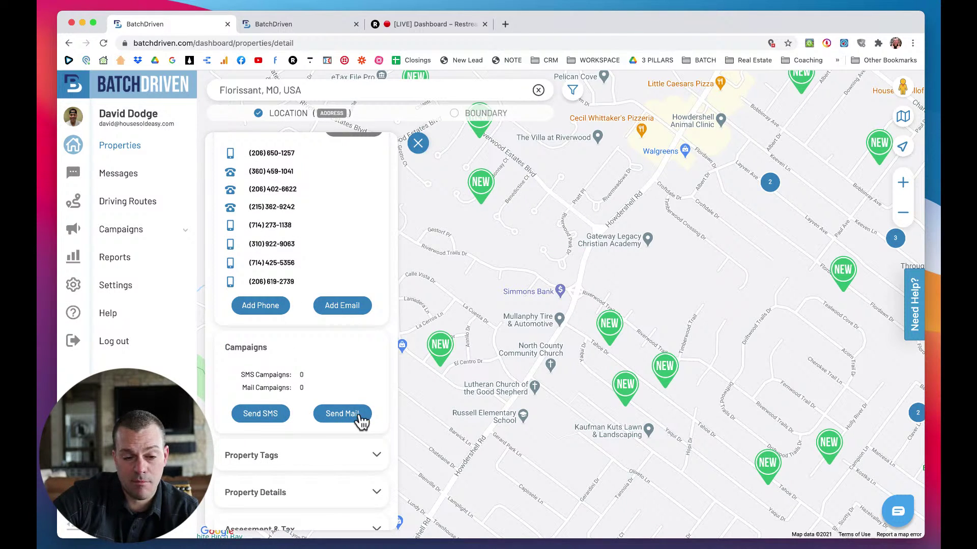
# Start a new SMS campaign named D4D 1/3/21 and enter its description.
pyautogui.click(265, 419)
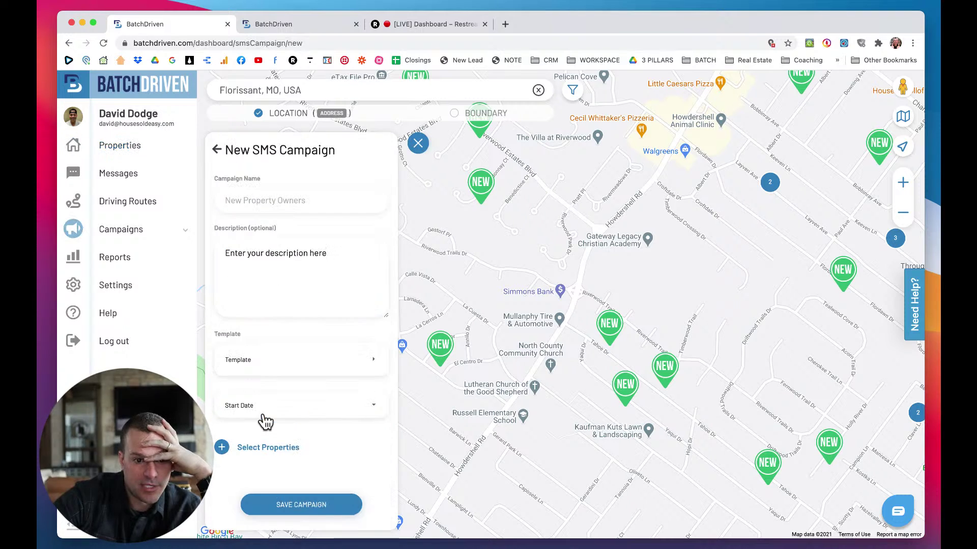
pyautogui.click(252, 209)
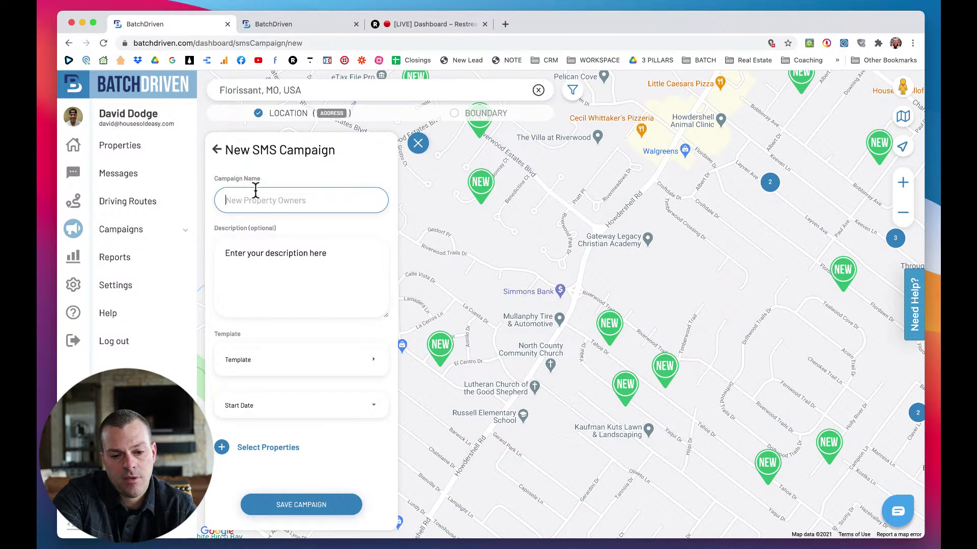
pyautogui.write('D4D 1/3/21')
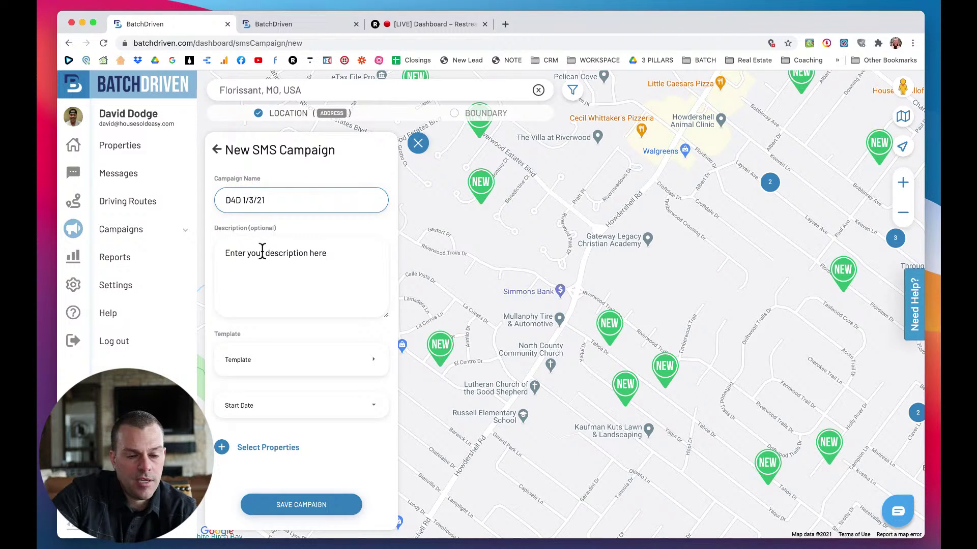
pyautogui.click(262, 251)
pyautogui.write('Driving For Dollars -  Preset Filters')
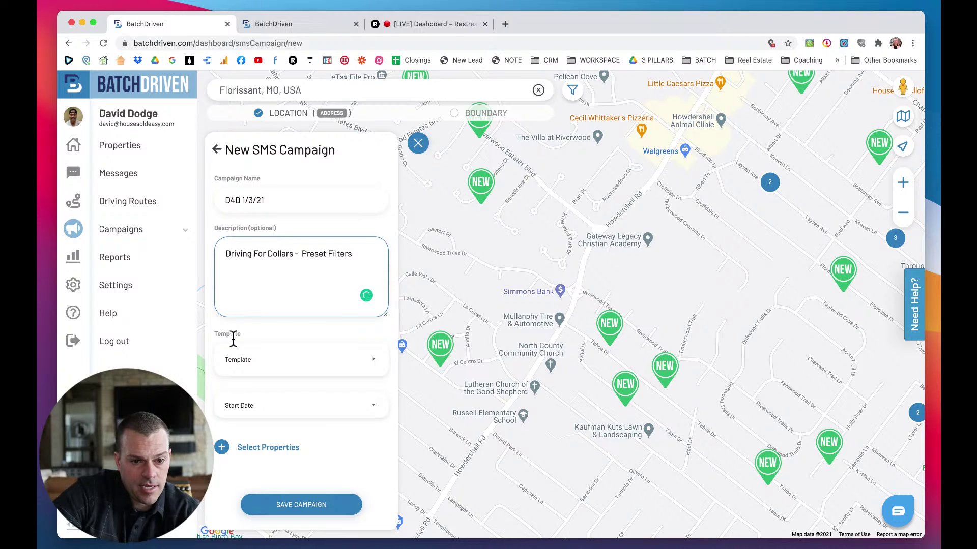
# Choose the Driving For Dollars template for the SMS campaign.
pyautogui.click(255, 363)
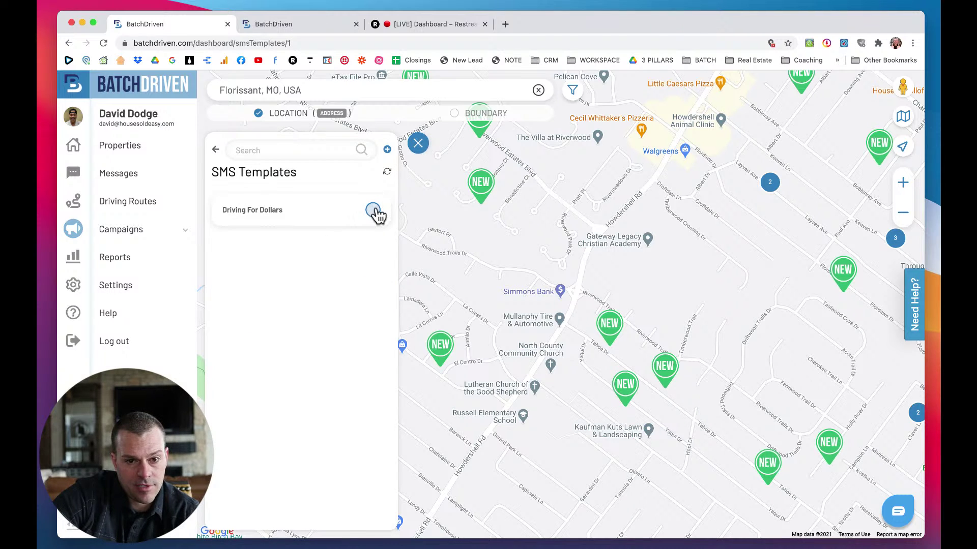
pyautogui.click(373, 211)
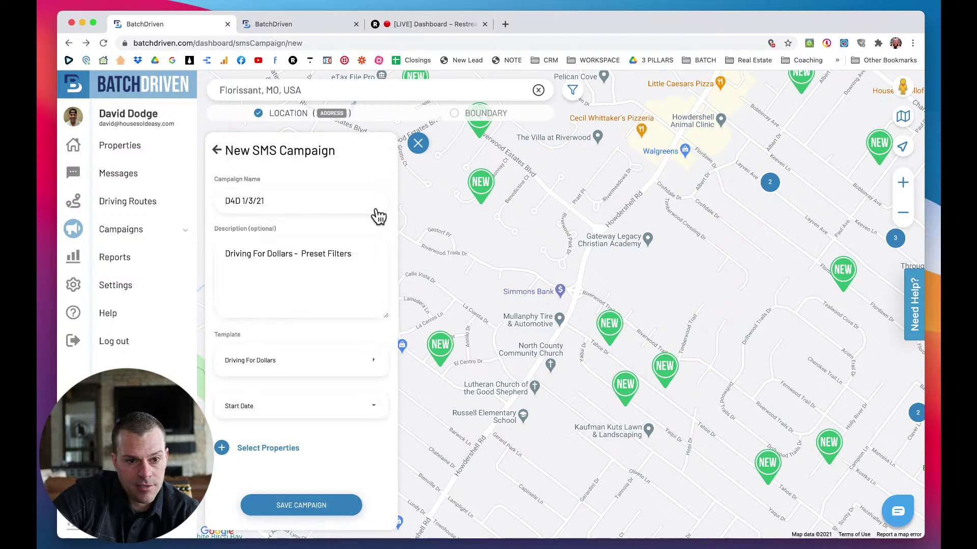
pyautogui.click(215, 151)
pyautogui.scroll(-3, 316, 386)
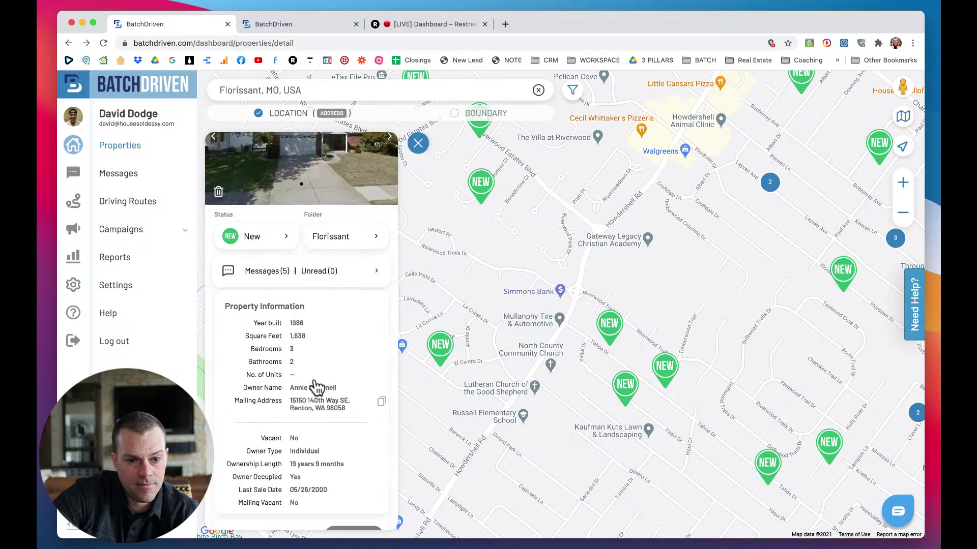
pyautogui.scroll(-8, 317, 387)
pyautogui.click(265, 421)
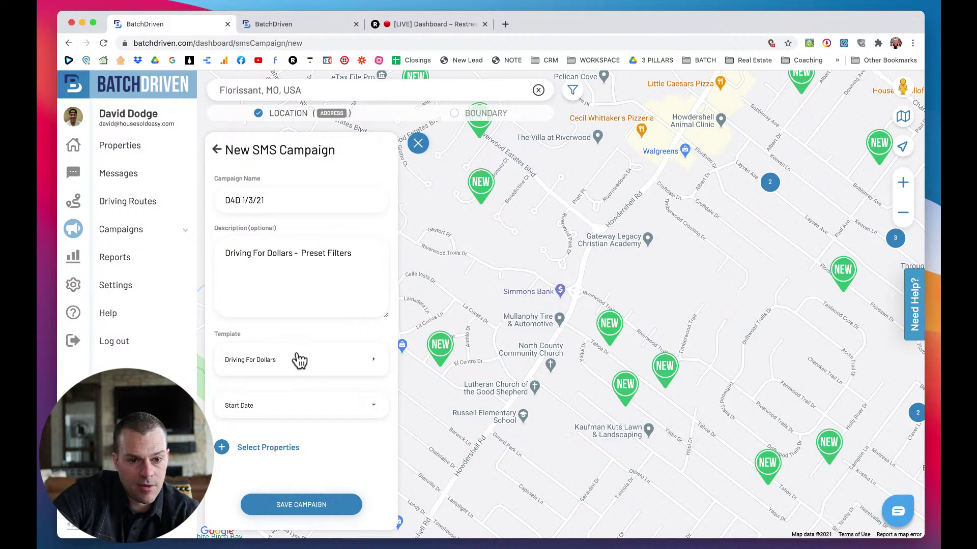
pyautogui.click(298, 361)
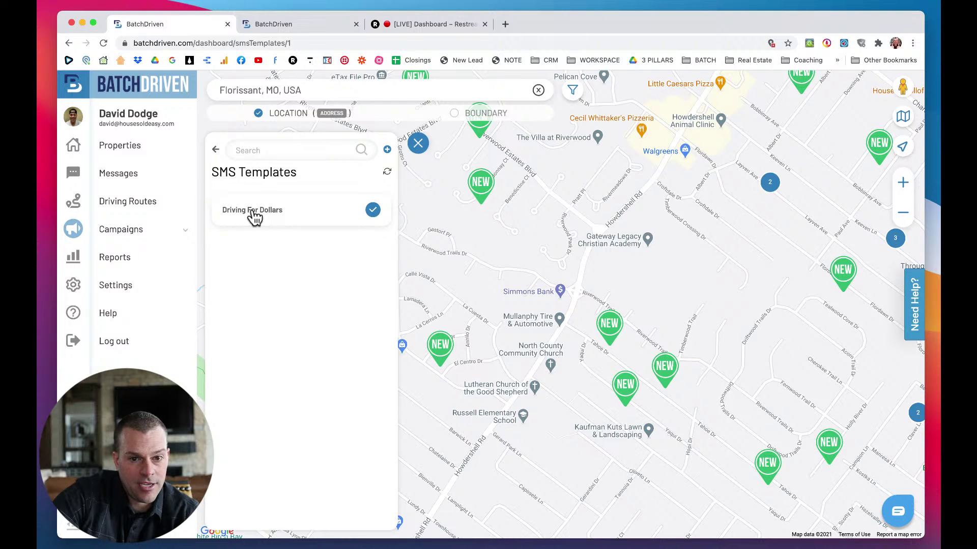
pyautogui.click(374, 212)
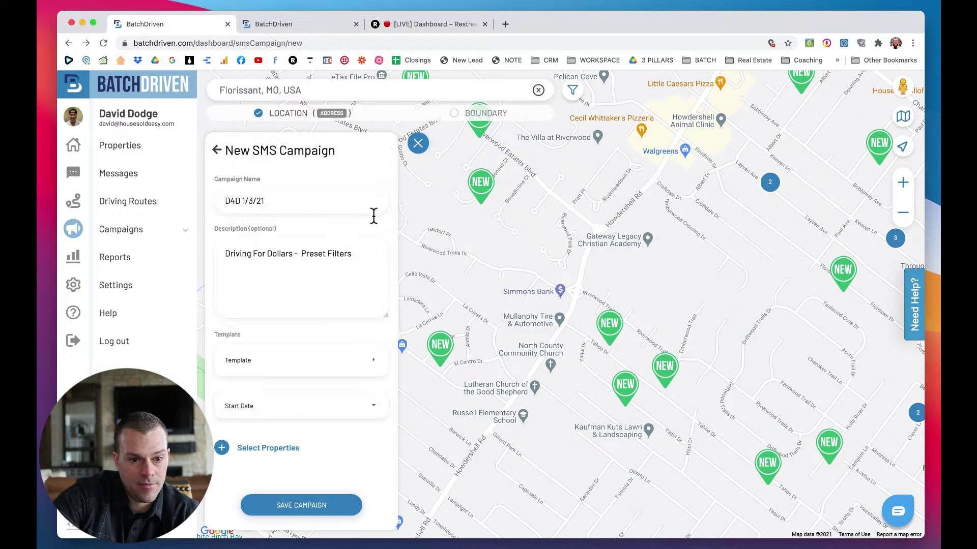
pyautogui.click(271, 362)
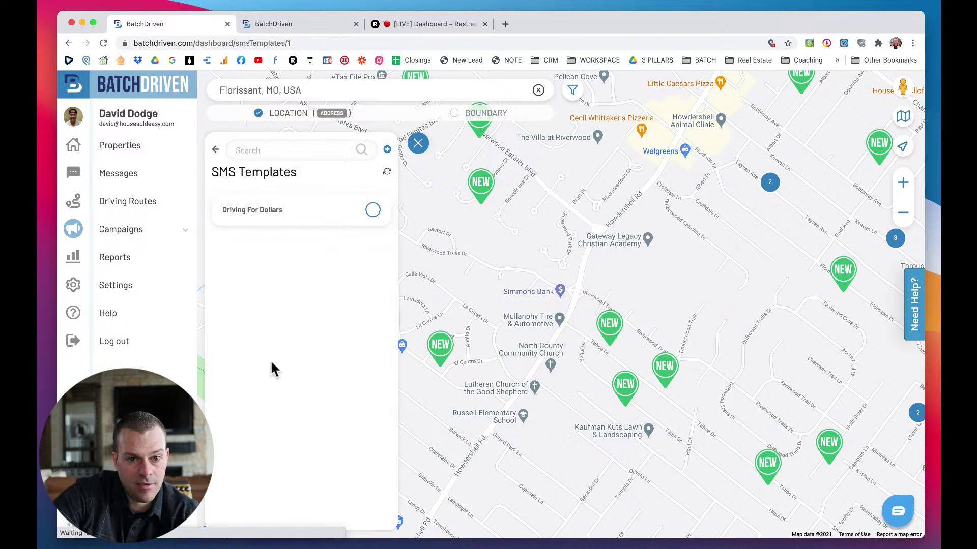
pyautogui.click(374, 212)
# Set the campaign start date to 03 Jan 2021 and go to property selection.
pyautogui.click(270, 406)
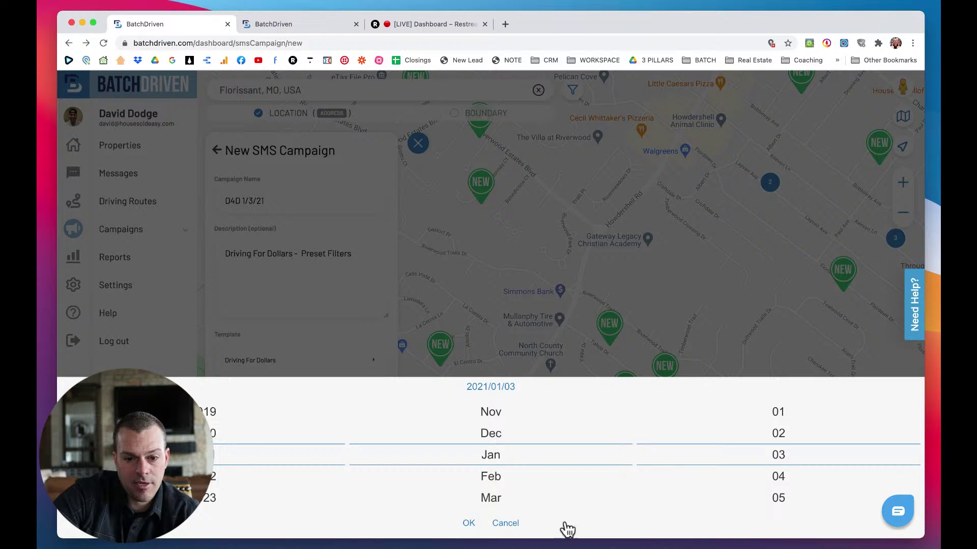
pyautogui.click(468, 523)
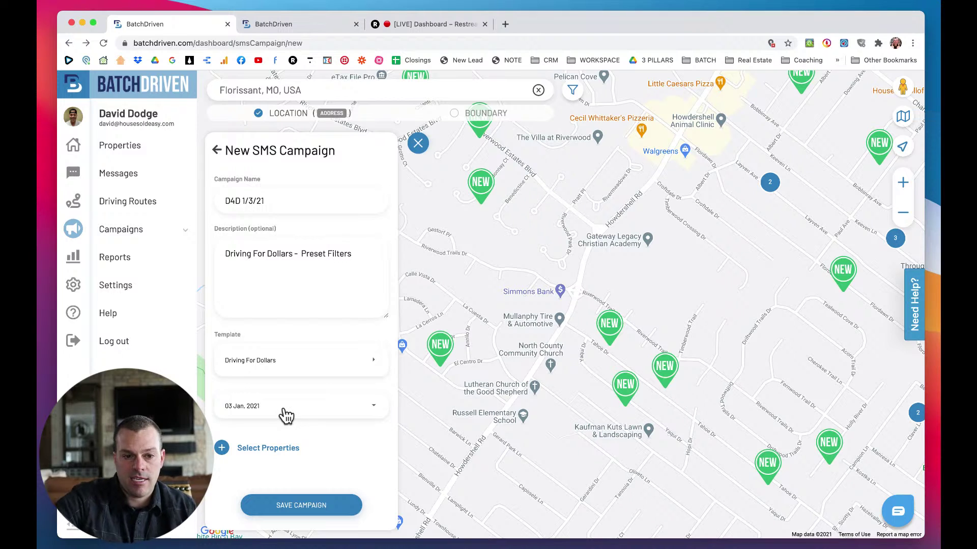
pyautogui.click(252, 449)
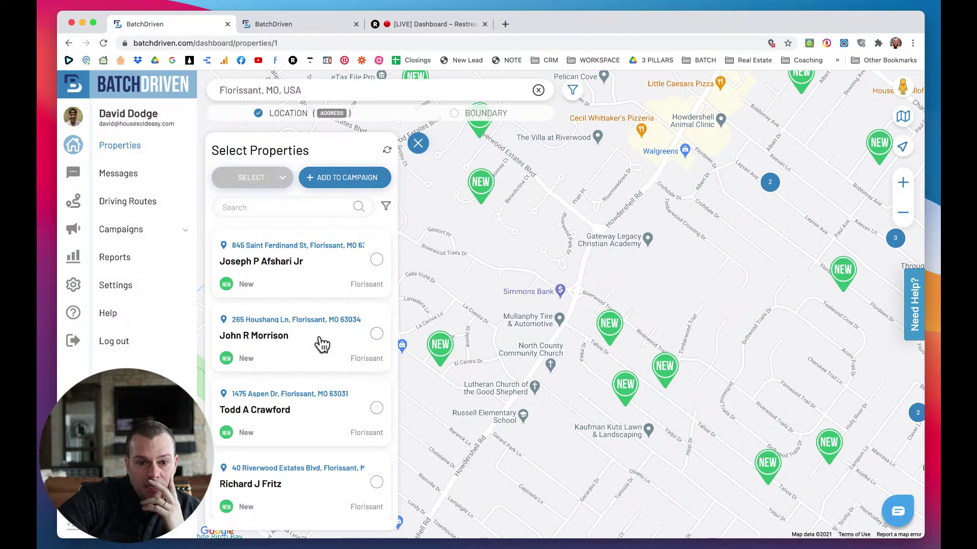
# Open a map property's details, select its house number and street, then close it.
pyautogui.scroll(-2, 320, 344)
pyautogui.scroll(2, 320, 342)
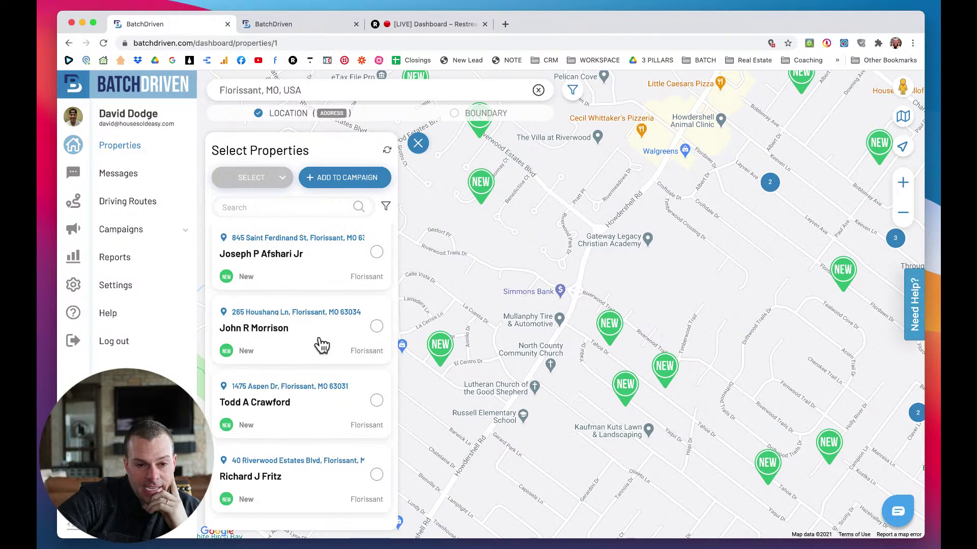
pyautogui.click(443, 346)
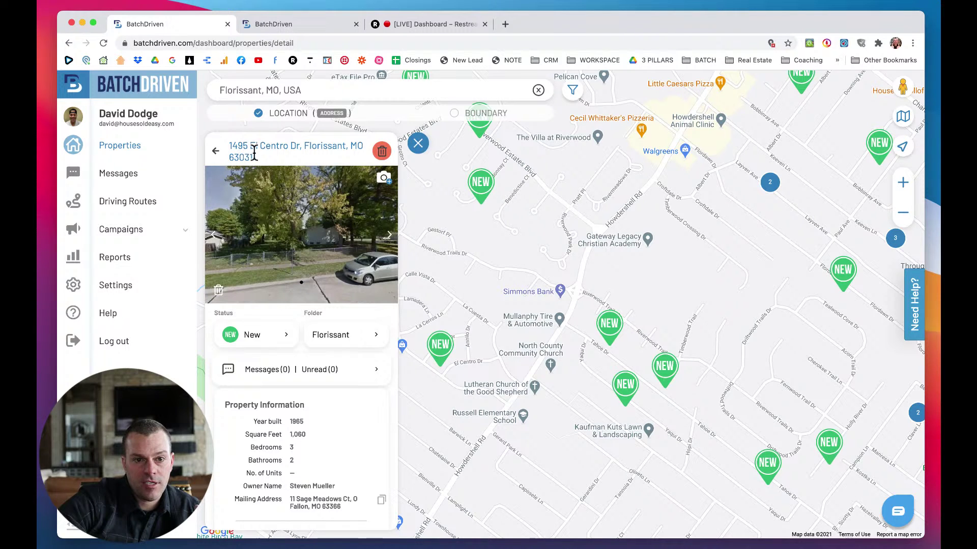
pyautogui.tripleClick(236, 151)
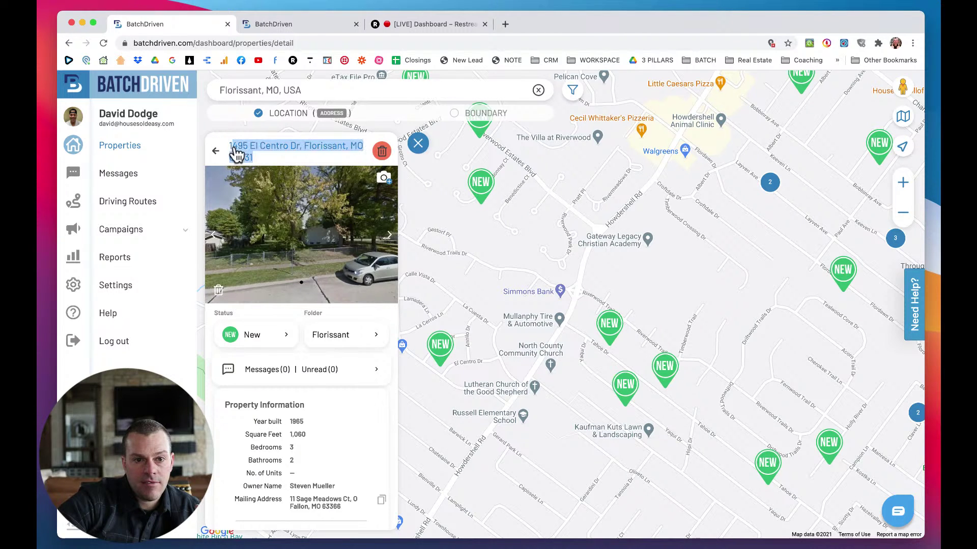
pyautogui.click(237, 155)
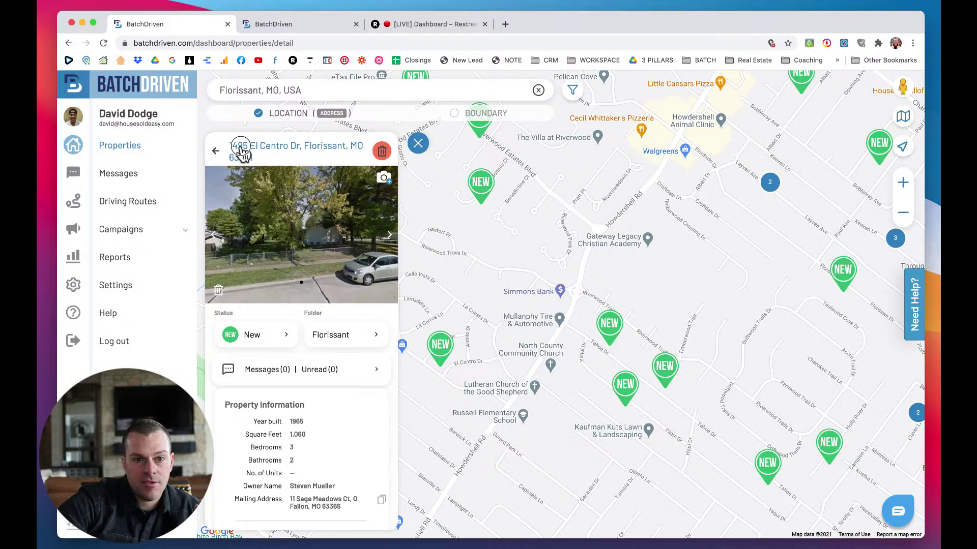
pyautogui.moveTo(288, 146); pyautogui.dragTo(232, 141)
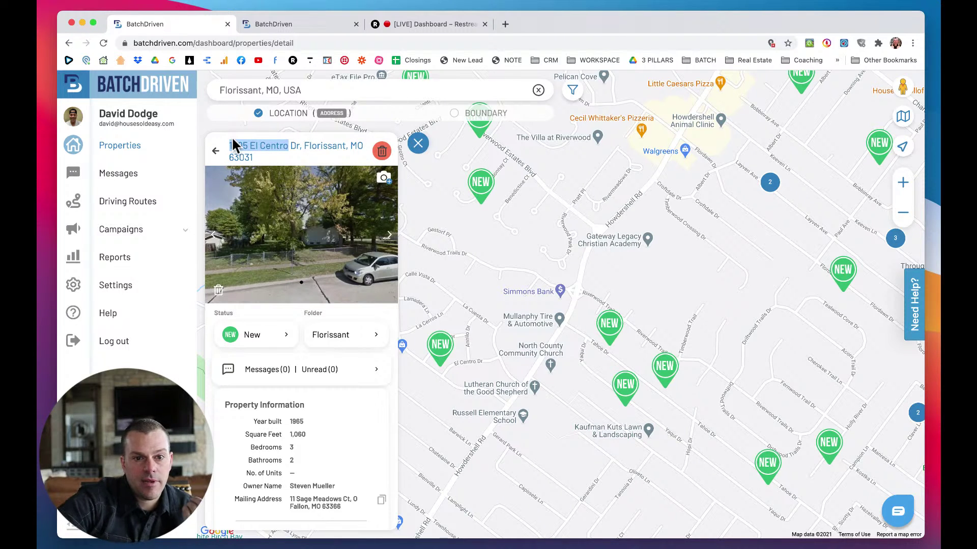
pyautogui.scroll(-2, 310, 316)
pyautogui.scroll(-3, 310, 316)
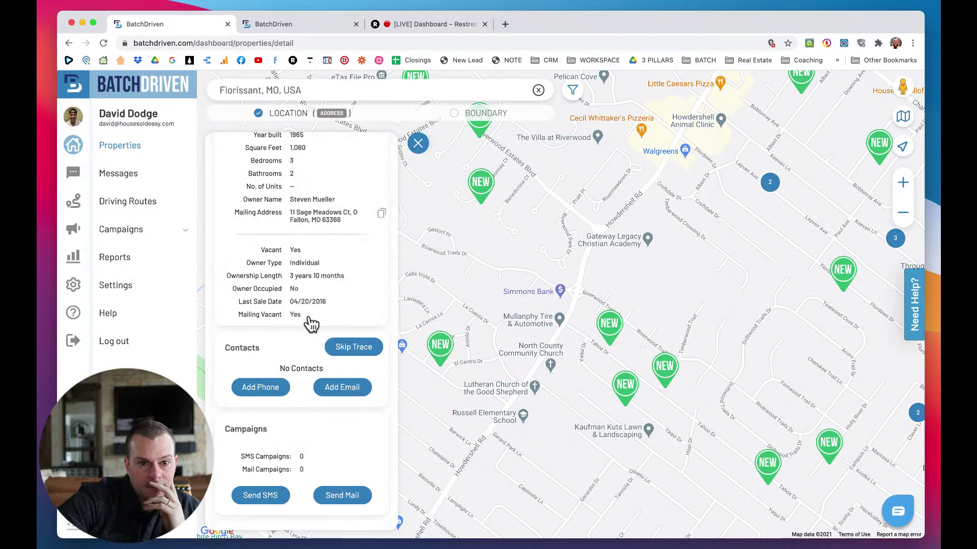
pyautogui.scroll(3, 310, 324)
pyautogui.scroll(-4, 311, 323)
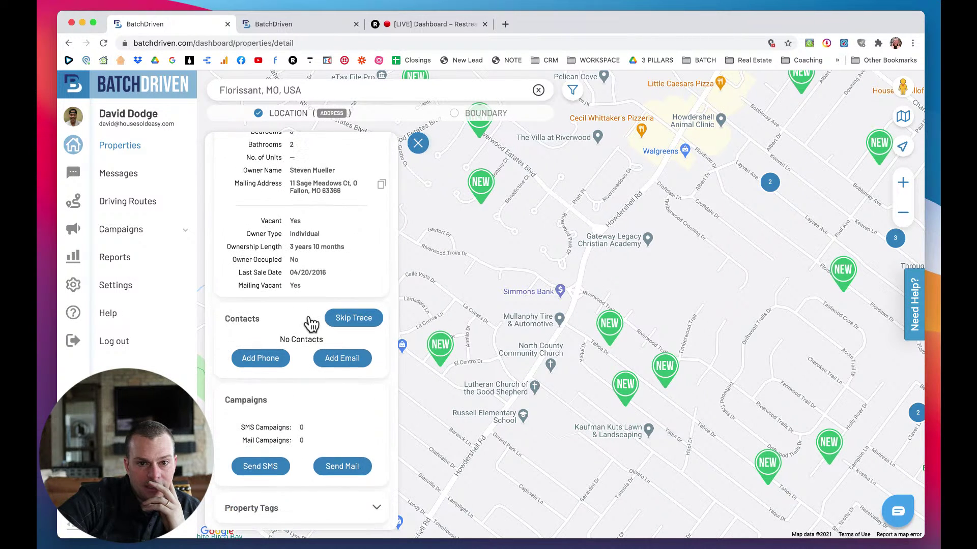
pyautogui.click(420, 151)
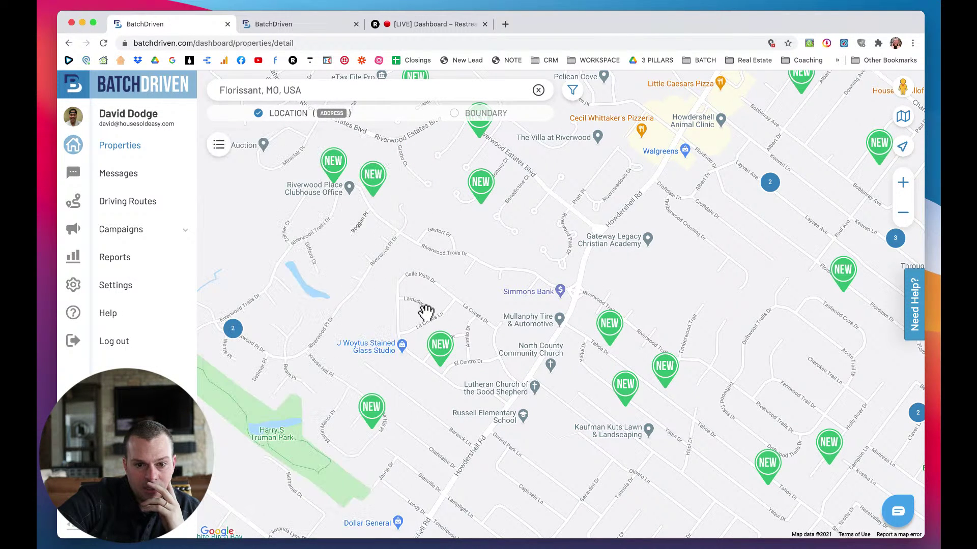
# Open a NEW property, start an SMS campaign, then return to it via its map marker.
pyautogui.click(373, 407)
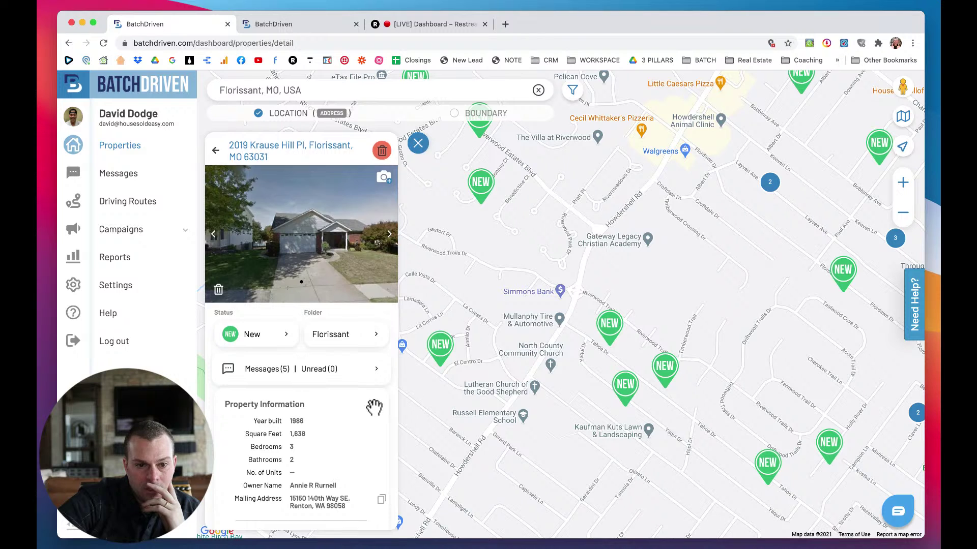
pyautogui.scroll(-5, 374, 407)
pyautogui.scroll(-4, 377, 414)
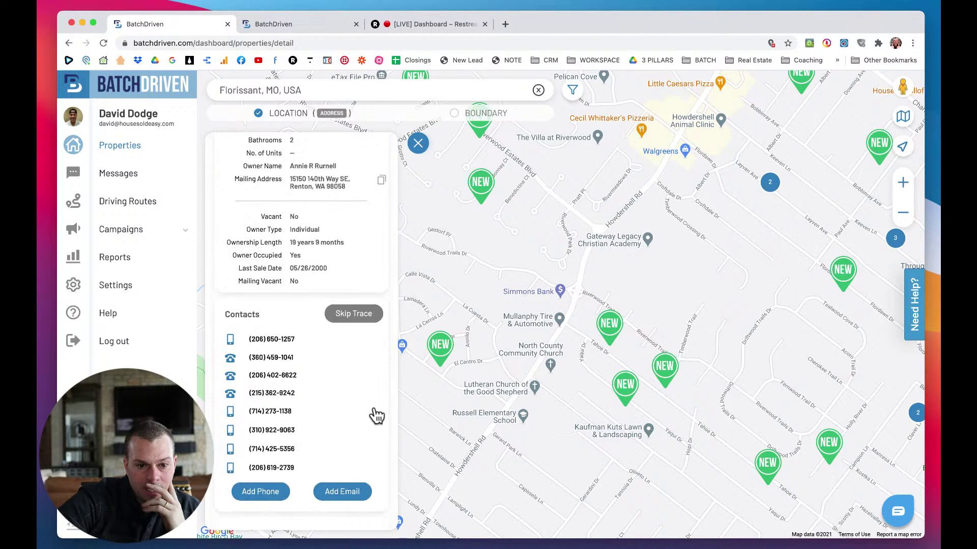
pyautogui.scroll(-2, 336, 336)
pyautogui.scroll(-1, 332, 348)
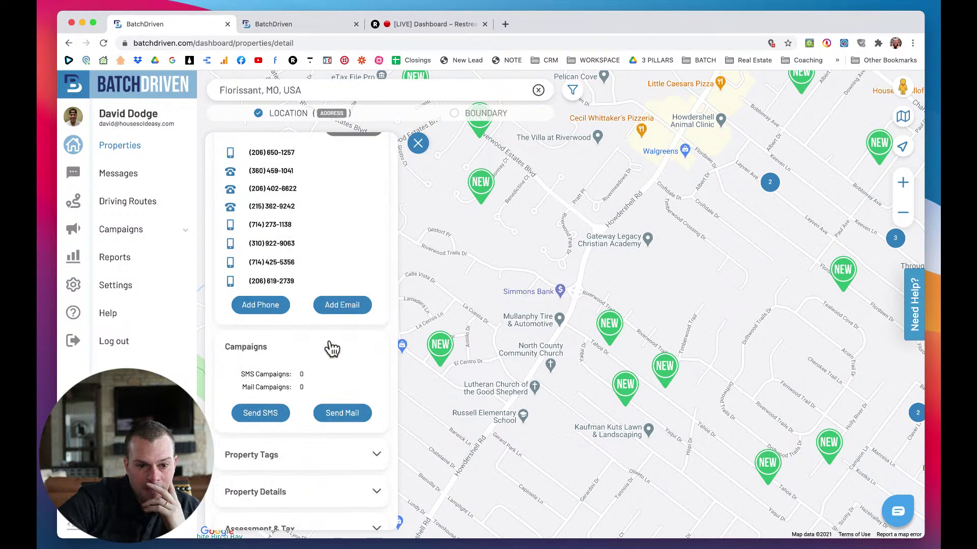
pyautogui.click(272, 422)
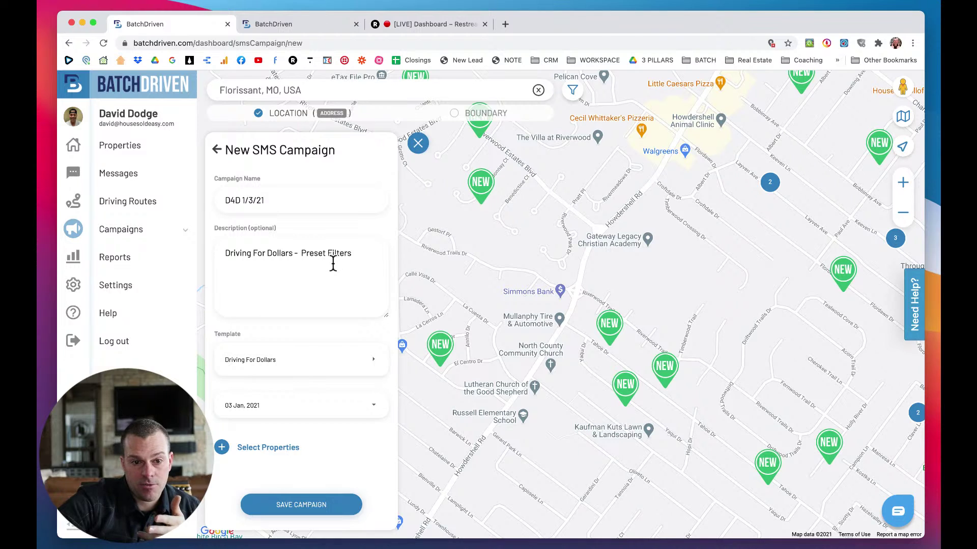
pyautogui.click(257, 449)
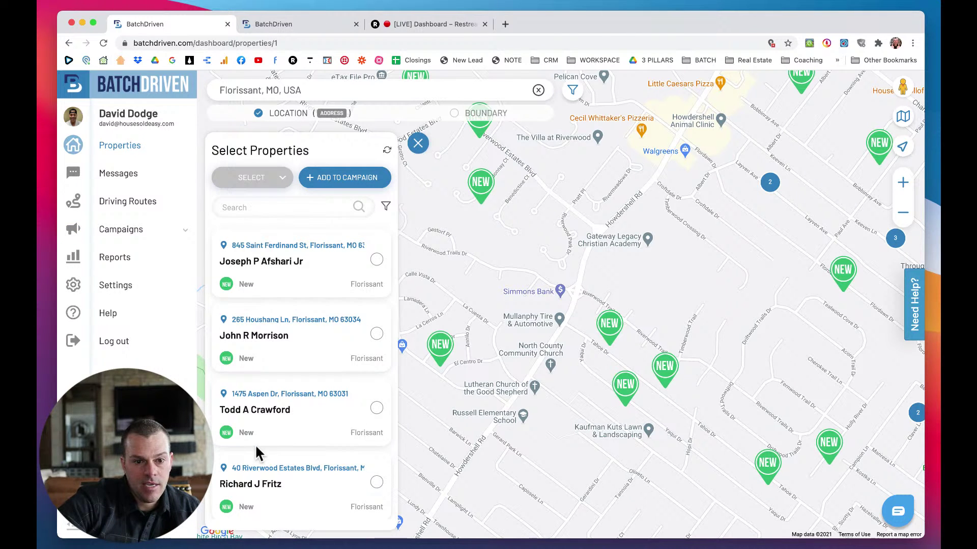
pyautogui.click(266, 206)
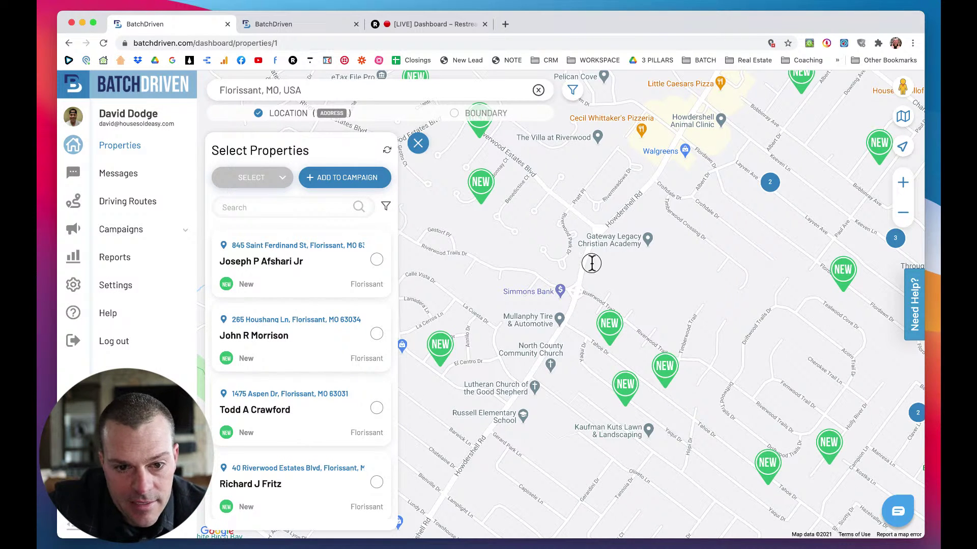
pyautogui.moveTo(591, 261); pyautogui.dragTo(650, 259)
pyautogui.click(547, 401)
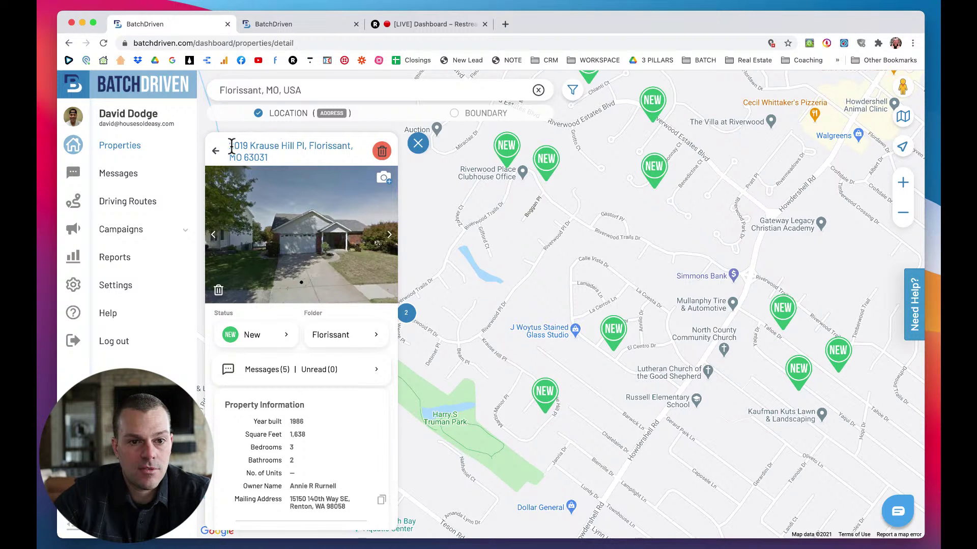
pyautogui.moveTo(230, 146)
pyautogui.mouseDown()
pyautogui.moveTo(250, 146)
pyautogui.moveTo(230, 146)
pyautogui.mouseUp()
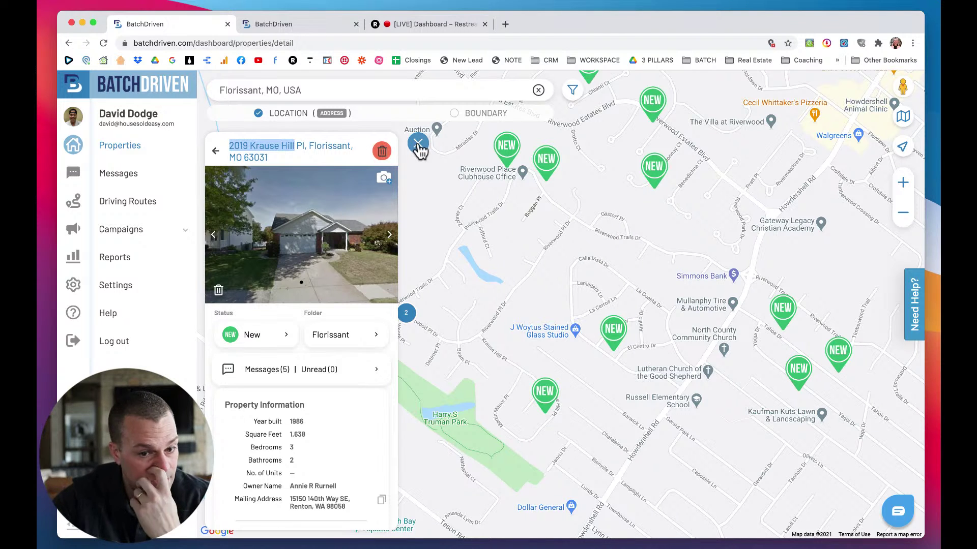
pyautogui.scroll(-9, 271, 308)
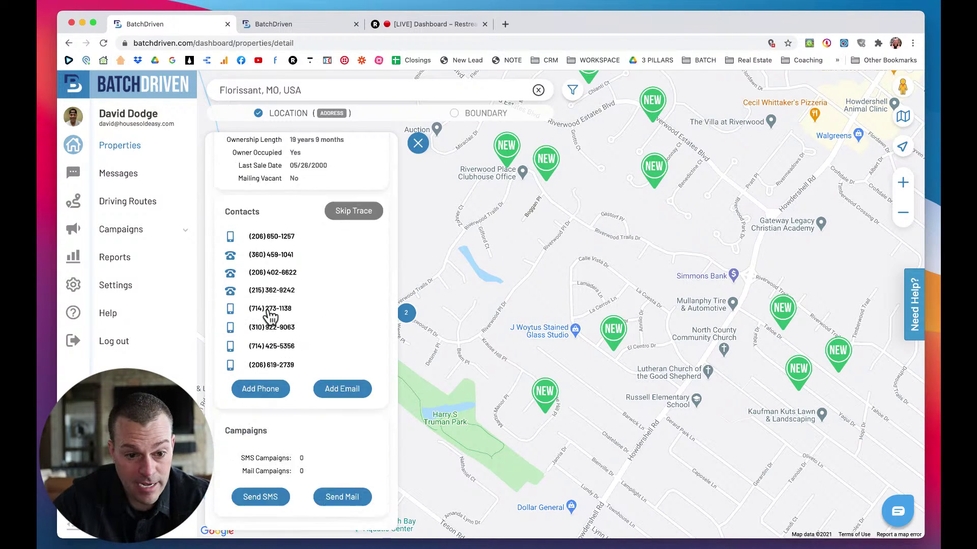
pyautogui.scroll(-4, 271, 317)
pyautogui.click(268, 315)
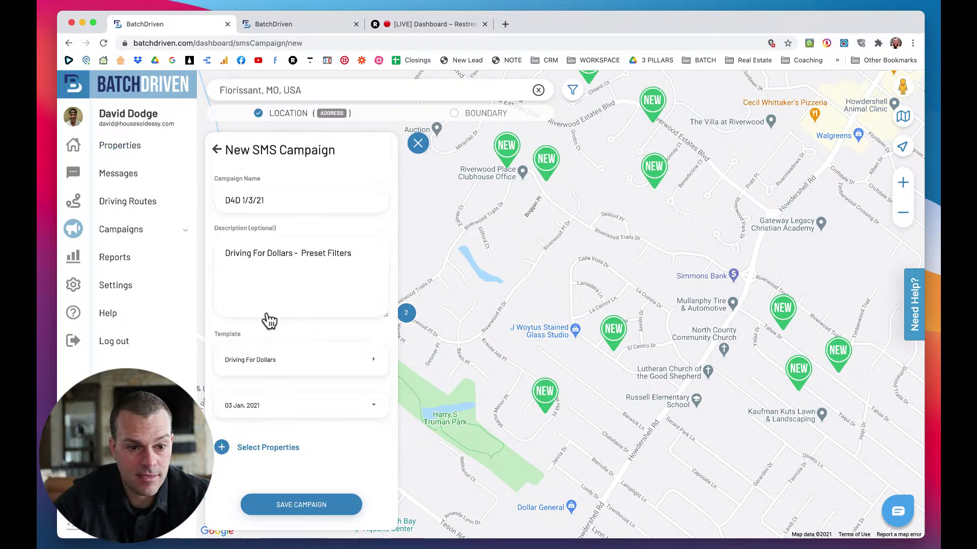
pyautogui.click(269, 447)
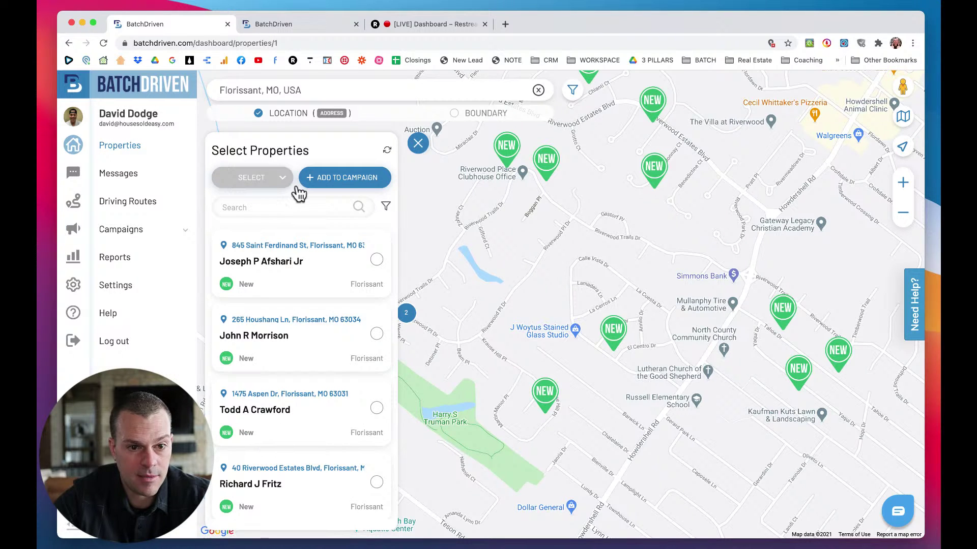
pyautogui.click(259, 209)
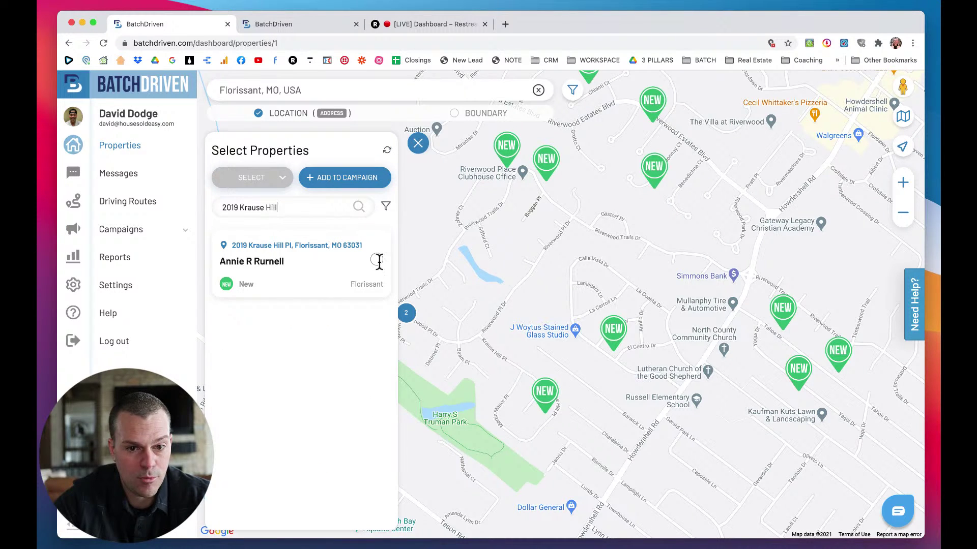
pyautogui.click(376, 260)
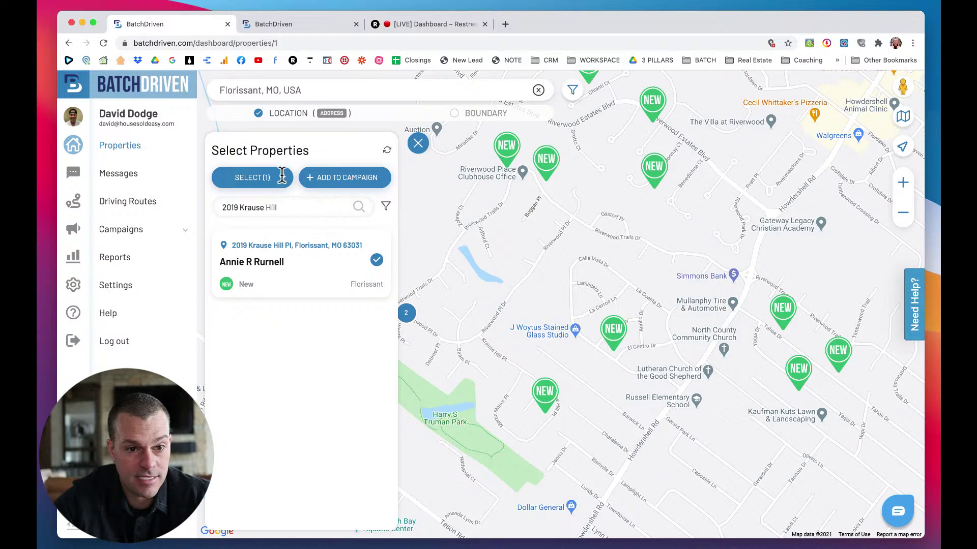
# Add the marked property to the D4D 1/3/21 campaign and save it.
pyautogui.click(283, 179)
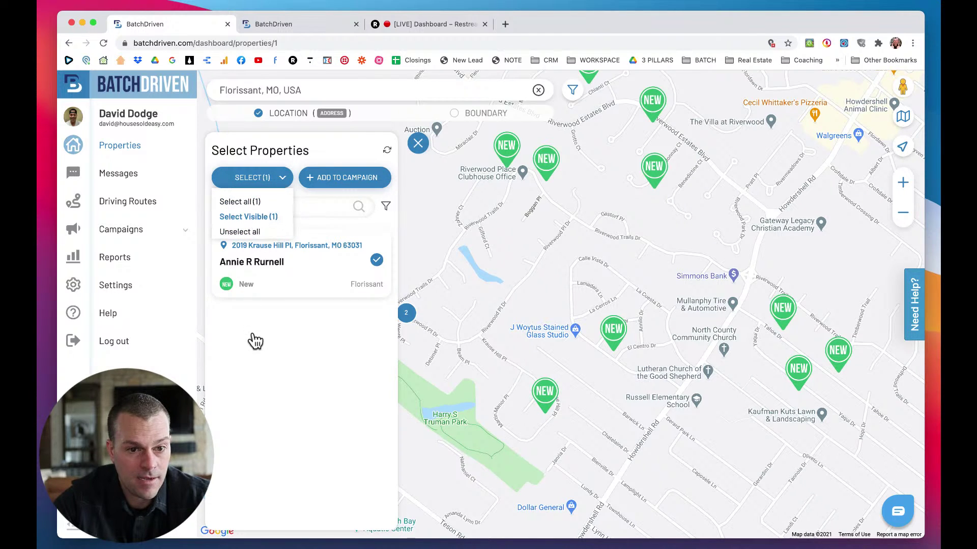
pyautogui.click(275, 236)
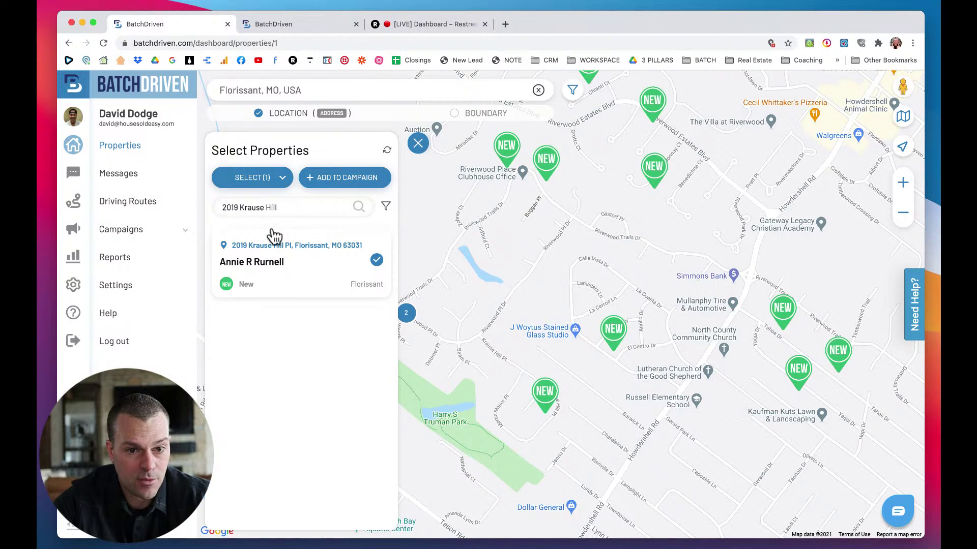
pyautogui.click(282, 179)
pyautogui.click(307, 162)
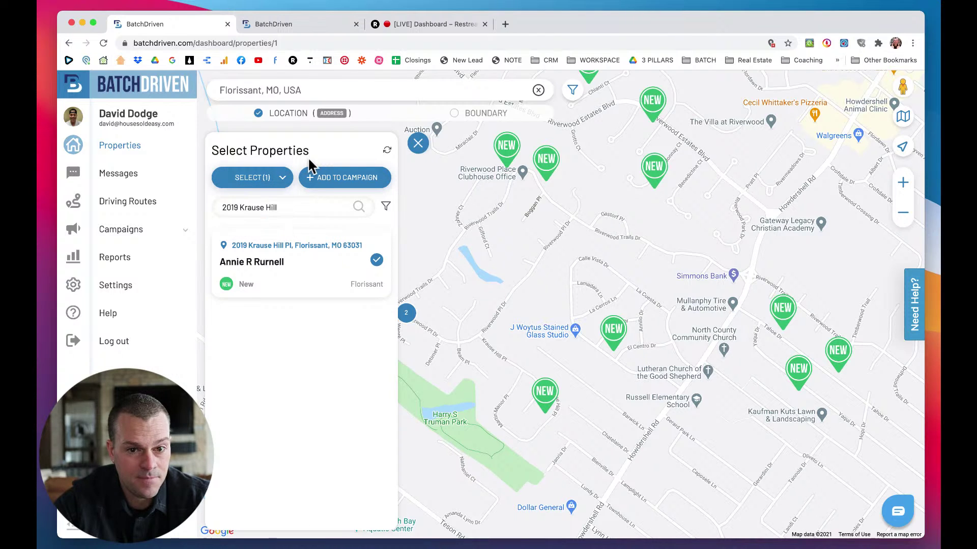
pyautogui.click(319, 181)
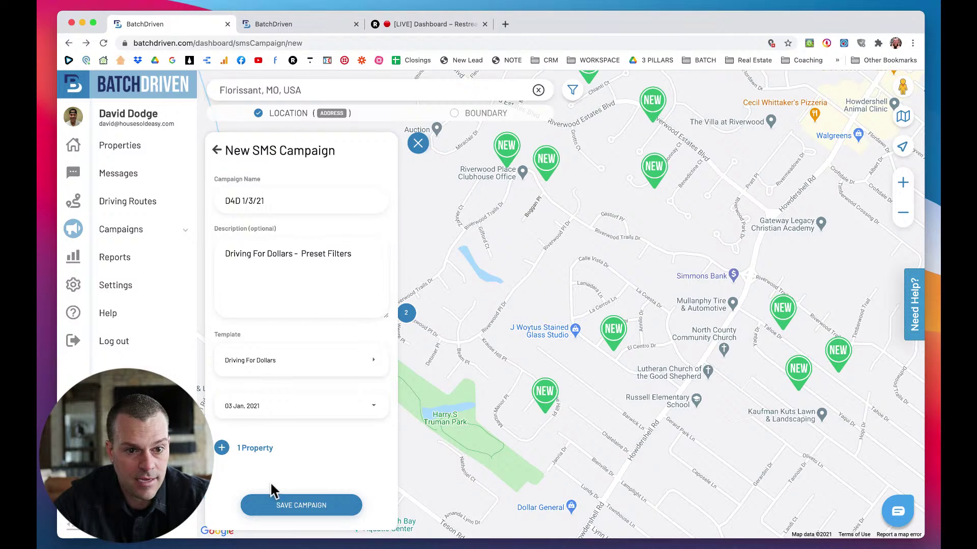
pyautogui.click(298, 503)
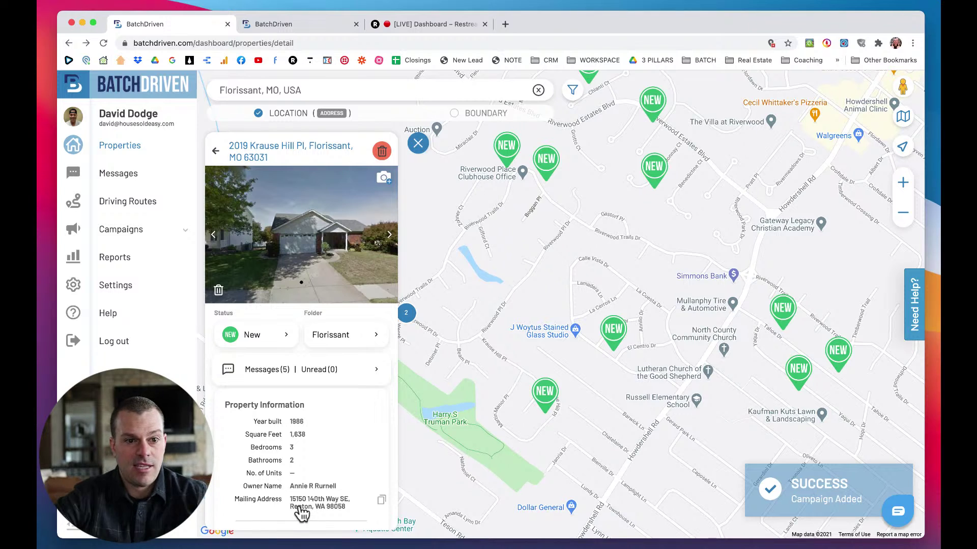
# Open Messages in a new tab, reload it, and return to the property tab.
pyautogui.rightClick(113, 172)
pyautogui.click(132, 175)
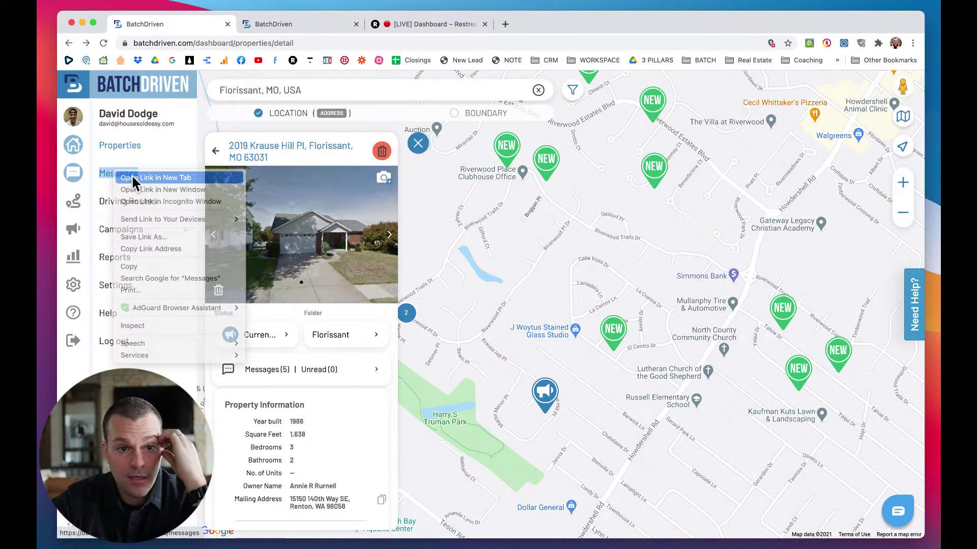
pyautogui.click(281, 24)
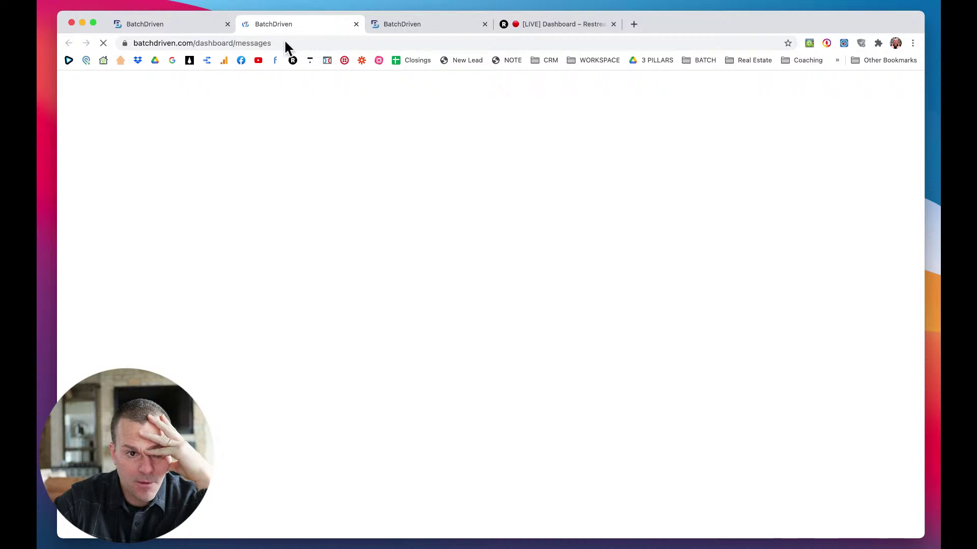
pyautogui.click(194, 20)
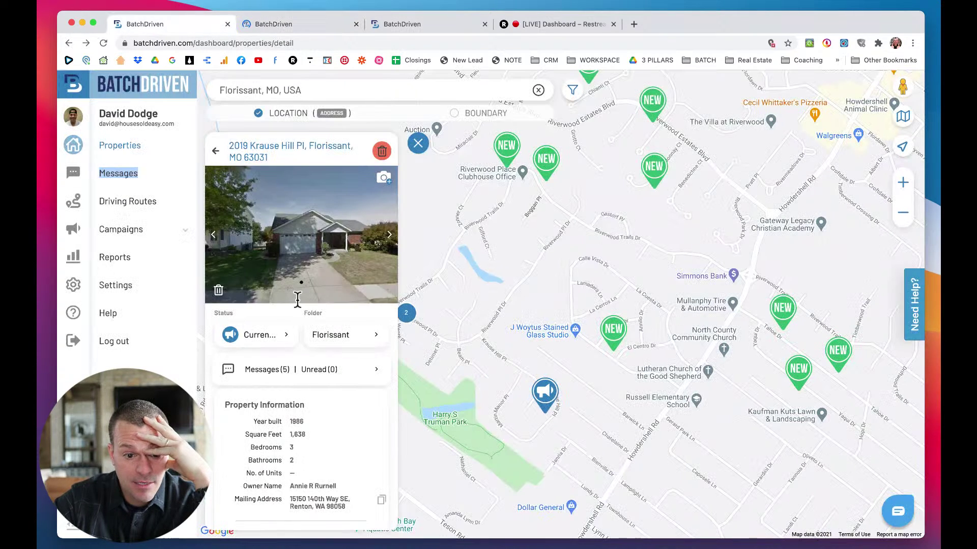
pyautogui.scroll(-8, 299, 356)
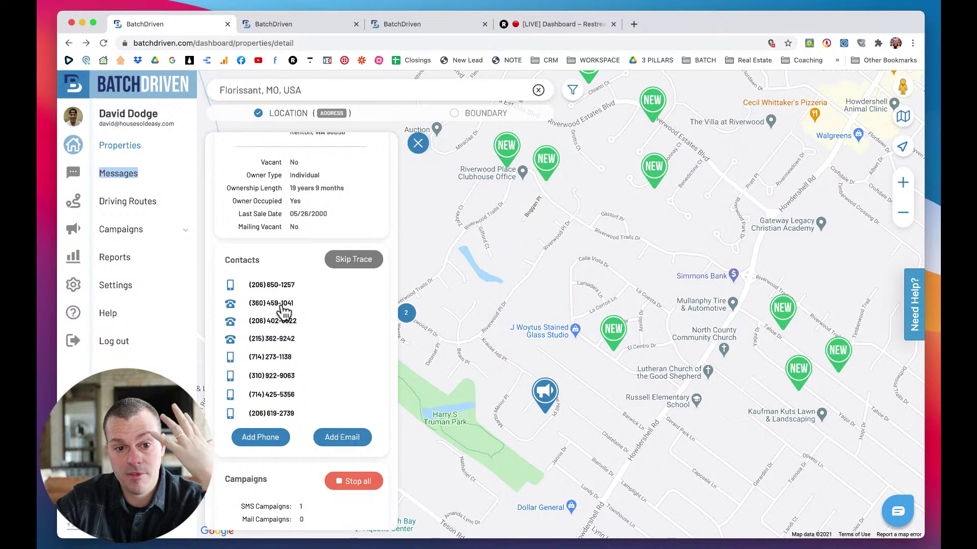
pyautogui.click(282, 25)
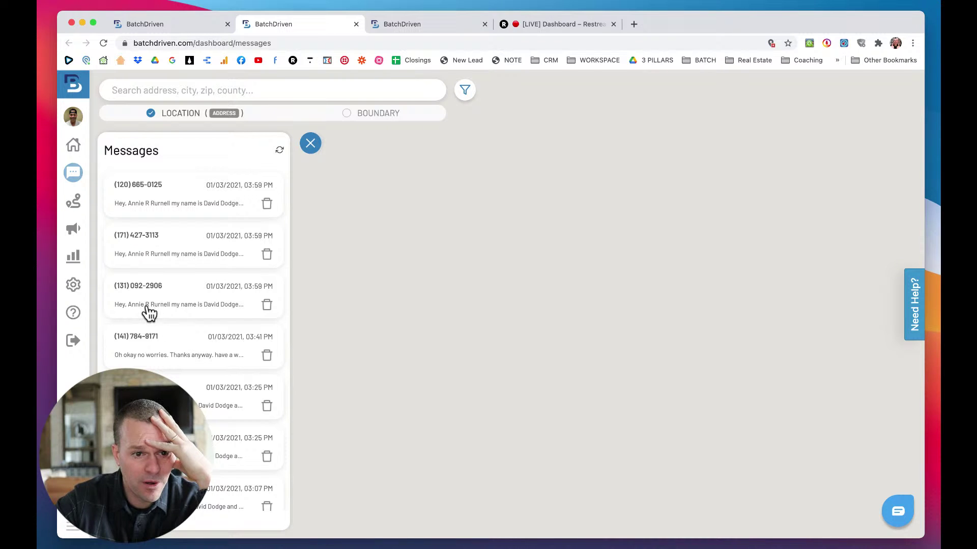
pyautogui.click(156, 206)
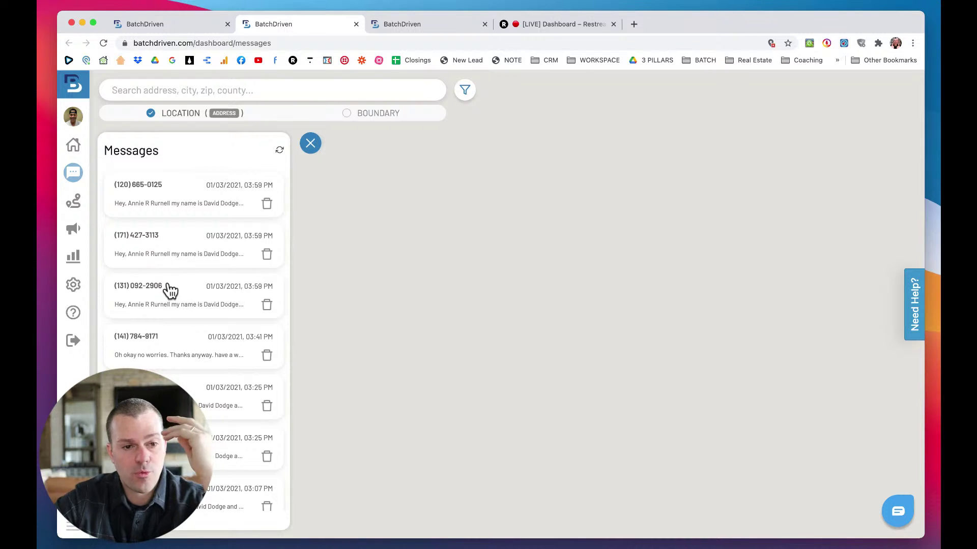
pyautogui.click(172, 26)
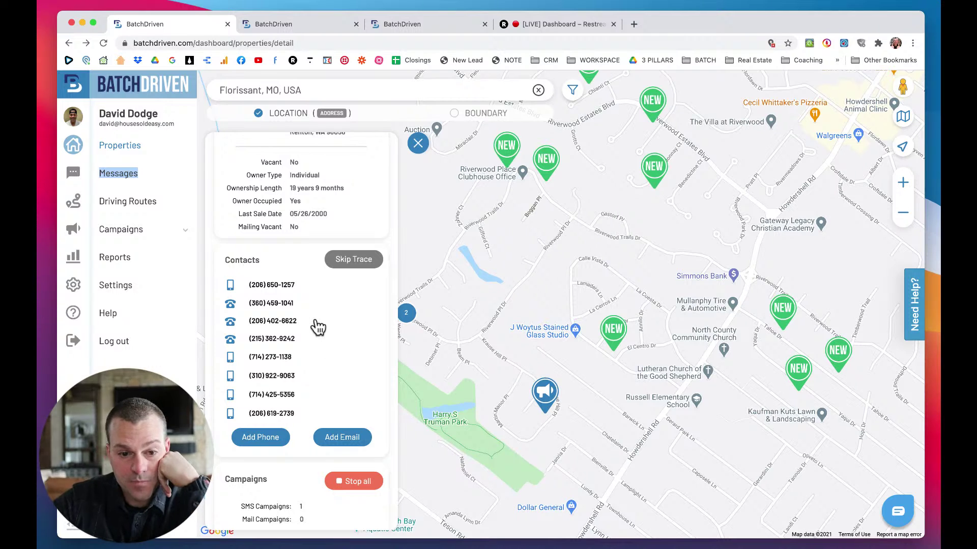
# Start a new mail campaign for the property named Florissant D4D - 1/3/21.
pyautogui.scroll(-2, 318, 327)
pyautogui.scroll(-2, 318, 327)
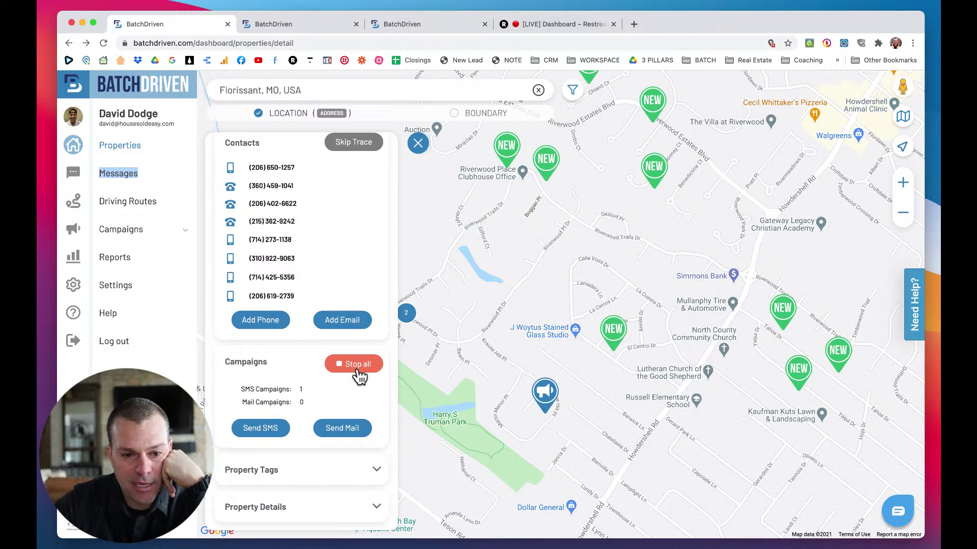
pyautogui.scroll(-2, 330, 373)
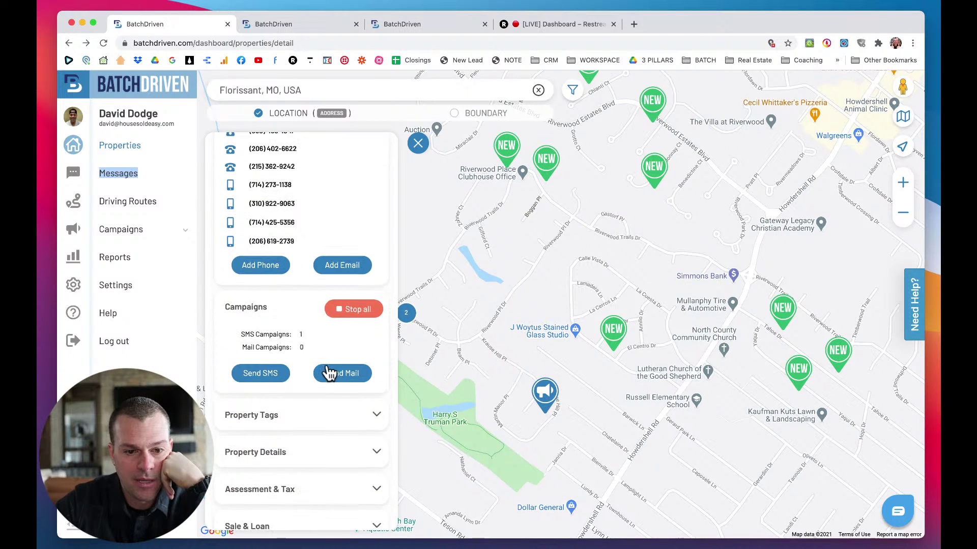
pyautogui.click(341, 360)
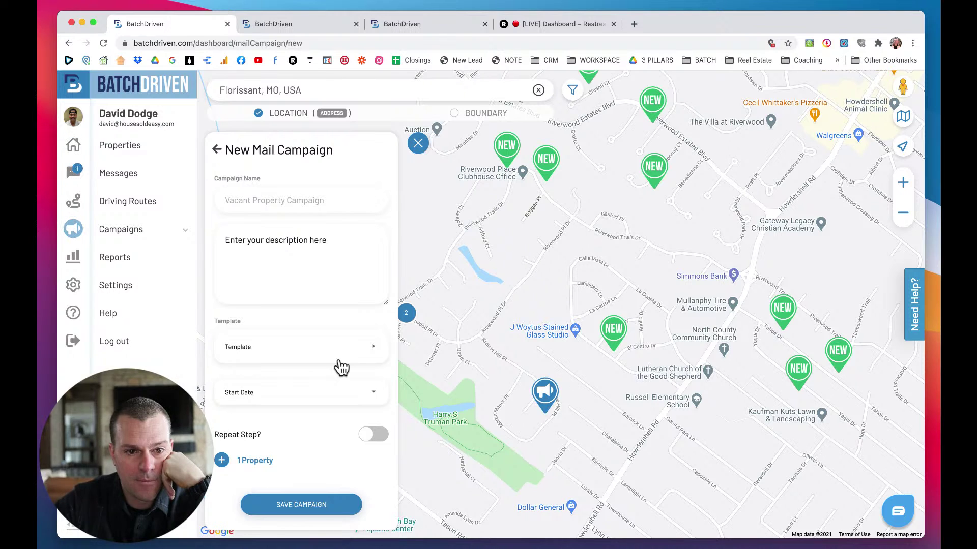
pyautogui.scroll(-1, 269, 387)
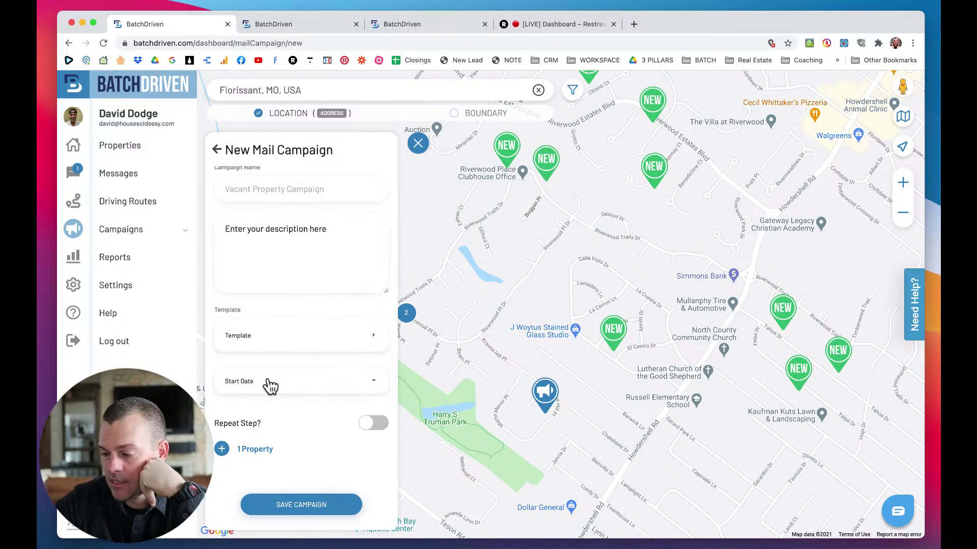
pyautogui.click(258, 192)
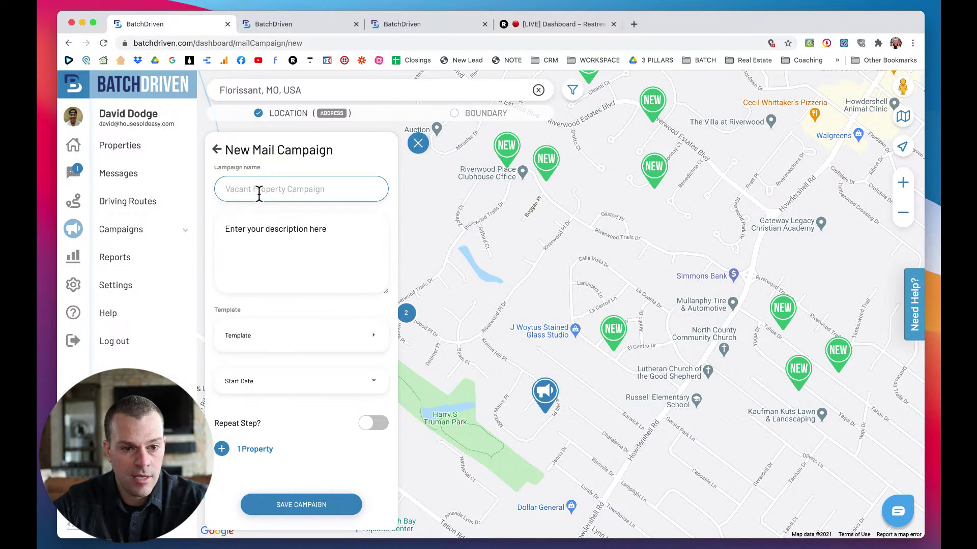
pyautogui.write('R')
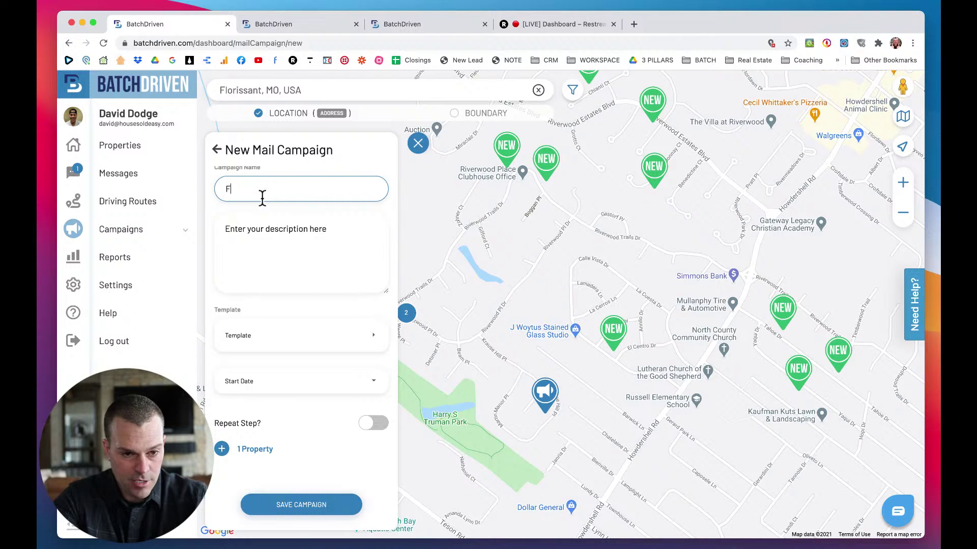
pyautogui.press('BackSpace')
pyautogui.write('Florissant D4D - 1/3/21')
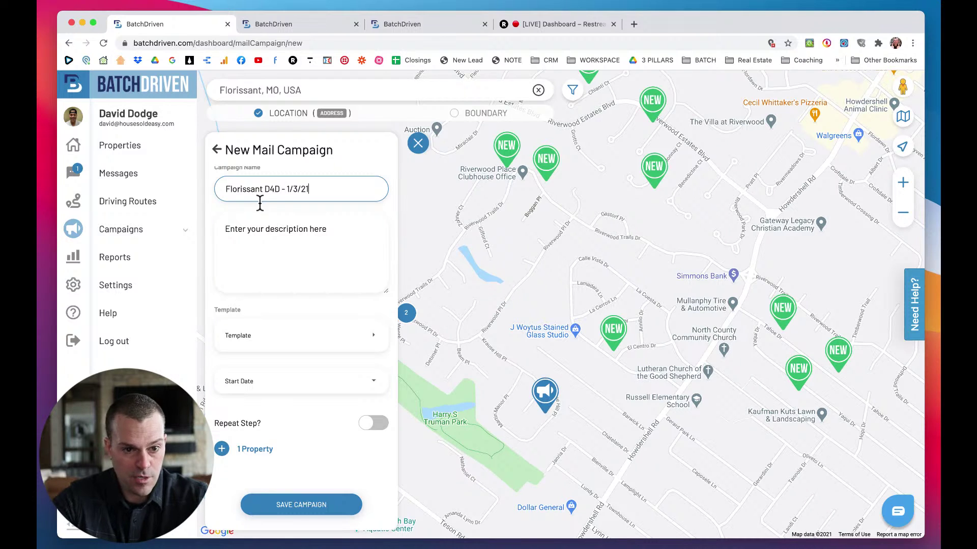
# Enter the description 'Sending Mail D4D - Florissant' and bring up the mail templates.
pyautogui.click(249, 229)
pyautogui.write('Sending Mail  D4D - Flori')
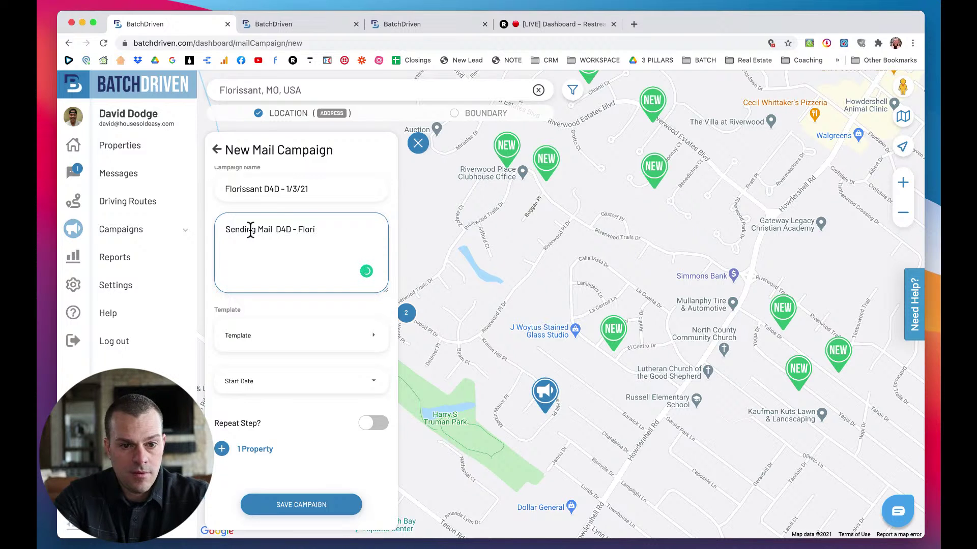
pyautogui.write('sant')
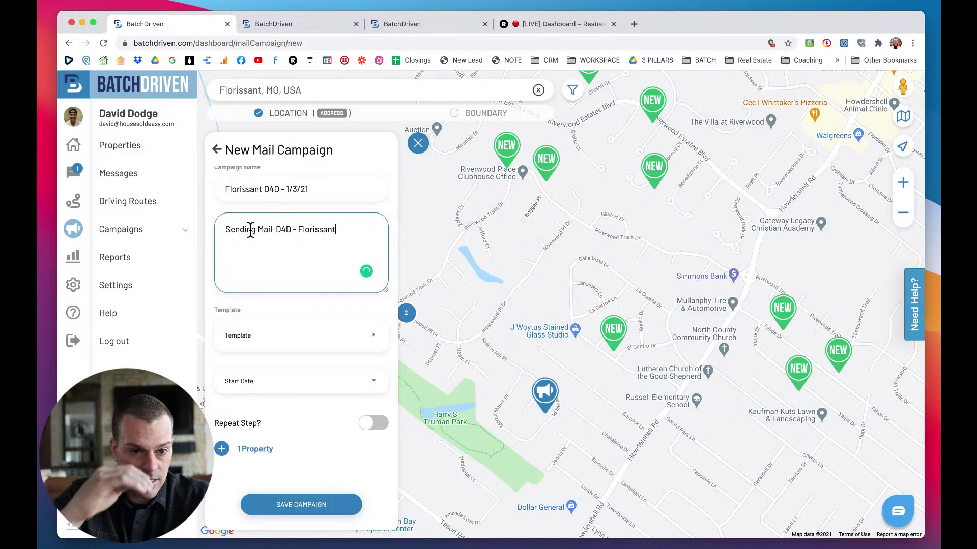
pyautogui.click(261, 347)
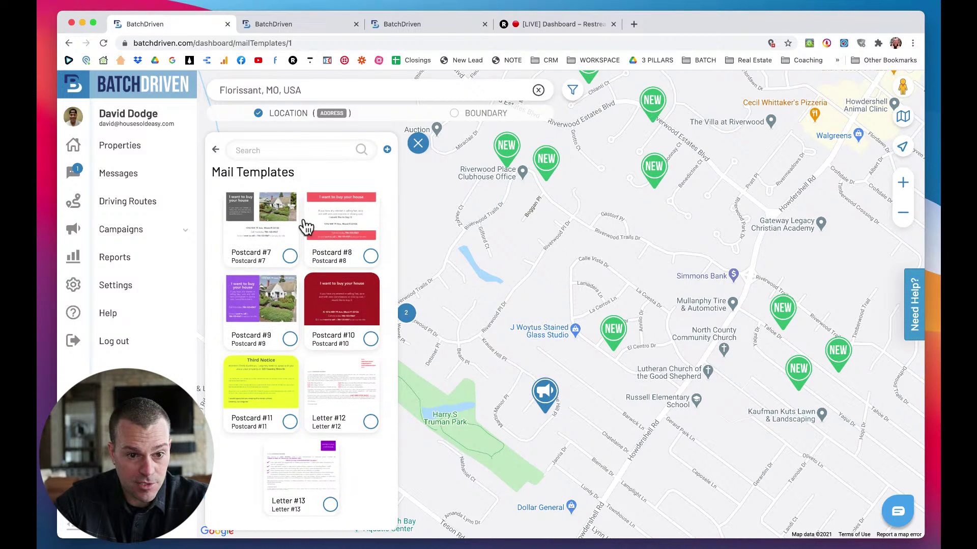
# Choose the Postcard #7 template and set the start date to 03 Jan, 2021.
pyautogui.click(290, 256)
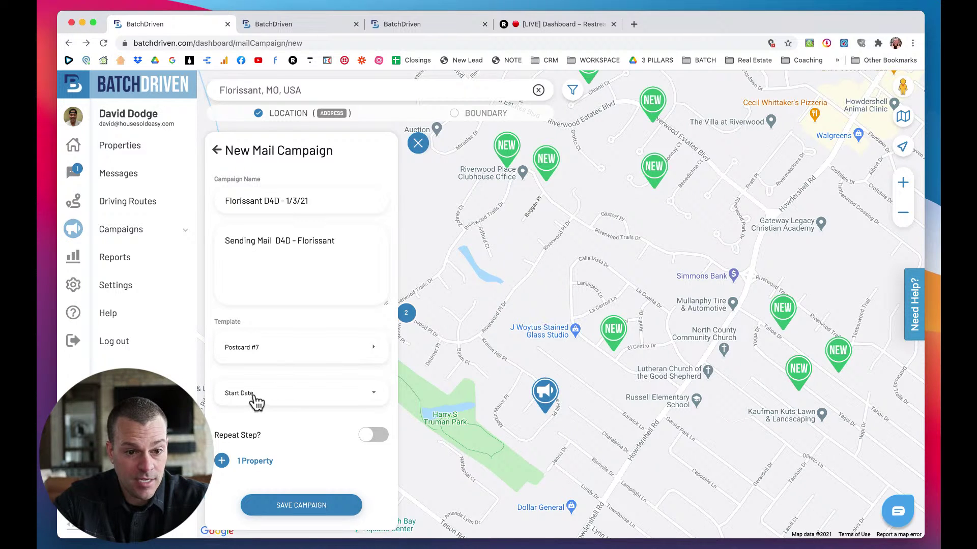
pyautogui.click(333, 350)
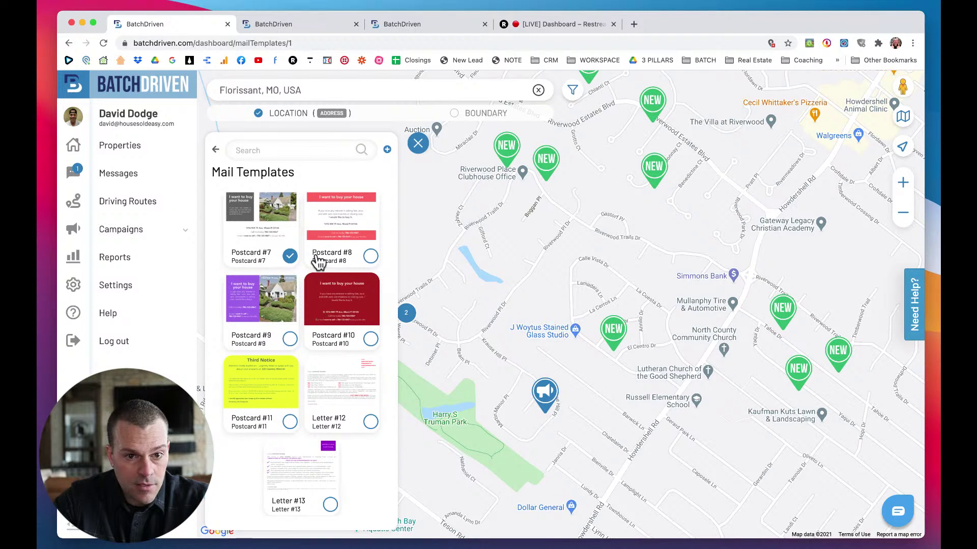
pyautogui.click(216, 149)
pyautogui.click(264, 393)
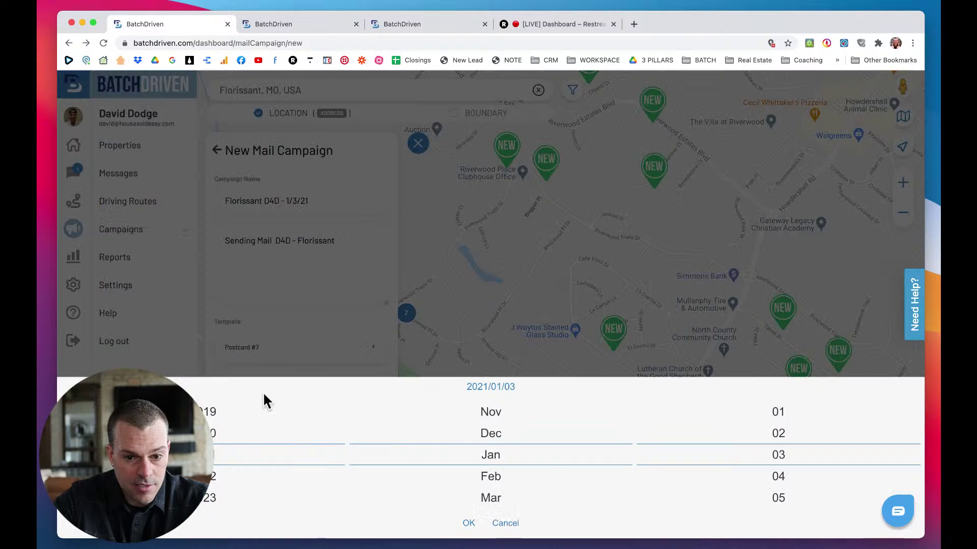
pyautogui.click(468, 523)
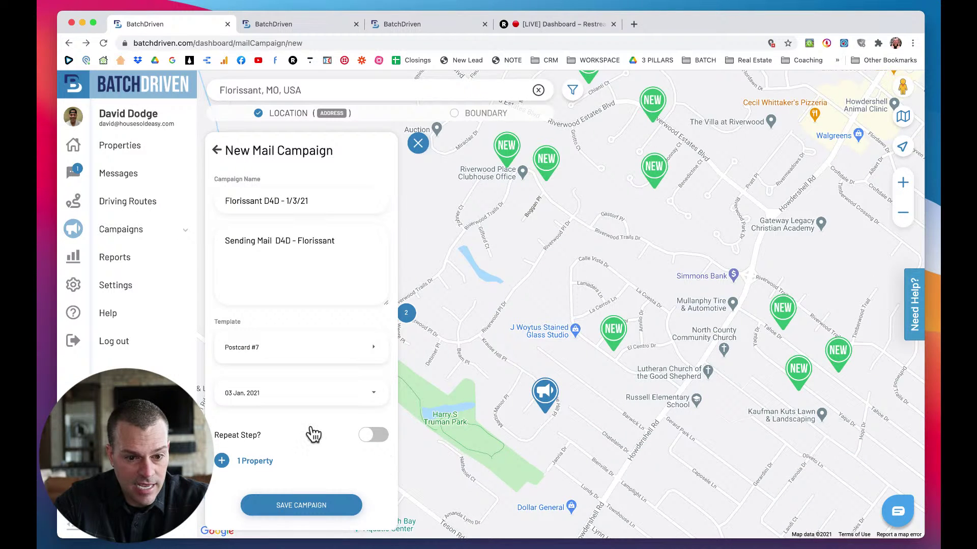
# Toggle Repeat Step on and back off so the mail step doesn't repeat.
pyautogui.scroll(-1, 311, 434)
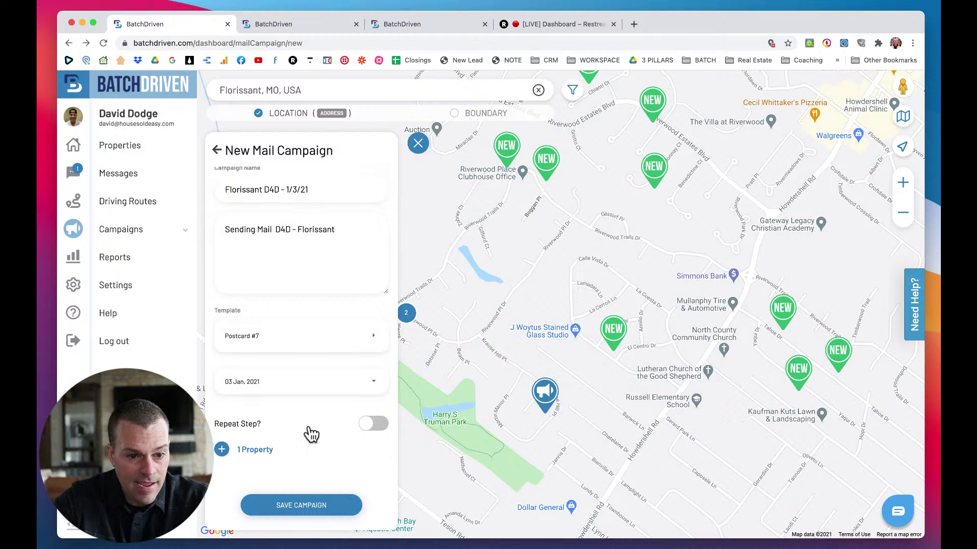
pyautogui.click(374, 426)
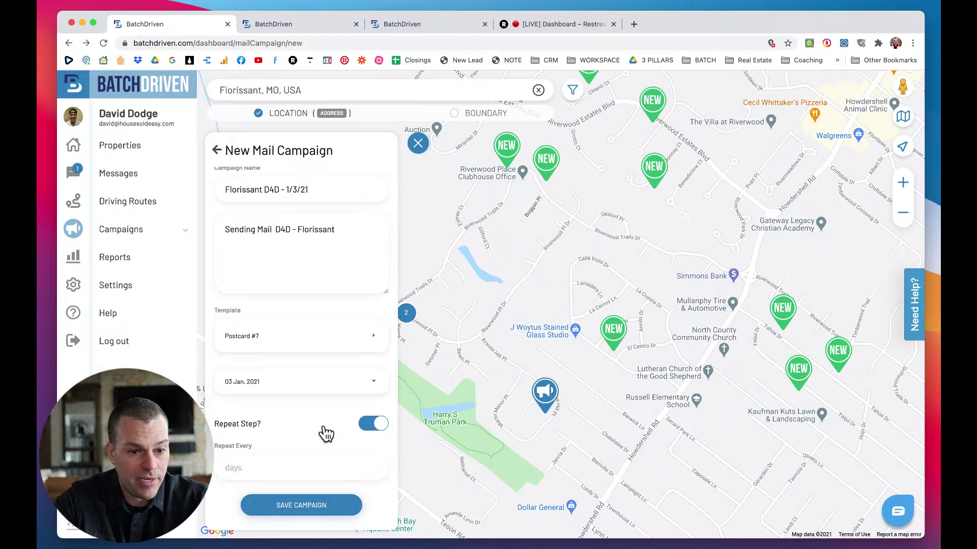
pyautogui.scroll(-3, 310, 434)
pyautogui.click(275, 401)
pyautogui.scroll(-2, 277, 402)
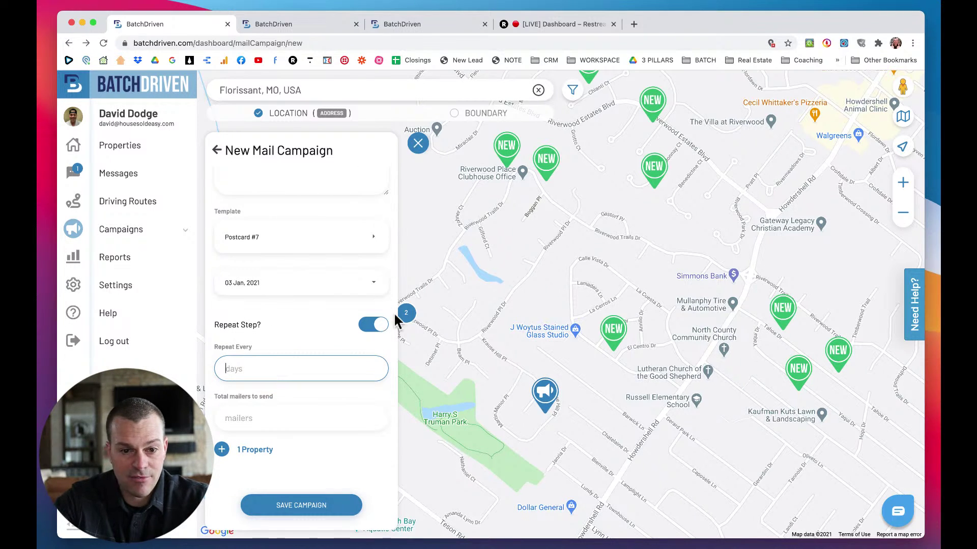
pyautogui.click(380, 323)
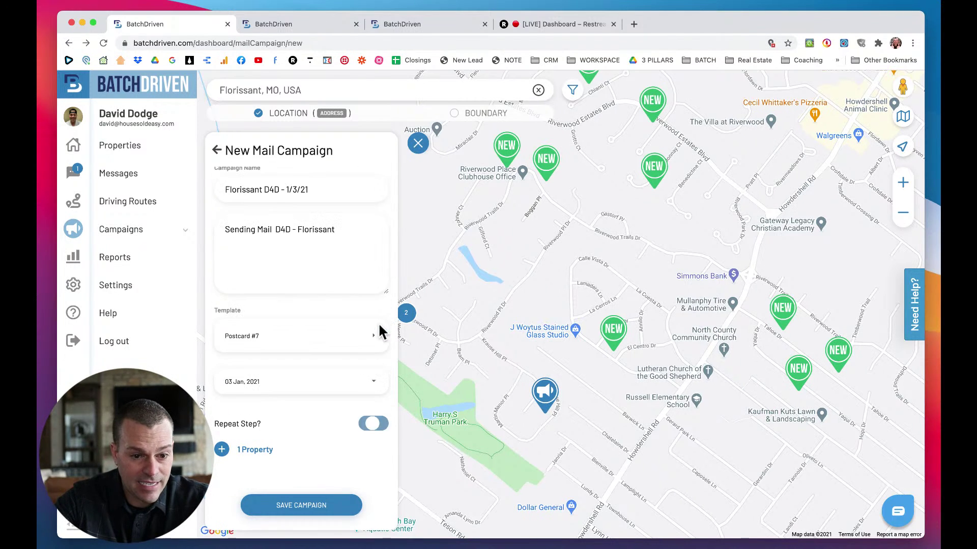
# Save the mail campaign, then open and close the thread with the owner's 'No' reply.
pyautogui.click(302, 506)
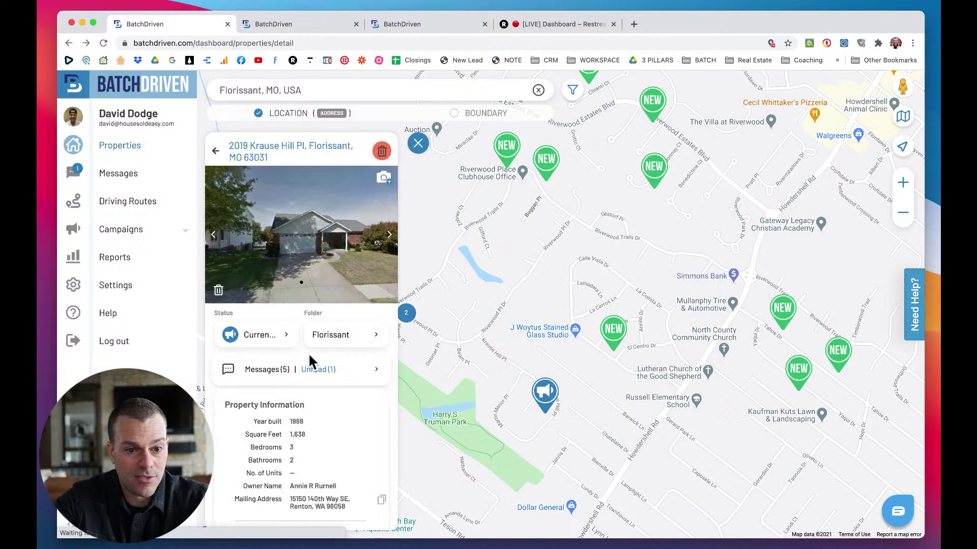
pyautogui.scroll(-3, 316, 489)
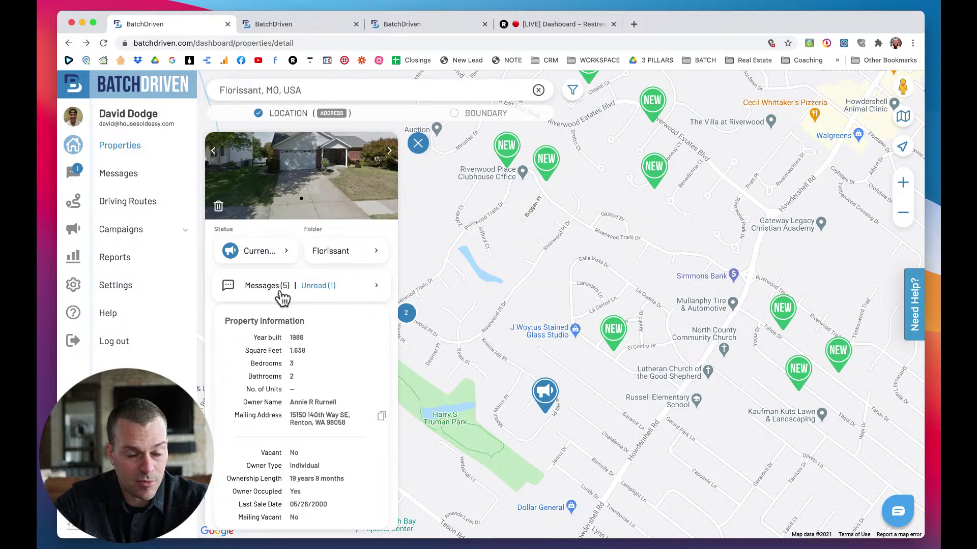
pyautogui.click(341, 298)
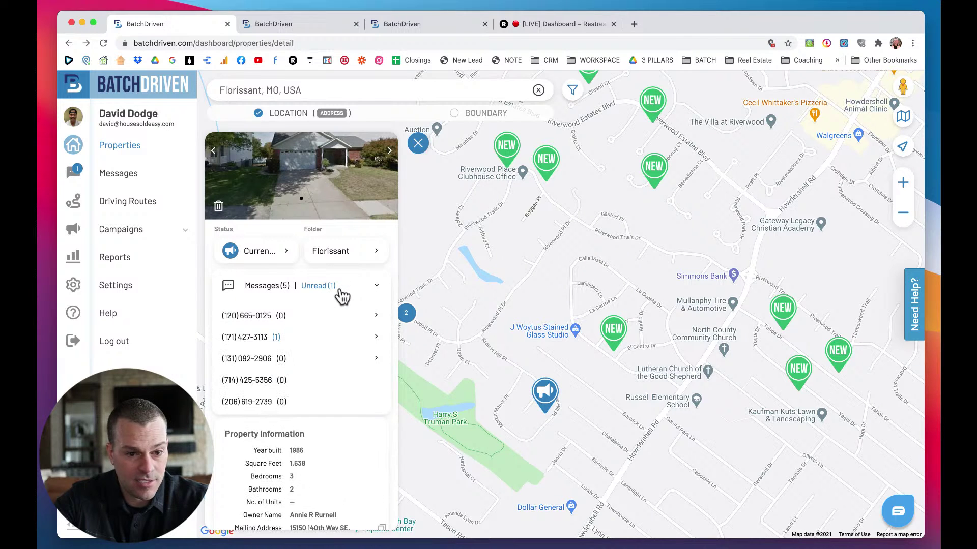
pyautogui.click(252, 339)
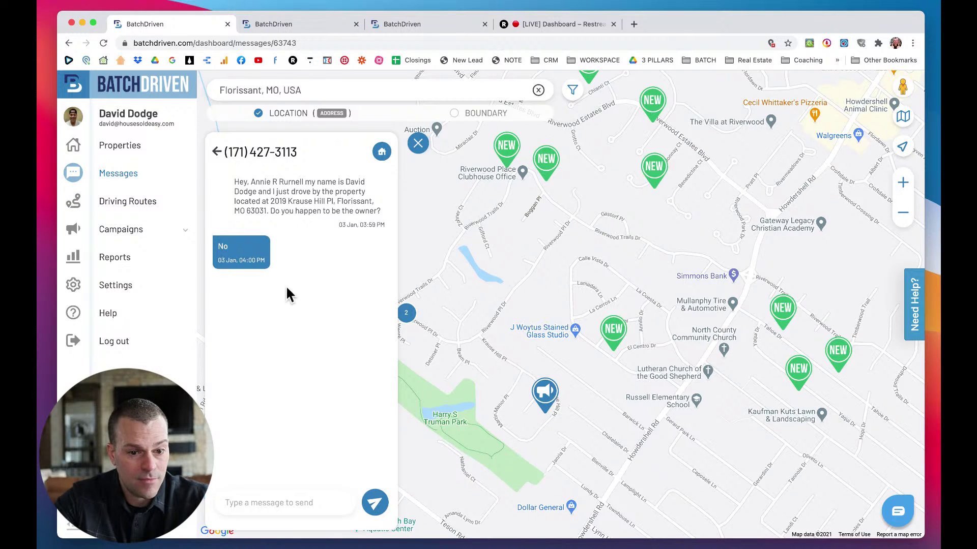
pyautogui.click(422, 147)
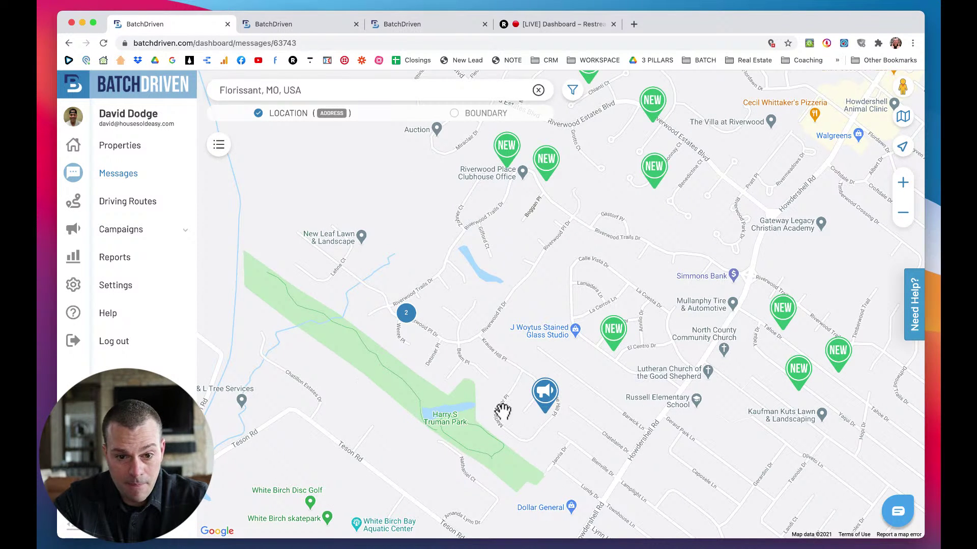
pyautogui.click(546, 391)
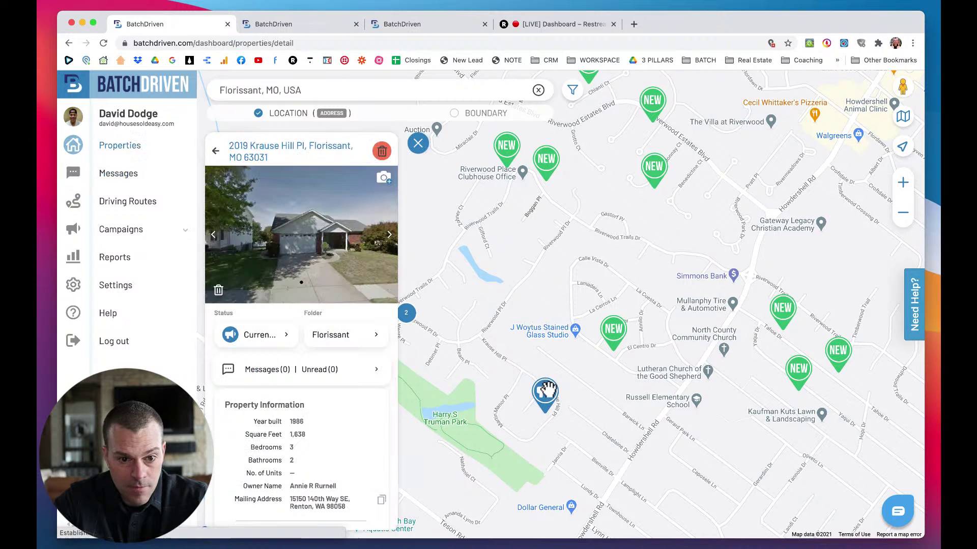
pyautogui.scroll(-2, 311, 433)
pyautogui.scroll(-10, 309, 433)
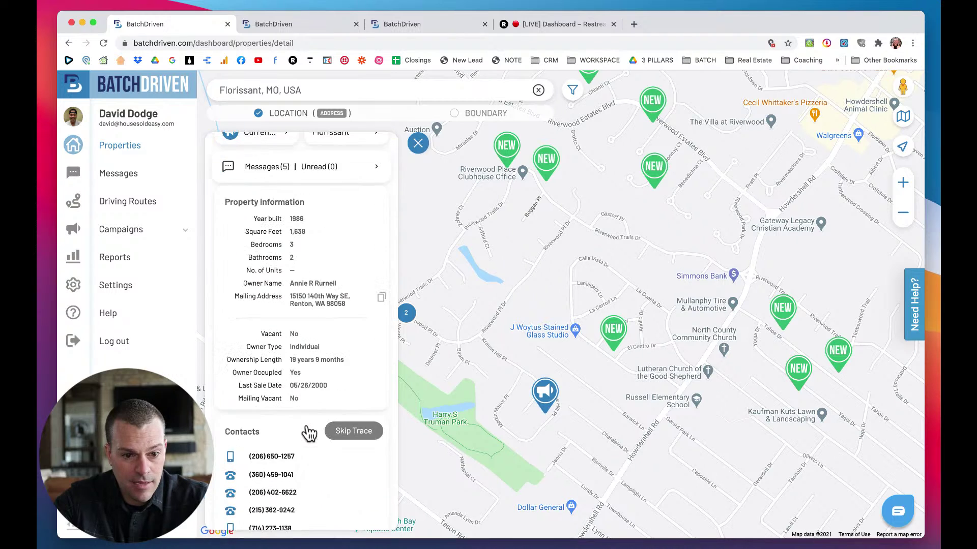
pyautogui.scroll(-2, 308, 432)
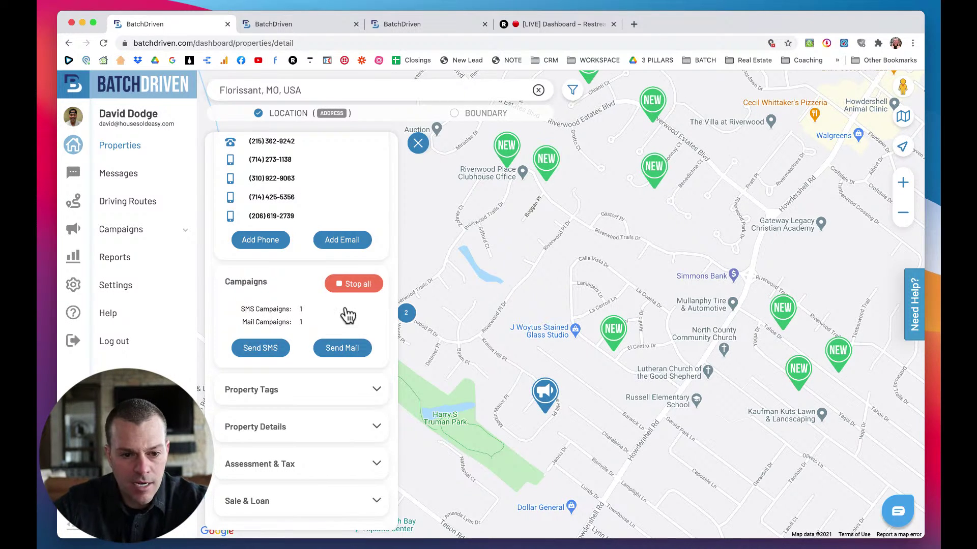
pyautogui.scroll(-3, 302, 287)
pyautogui.scroll(1, 304, 286)
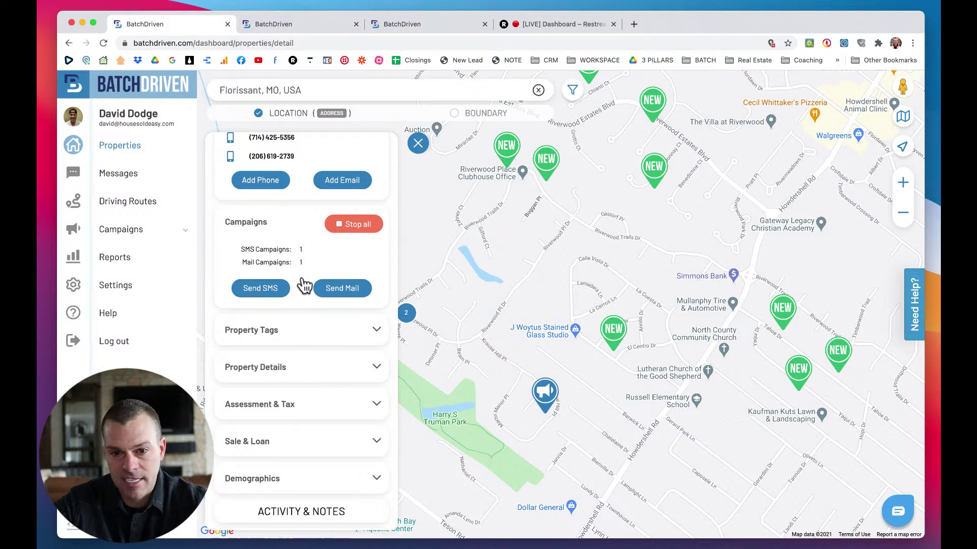
pyautogui.scroll(-1, 304, 285)
pyautogui.scroll(1, 304, 286)
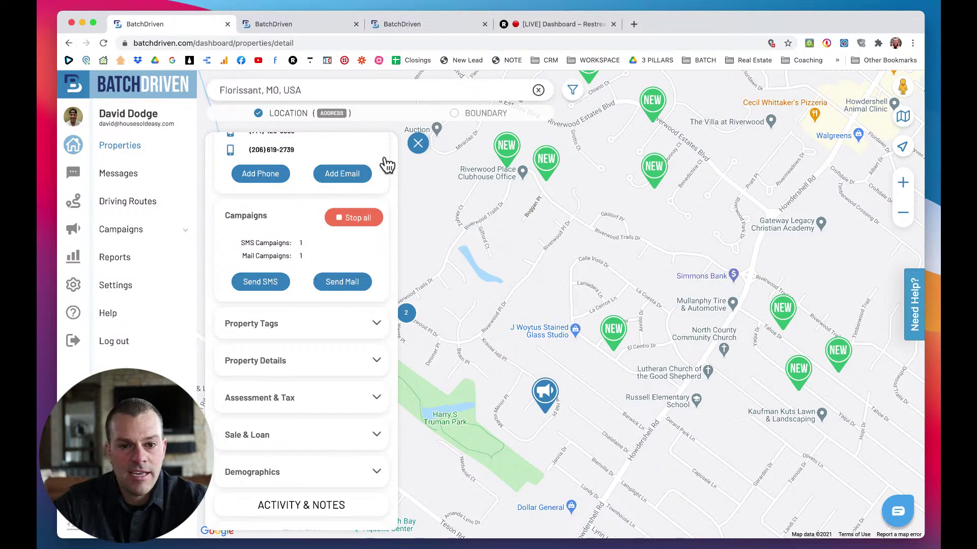
pyautogui.click(418, 144)
pyautogui.moveTo(491, 326); pyautogui.dragTo(449, 327)
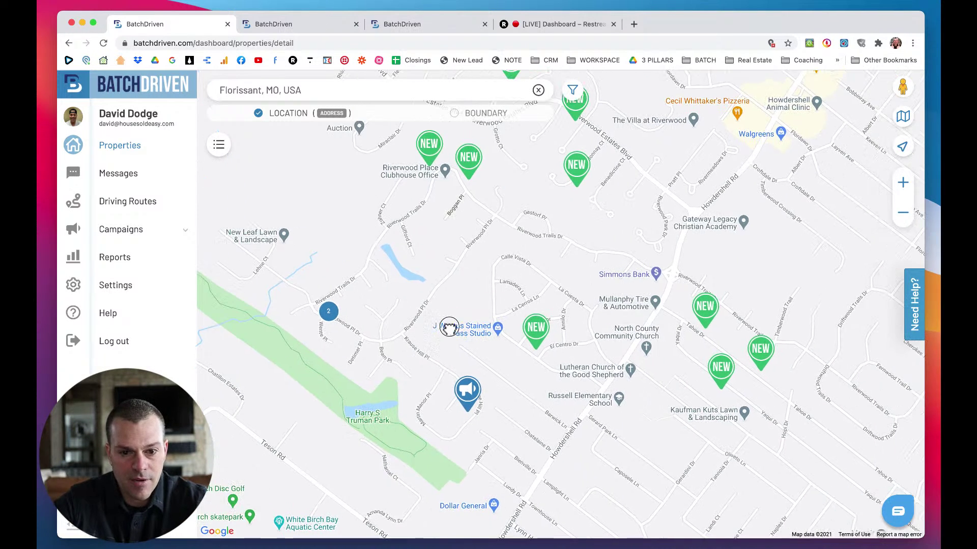
pyautogui.click(535, 330)
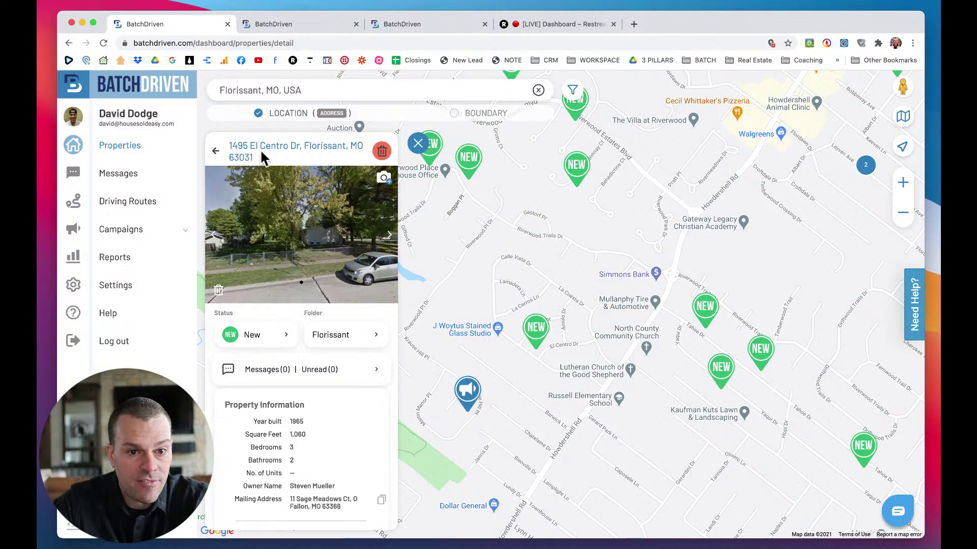
pyautogui.moveTo(298, 147); pyautogui.dragTo(228, 144)
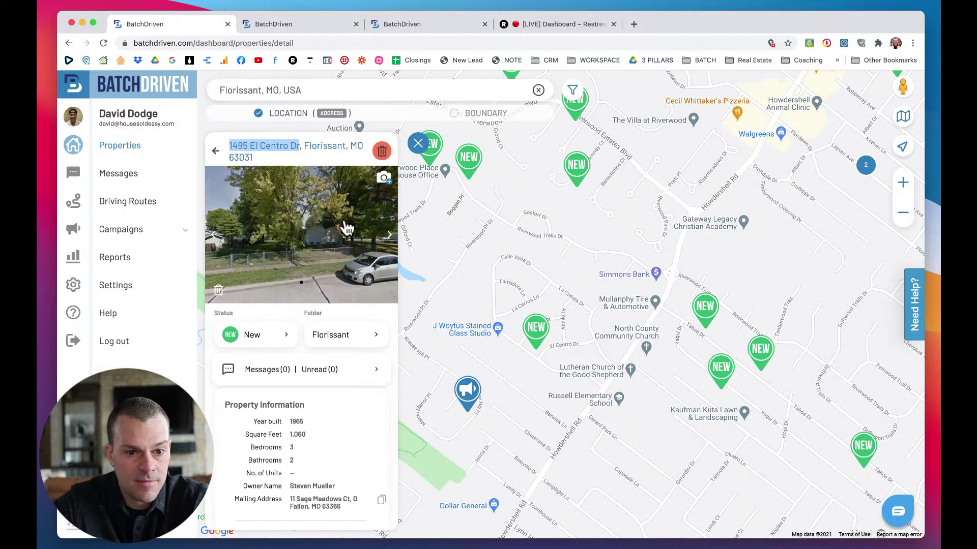
pyautogui.scroll(-3, 359, 273)
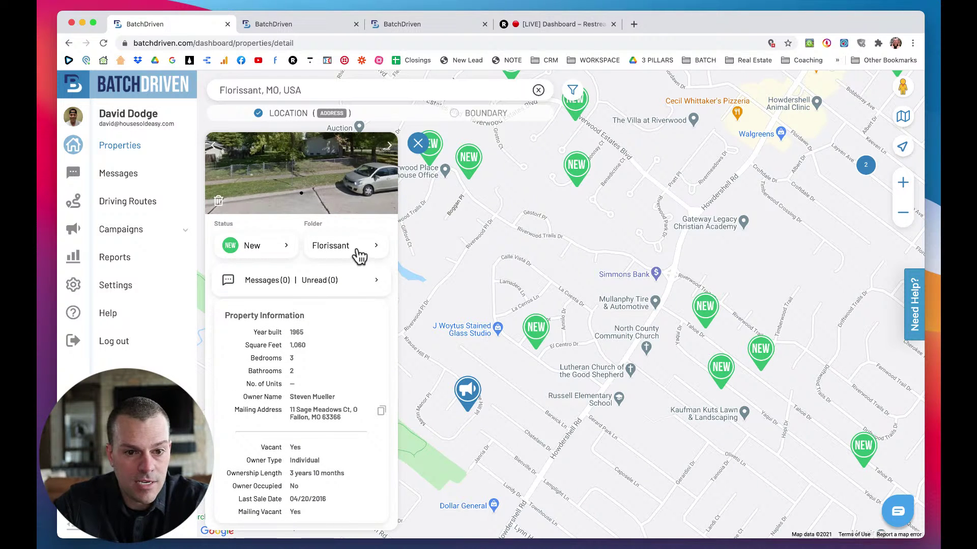
pyautogui.click(359, 257)
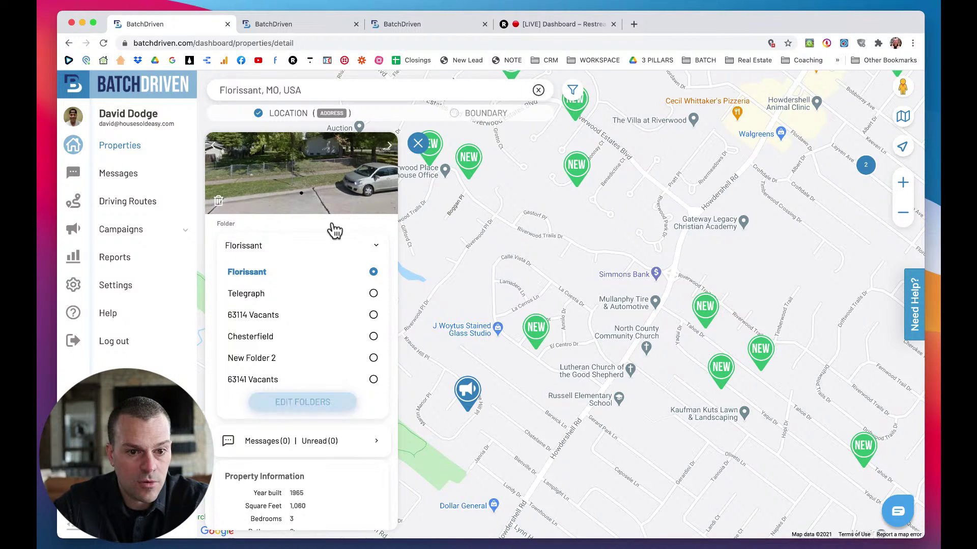
pyautogui.click(332, 204)
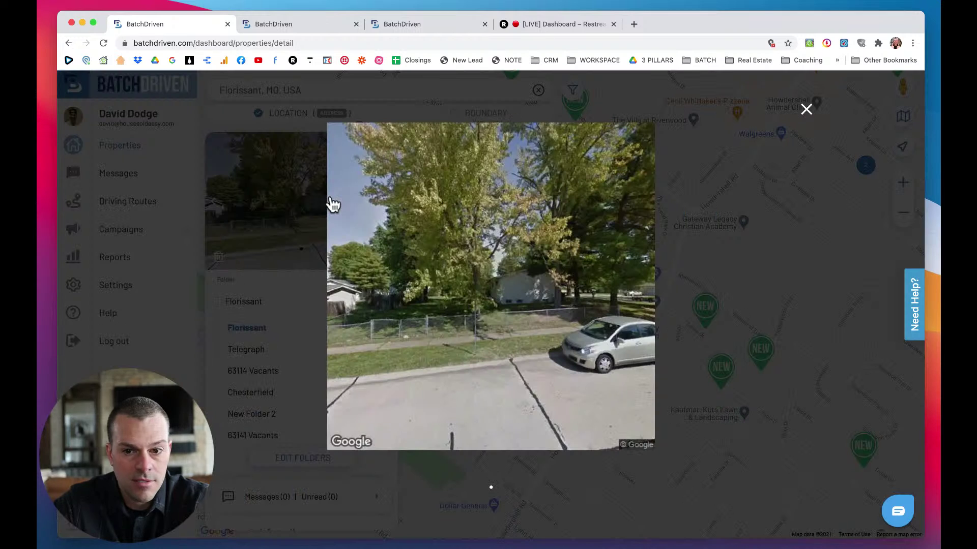
pyautogui.click(805, 110)
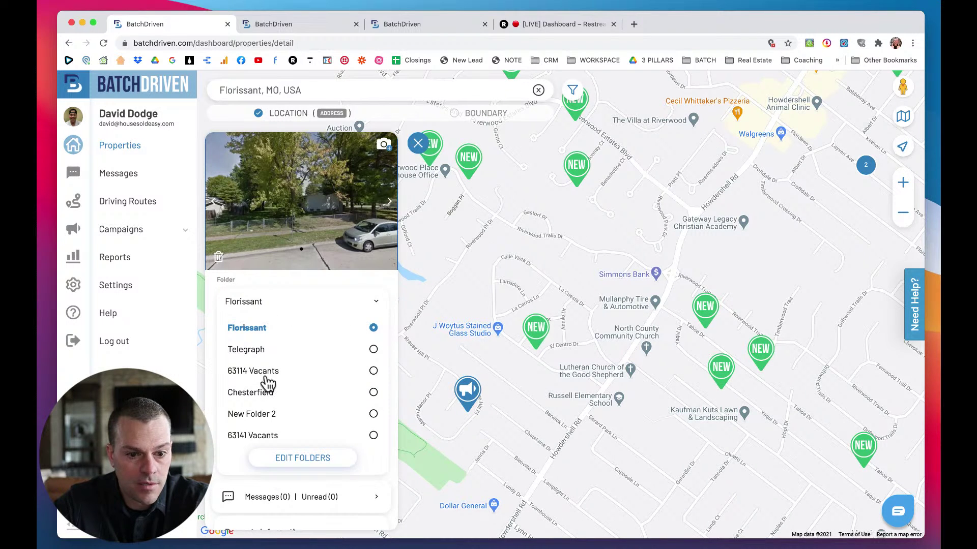
pyautogui.scroll(-1, 270, 421)
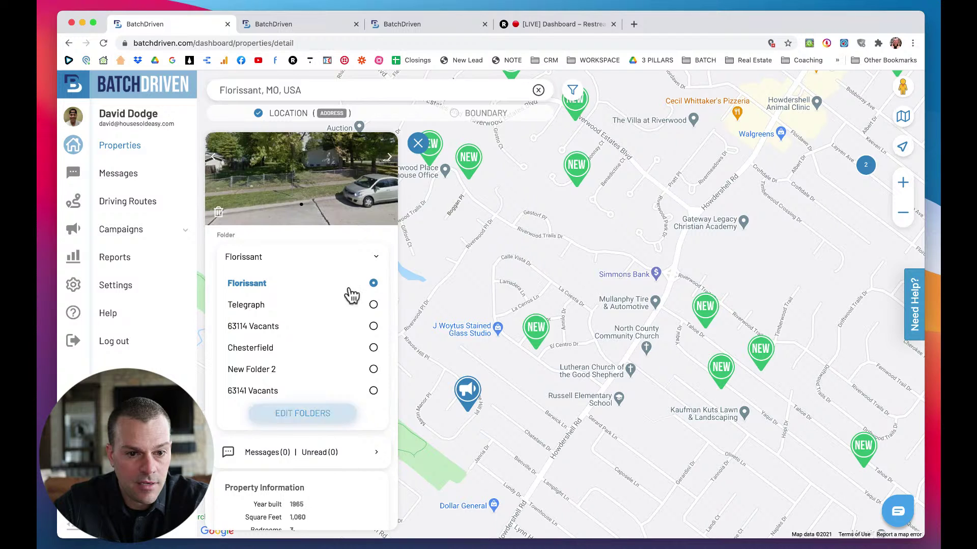
pyautogui.click(266, 284)
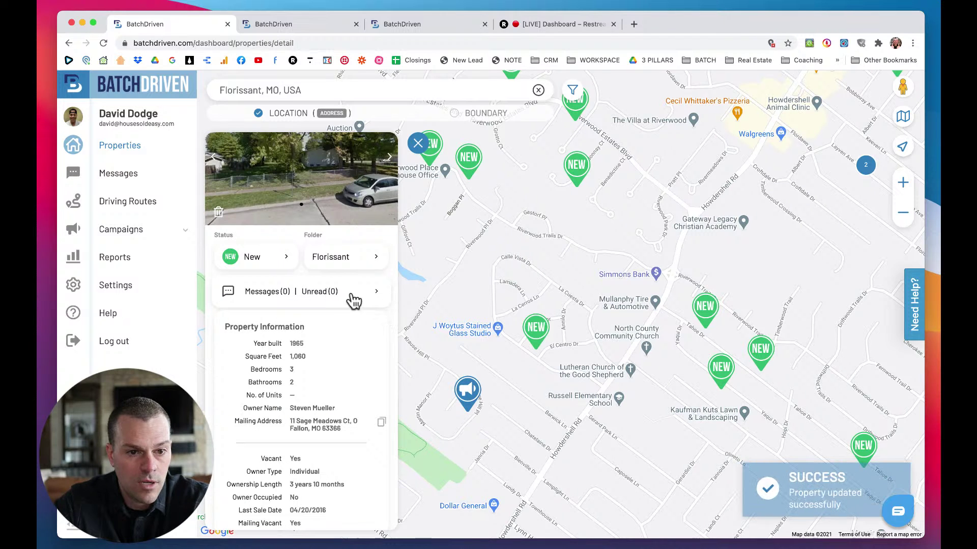
# Change the property's status from New to Currently Marketing.
pyautogui.click(278, 257)
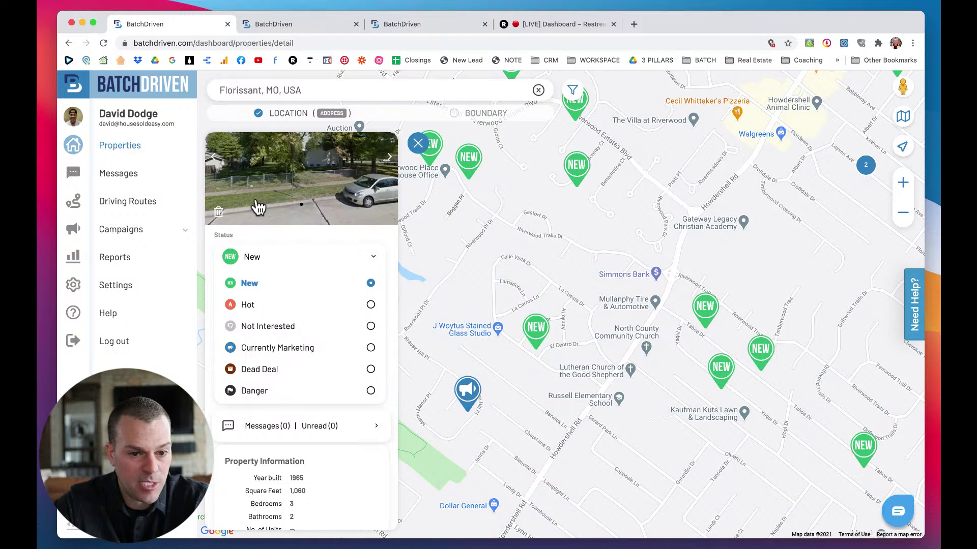
pyautogui.scroll(-1, 289, 367)
pyautogui.scroll(1, 291, 367)
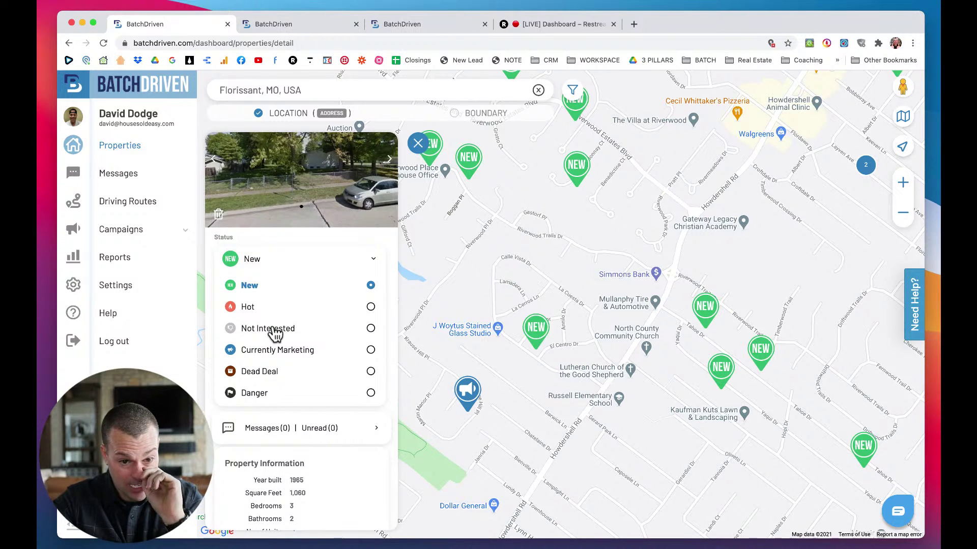
pyautogui.scroll(-5, 320, 445)
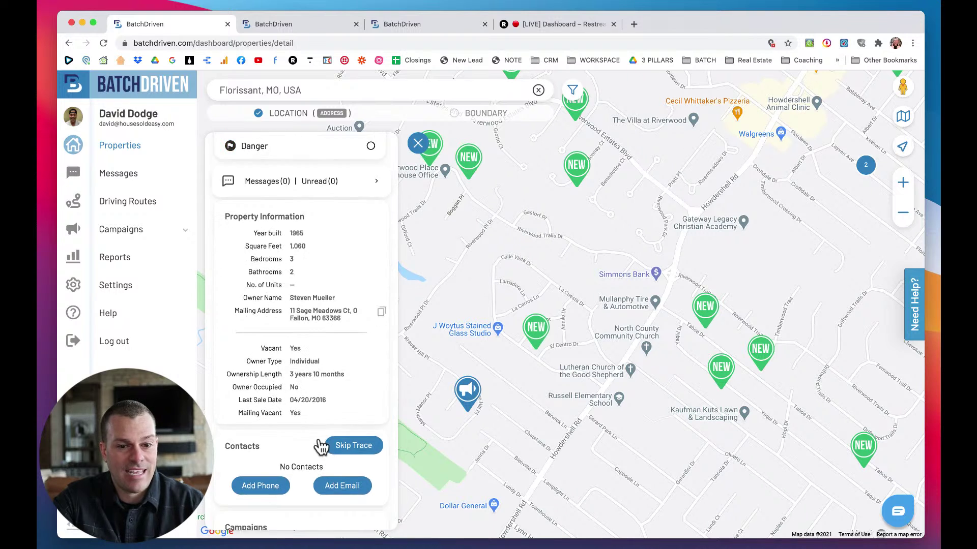
pyautogui.scroll(-8, 321, 446)
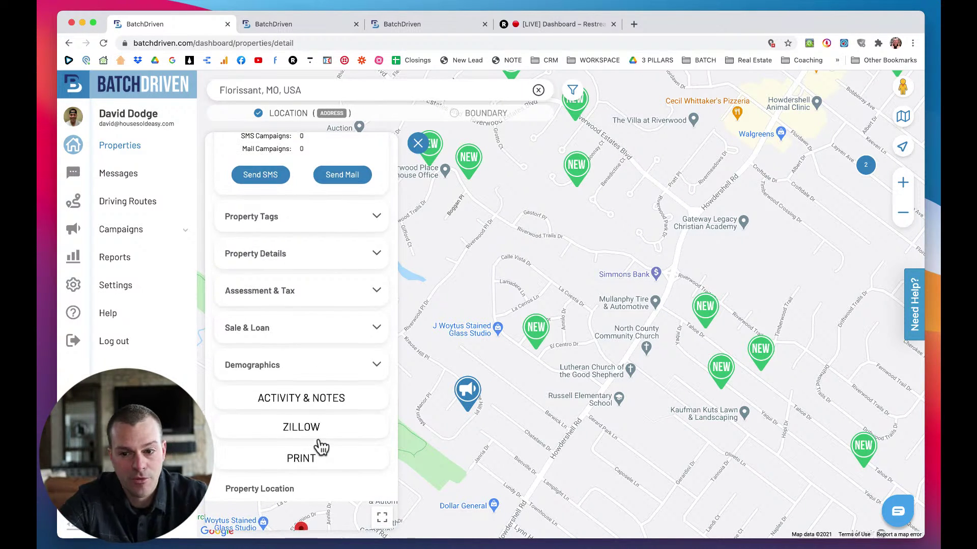
pyautogui.scroll(-1, 321, 446)
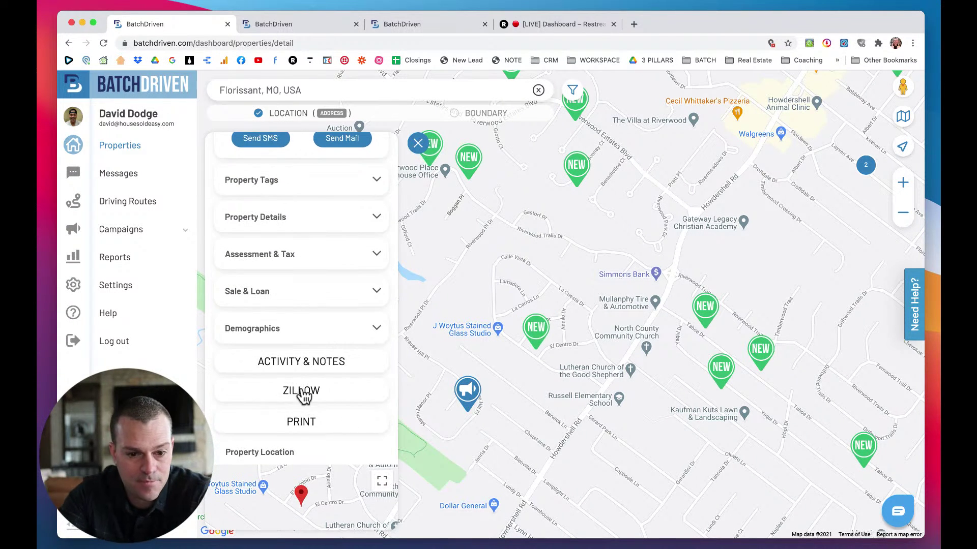
pyautogui.scroll(6, 304, 396)
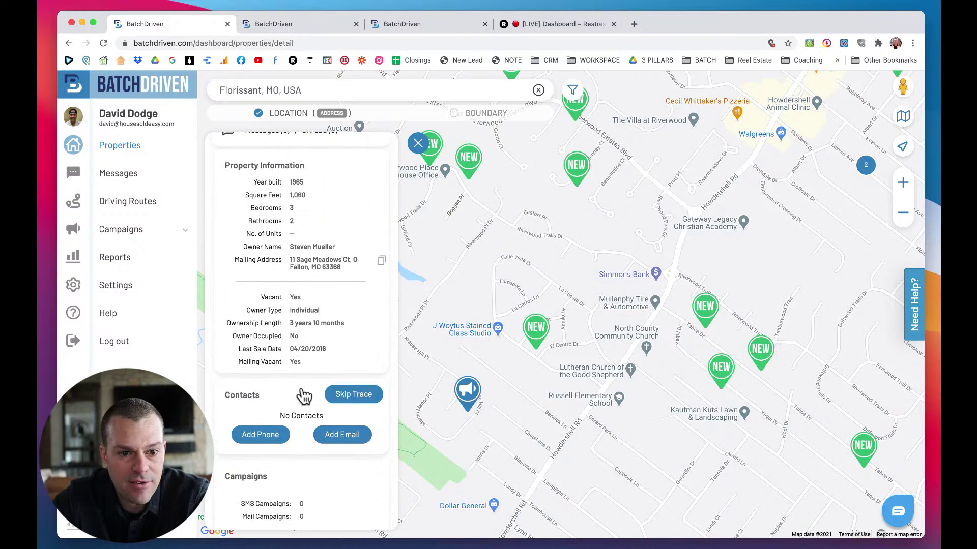
pyautogui.scroll(6, 304, 396)
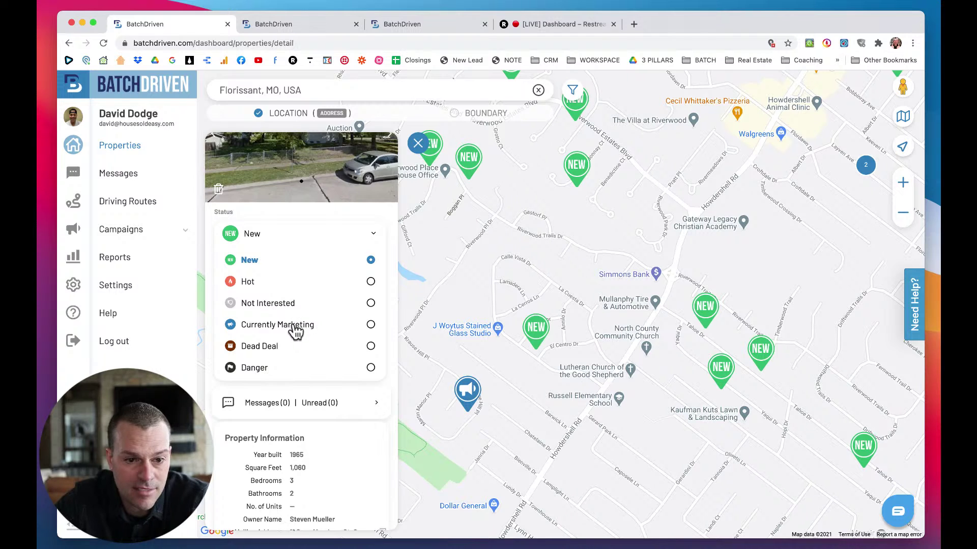
pyautogui.click(293, 328)
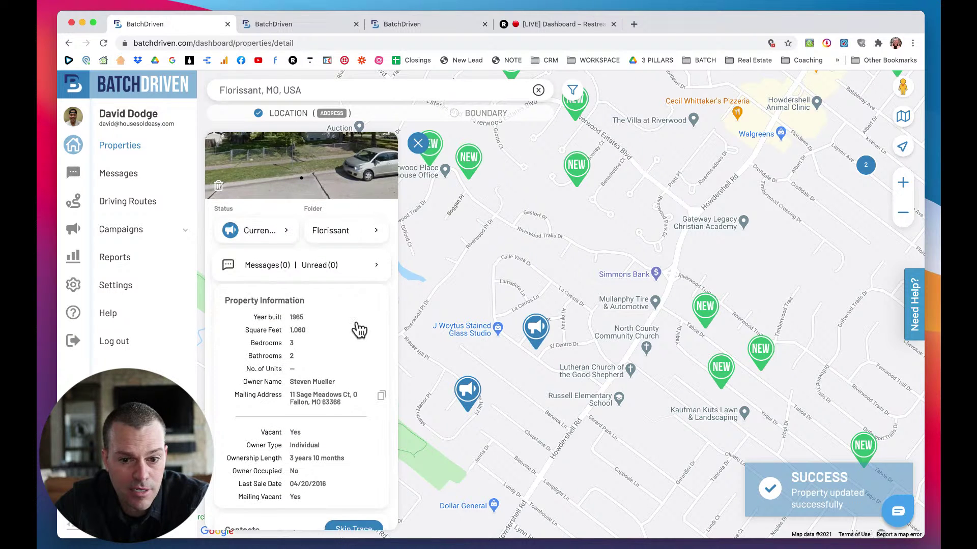
pyautogui.scroll(-5, 359, 330)
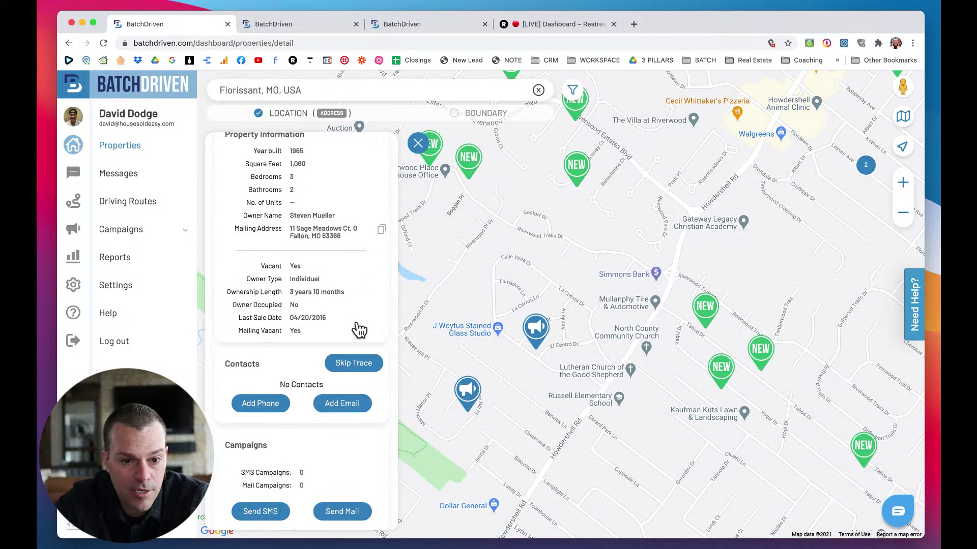
pyautogui.click(356, 366)
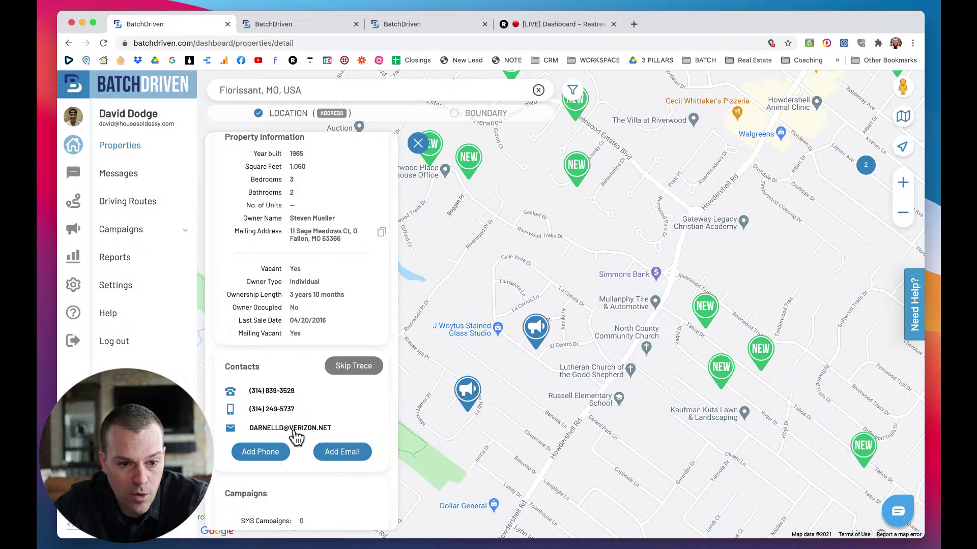
pyautogui.scroll(-5, 309, 416)
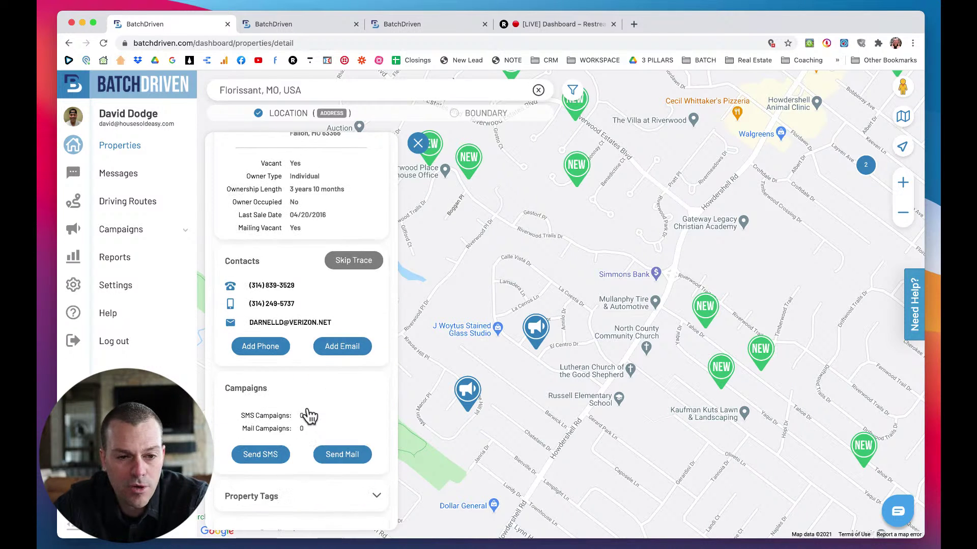
pyautogui.scroll(-2, 309, 416)
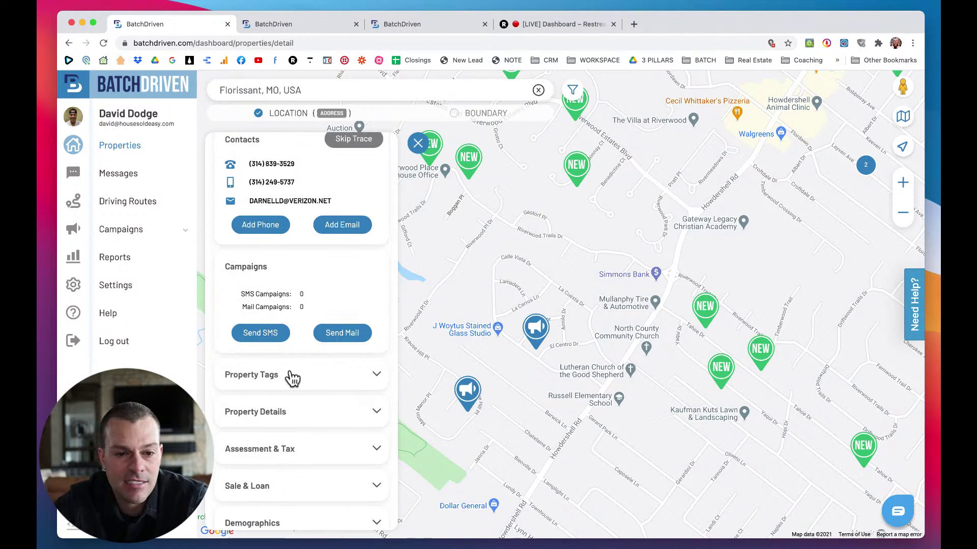
pyautogui.scroll(2, 308, 362)
pyautogui.scroll(-1, 309, 362)
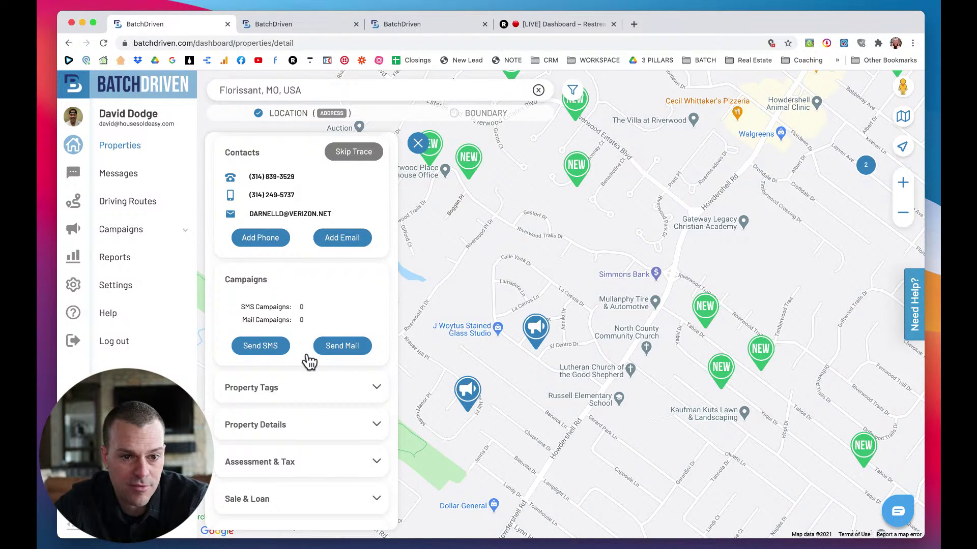
pyautogui.scroll(3, 309, 324)
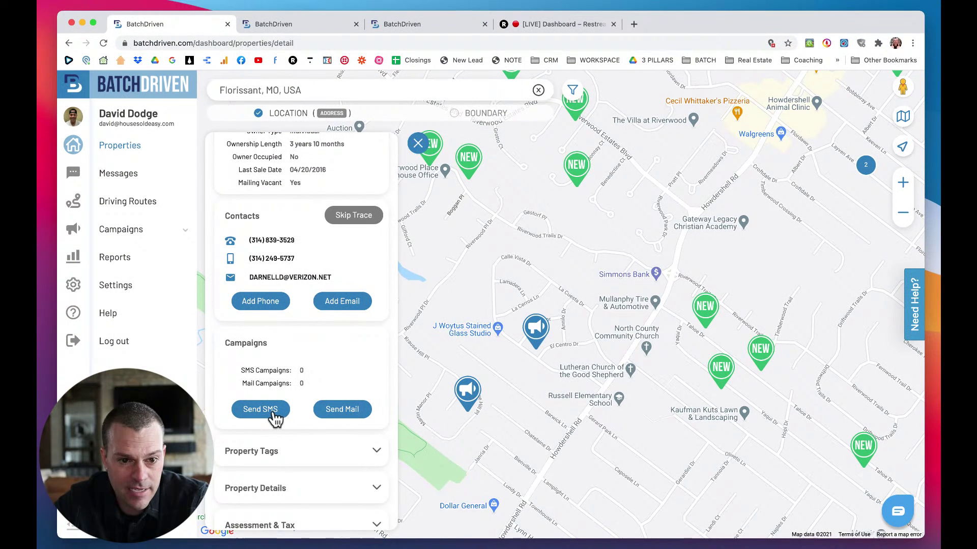
pyautogui.click(260, 409)
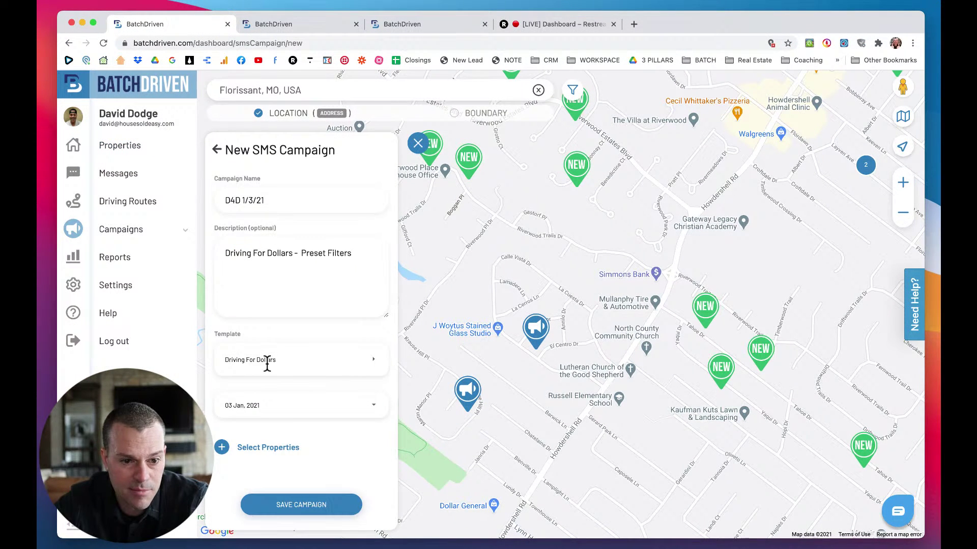
pyautogui.click(258, 450)
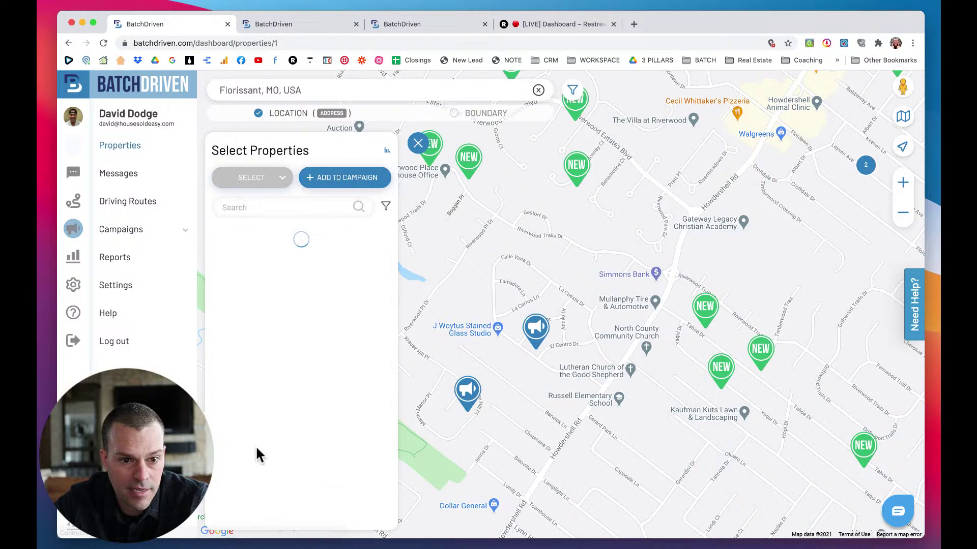
pyautogui.click(249, 208)
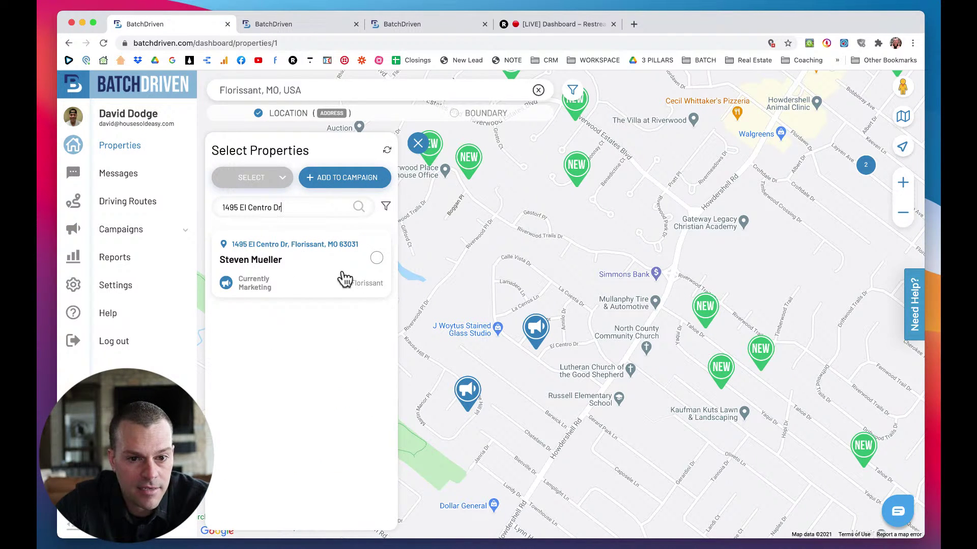
pyautogui.click(377, 259)
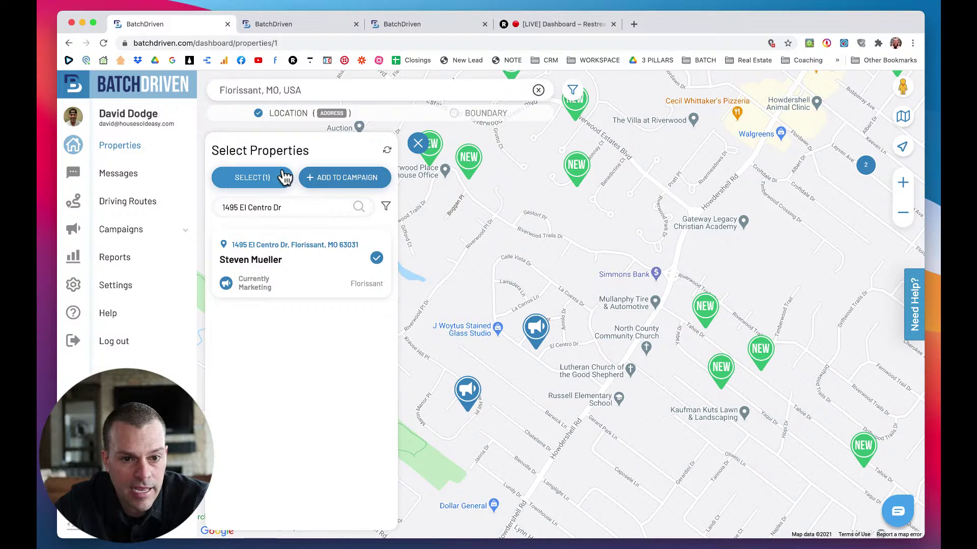
pyautogui.click(342, 178)
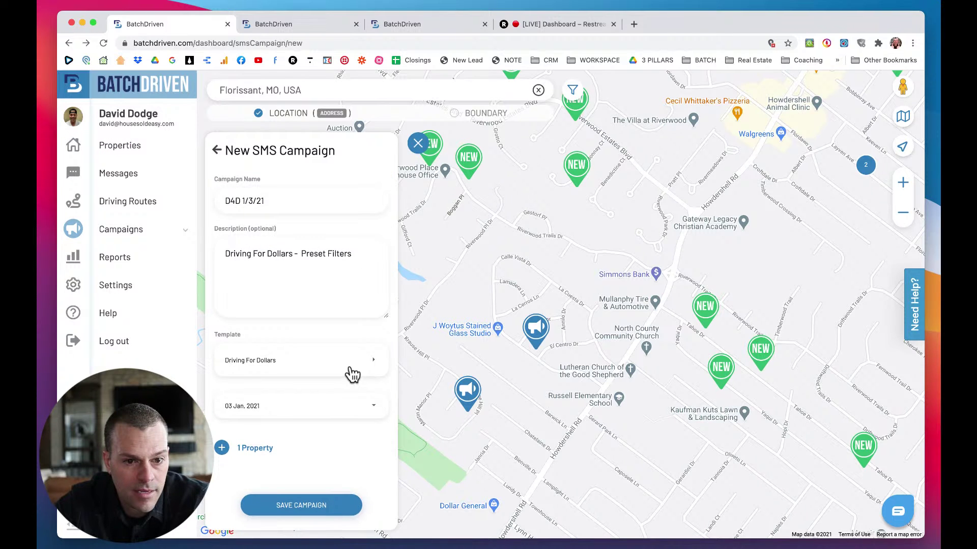
pyautogui.click(303, 503)
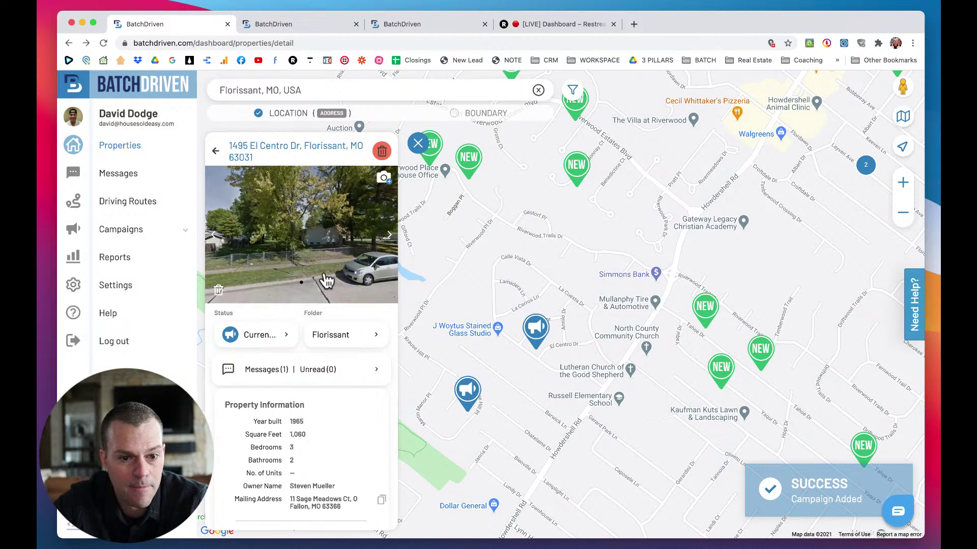
pyautogui.scroll(-3, 320, 415)
pyautogui.scroll(-7, 320, 415)
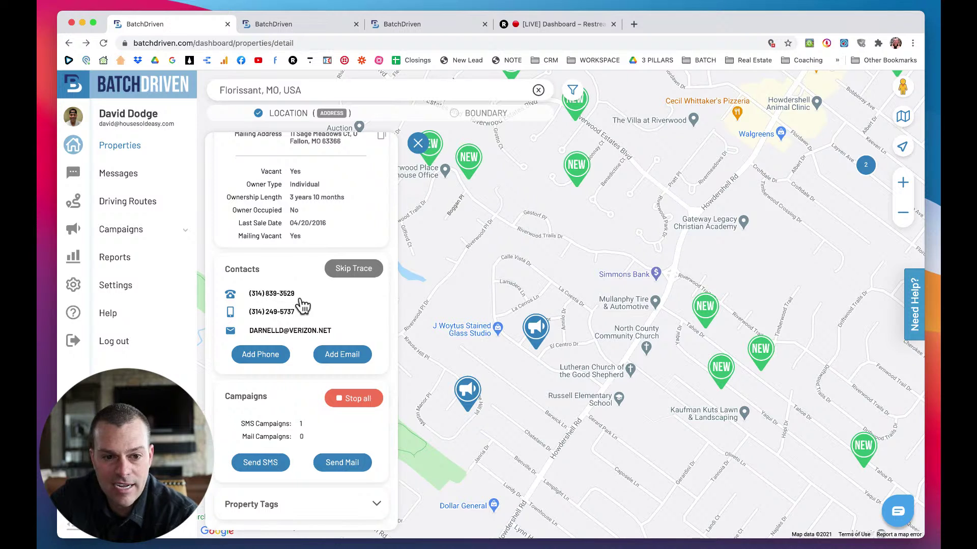
pyautogui.moveTo(302, 299); pyautogui.dragTo(255, 301)
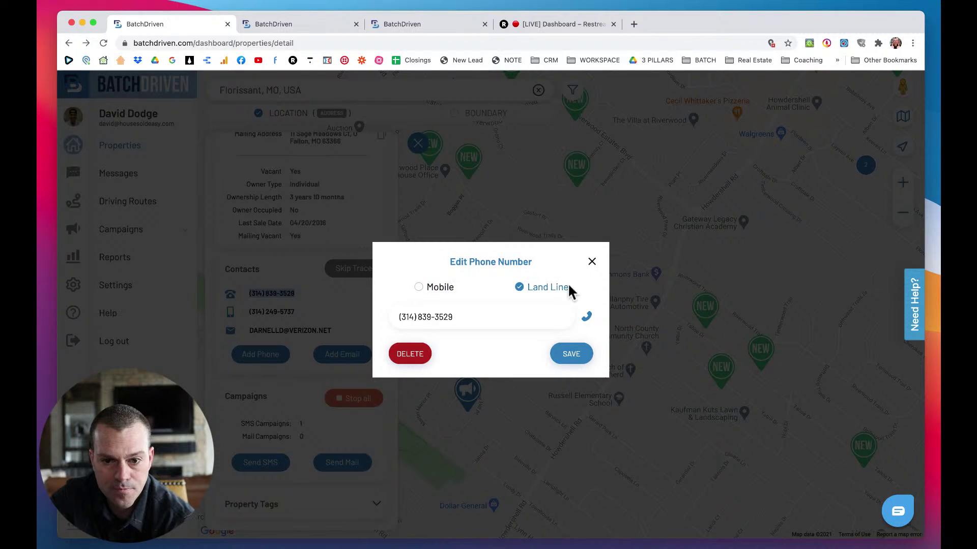
pyautogui.click(587, 317)
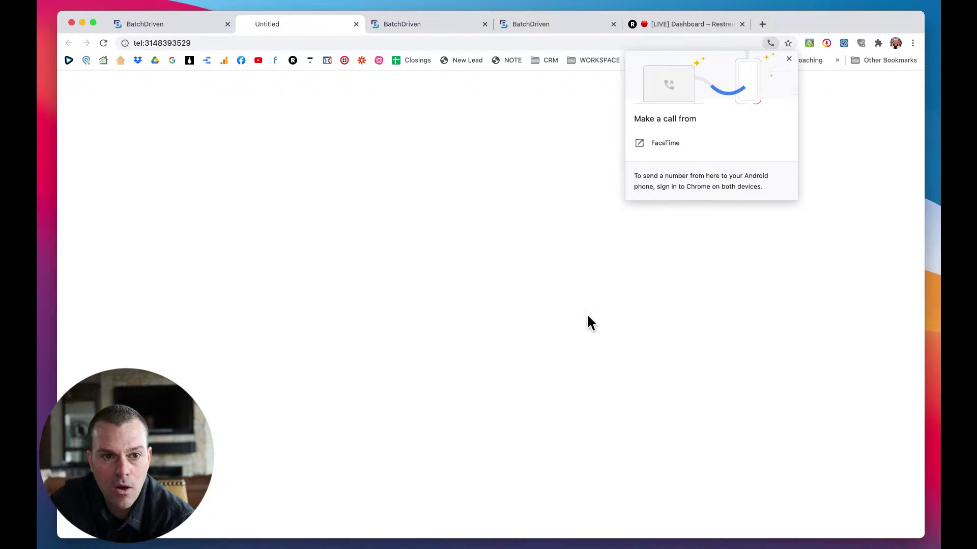
pyautogui.click(356, 24)
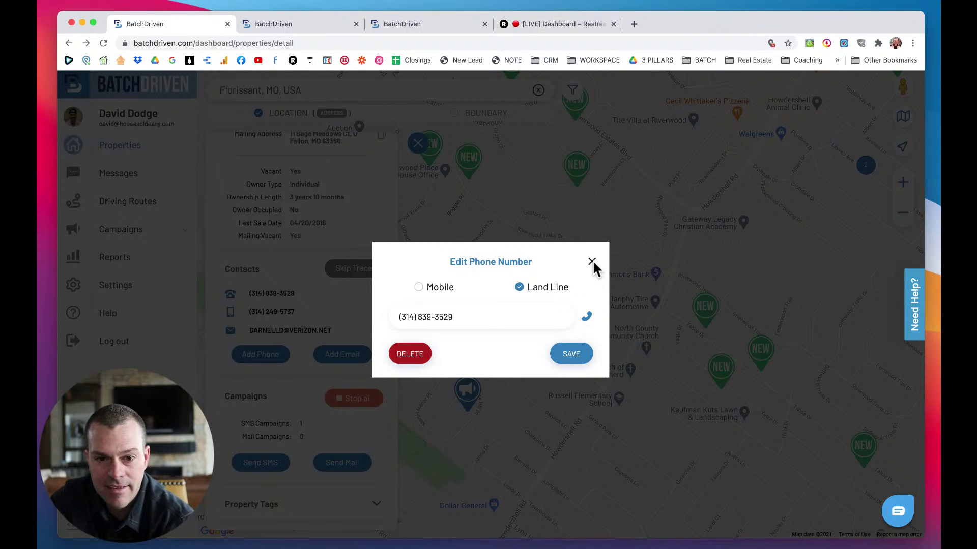
pyautogui.click(591, 261)
pyautogui.scroll(2, 282, 379)
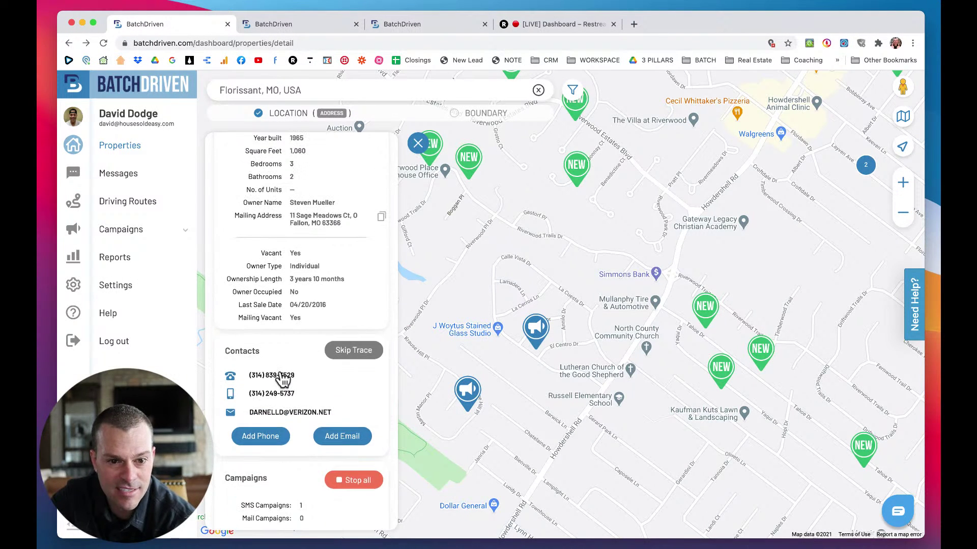
pyautogui.scroll(4, 282, 379)
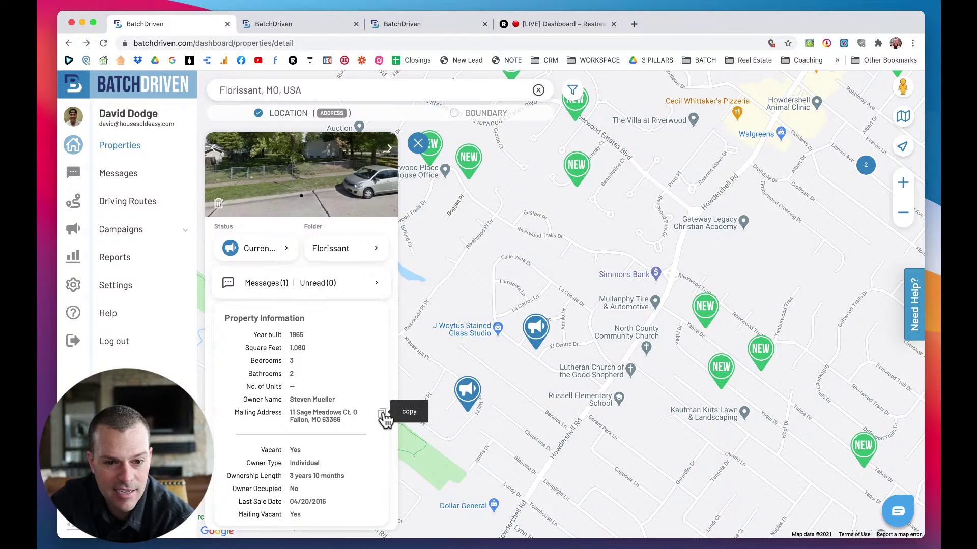
pyautogui.scroll(3, 316, 370)
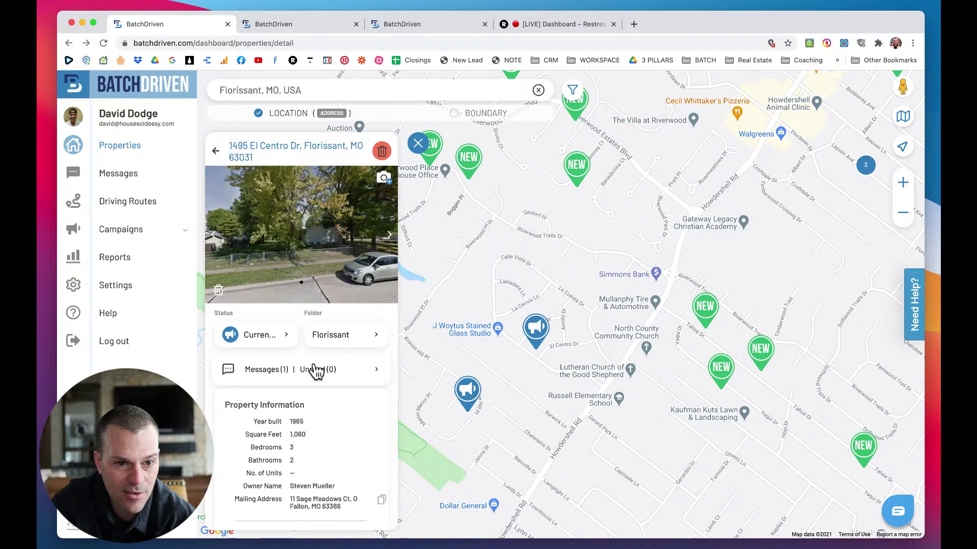
pyautogui.scroll(-7, 314, 375)
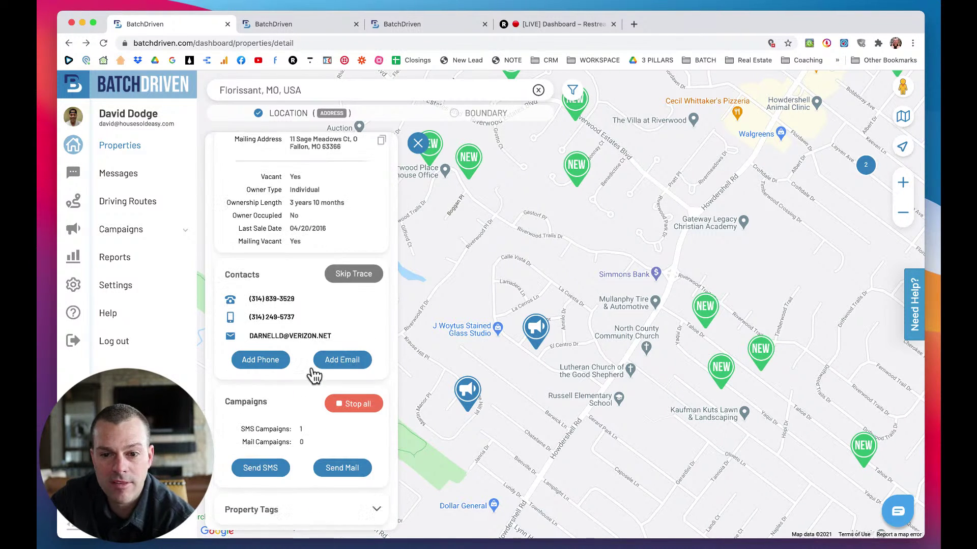
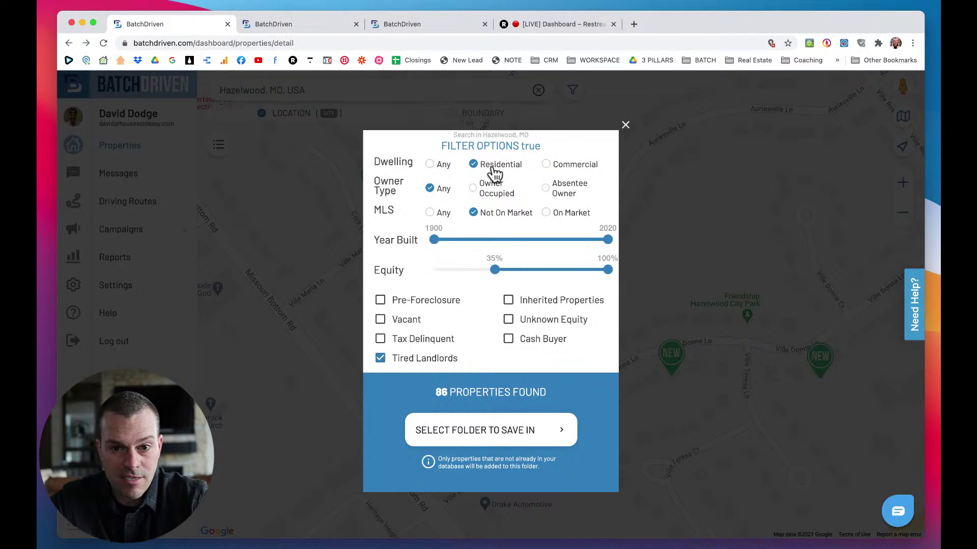
# Set the Dwelling filter back to Any and expand the list of save folders.
pyautogui.click(430, 165)
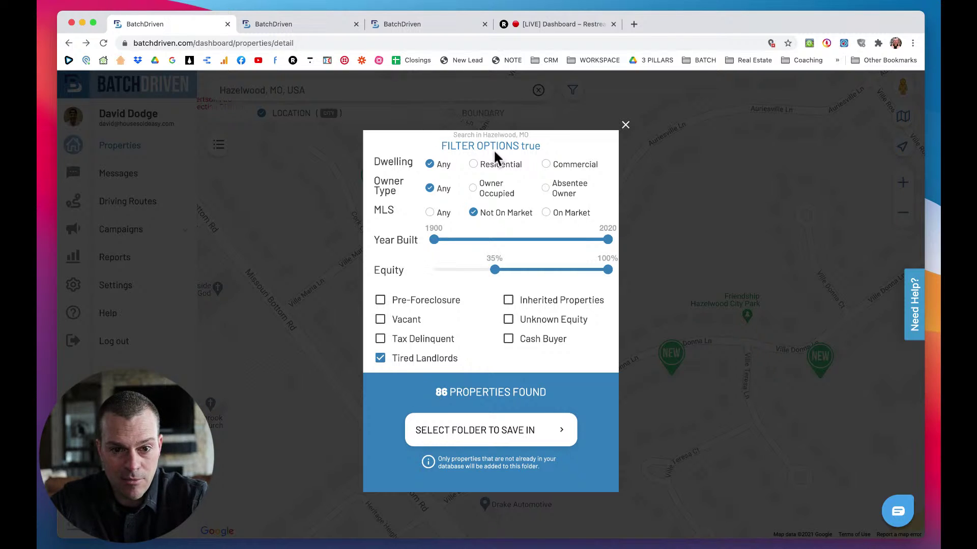
pyautogui.click(492, 435)
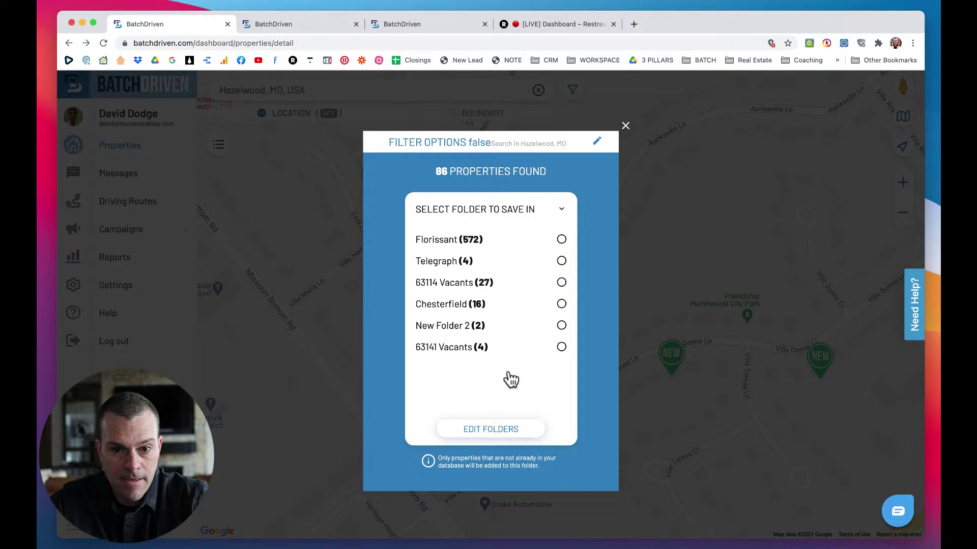
# Add a new folder and rename it 'Hazelwood - Tired Landlords'.
pyautogui.click(562, 210)
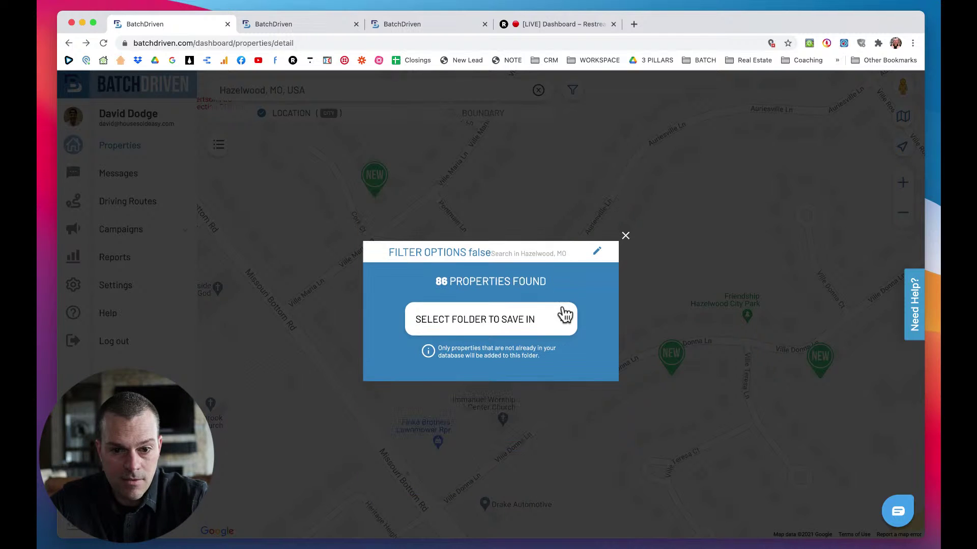
pyautogui.click(561, 320)
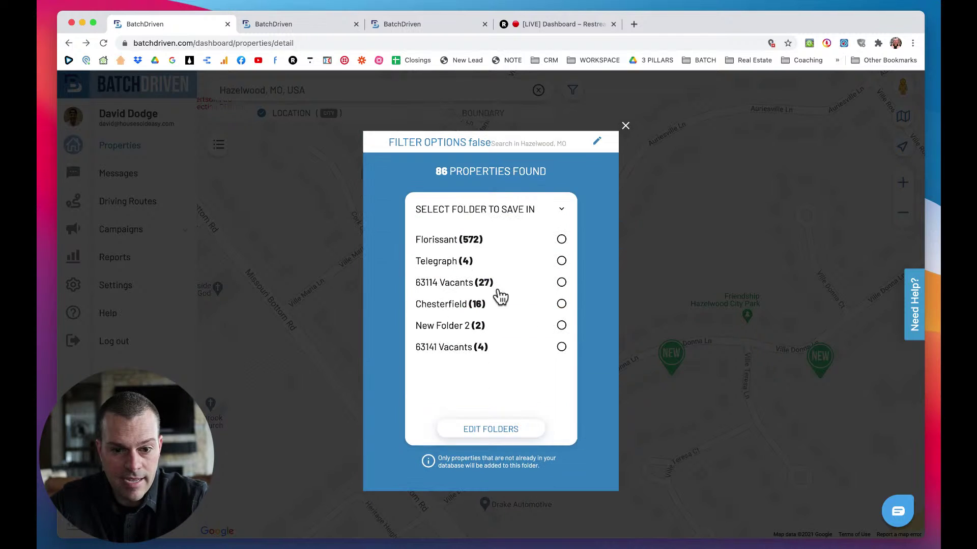
pyautogui.click(480, 433)
pyautogui.click(483, 430)
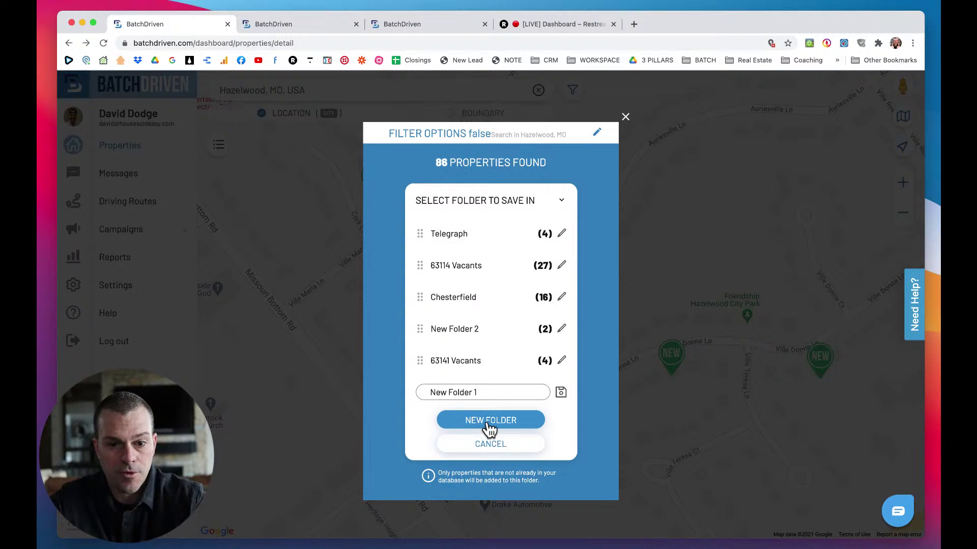
pyautogui.tripleClick(465, 393)
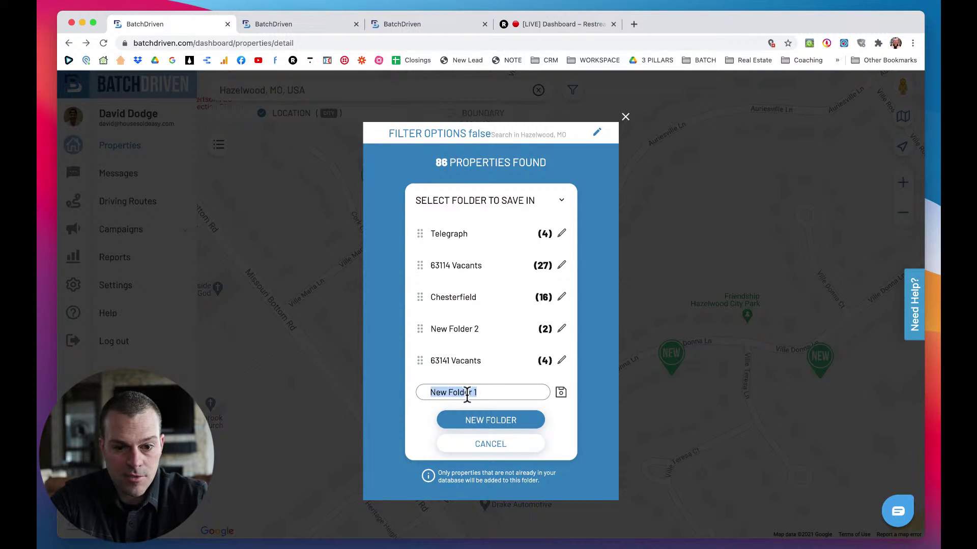
pyautogui.write('Hazelwood - Tired Landlords')
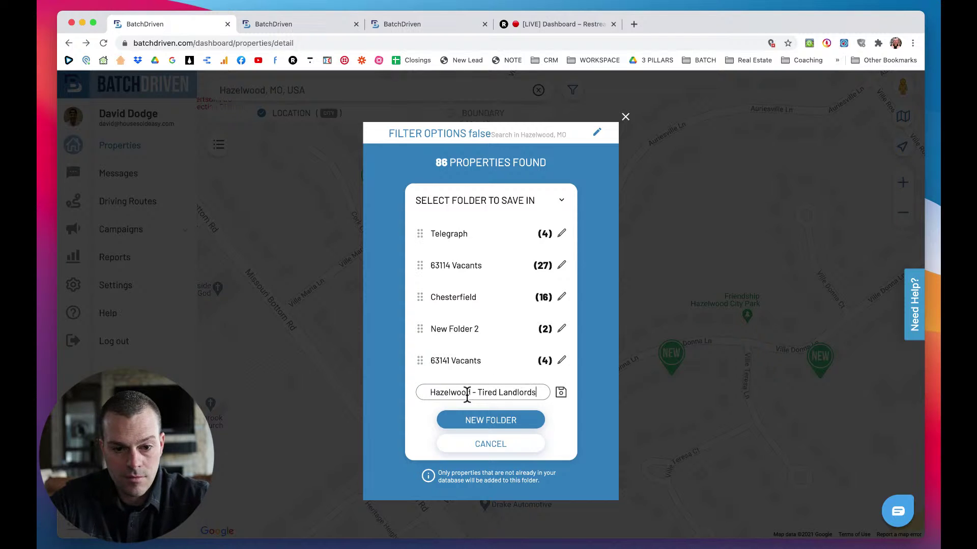
# Save the Hazelwood - Tired Landlords folder and choose it as the destination.
pyautogui.click(477, 423)
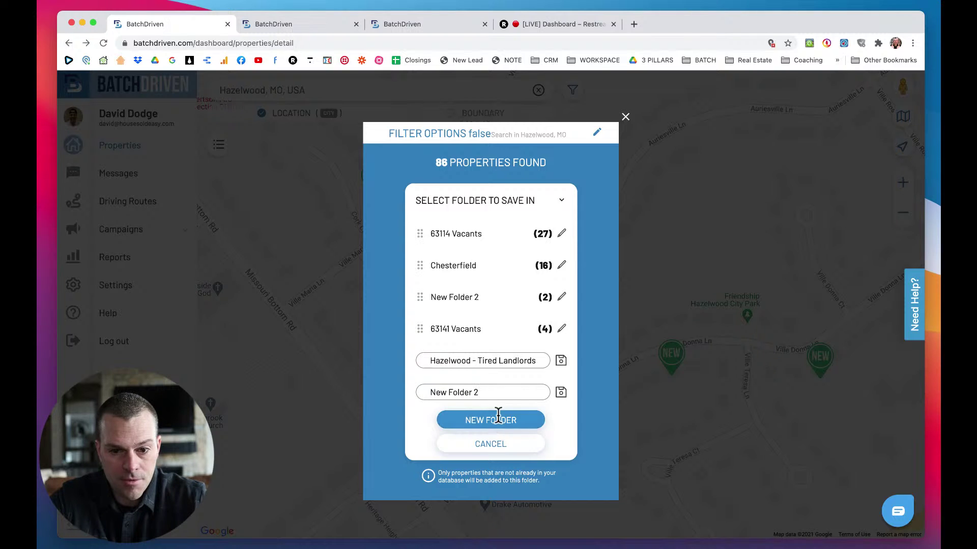
pyautogui.click(561, 362)
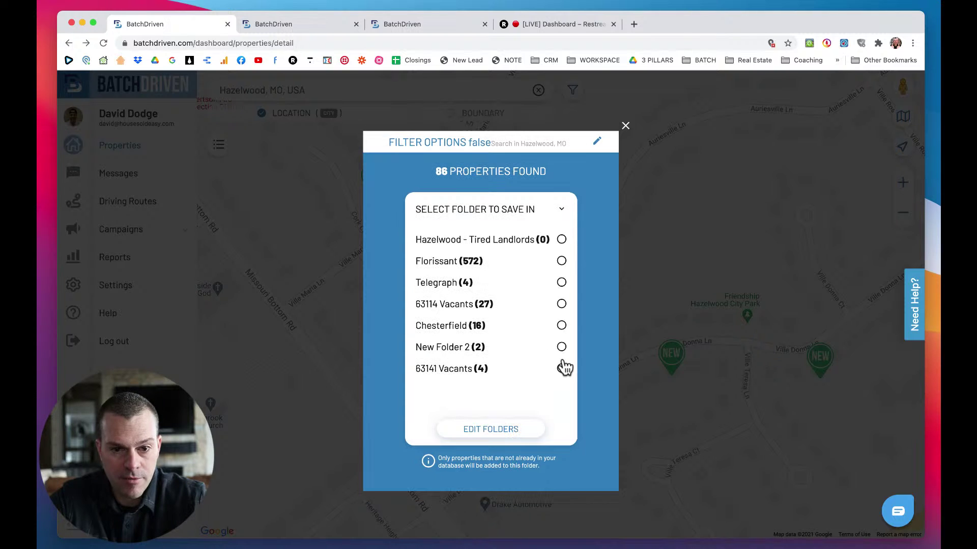
pyautogui.click(563, 242)
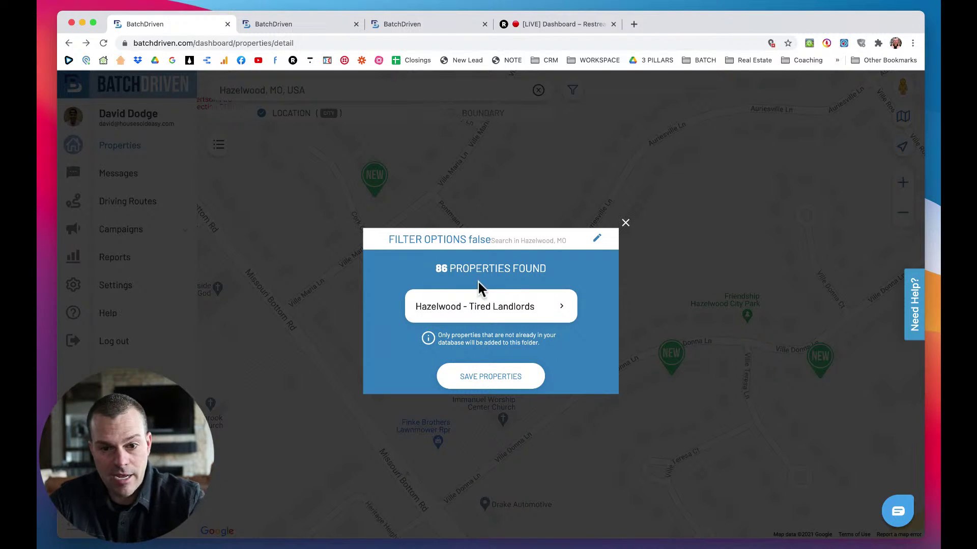
# Save the 86 properties into the folder and bring Hazelwood, MO's property markers into view on the map.
pyautogui.click(491, 379)
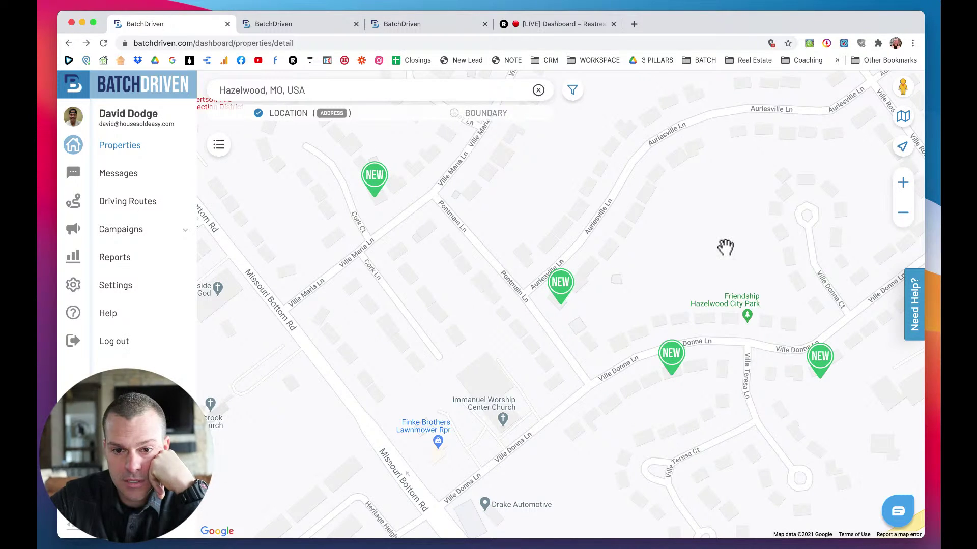
pyautogui.scroll(-1, 726, 247)
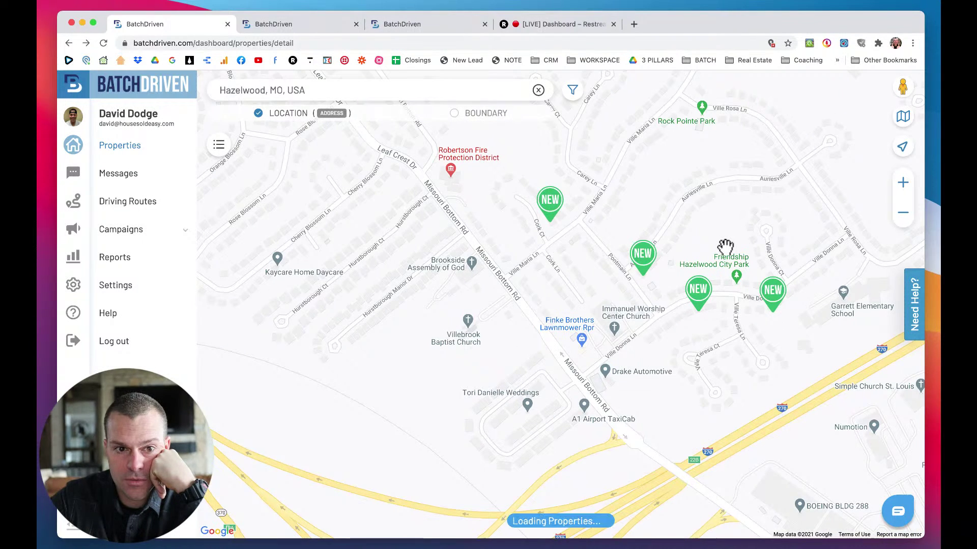
pyautogui.scroll(-1, 725, 247)
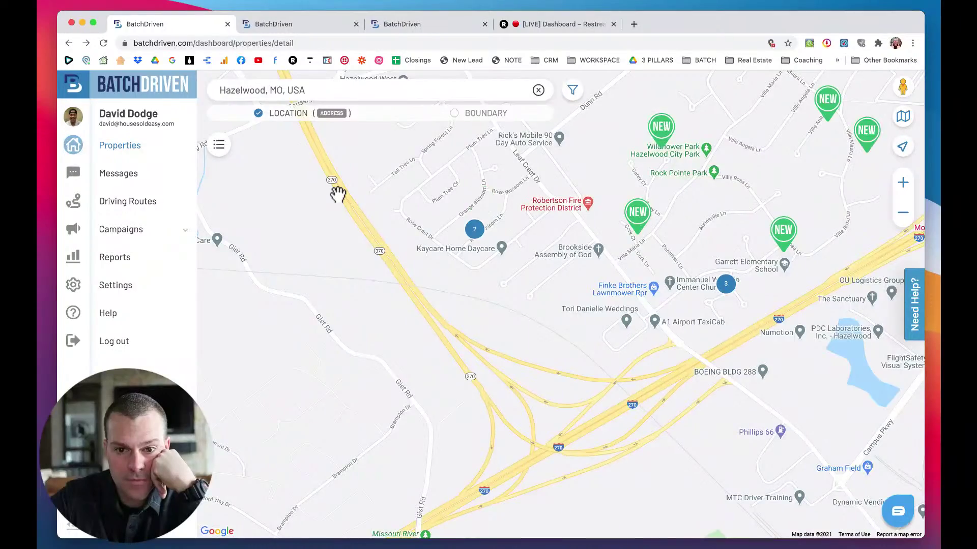
pyautogui.scroll(-1, 484, 214)
pyautogui.scroll(1, 512, 290)
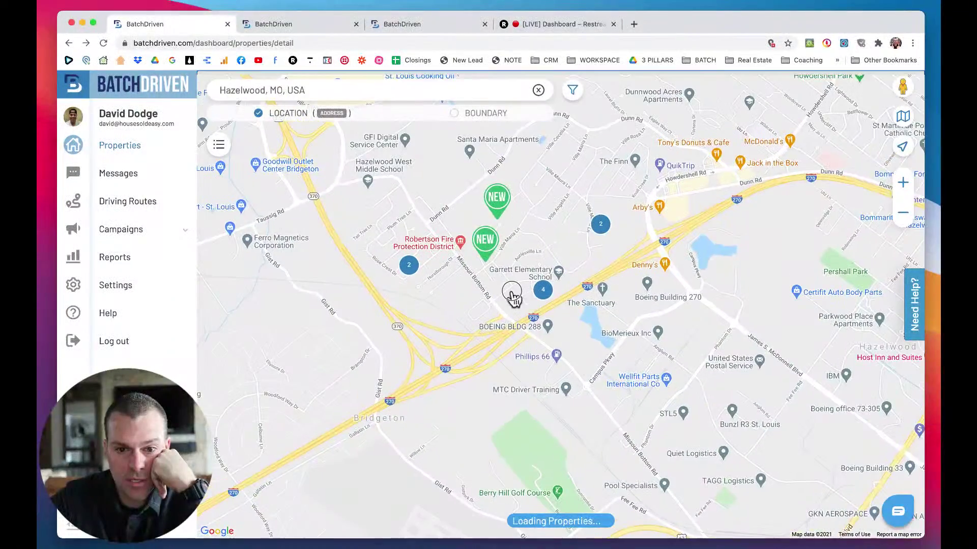
pyautogui.scroll(-1, 511, 298)
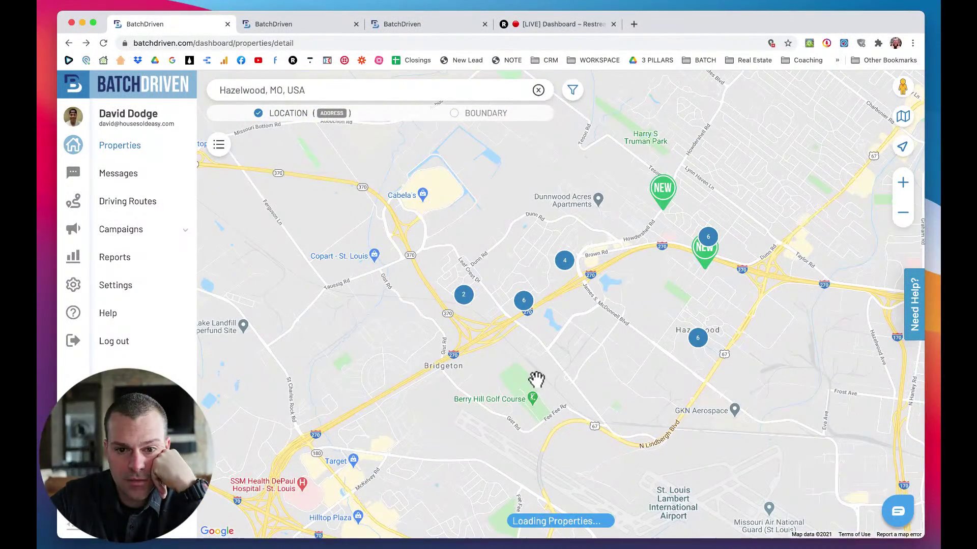
pyautogui.moveTo(537, 379); pyautogui.dragTo(412, 431)
pyautogui.moveTo(516, 417); pyautogui.dragTo(454, 430)
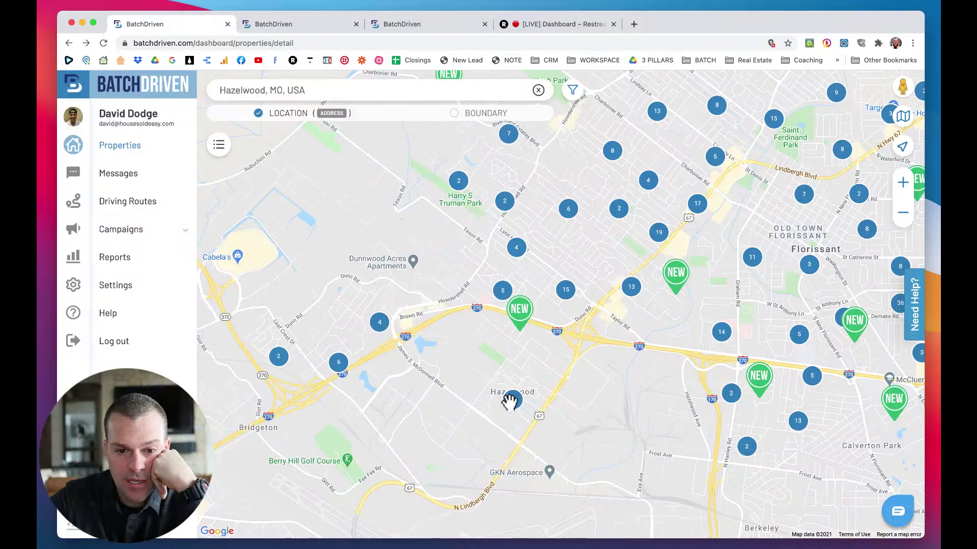
pyautogui.scroll(1, 511, 400)
pyautogui.scroll(3, 511, 401)
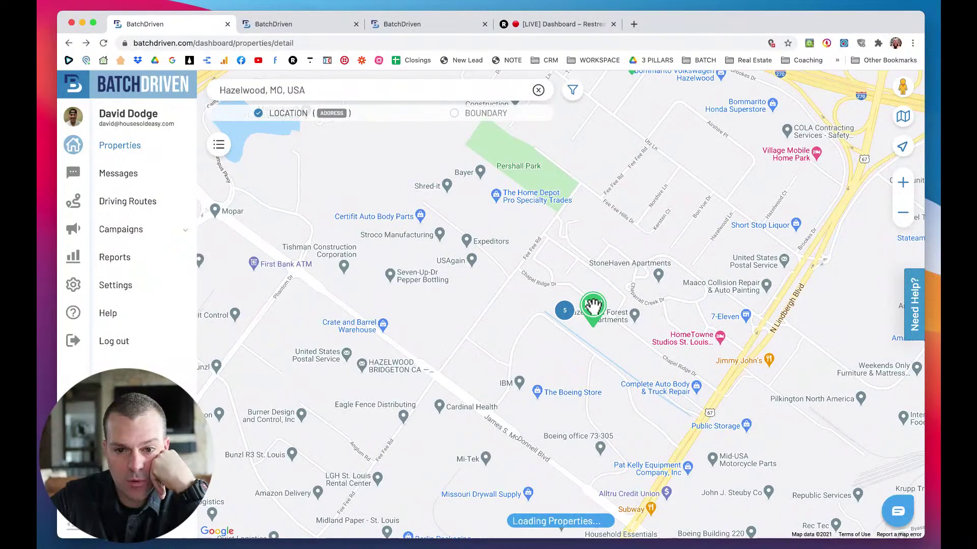
# Open a NEW Hazelwood property's details and start a Send Mail campaign from it.
pyautogui.click(594, 305)
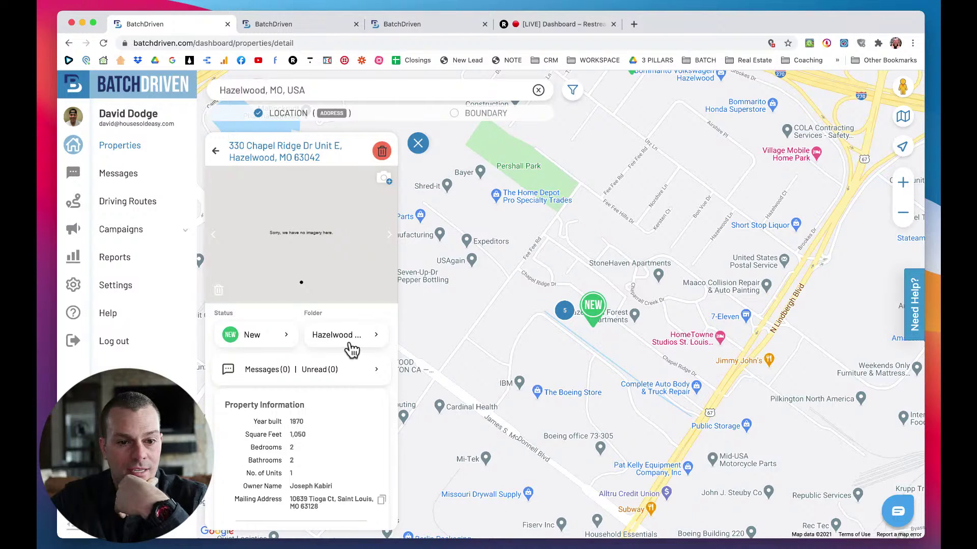
pyautogui.scroll(-5, 356, 346)
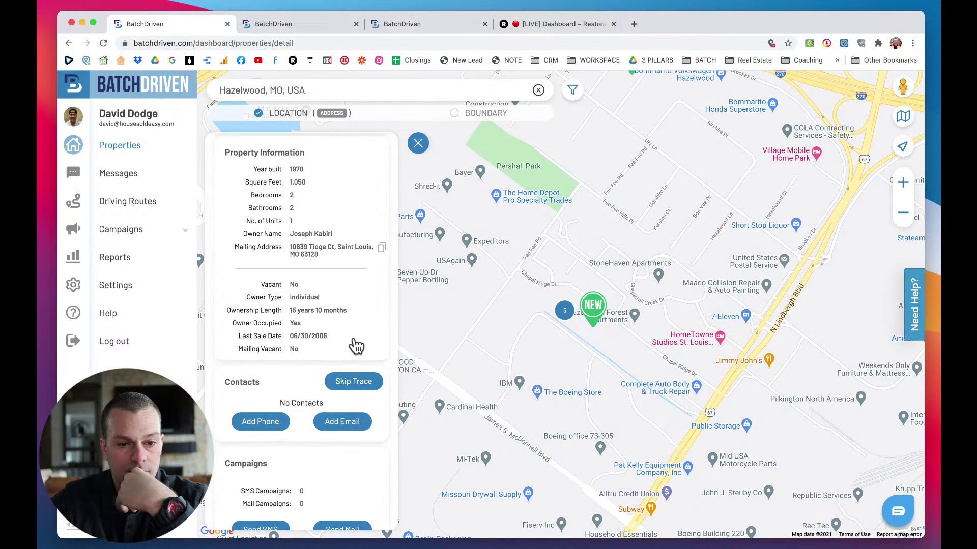
pyautogui.scroll(-3, 356, 346)
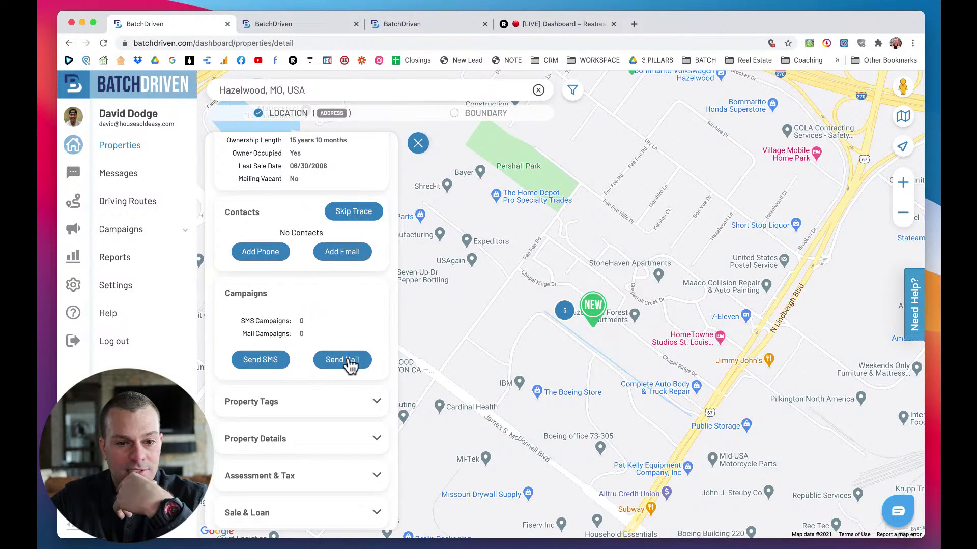
pyautogui.click(349, 363)
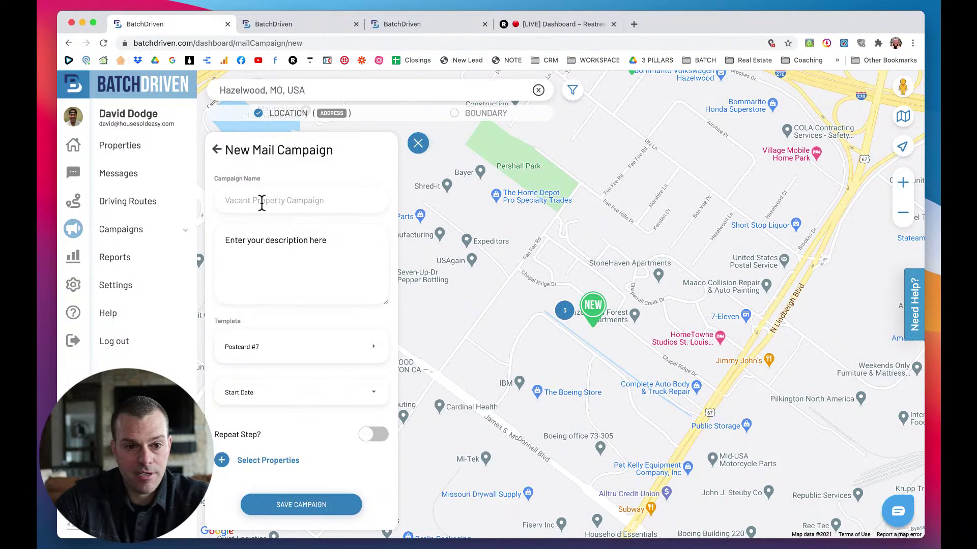
# Name the campaign 'Hazelwood - Tired Landlords 1/3/21'.
pyautogui.click(261, 203)
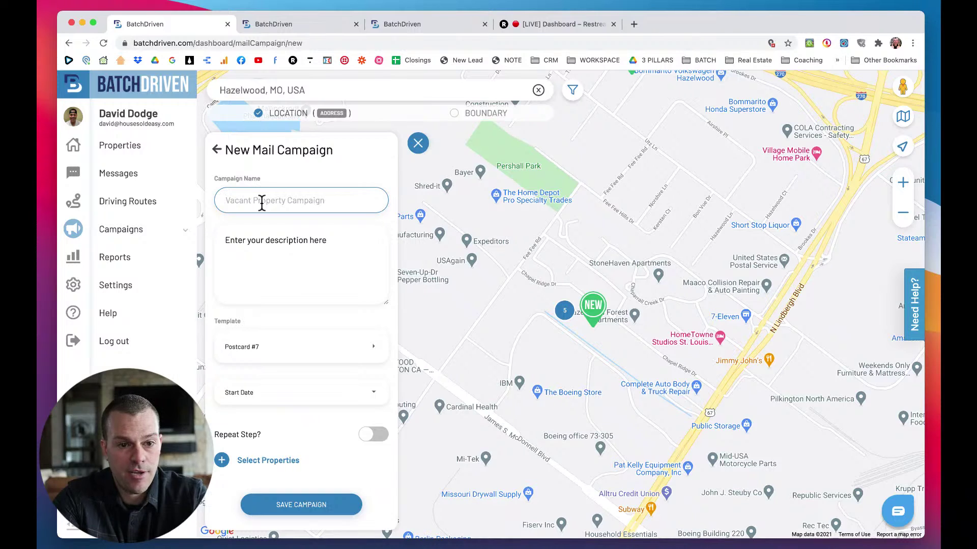
pyautogui.write('8')
pyautogui.press('BackSpace')
pyautogui.write('Hazel')
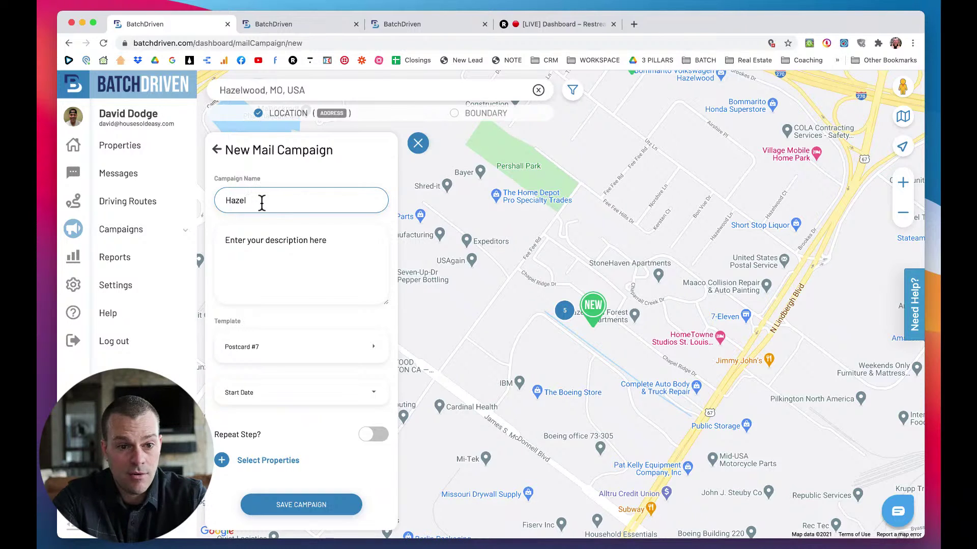
pyautogui.write('wood')
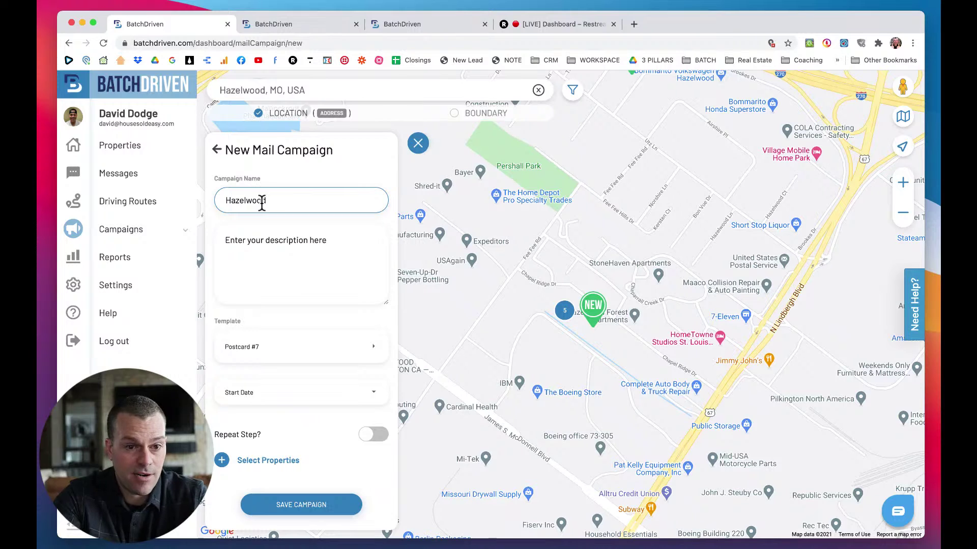
pyautogui.write(' - ')
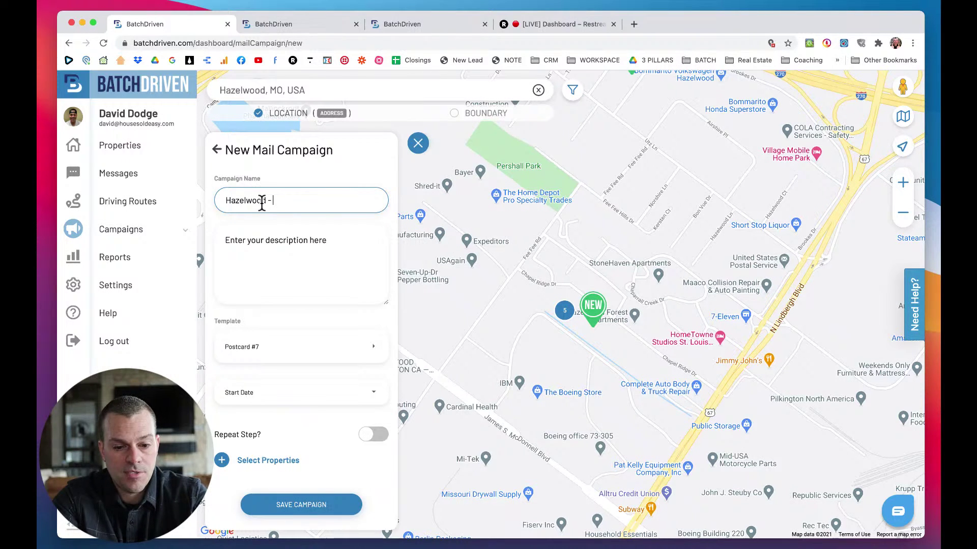
pyautogui.write('Tired lan')
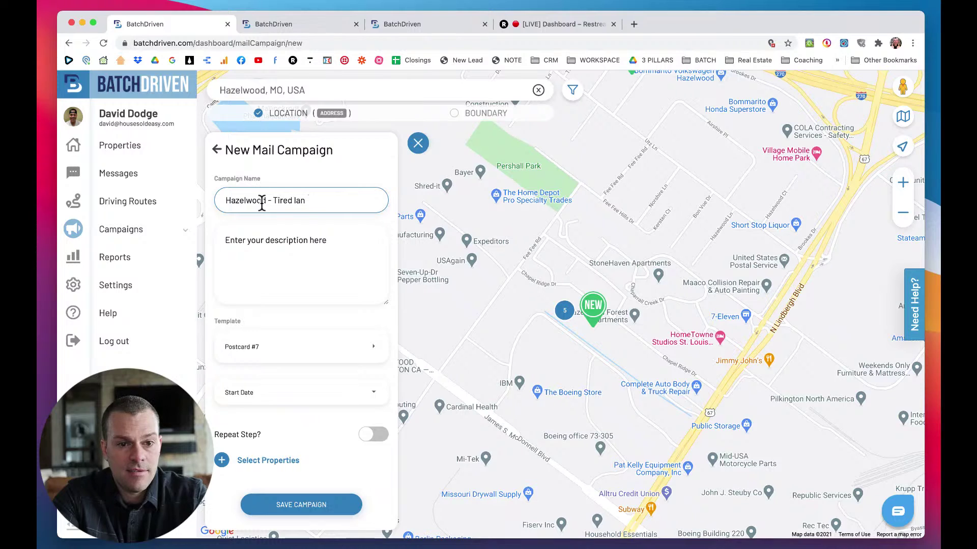
pyautogui.write('dlords')
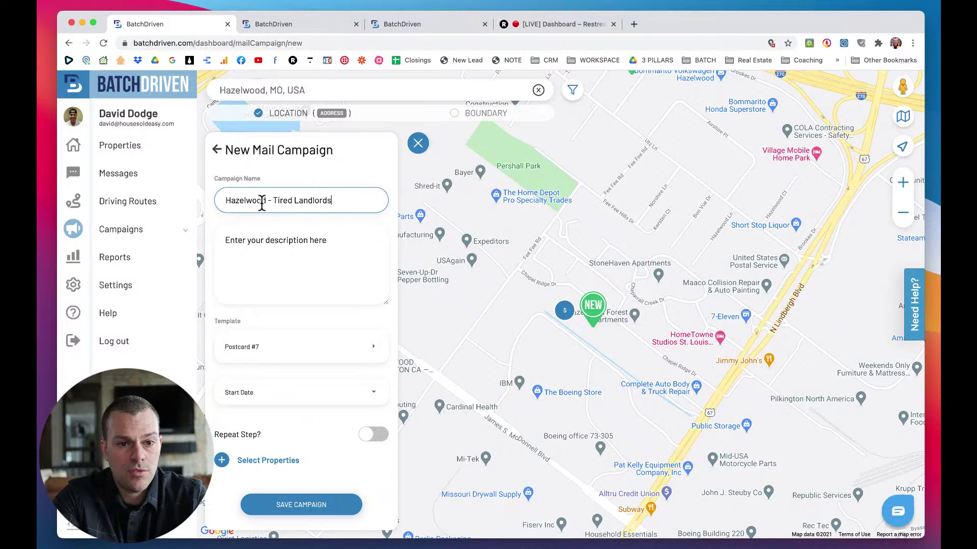
pyautogui.write(' 1/3/21')
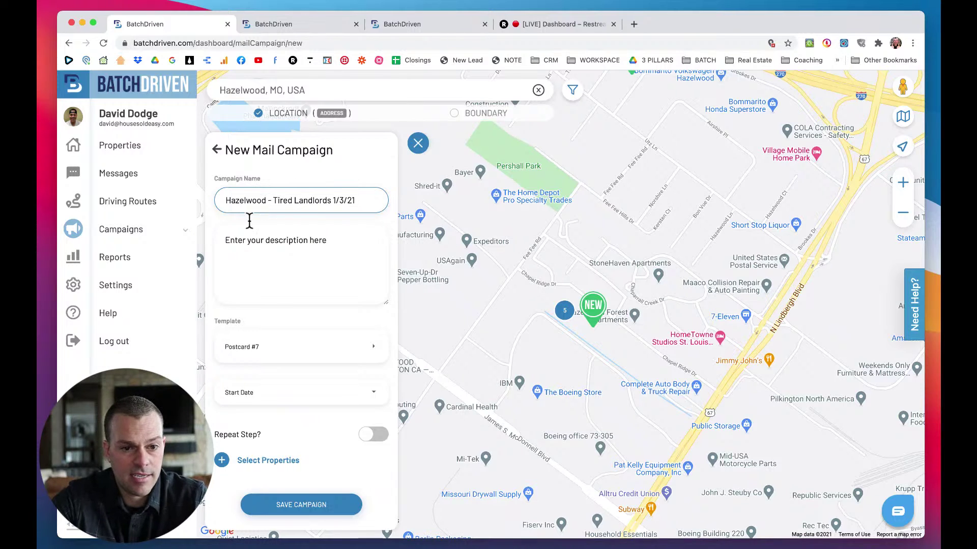
# Describe the campaign as being for sending Direct Mail and bring up the mail templates.
pyautogui.click(251, 256)
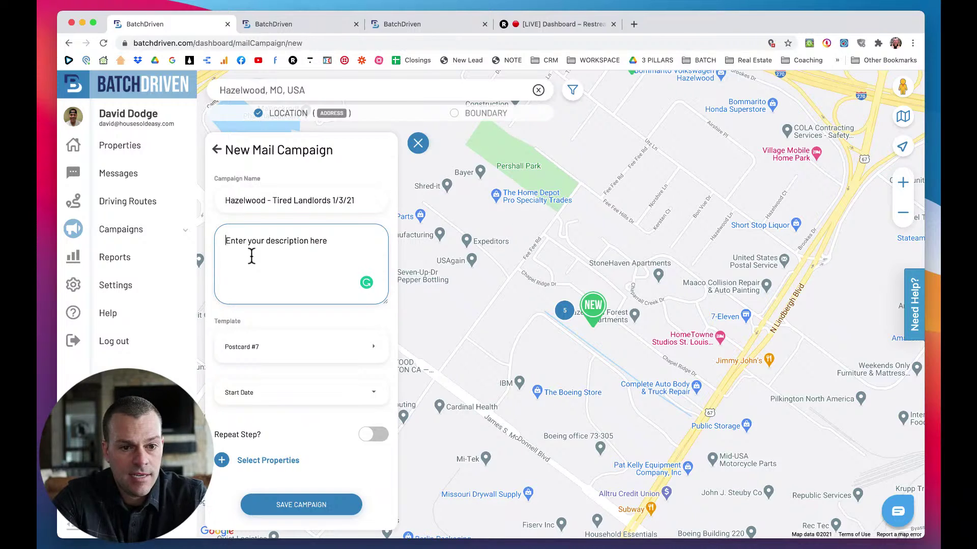
pyautogui.write('T')
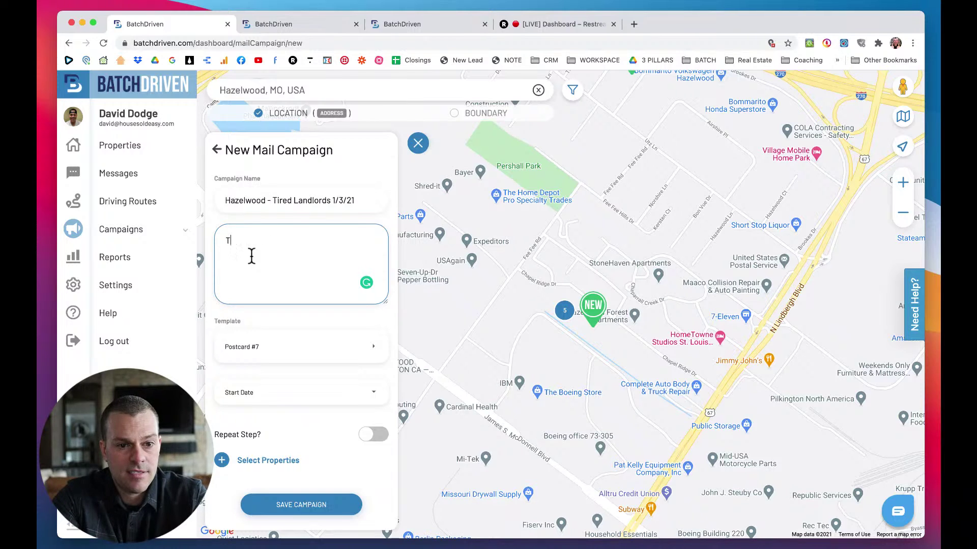
pyautogui.write('his campaigns if o')
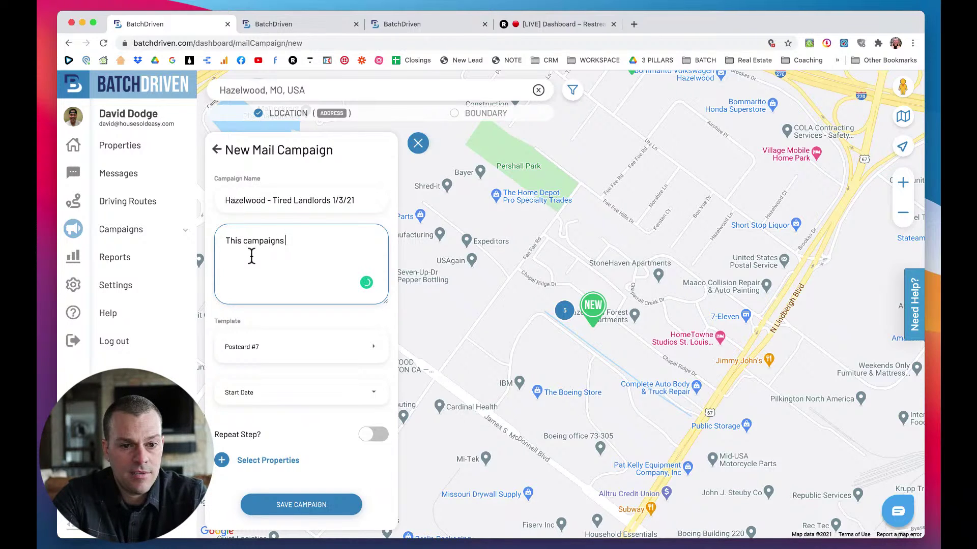
pyautogui.press('BackSpace')
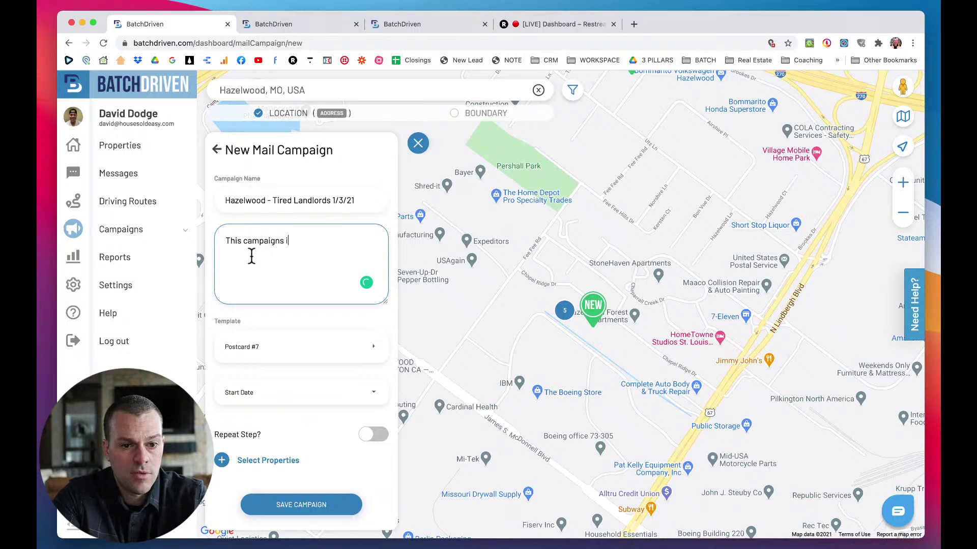
pyautogui.write('for sending')
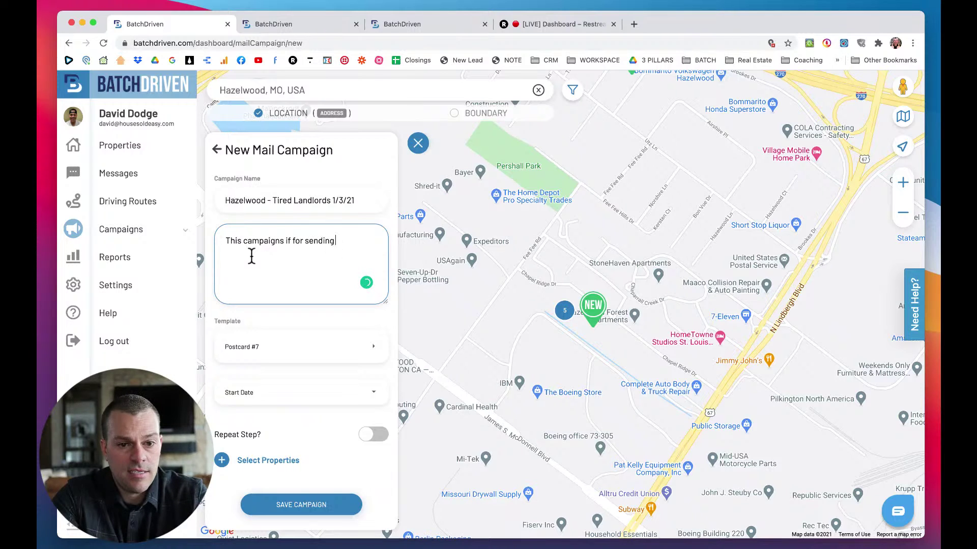
pyautogui.write(' Direct Mail')
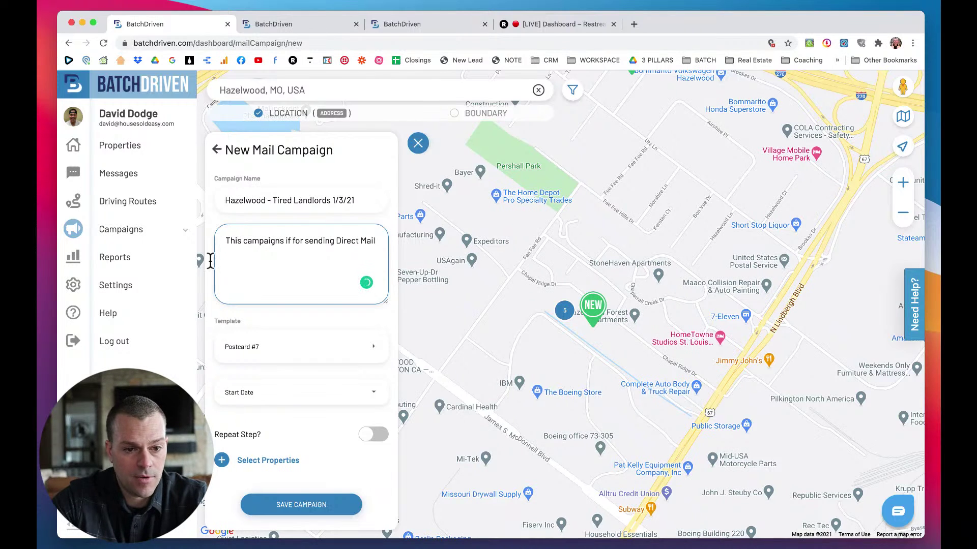
pyautogui.click(269, 347)
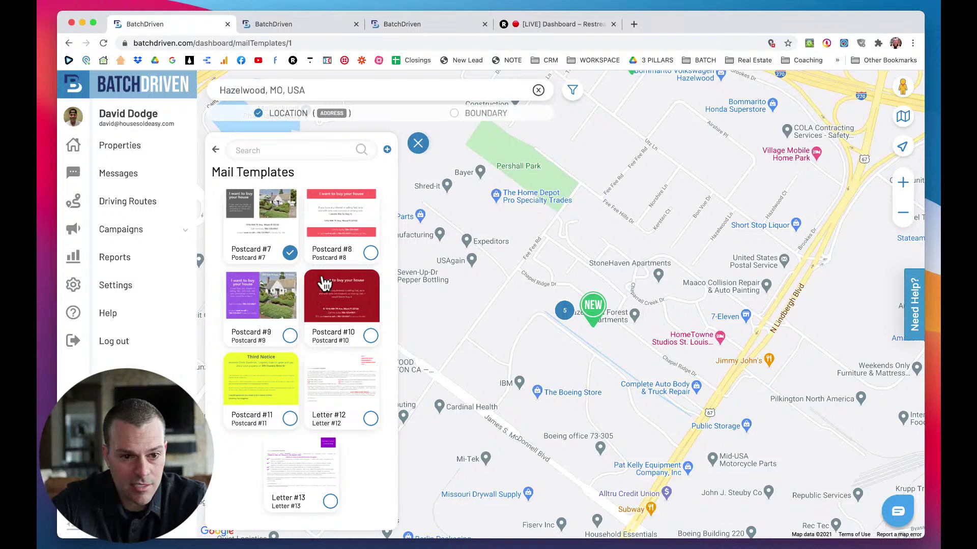
# Open Postcard #7 for editing, keeping the 4x6 Postcard type and Postcard #7 style.
pyautogui.click(280, 222)
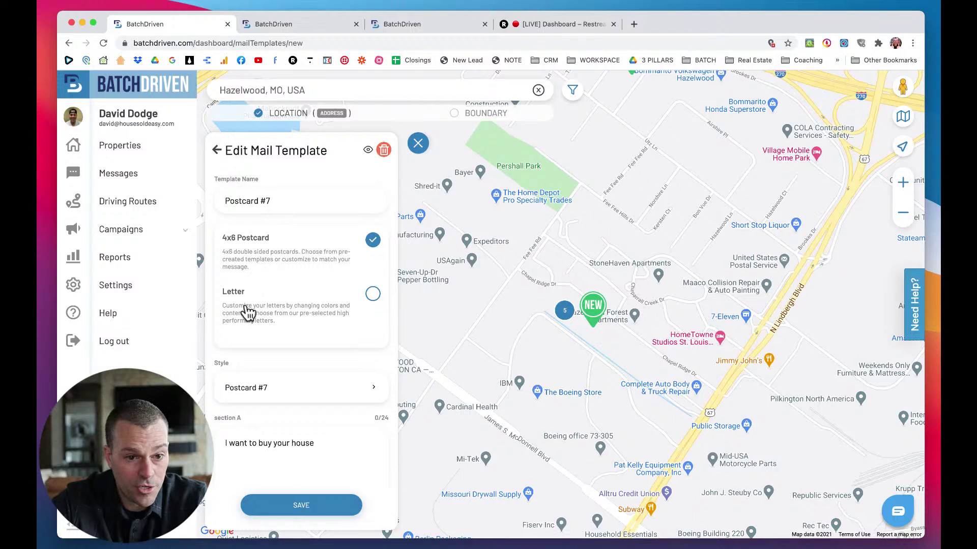
pyautogui.click(370, 297)
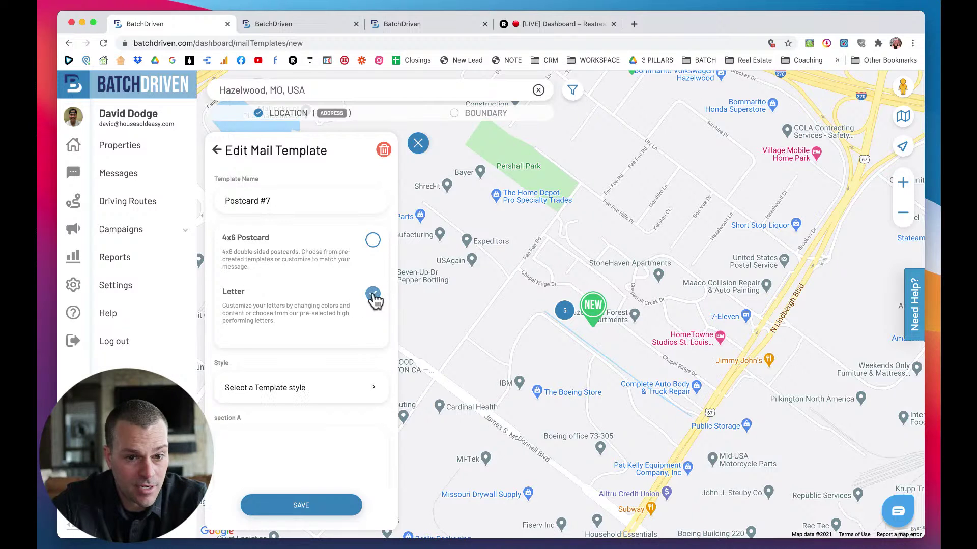
pyautogui.click(374, 241)
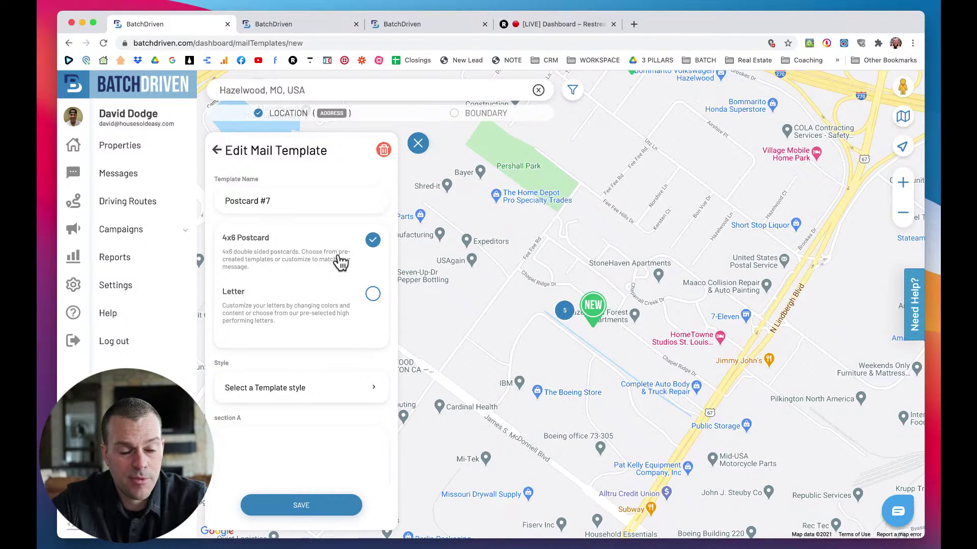
pyautogui.scroll(-1, 340, 261)
pyautogui.scroll(-2, 341, 263)
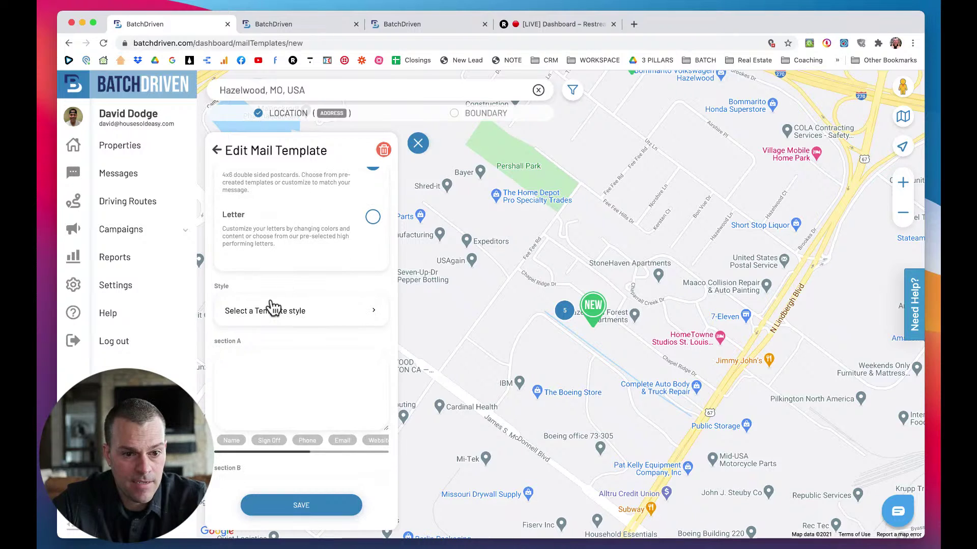
pyautogui.click(258, 313)
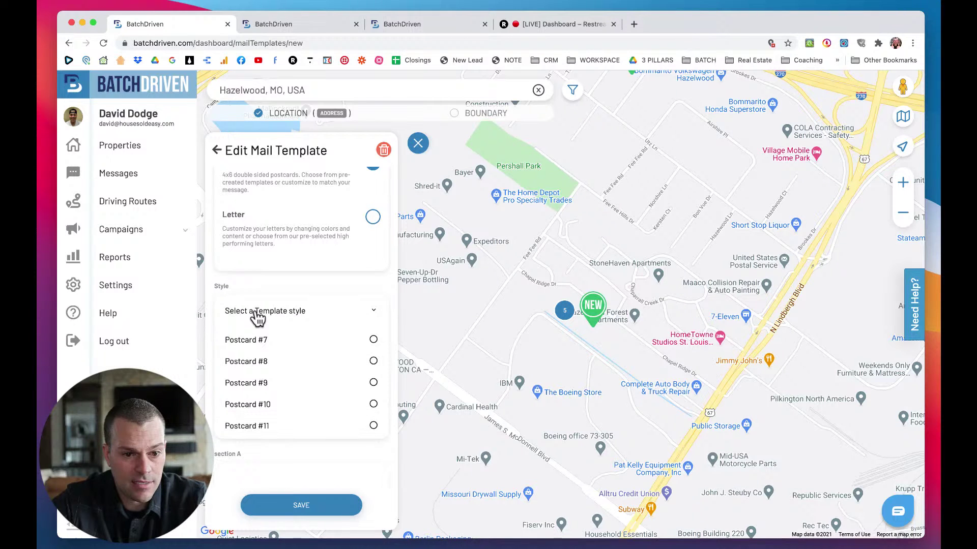
pyautogui.scroll(-1, 293, 341)
pyautogui.scroll(3, 294, 341)
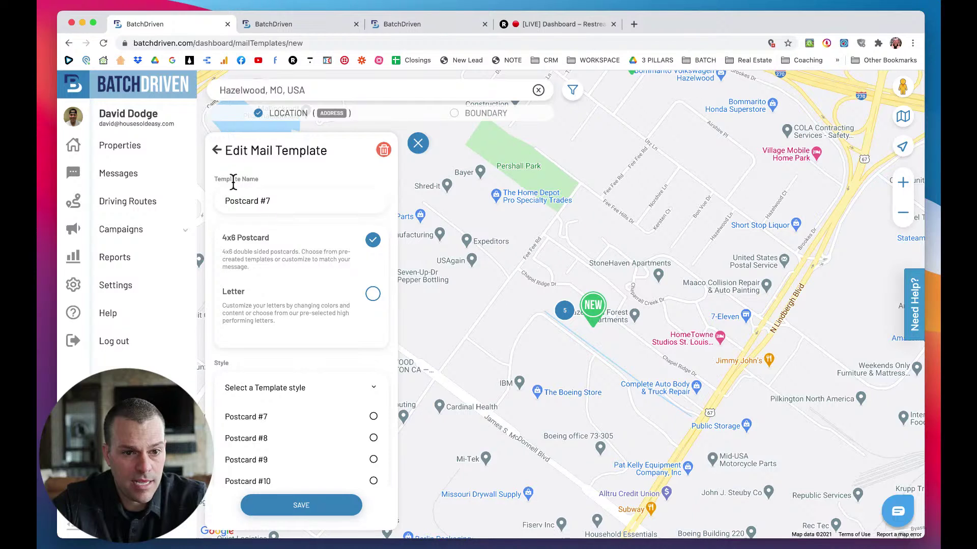
pyautogui.click(283, 200)
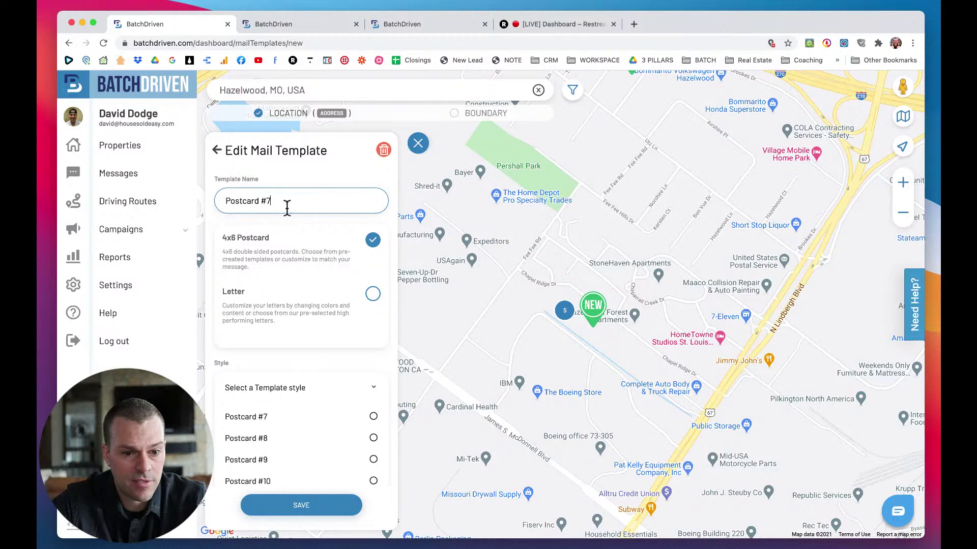
pyautogui.scroll(-1, 281, 276)
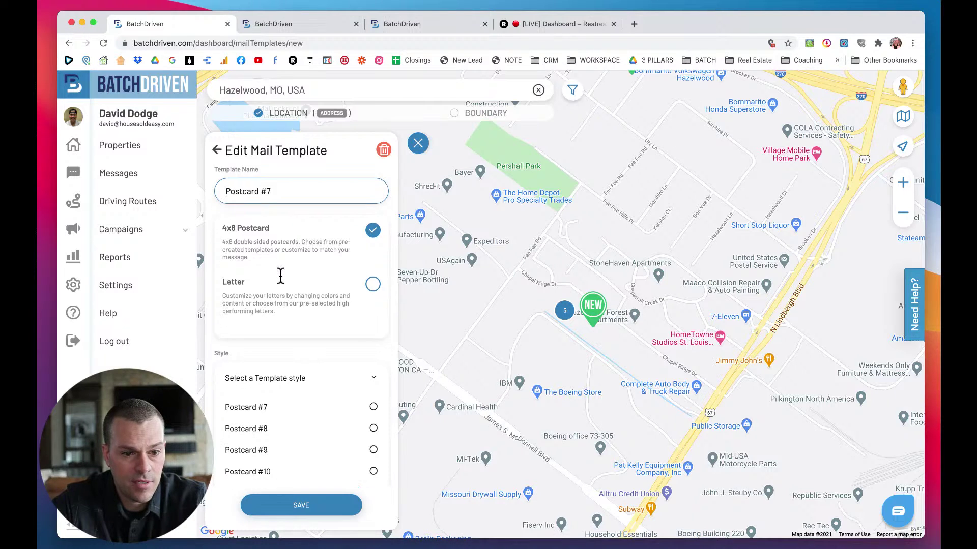
pyautogui.click(374, 402)
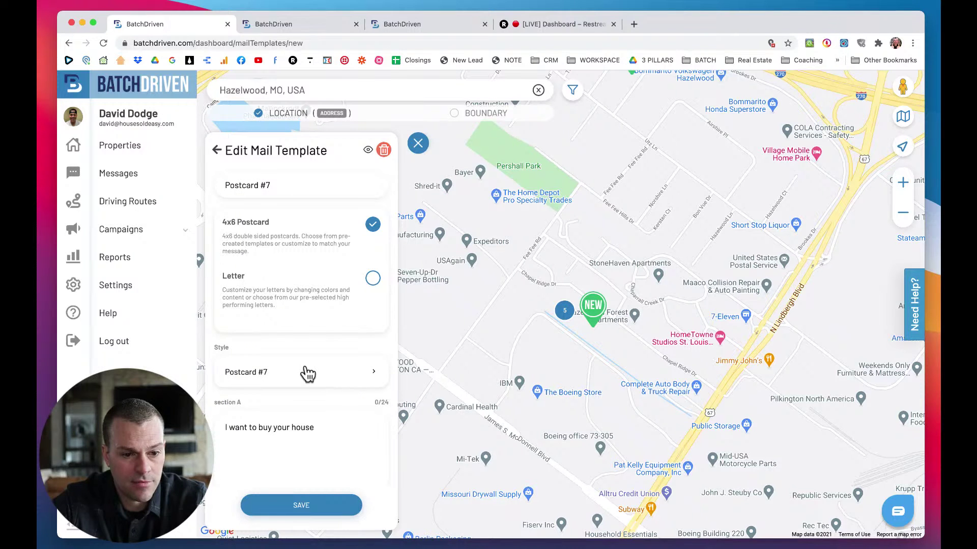
# Review the template's message sections and keep Signature #1 as its signature.
pyautogui.scroll(-3, 307, 374)
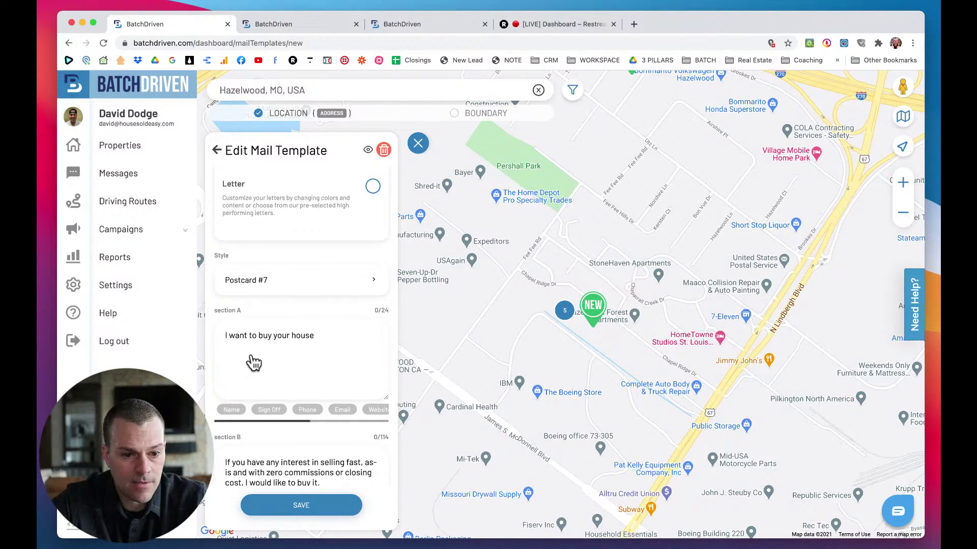
pyautogui.scroll(-2, 254, 363)
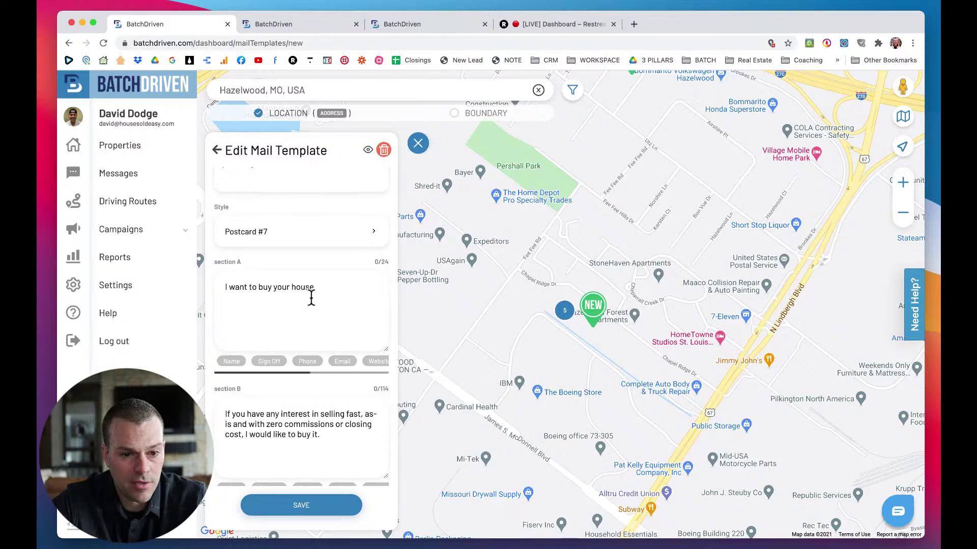
pyautogui.scroll(-2, 329, 299)
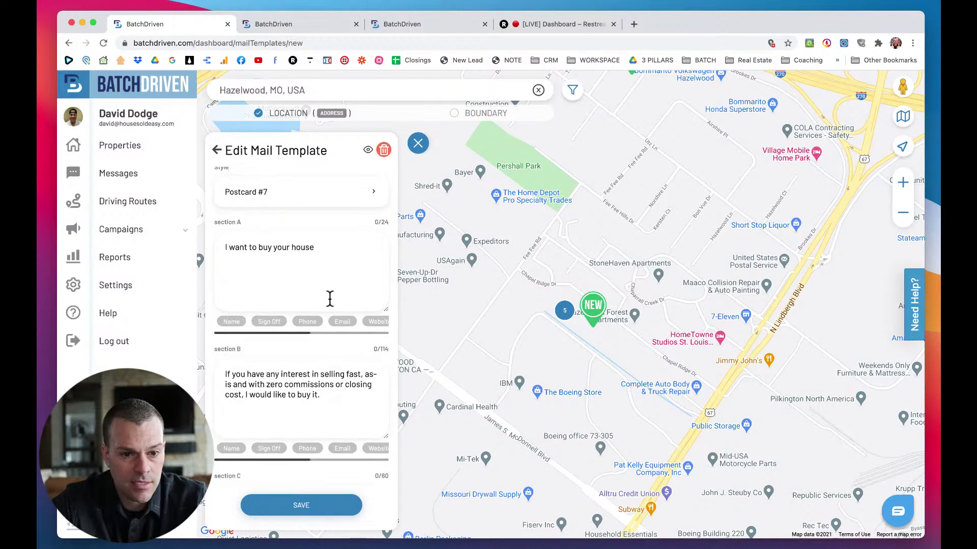
pyautogui.scroll(1, 330, 299)
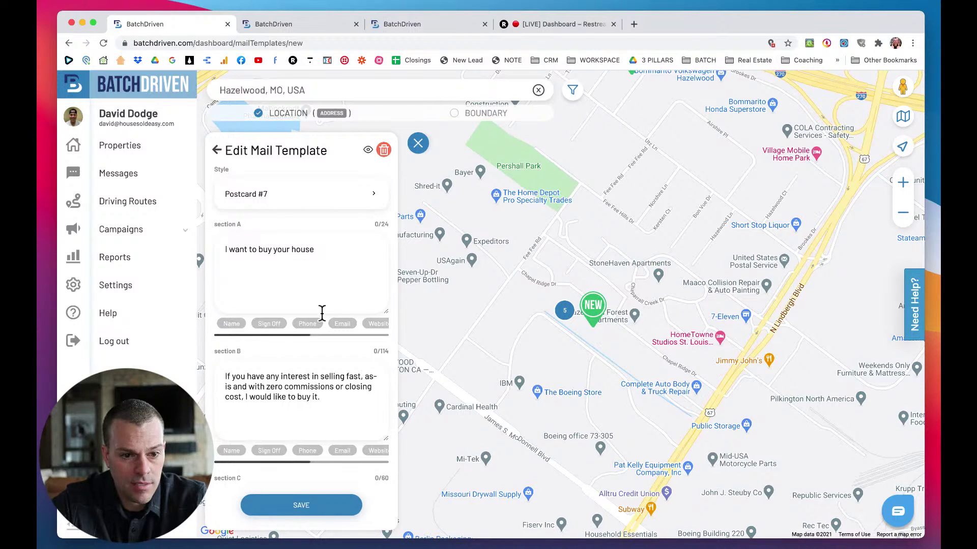
pyautogui.scroll(-3, 278, 359)
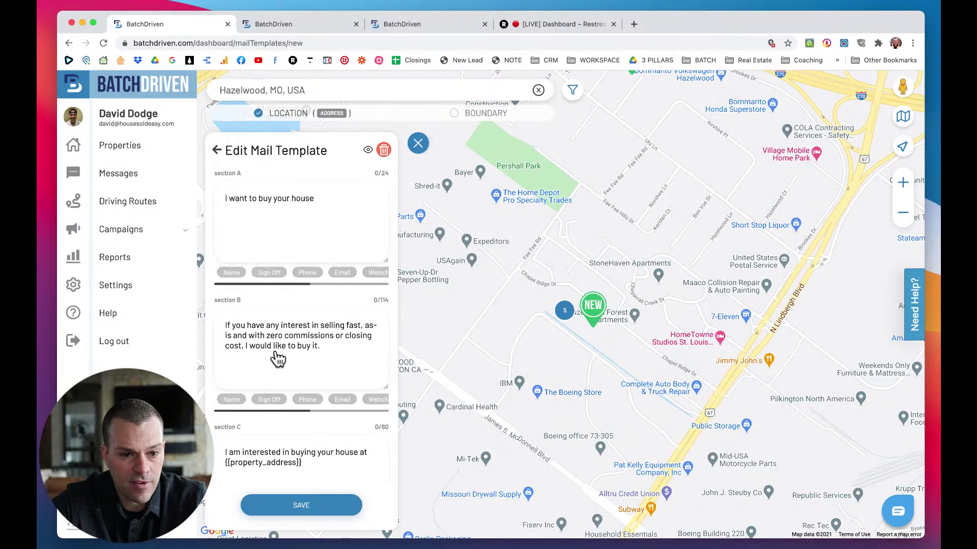
pyautogui.scroll(-1, 278, 358)
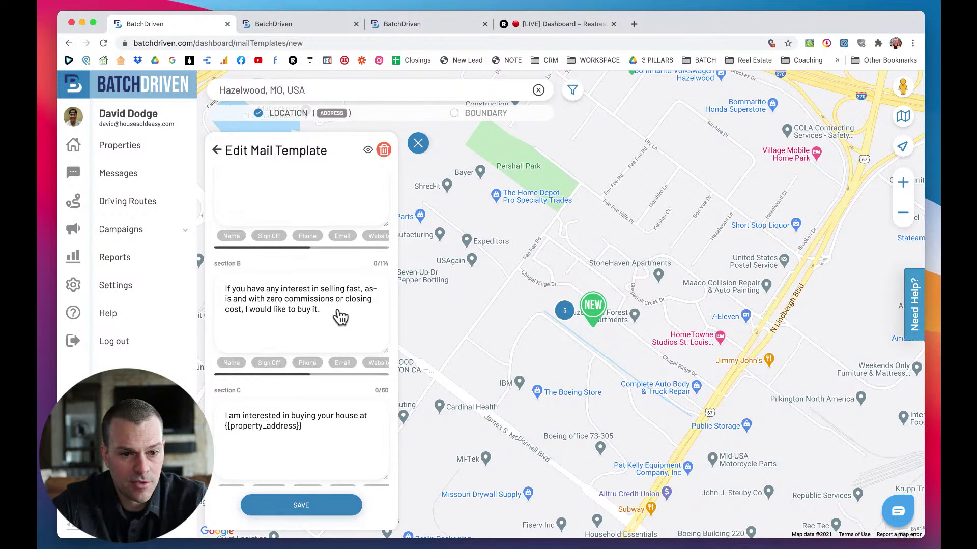
pyautogui.scroll(-5, 324, 323)
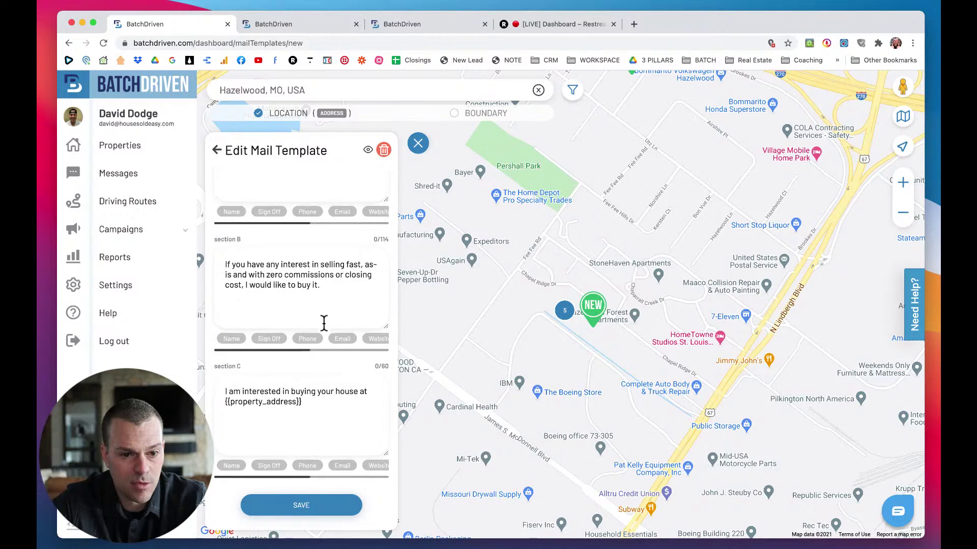
pyautogui.scroll(-1, 290, 326)
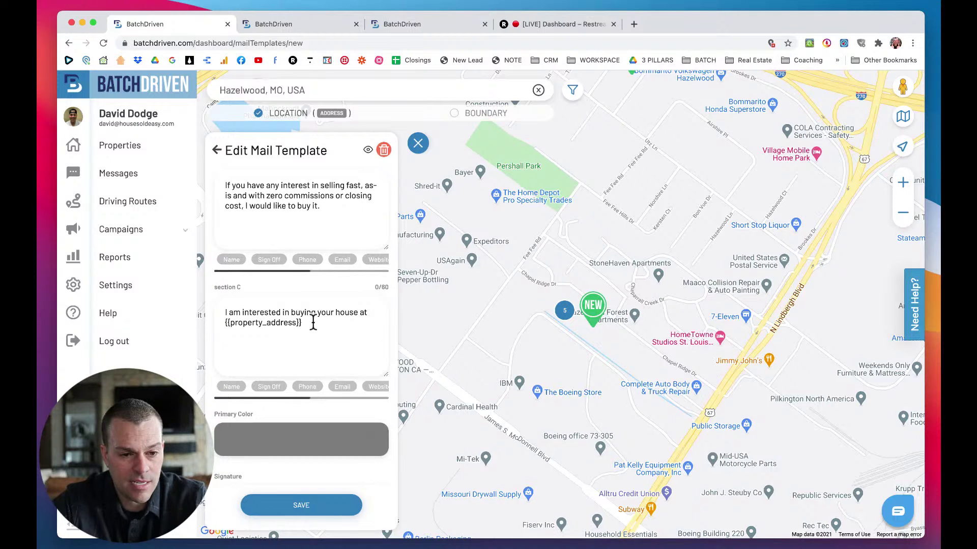
pyautogui.scroll(-3, 314, 323)
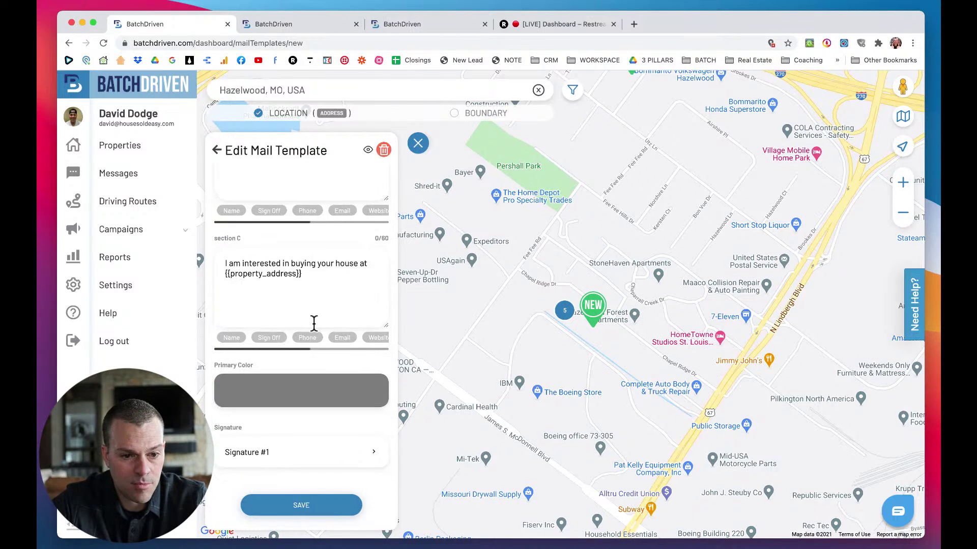
pyautogui.click(284, 459)
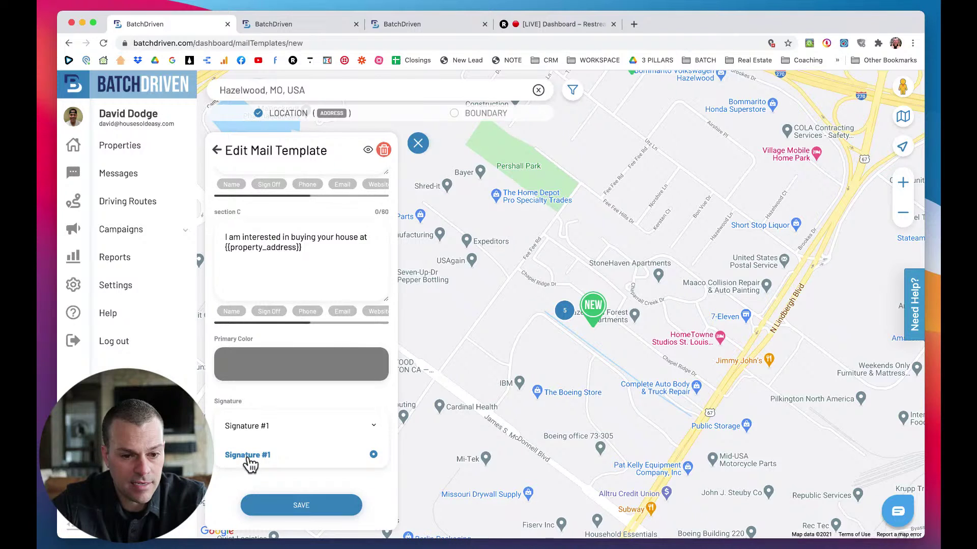
pyautogui.click(250, 460)
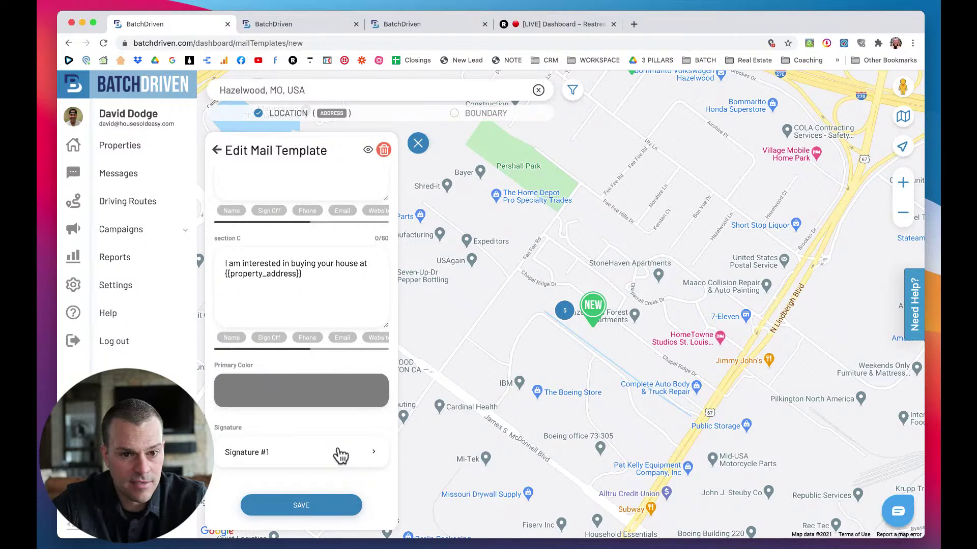
pyautogui.scroll(10, 340, 455)
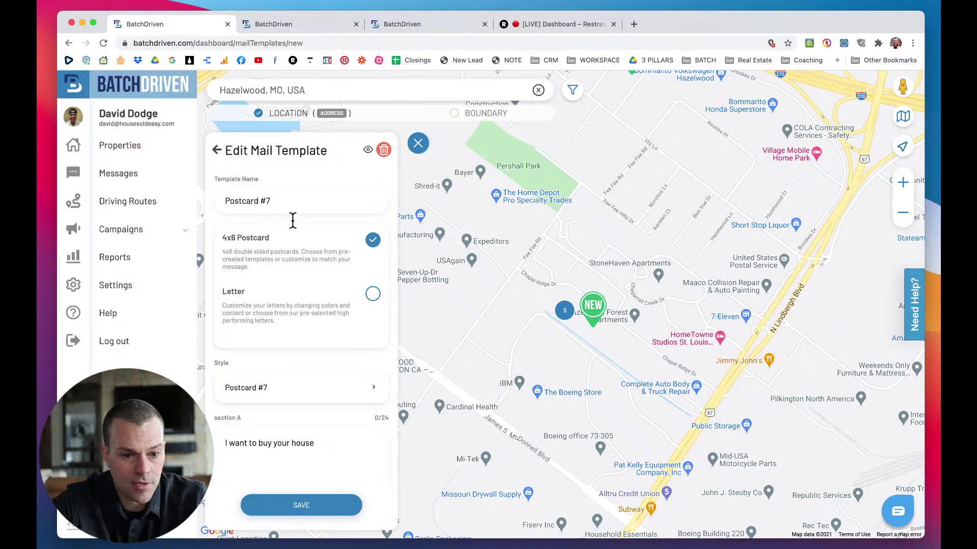
# Save the Postcard #7 template and set the campaign start date to 03 Jan, 2021.
pyautogui.click(310, 510)
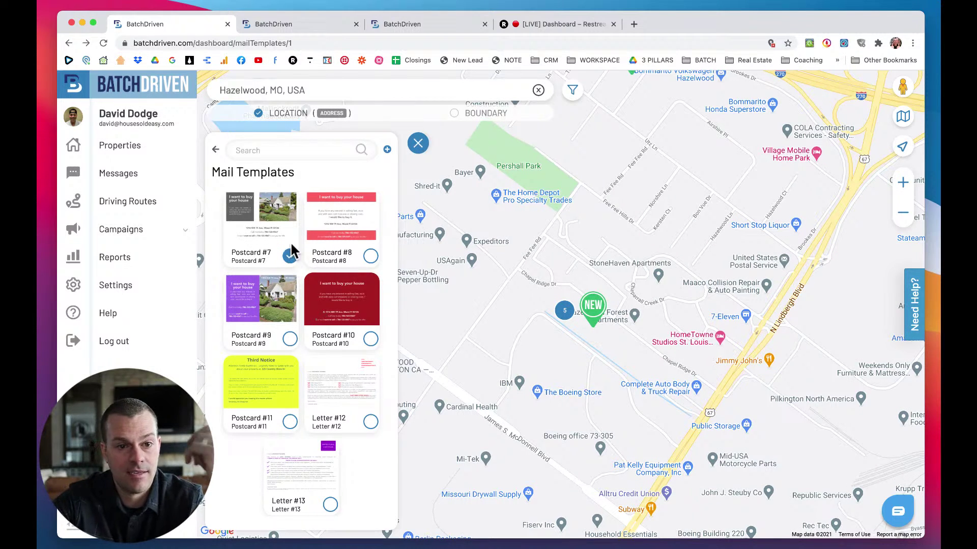
pyautogui.click(216, 151)
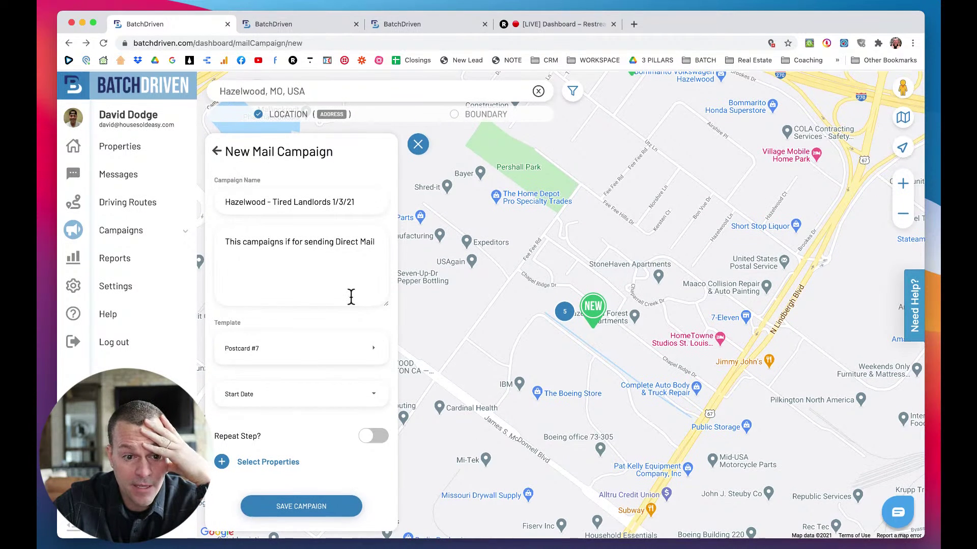
pyautogui.click(374, 397)
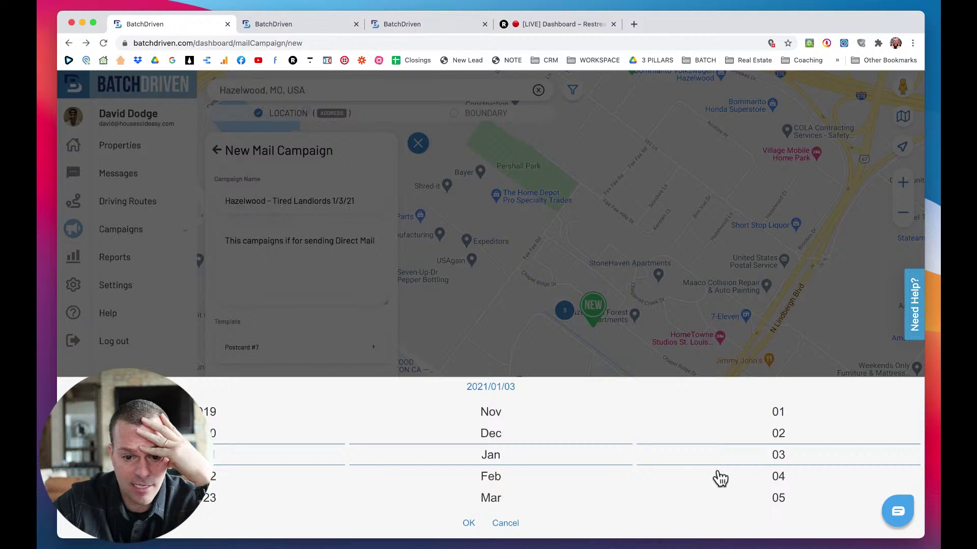
pyautogui.click(469, 523)
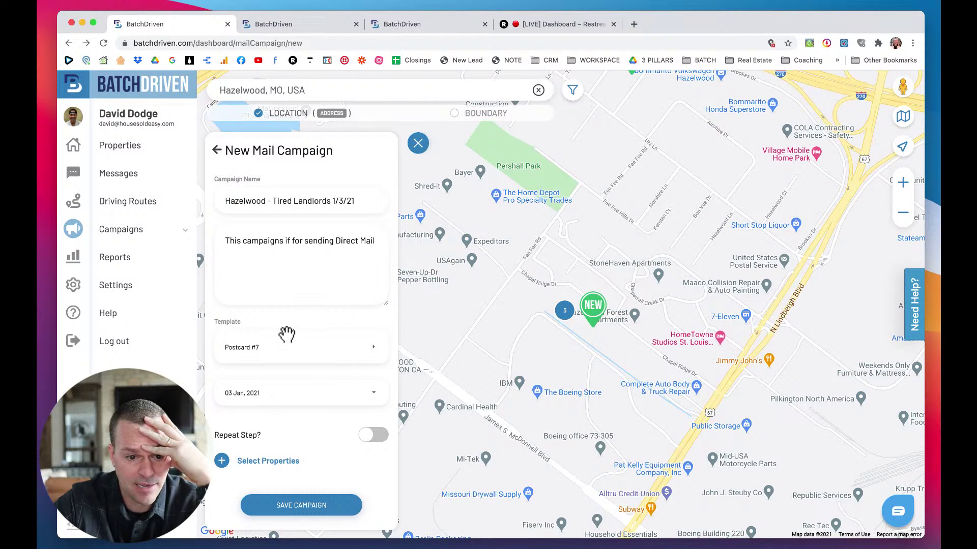
# Try a repeating mail step with a 45-day interval, then turn Repeat Step back off.
pyautogui.scroll(-1, 283, 456)
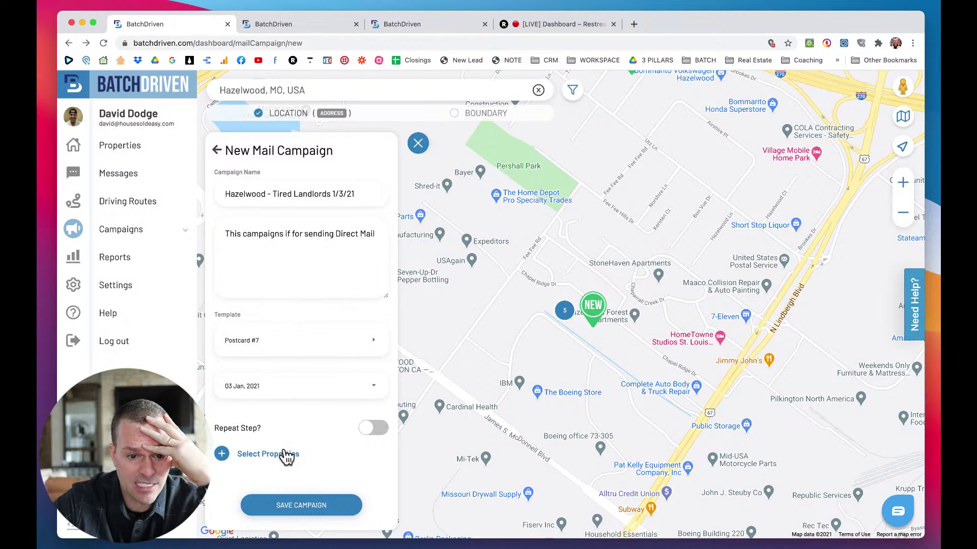
pyautogui.click(373, 424)
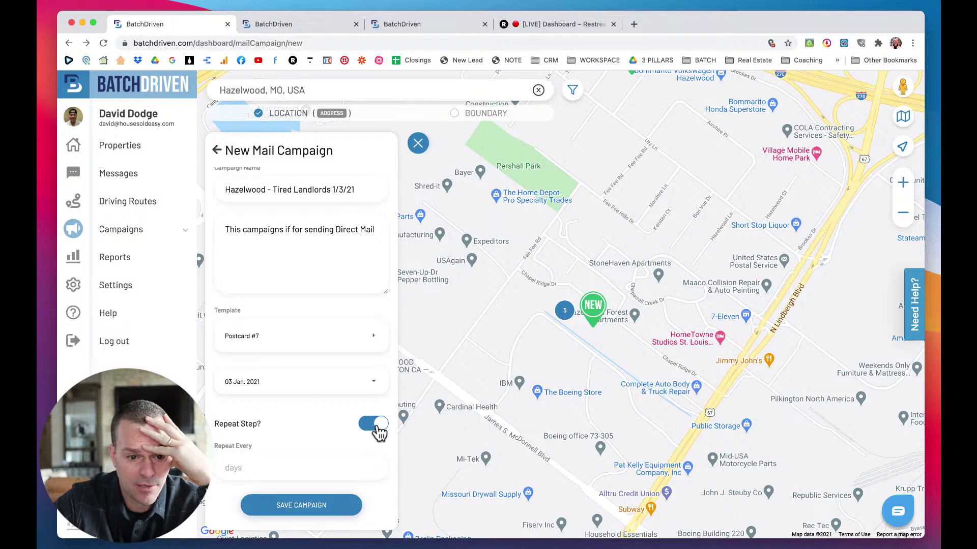
pyautogui.scroll(-2, 295, 447)
pyautogui.scroll(-2, 261, 422)
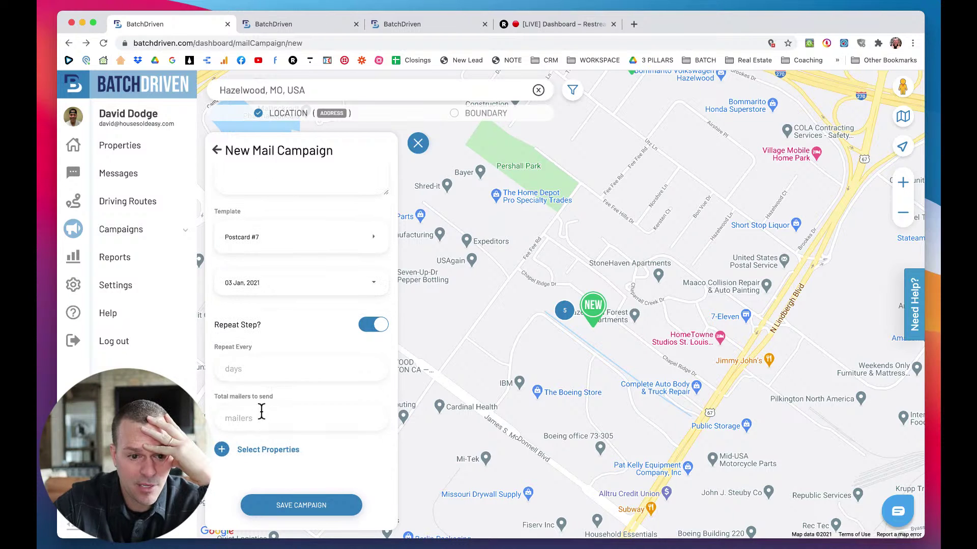
pyautogui.click(251, 371)
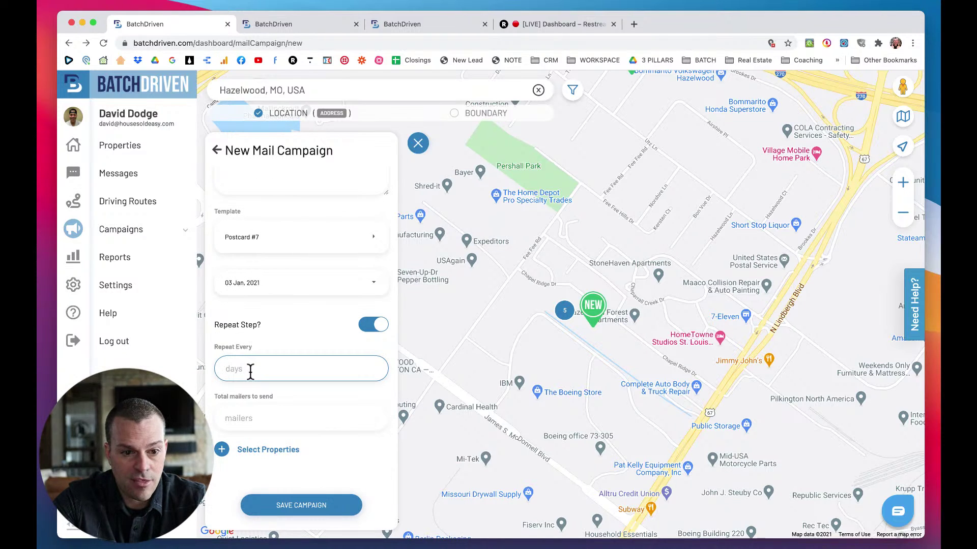
pyautogui.click(261, 421)
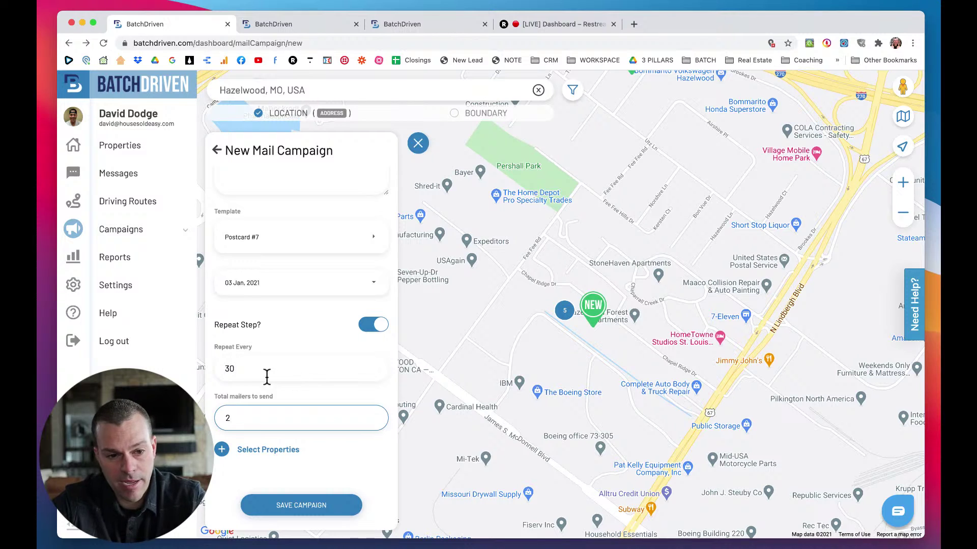
pyautogui.moveTo(239, 371); pyautogui.dragTo(209, 371)
pyautogui.write('45')
pyautogui.moveTo(231, 419); pyautogui.dragTo(209, 427)
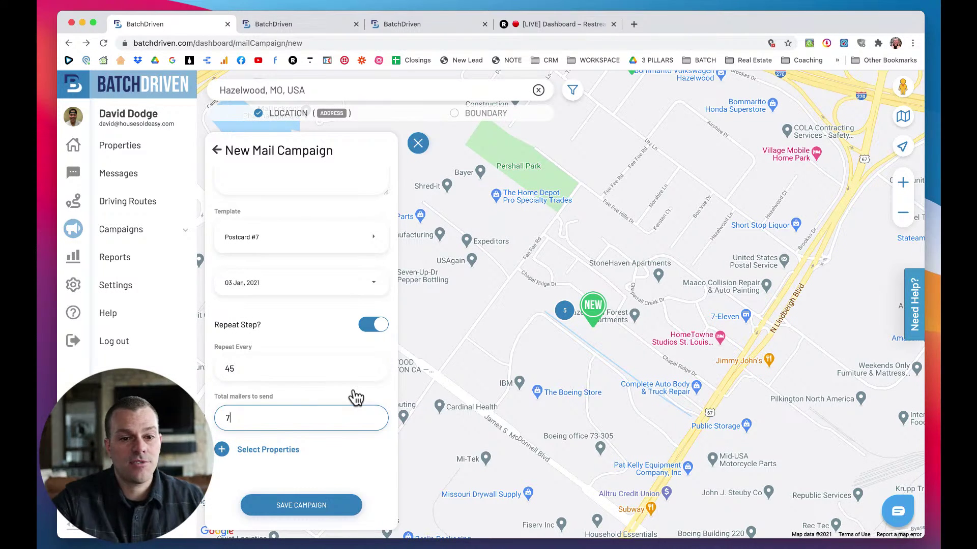
pyautogui.click(374, 328)
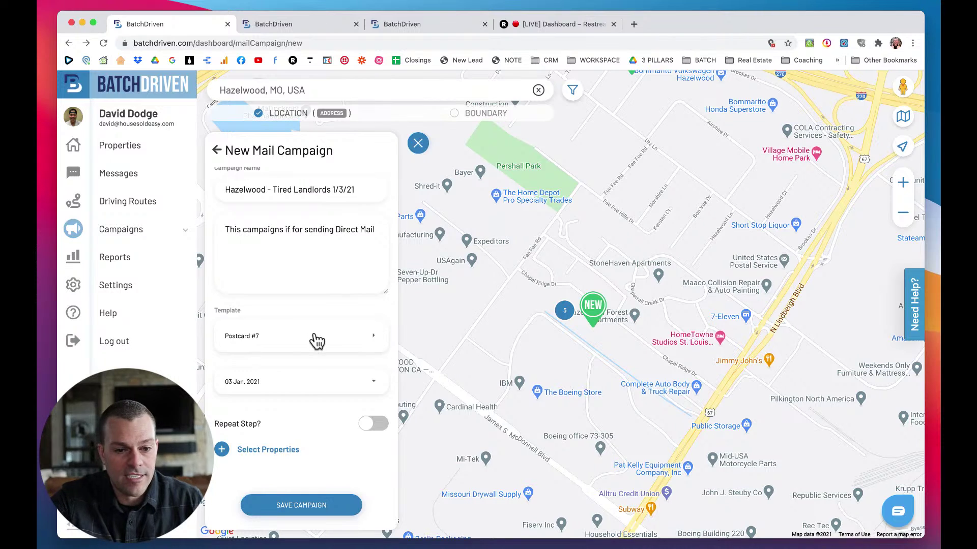
# Clear the address search, tick all 30 visible properties, and close the Select Properties list.
pyautogui.click(257, 451)
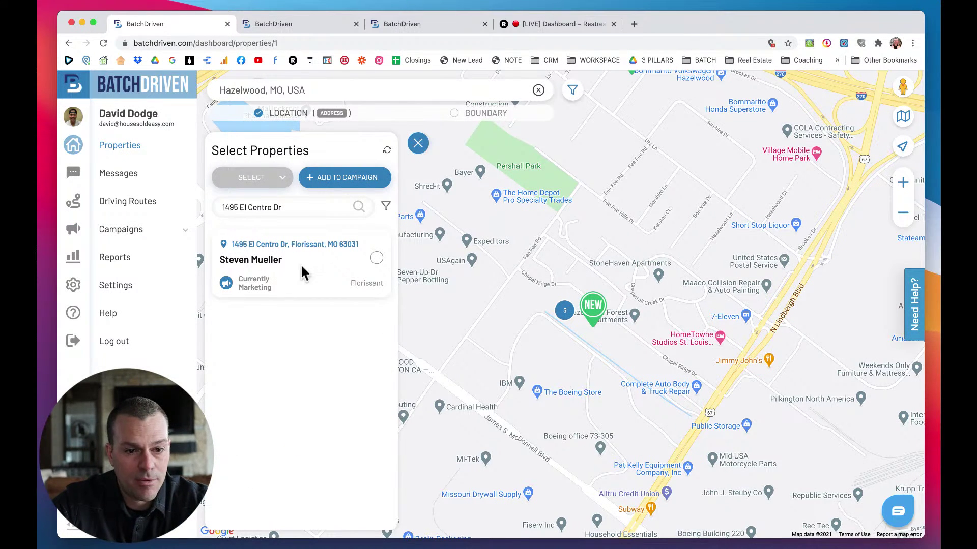
pyautogui.tripleClick(290, 206)
pyautogui.press('BackSpace')
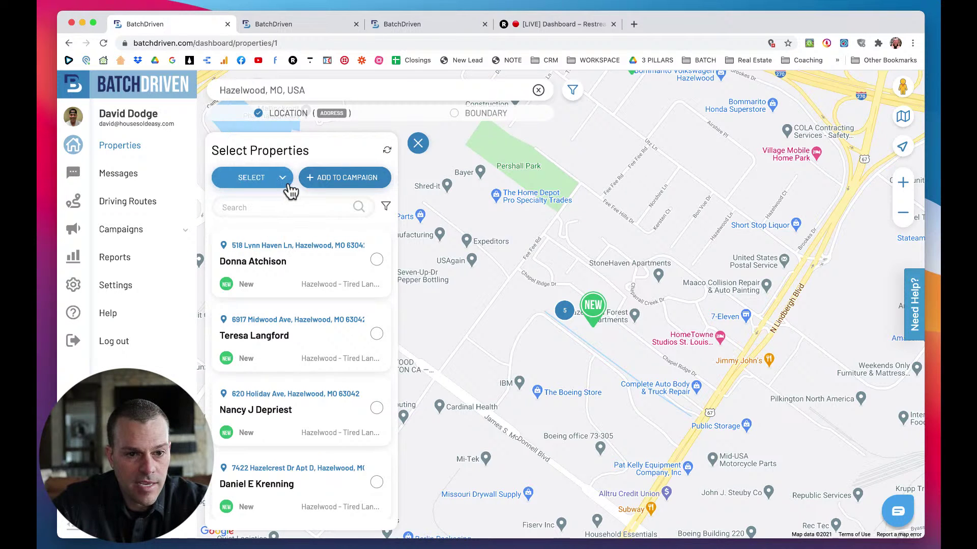
pyautogui.click(284, 183)
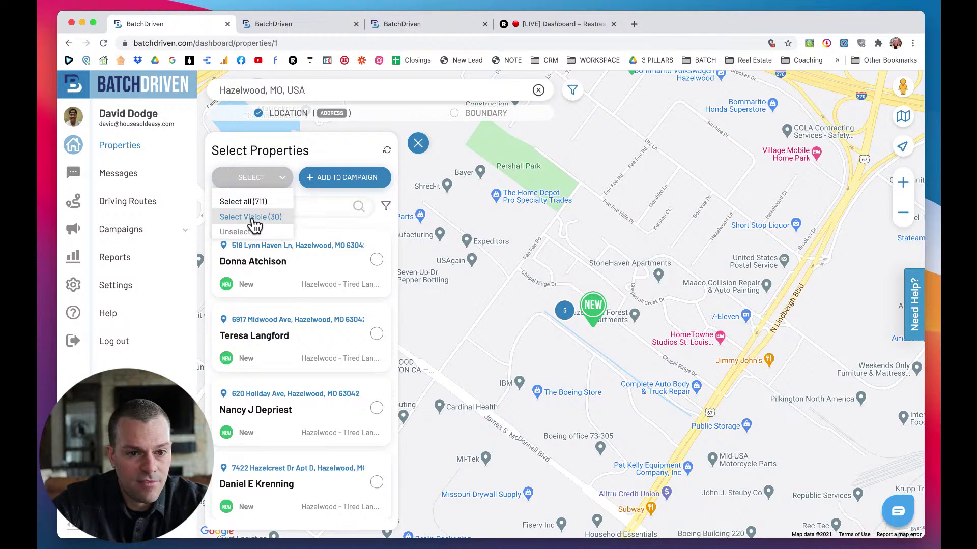
pyautogui.click(253, 219)
pyautogui.click(270, 182)
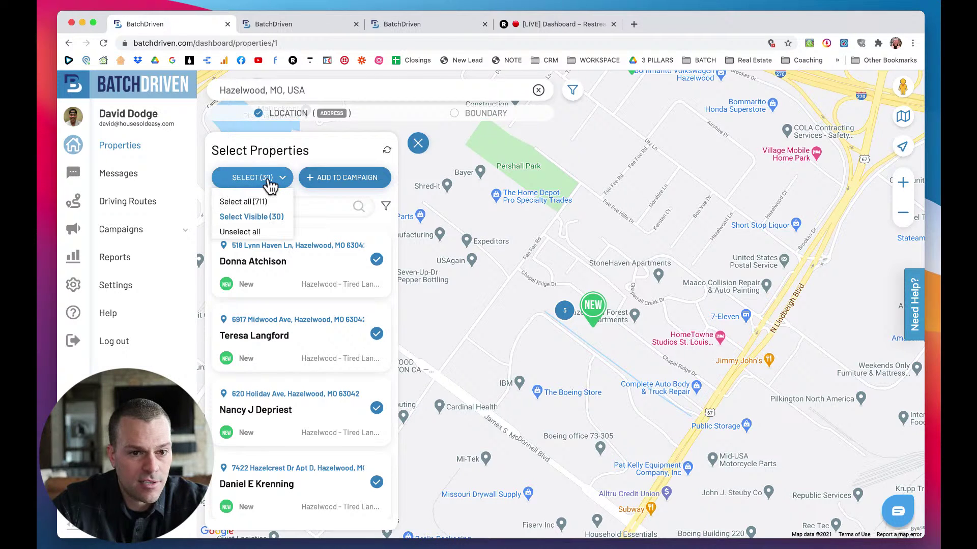
pyautogui.click(297, 157)
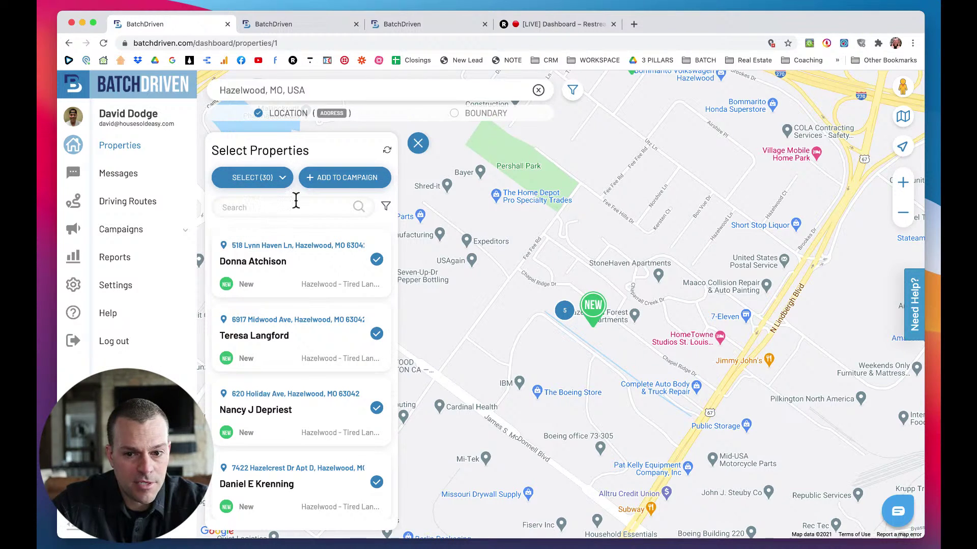
pyautogui.scroll(-1, 321, 288)
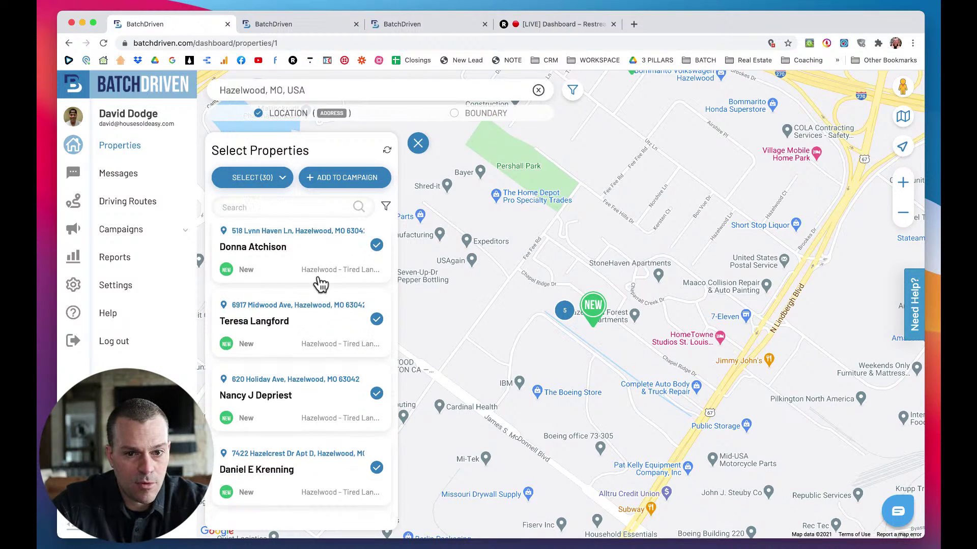
pyautogui.click(417, 143)
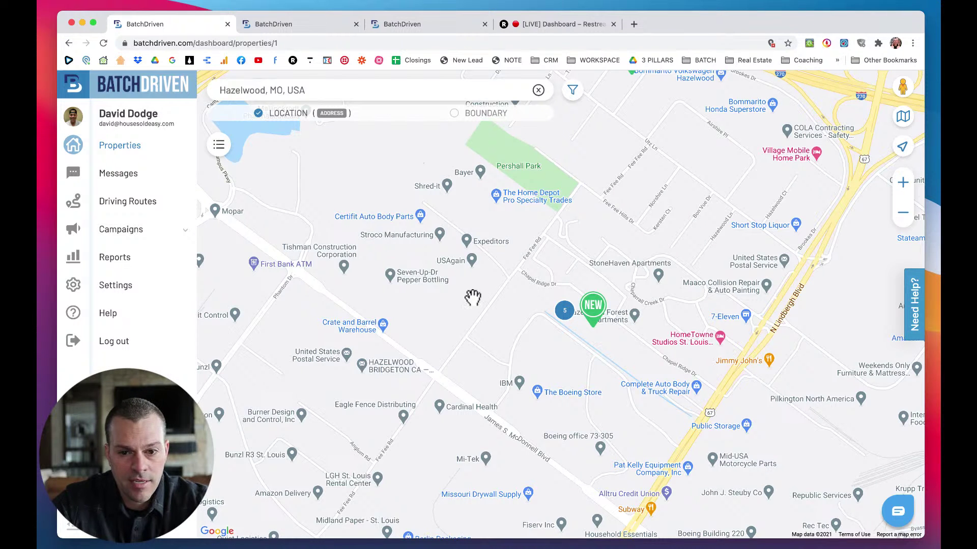
# Pan the map to another NEW Hazelwood property and open its details.
pyautogui.scroll(-1, 472, 298)
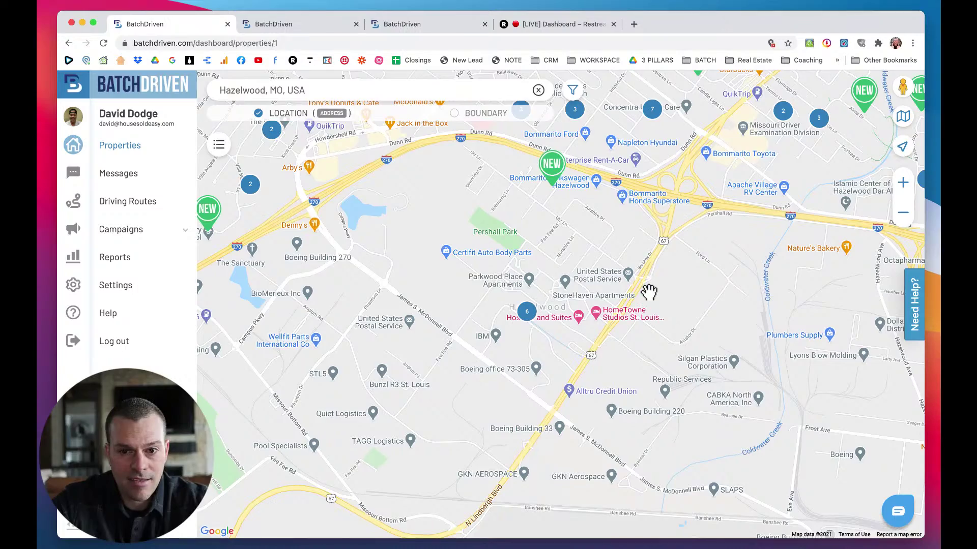
pyautogui.moveTo(648, 293); pyautogui.dragTo(639, 312)
pyautogui.scroll(-2, 456, 392)
pyautogui.scroll(2, 455, 345)
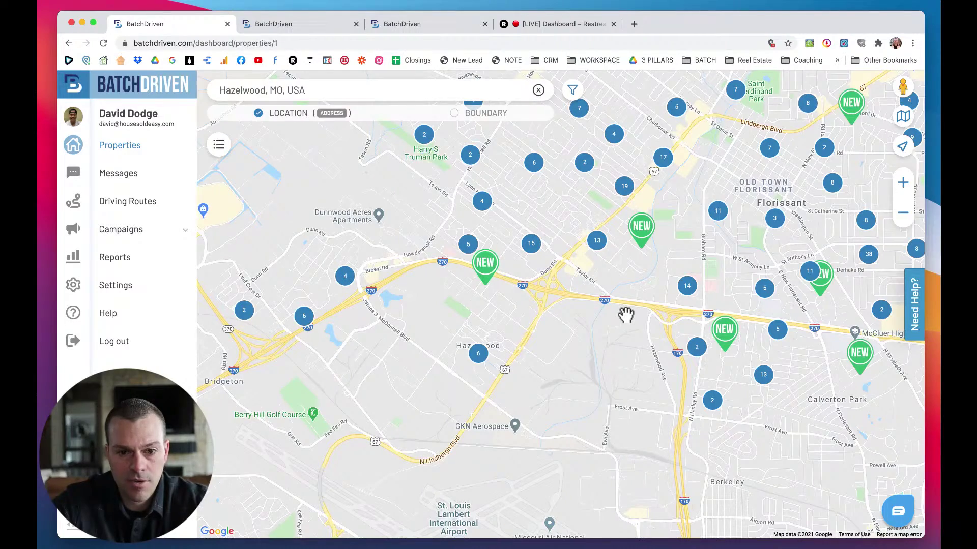
pyautogui.scroll(4, 625, 314)
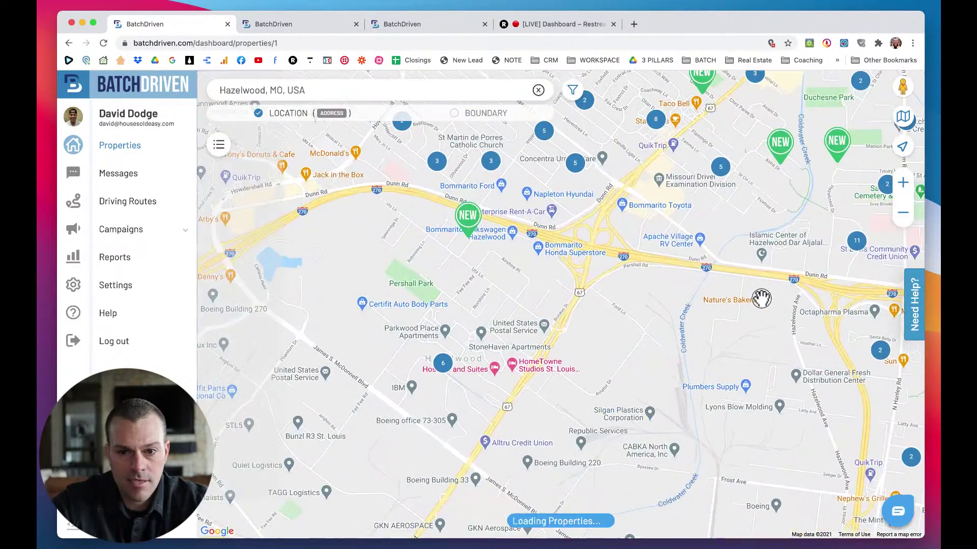
pyautogui.moveTo(761, 299); pyautogui.dragTo(750, 329)
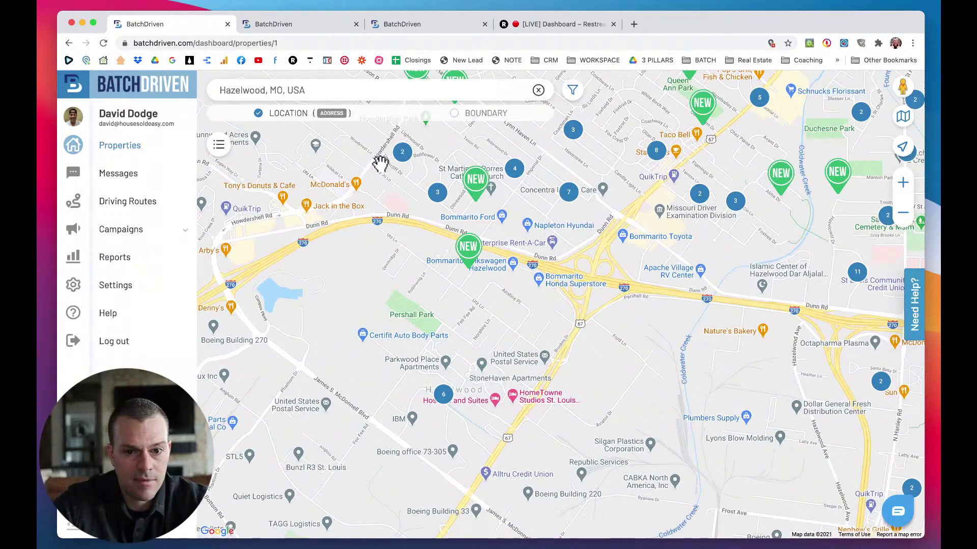
pyautogui.click(471, 248)
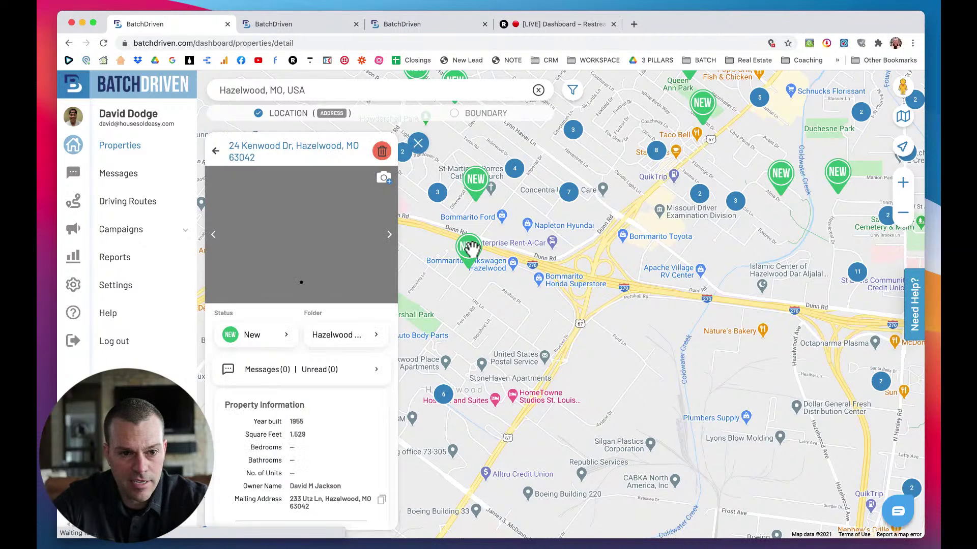
pyautogui.scroll(-10, 282, 399)
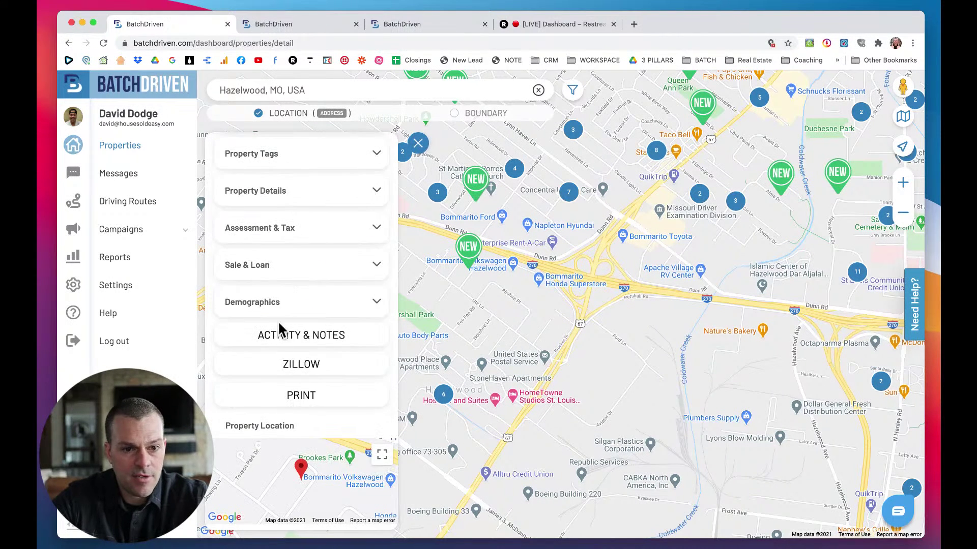
pyautogui.scroll(3, 279, 331)
# Start a new mail campaign and name it 'Hazelwood Direct Mail'.
pyautogui.click(355, 272)
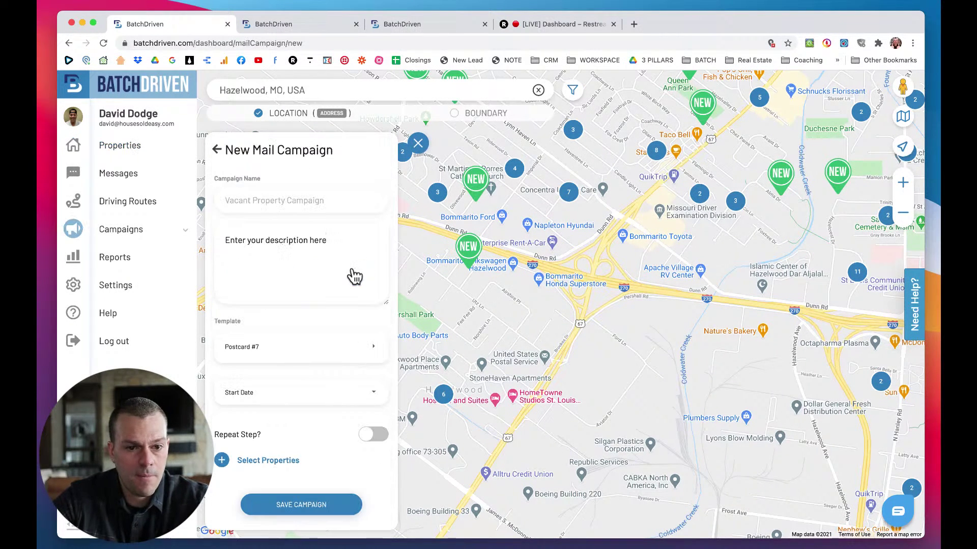
pyautogui.click(252, 202)
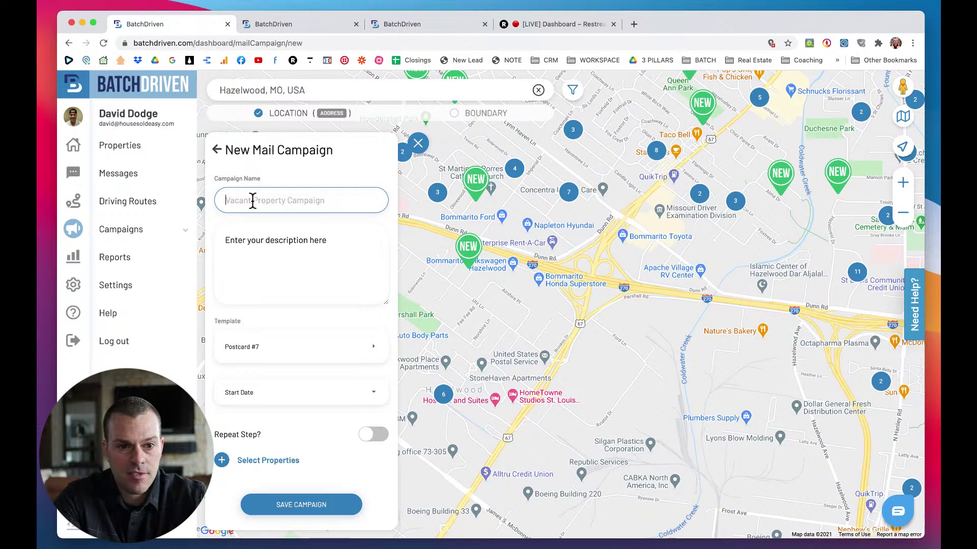
pyautogui.write('Hazelwood Direct Mail')
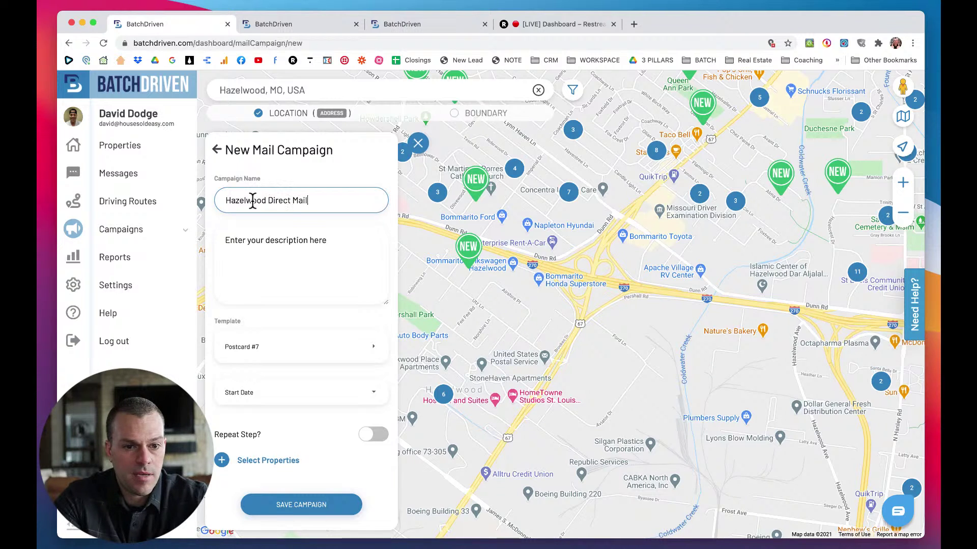
pyautogui.press('Tab')
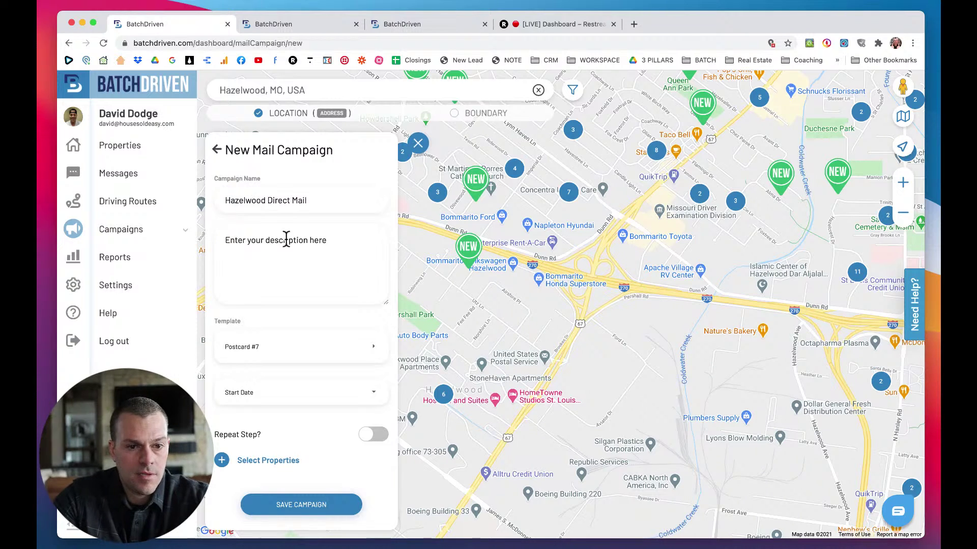
# Enter the campaign description 'Direct Mail - D4D - 1/3/21'.
pyautogui.click(294, 248)
pyautogui.write('Driec')
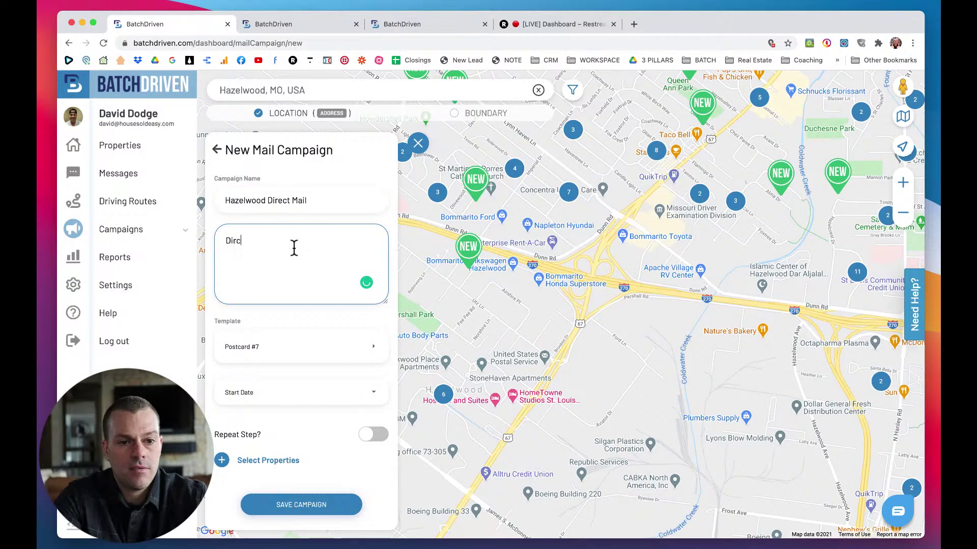
pyautogui.write('ect Mail')
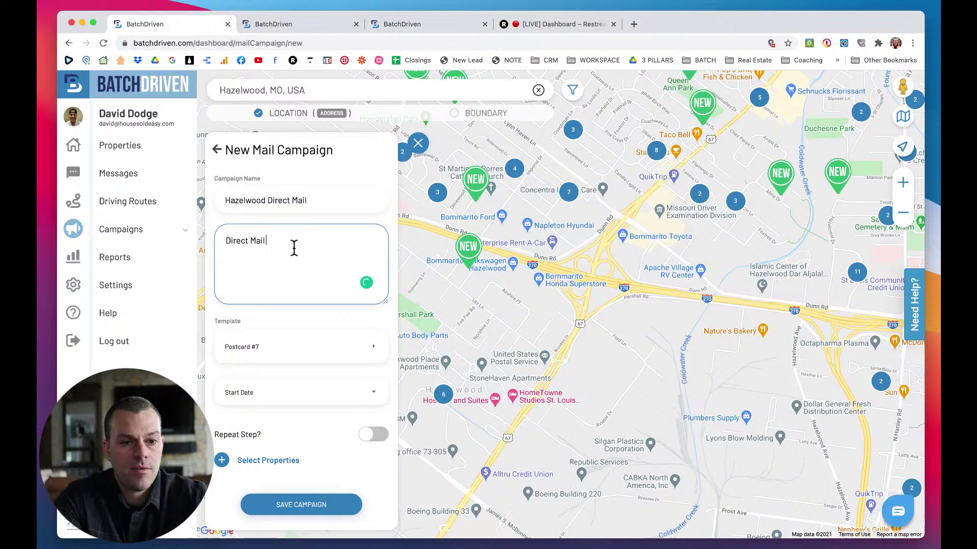
pyautogui.write(' - 3')
pyautogui.press('BackSpace')
pyautogui.write('4D - 1/')
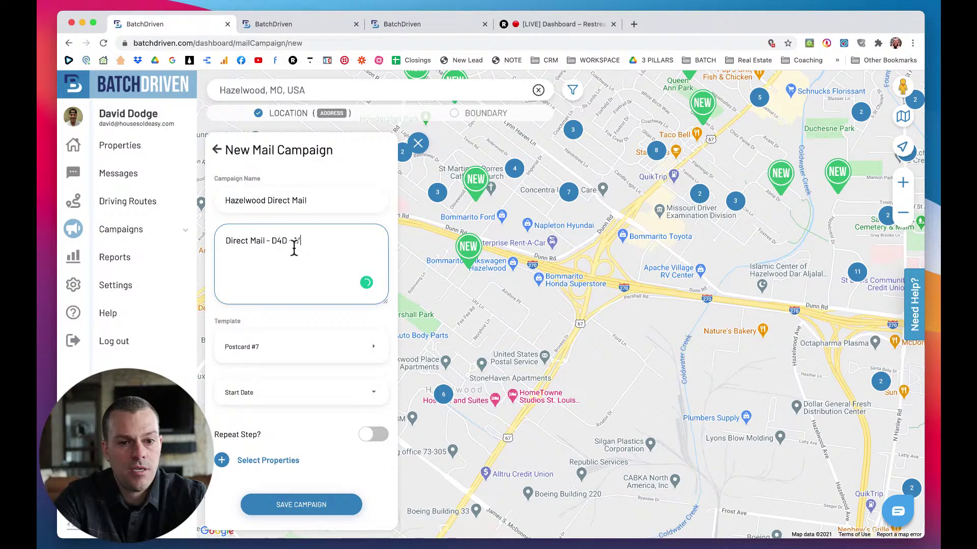
pyautogui.write('1/3/21')
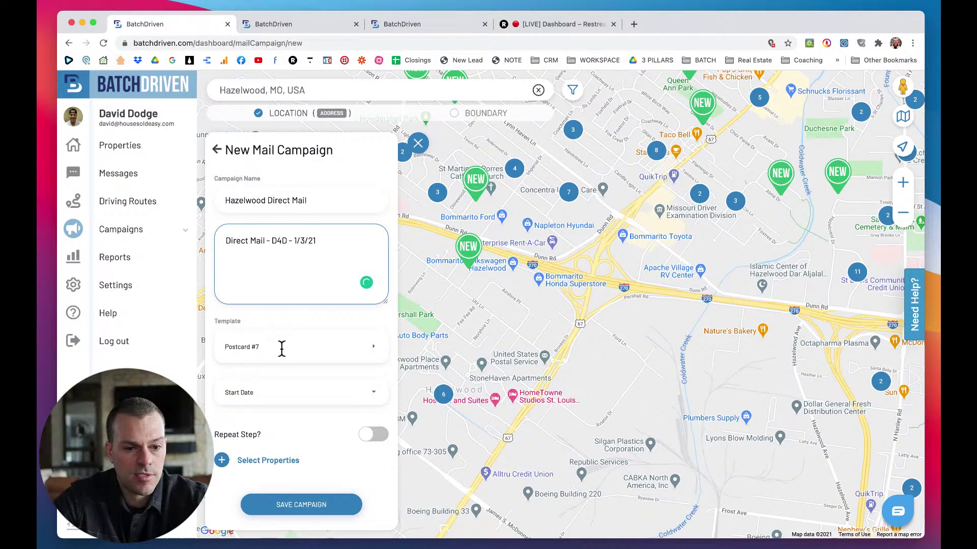
# Select all 30 visible Hazelwood properties and add them to the mail campaign.
pyautogui.click(264, 457)
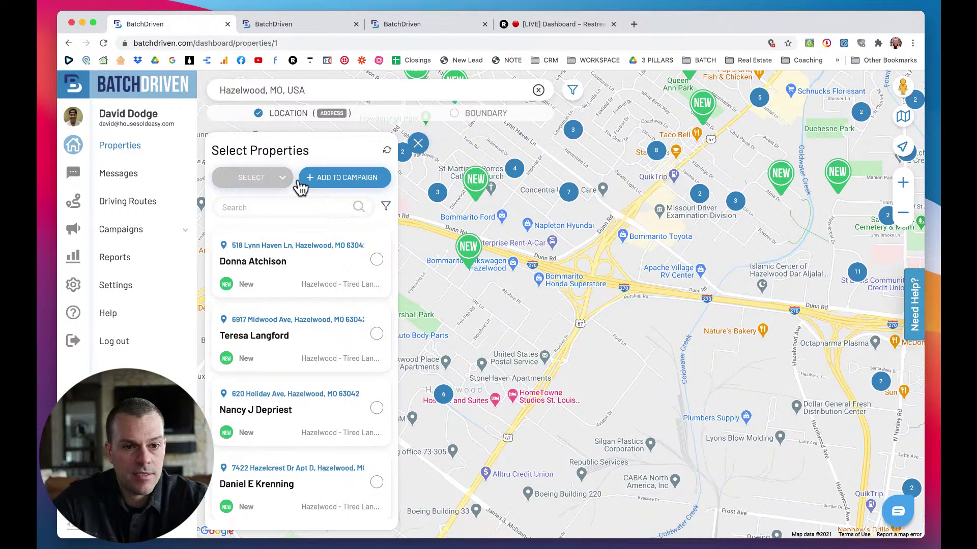
pyautogui.click(281, 179)
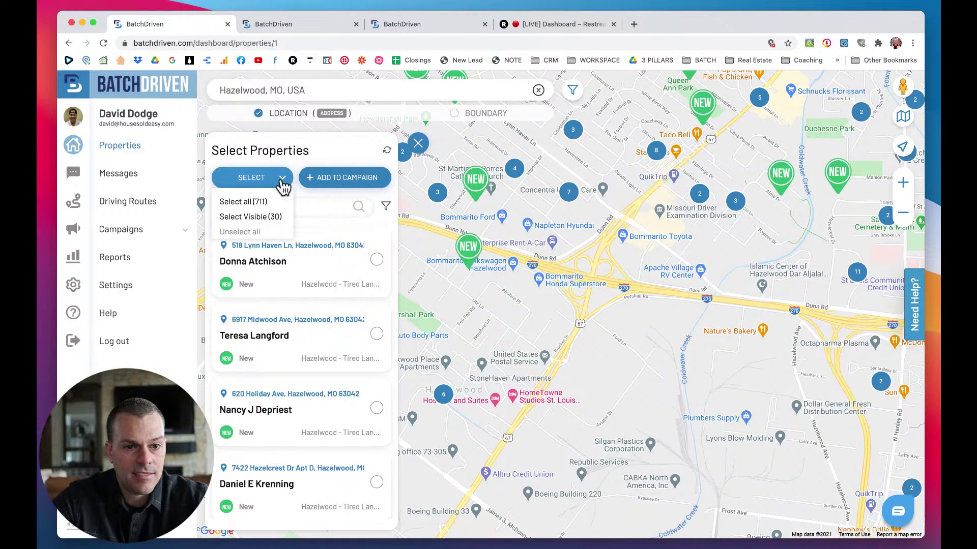
pyautogui.click(252, 217)
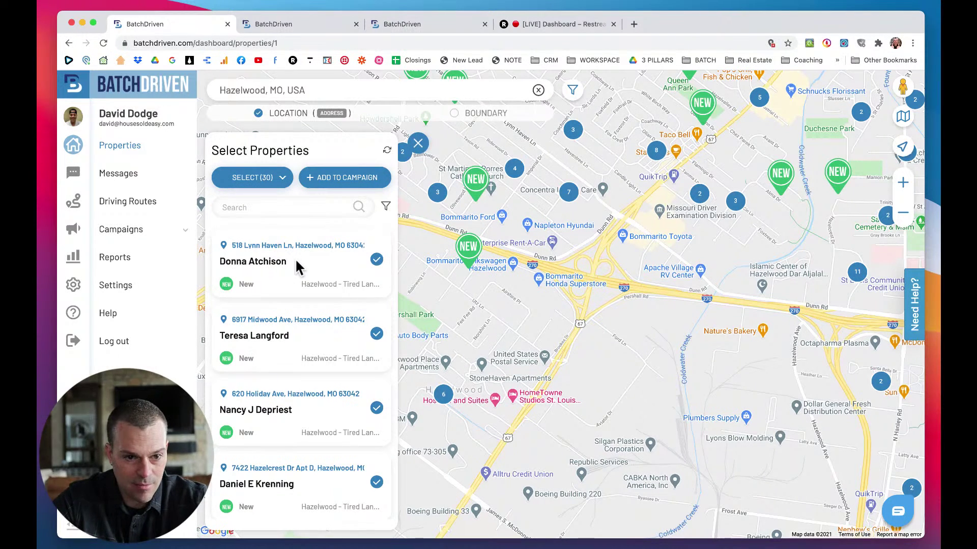
pyautogui.scroll(-5, 296, 260)
pyautogui.scroll(-10, 299, 268)
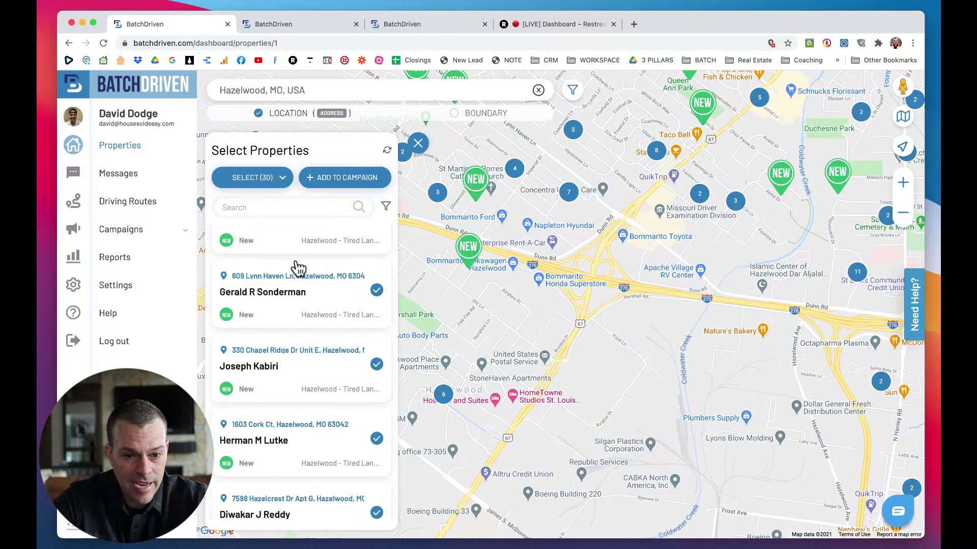
pyautogui.scroll(-10, 298, 268)
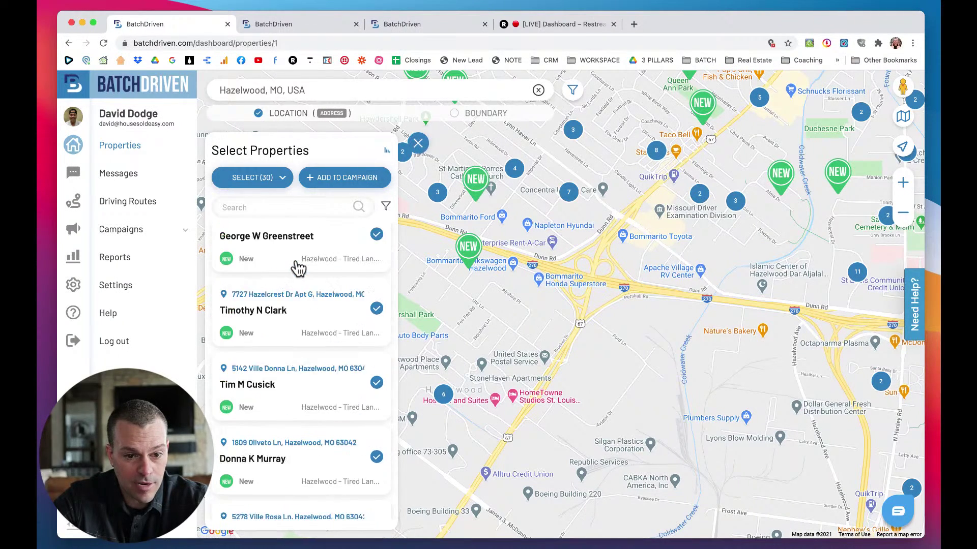
pyautogui.scroll(10, 301, 318)
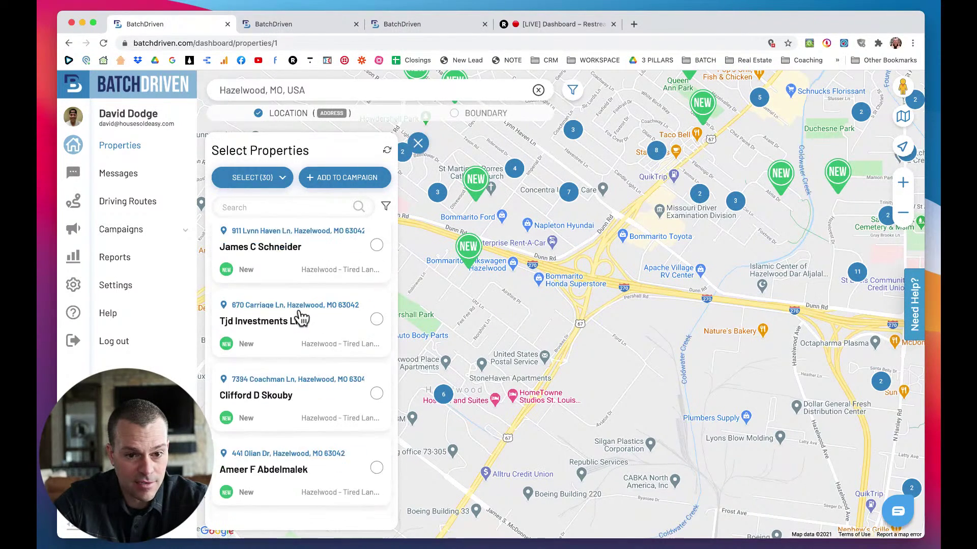
pyautogui.scroll(10, 301, 317)
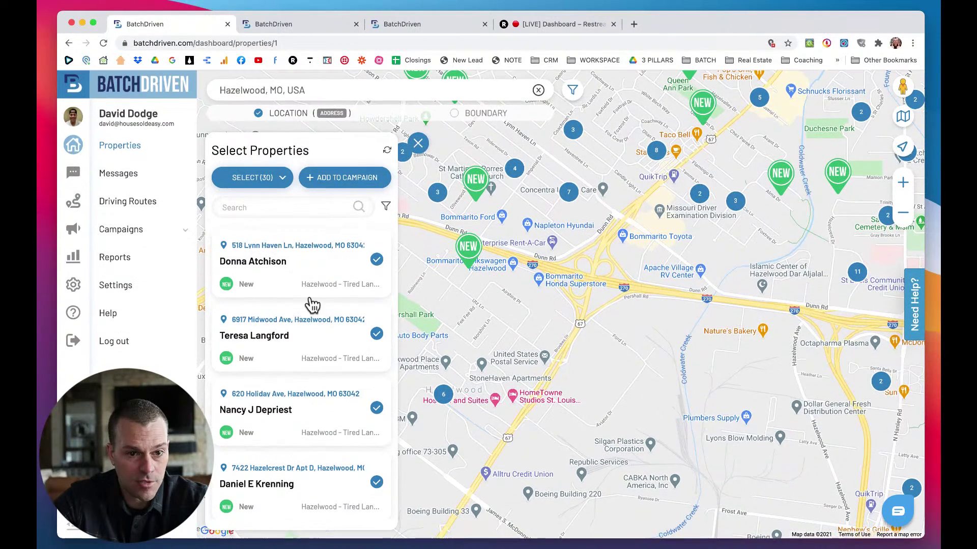
pyautogui.click(334, 182)
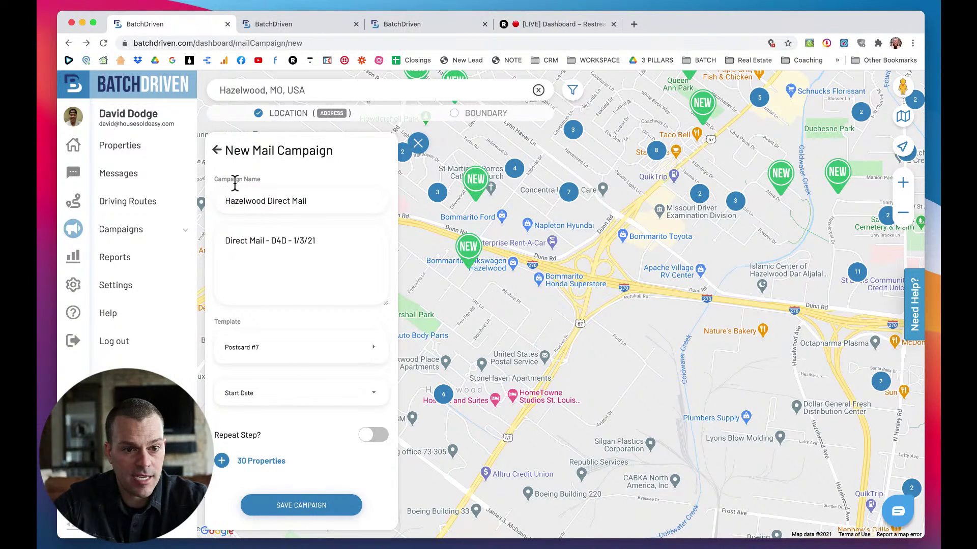
# Insert 'Florissant' into the campaign name, set the start date to 2021/01/03, and save.
pyautogui.click(265, 202)
pyautogui.write('Flor')
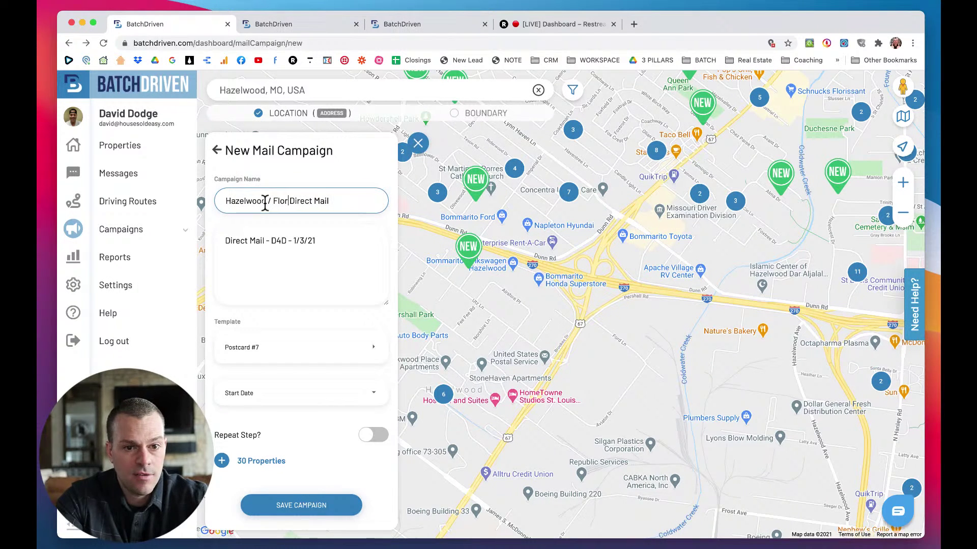
pyautogui.write('issant')
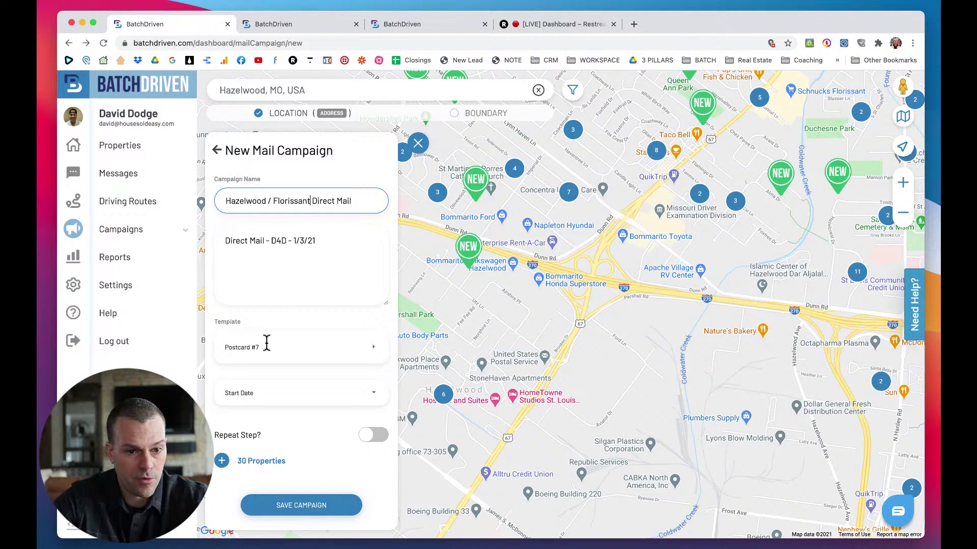
pyautogui.click(255, 397)
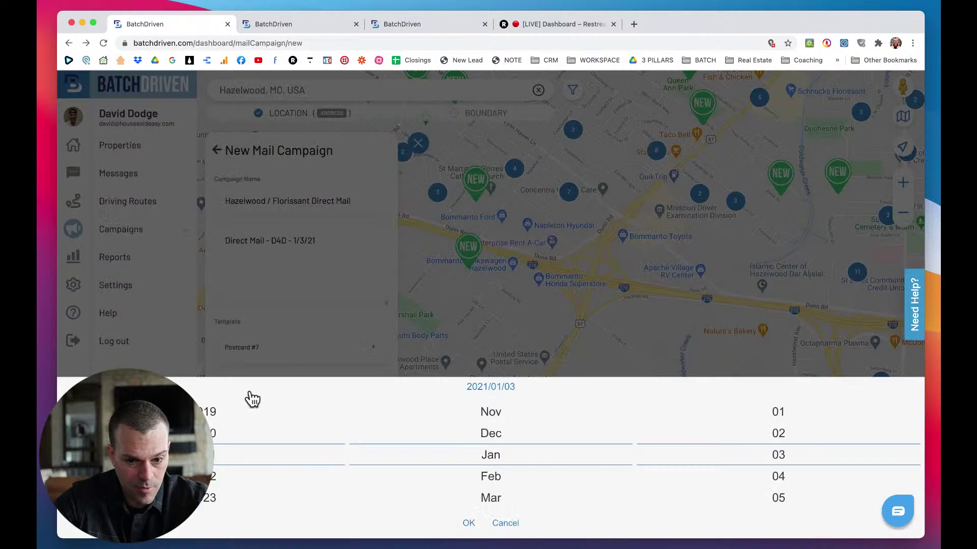
pyautogui.click(468, 520)
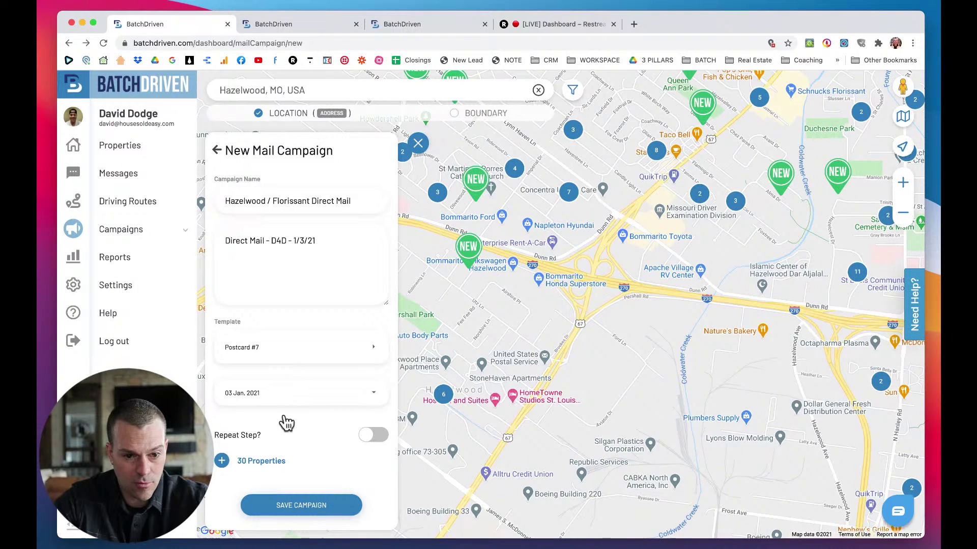
pyautogui.scroll(-1, 302, 436)
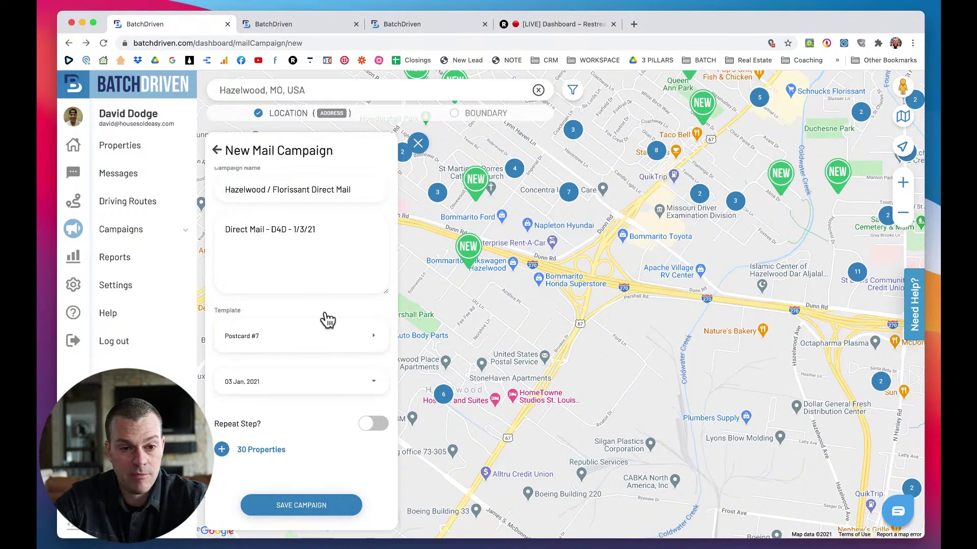
pyautogui.click(316, 506)
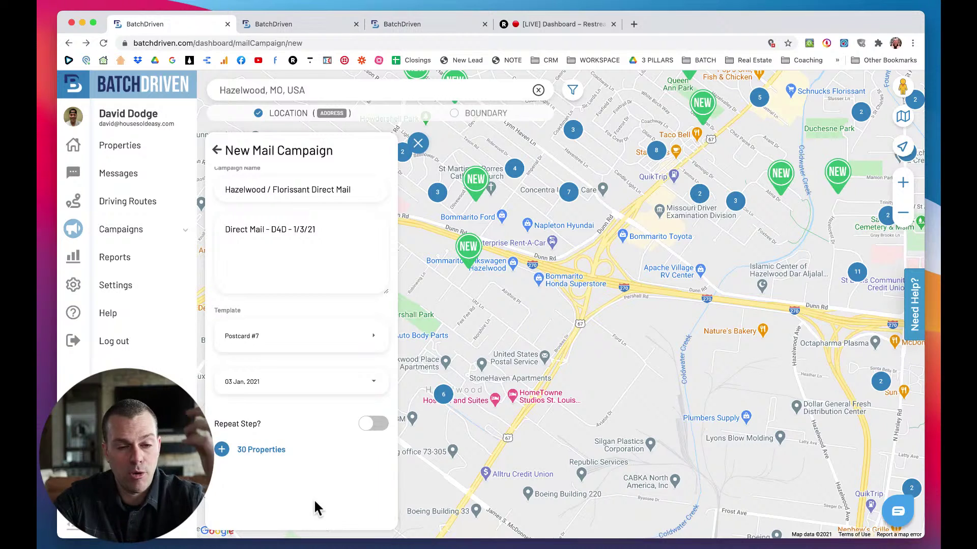